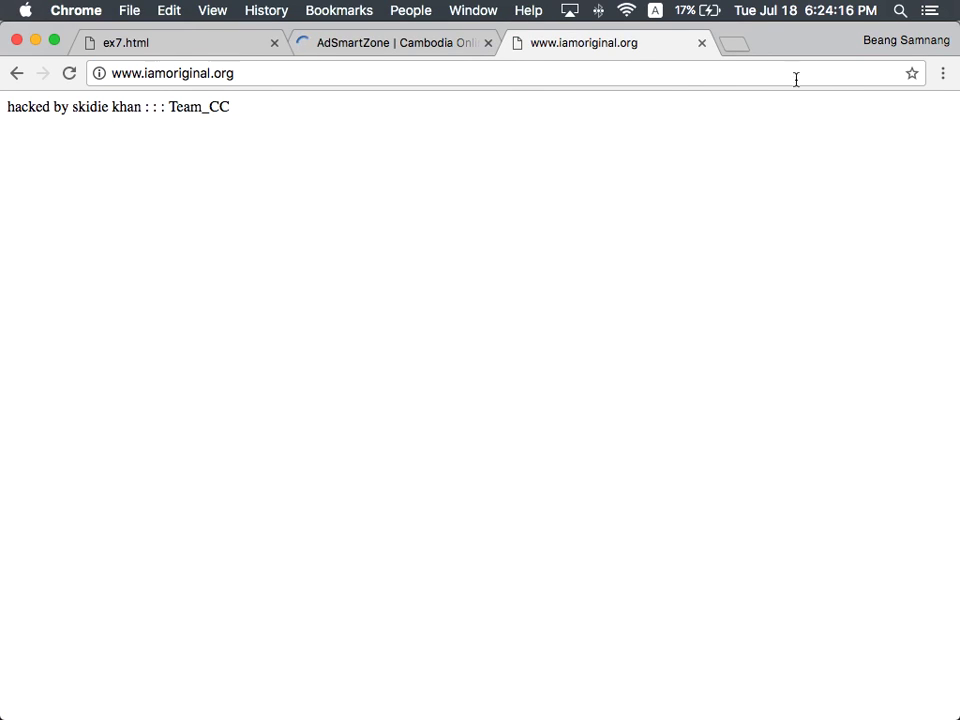
left_click(702, 43)
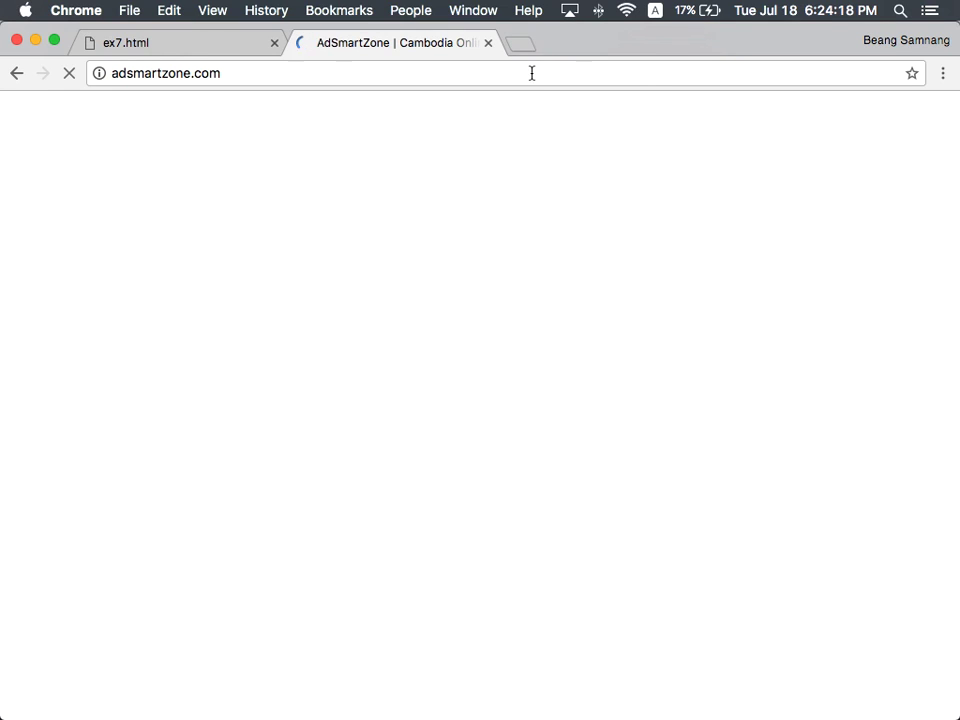
left_click(514, 45)
type("ak")
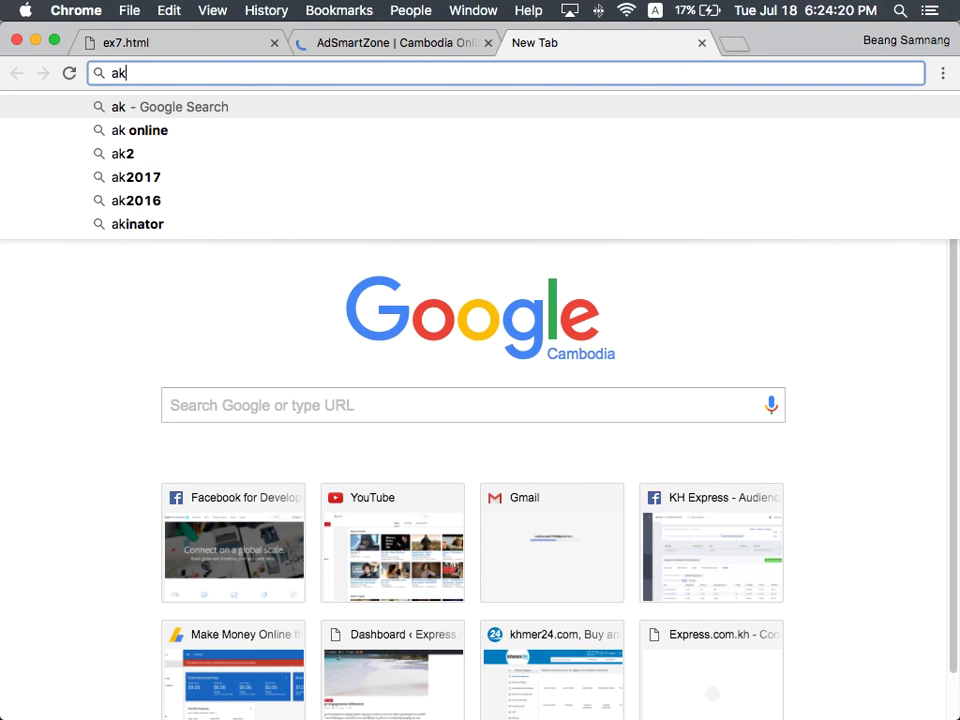
key("BackSpace")
type("libaba.com")
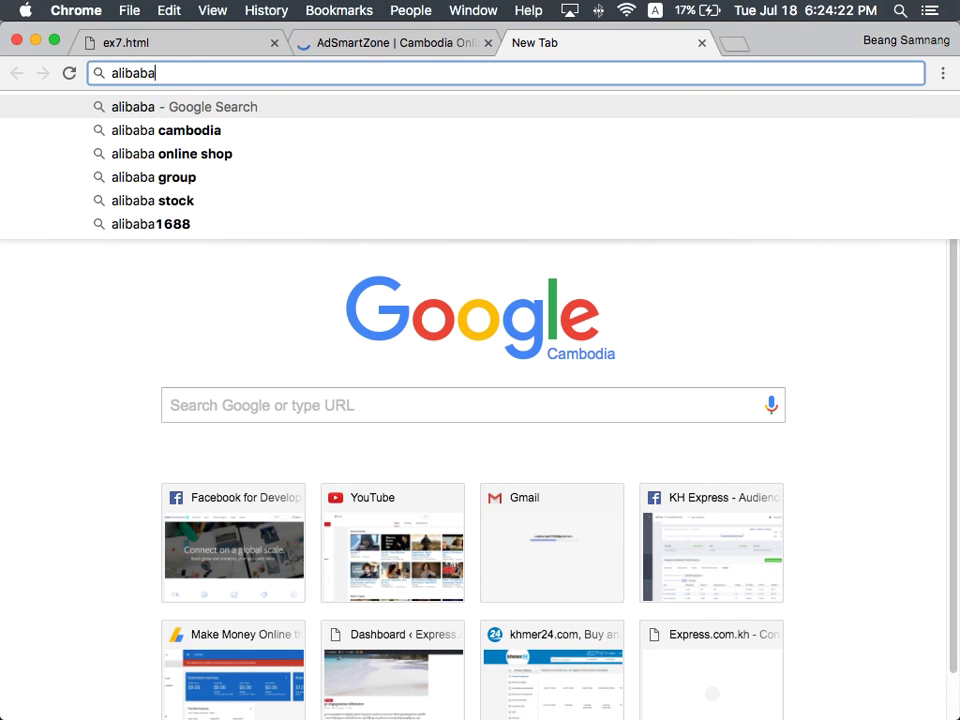
key("Return")
Load ebay.com in another new tab, then view the Alibaba home page and close it
key("super+t")
type("ebay.co")
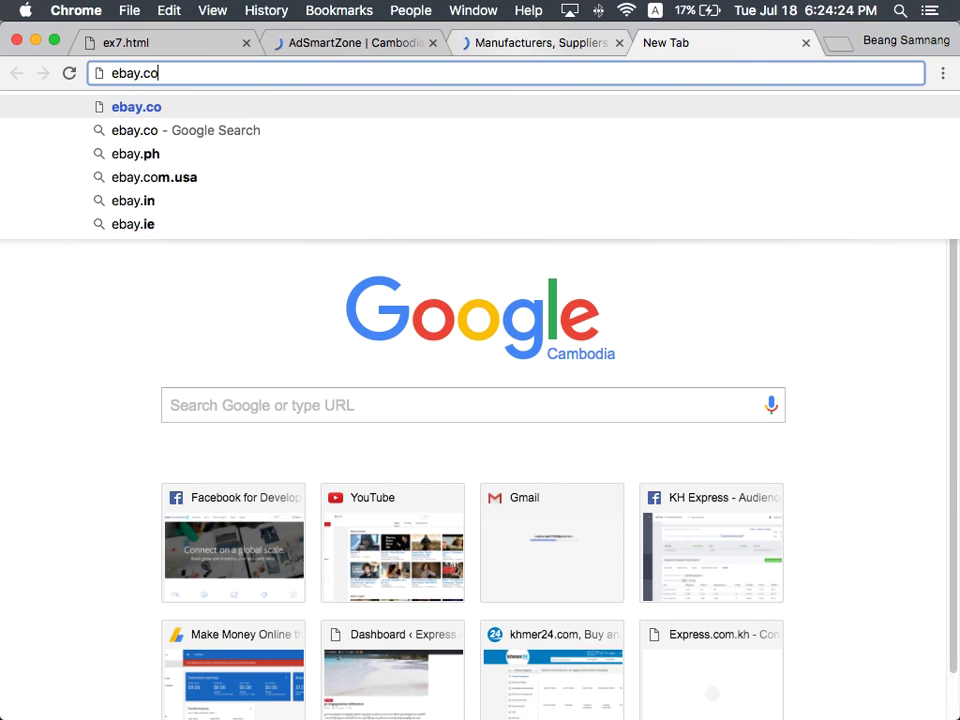
type("m")
key("Return")
left_click(504, 36)
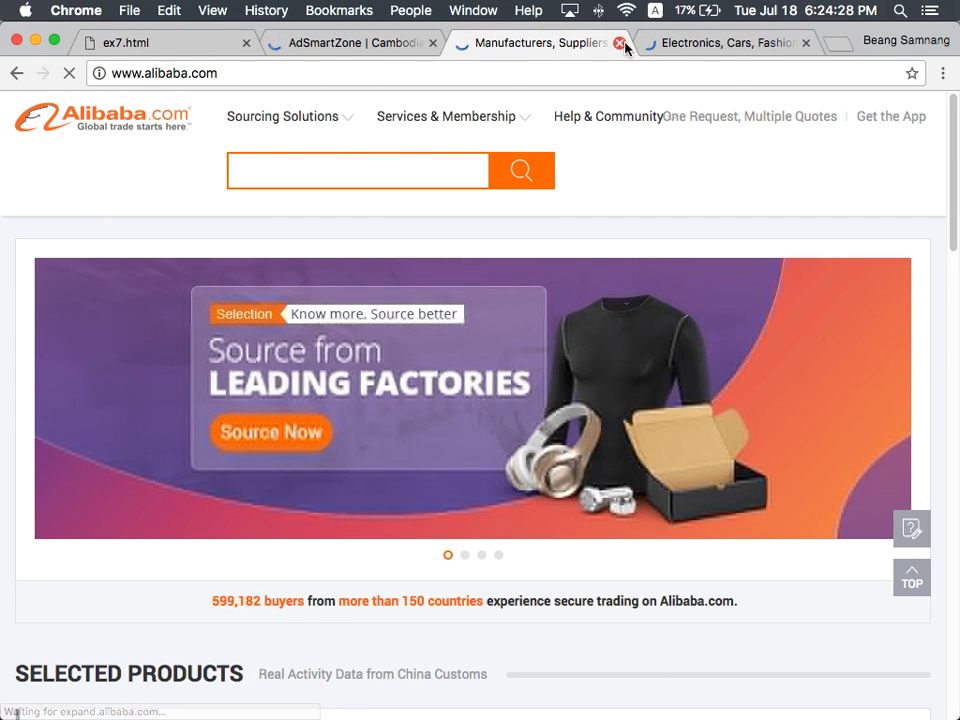
left_click(621, 43)
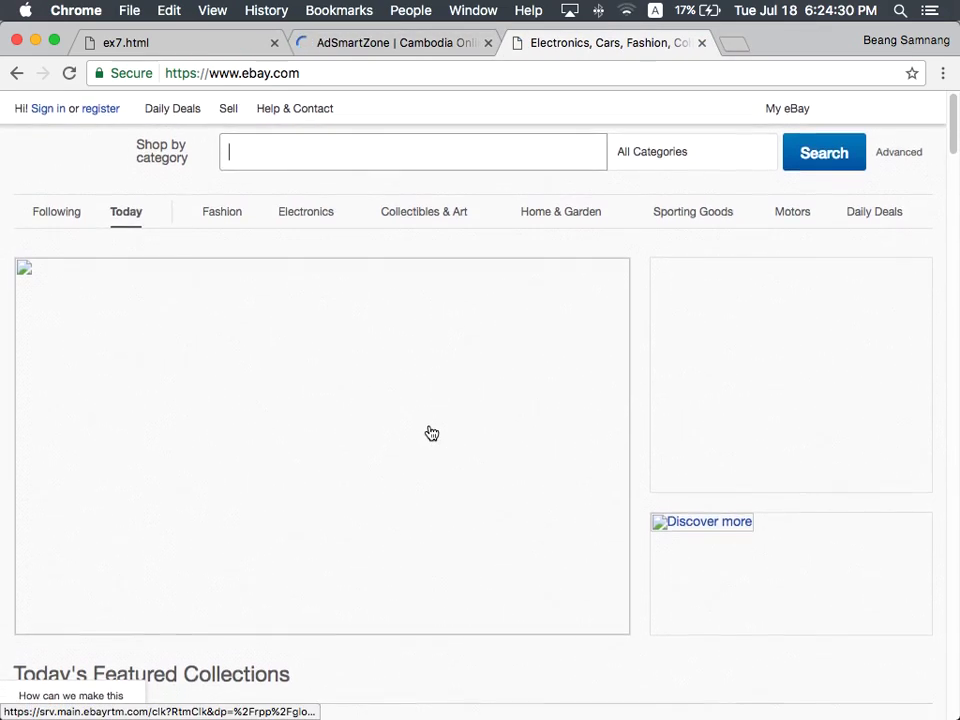
Look through the eBay home page and close it, leaving the adsmartzone.com page open
scroll(429, 433, "down", 15)
scroll(428, 426, "down", 15)
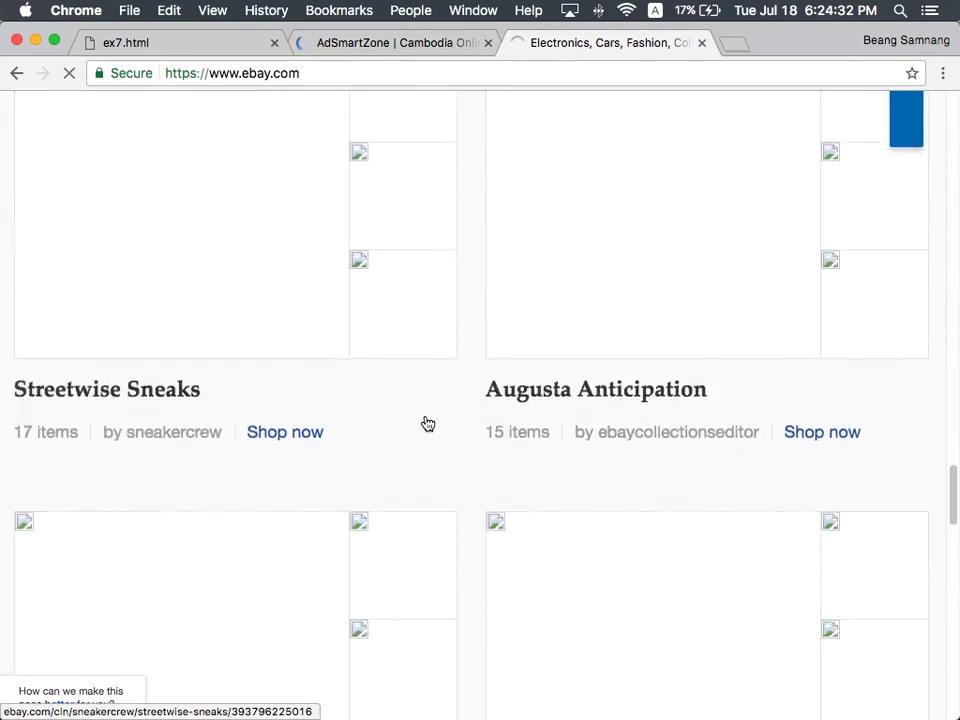
scroll(424, 422, "up", 20)
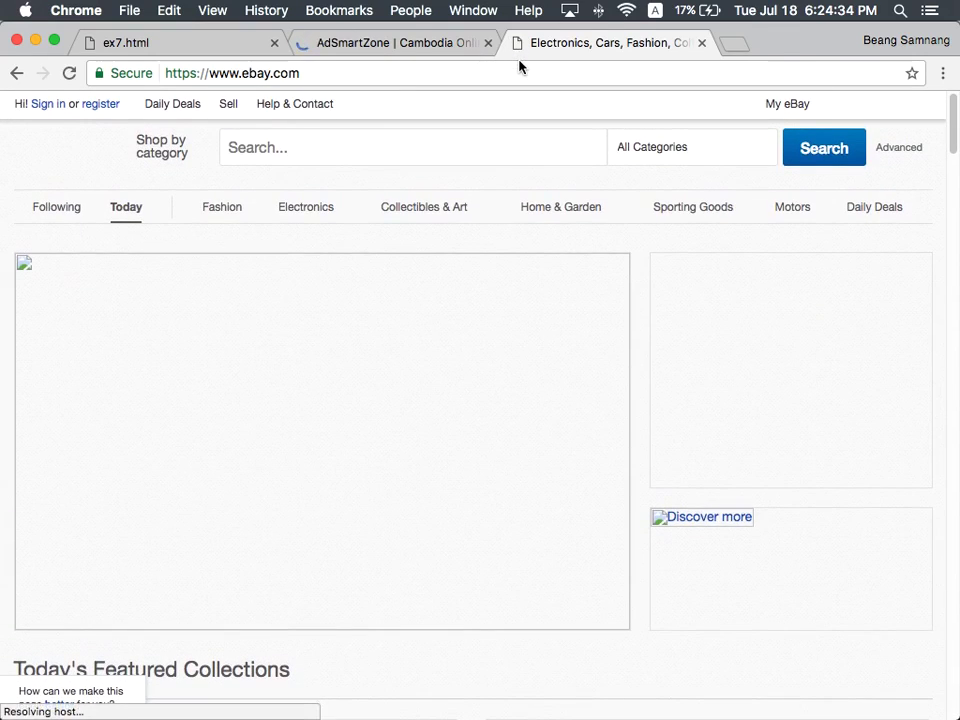
left_click(421, 42)
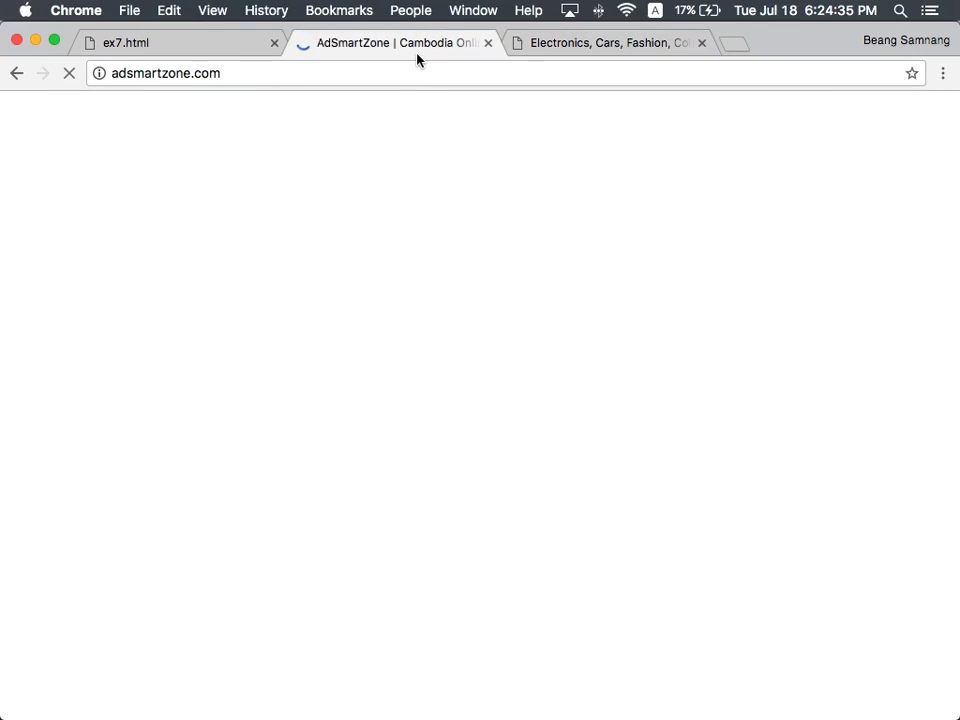
left_click(660, 44)
left_click(701, 42)
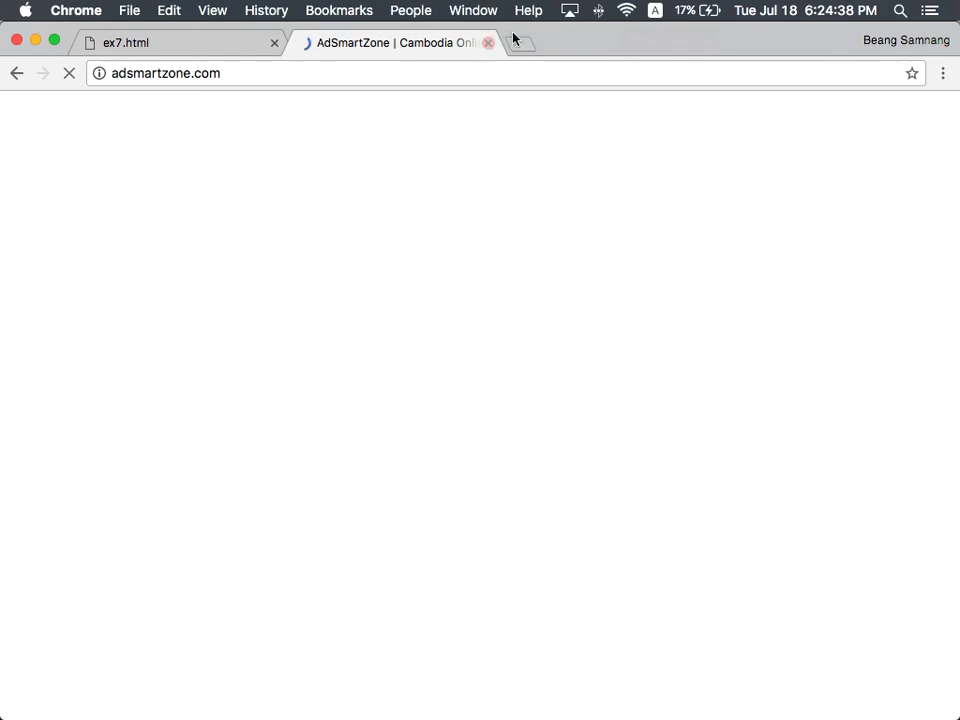
left_click(626, 10)
left_click(640, 98)
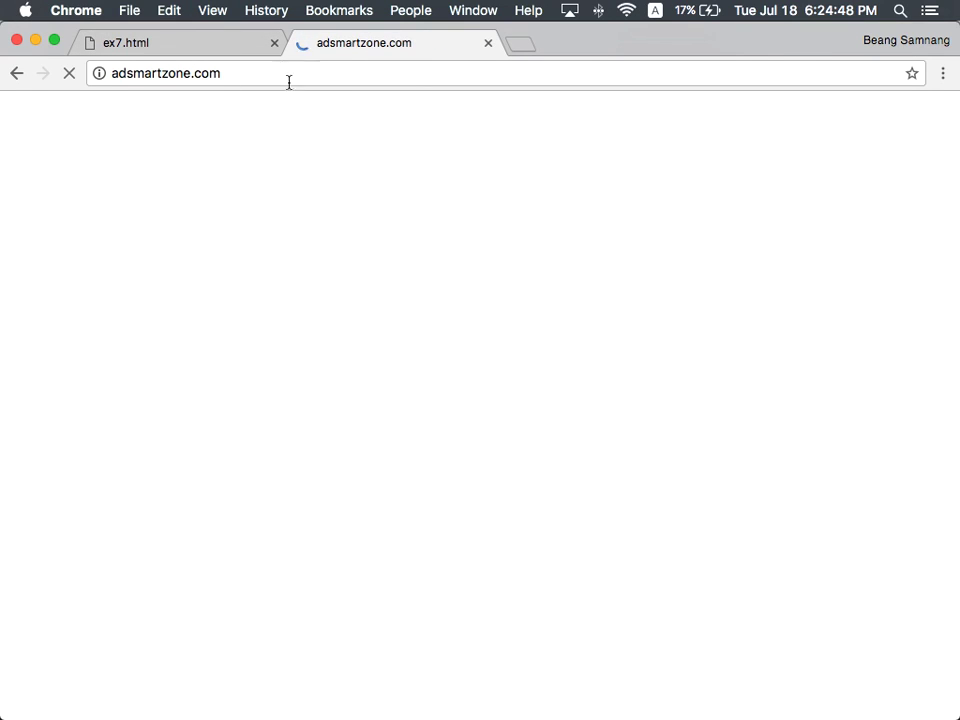
left_click(518, 46)
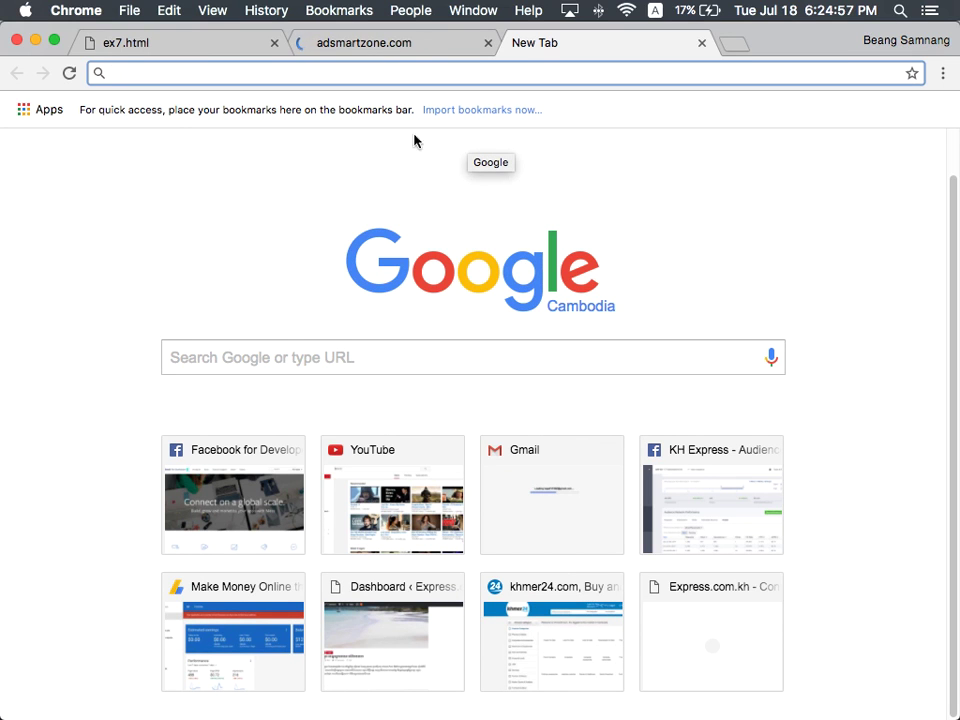
left_click(386, 45)
key("ctrl+Up")
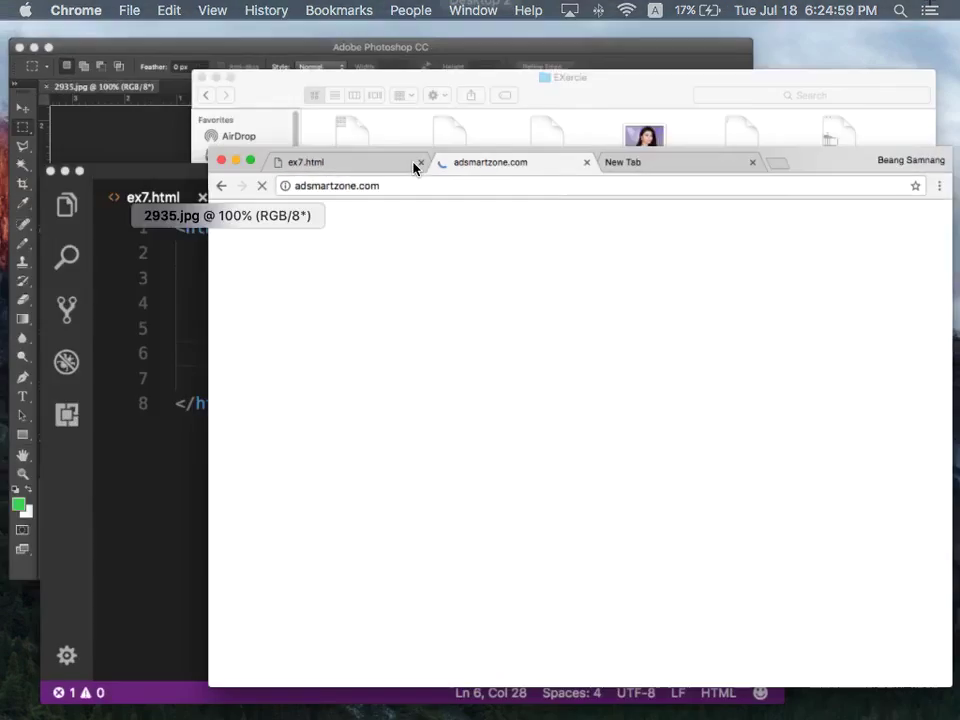
left_click(681, 431)
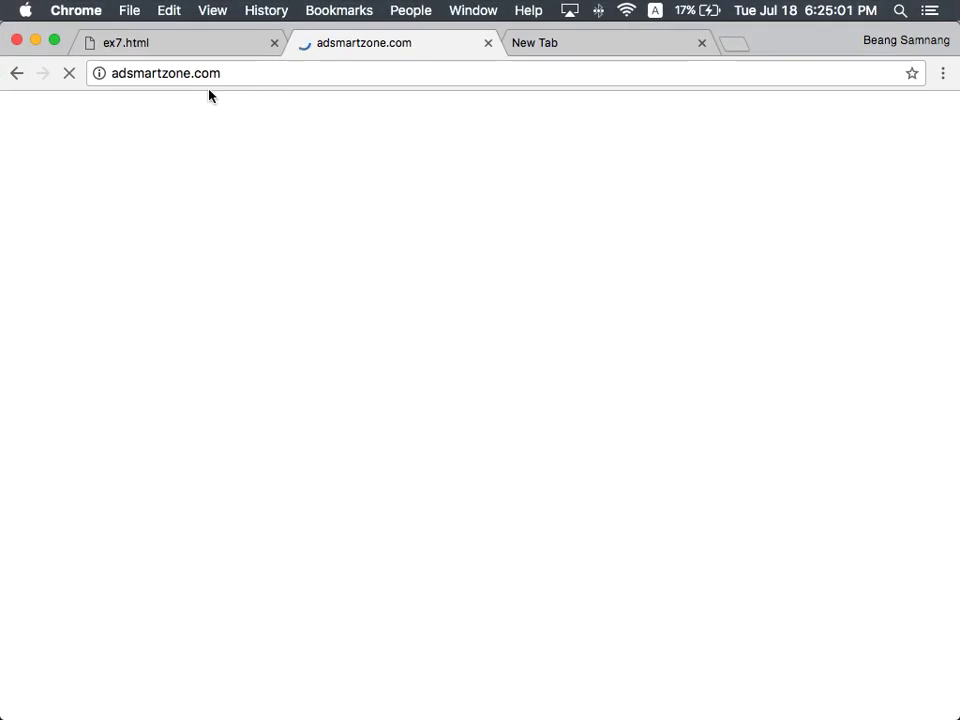
View the logo on the ex7.html page, then switch to Photoshop with the image 2935.jpg
left_click(201, 43)
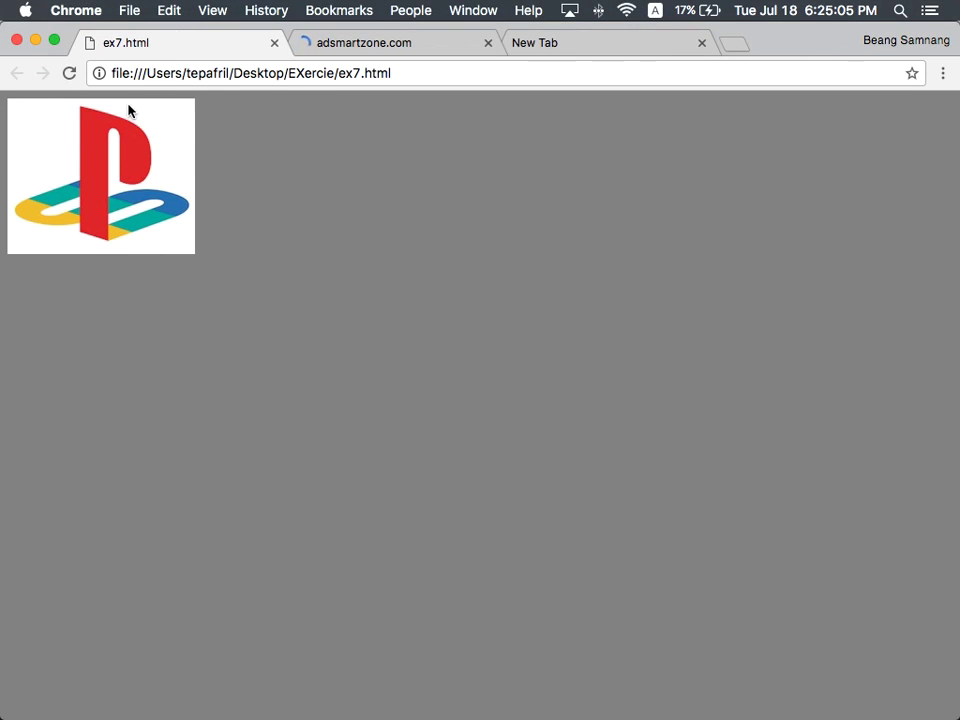
key("ctrl+Up")
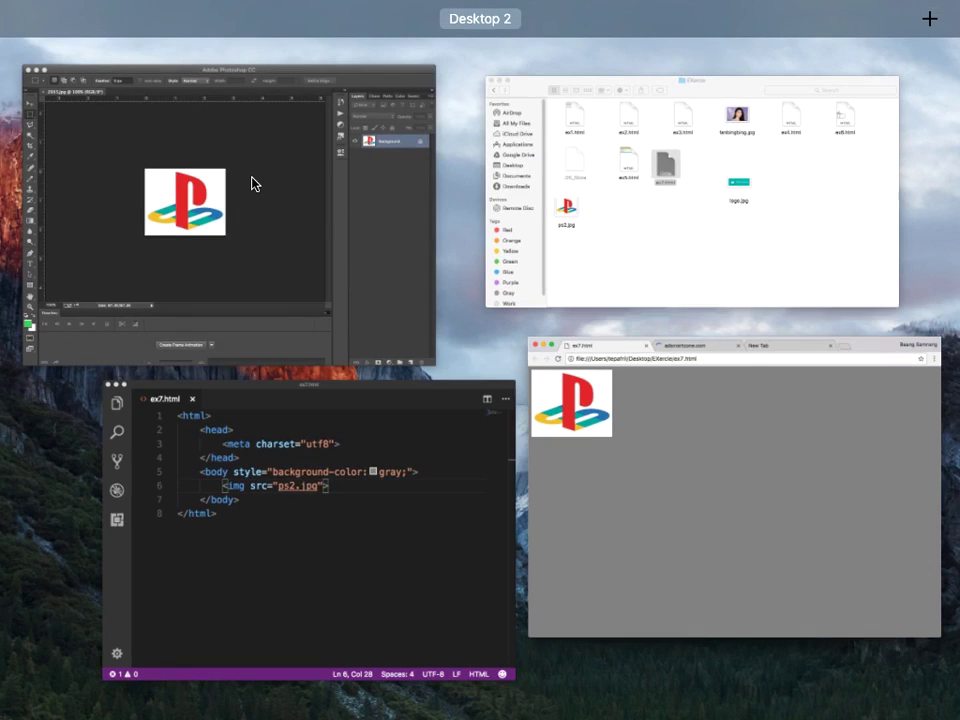
left_click(328, 210)
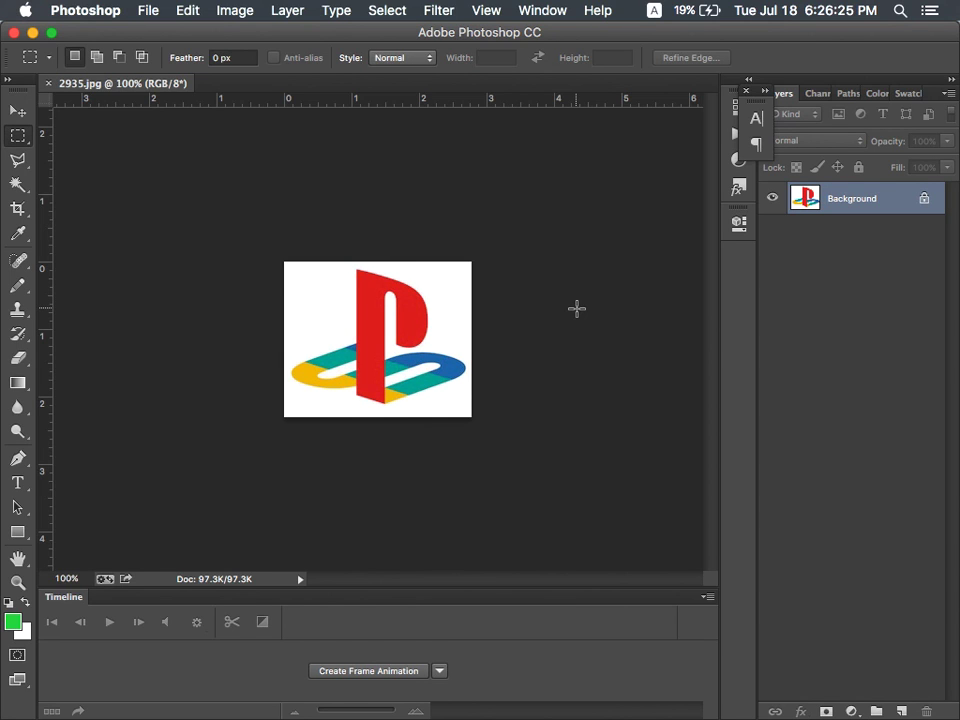
Recheck the logo on the gray ex7.html page in Chrome and return to 2935.jpg in Photoshop
key("ctrl+Up")
left_click(396, 463)
key("ctrl+Up")
left_click(686, 456)
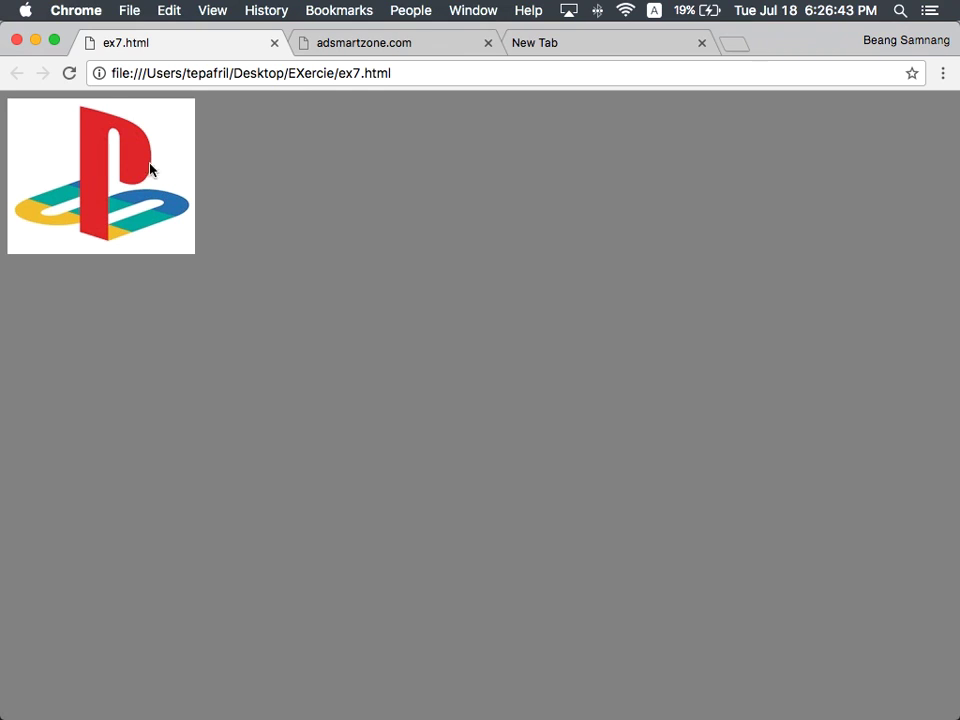
key("ctrl+Up")
left_click(189, 538)
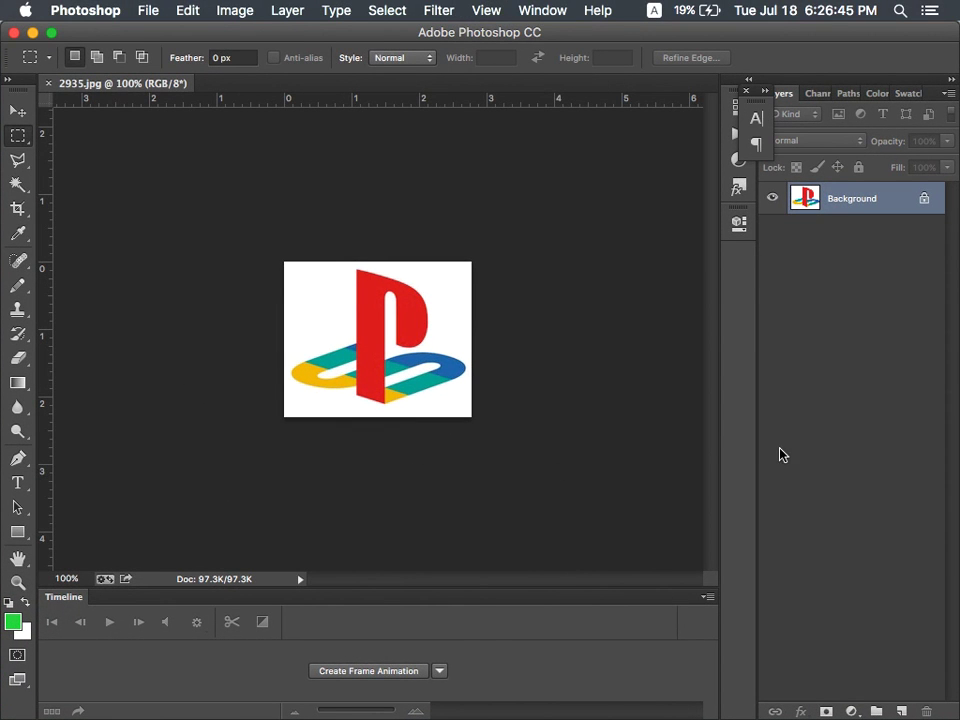
Convert the locked Background of 2935.jpg into a regular layer named Layer 0
right_click(866, 201)
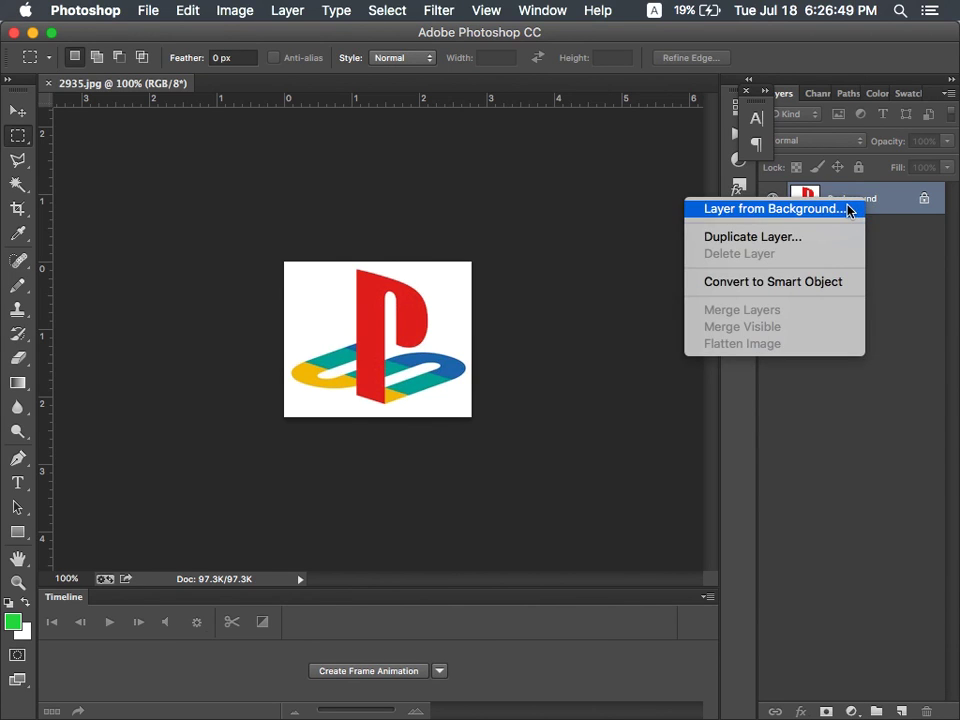
key("Escape")
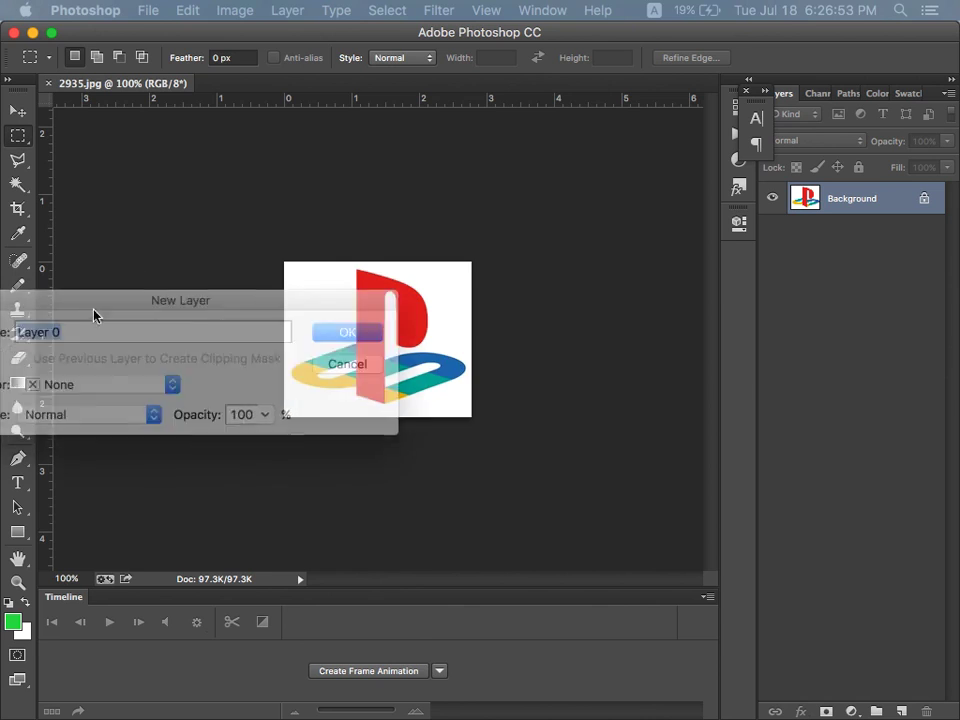
left_click(578, 289)
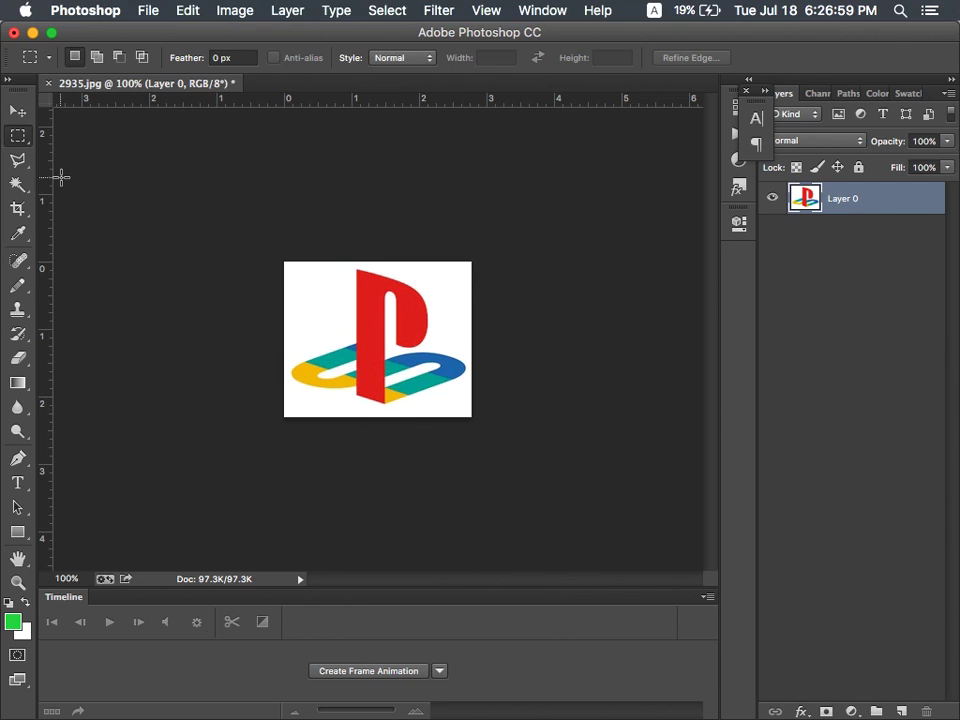
Select the white area around the logo with the Magic Wand, delete it and clear the selection
left_click(18, 184)
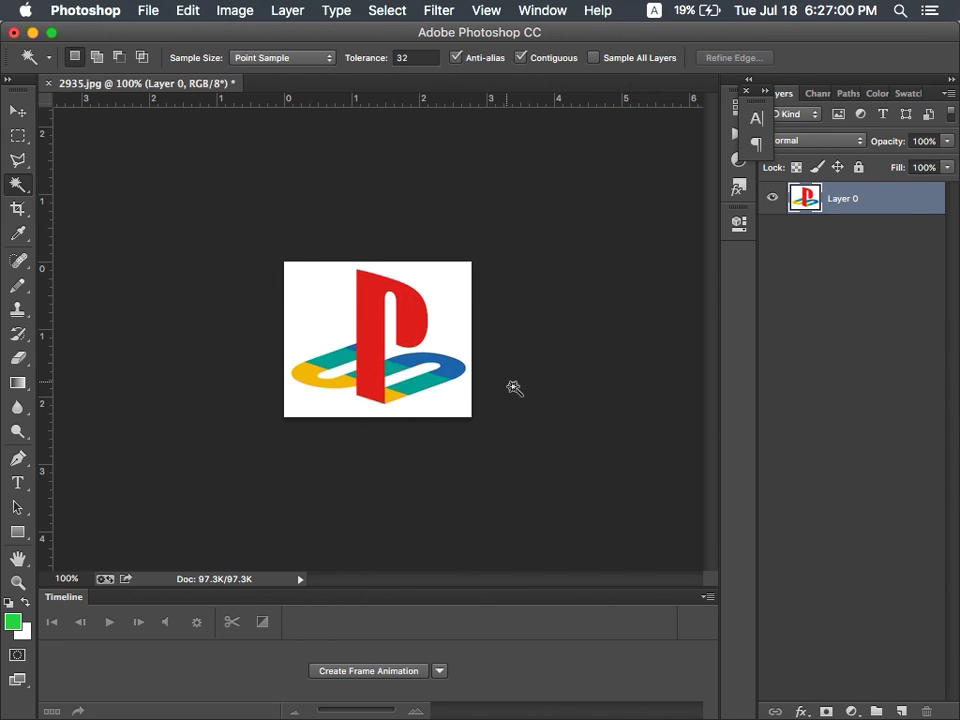
left_click(325, 318)
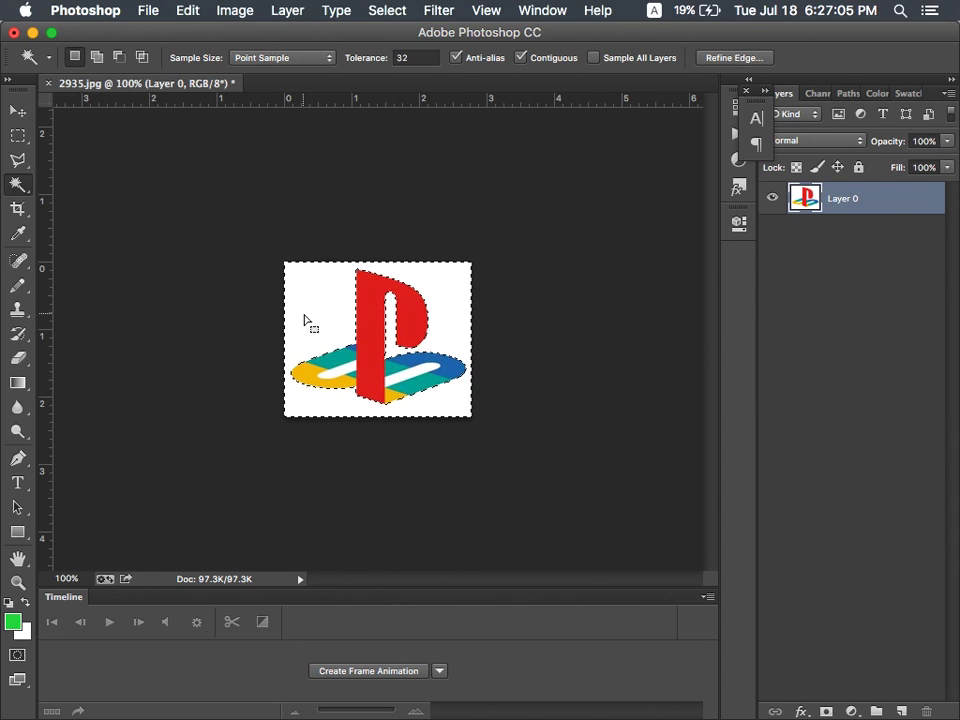
key("Delete")
key("super+d")
Select both white slots inside the colored S shape with the Magic Wand, delete them and clear the selection
left_click(415, 376)
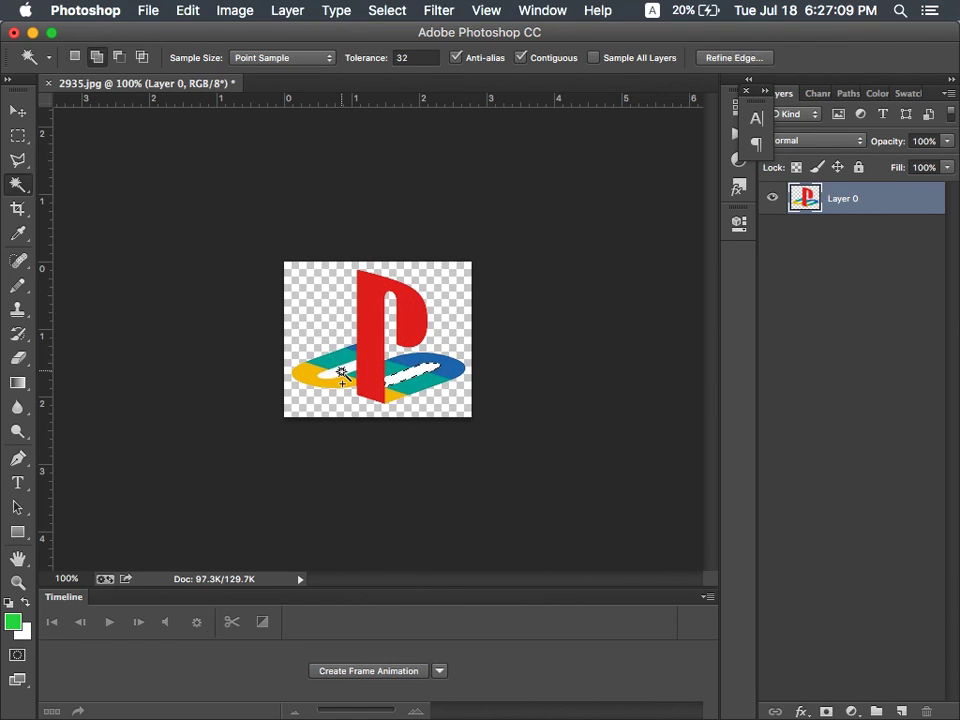
left_click(337, 370, "shift")
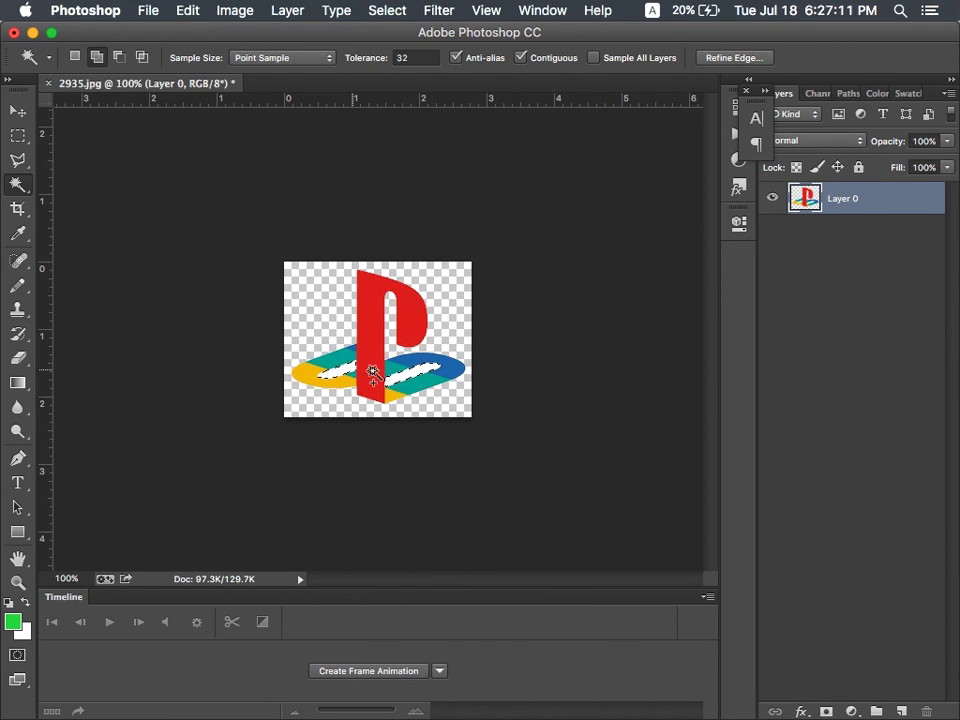
key("Delete")
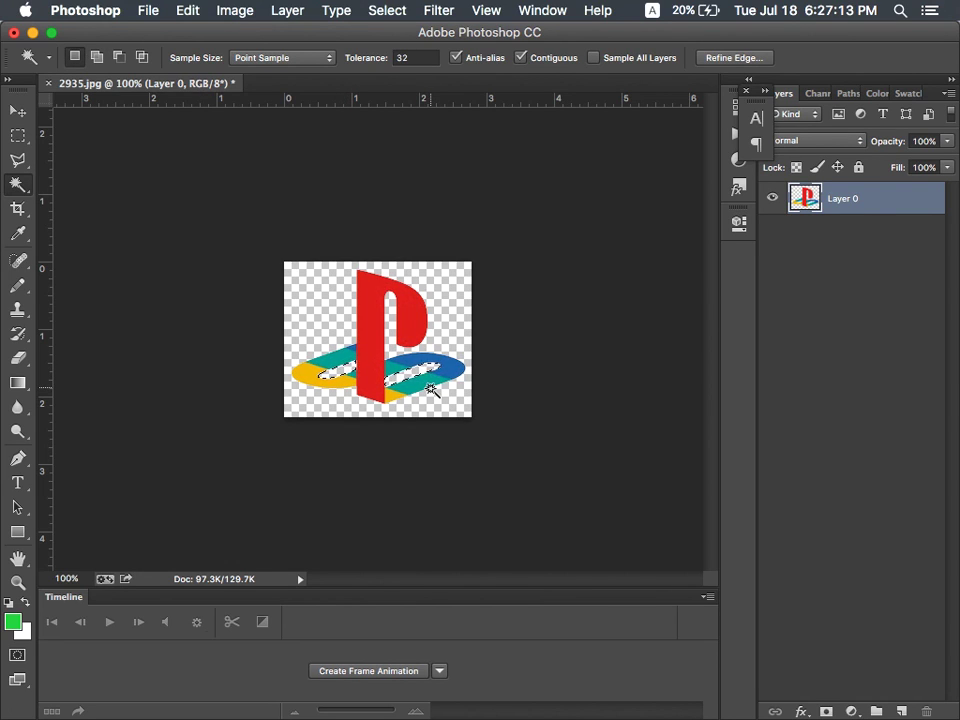
key("super+d")
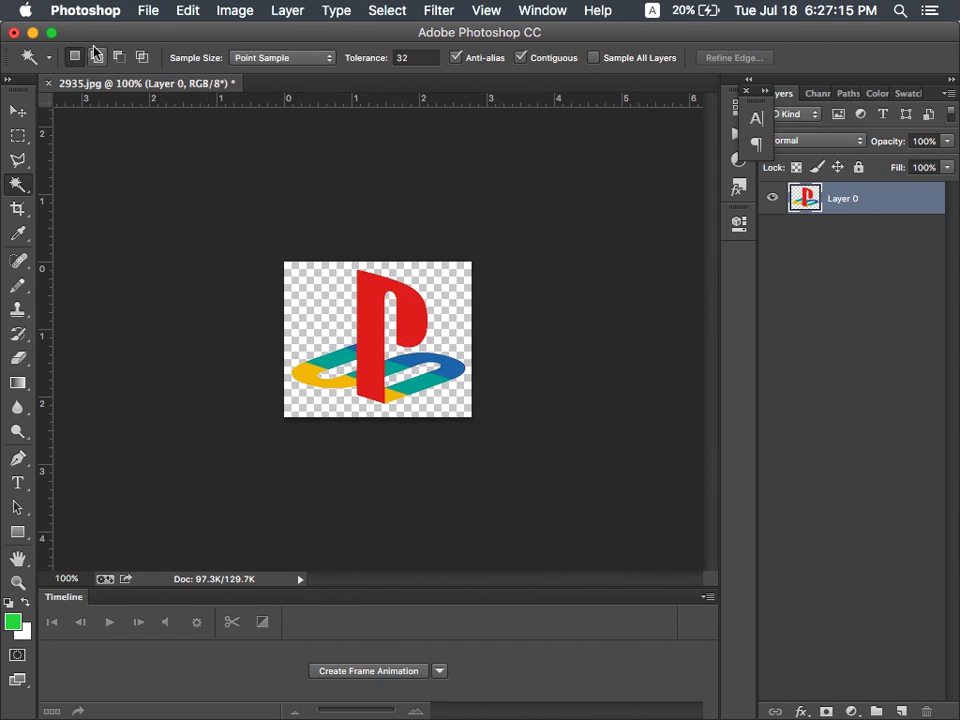
key("super+plus")
key("super+plus")
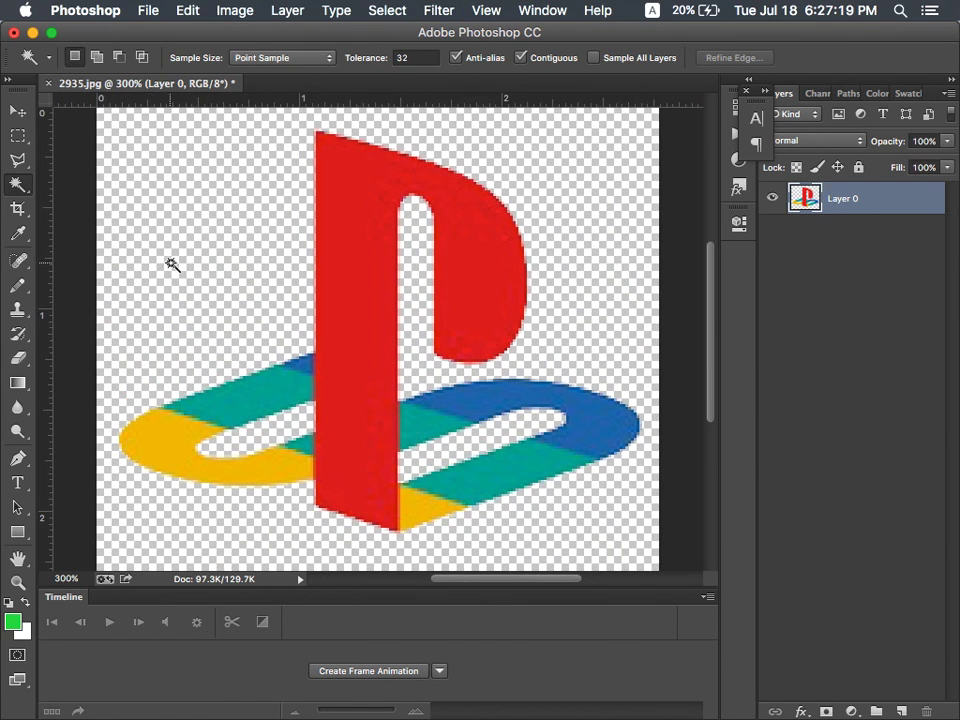
key("super+minus")
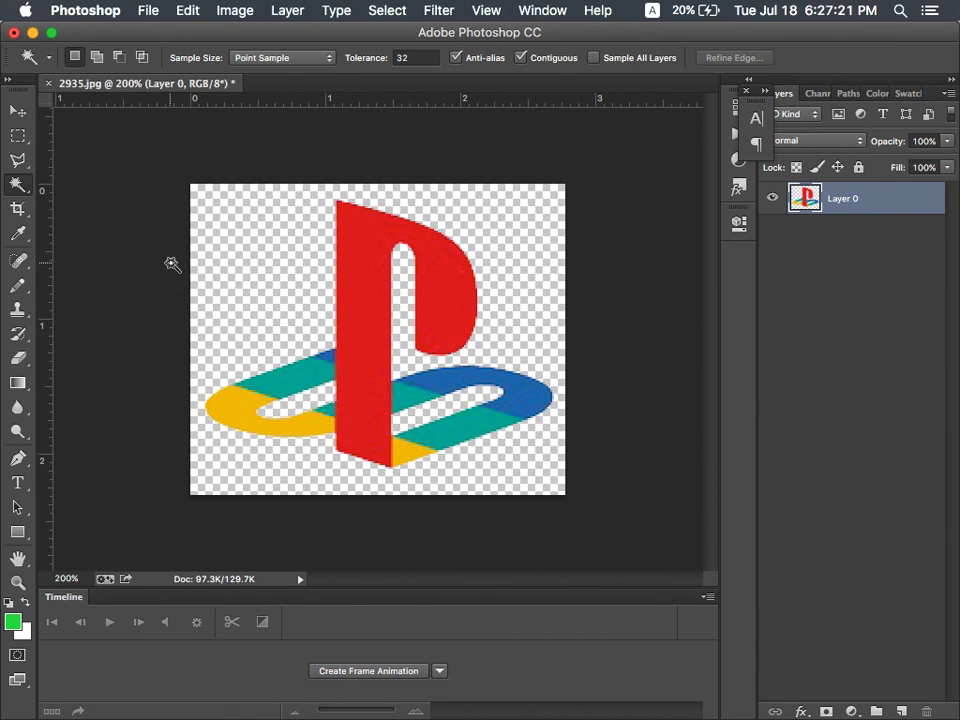
Start a Save for Web export of the logo and preview it in JPEG format
left_click(148, 10)
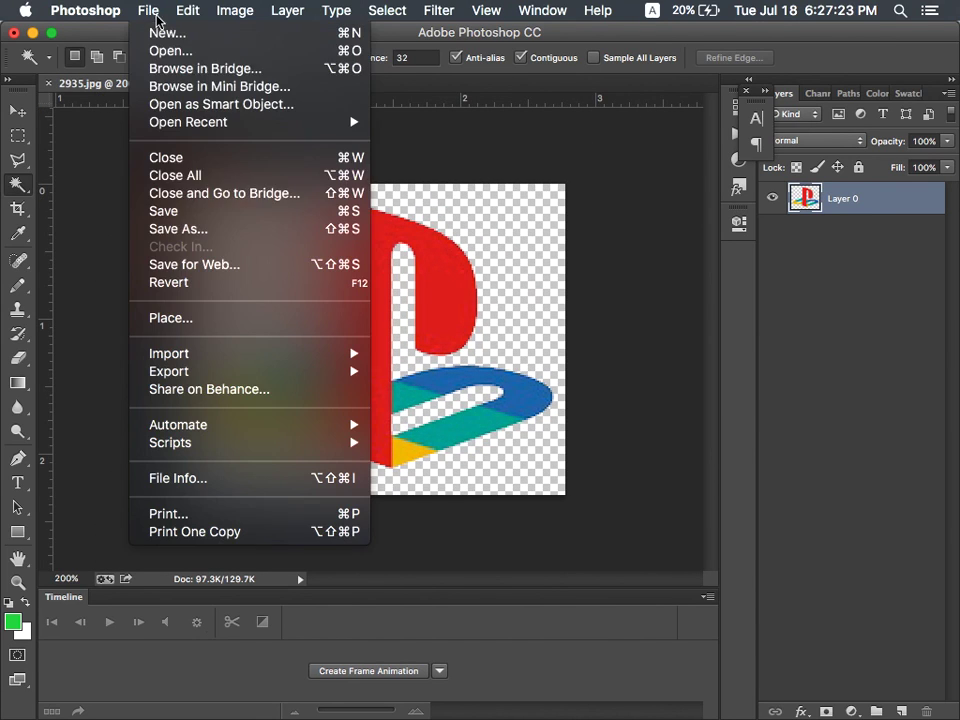
left_click(192, 264)
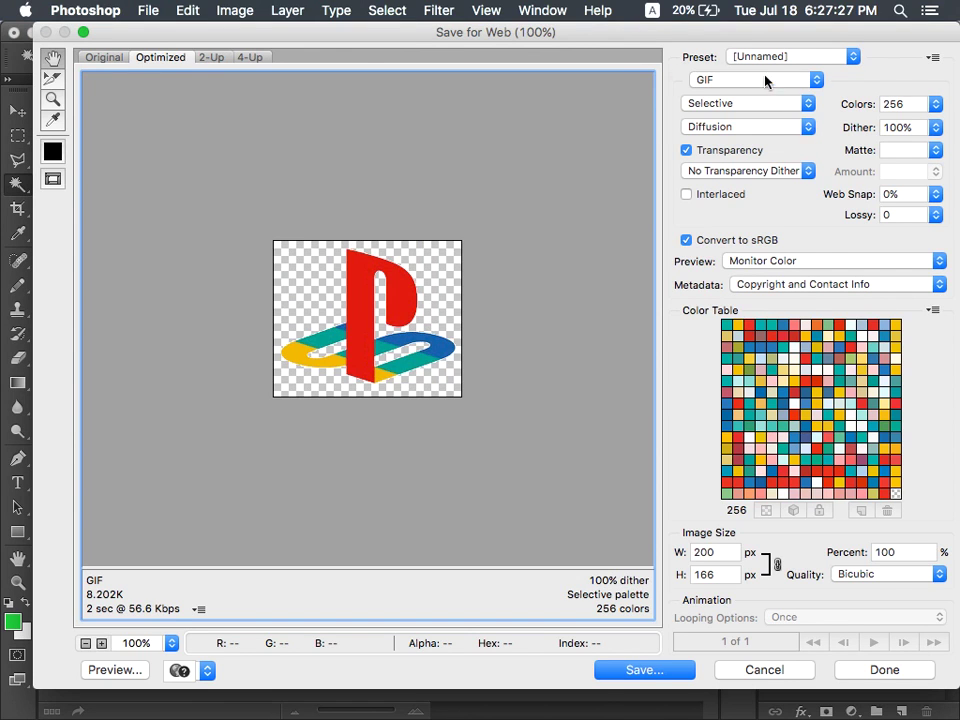
left_click(700, 80)
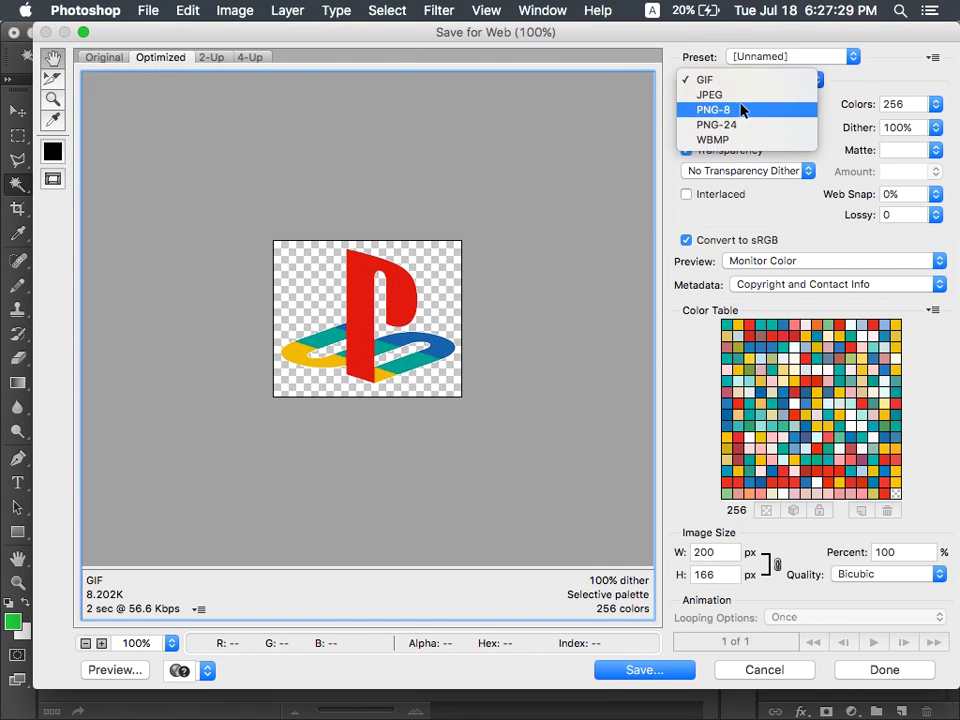
left_click(706, 94)
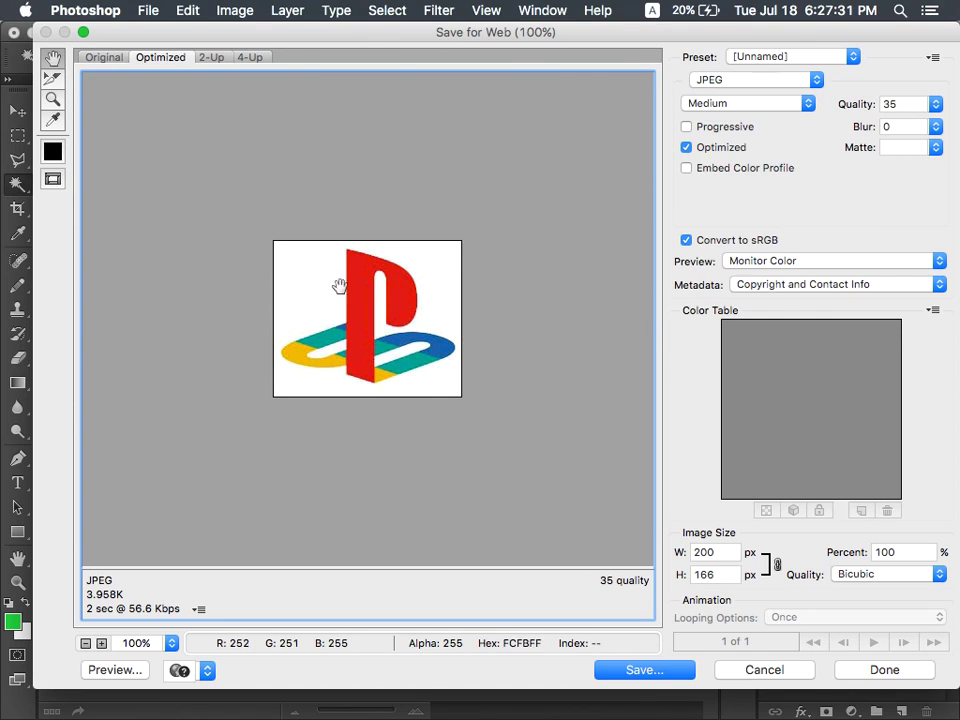
Set the Save for Web export format to PNG-24 with transparency
left_click(718, 84)
left_click(743, 86)
left_click(683, 111)
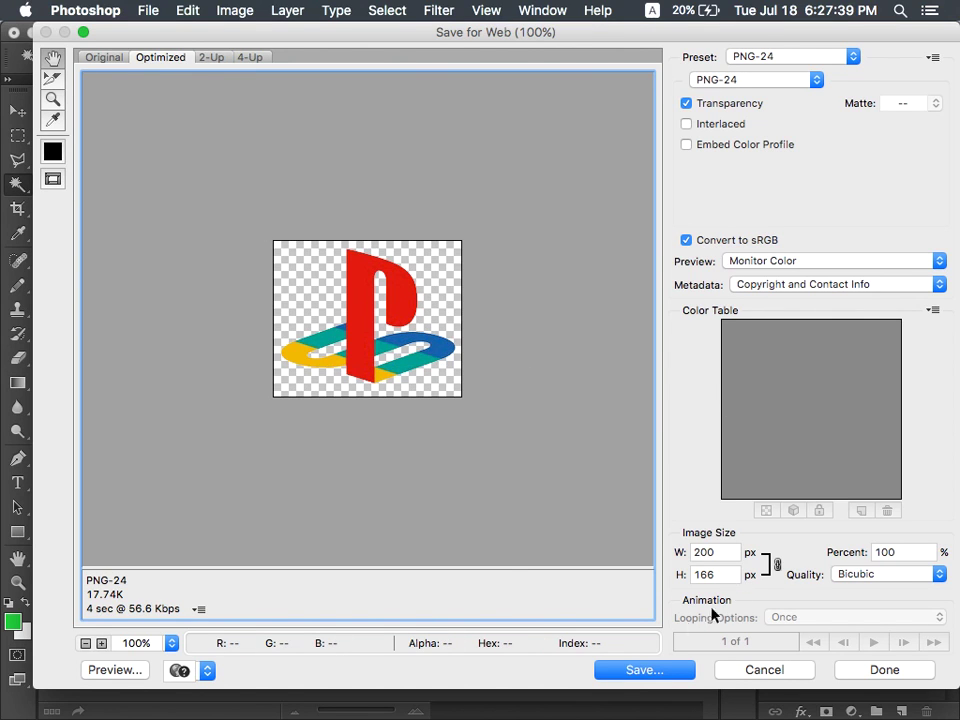
Save the optimized PNG under the name logops2.png in the EXercie folder
left_click(662, 676)
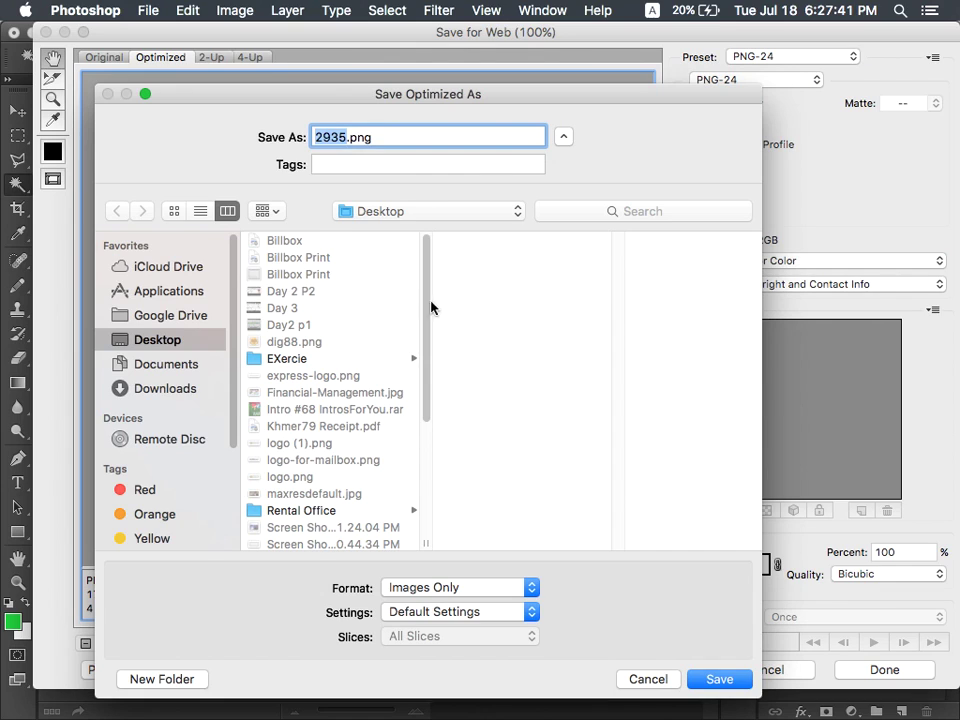
type("logops2")
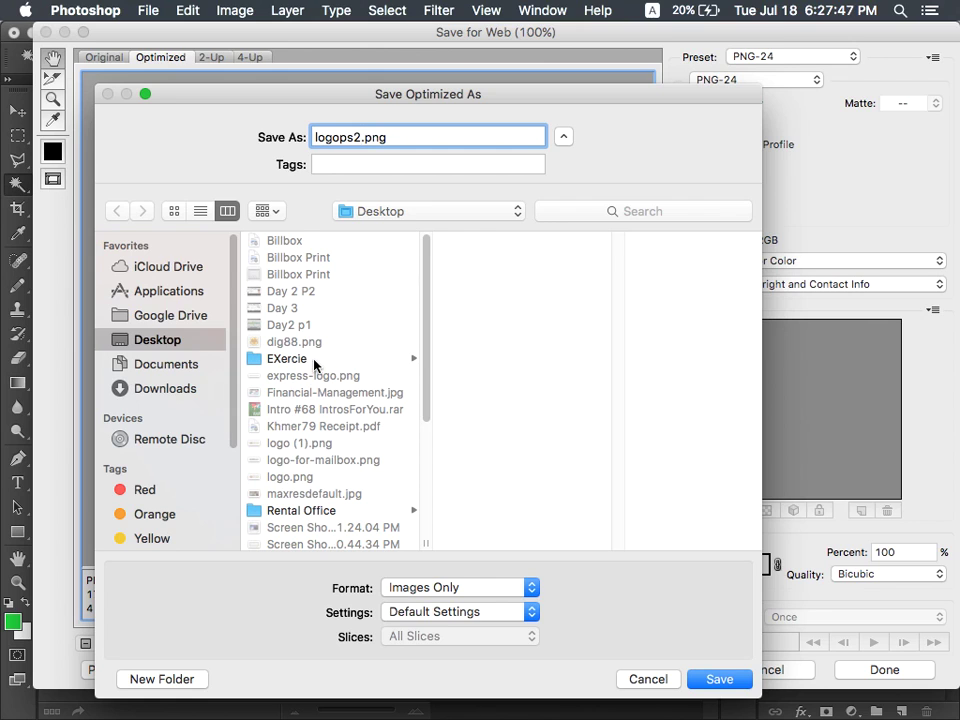
left_click(314, 360)
left_click(720, 680)
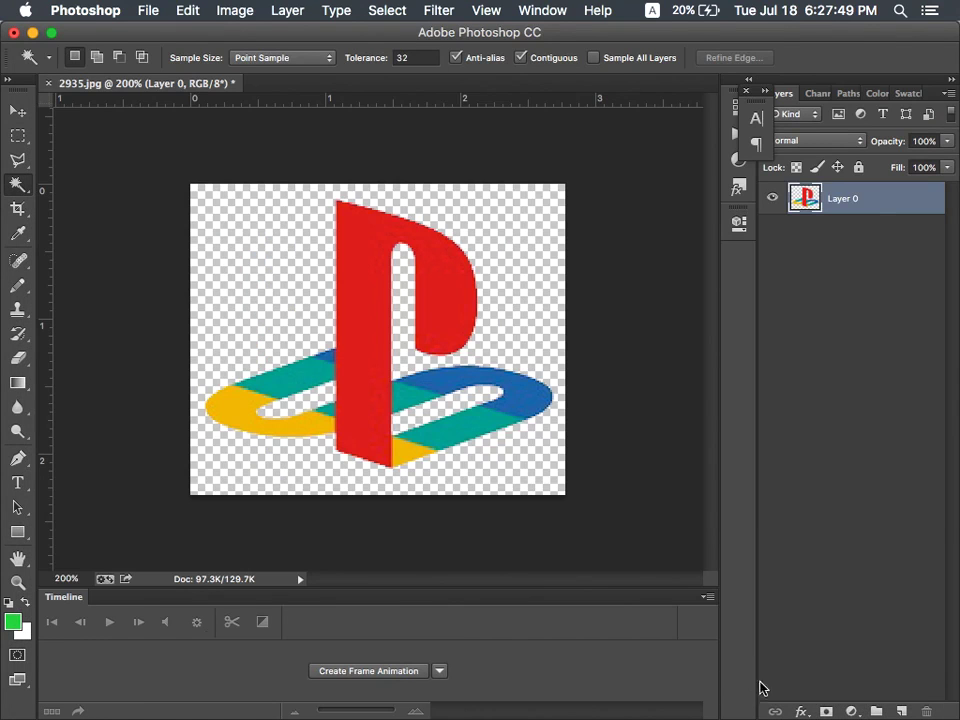
Switch to the ex7.html code in Visual Studio Code and change the image source to logops2.png
key("ctrl+Up")
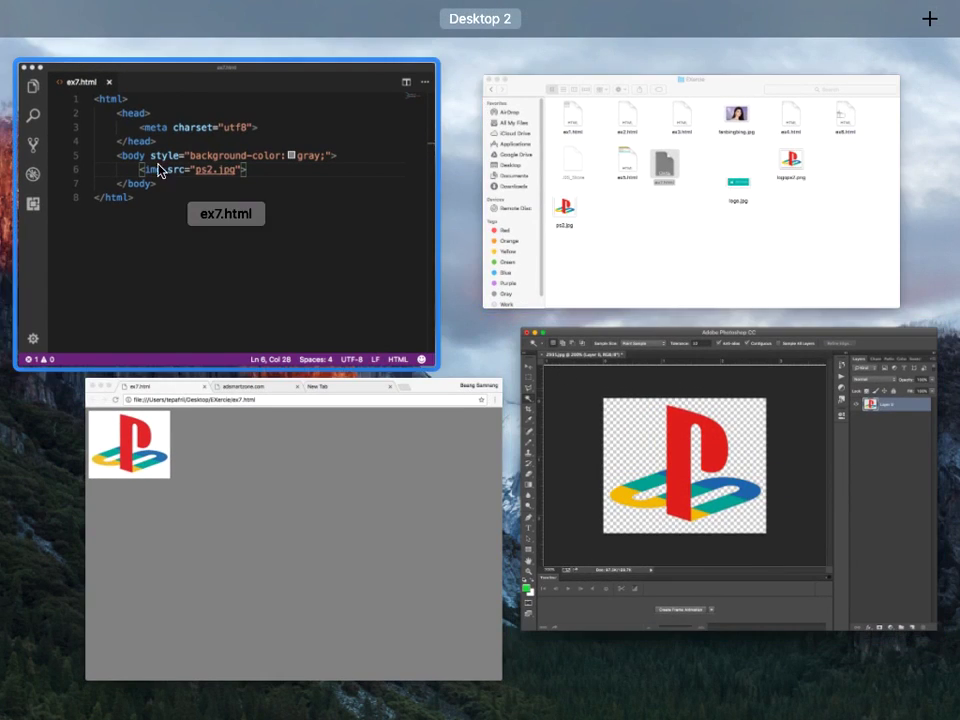
left_click(161, 163)
left_click(445, 270)
left_click(409, 270)
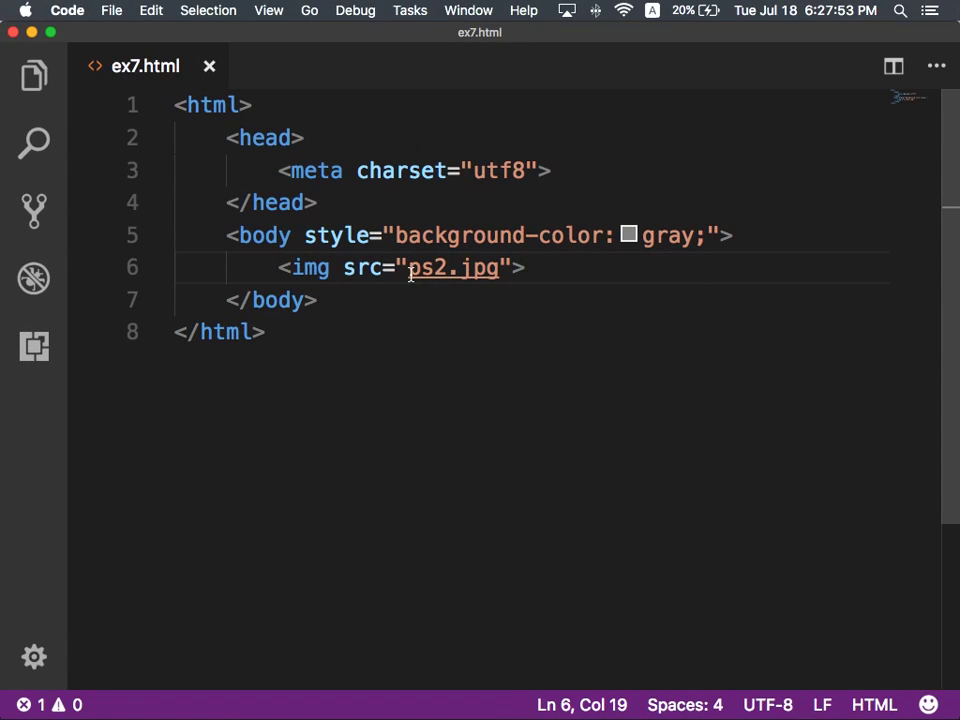
type("logo")
key("Right")
key("Right")
key("Right")
key("Right")
key("shift+Right")
key("shift+Right")
key("shift+Right")
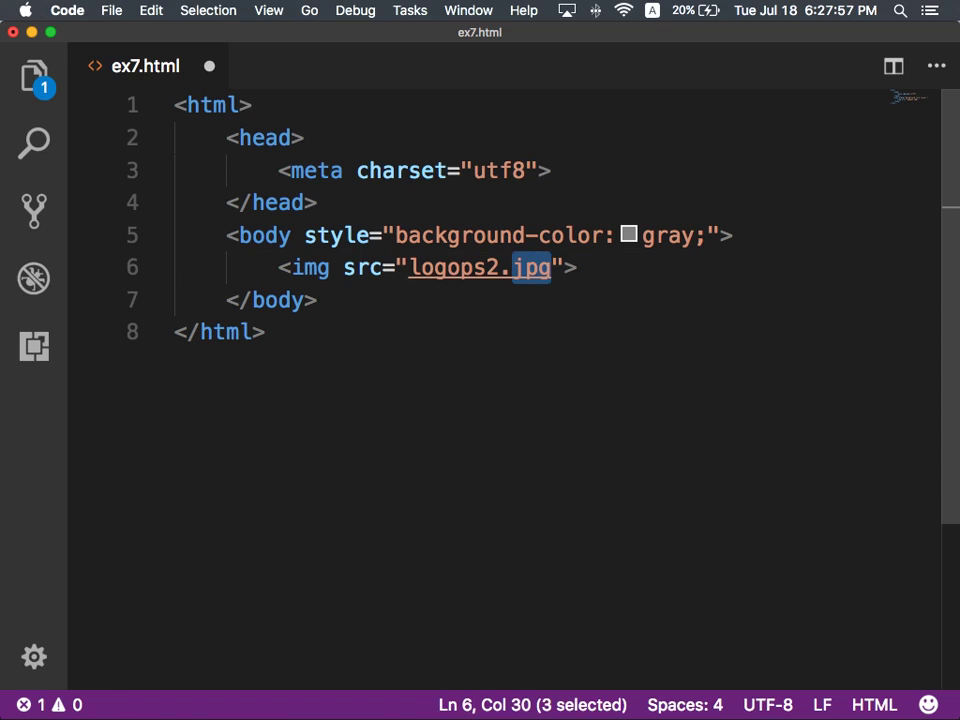
type("png")
Switch to Chrome and reload ex7.html to check the transparent logo on the gray page
key("ctrl+Up")
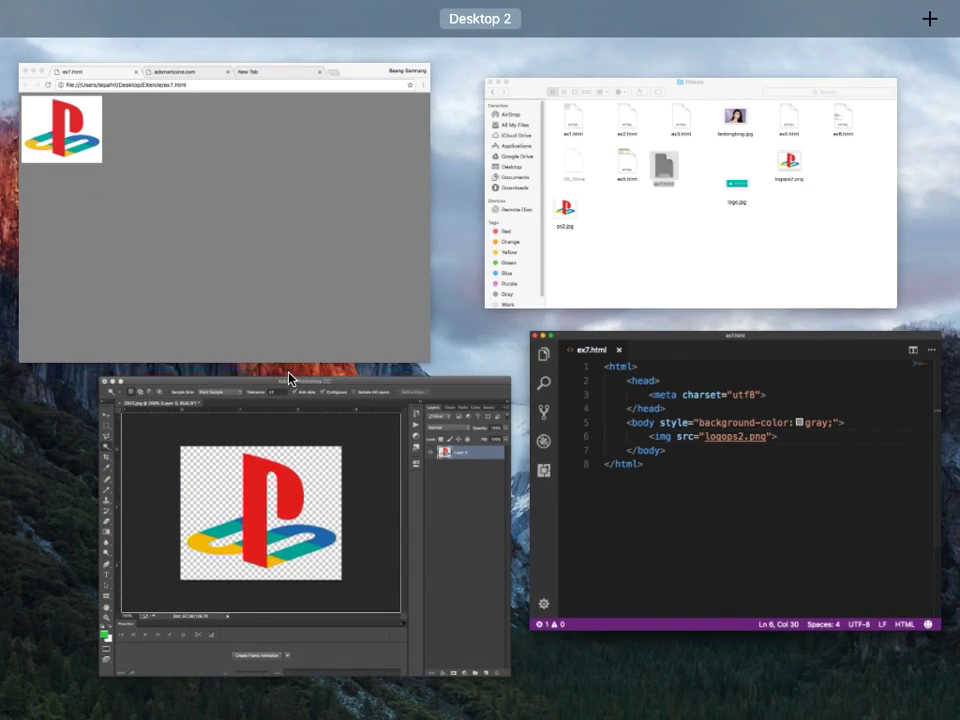
left_click(289, 379)
key("super+r")
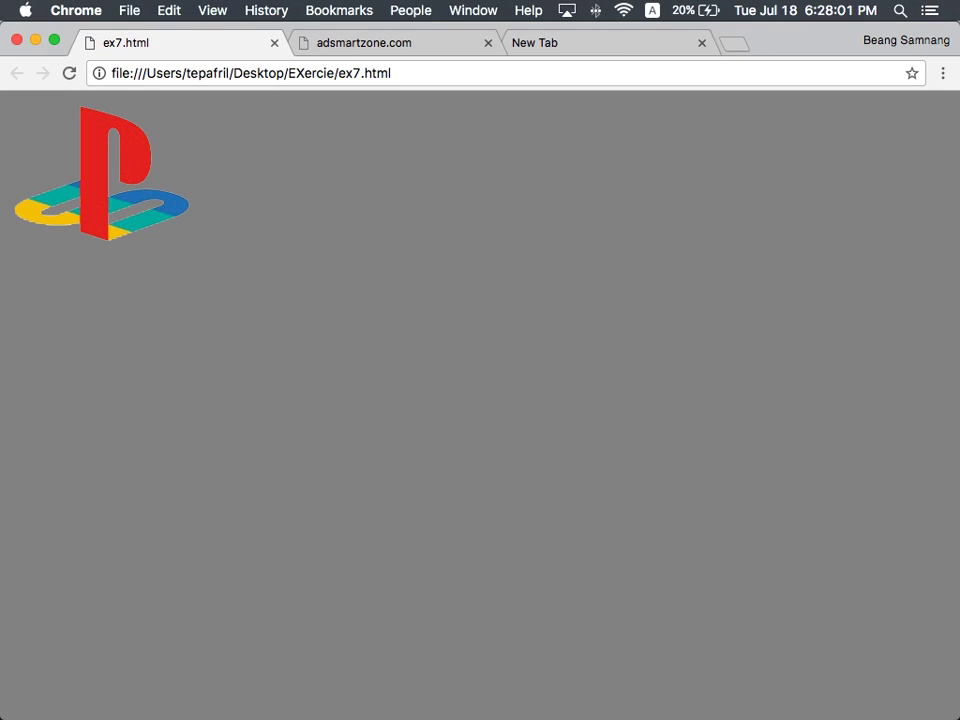
Return to the code editor, set the body background-color to green and save ex7.html
key("ctrl+Up")
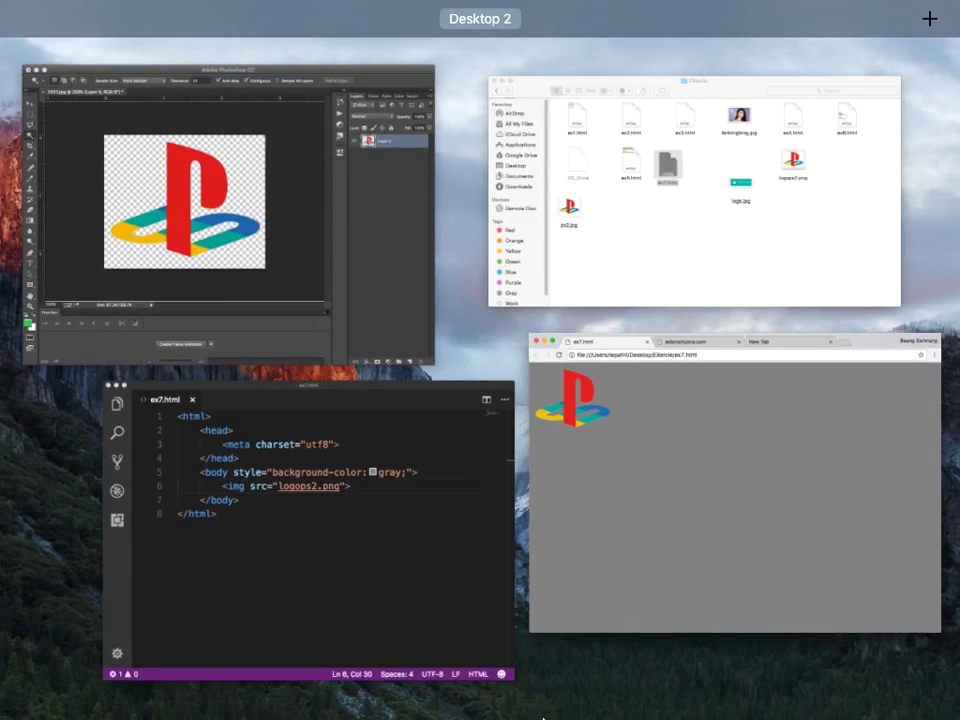
left_click(356, 531)
double_click(646, 234)
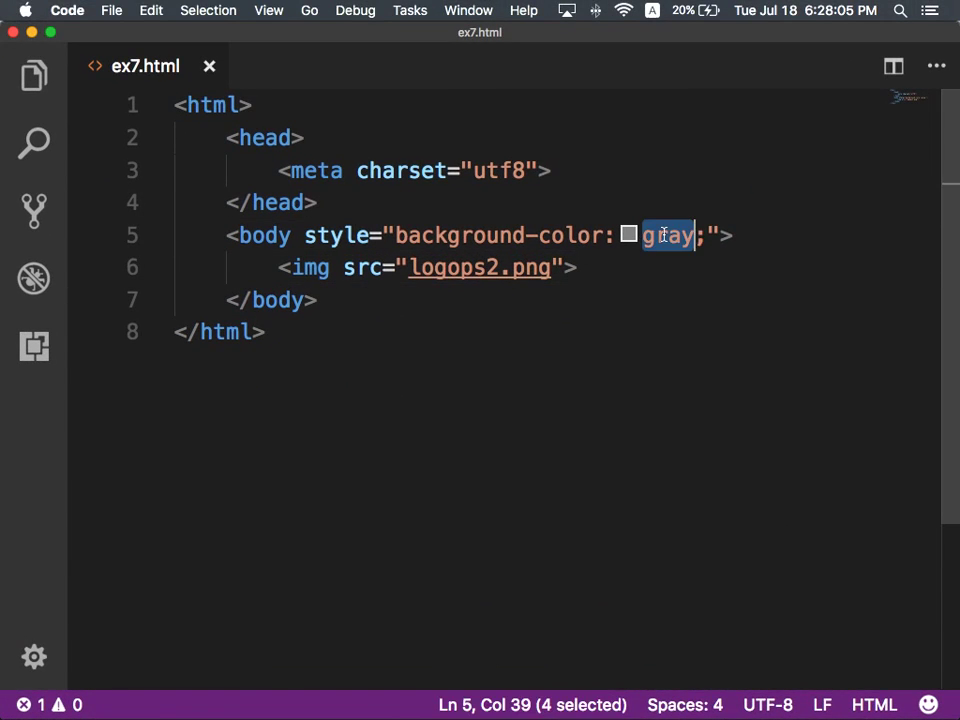
type("green")
key("super+s")
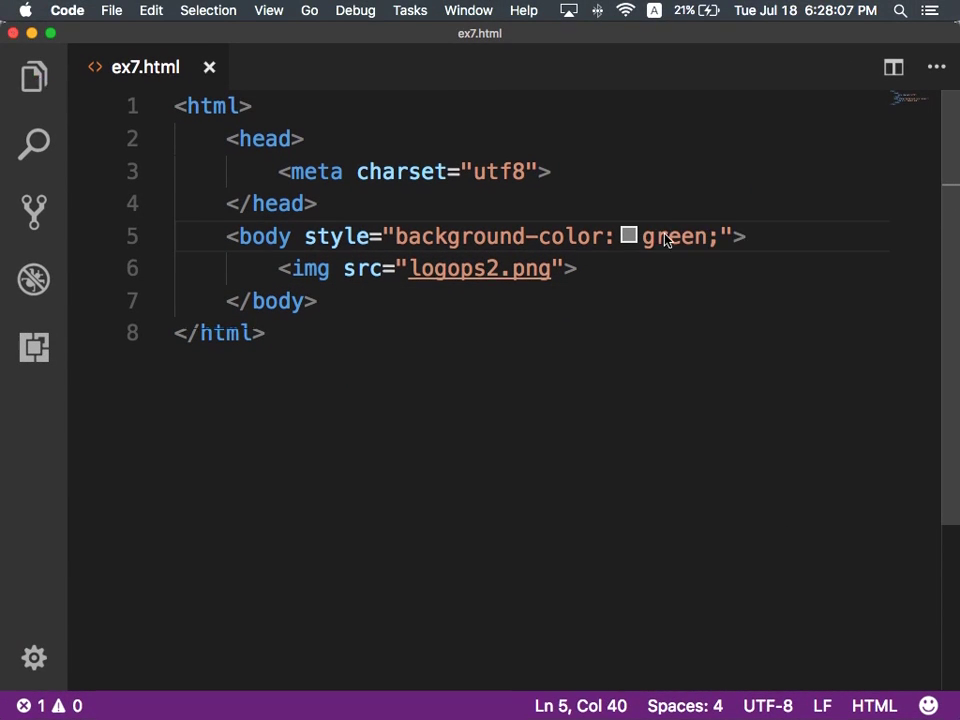
Reload ex7.html in Chrome to view the logo against the new green background
key("ctrl+Up")
left_click(236, 531)
key("super+r")
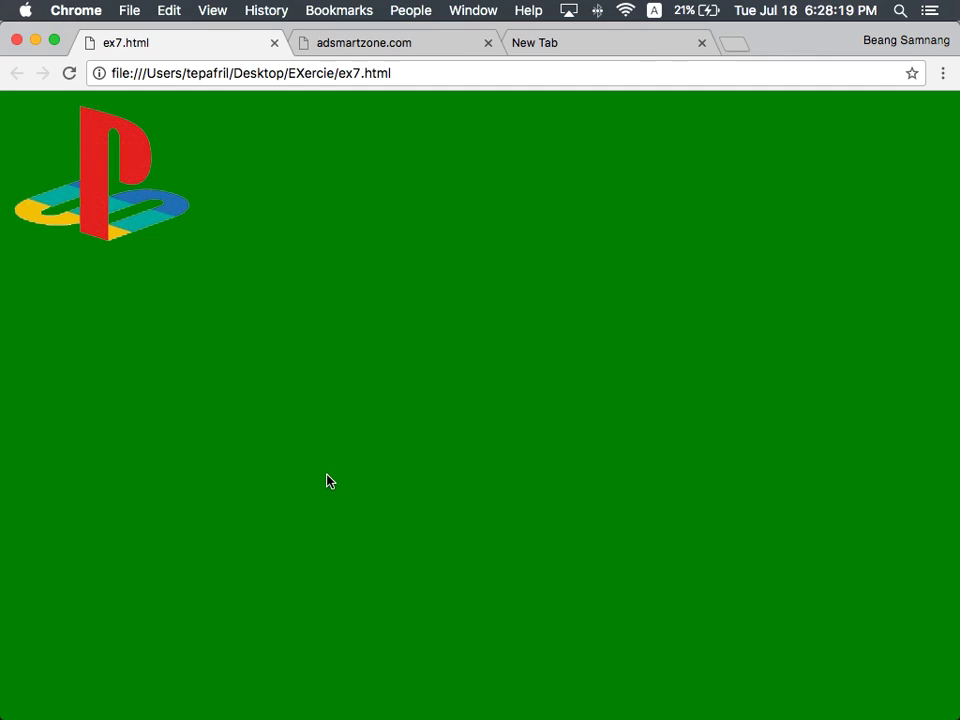
Search Google for "batista" in a new tab and close the spare empty tab
key("super+t")
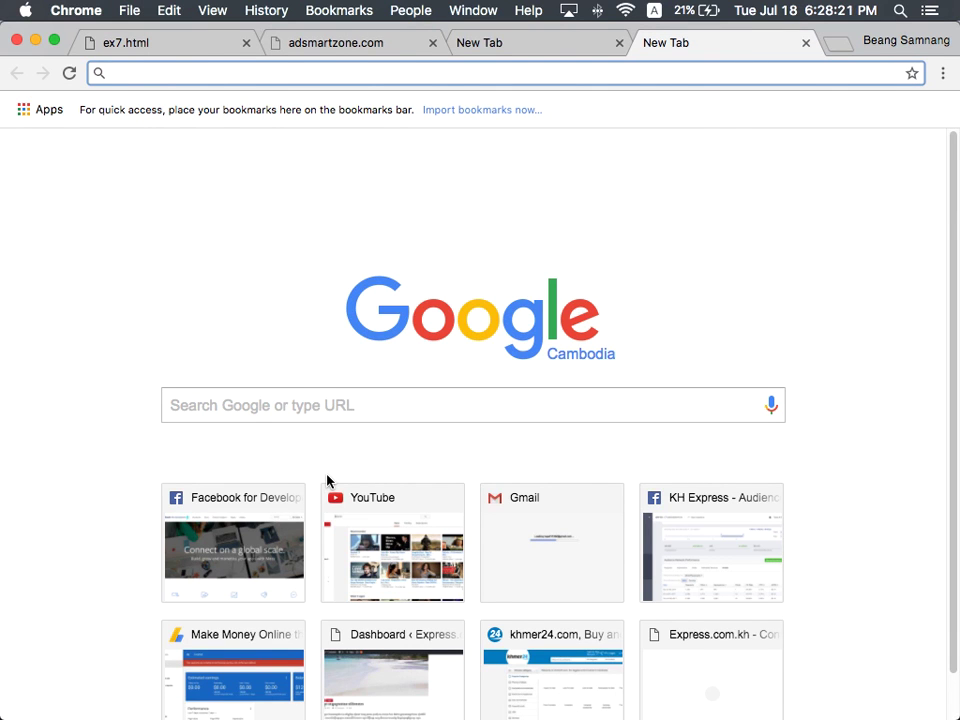
type("bati")
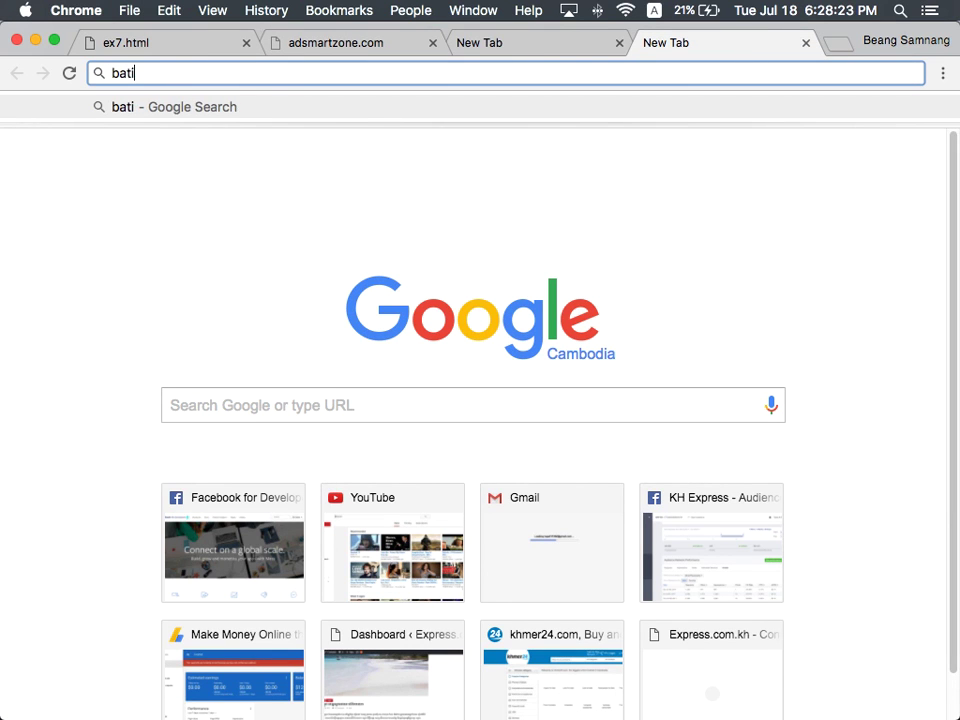
type("sta")
key("Return")
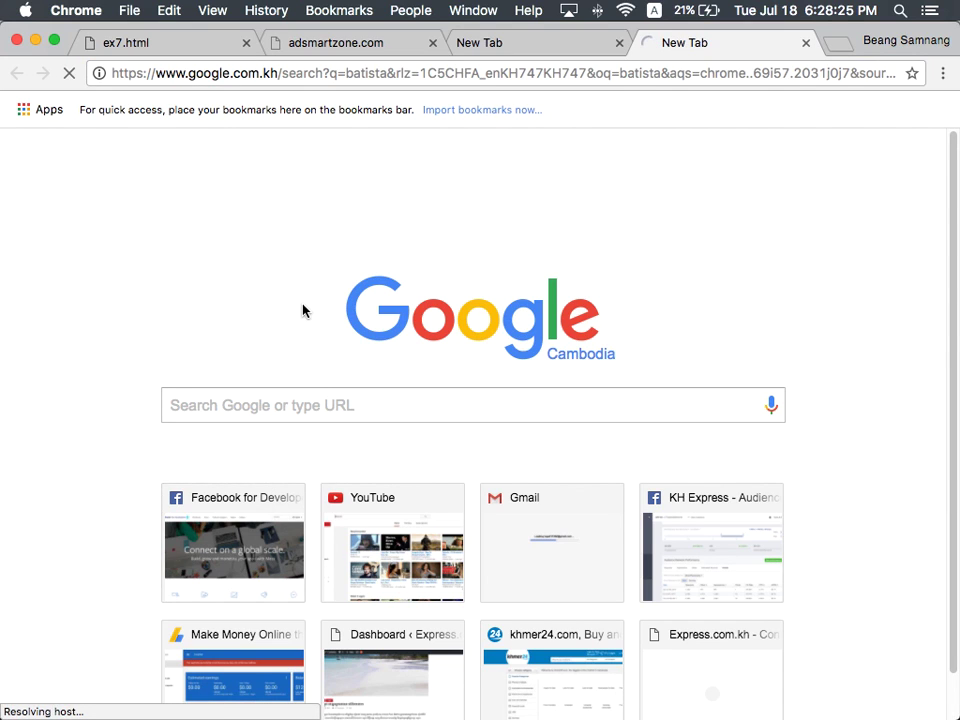
left_click(610, 42)
left_click(625, 10)
left_click(625, 10)
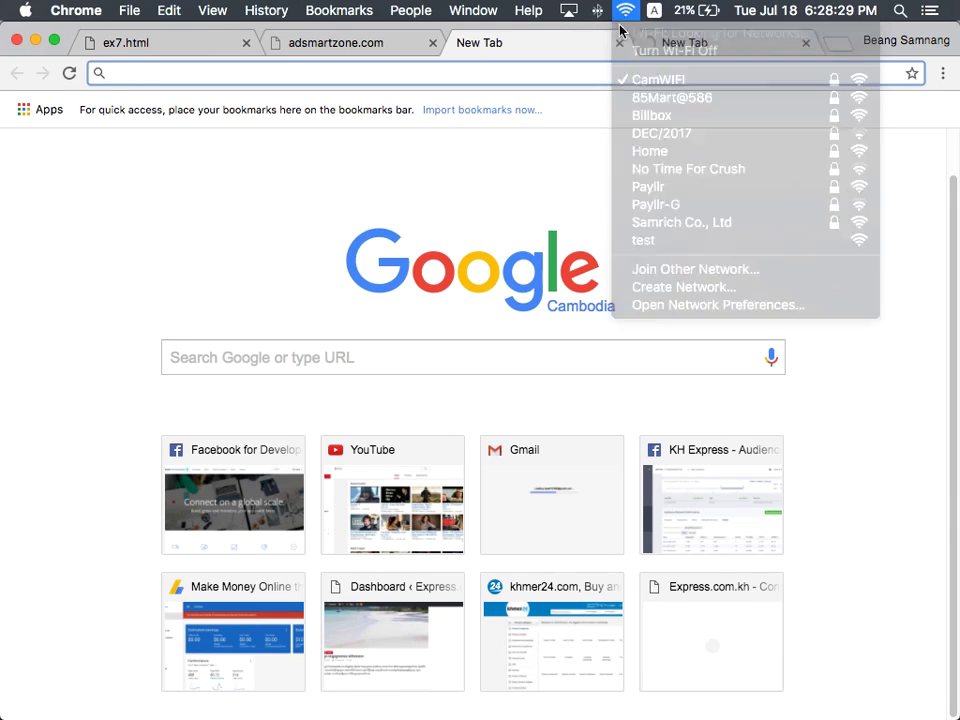
left_click(619, 44)
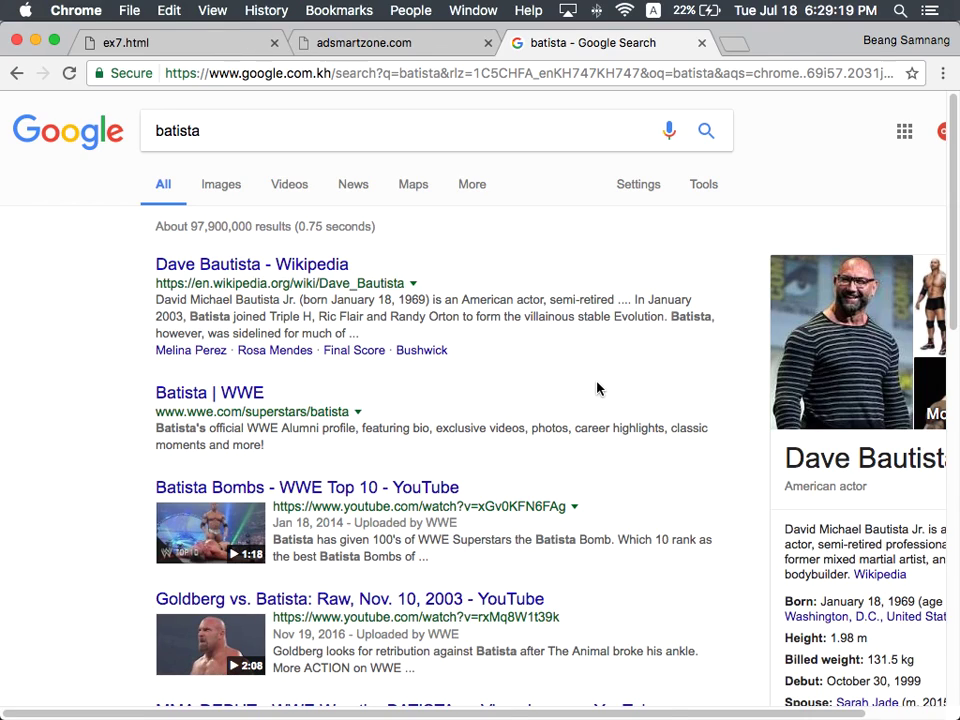
Show the image results for batista and open the 645 × 370 photo with the gray background at full size
scroll(597, 388, "down", 3)
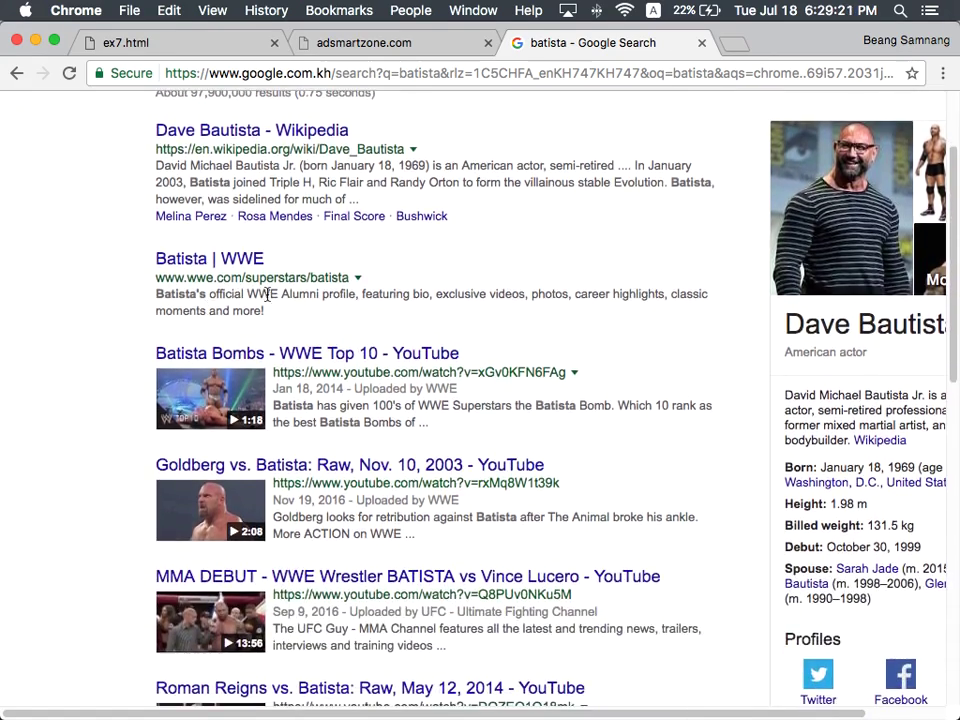
scroll(240, 311, "up", 3)
left_click(221, 188)
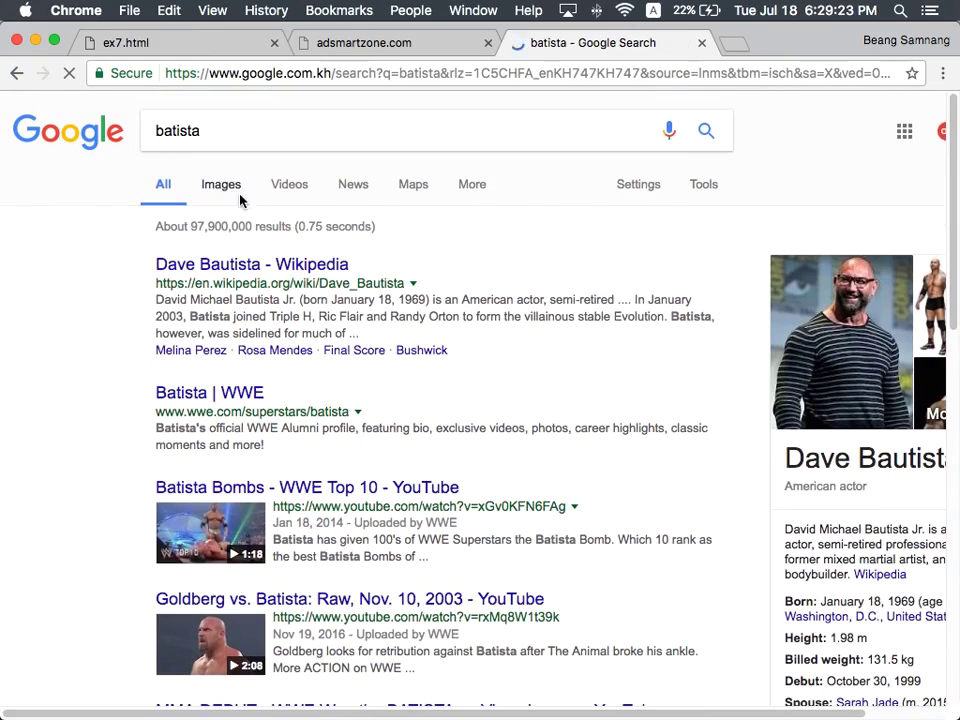
scroll(253, 332, "down", 2)
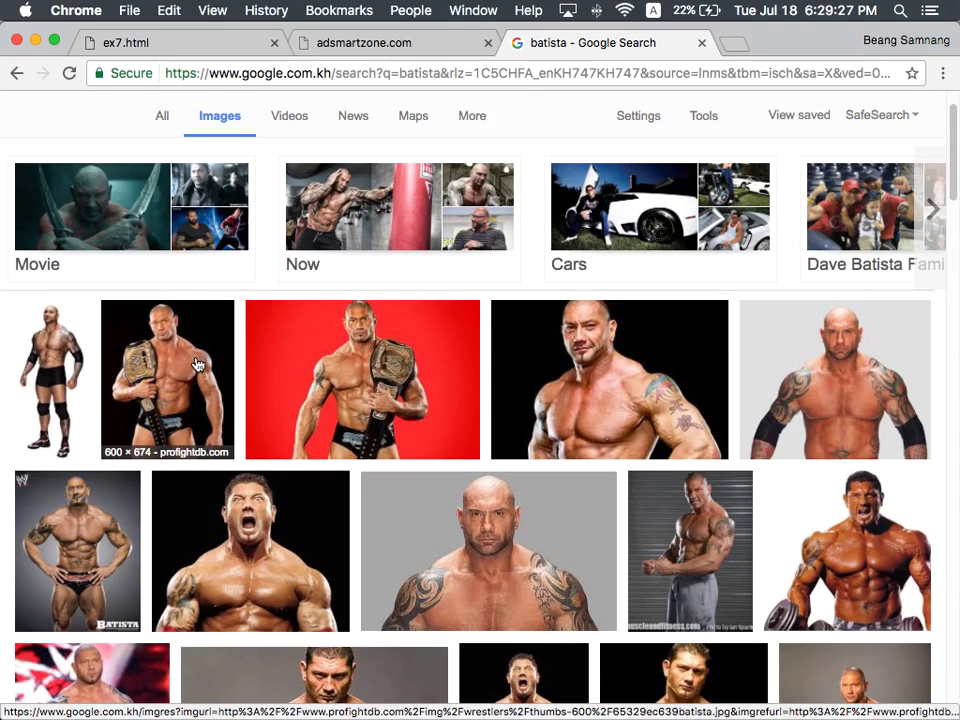
left_click(470, 569)
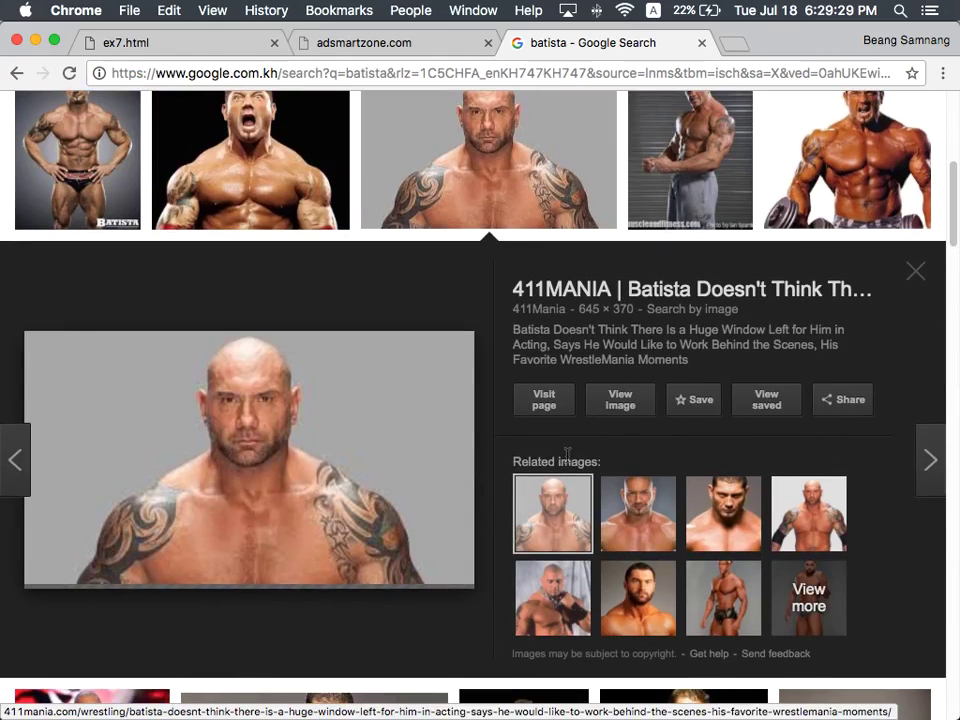
left_click(621, 408)
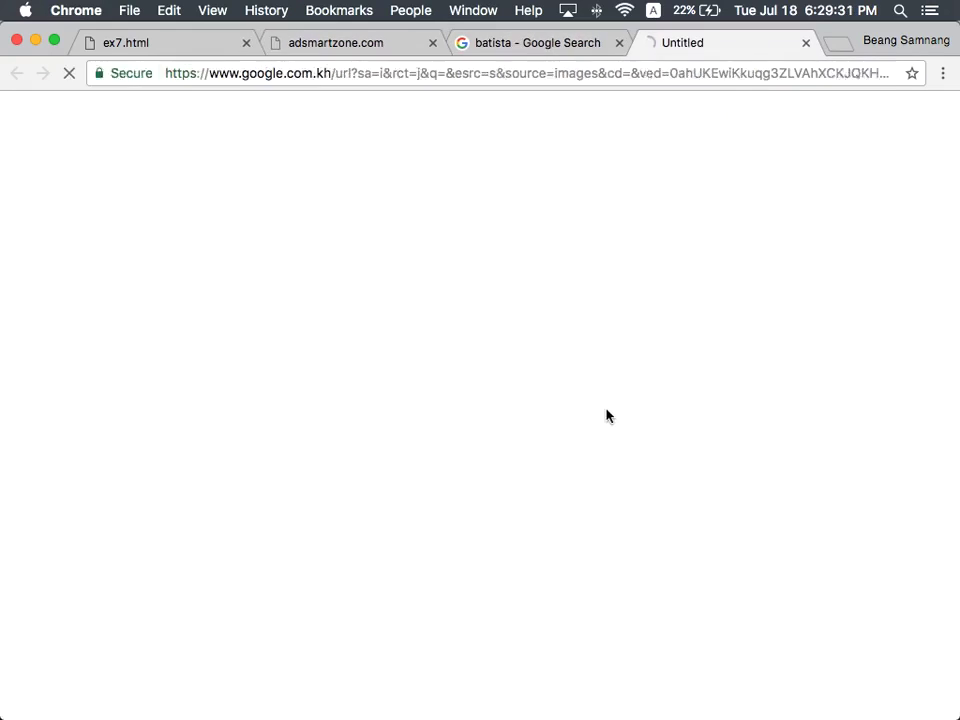
Save the Batista photo into the EXercie folder and open it in Photoshop
left_click_drag(485, 347, 343, 92)
key("ctrl+Up")
key("ctrl+Up")
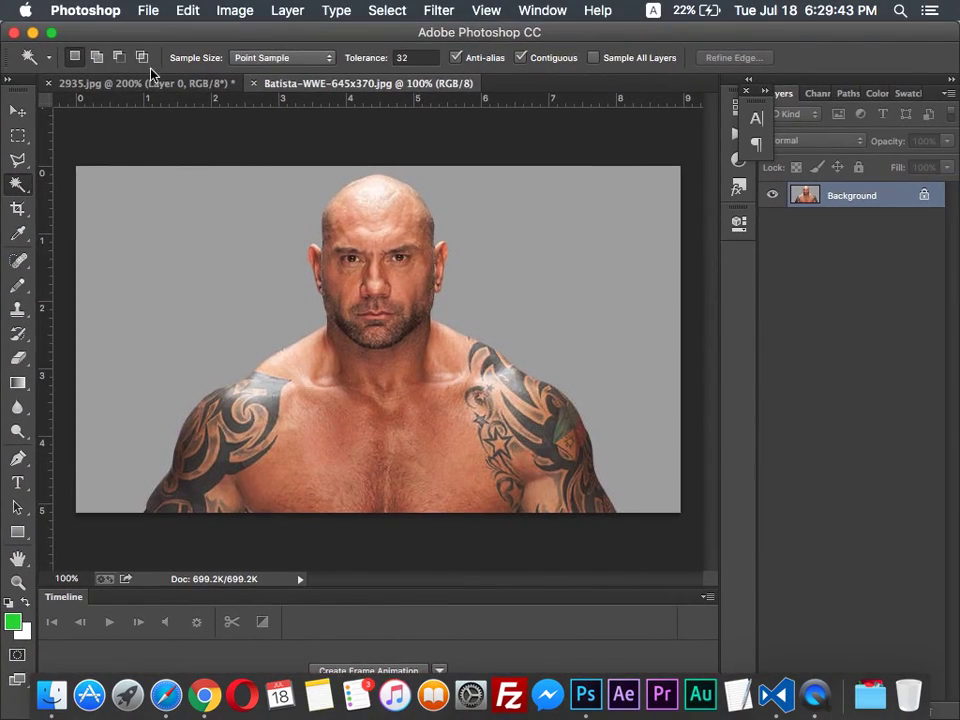
Close the logo document 2935.jpg without saving the changes
left_click(57, 86)
key("super+w")
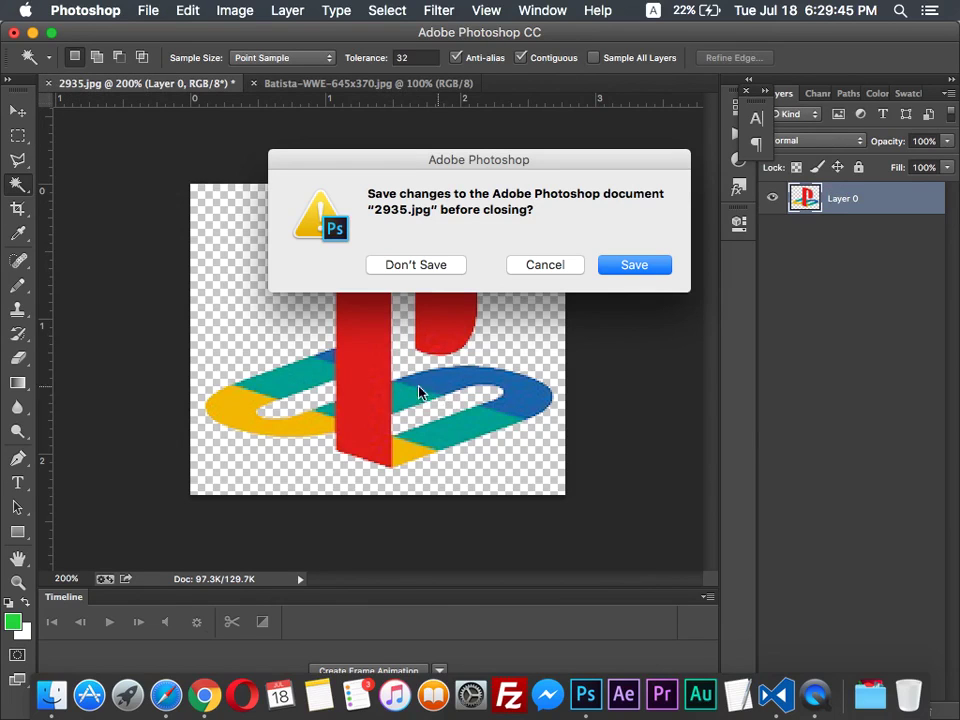
left_click(418, 266)
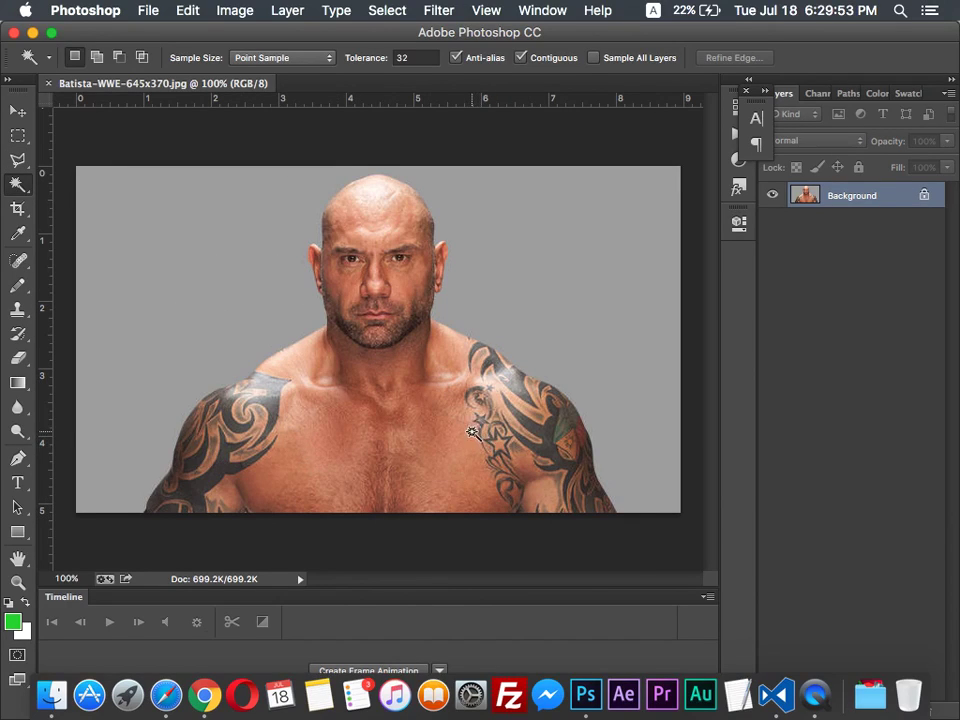
Return to the Google Images results in Chrome and search for "angkorwat"
key("ctrl+Up")
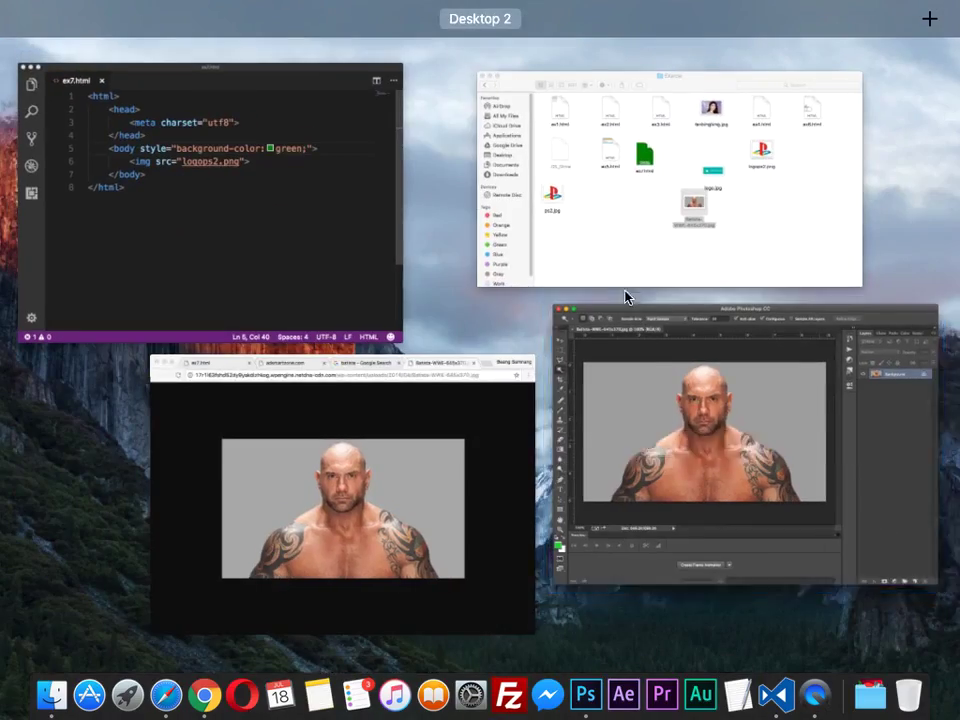
left_click(530, 413)
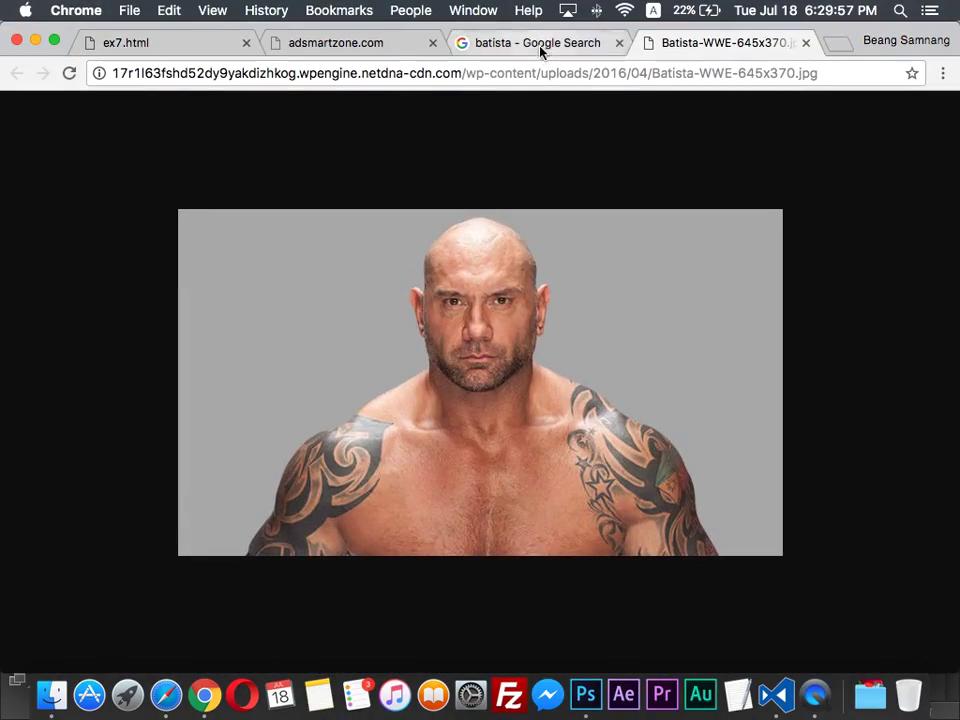
left_click(542, 45)
scroll(216, 129, "up", 10)
scroll(216, 129, "down", 1)
double_click(217, 132)
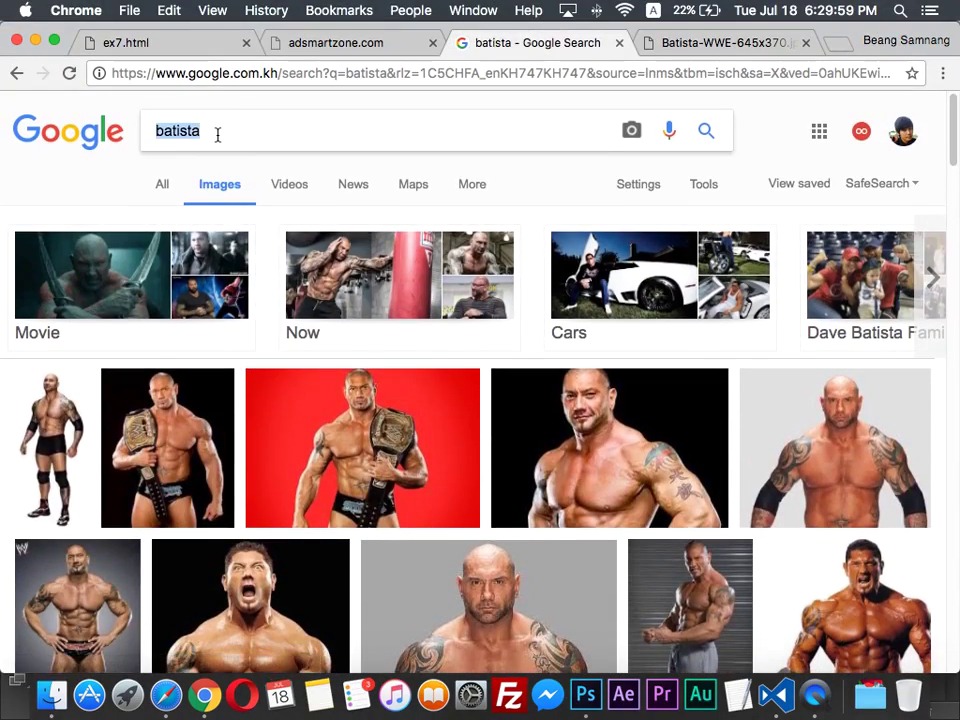
type("angkorwat")
key("Return")
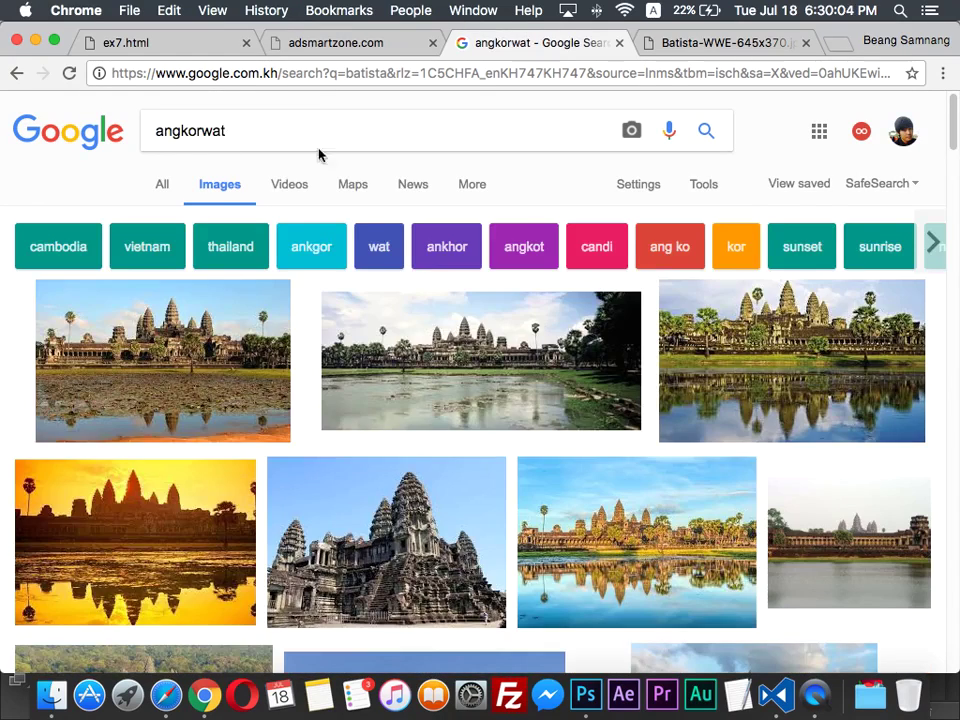
Open the orange sunset Angkor Wat image (620 × 388) at full size and save it into the EXercie folder
scroll(184, 343, "down", 2)
left_click(229, 381)
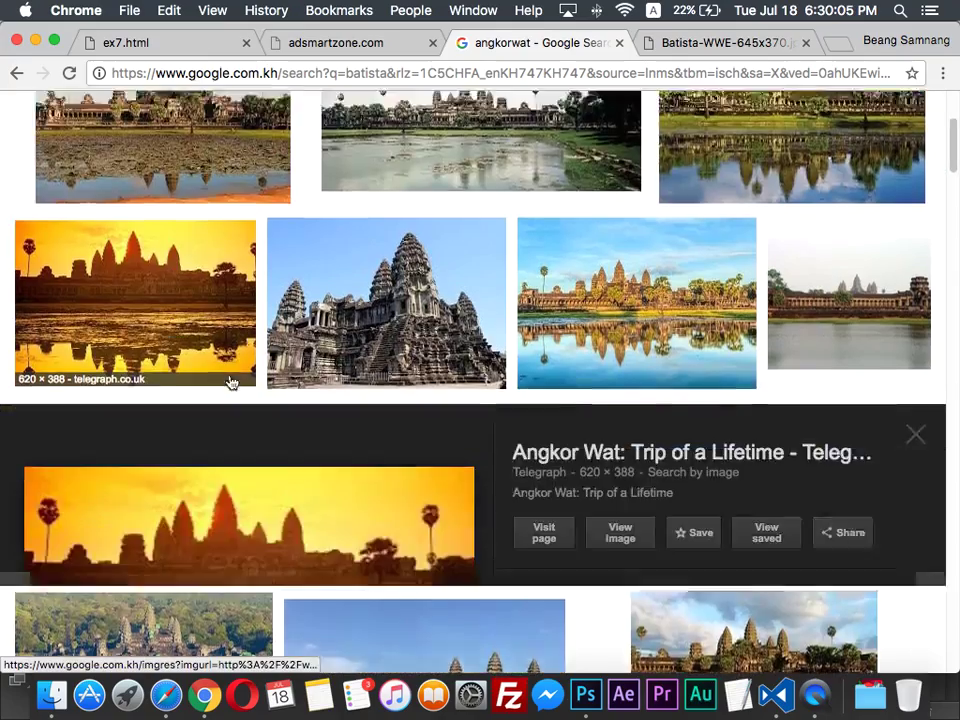
left_click(639, 369)
left_click_drag(420, 317, 292, 390)
Try placing the Angkor Wat image as a layer in the Batista document, and undo the placement
key("ctrl+Up")
key("ctrl+Up")
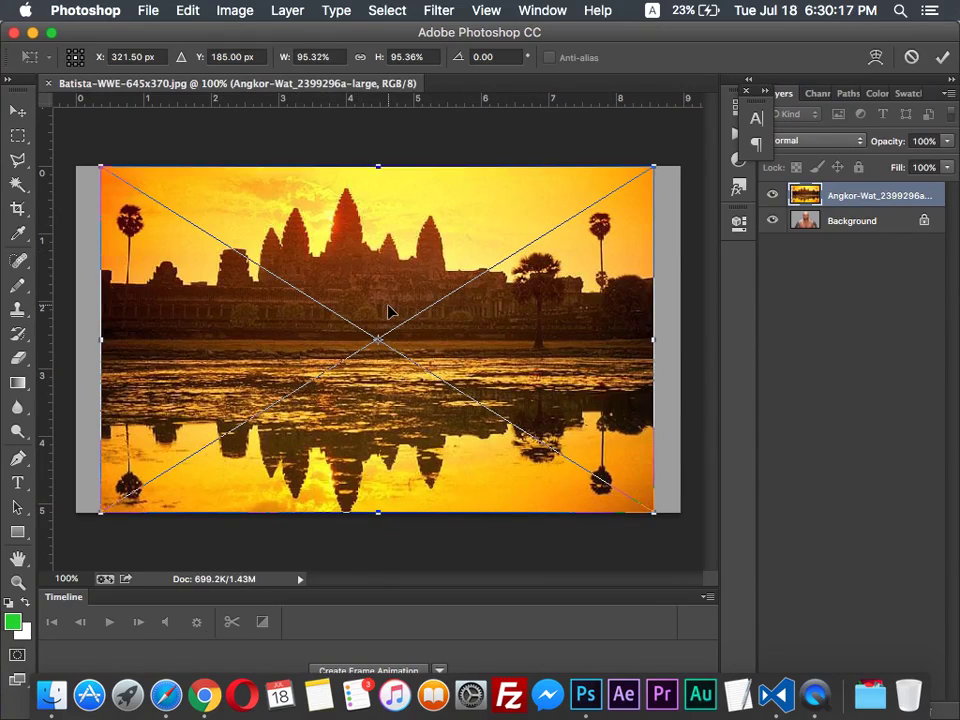
key("Return")
key("w")
key("ctrl+t")
left_click_drag(369, 389, 371, 436)
key("Escape")
key("ctrl+z")
Open the saved Angkor Wat image from the EXercie folder as a separate Photoshop document
key("ctrl+Up")
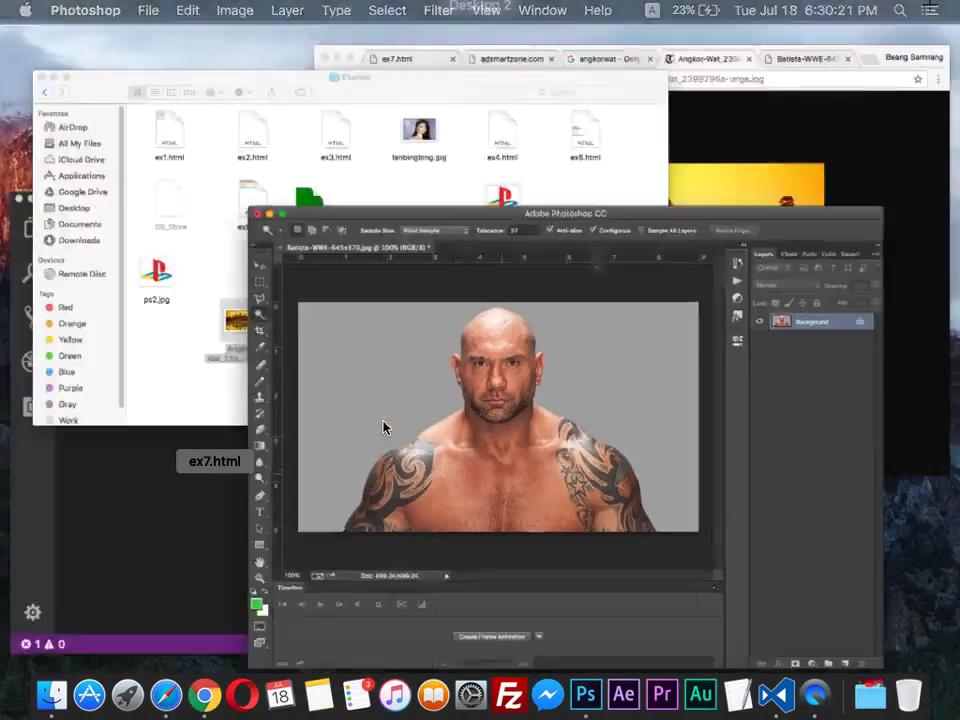
left_click(378, 272)
left_click_drag(304, 425, 361, 91)
key("ctrl+Up")
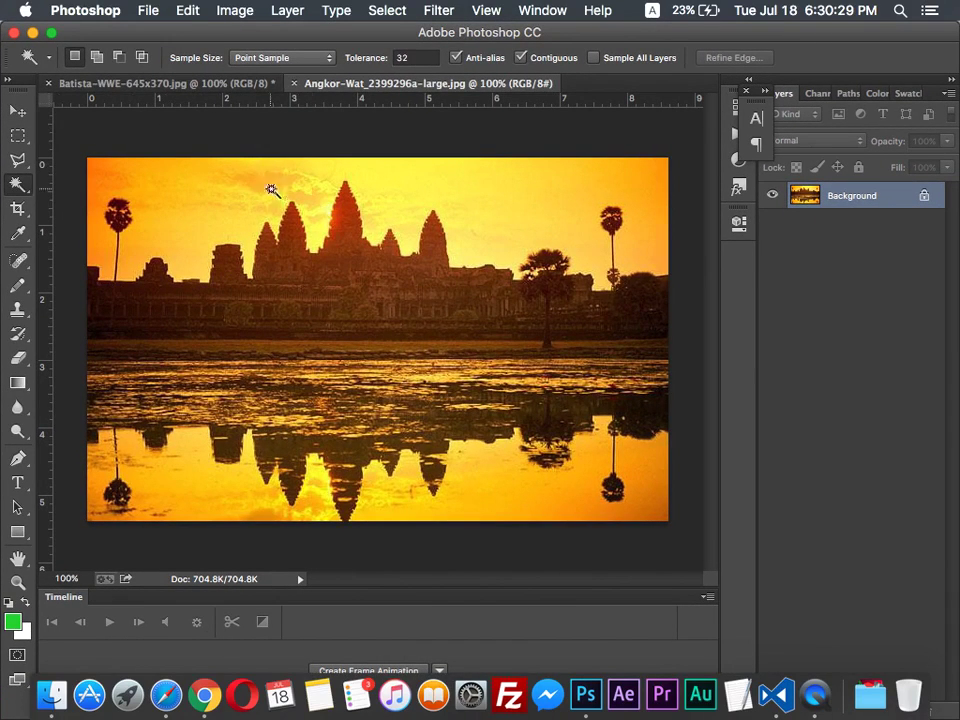
Compare the Batista and Angkor Wat documents, finishing on the Angkor Wat image
left_click(214, 85)
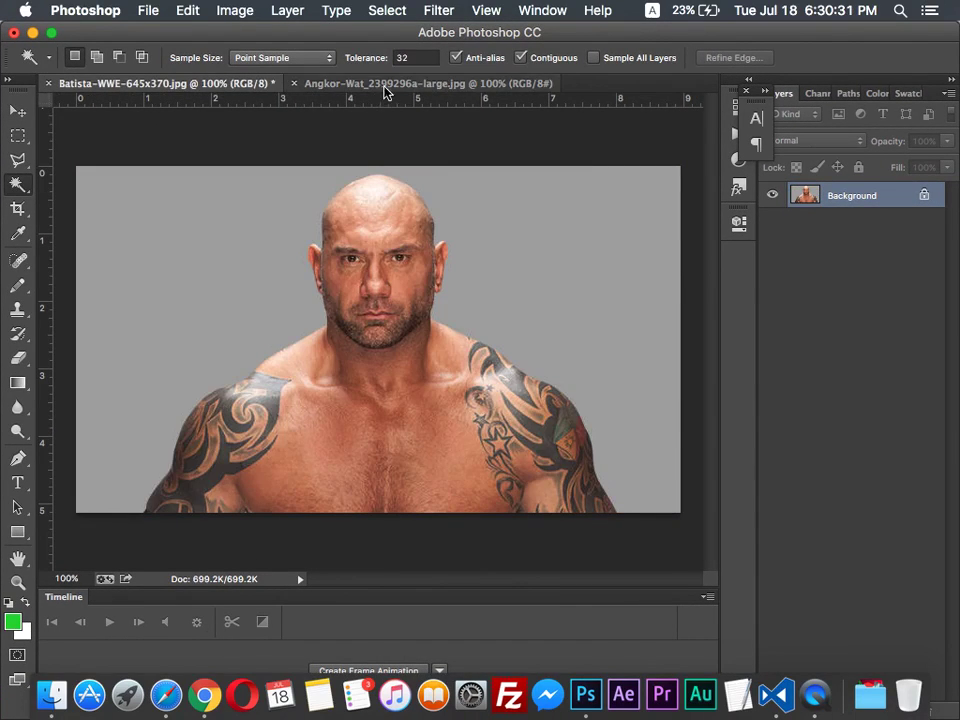
left_click(390, 88)
left_click(143, 88)
left_click(402, 86)
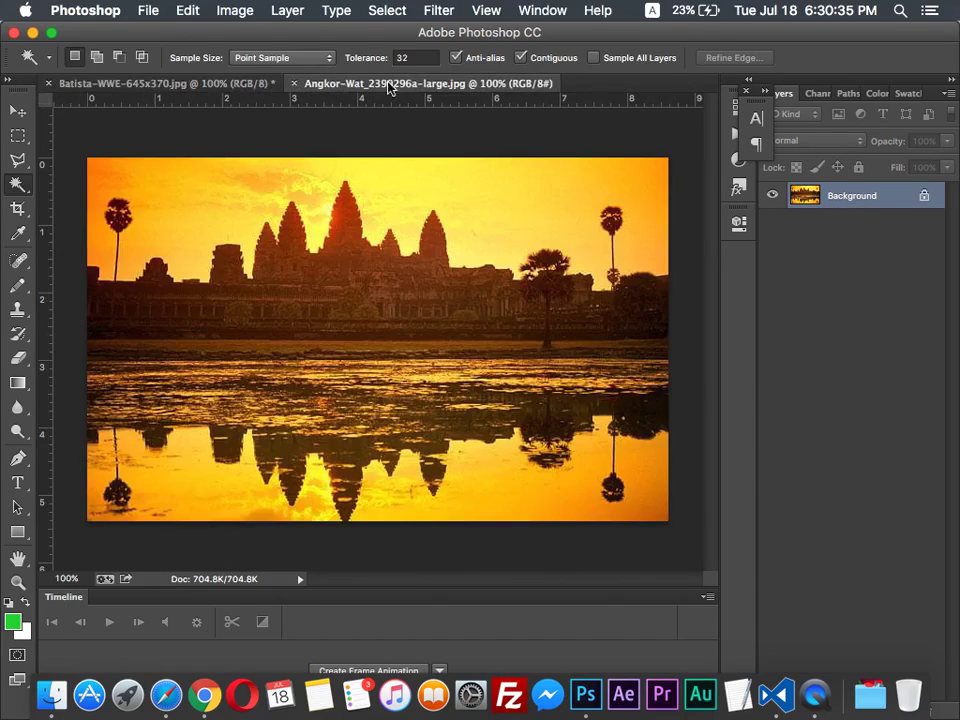
Move the Batista photo into the Angkor Wat document as a new layer, positioned just below the canvas's upper edge
left_click(197, 86)
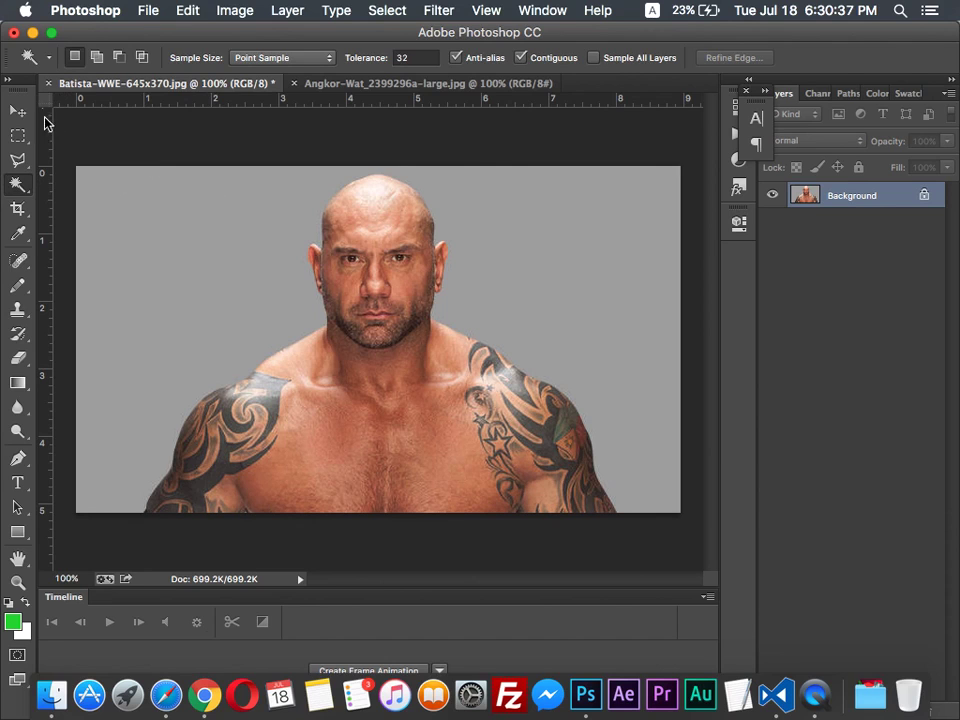
left_click(18, 110)
left_click_drag(398, 308, 404, 337)
left_click_drag(443, 369, 455, 346)
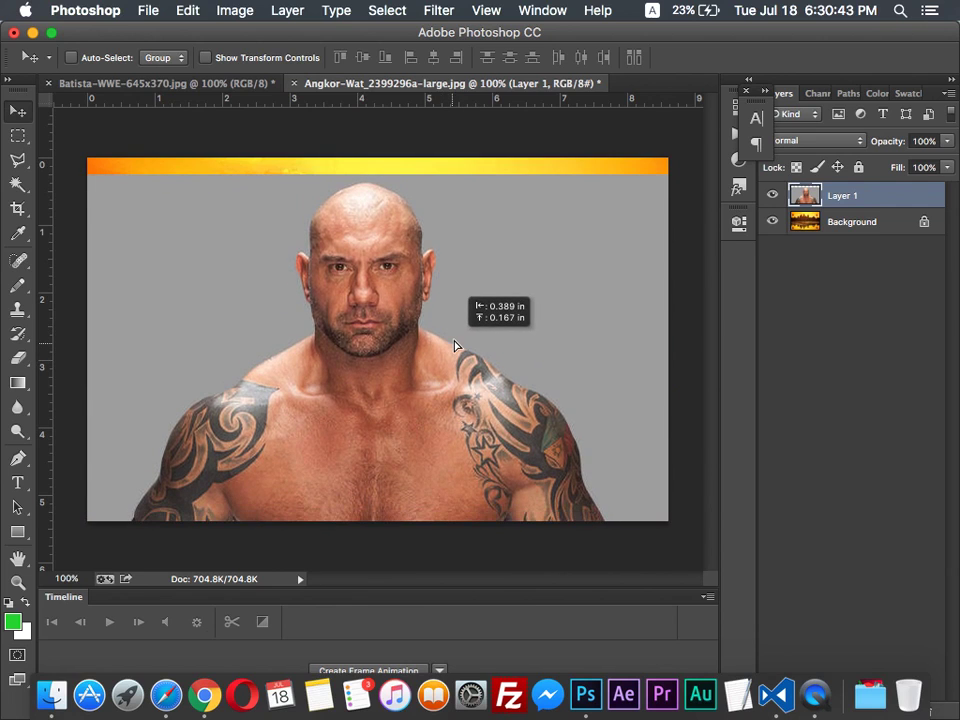
left_click_drag(455, 346, 433, 354)
Try deleting Batista's grey background with the Magic Wand at tolerance 32 and scaling the cutout to about 83%
left_click(17, 184)
left_click(170, 291)
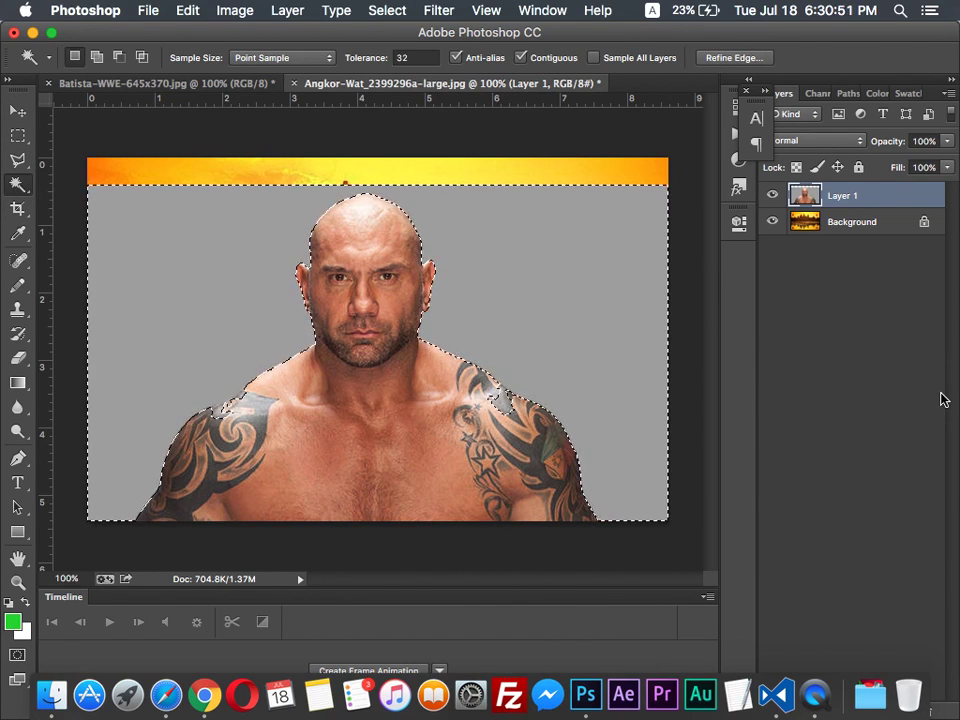
key("Delete")
left_click_drag(487, 370, 501, 392)
left_click_drag(680, 551, 579, 489)
left_click_drag(413, 393, 449, 375)
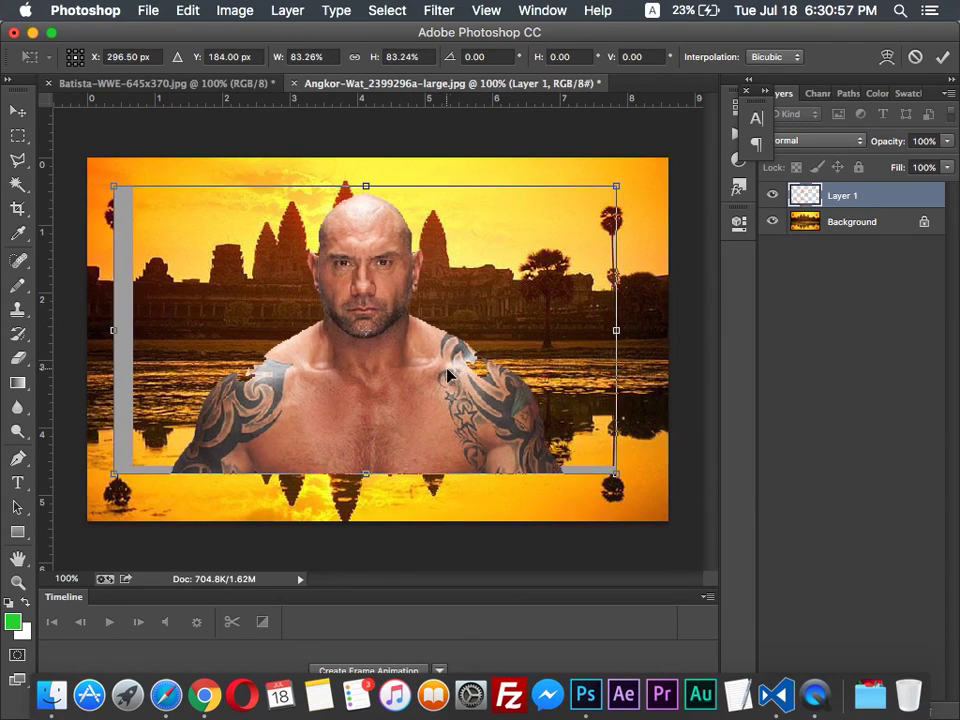
key("Return")
key("w")
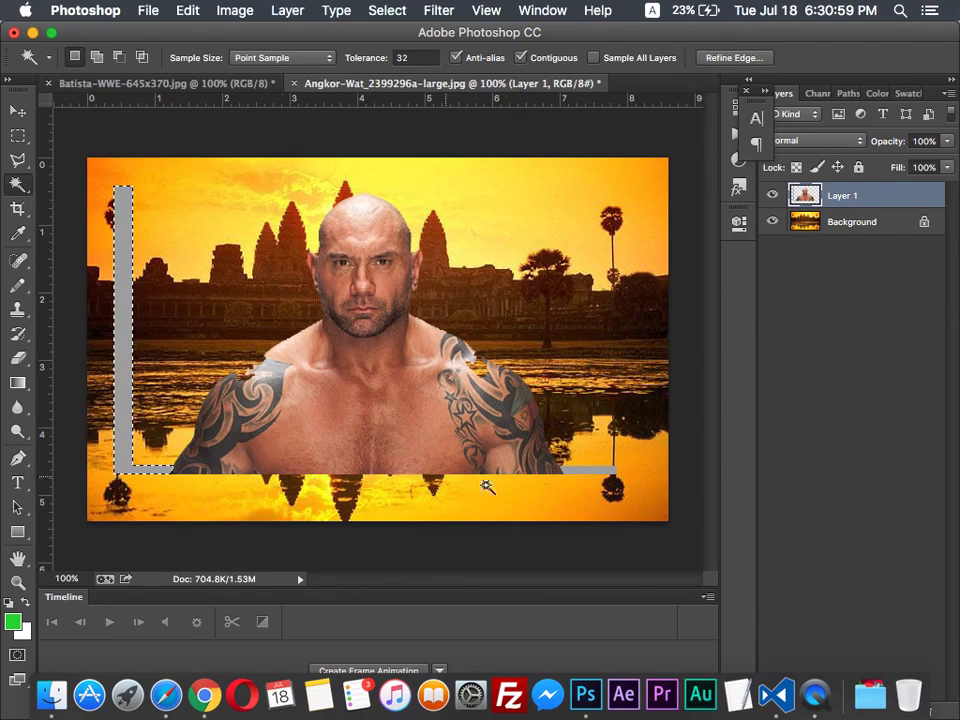
left_click(584, 470, "shift")
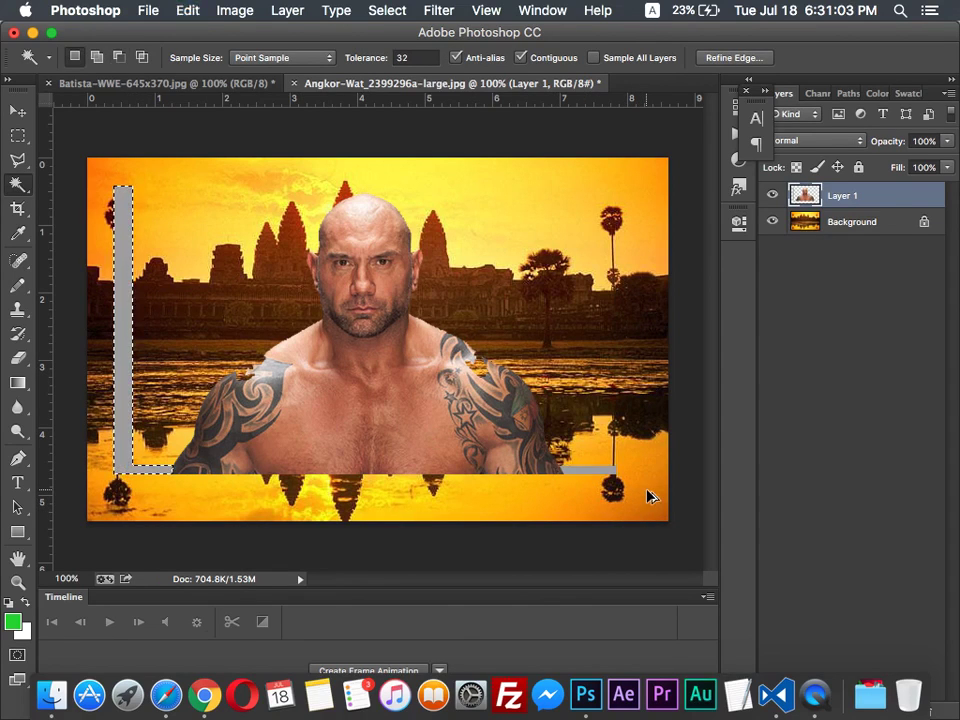
Undo the background removal and scaling, and clear the selection
key("super+alt+z")
key("super+alt+z")
key("super+alt+z")
key("super+alt+z")
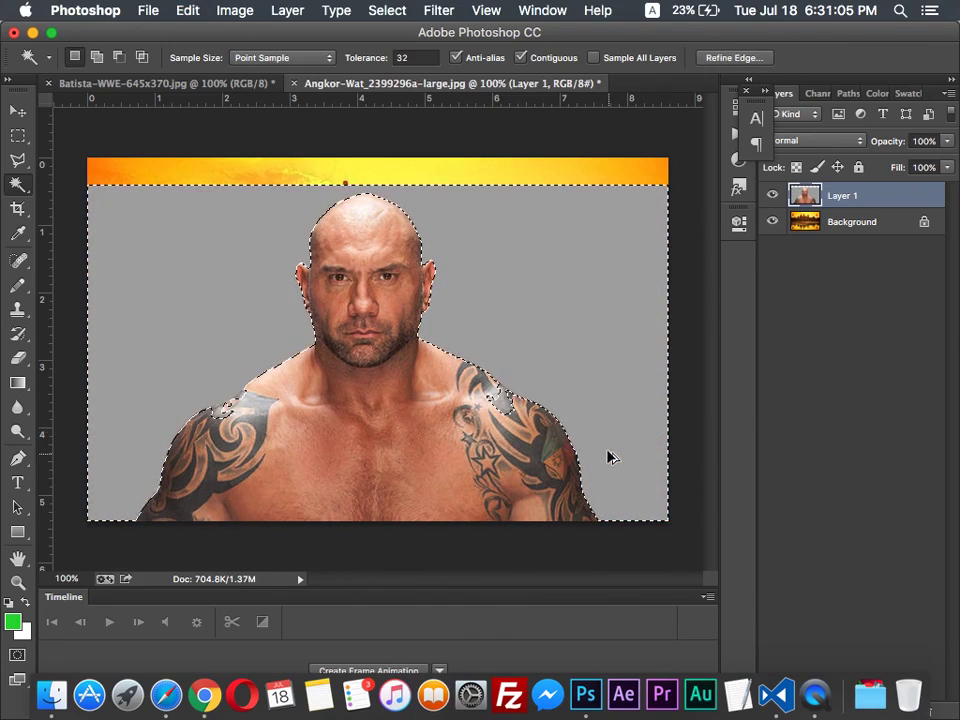
key("super+d")
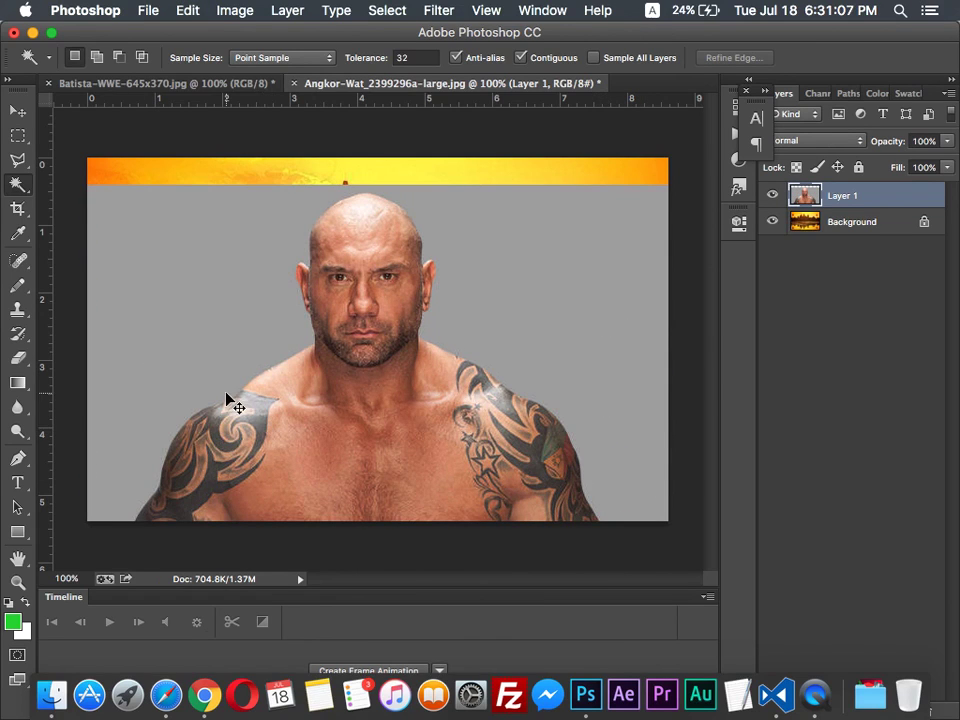
Examine the tattooed shoulder's edge against the grey background at magnifications up to 400%
key("super+equal")
key("super+equal")
key("super+equal")
left_click_drag(94, 369, 622, 203)
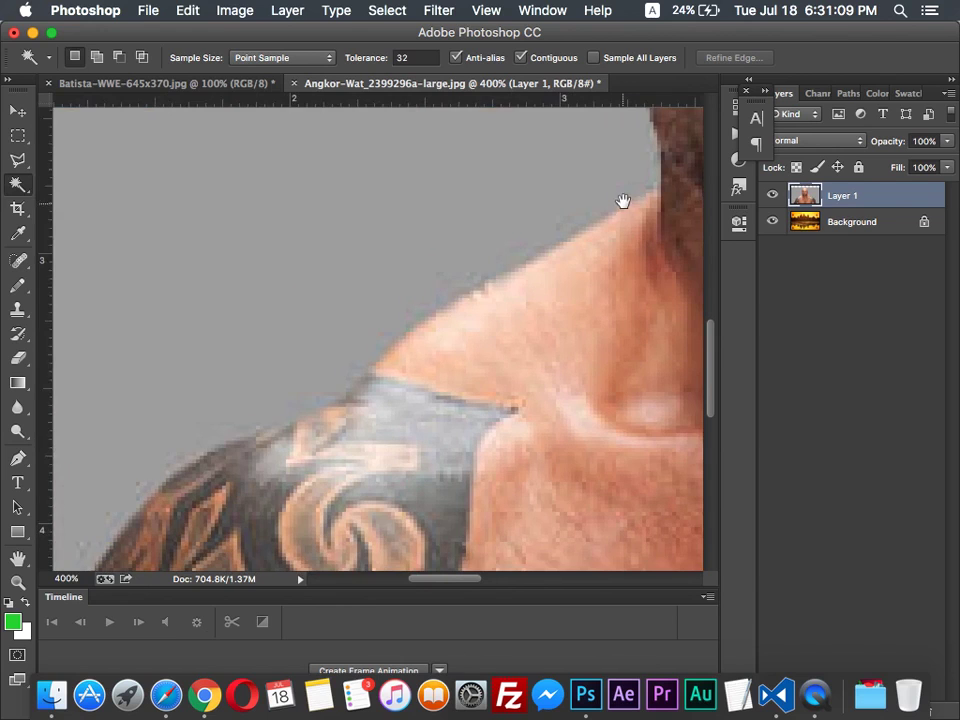
scroll(226, 434, "down", 1)
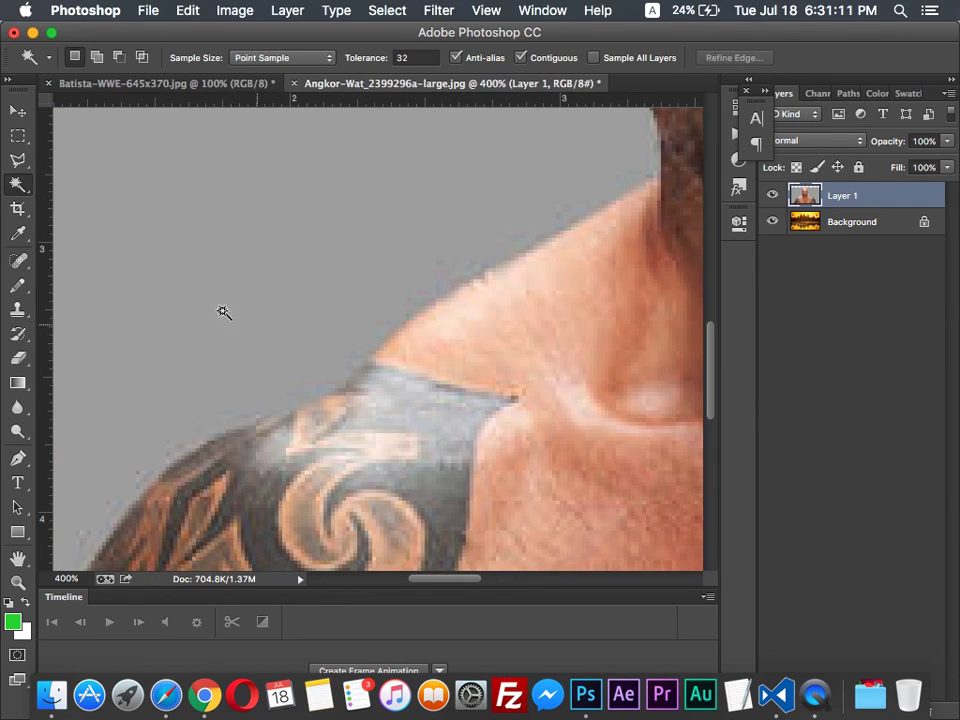
key("super+minus")
key("super+minus")
key("super+minus")
key("super+minus")
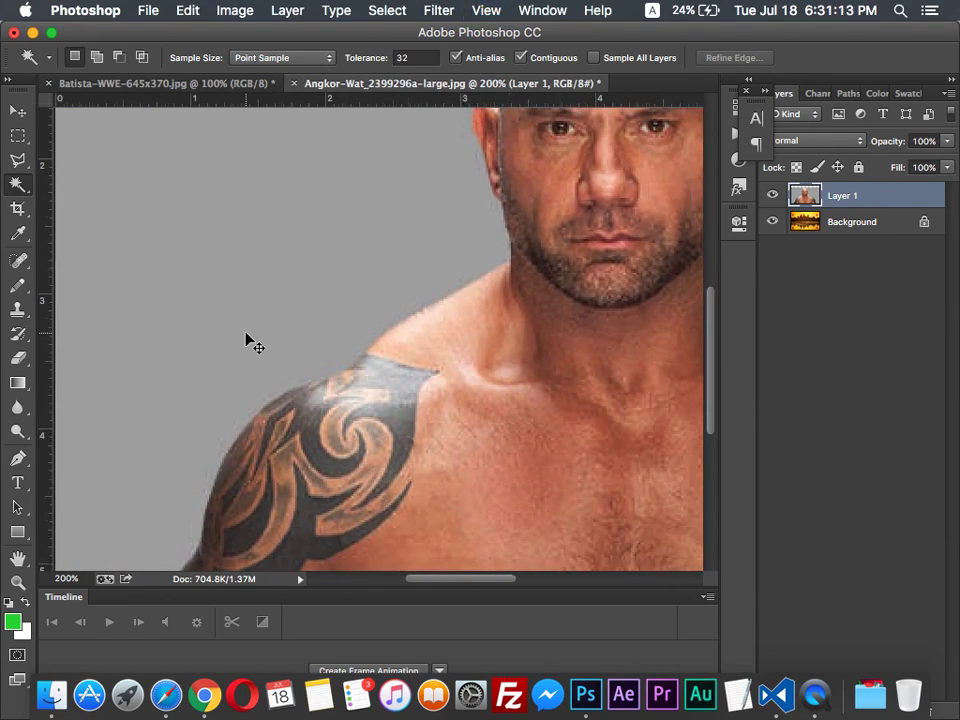
key("super+equal")
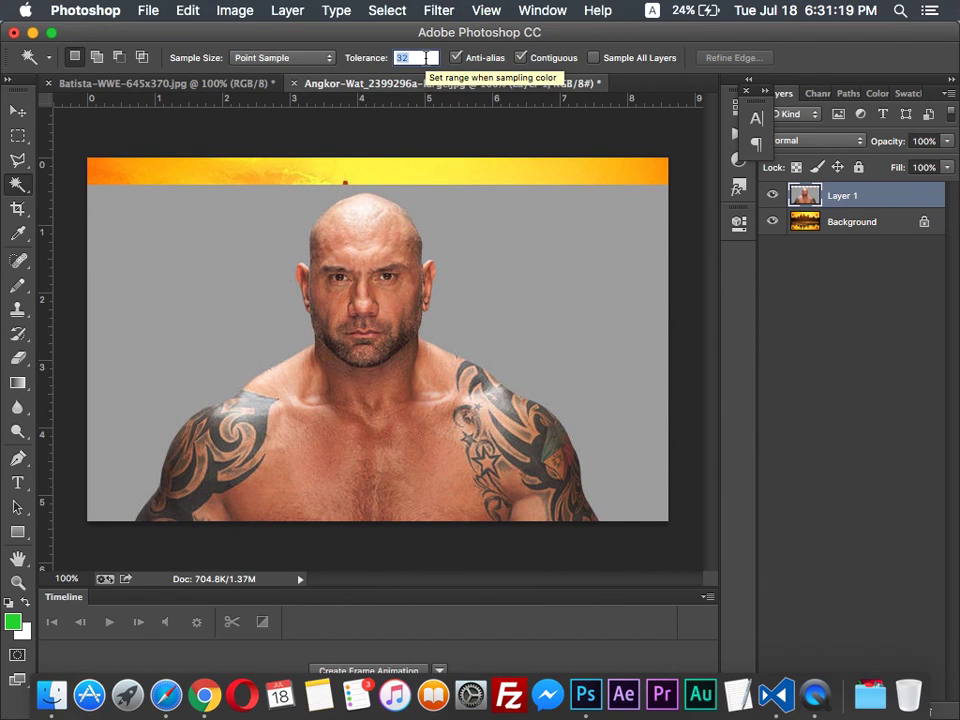
Try selecting the grey background with the Magic Wand at tolerance 1, and again at tolerance 10
left_click(144, 330)
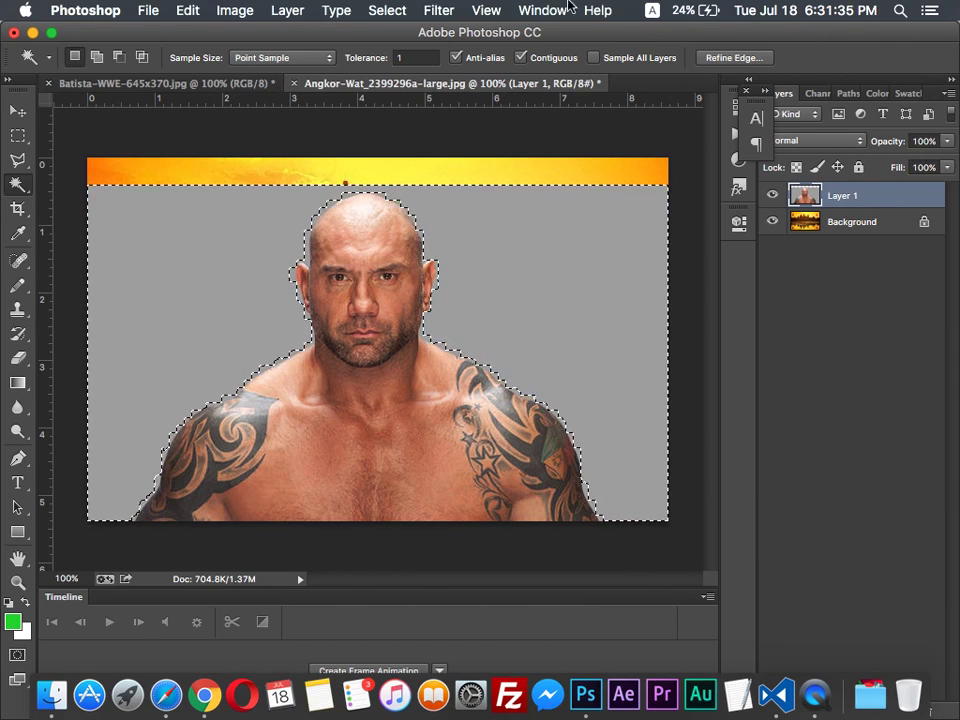
left_click(428, 52)
type("0")
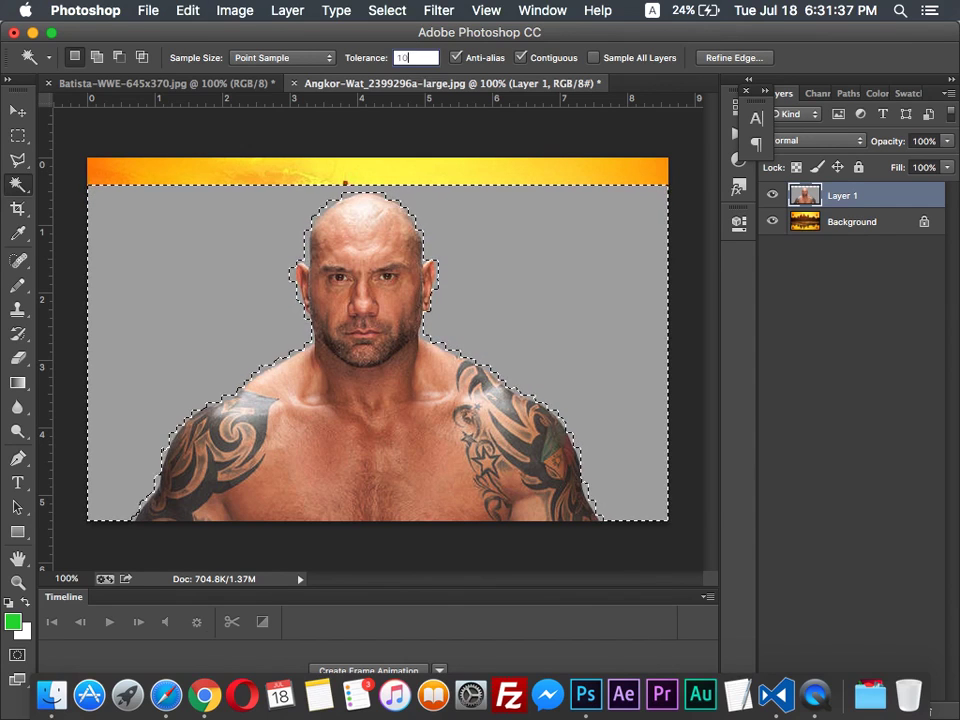
key("Return")
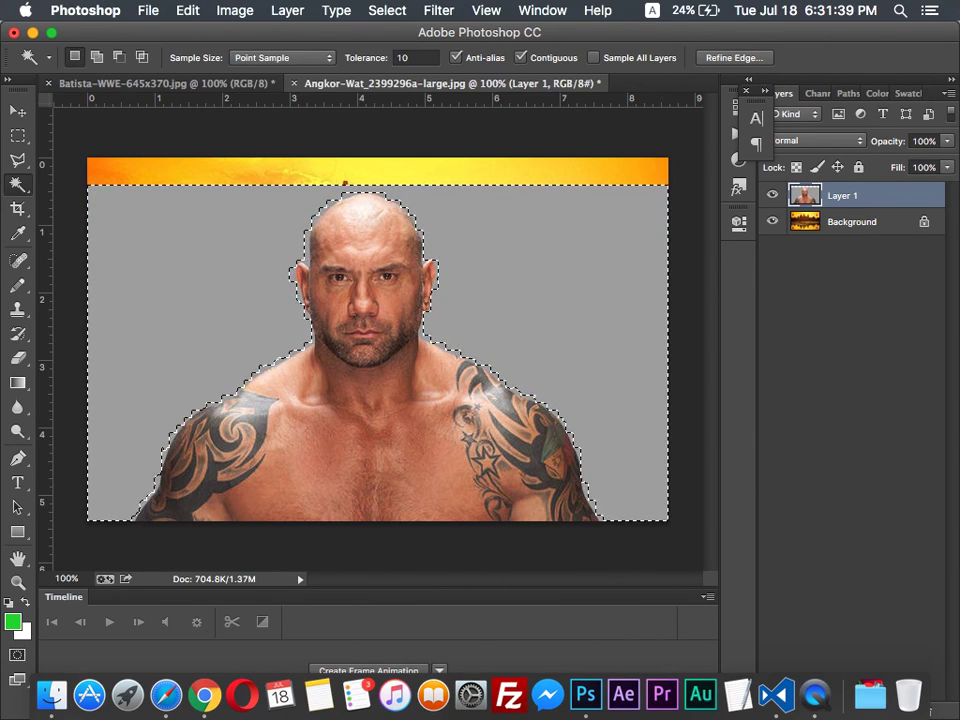
key("super+d")
left_click(197, 267)
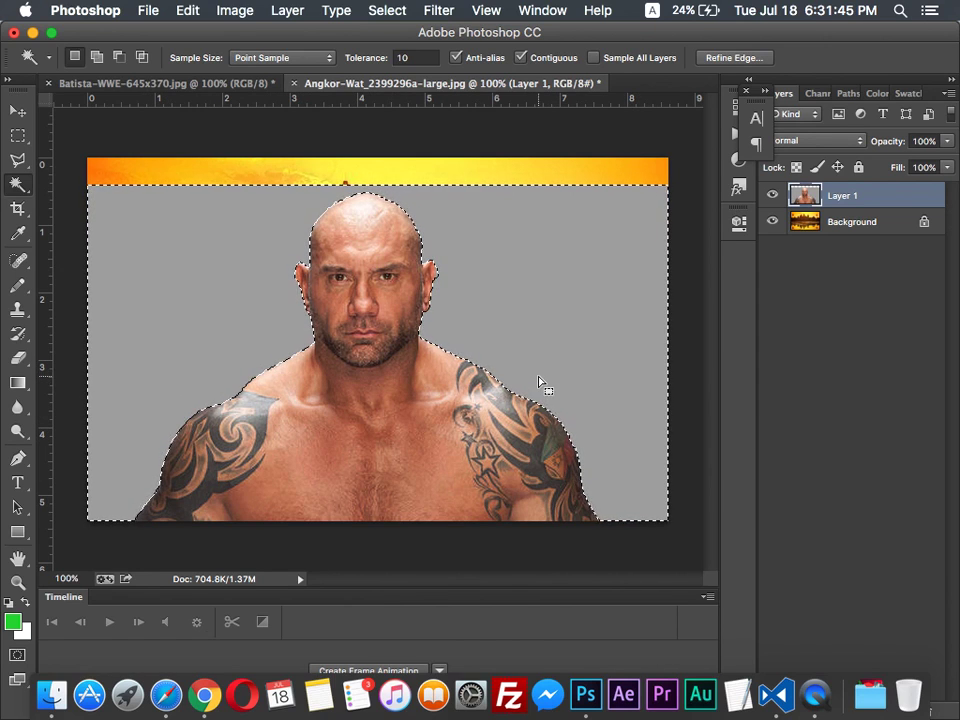
Try selecting the grey background at tolerance 50, and clear the selection
left_click(427, 57)
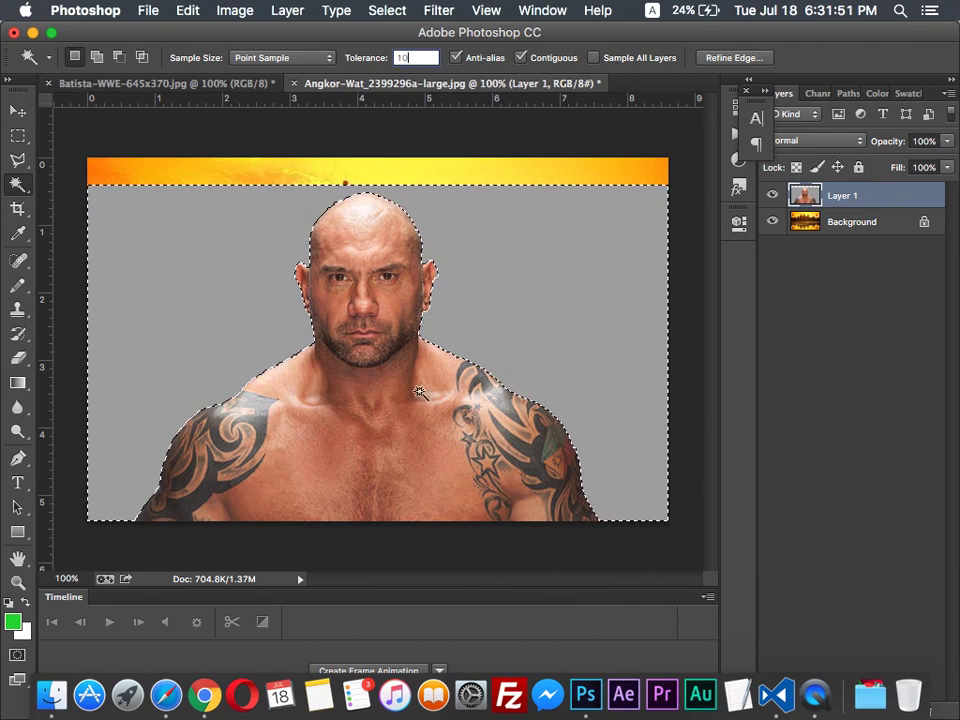
key("super+d")
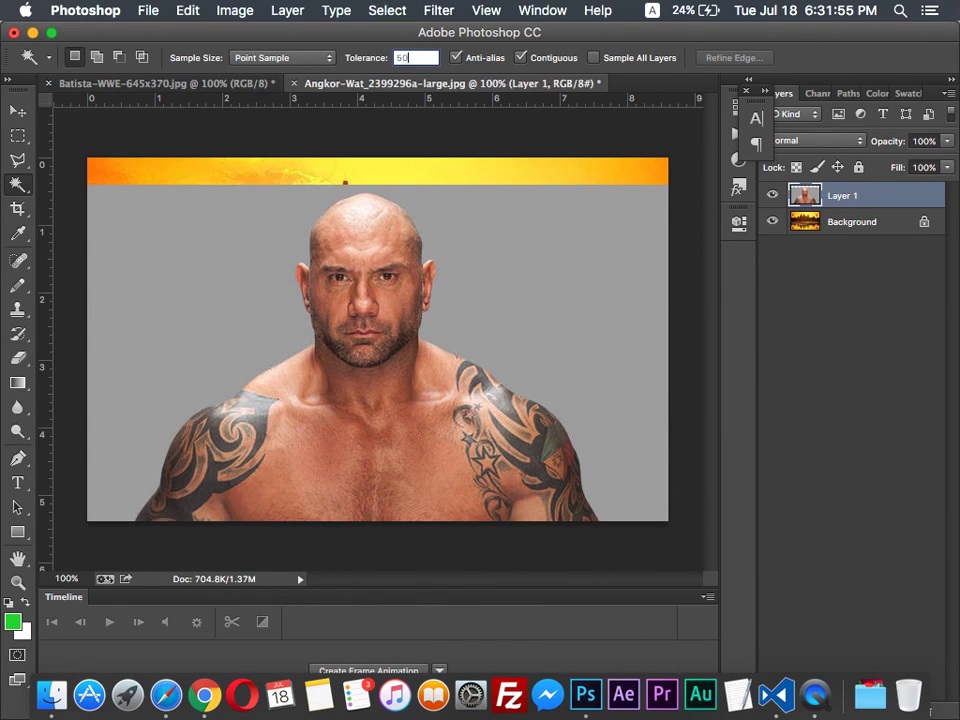
left_click(238, 300)
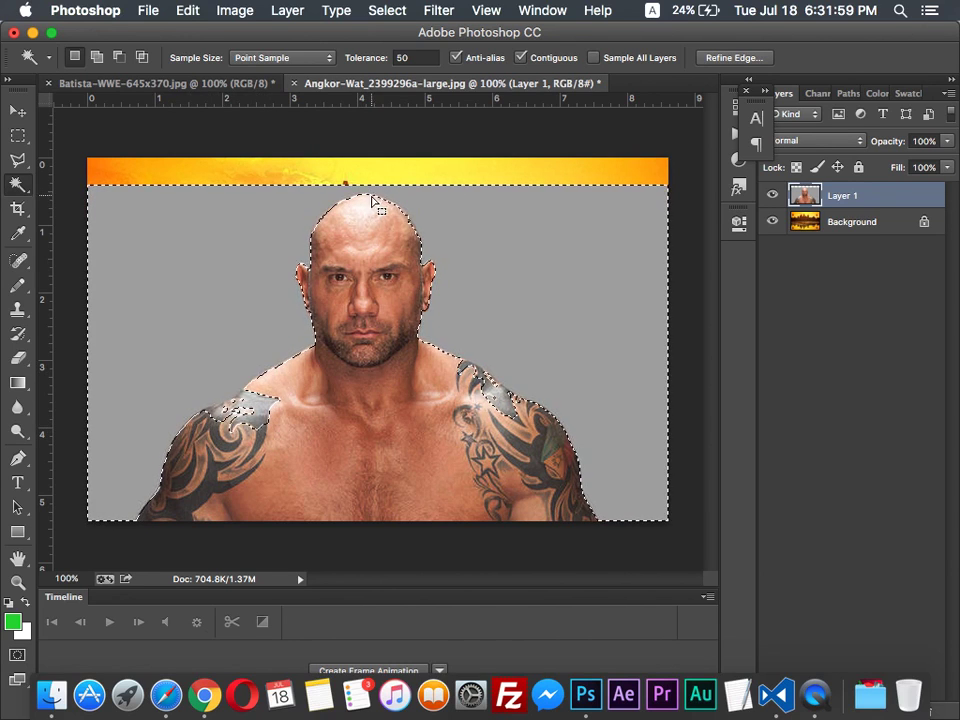
key("super+d")
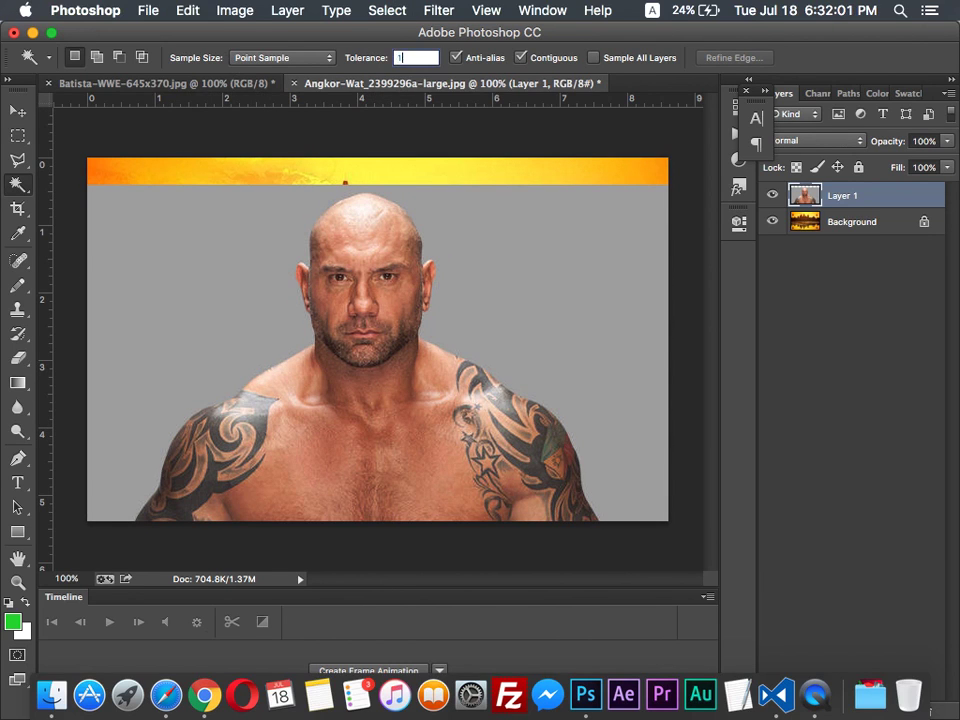
Select Batista's grey background with the Magic Wand at tolerance 10, delete it and deselect
left_click(158, 242)
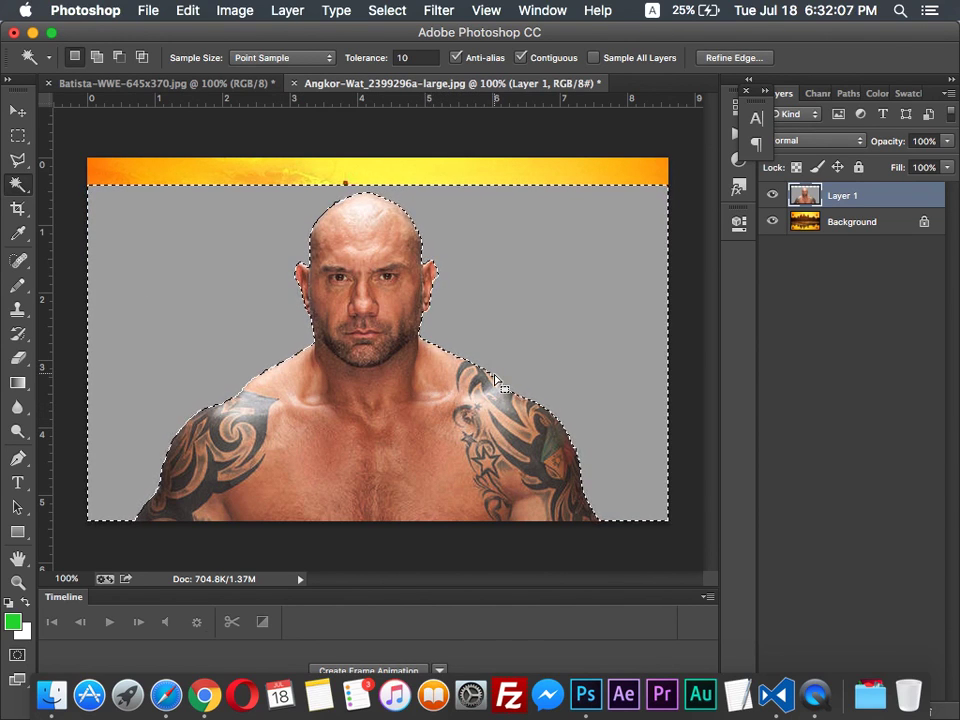
key("BackSpace")
key("ctrl+d")
Shift the Batista cutout toward the right of the canvas and delete the leftover grey strip exposed along its left and lower edges
key("ctrl+t")
left_click_drag(500, 378, 566, 333)
key("Return")
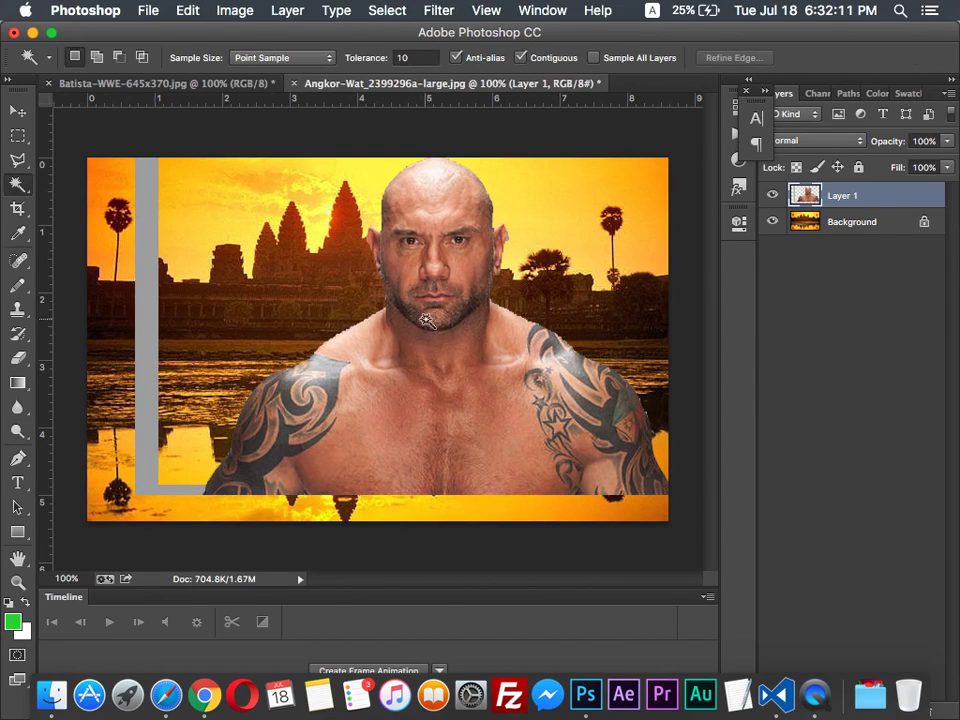
key("ctrl+t")
left_click_drag(446, 339, 440, 358)
key("Return")
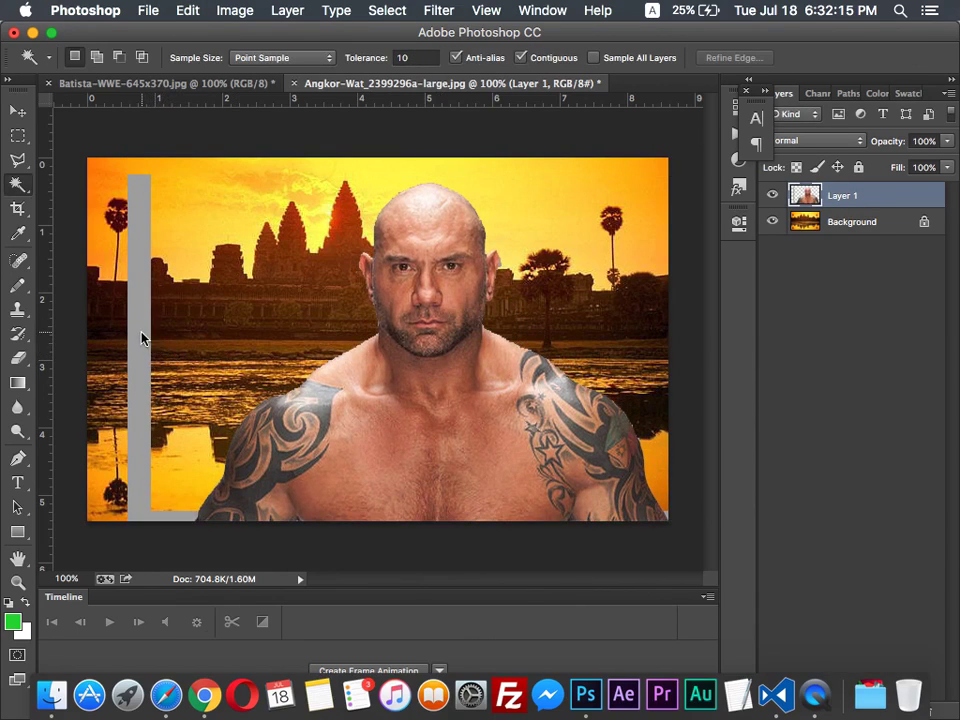
left_click(143, 334)
key("Delete")
key("ctrl+d")
Move the cutout far to the left of the canvas and delete the leftover grey strip beside its lower right arm
key("ctrl+t")
left_click_drag(400, 400, 135, 341)
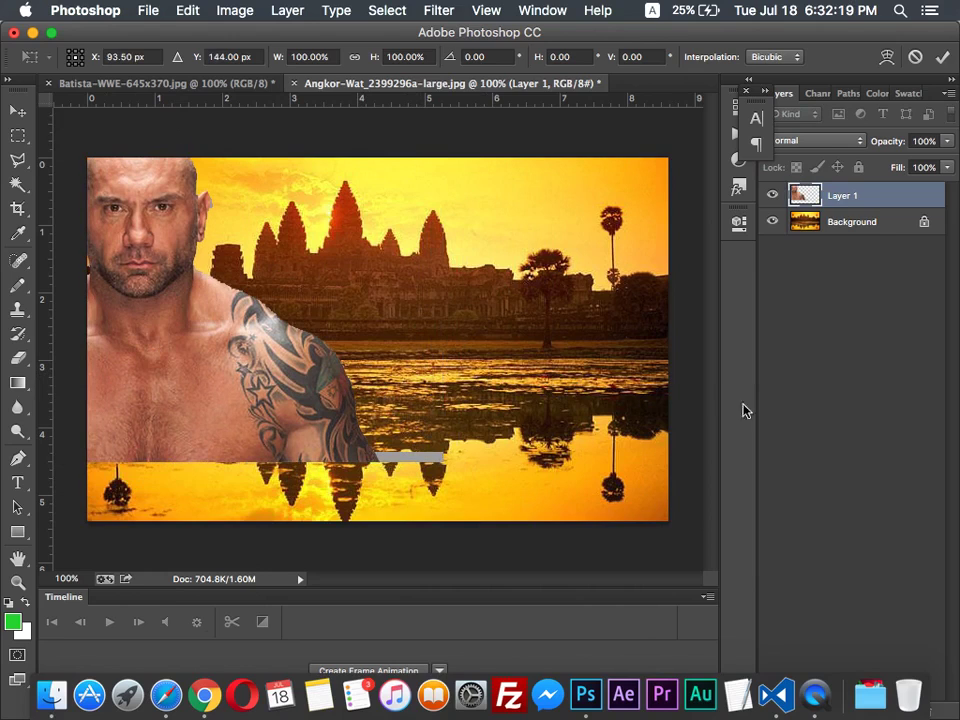
key("Return")
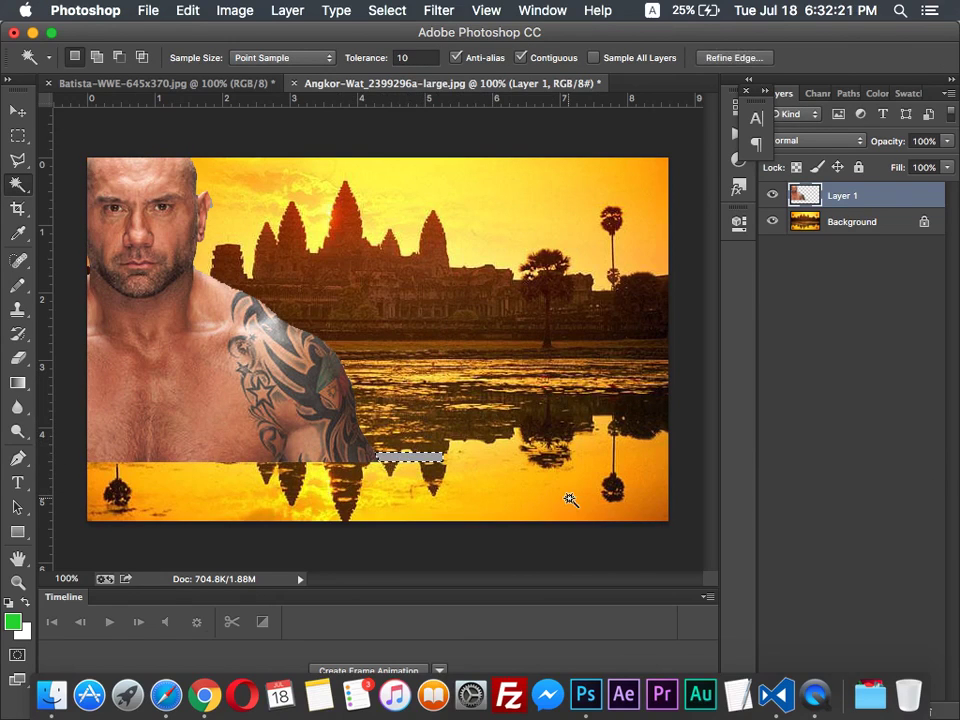
key("Delete")
key("ctrl+d")
Reposition the Batista cutout near the middle of the Angkor Wat background, aligned with the canvas's lower edge
key("ctrl+t")
left_click_drag(265, 242, 489, 304)
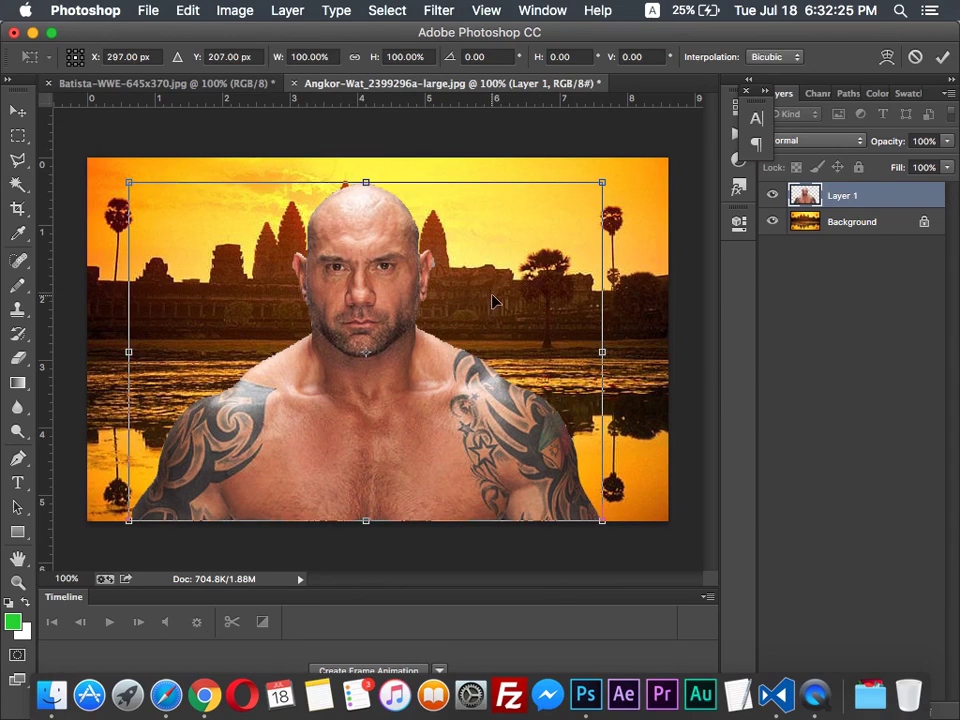
key("Return")
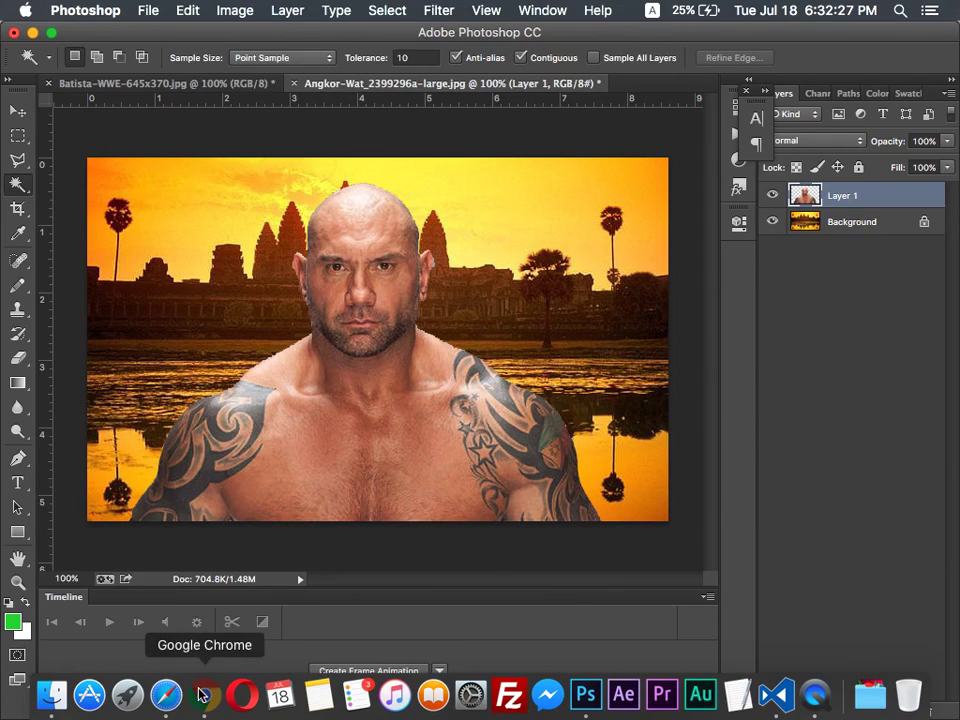
Switch to Chrome and open YouTube in a new tab
left_click(204, 695)
key("super+t")
type("yo")
key("Return")
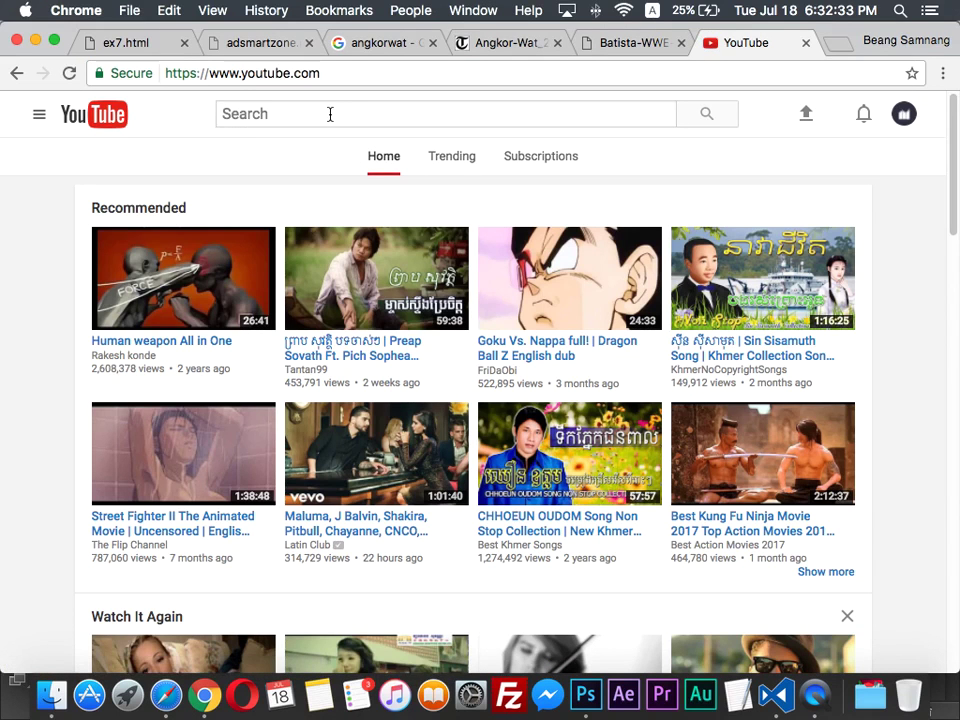
Search YouTube for "photoshop fire", and reconnect to the Wi-Fi network to load the results
type("photosho")
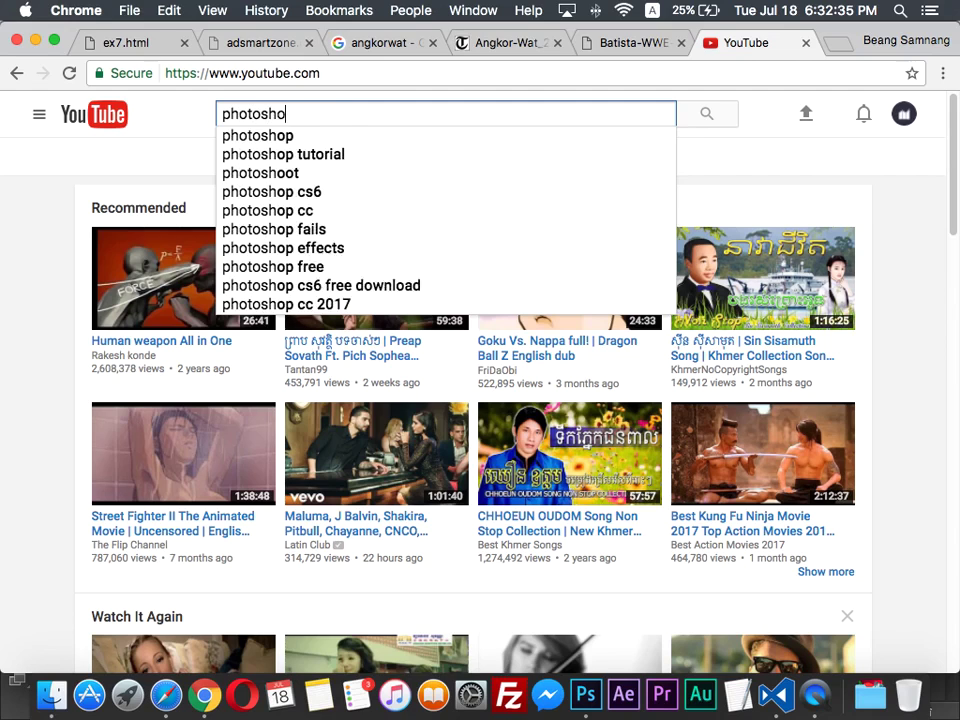
type("p fire")
key("Return")
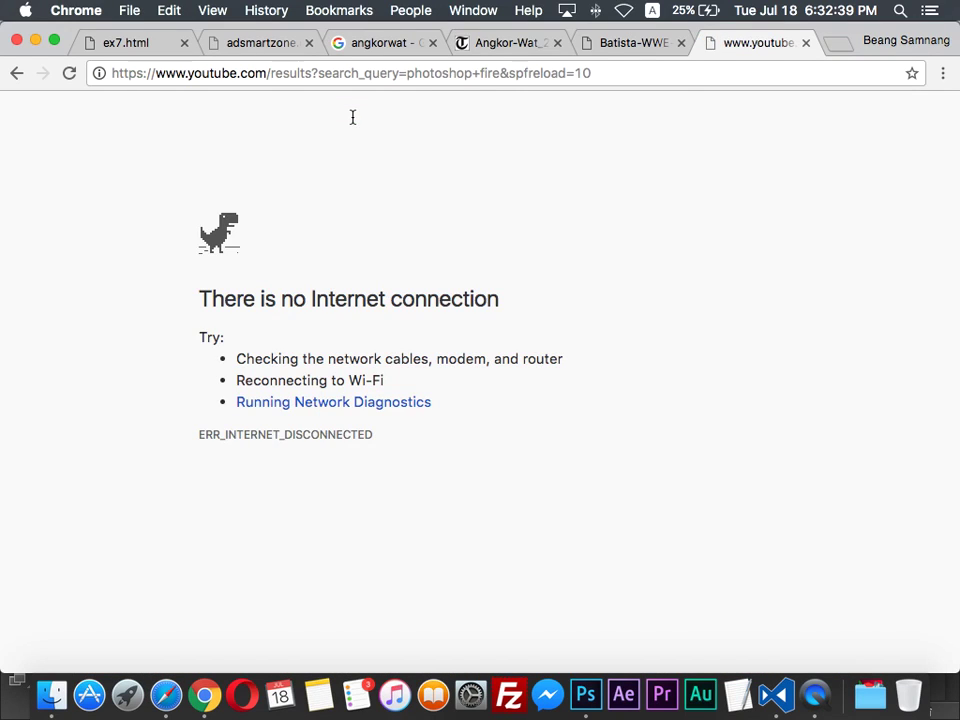
left_click(625, 10)
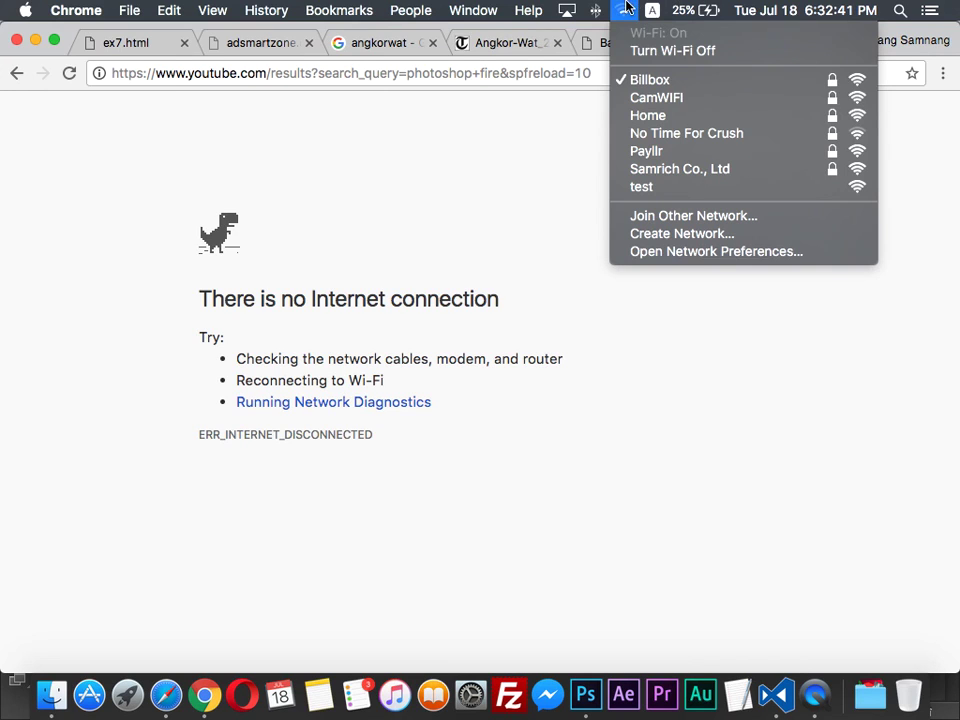
left_click(640, 92)
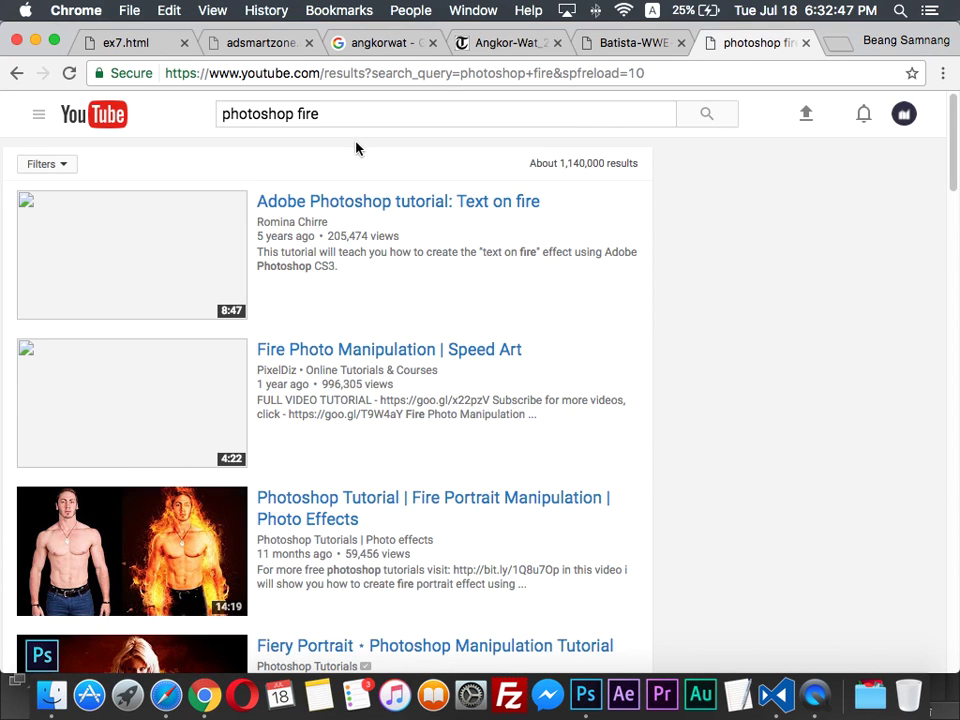
Open the "Photoshop Tutorial | Fire Portrait Manipulation" video, set its quality to 720p, and show it full screen from the beginning
left_click(150, 550)
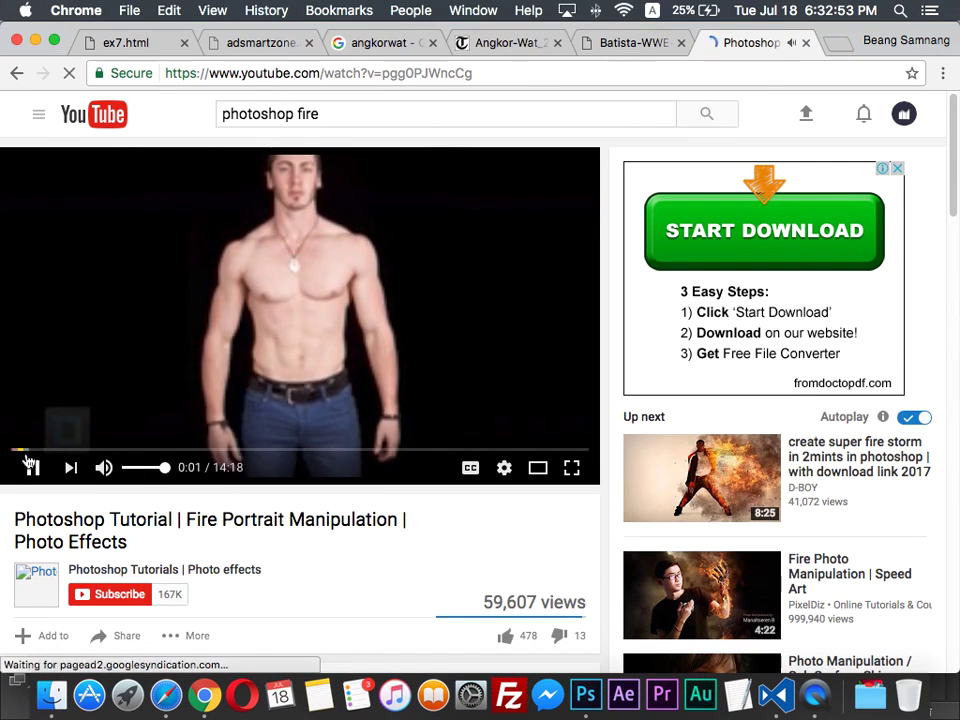
left_click(122, 315)
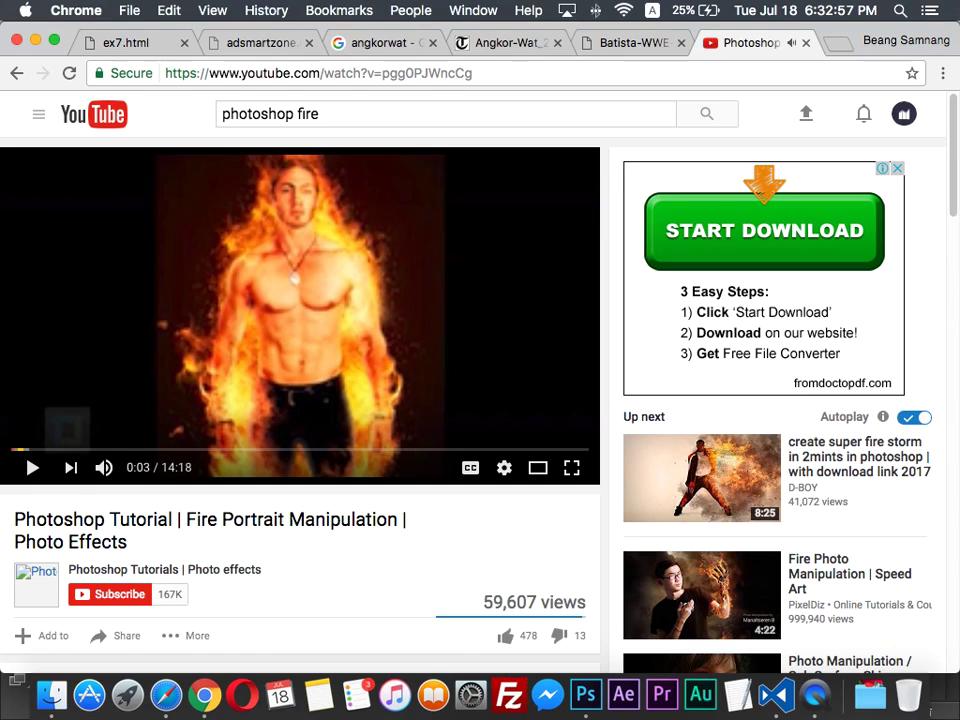
left_click(504, 468)
left_click(531, 418)
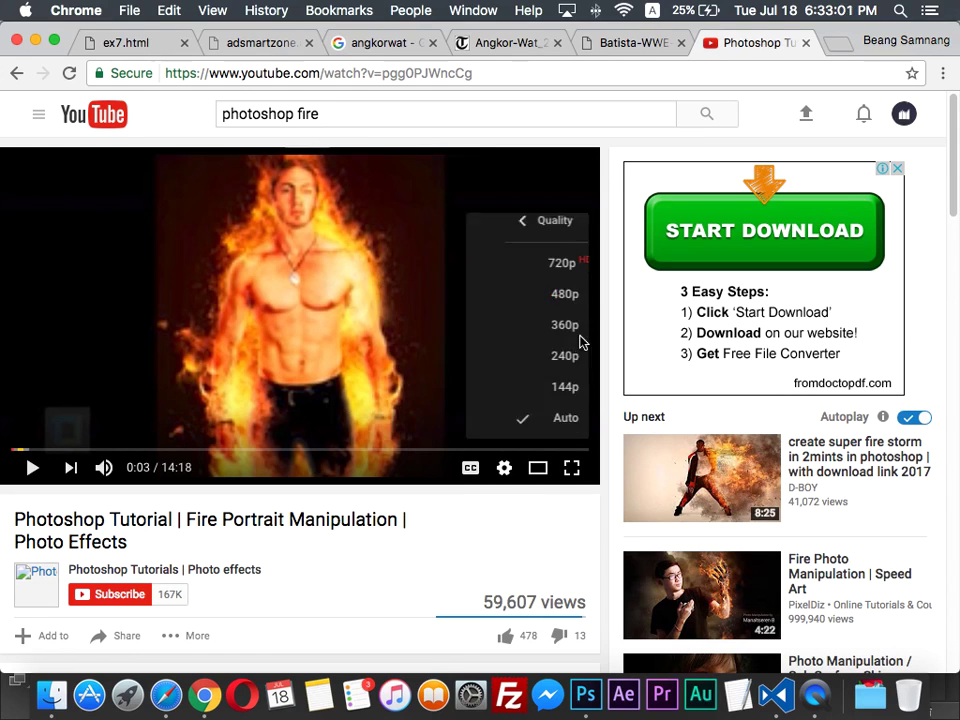
left_click(556, 263)
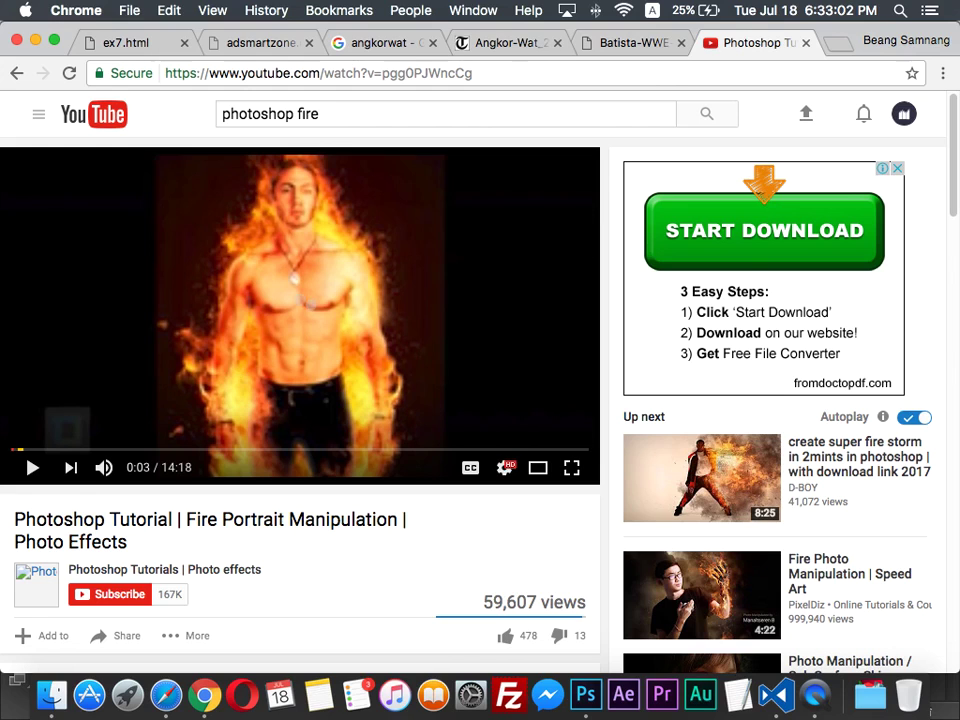
left_click(15, 450)
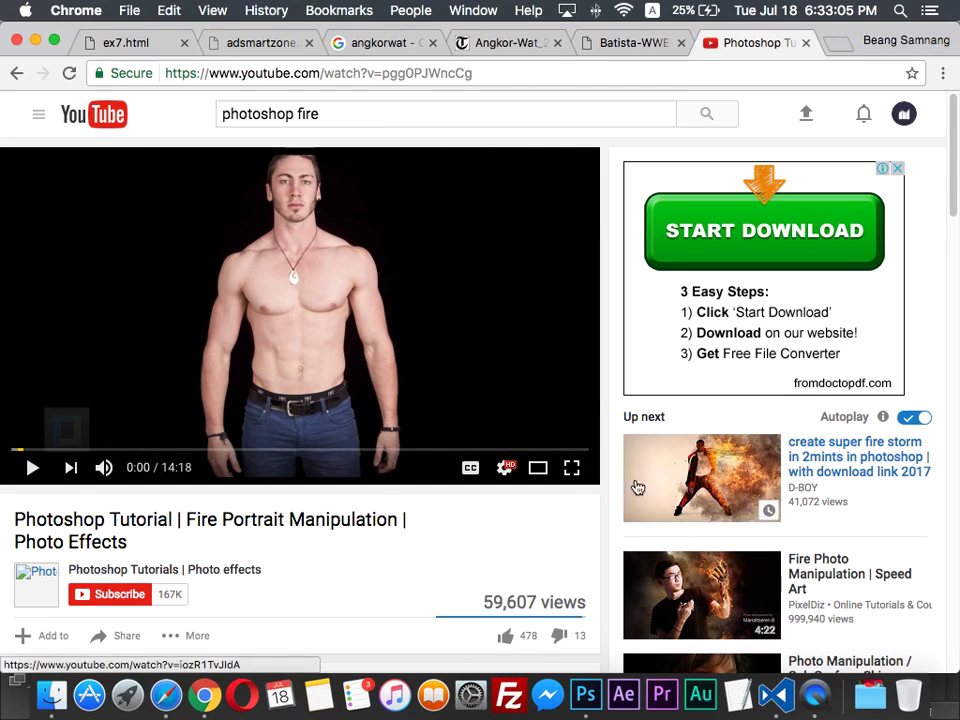
left_click(571, 467)
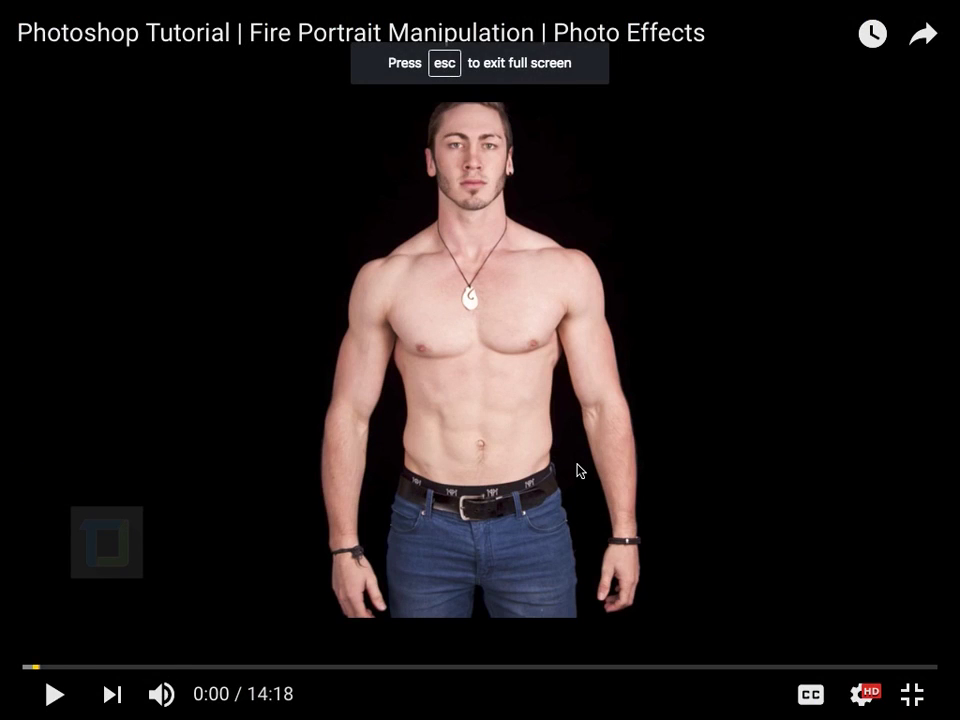
Skim the fire portrait video from the opening preview through about 6:08, 10:10 and 13:59, and exit full screen
left_click(510, 465)
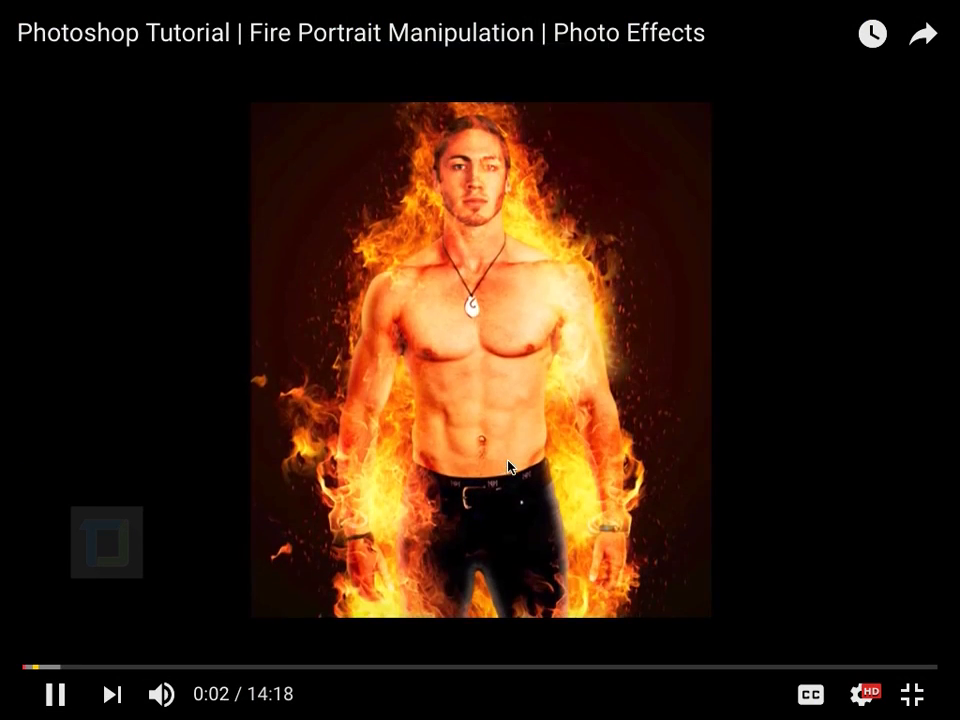
left_click(521, 457)
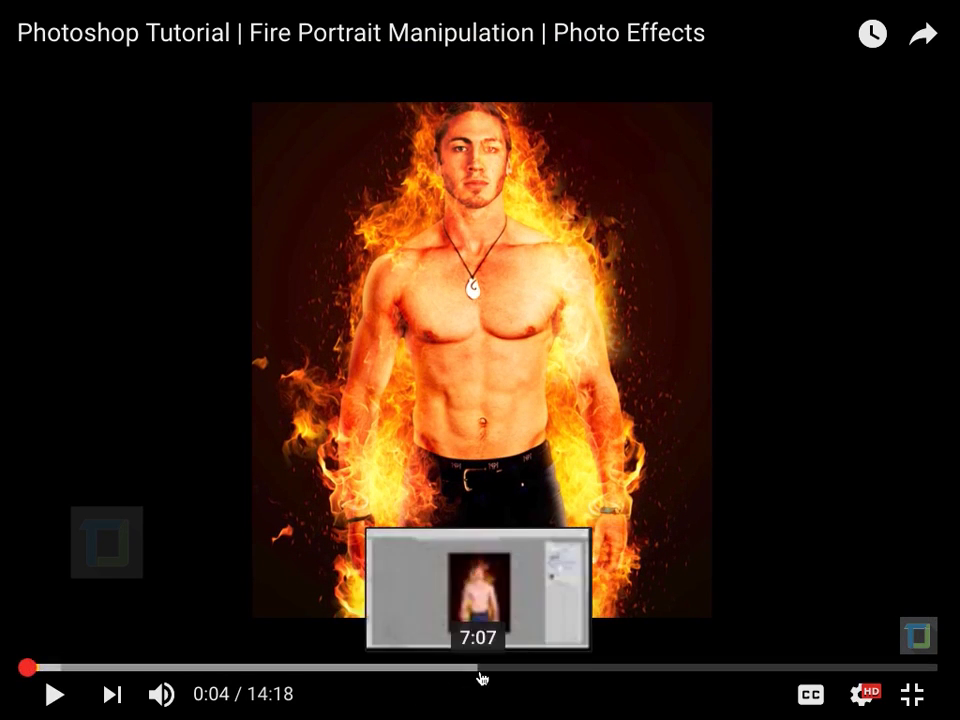
left_click(415, 668)
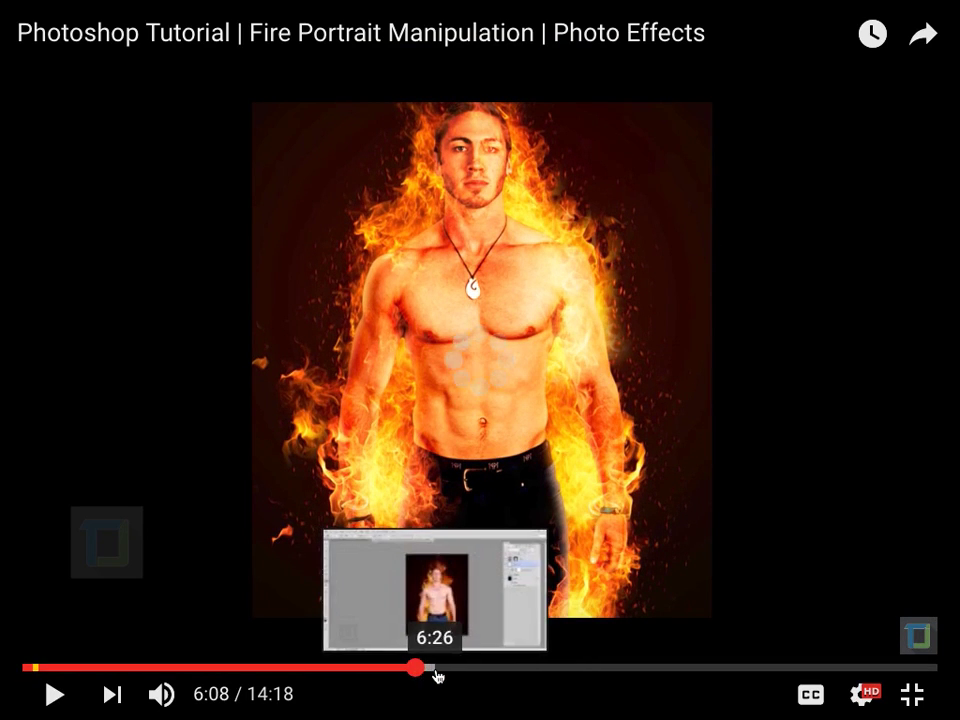
key("space")
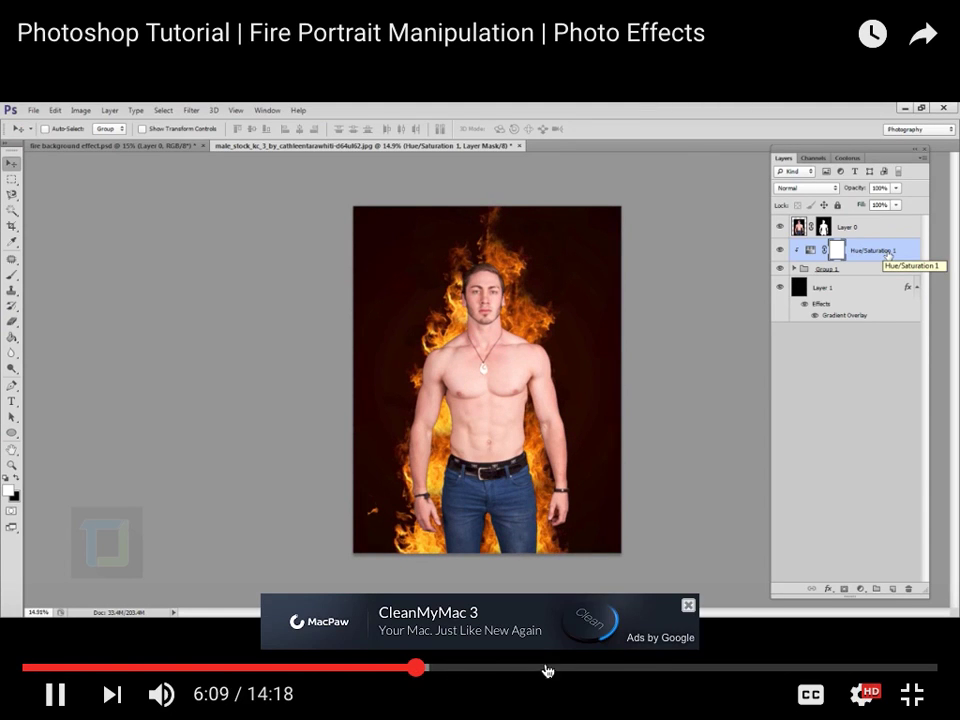
left_click(672, 667)
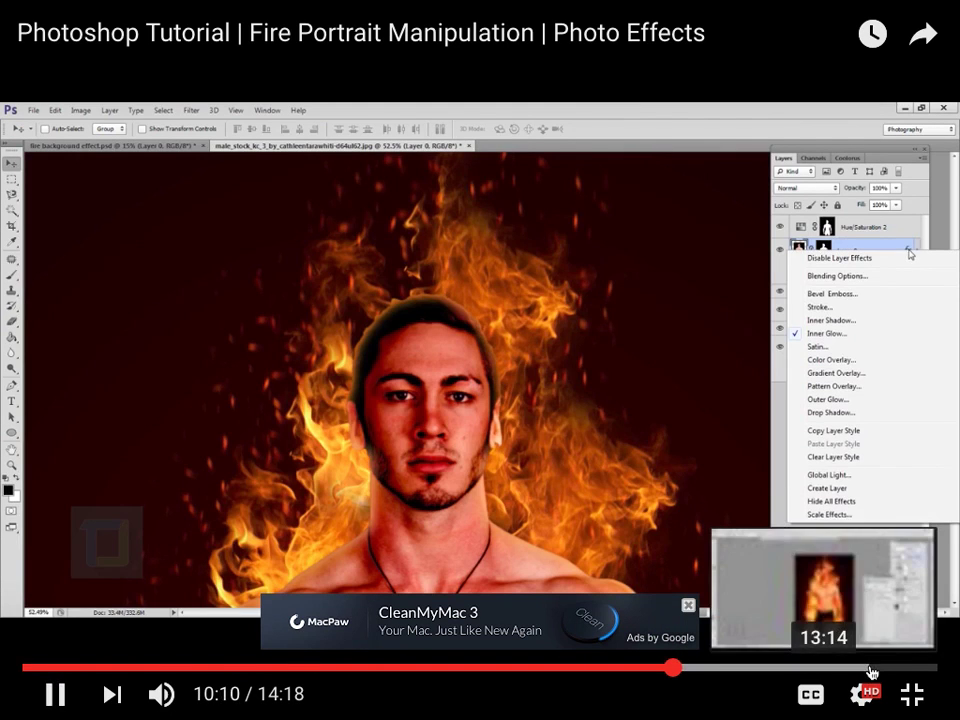
left_click(905, 668)
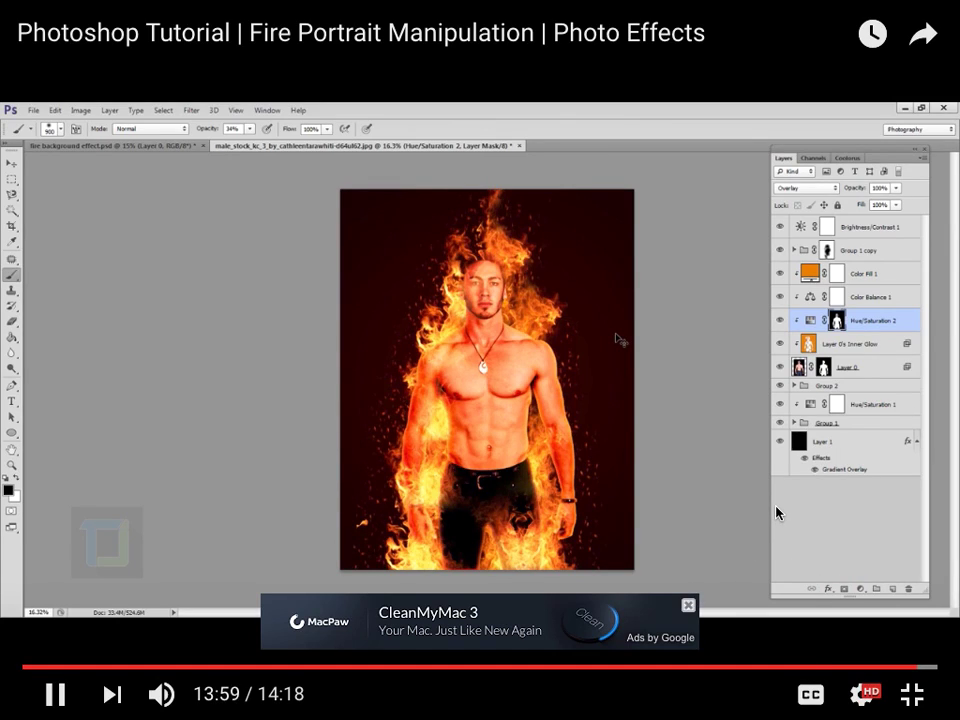
key("Escape")
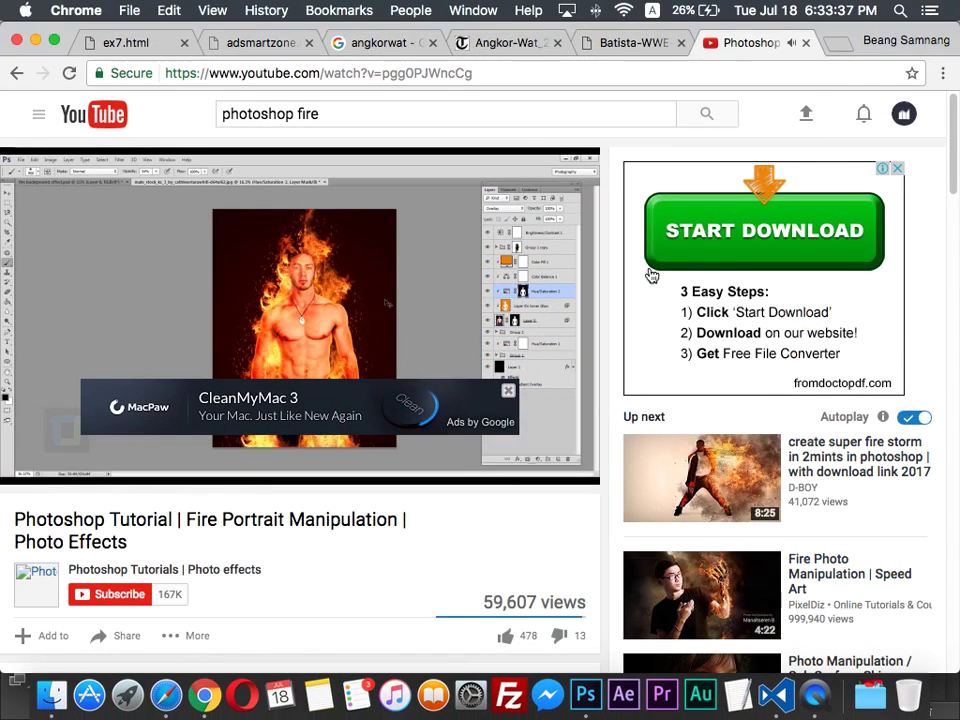
View the "Photo Manipulation / Sub Surface Skin Tutorial" example at about 0:23 without its ad overlay, and close the YouTube tab
scroll(413, 251, "down", 15)
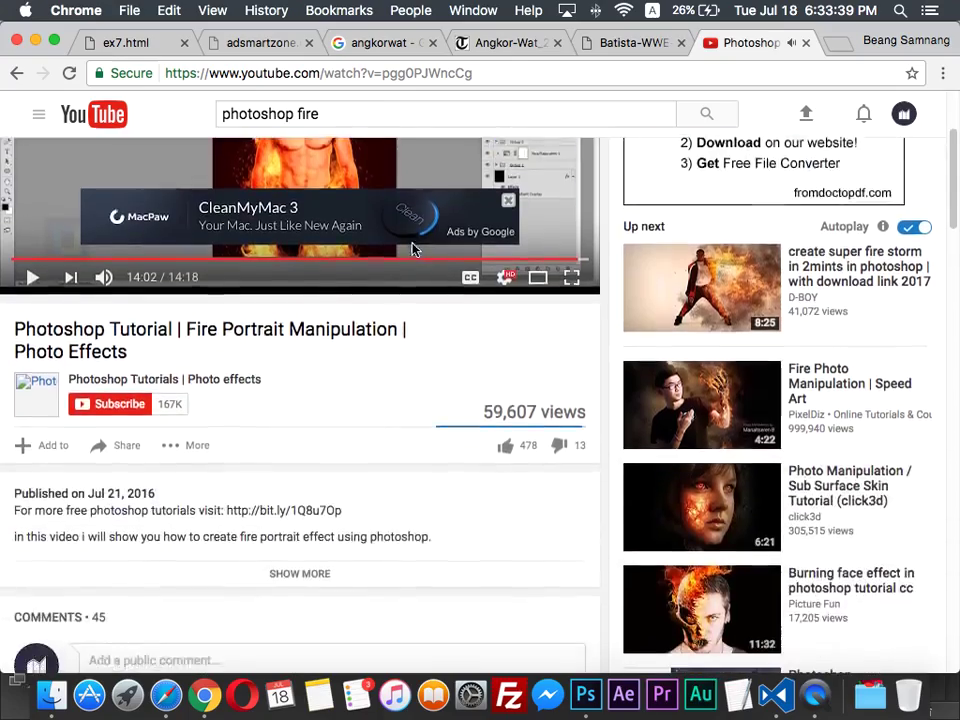
scroll(413, 251, "up", 8)
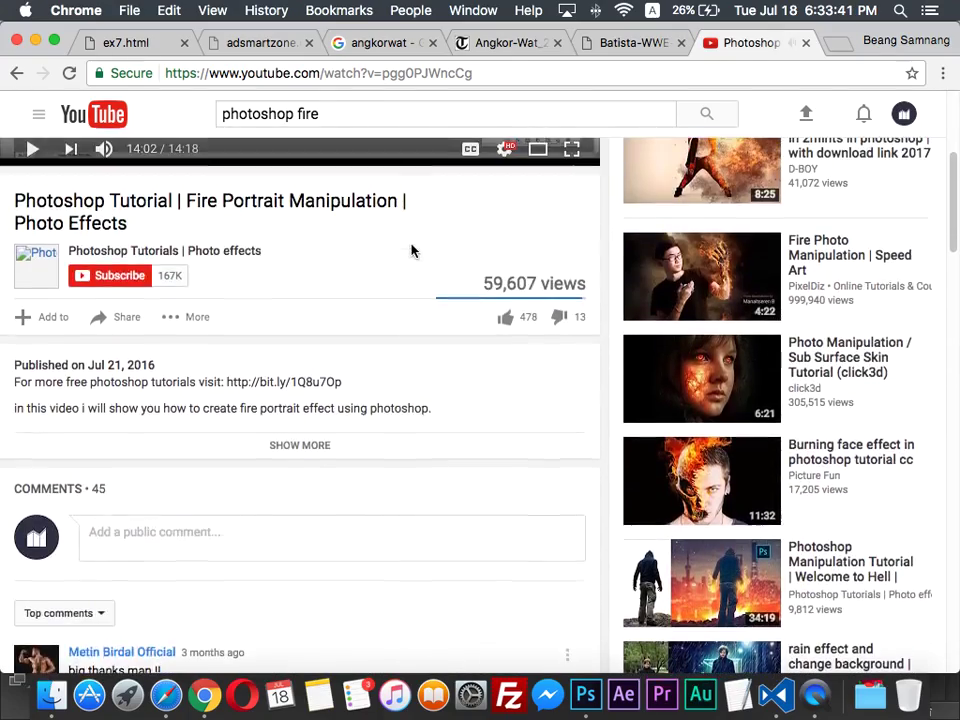
left_click(718, 386)
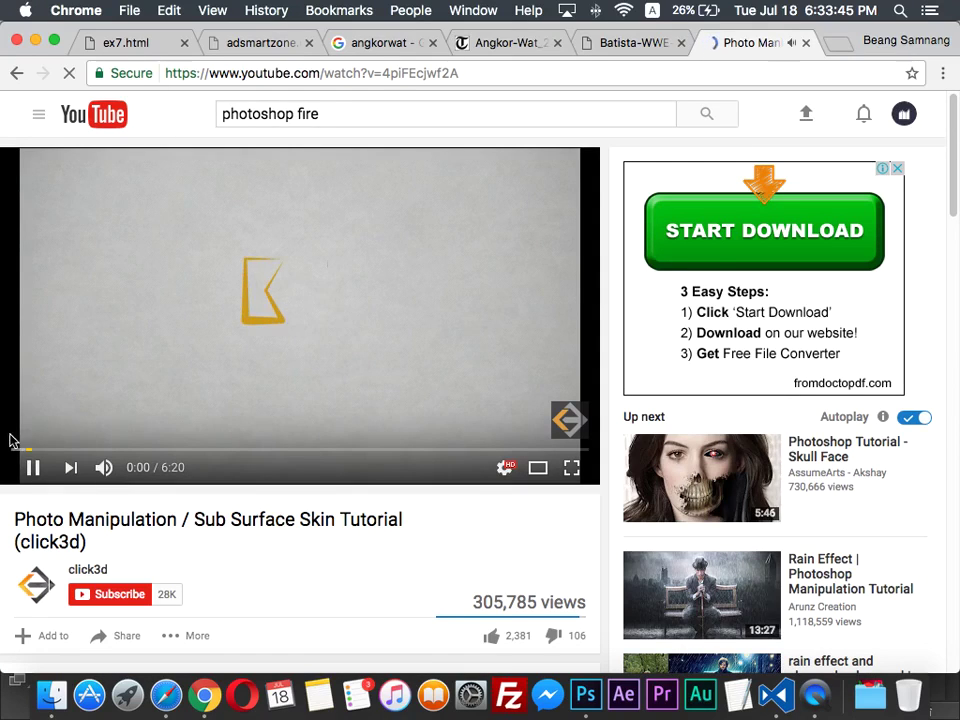
left_click(45, 451)
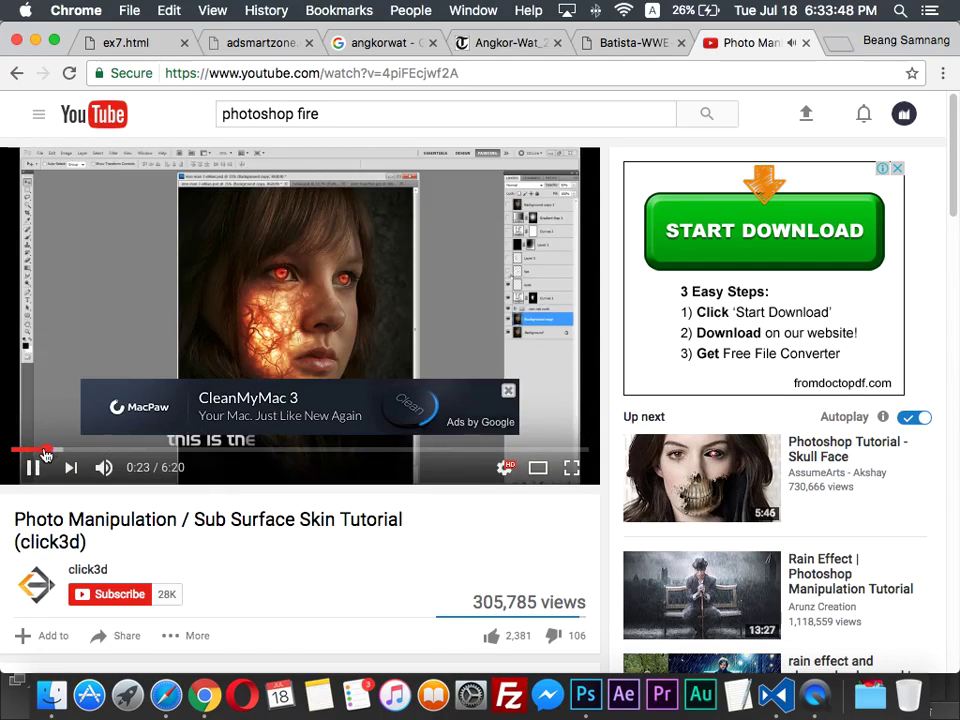
left_click(508, 389)
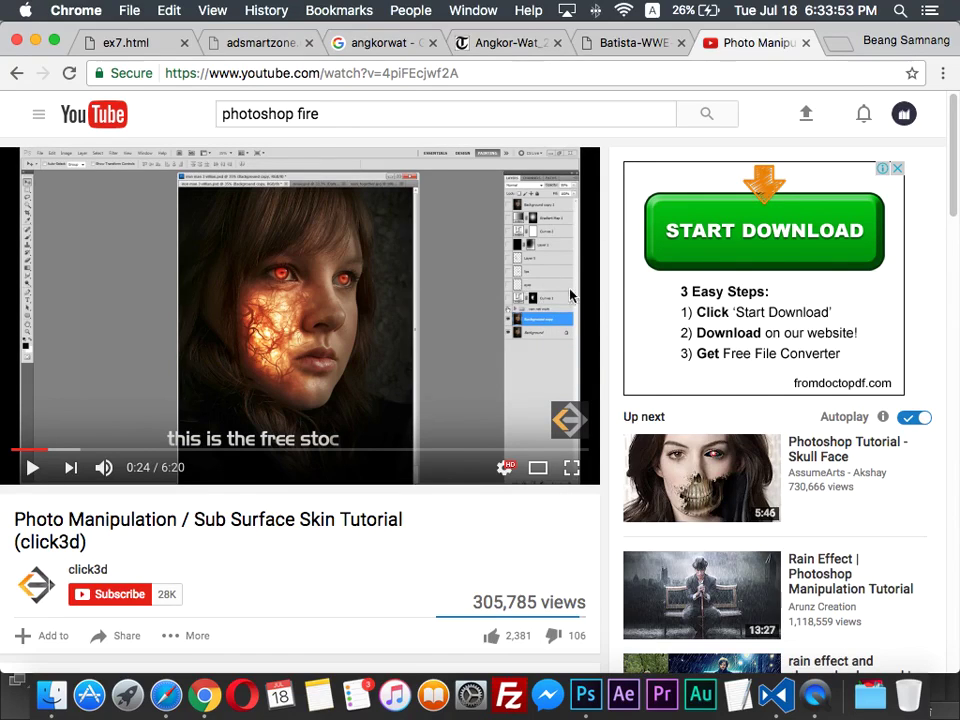
left_click(805, 44)
Switch to Photoshop and scale the Batista cutout to about 91.7%, keeping its base on the canvas's lower edge
key("ctrl+Up")
left_click(660, 454)
key("super+t")
left_click_drag(129, 180, 152, 199)
left_click_drag(603, 199, 587, 210)
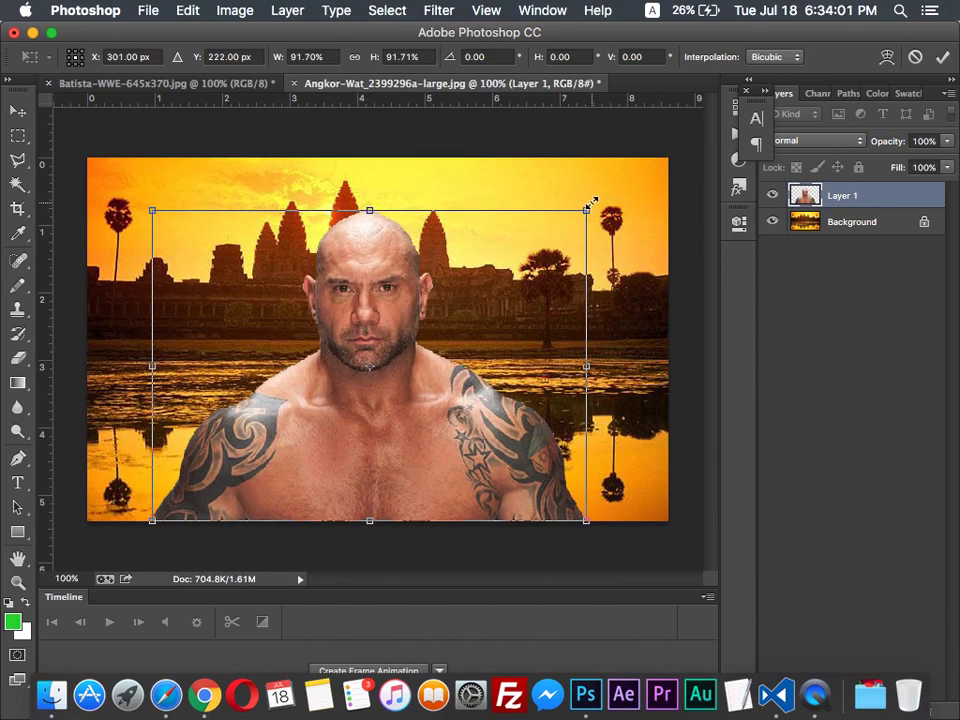
key("Return")
key("w")
key("super+u")
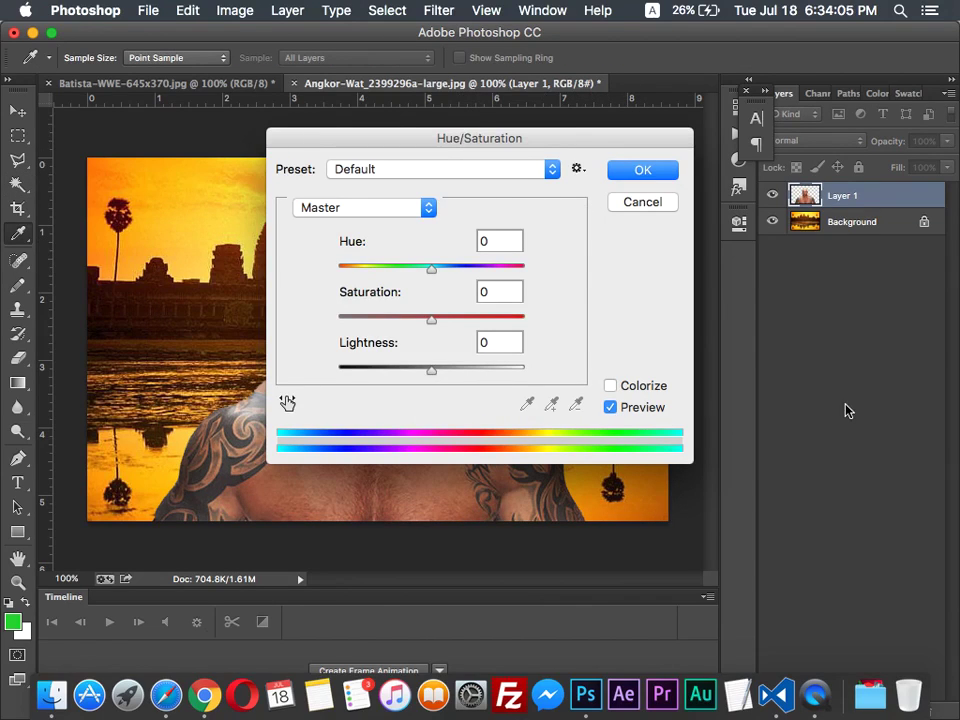
key("Escape")
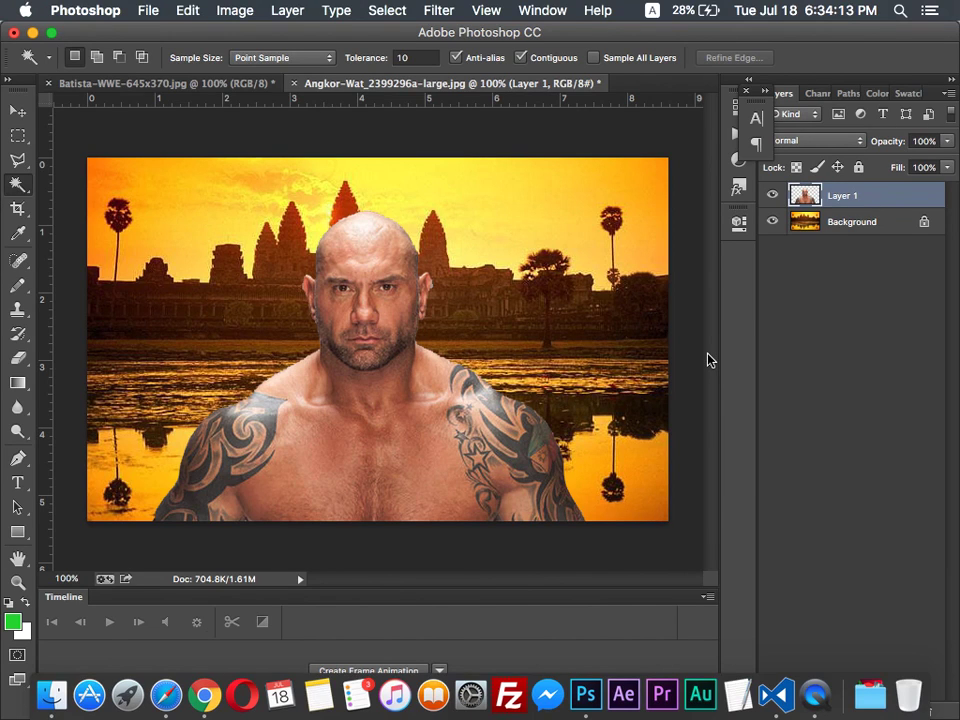
key("super+i")
key("super+z")
key("super+u")
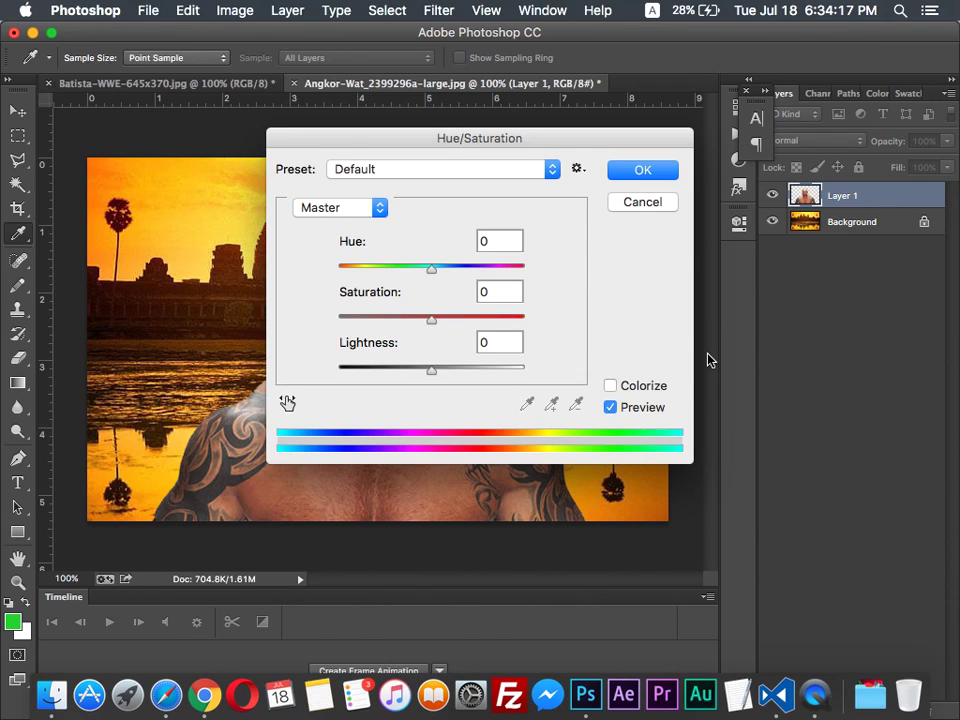
key("Escape")
key("w")
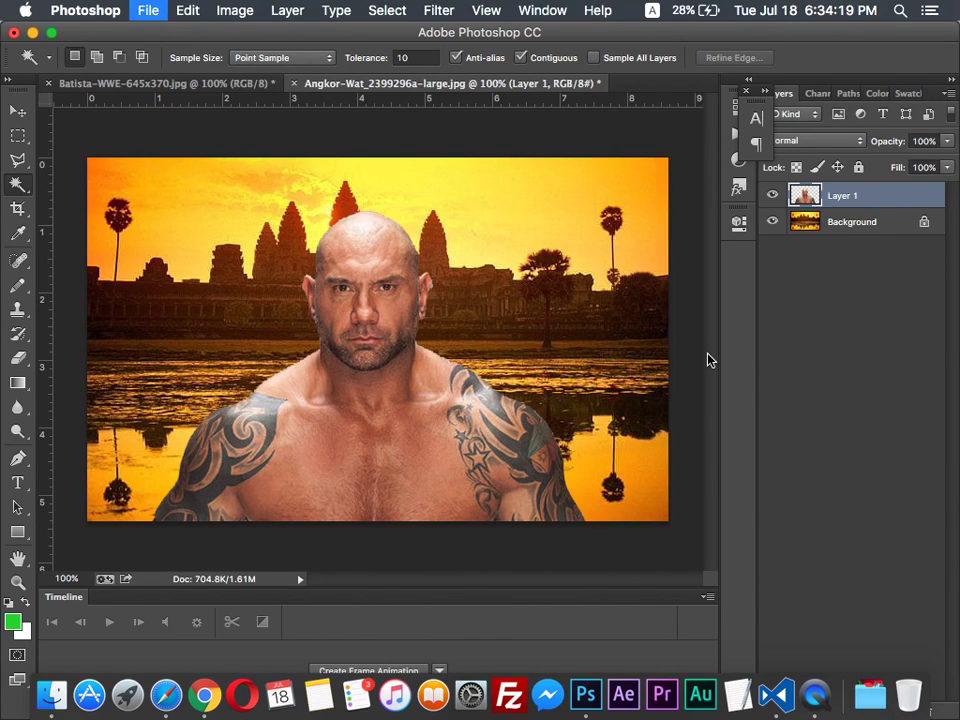
Try inverting the colours of the Batista cutout, and restore its original colours
key("super+o")
key("Escape")
key("super+l")
key("super+u")
key("Escape")
key("super+i")
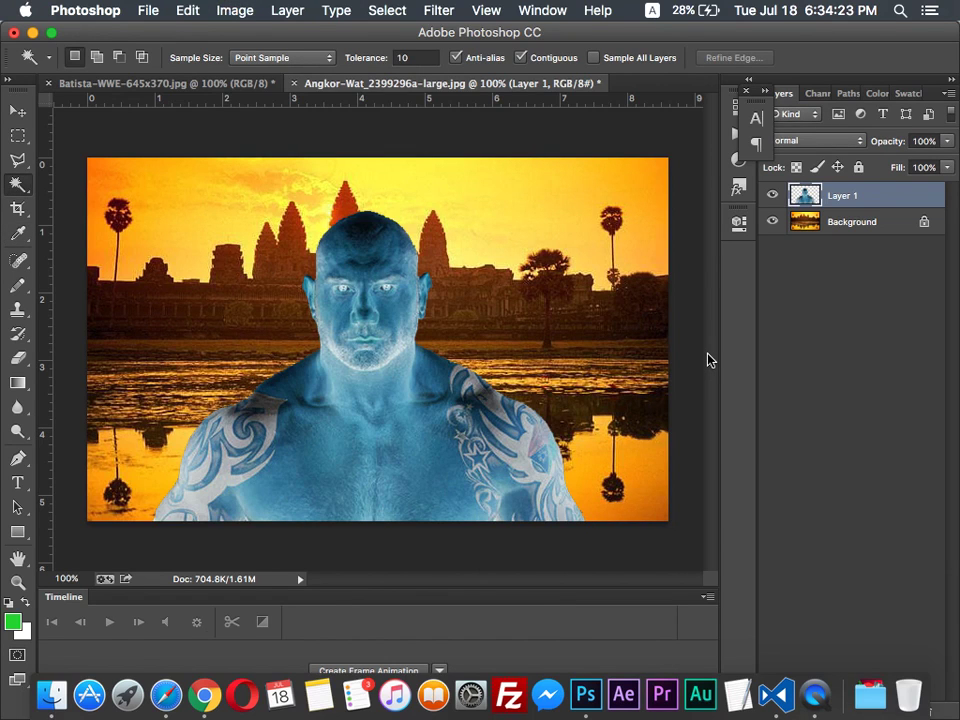
key("super+i")
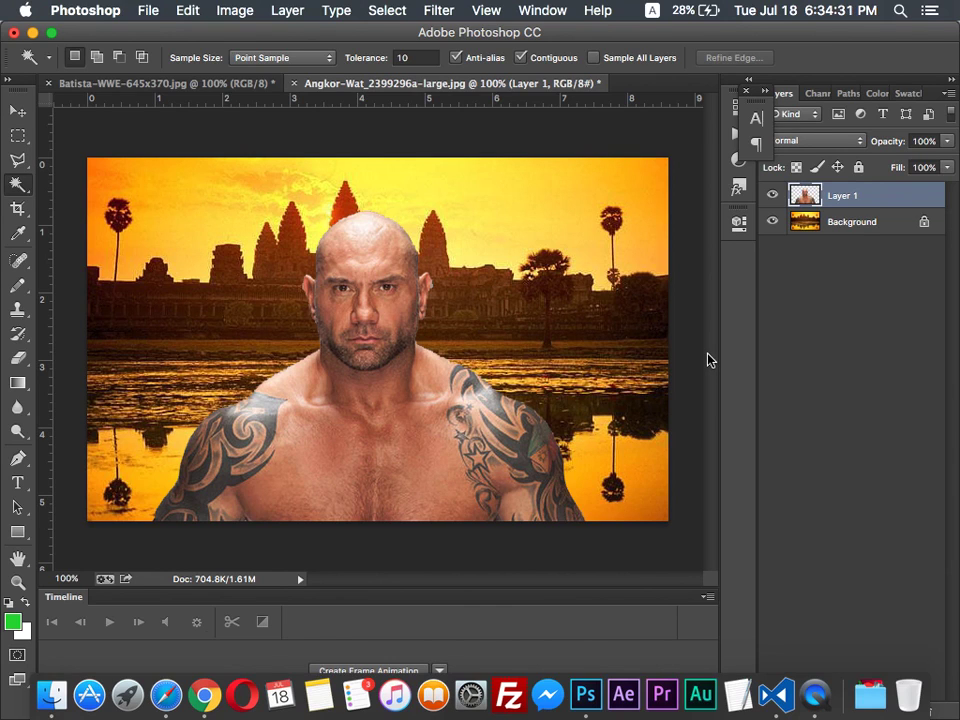
Try the cutout at Saturation -100, and apply Hue/Saturation with Saturation 0 and Lightness +13
key("super+u")
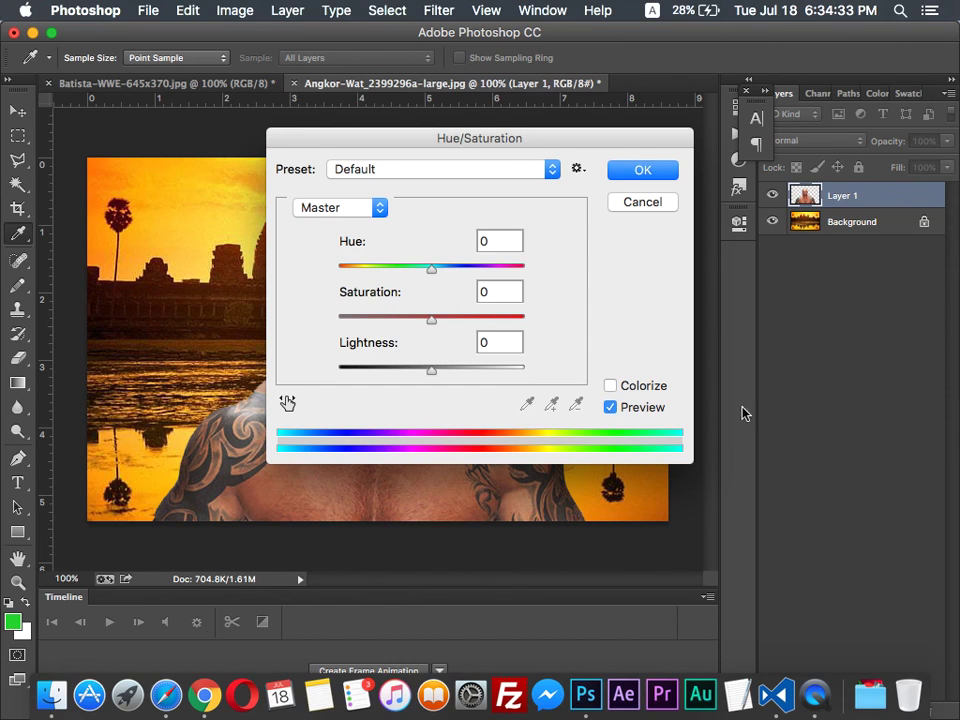
left_click_drag(488, 140, 810, 372)
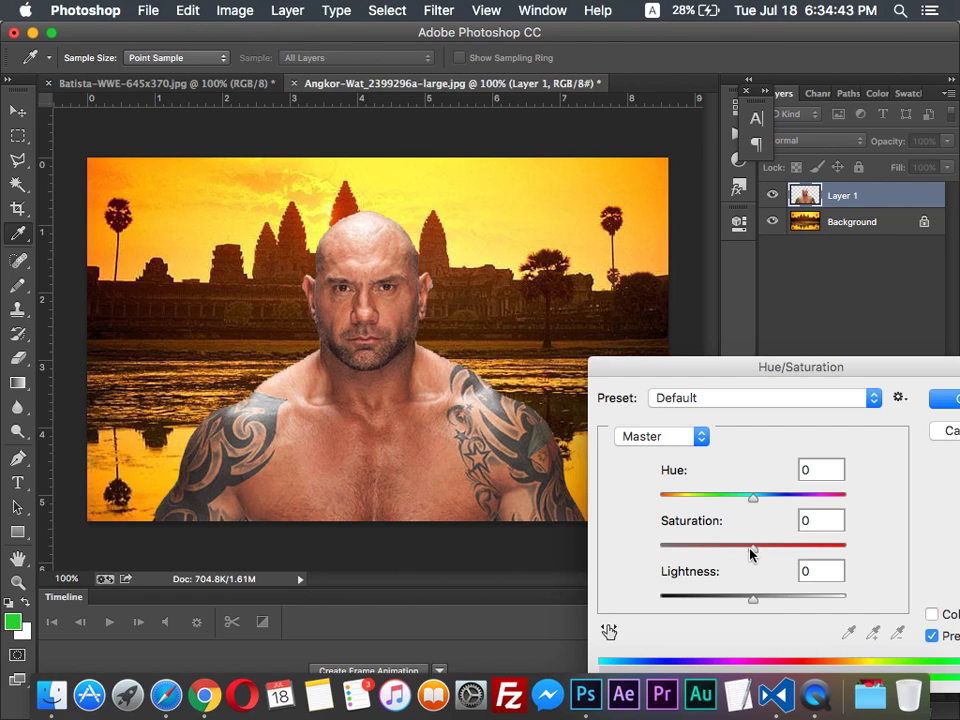
left_click_drag(751, 550, 639, 553)
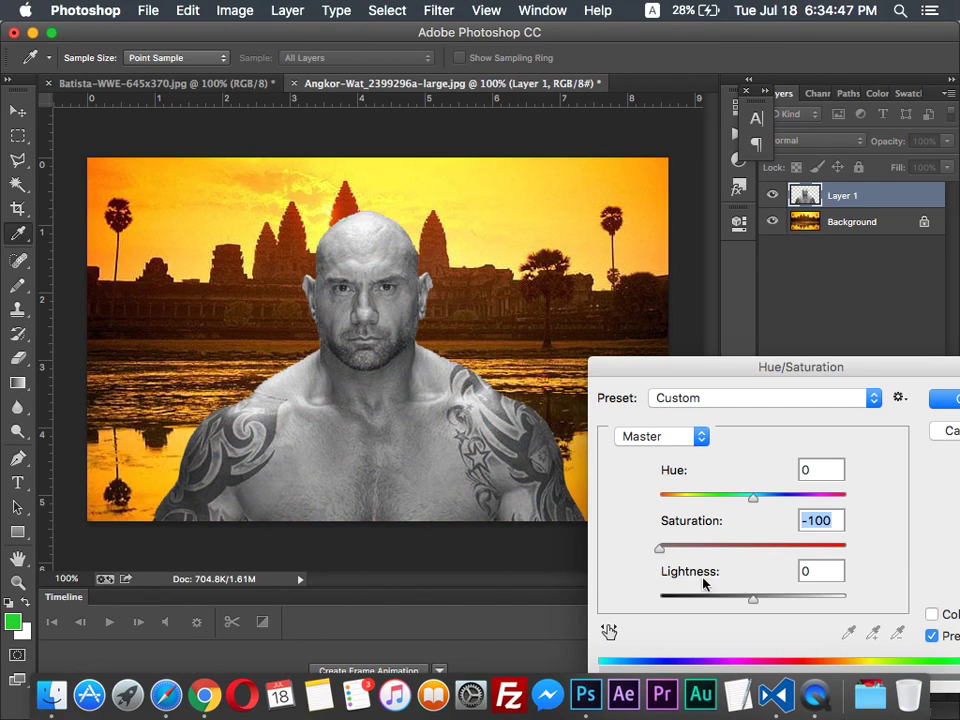
left_click_drag(761, 601, 765, 603)
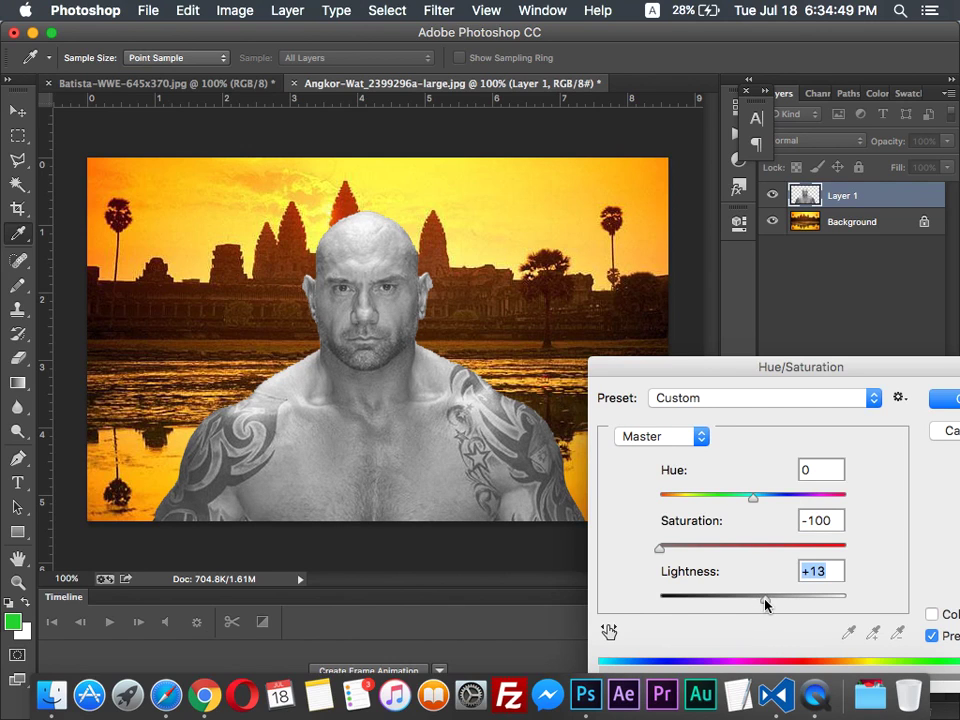
left_click(744, 549)
type("0")
key("Return")
key("w")
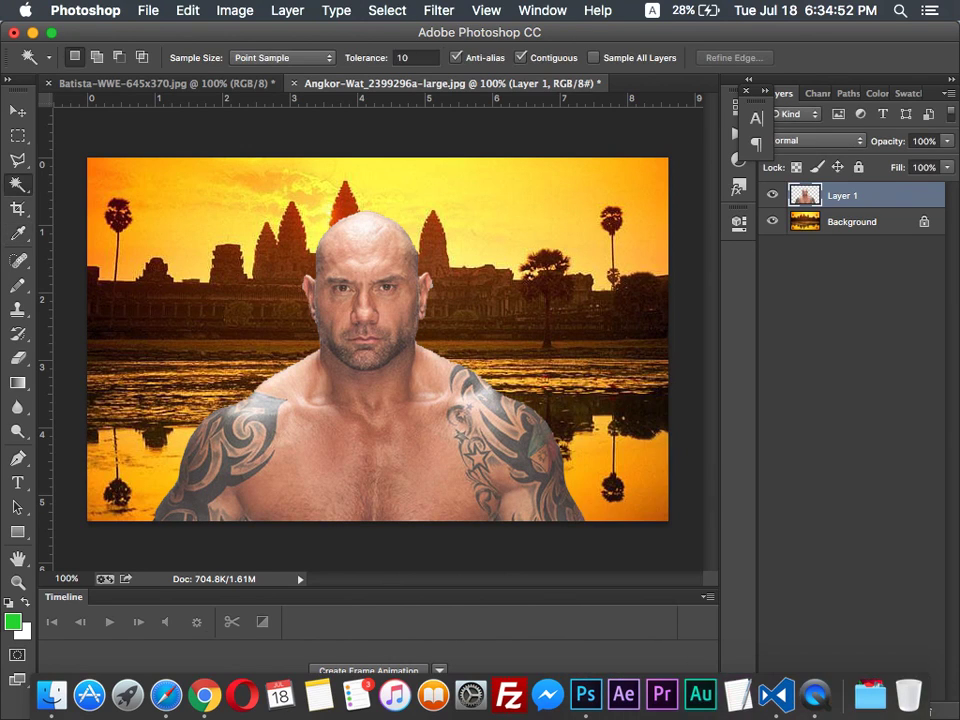
Apply Hue/Saturation to the cutout with Saturation +44 and the Hue shifted toward yellow to match the sunset background
key("super+u")
left_click(734, 528)
mouse_move(734, 530)
left_mouse_down()
mouse_move(748, 531)
mouse_move(740, 533)
left_mouse_up()
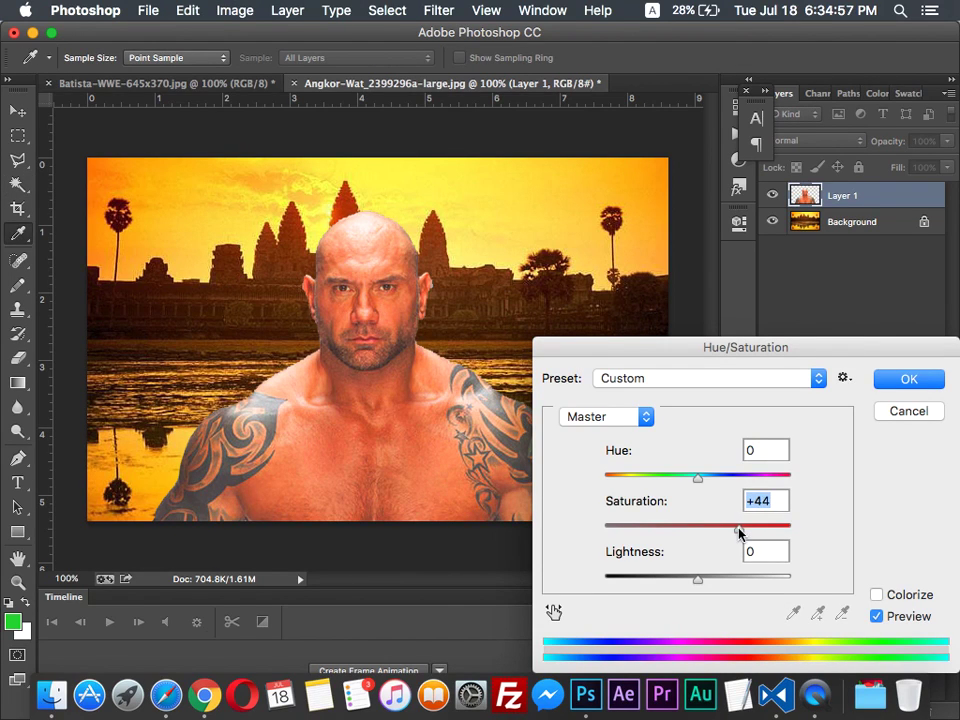
left_click_drag(697, 480, 716, 491)
left_click(906, 380)
key("w")
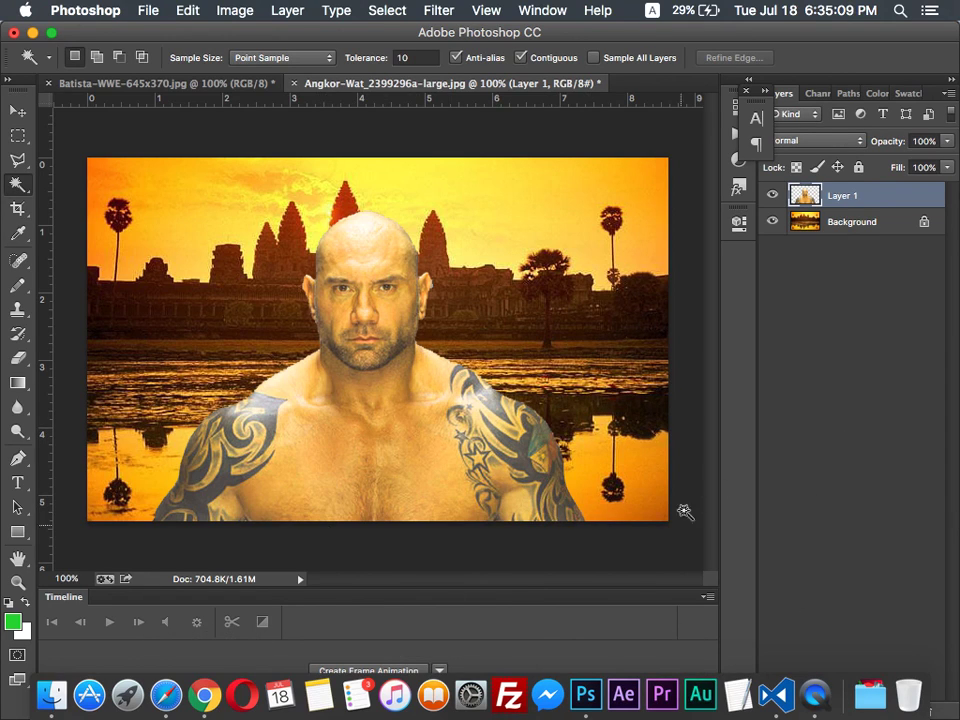
Compare the original Batista photo in Chrome with the recoloured composite, and return to Photoshop
key("ctrl+Up")
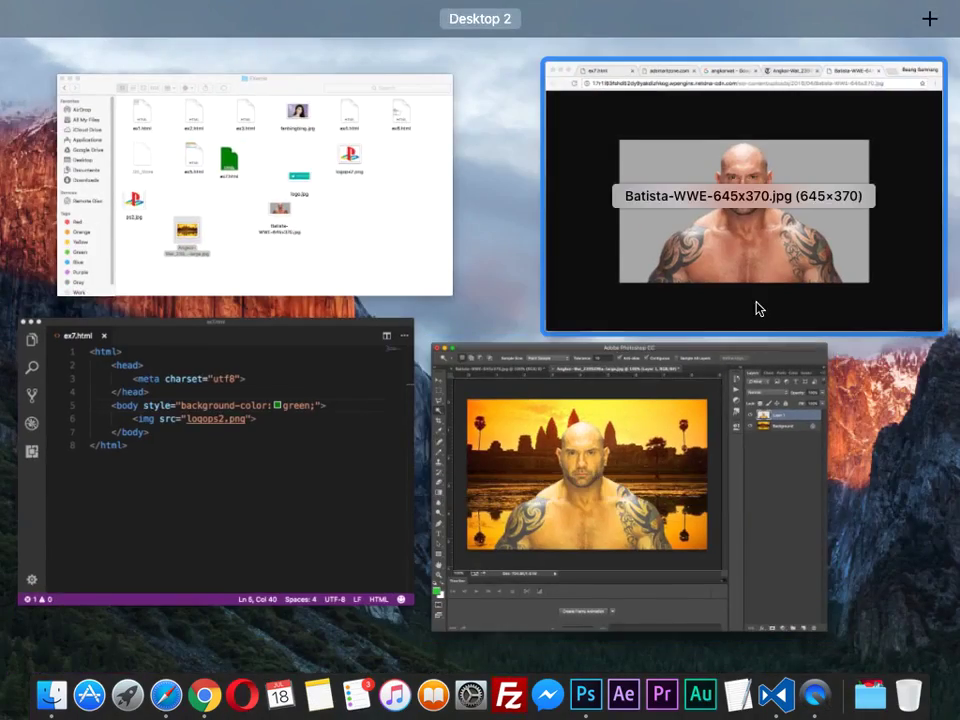
left_click(756, 307)
key("ctrl+Up")
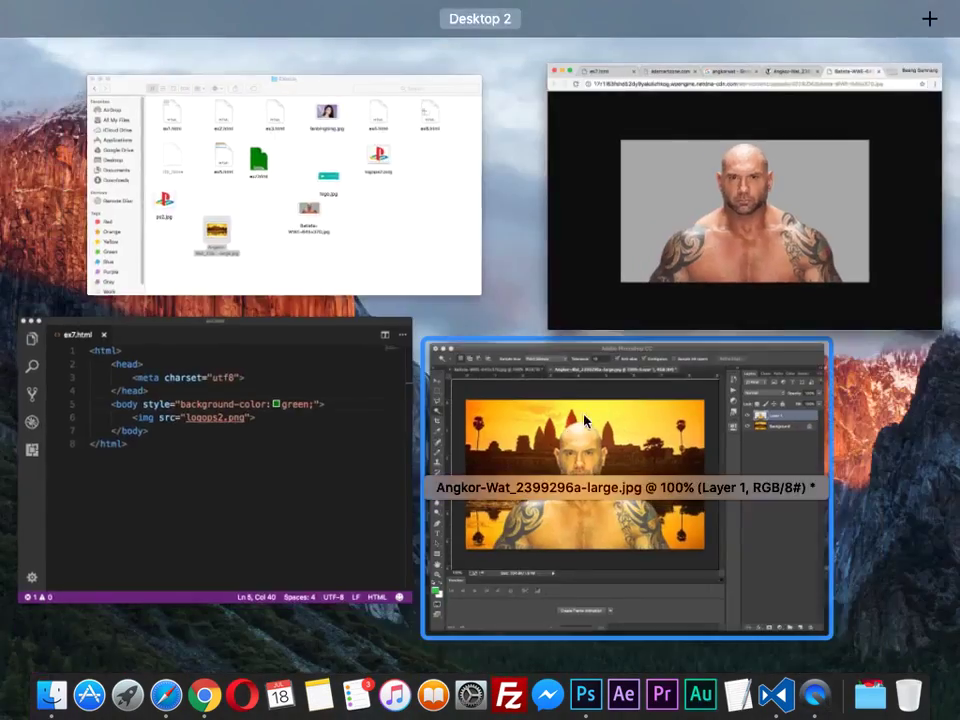
left_click(620, 450)
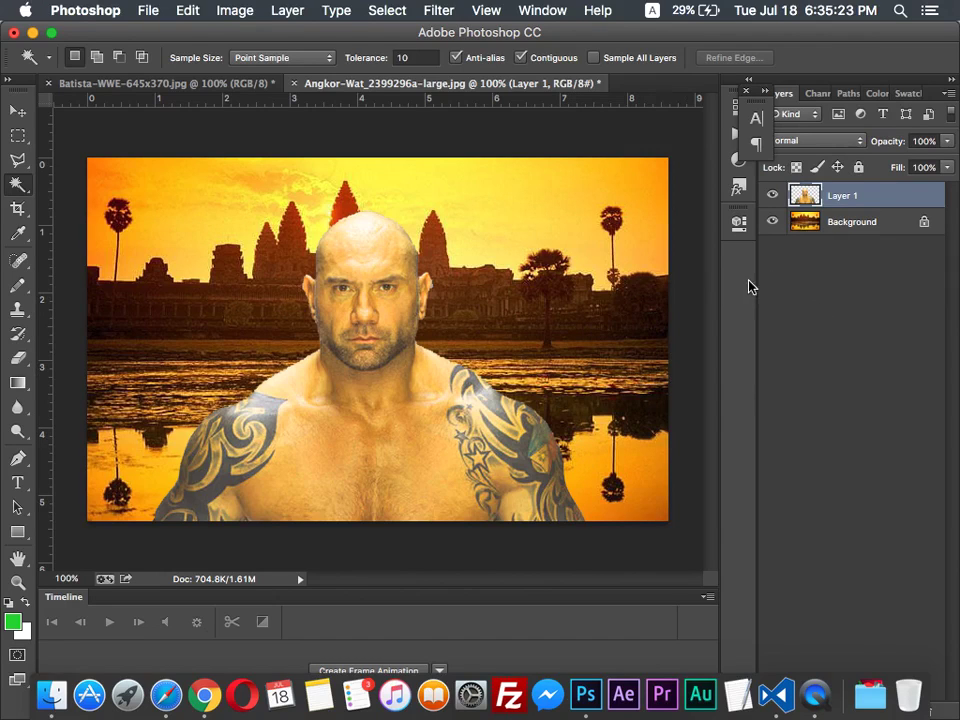
Hide the Background layer, and start exporting the Batista cutout with Save for Web in an enlarged window
left_click(772, 221)
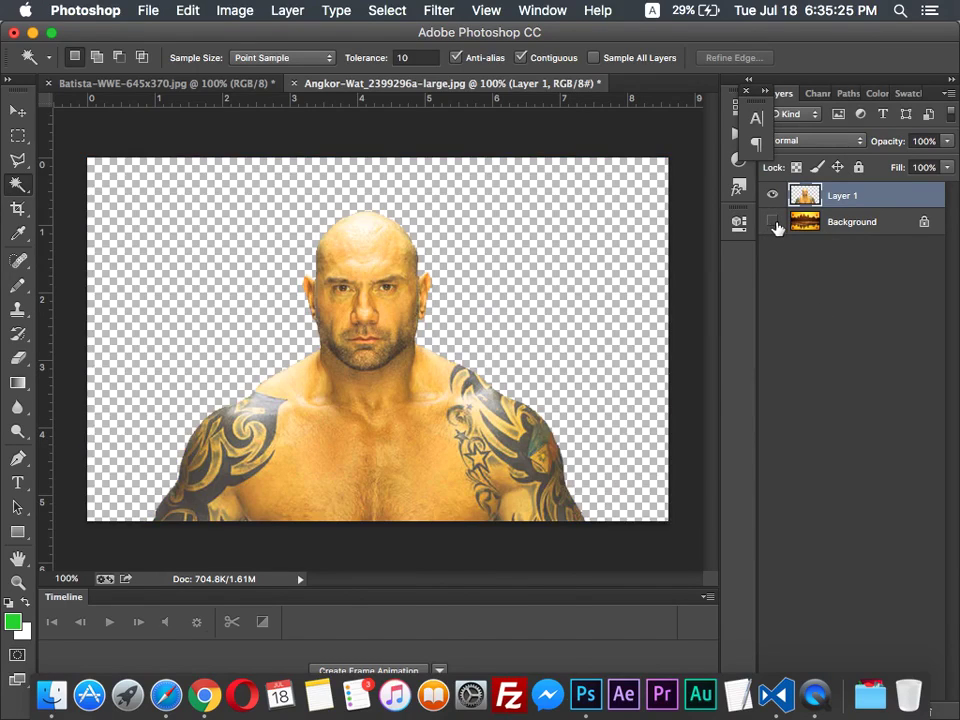
left_click(146, 9)
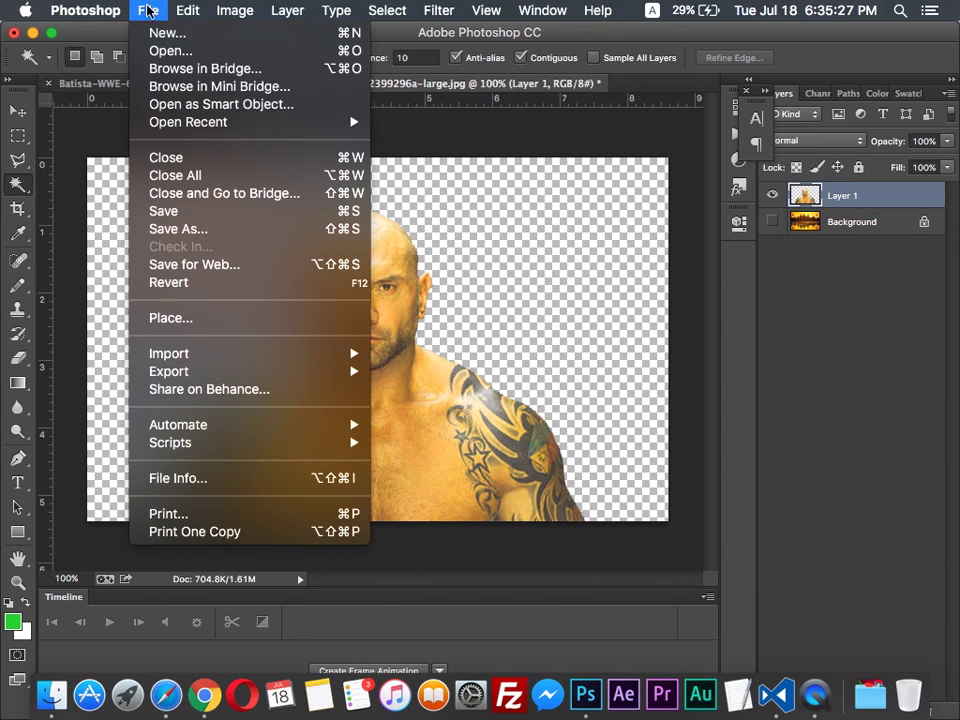
left_click(222, 263)
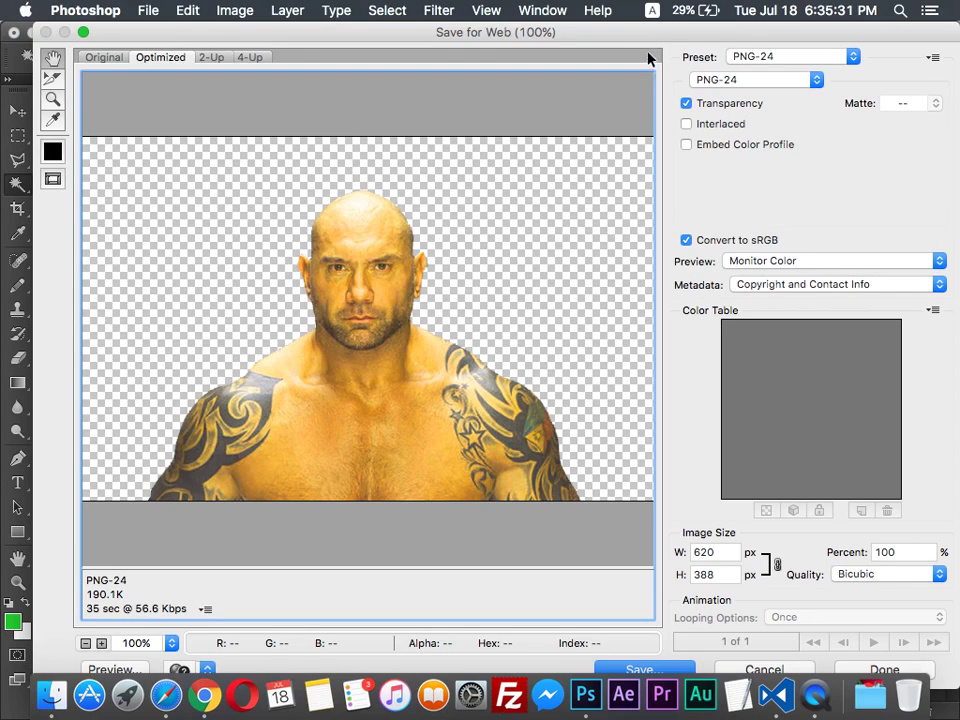
double_click(651, 42)
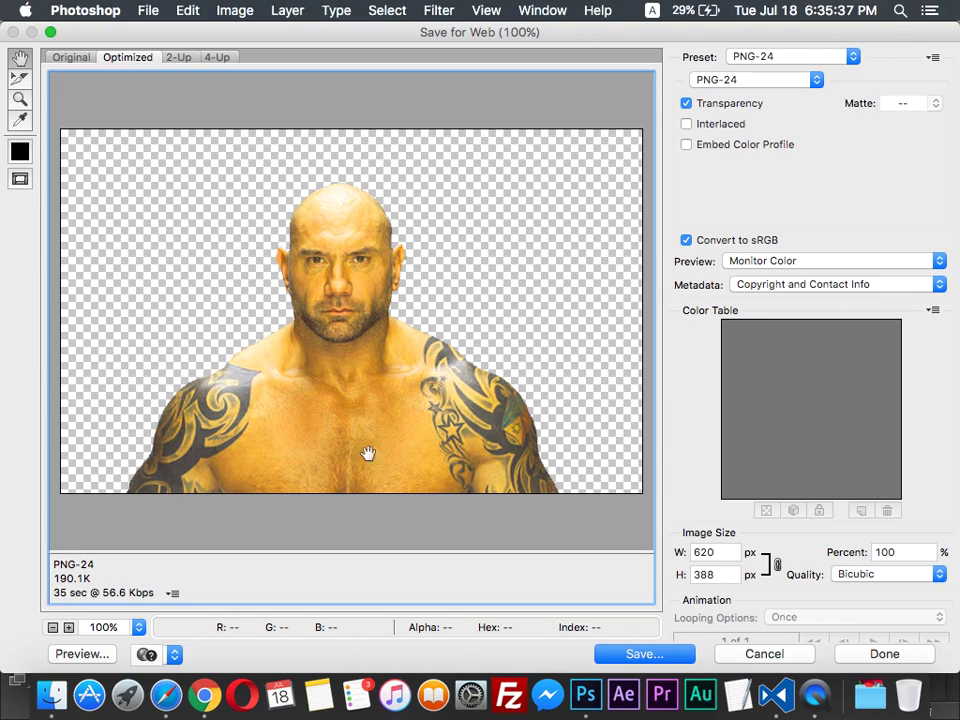
Preview the cutout as a JPEG export, and return to the PNG-24 format with Transparency
left_click(728, 79)
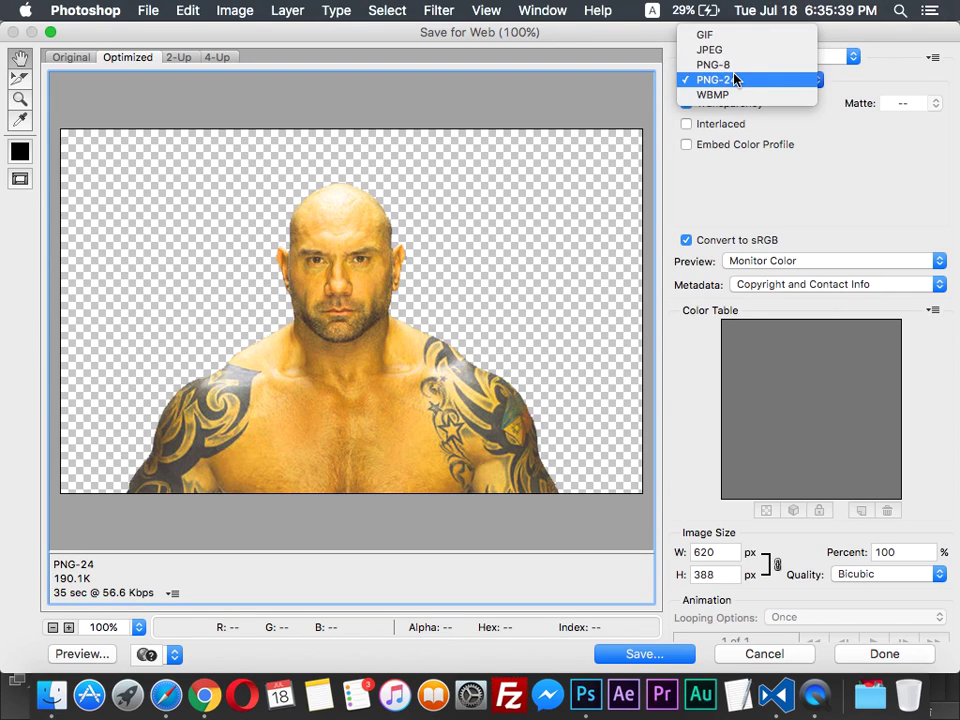
left_click(736, 50)
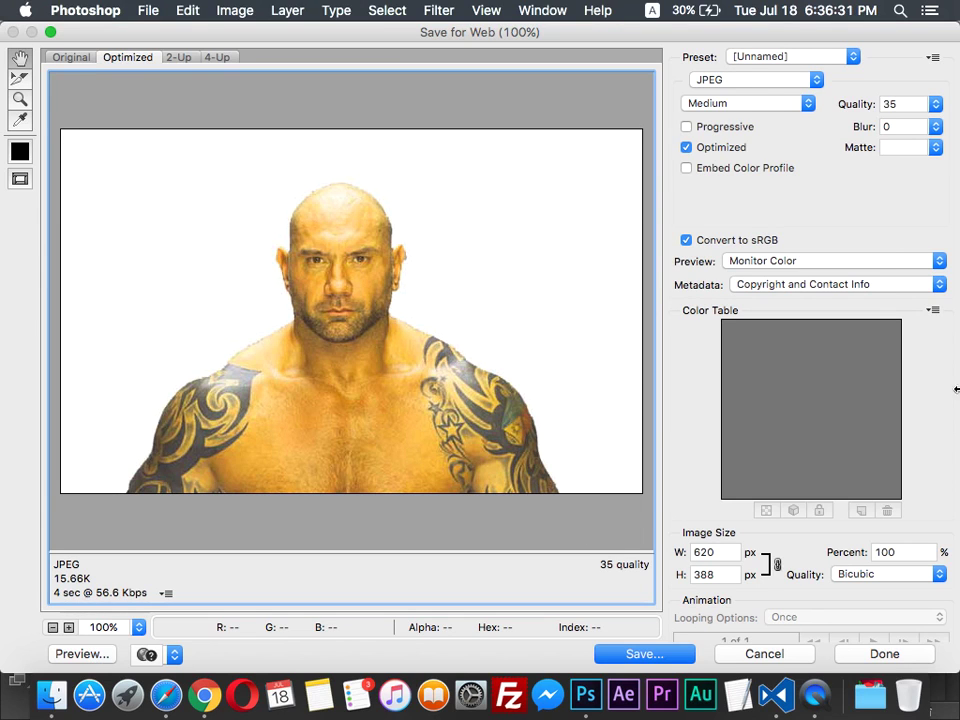
left_click(742, 60)
left_click(725, 80)
left_click(740, 80)
left_click(663, 275)
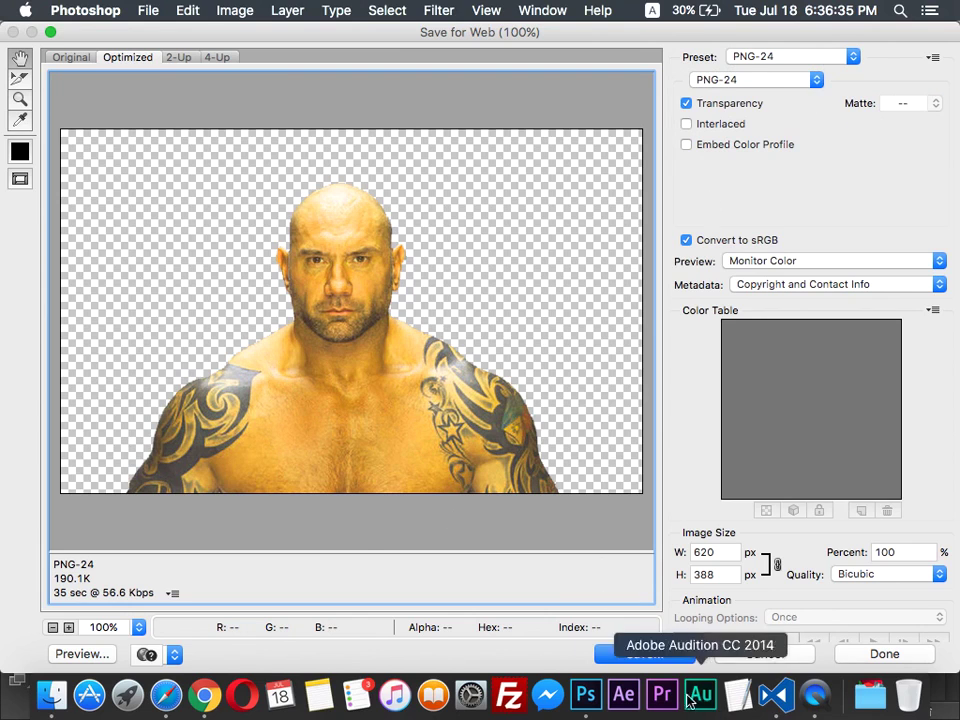
Save the transparent cutout as batista.png in the EXercie folder
left_click(640, 654)
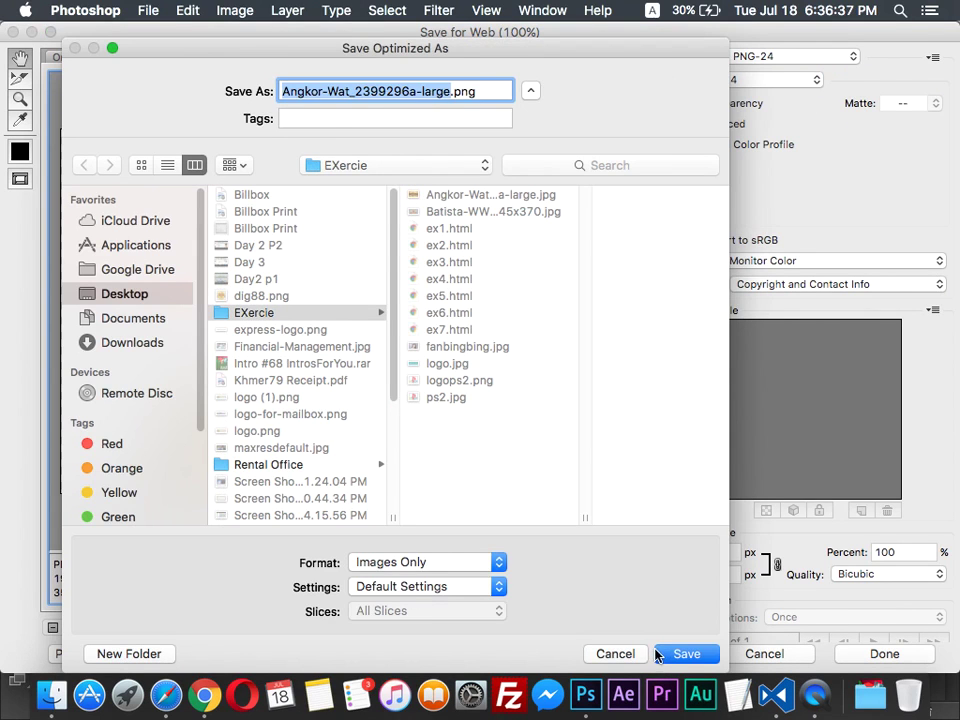
type("bat")
type("ista")
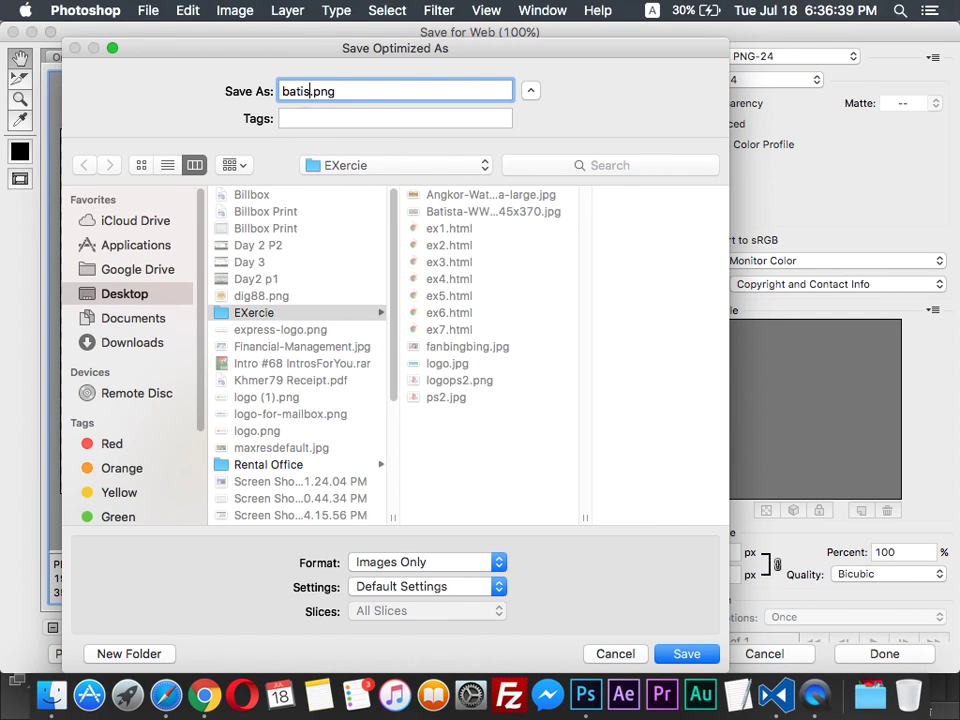
key("Return")
Switch to the EXercie folder in Finder, and look over its exported image files
key("ctrl+Up")
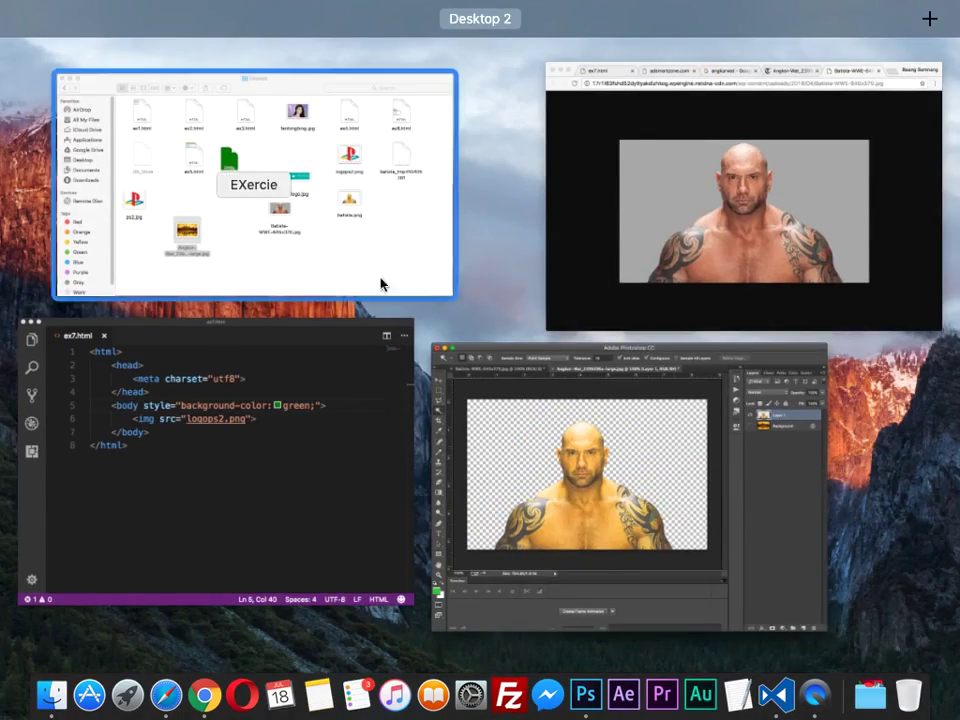
left_click(309, 242)
left_click(507, 427)
left_click_drag(706, 372, 724, 448)
Switch to ex7.html in Visual Studio Code, and change the image source to batista.png
key("ctrl+Up")
key("ctrl+Up")
left_click(270, 448)
double_click(492, 272)
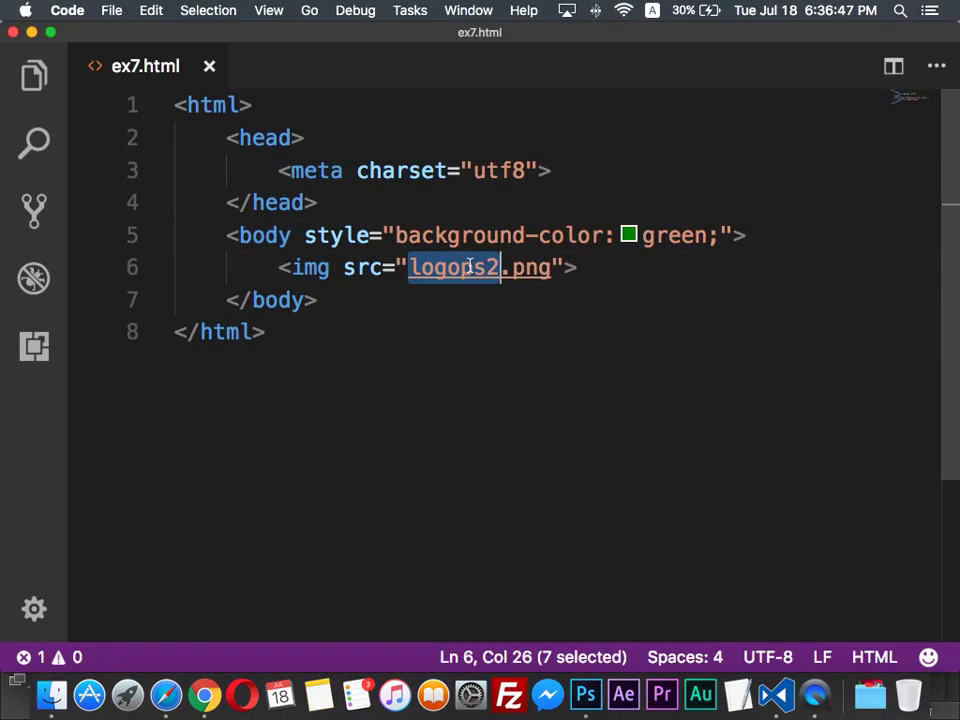
type("batista")
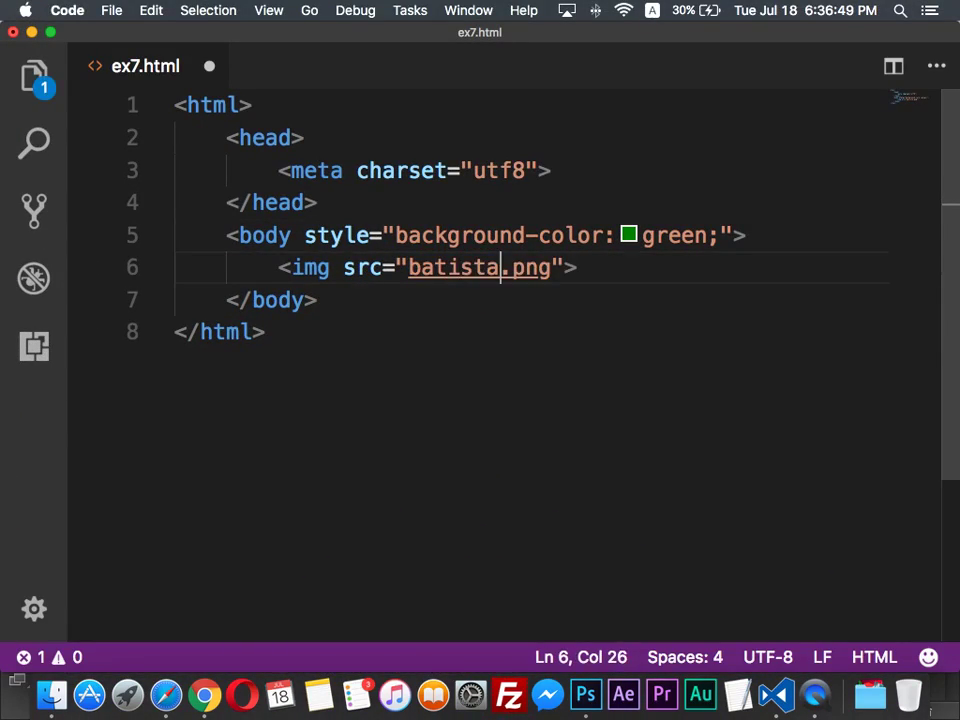
Reload ex7.html in Chrome to check the Batista image on the green page, and view the Angkor Wat photo
key("ctrl+Up")
left_click(250, 210)
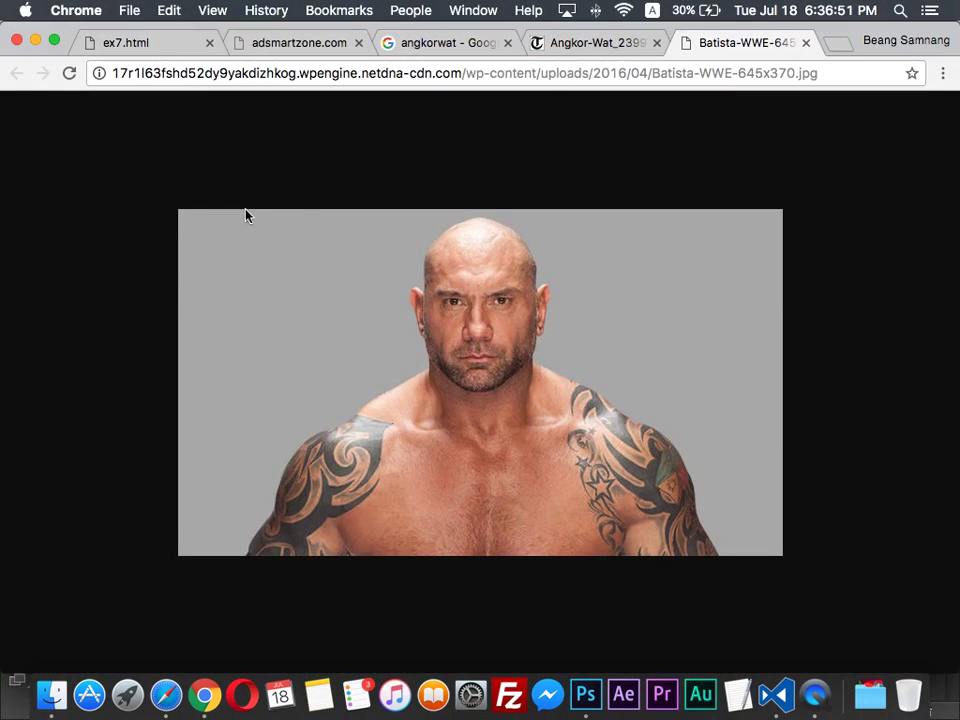
left_click(167, 40)
key("super+r")
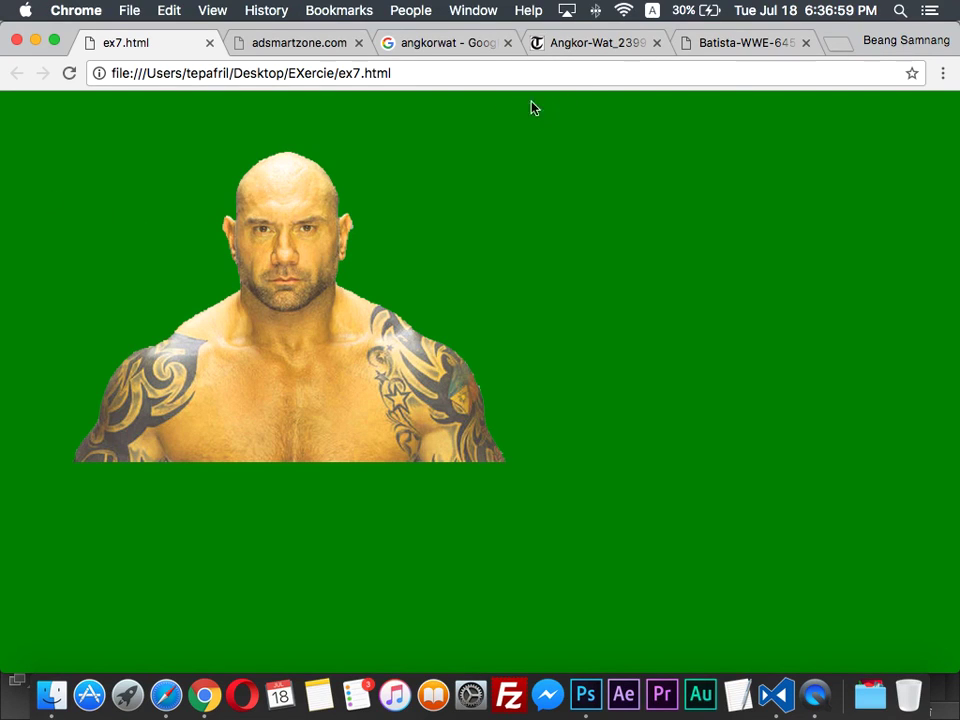
left_click(593, 46)
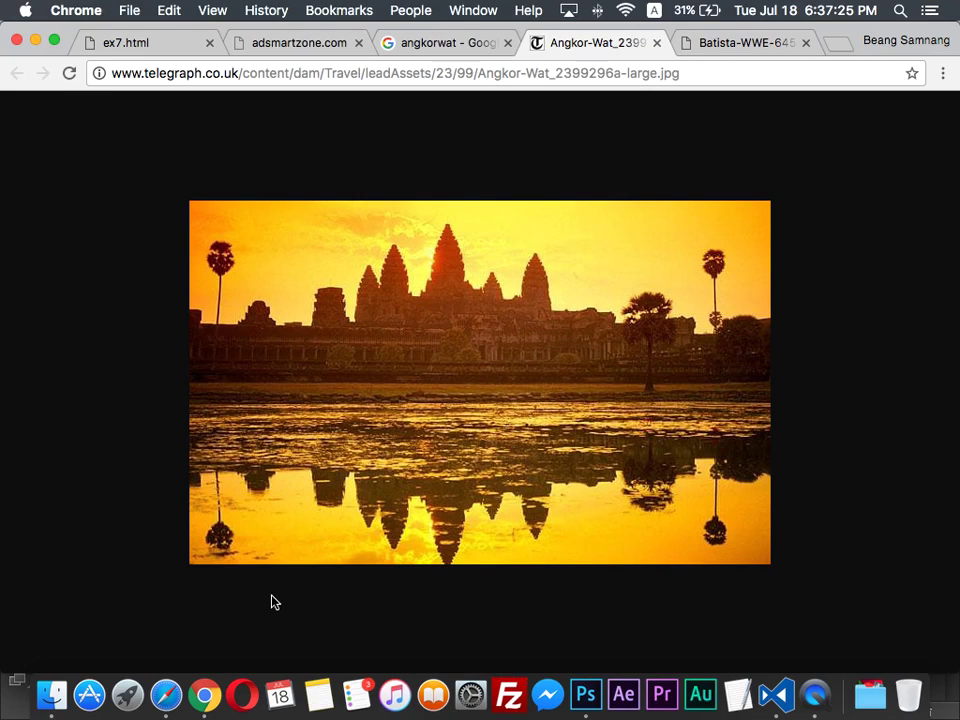
Return to Photoshop, undo the cutout's recolouring and resizing, and show the Background layer
key("ctrl+Up")
left_click(443, 503)
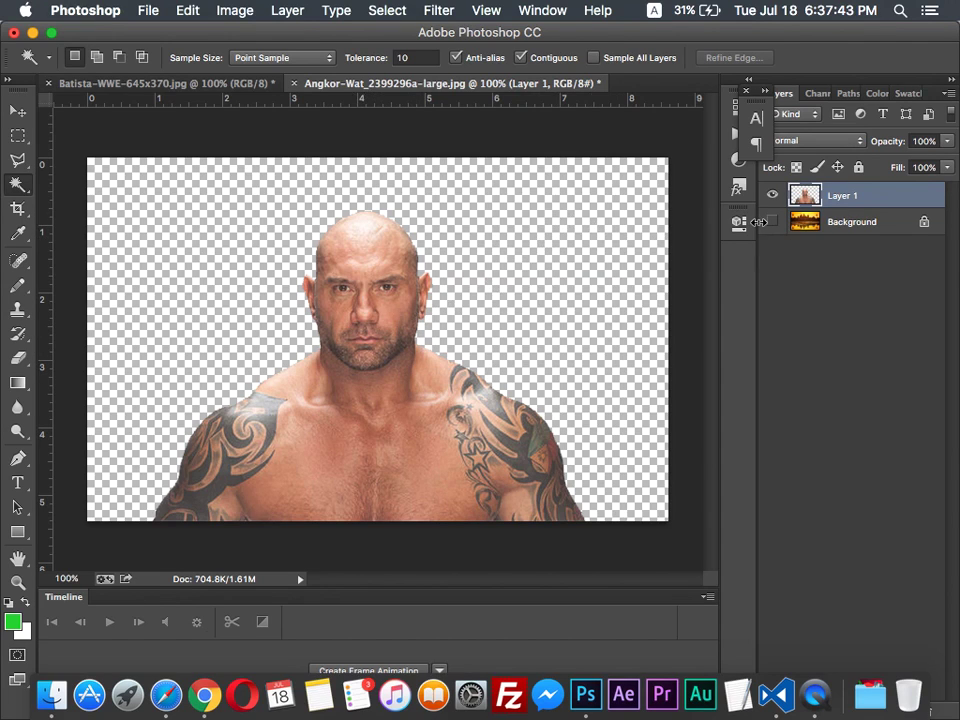
key("super+shift+t")
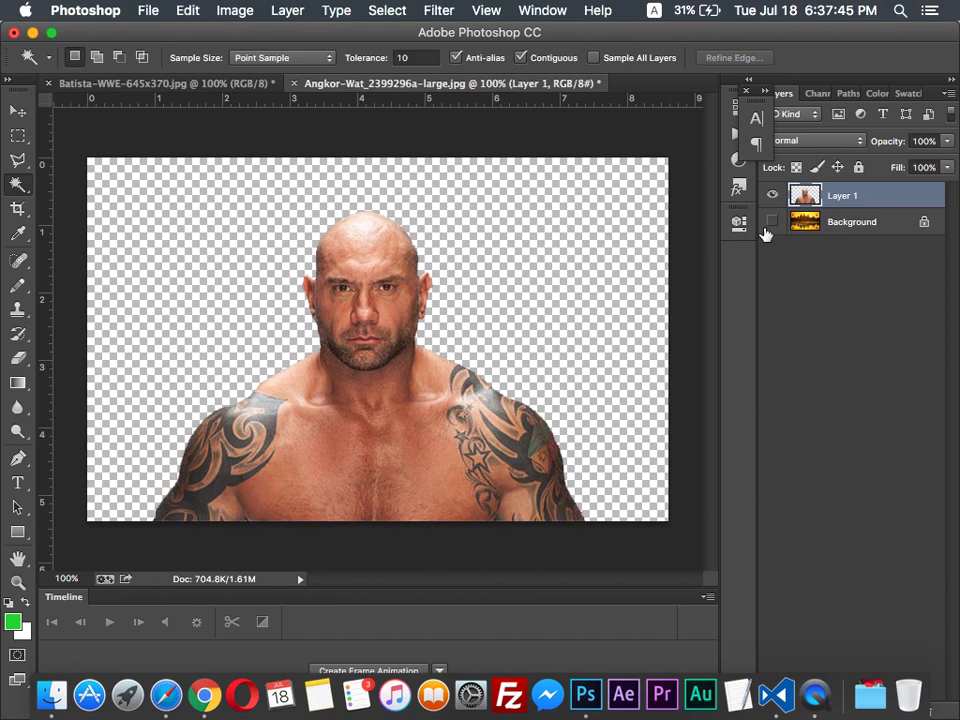
key("super+shift+t")
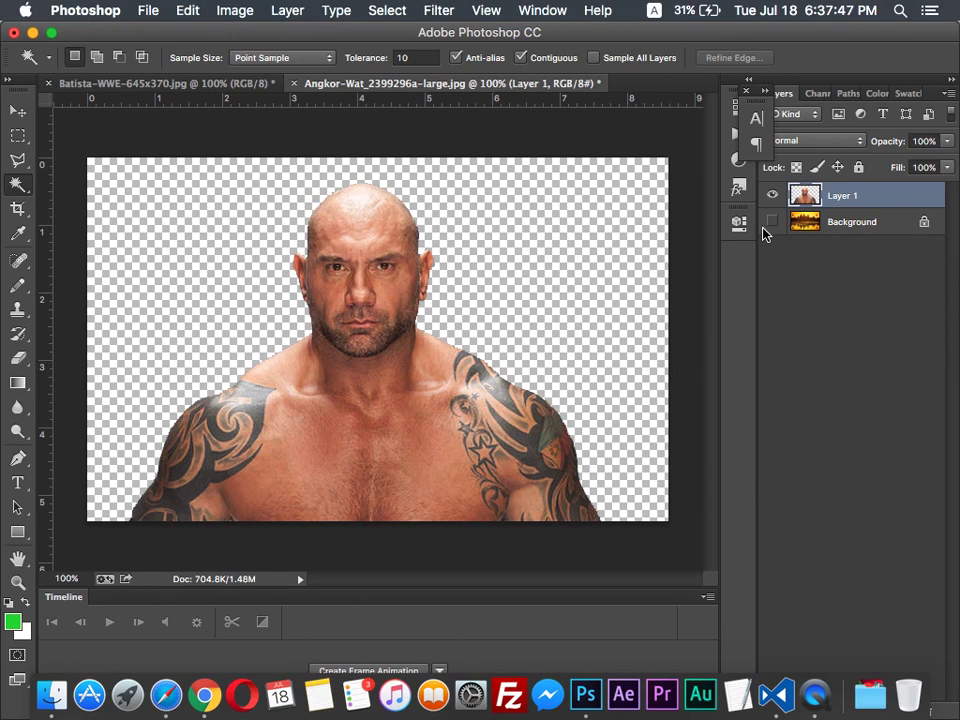
key("super+u")
key("Escape")
left_click(772, 222)
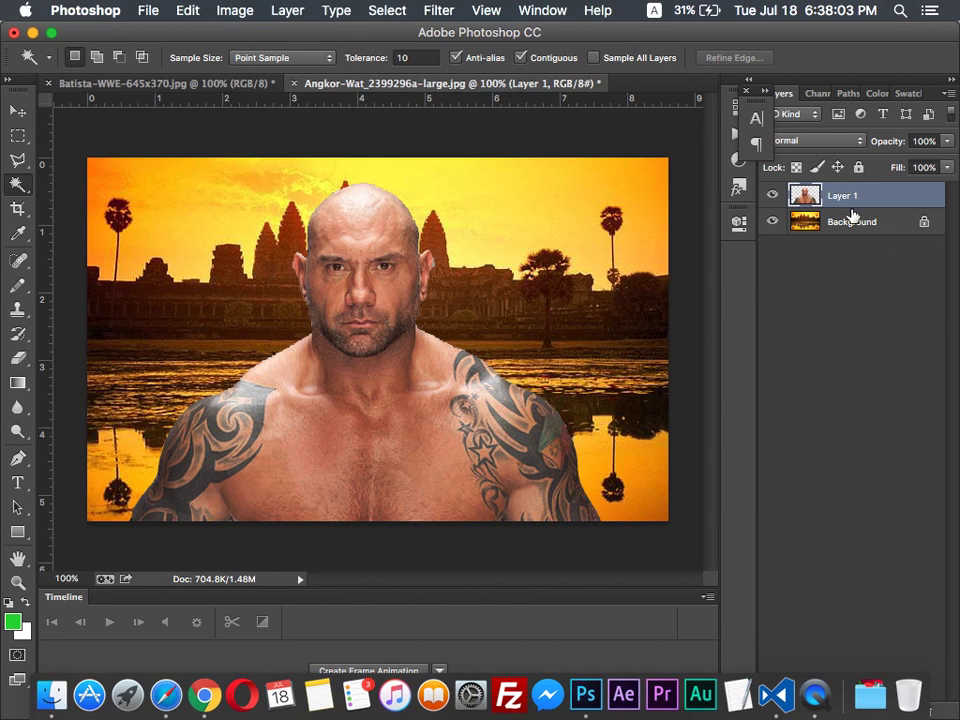
Apply the basic Blur filter to the Batista cutout on Layer 1
left_click(440, 10)
mouse_move(531, 248)
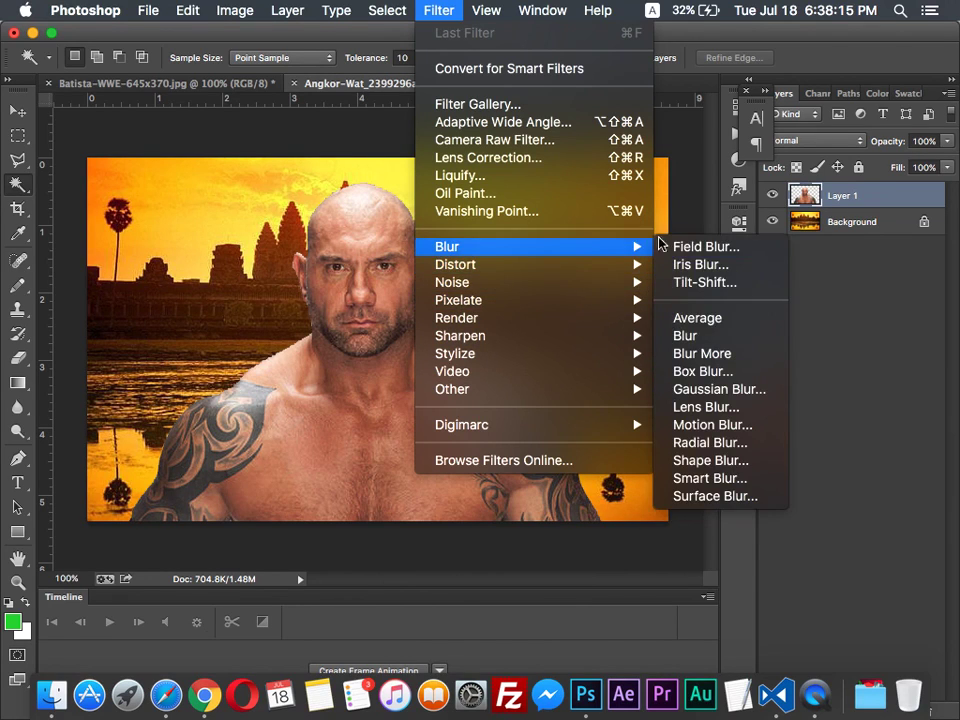
left_click(687, 335)
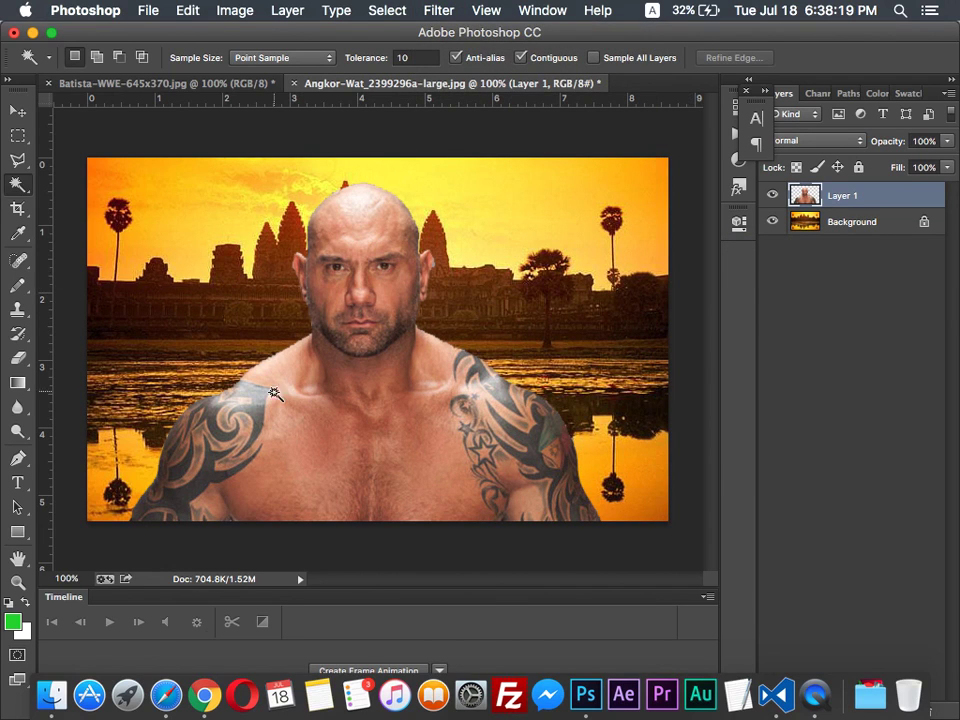
Draw an elliptical selection over Batista's face, and shift it up to cover the forehead through the mouth
left_click(18, 135)
left_click(52, 149)
left_click_drag(314, 232, 417, 365)
left_click_drag(390, 325, 390, 301)
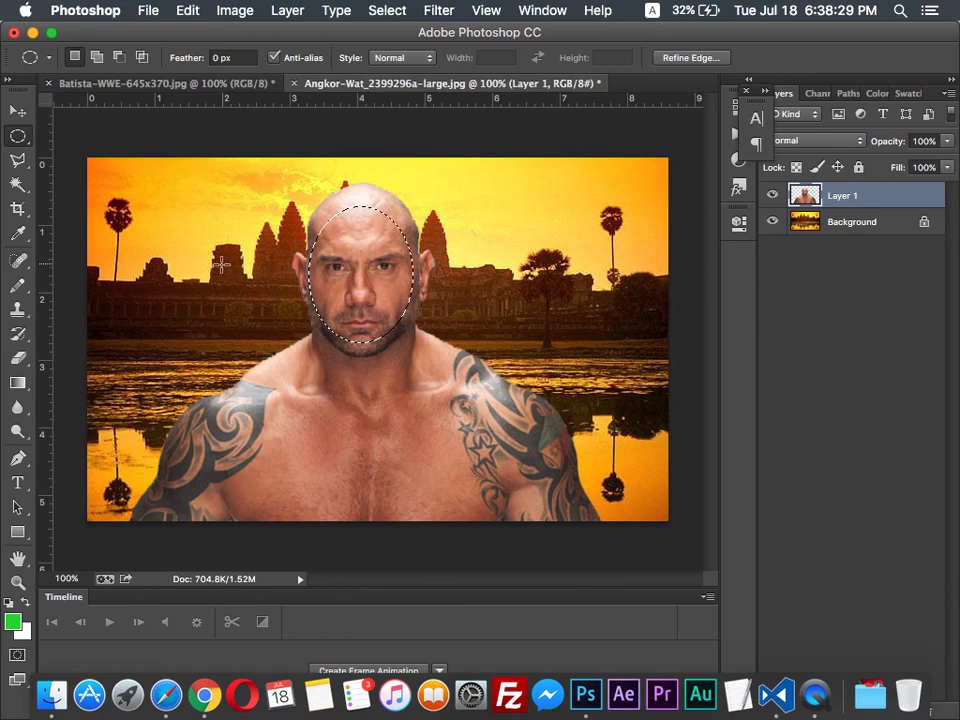
Try a Box Blur with Radius 7 pixels on the selected face, deselect it, and undo both changes
left_click(434, 10)
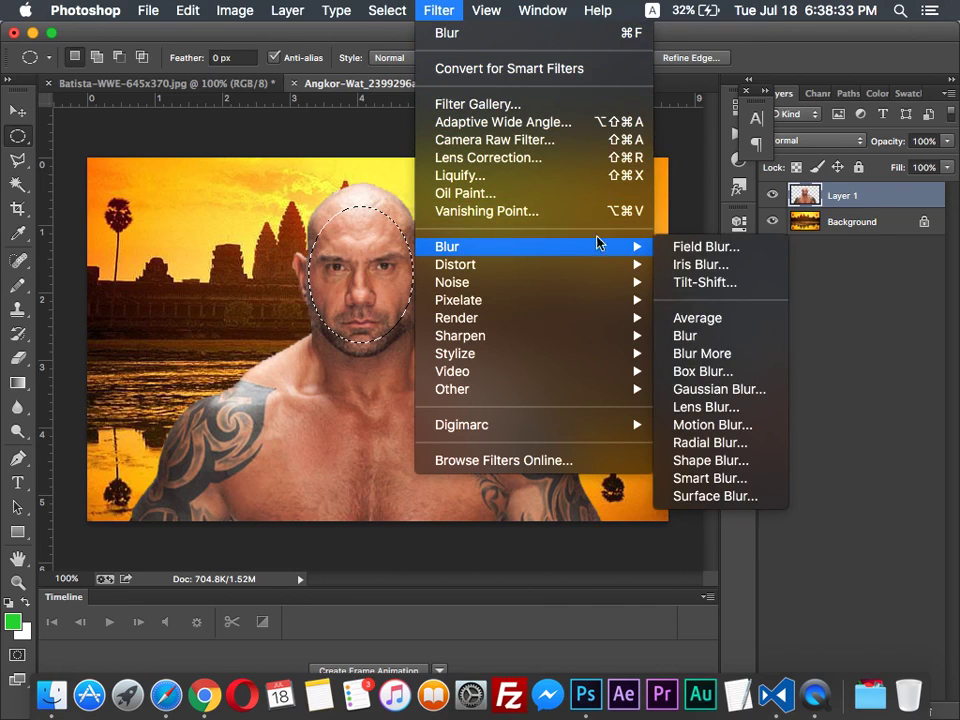
left_click(721, 371)
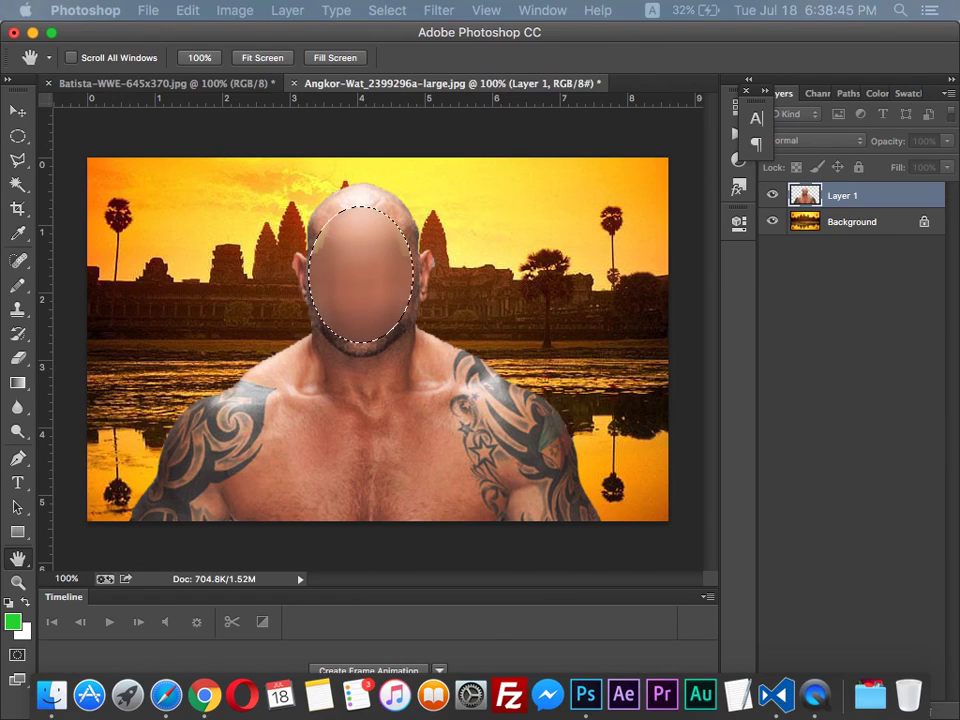
key("super+alt+f")
left_click_drag(300, 141, 790, 283)
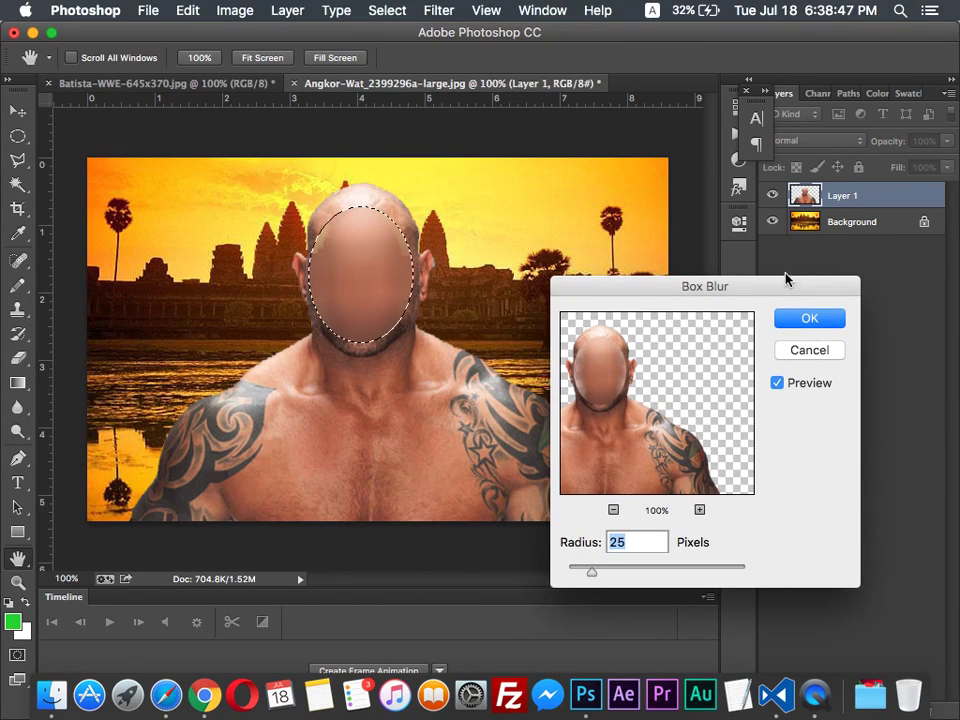
left_click_drag(687, 415, 735, 415)
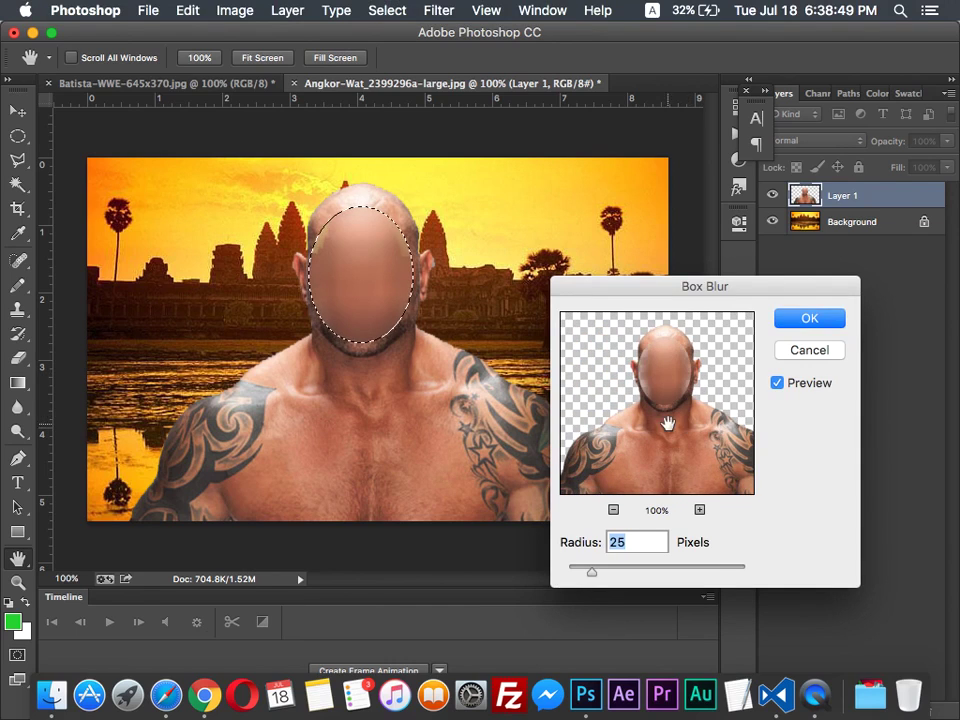
mouse_move(587, 574)
left_mouse_down()
mouse_move(573, 574)
mouse_move(634, 574)
mouse_move(583, 578)
mouse_move(573, 569)
left_mouse_up()
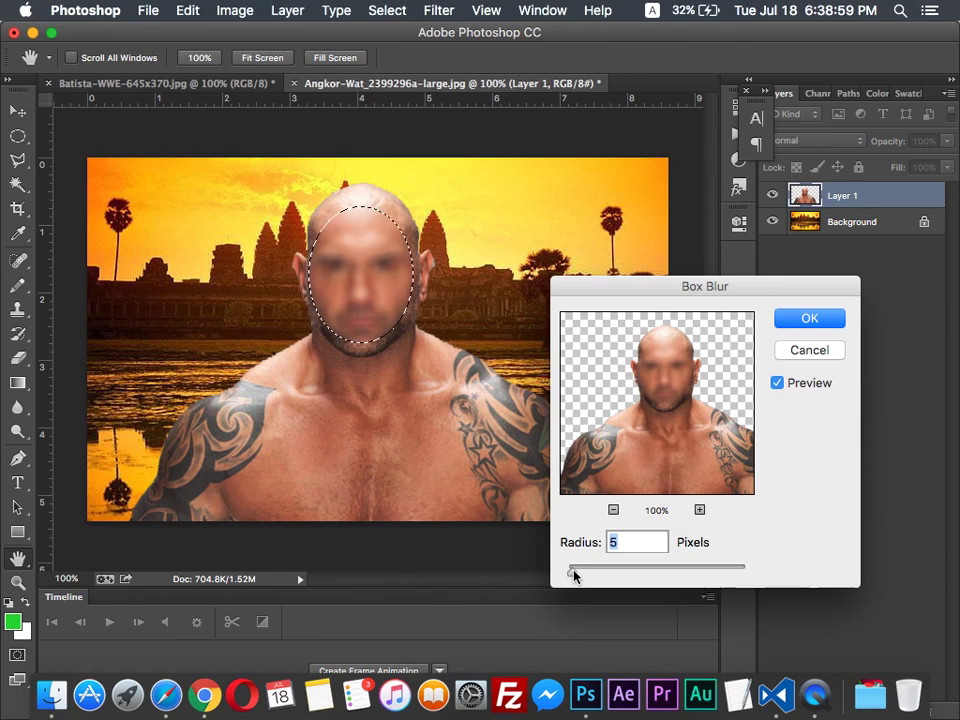
left_click(800, 318)
left_click(549, 459)
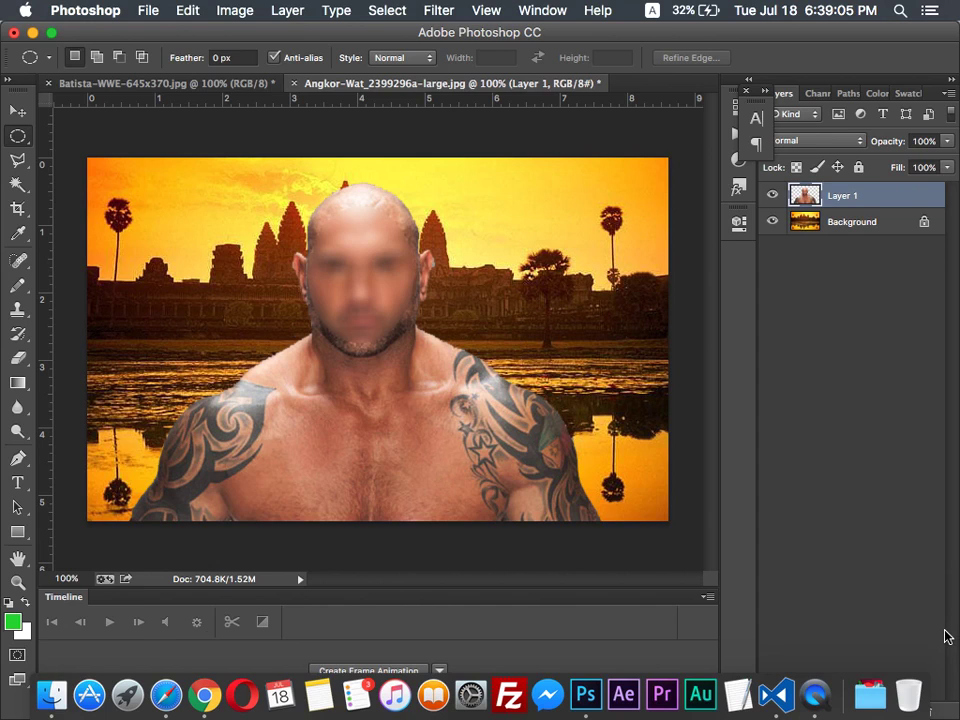
key("super+alt+z")
key("super+alt+z")
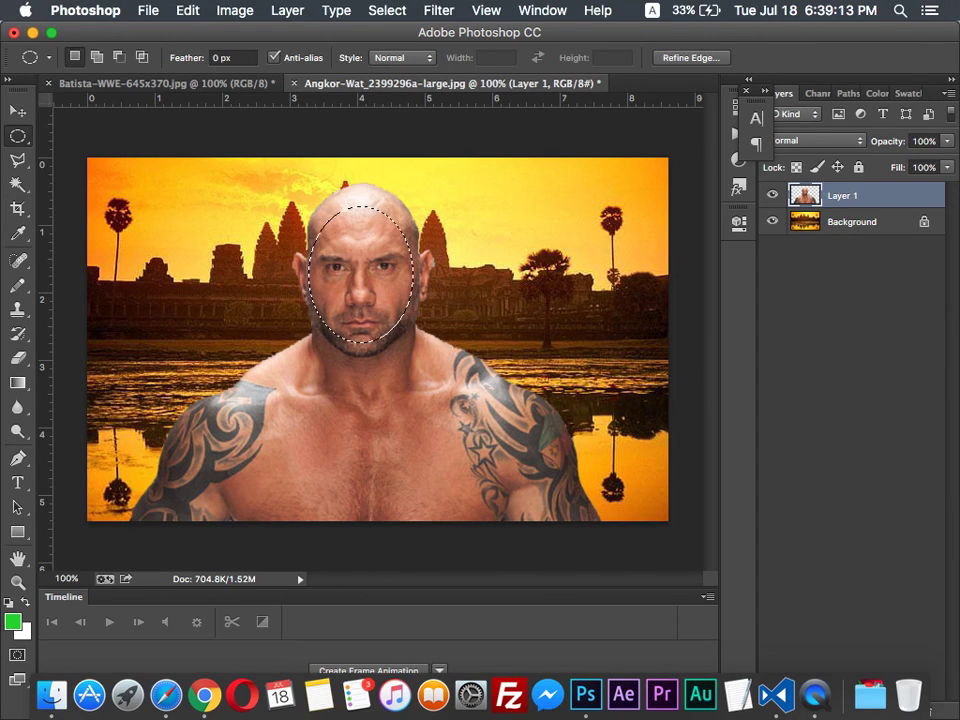
Reposition the elliptical selection slightly lower over Batista's face
key("shift+Down")
key("shift+Down")
key("Down")
key("Down")
key("Down")
key("Down")
key("Down")
key("Right")
key("Right")
key("Right")
key("Right")
key("Right")
left_click_drag(387, 297, 381, 278)
Try Box Blur at Radius 7 pixels within the repositioned face selection, deselect, and undo the deselection and blur
left_click(336, 10)
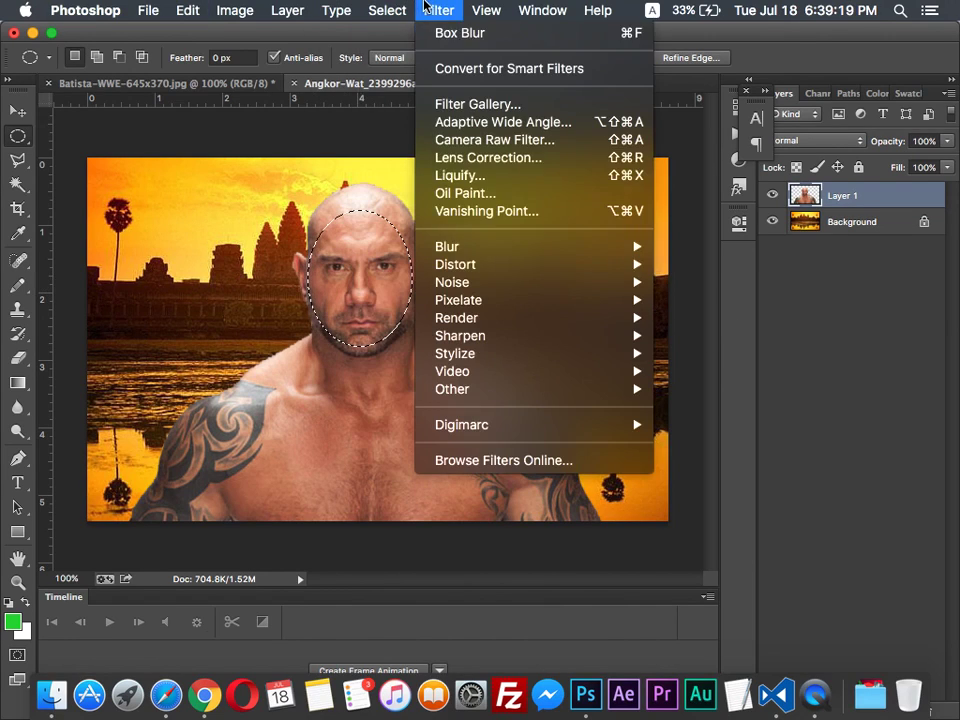
mouse_move(529, 240)
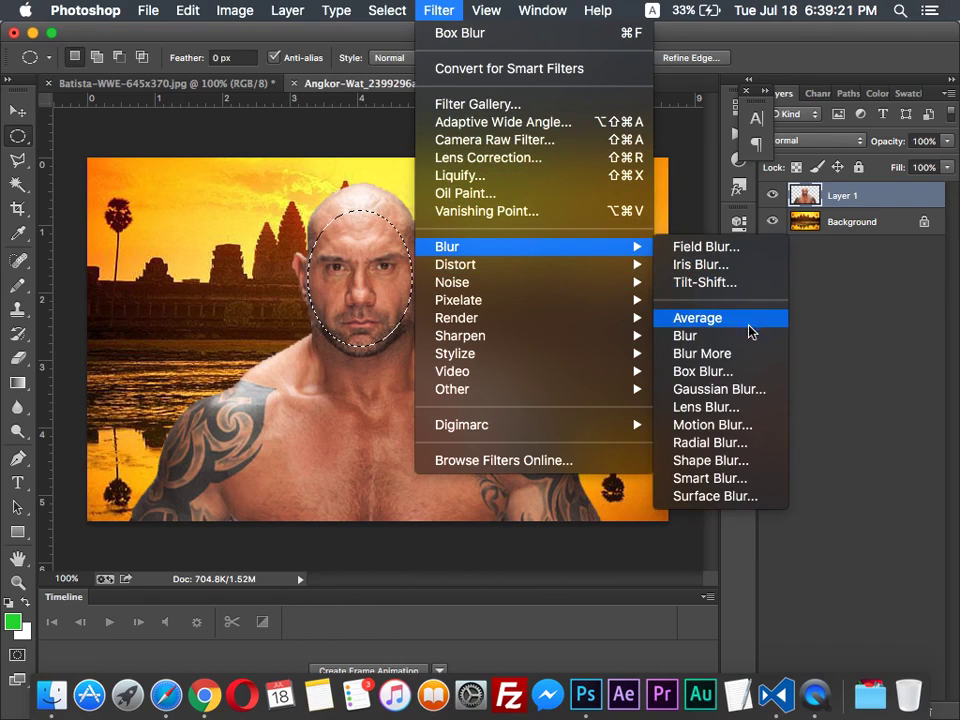
left_click(690, 370)
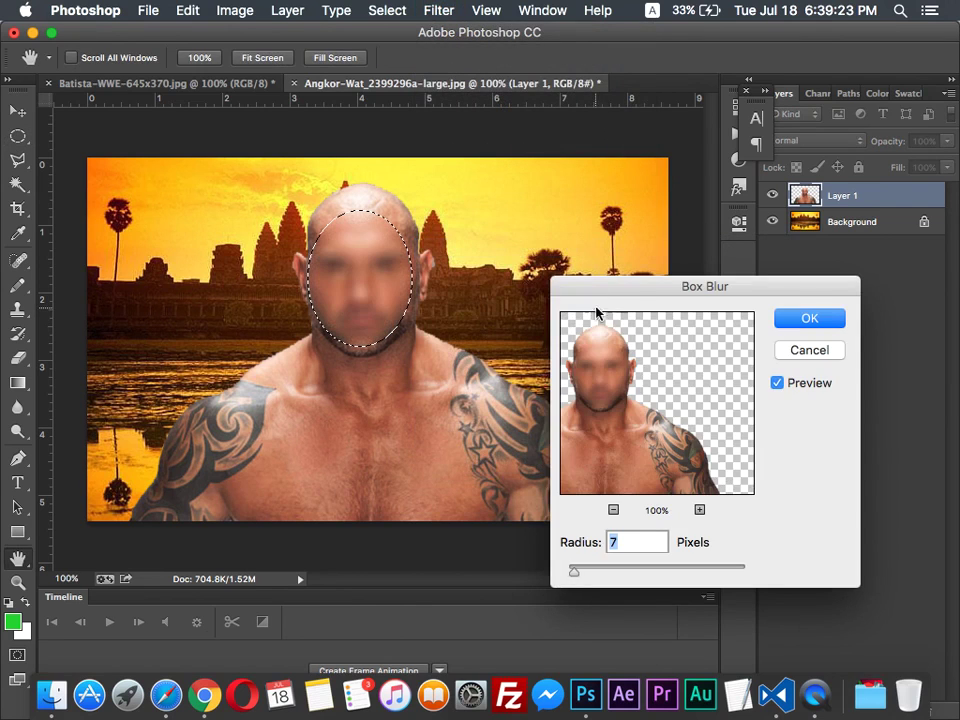
left_click(825, 330)
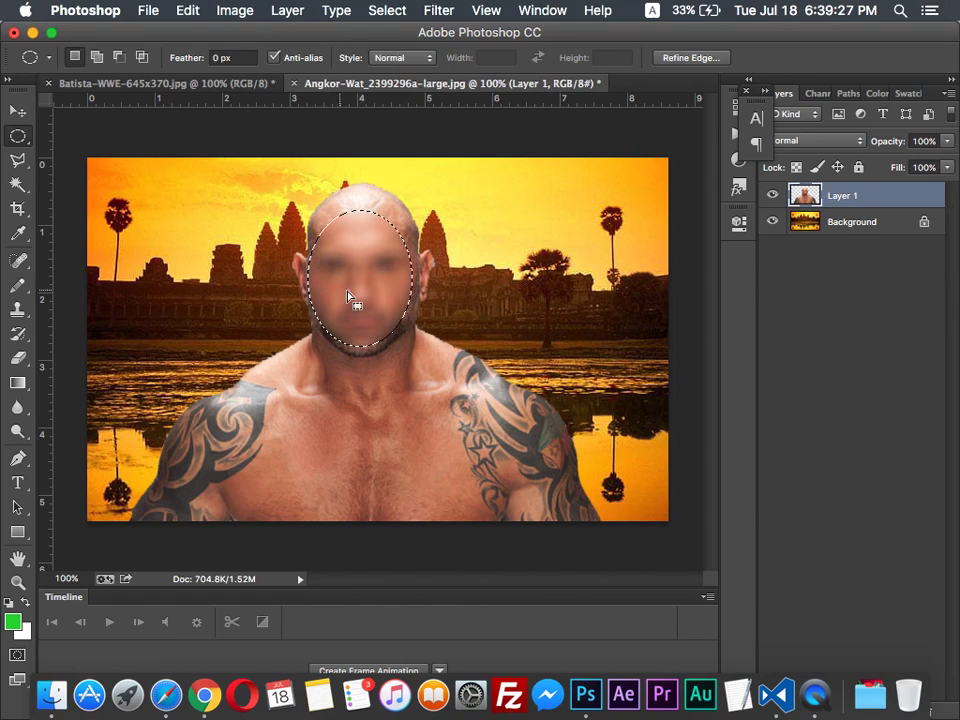
left_click(453, 285)
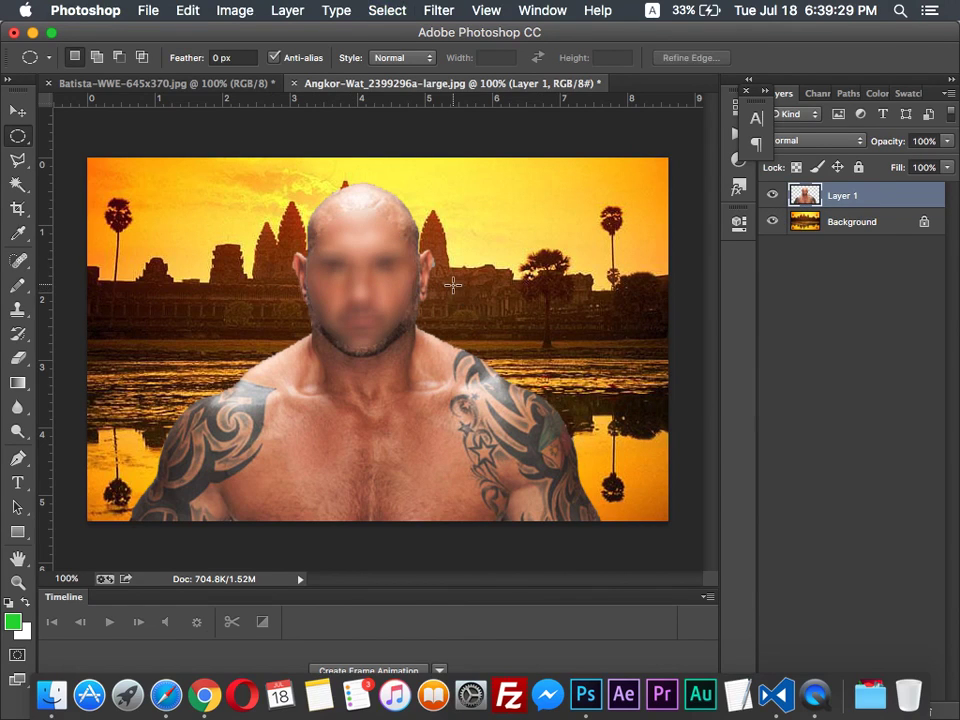
key("super+alt+z")
key("super+alt+z")
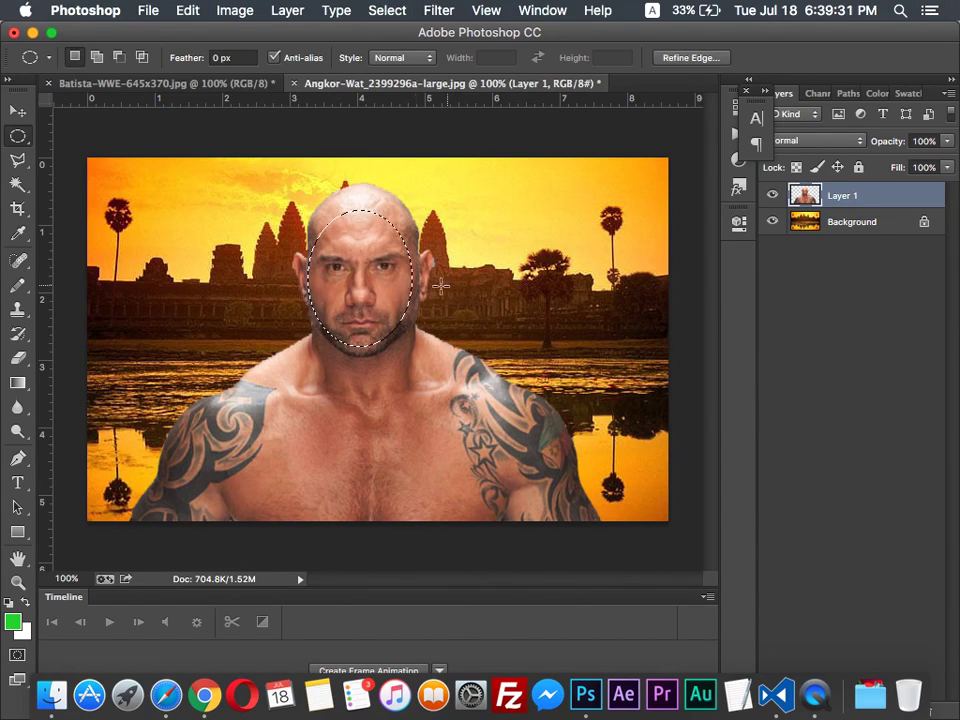
Copy the selected face onto its own new layer and hide Layer 1
right_click(374, 270)
left_click(415, 399)
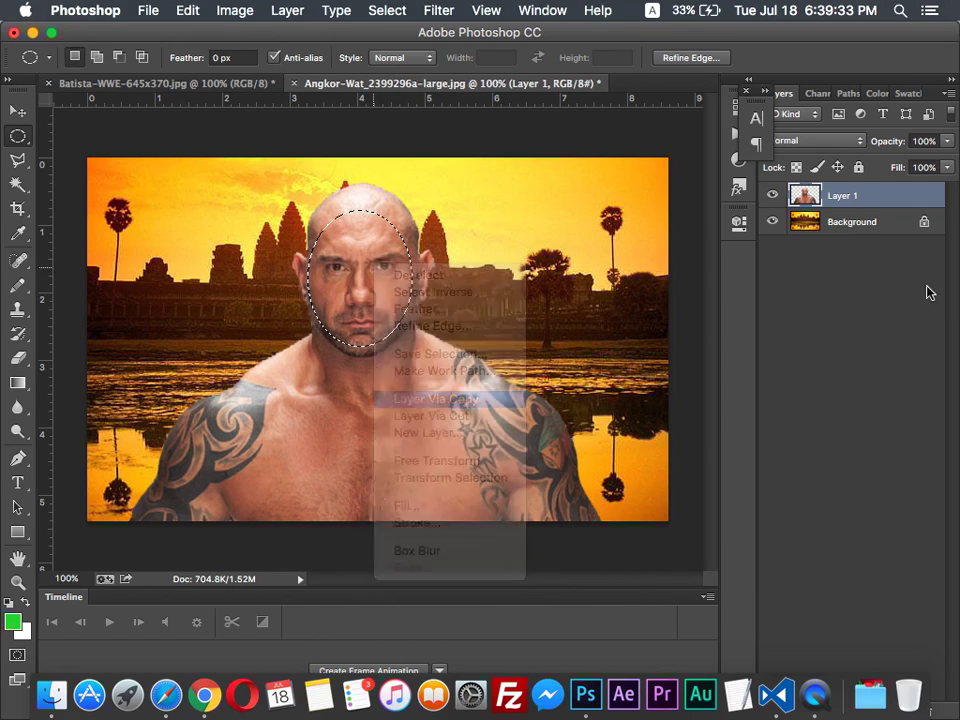
left_click(772, 221)
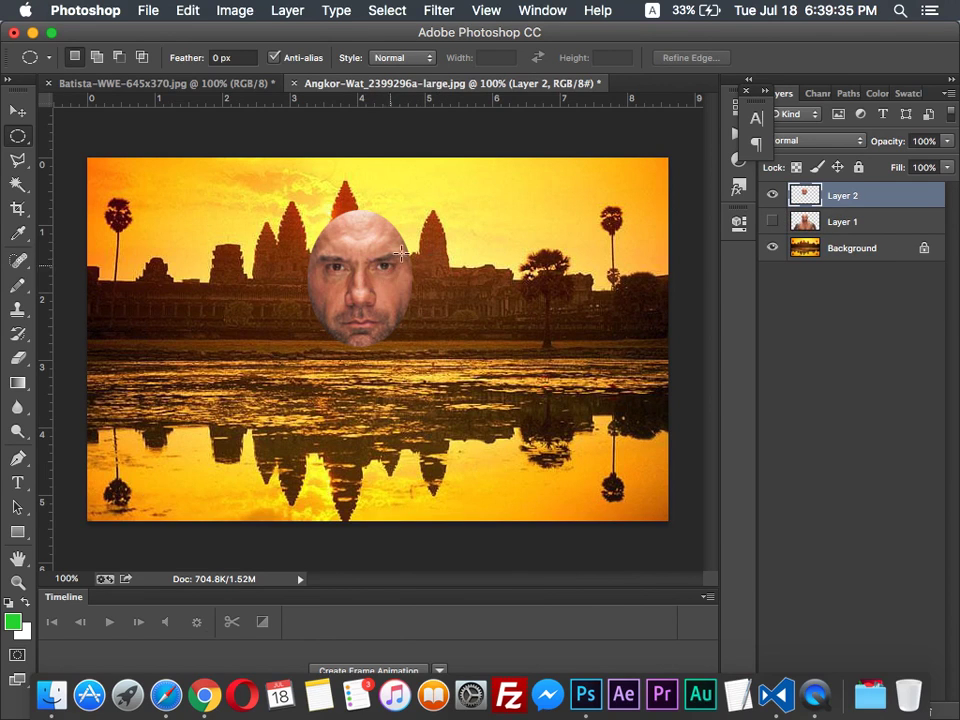
Apply a Box Blur to the copied face on Layer 2 and show Layer 1 again beneath it
left_click(440, 10)
mouse_move(506, 250)
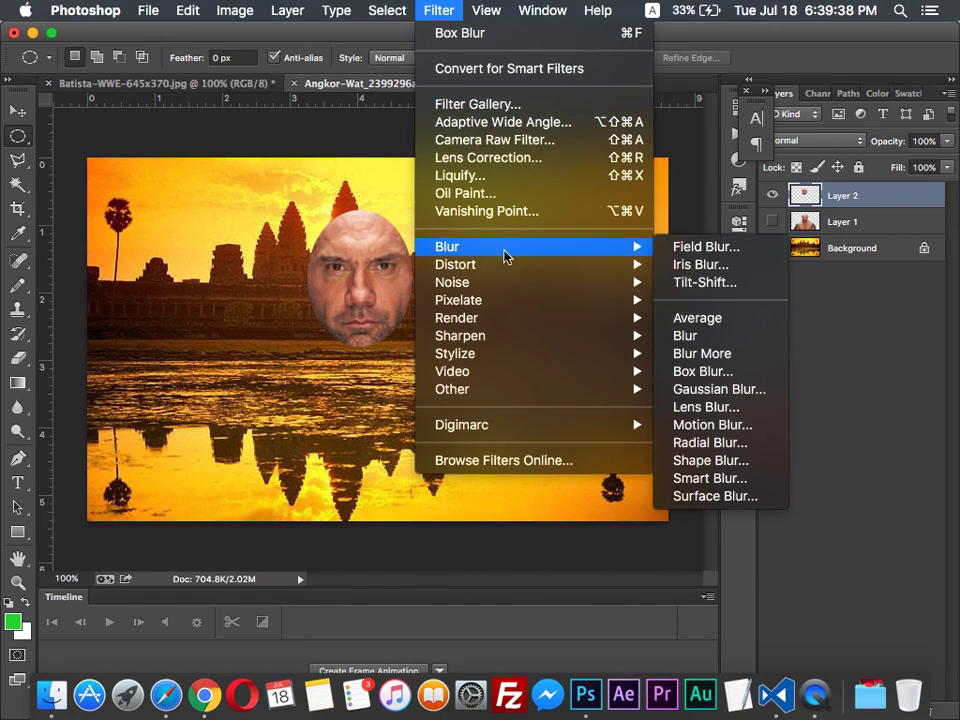
left_click(730, 372)
left_click(821, 326)
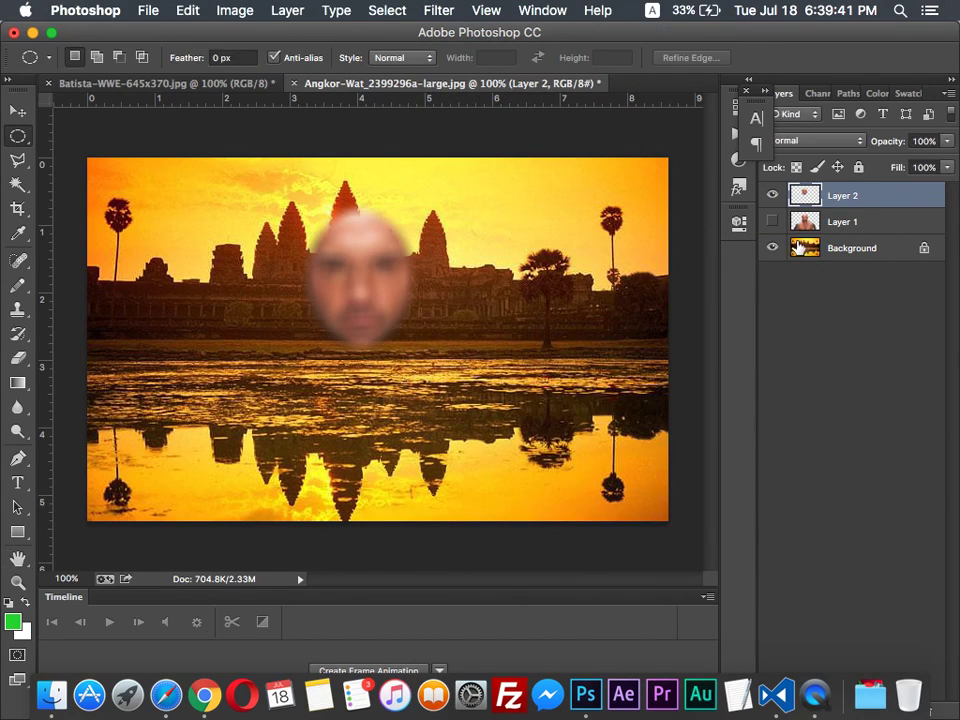
left_click(775, 223)
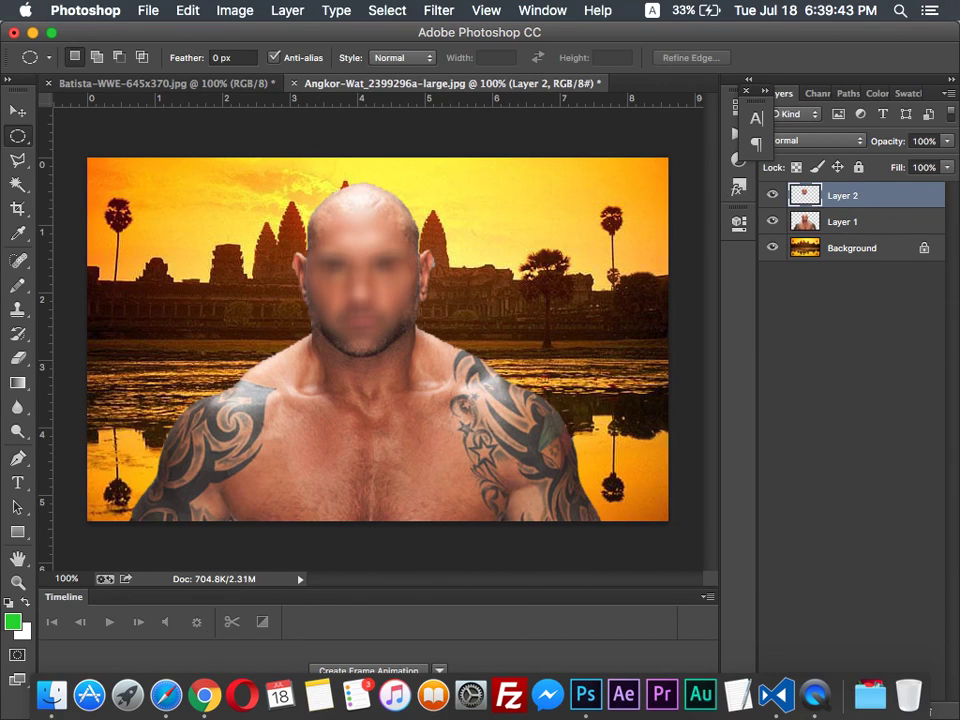
Move the blurred face layer slightly upward over Batista's head, and hide that layer
left_click(18, 110)
left_click_drag(400, 277, 370, 272)
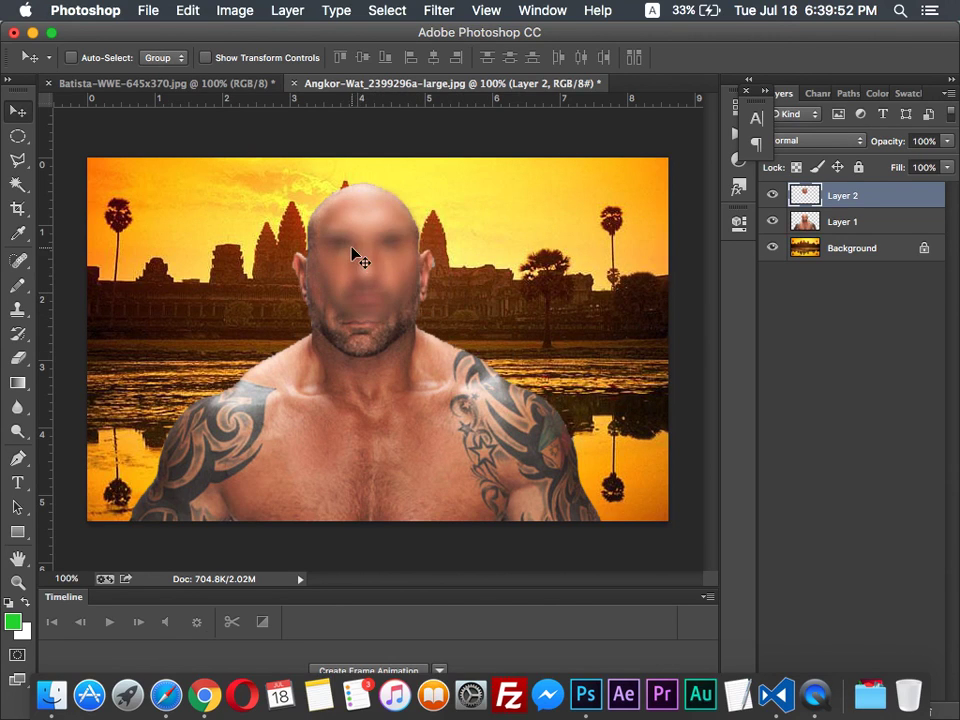
left_click(772, 195)
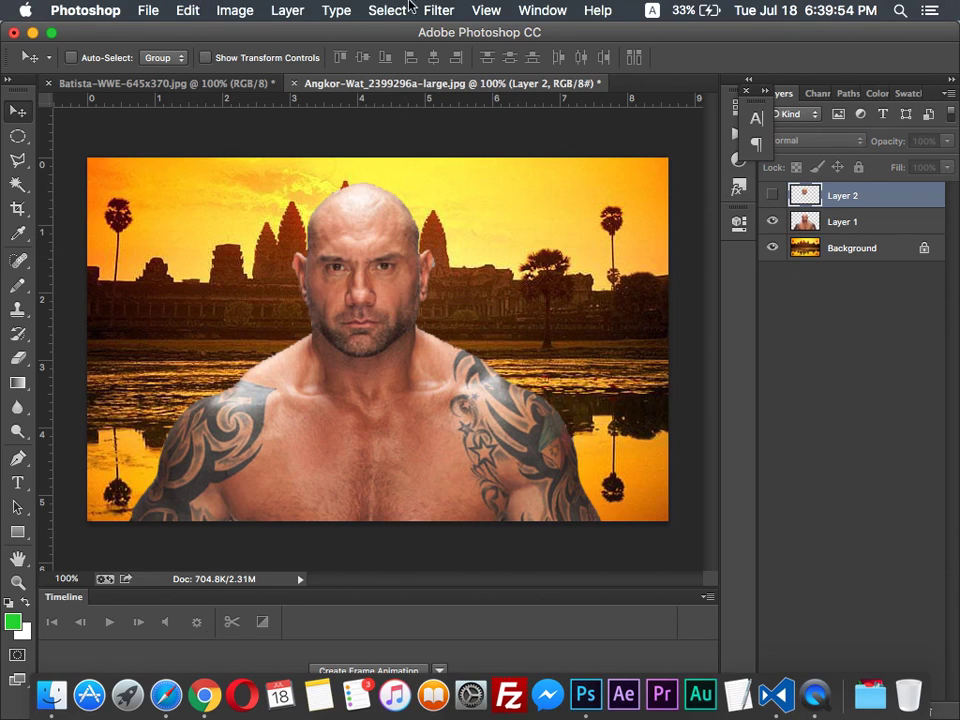
Try the Pixelate filter Facet on Batista's full cutout in Layer 1, and undo it
left_click(870, 226)
left_click(440, 8)
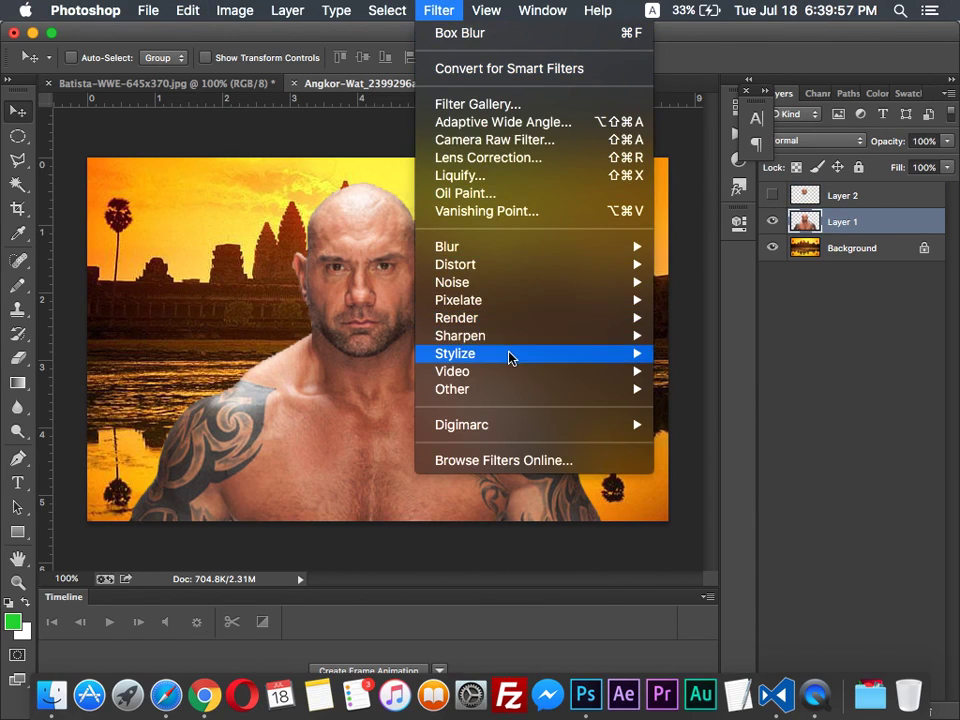
mouse_move(511, 320)
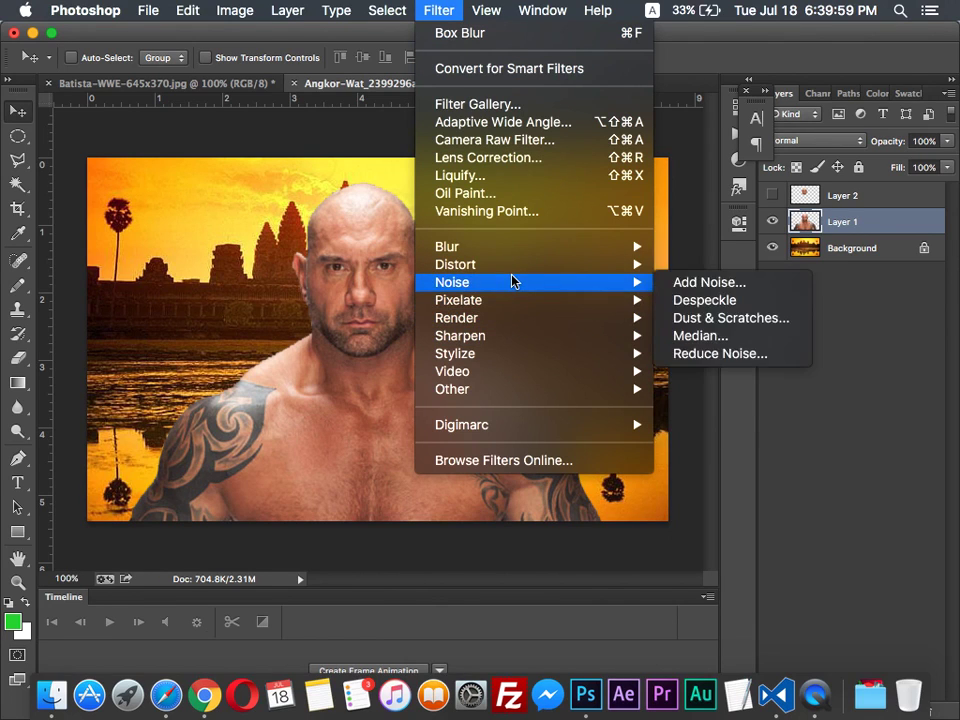
mouse_move(493, 388)
mouse_move(538, 374)
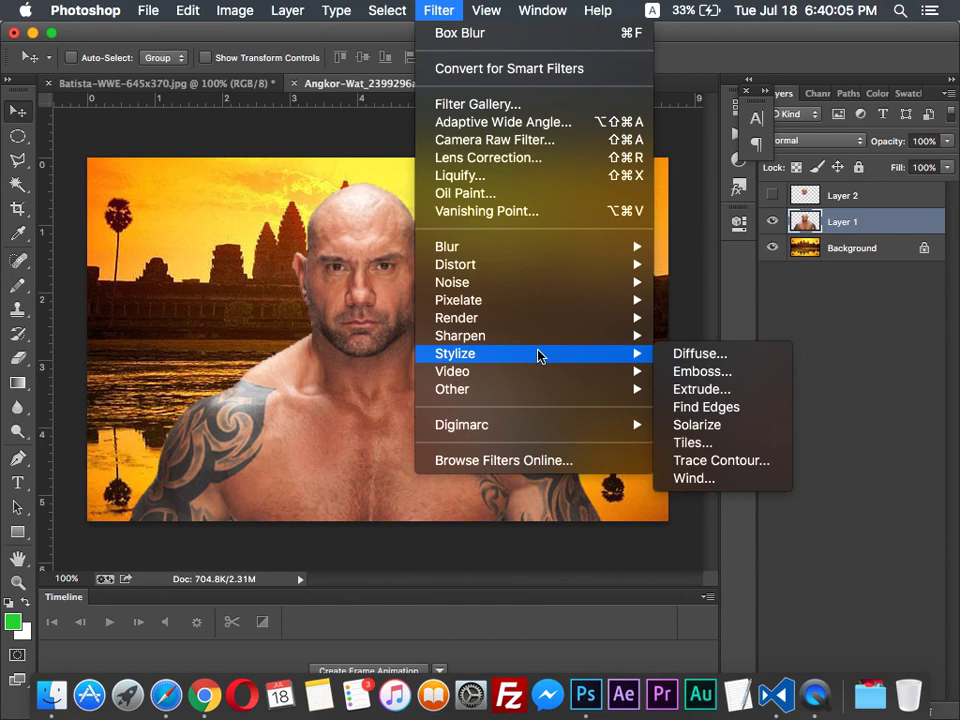
mouse_move(541, 331)
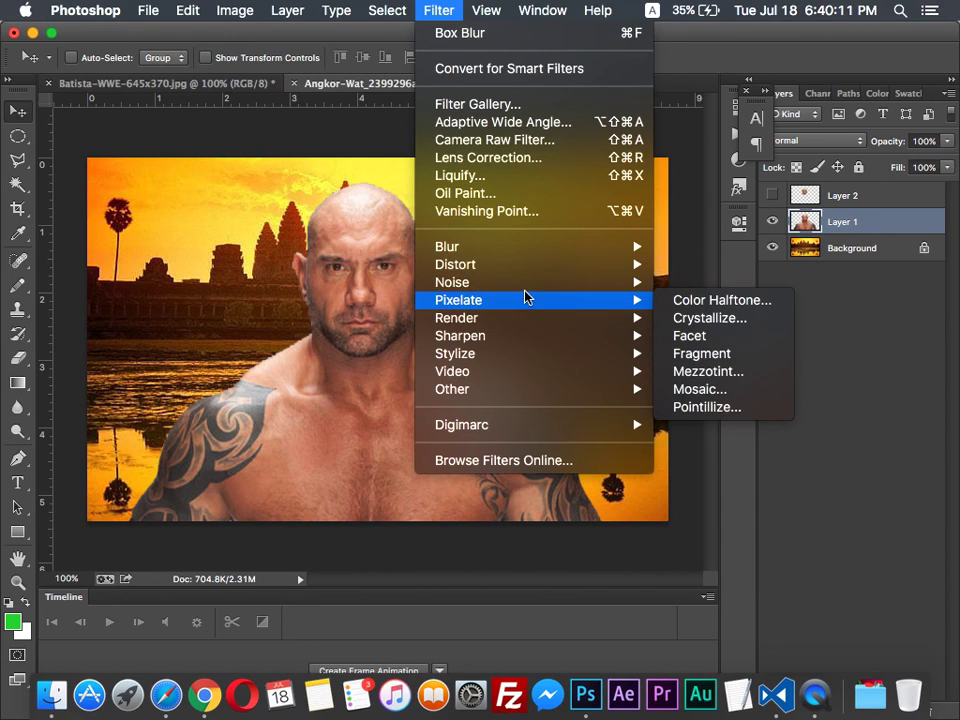
mouse_move(530, 284)
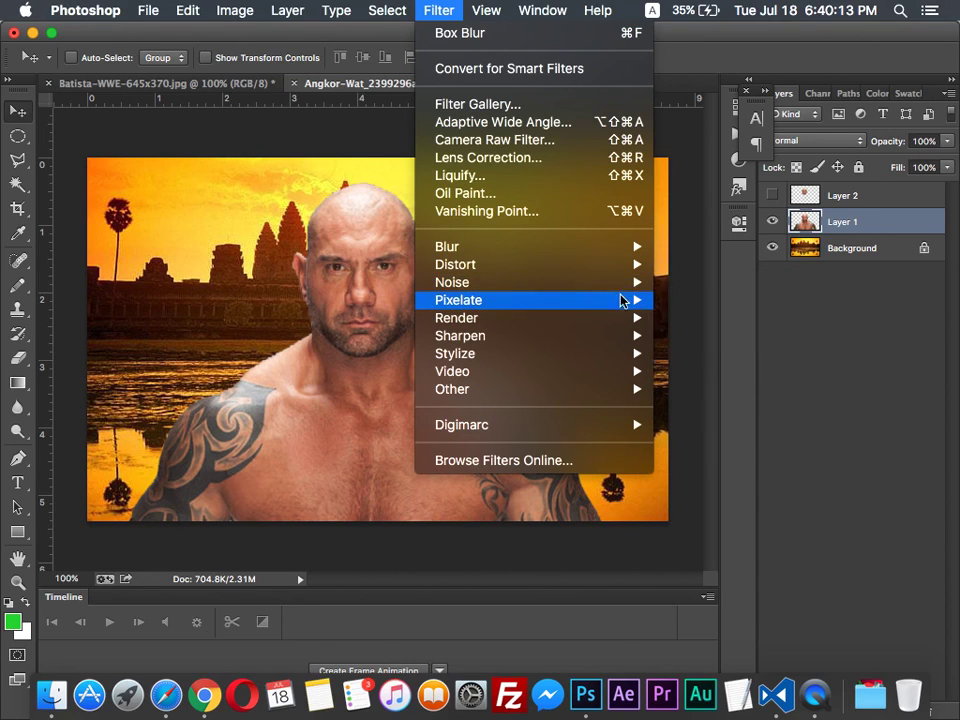
mouse_move(624, 300)
left_click(716, 335)
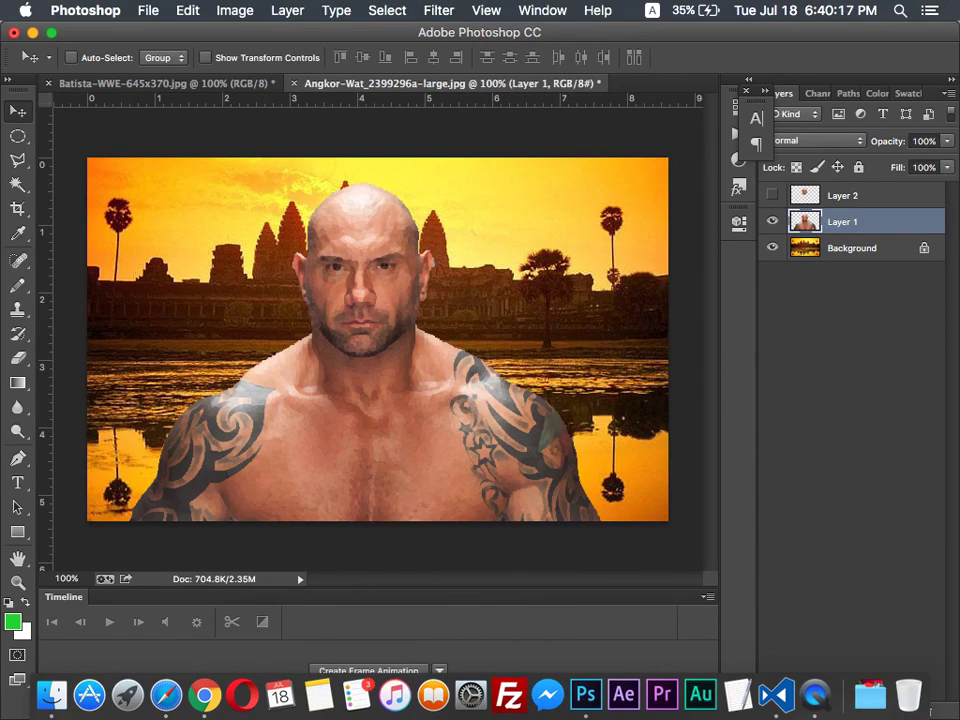
key("ctrl+Up")
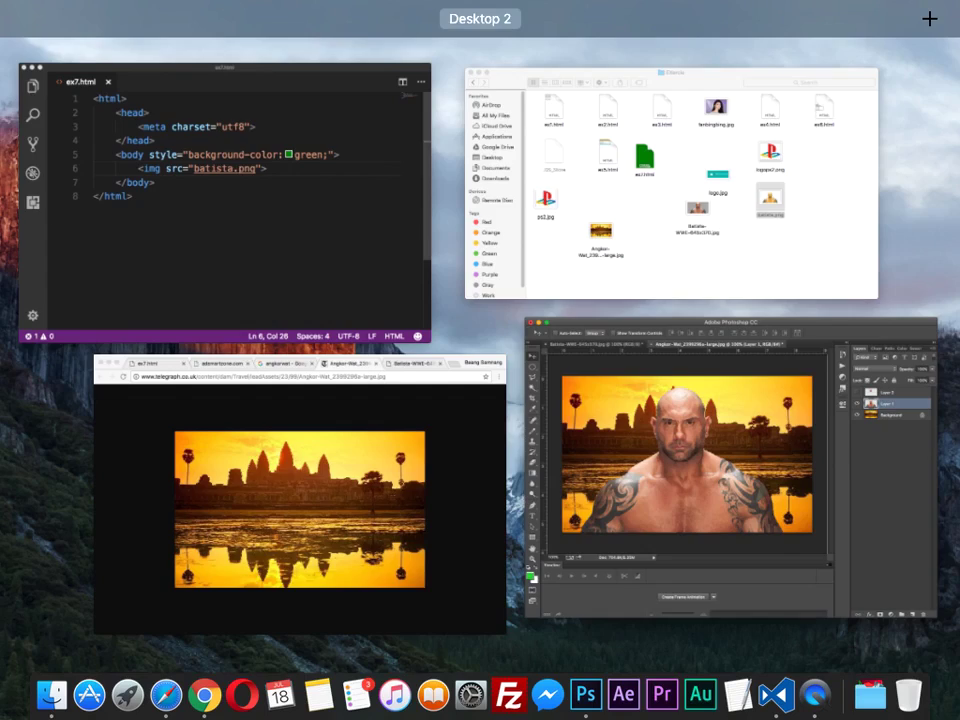
key("ctrl+Up")
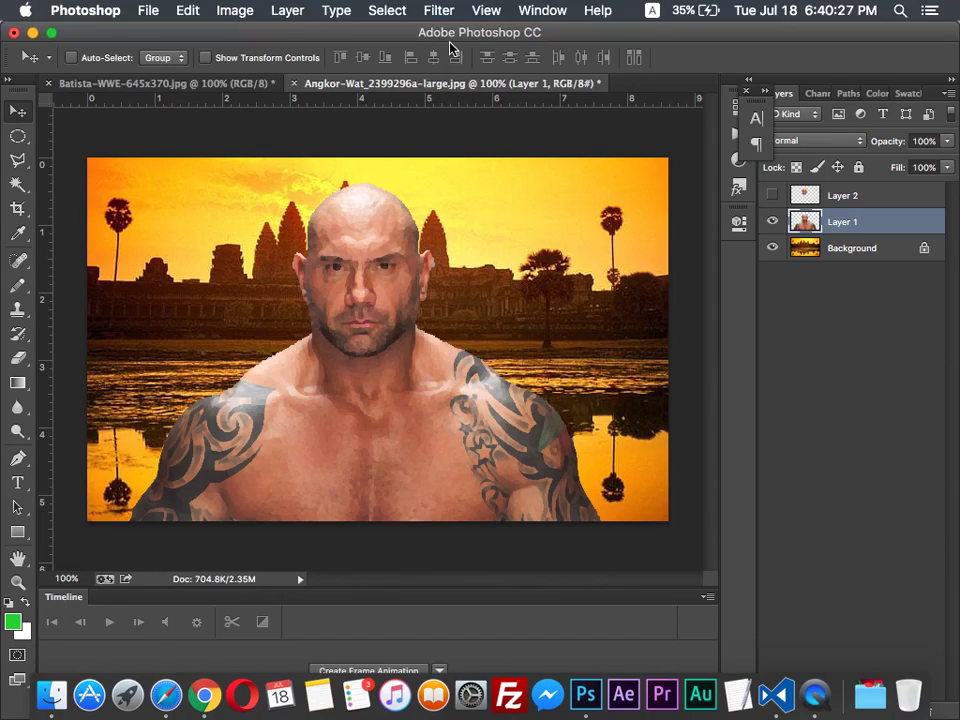
left_click_drag(364, 36, 360, 5)
key("alt+bracketright")
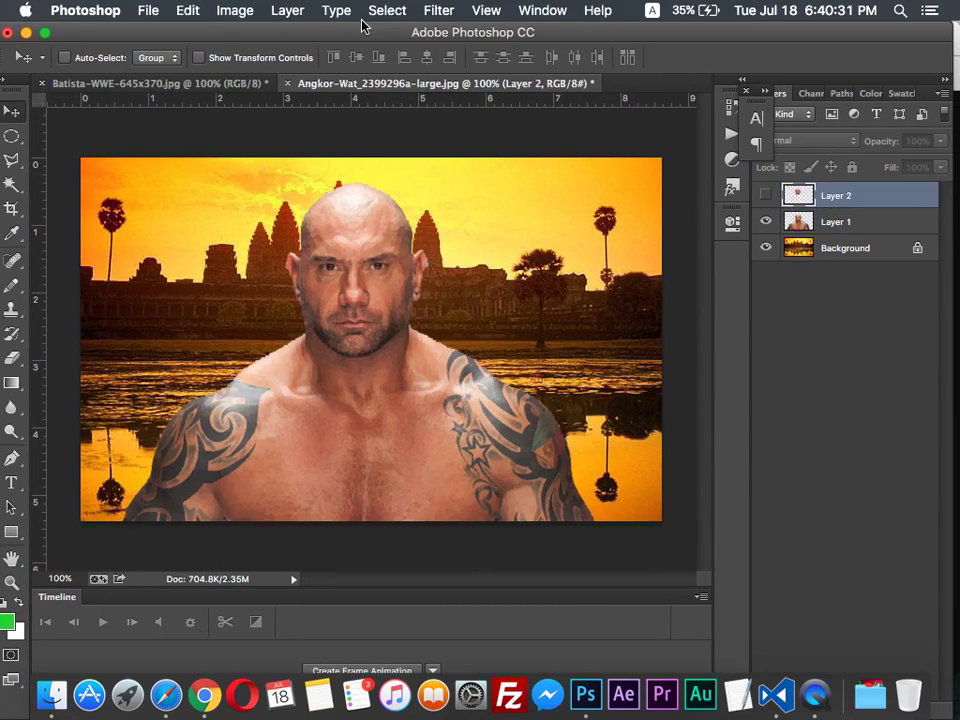
Call up the Stylize filter Wind for Layer 1 and reduce its preview zoom to 50%
left_click(438, 10)
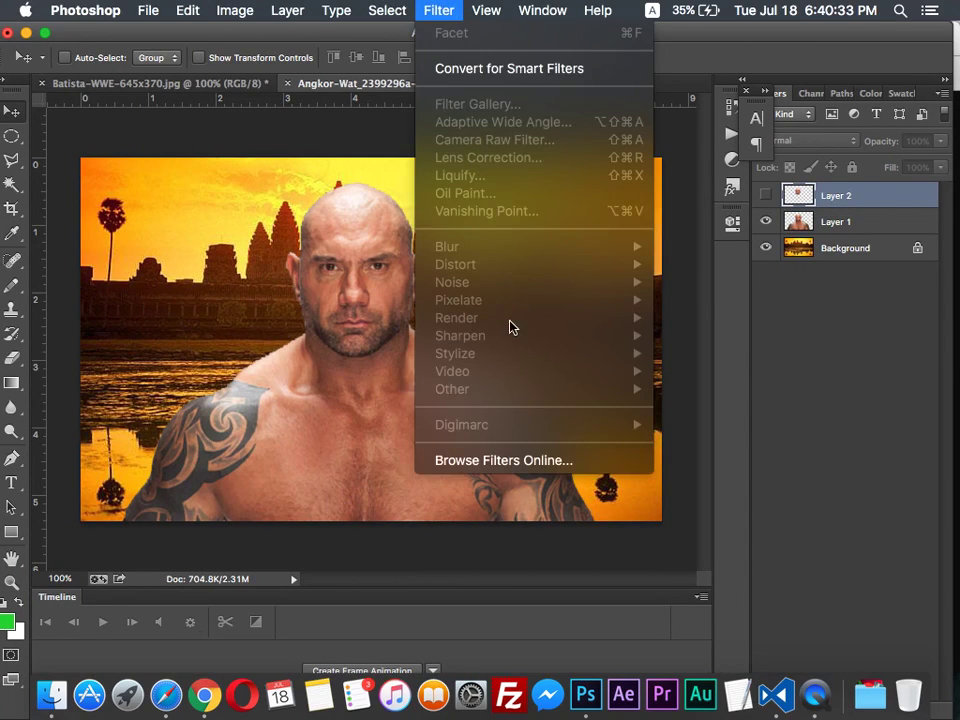
left_click(857, 223)
left_click(857, 222)
left_click(438, 10)
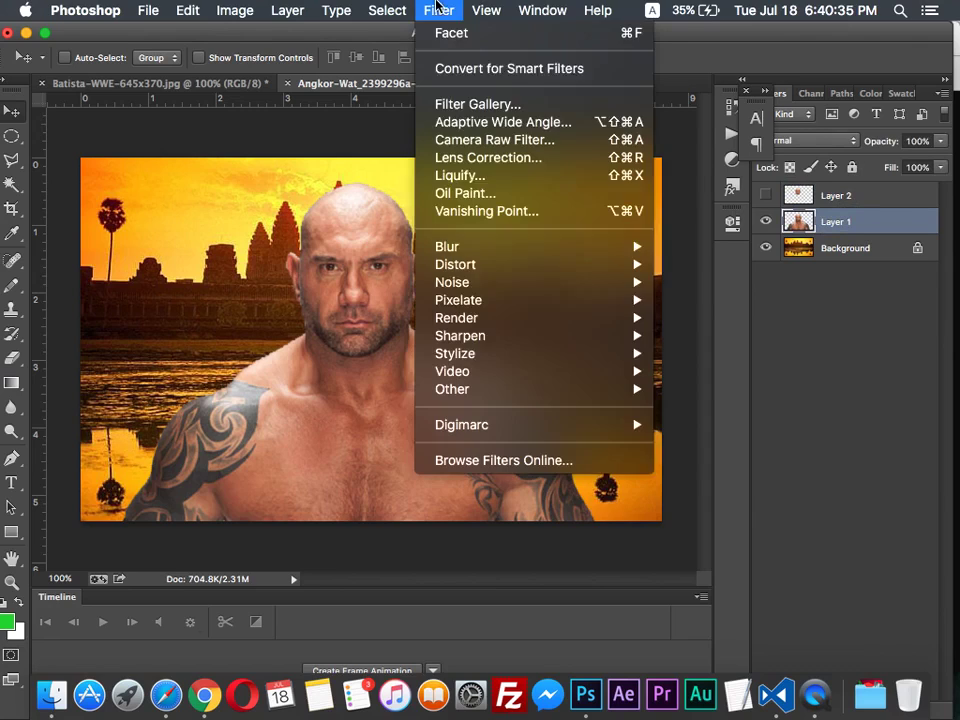
mouse_move(507, 358)
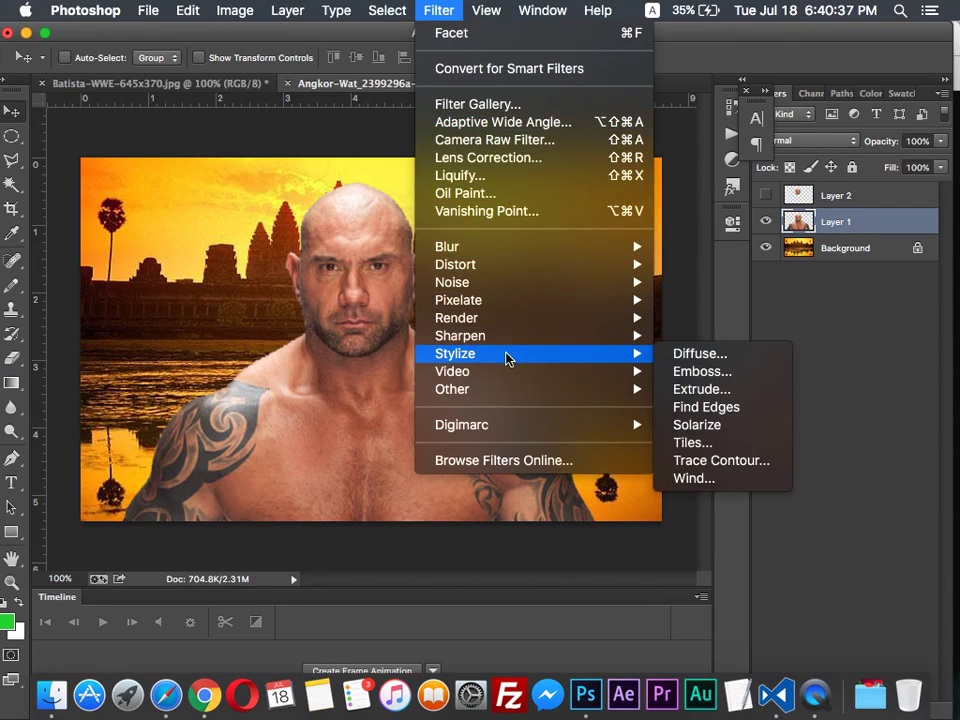
left_click(717, 479)
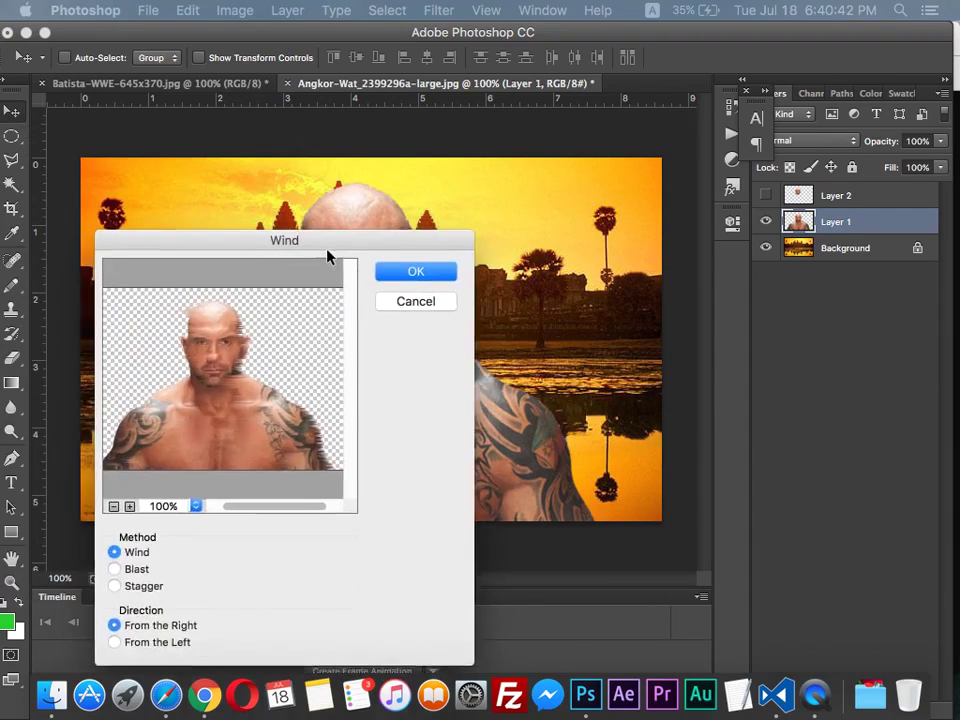
left_click_drag(328, 248, 789, 195)
left_click(671, 430, "alt")
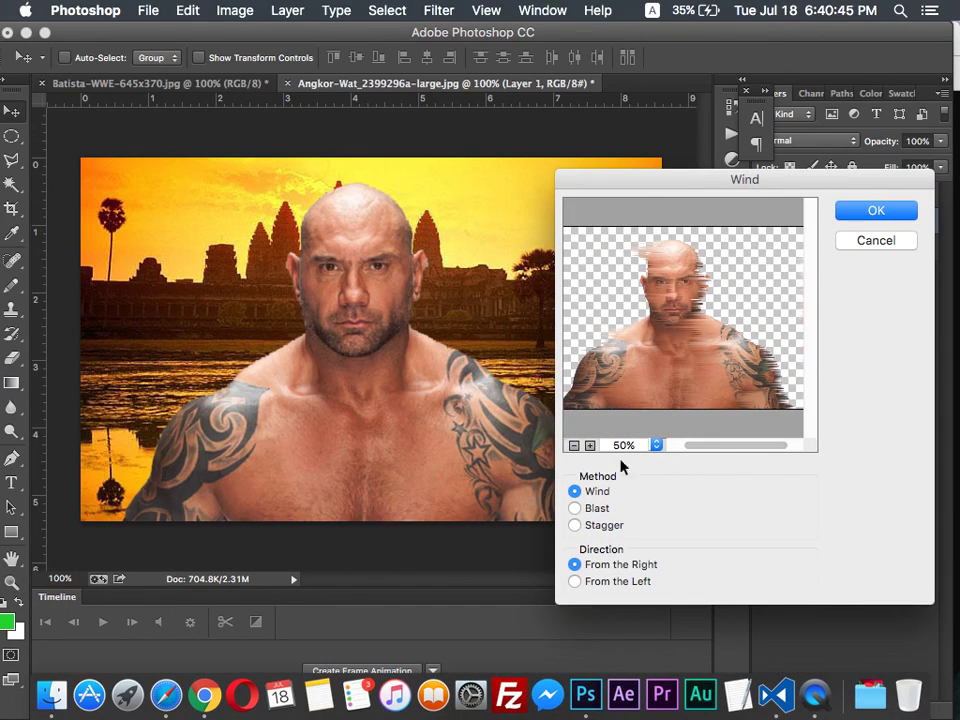
Try the Wind filter's Blast method, change the direction to From the Left, and switch the method to Stagger
left_click(574, 508)
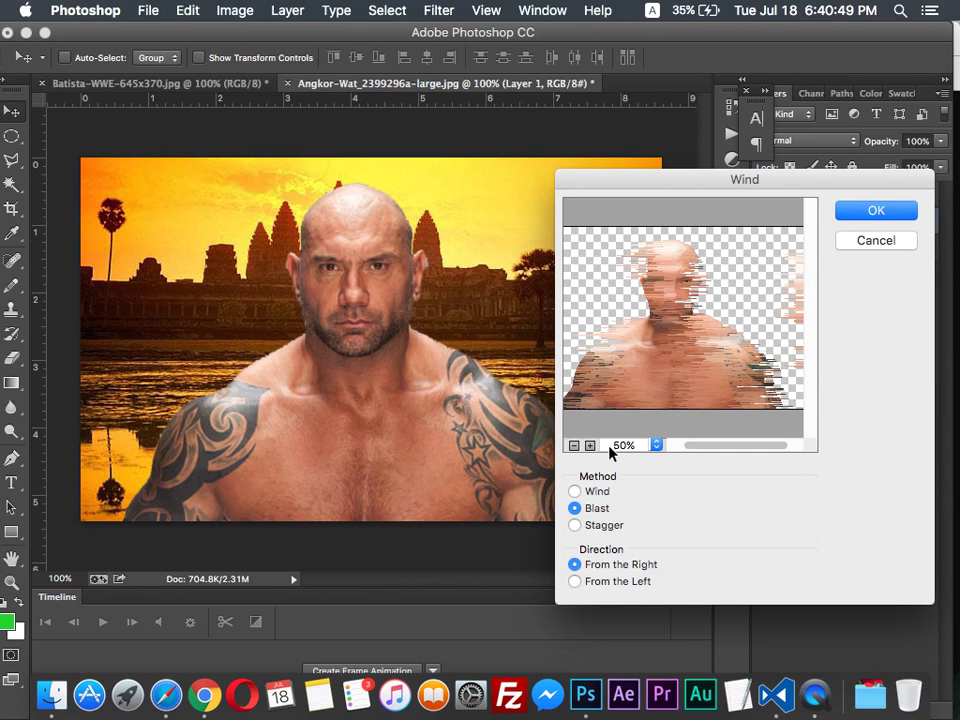
left_click(577, 583)
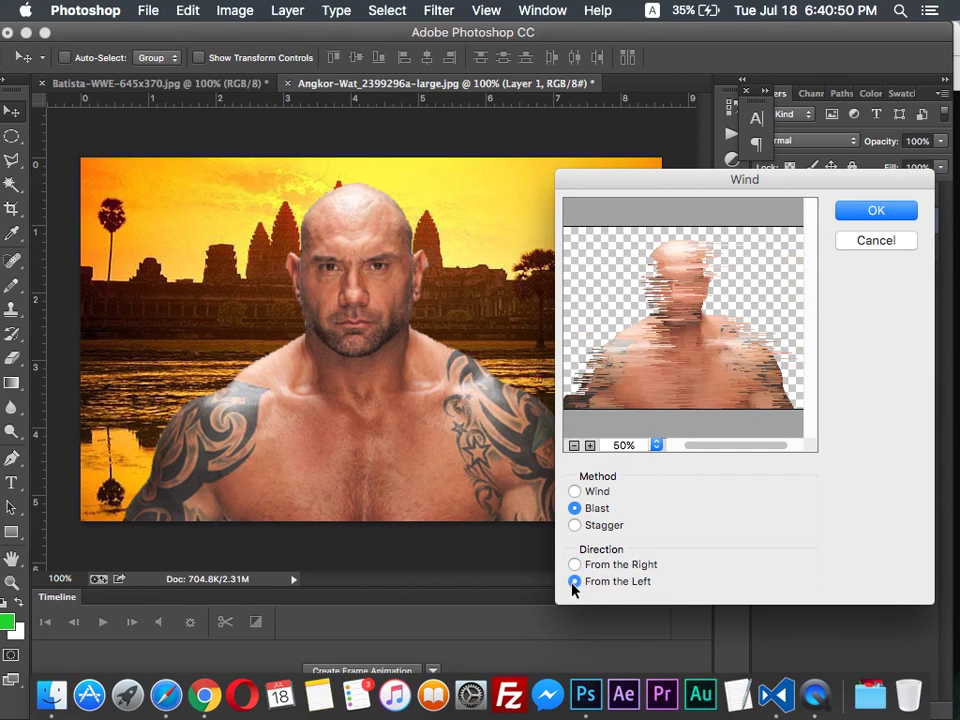
left_click(575, 527)
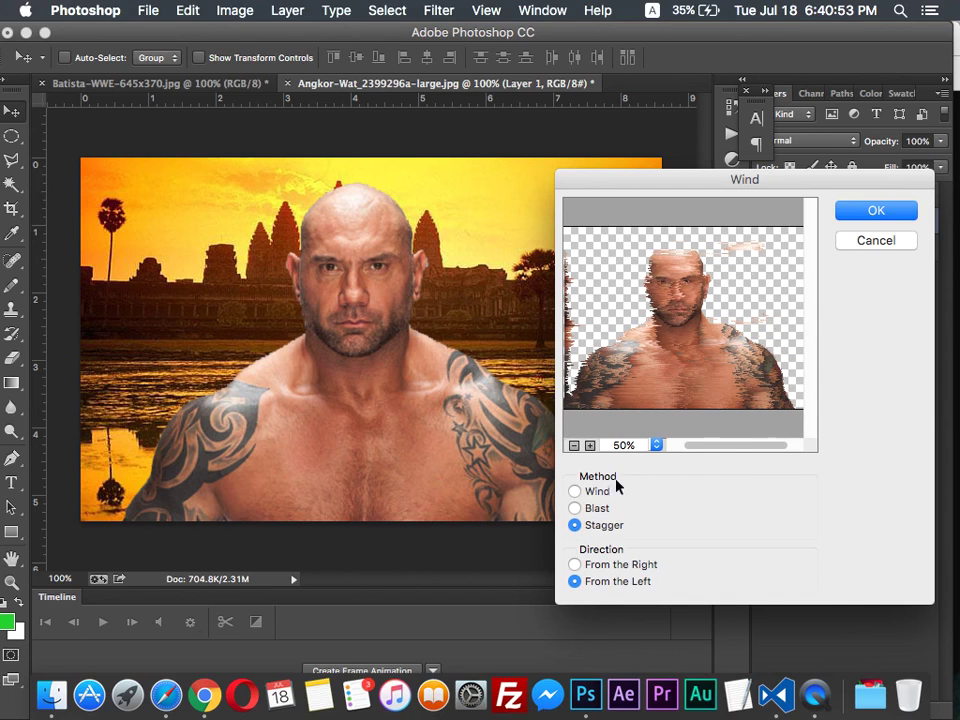
left_click_drag(729, 449, 694, 452)
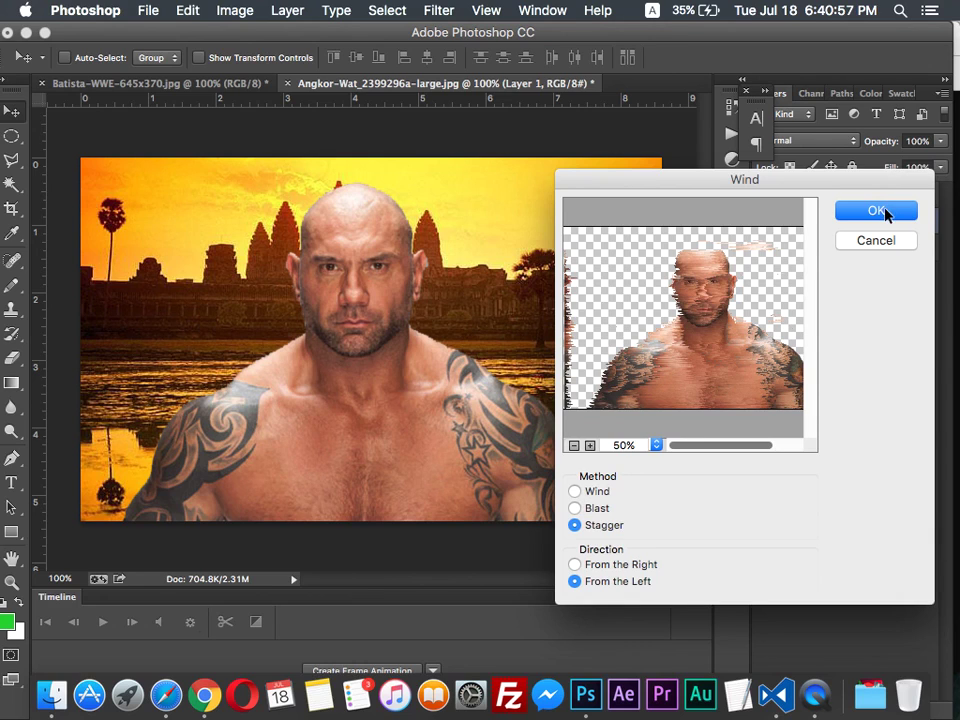
Try to quit Photoshop while the Wind filter dialog is open, and try to cancel the dialog
left_click_drag(671, 182, 300, 208)
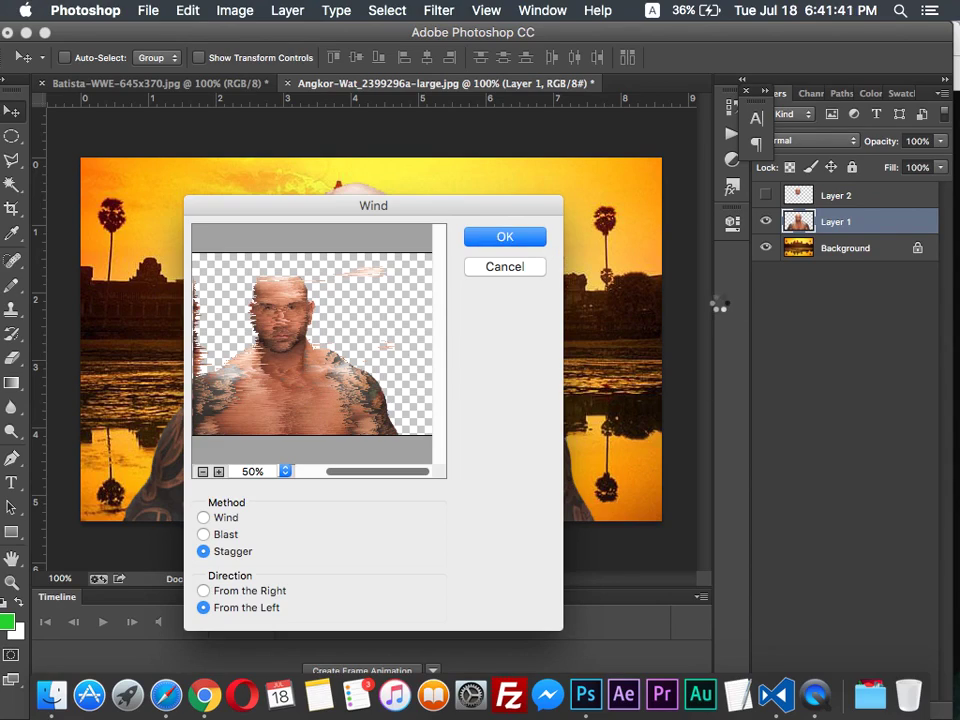
key("ctrl+Up")
left_click(617, 349)
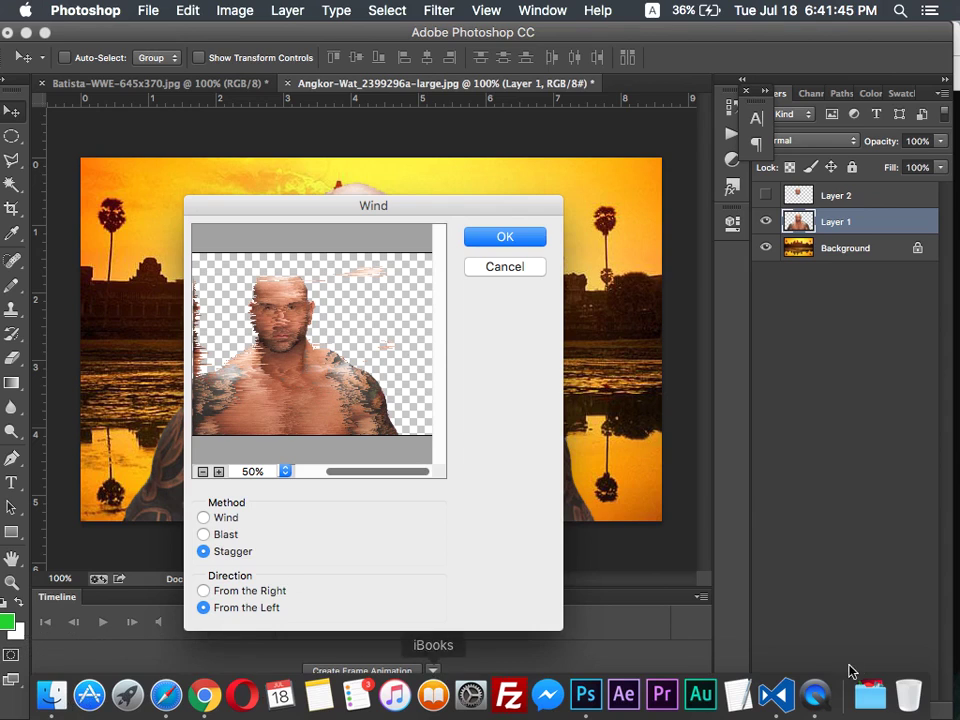
right_click(586, 693)
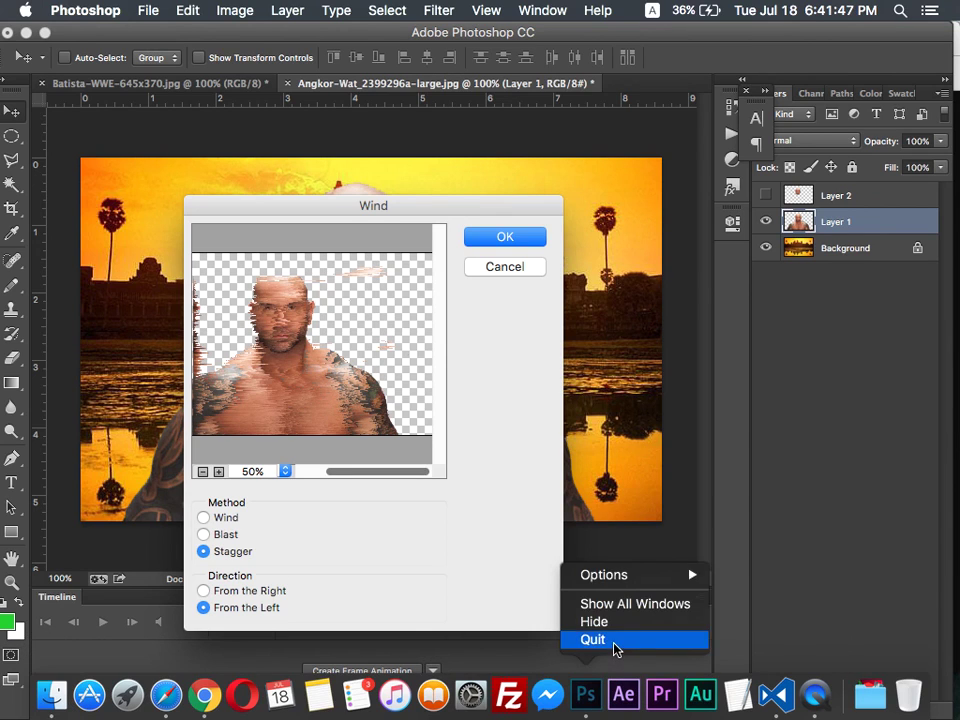
left_click(614, 642)
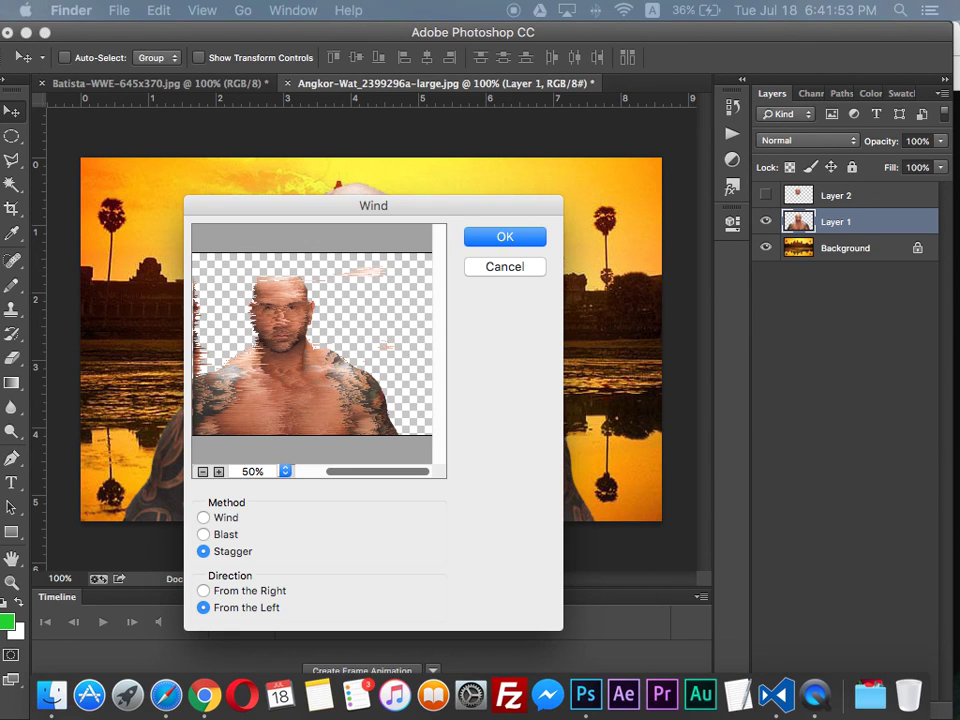
left_click(24, 9)
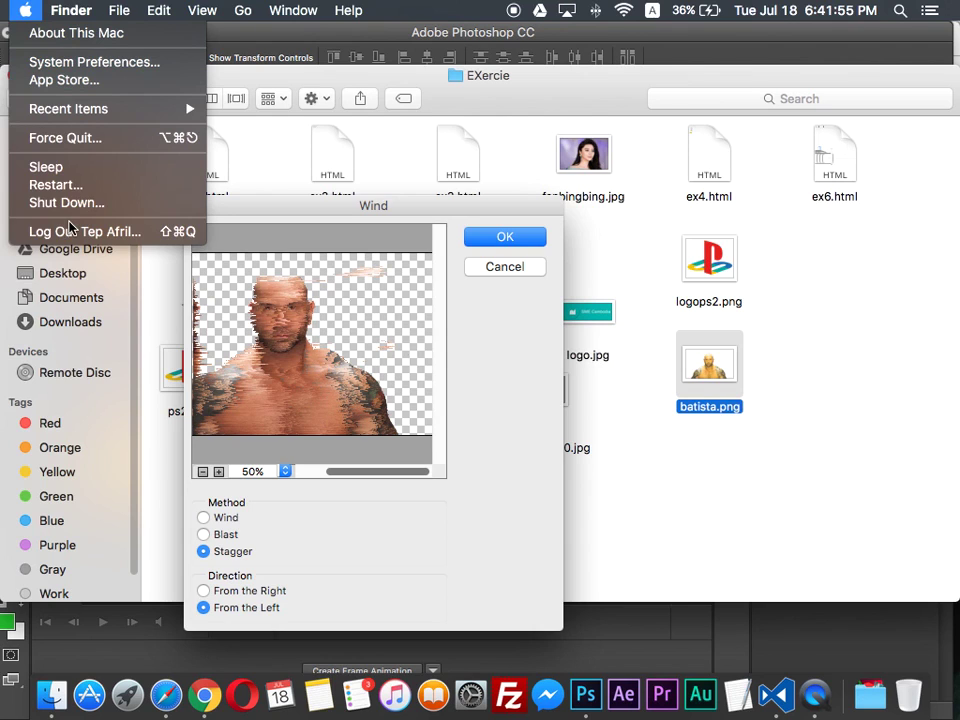
left_click(508, 267)
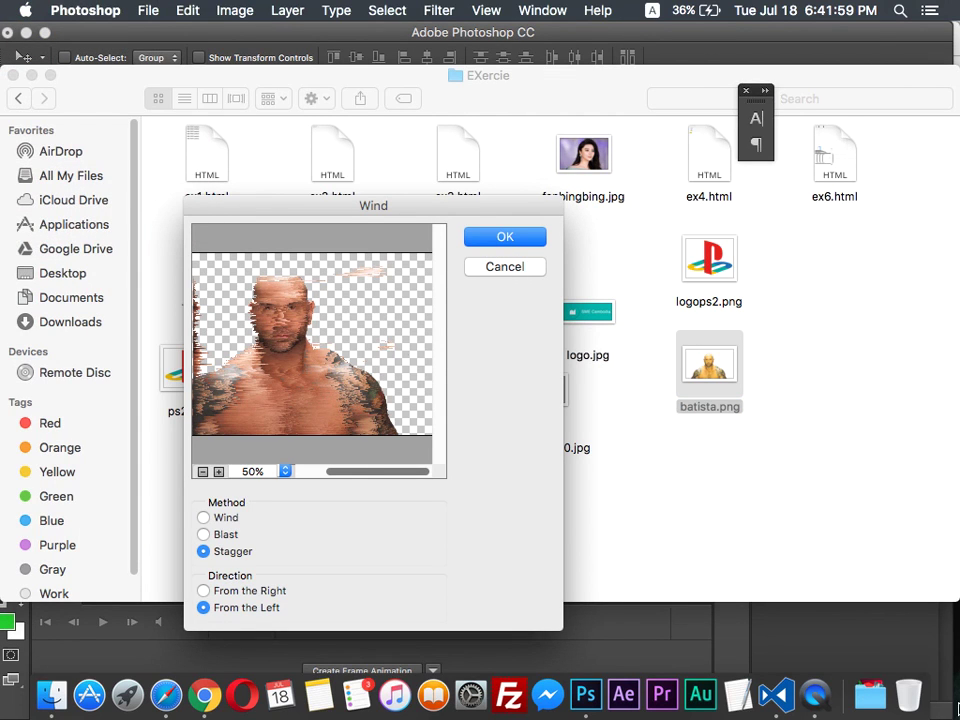
Leave the stuck Wind dialog by switching to the EXercie folder in Finder, and start Photoshop again
key("ctrl+Up")
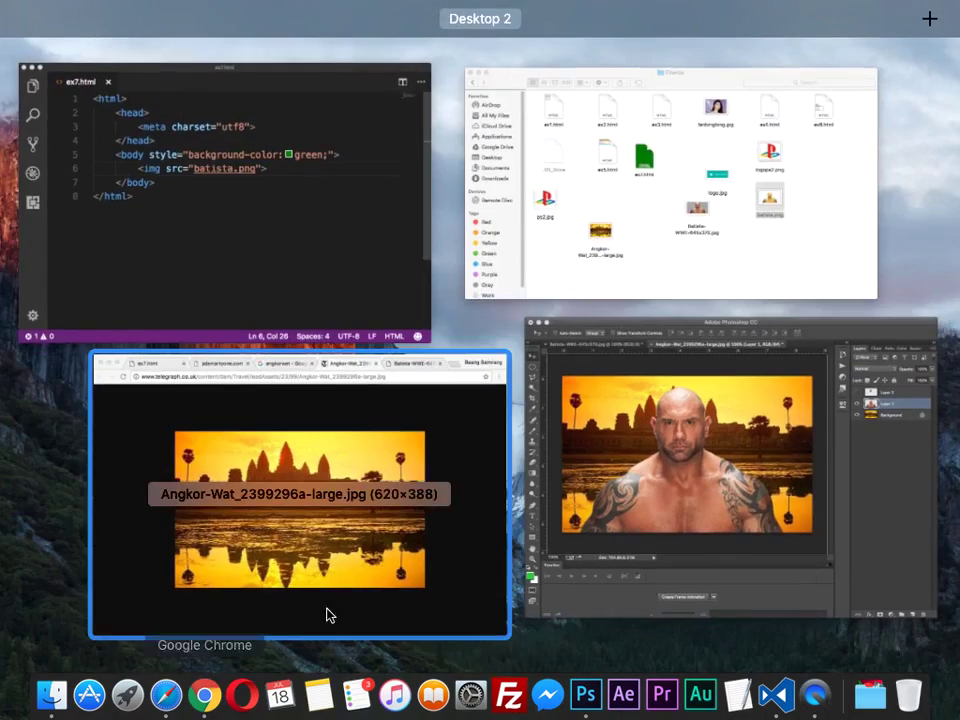
left_click(52, 695)
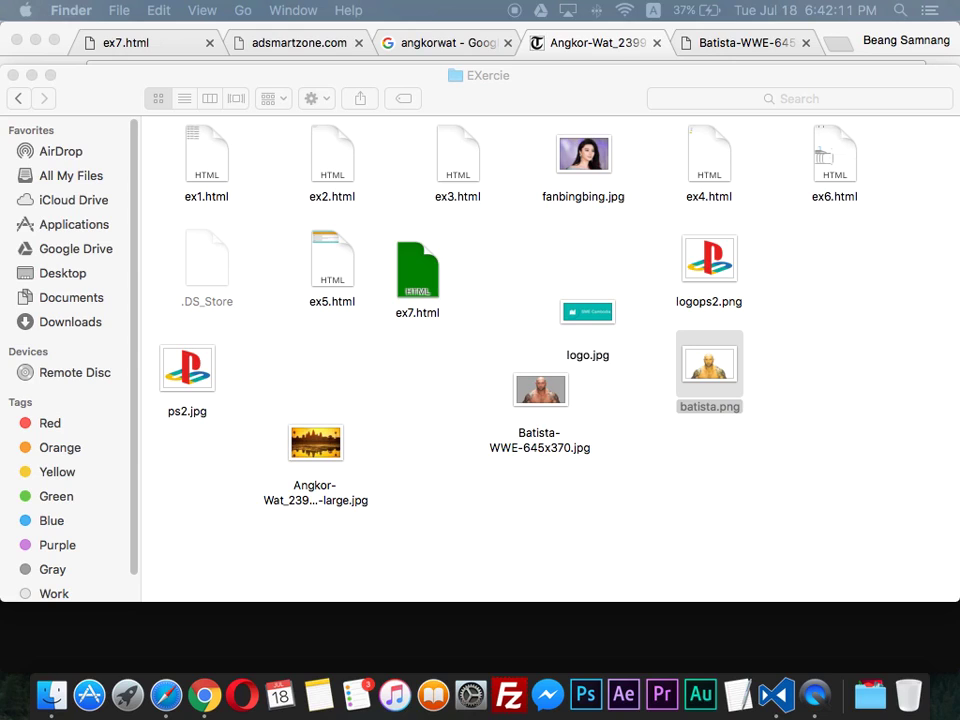
left_click(578, 668)
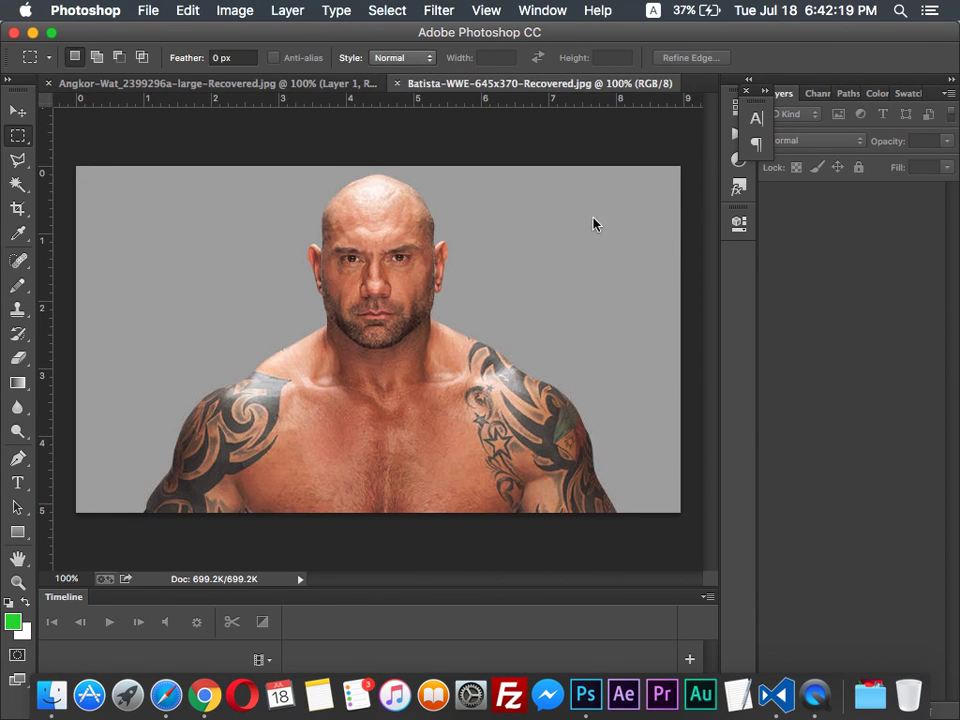
Try the Render filter Clouds on the Background layer of the recovered Batista-WWE-645x370 image, and undo it
left_click(434, 10)
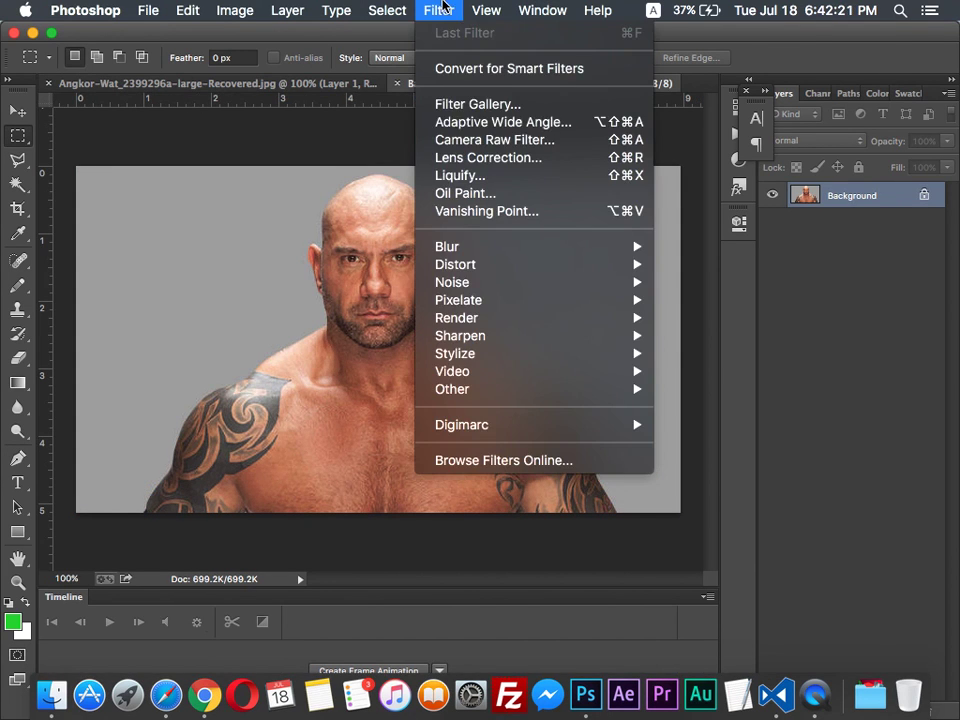
mouse_move(478, 299)
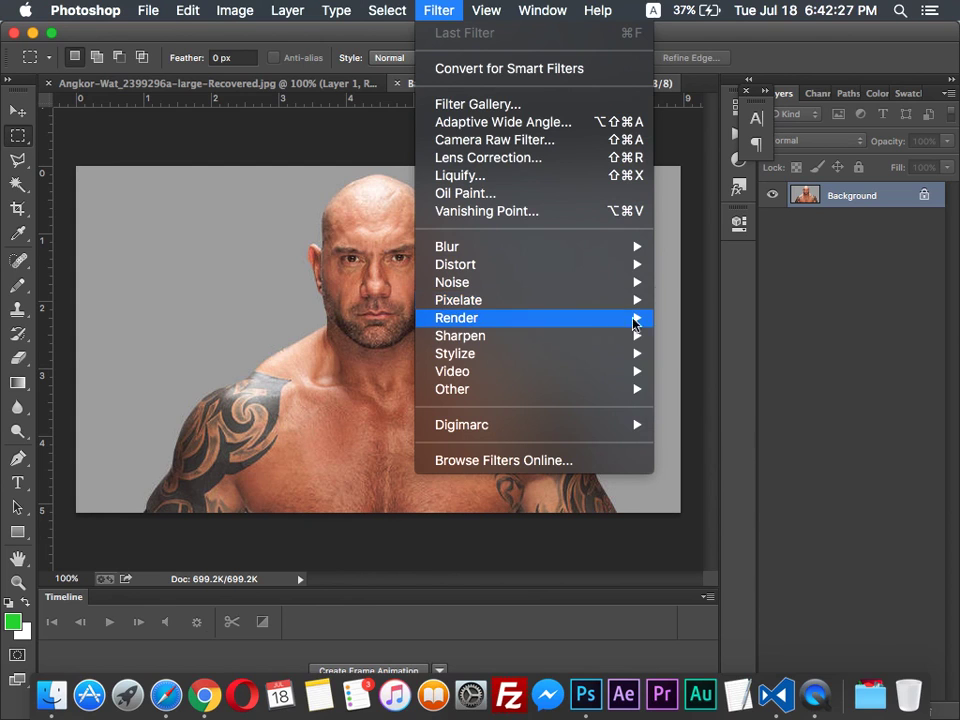
mouse_move(594, 326)
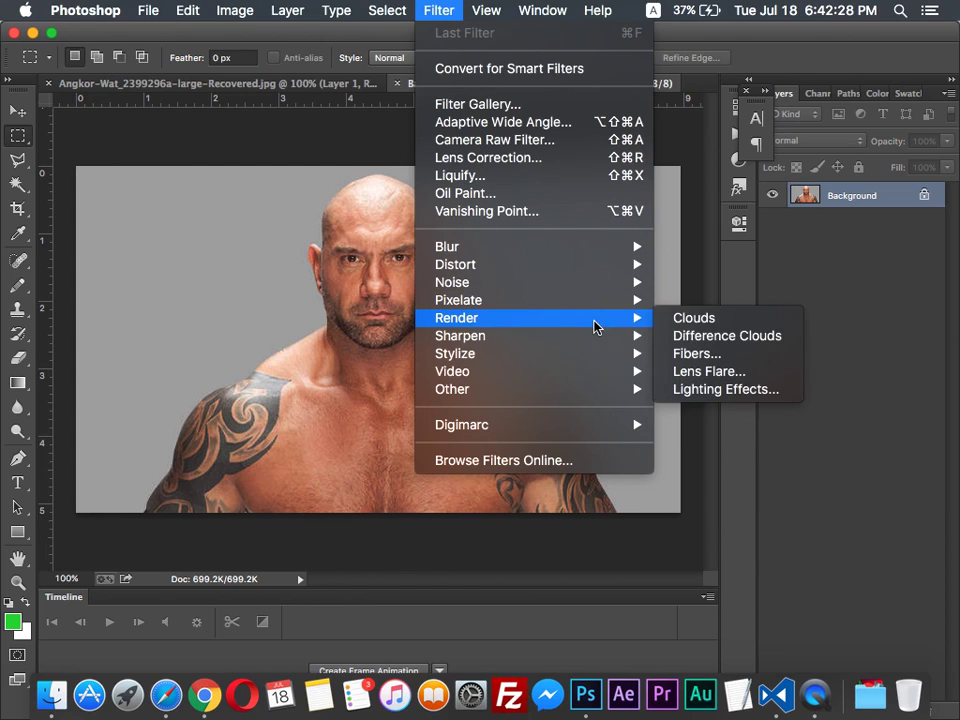
left_click(748, 319)
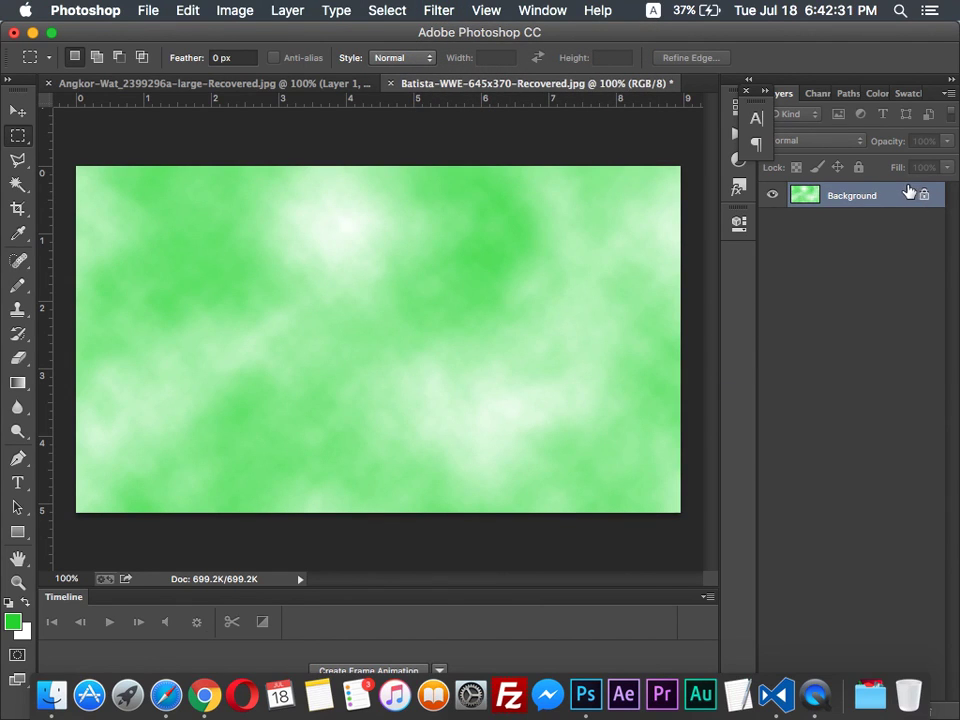
key("super+z")
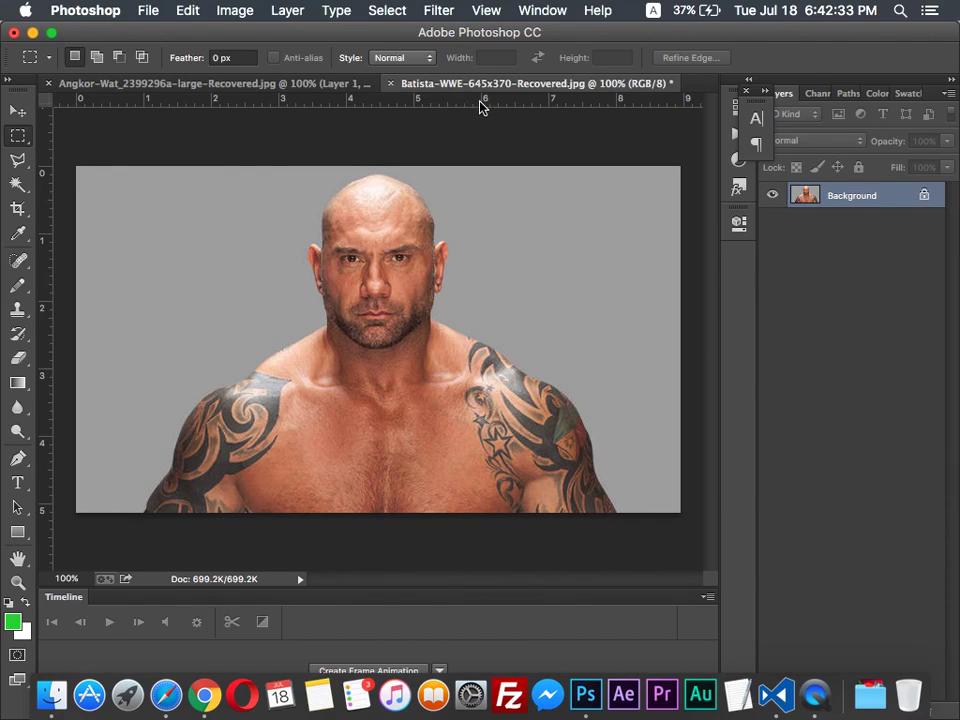
Switch to the recovered Angkor-Wat document and call up the Filter Gallery for Layer 1
left_click(300, 83)
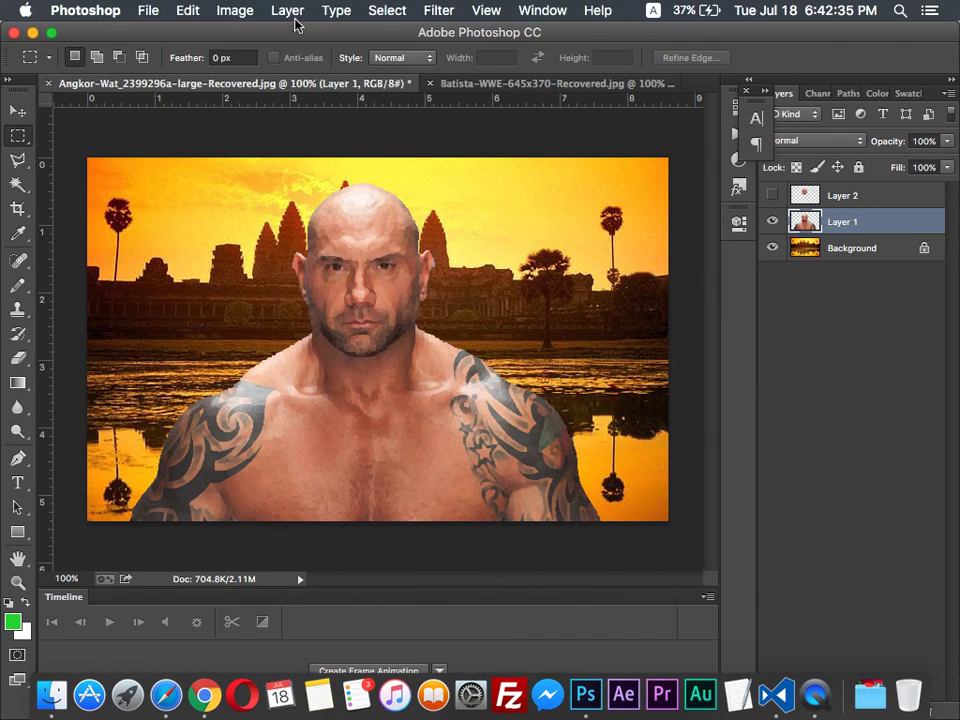
left_click(338, 10)
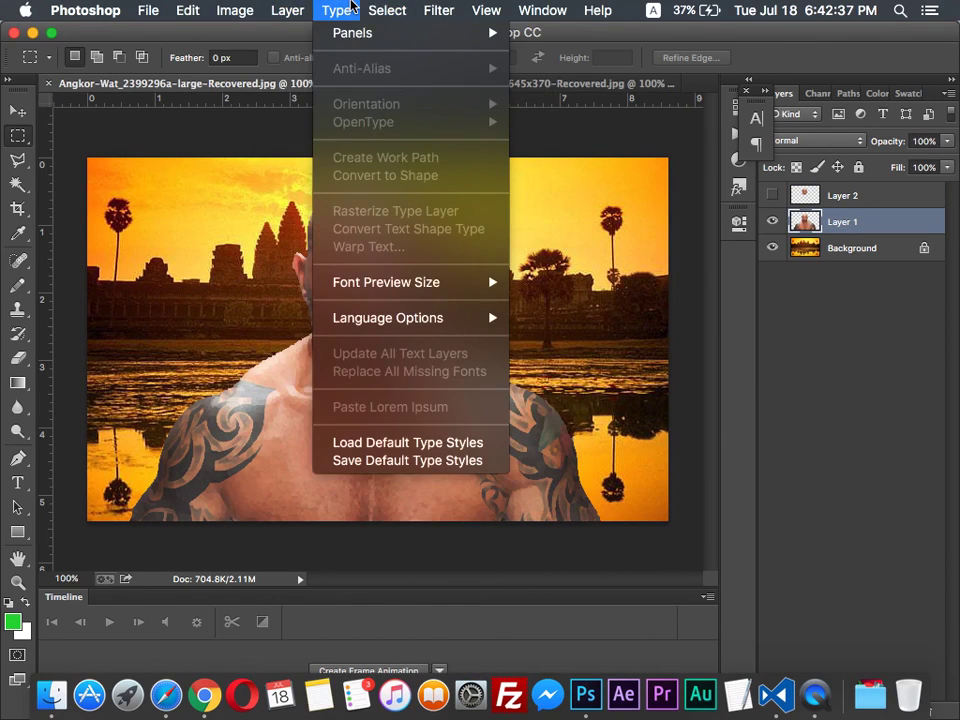
mouse_move(448, 8)
mouse_move(509, 360)
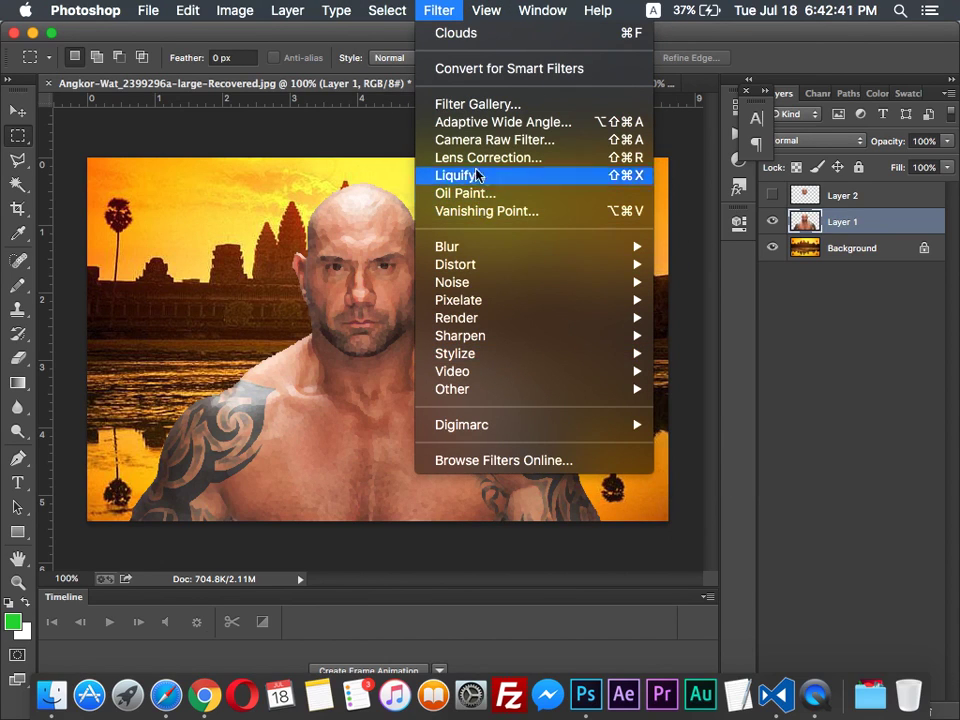
left_click(481, 105)
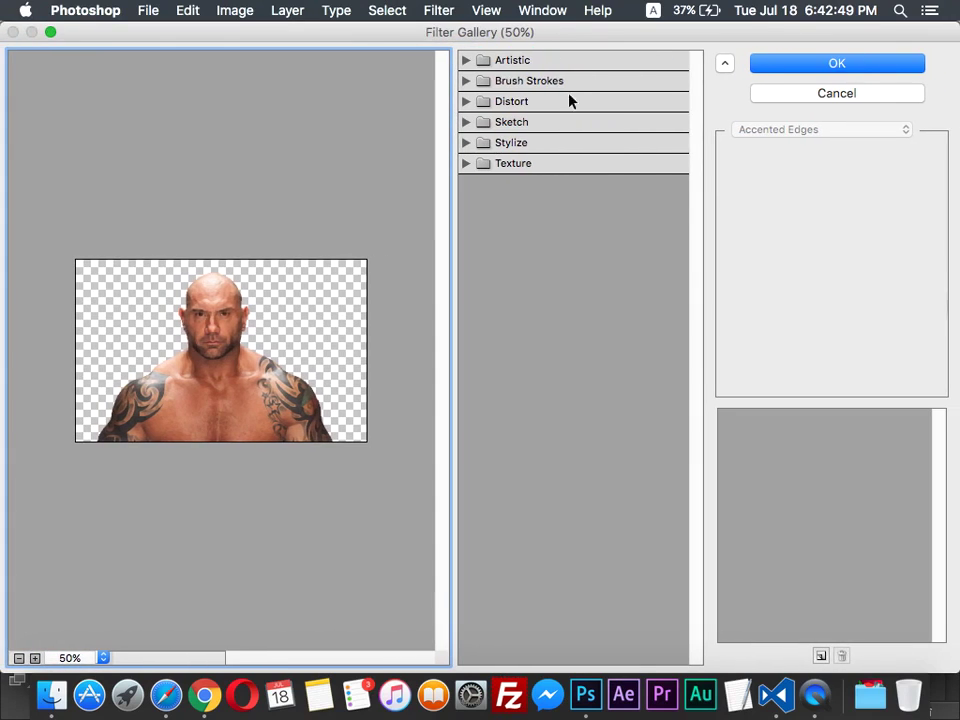
Expand the Artistic filters and preview Colored Pencil, Cutout, Dry Brush, Neon Glow, Plastic Wrap and Rough Pastels on Batista's cutout
left_click(466, 61)
left_click(505, 108)
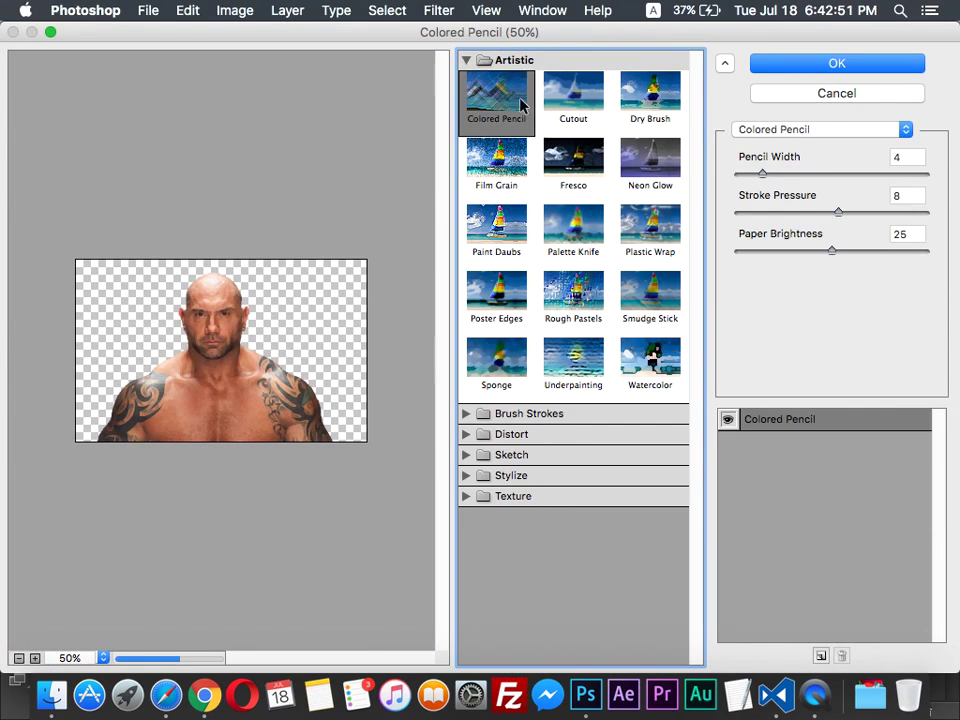
left_click(557, 101)
left_click(645, 118)
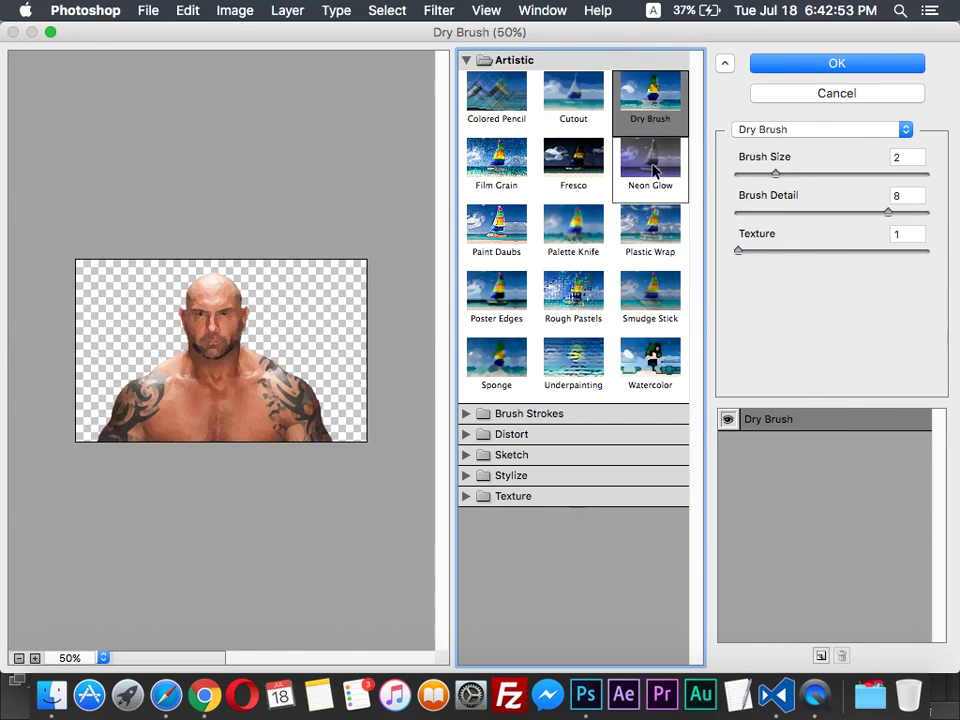
left_click(640, 161)
left_click(643, 250)
left_click(570, 313)
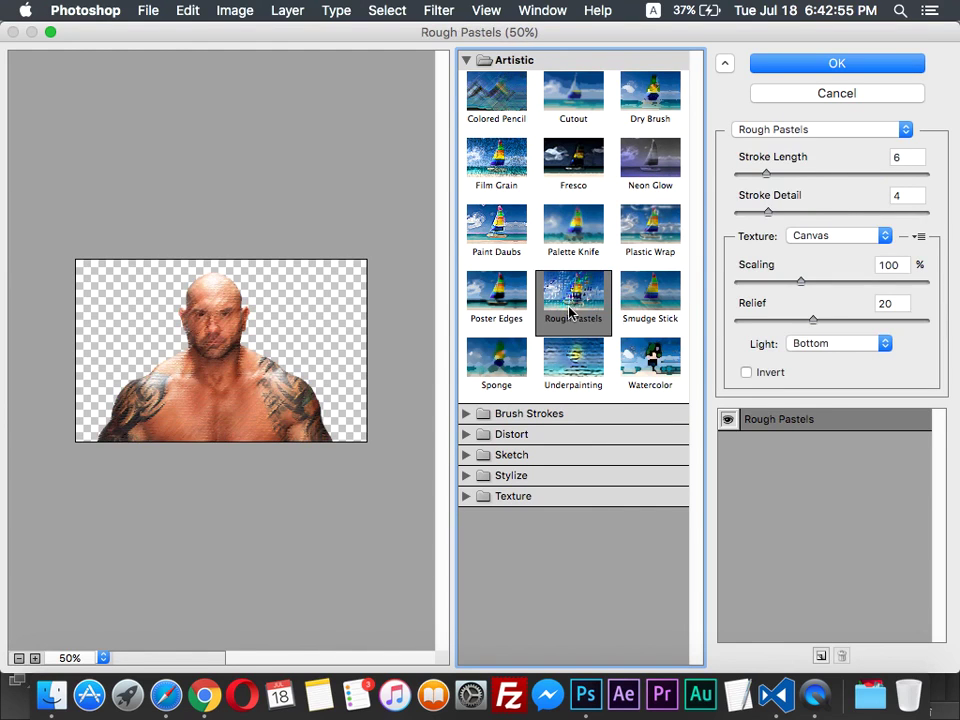
Preview the Artistic filters Watercolor, Sponge, Rough Pastels and Paint Daubs, ending on Poster Edges
left_click(645, 362)
left_click(497, 358)
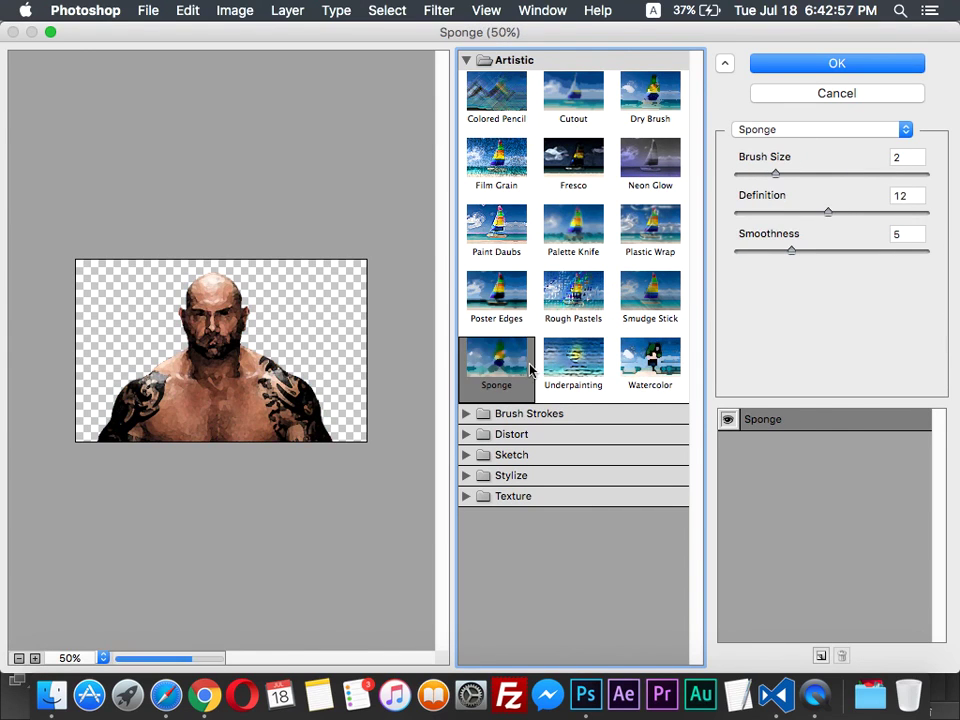
left_click(548, 310)
left_click(515, 295)
left_click(507, 245)
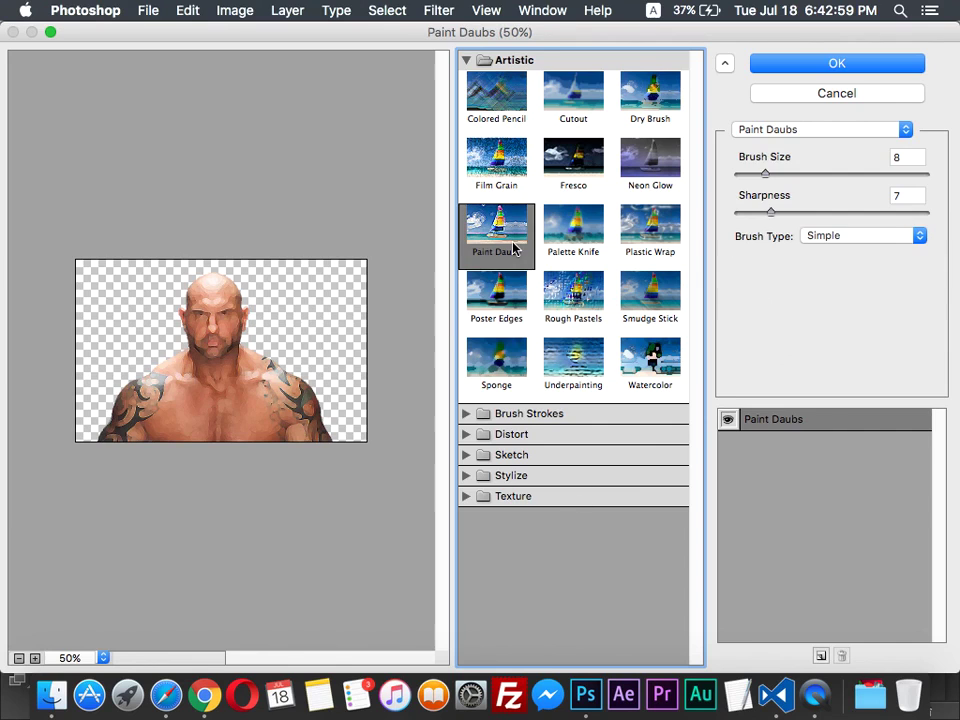
left_click(505, 300)
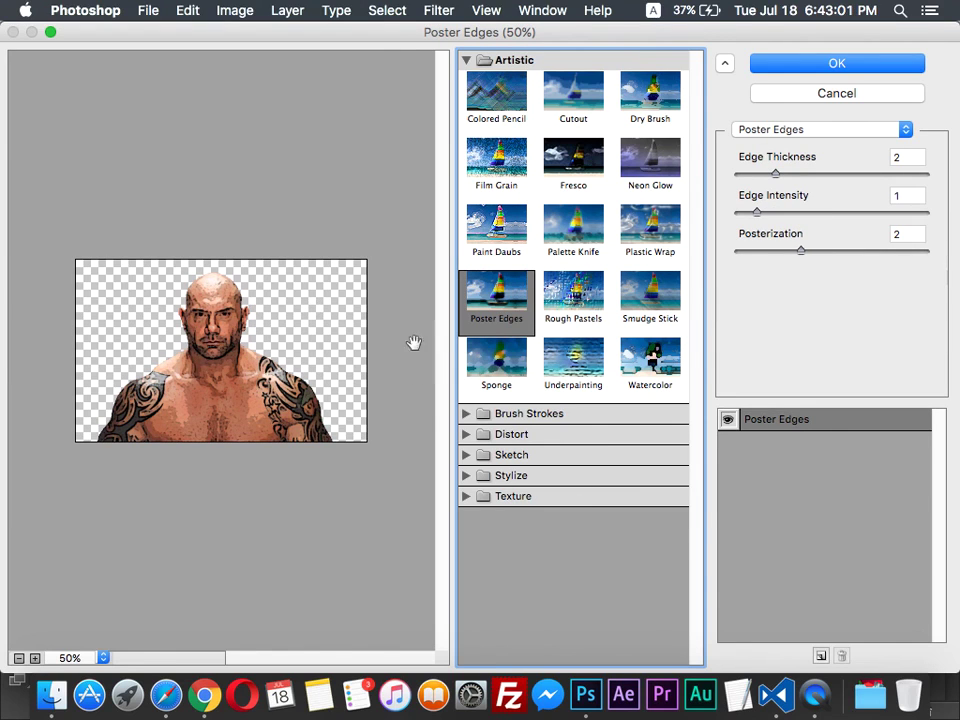
Try smaller zoom levels for the Poster Edges preview, enlarge it to 300%, and bring Batista's face into view
left_click(103, 657)
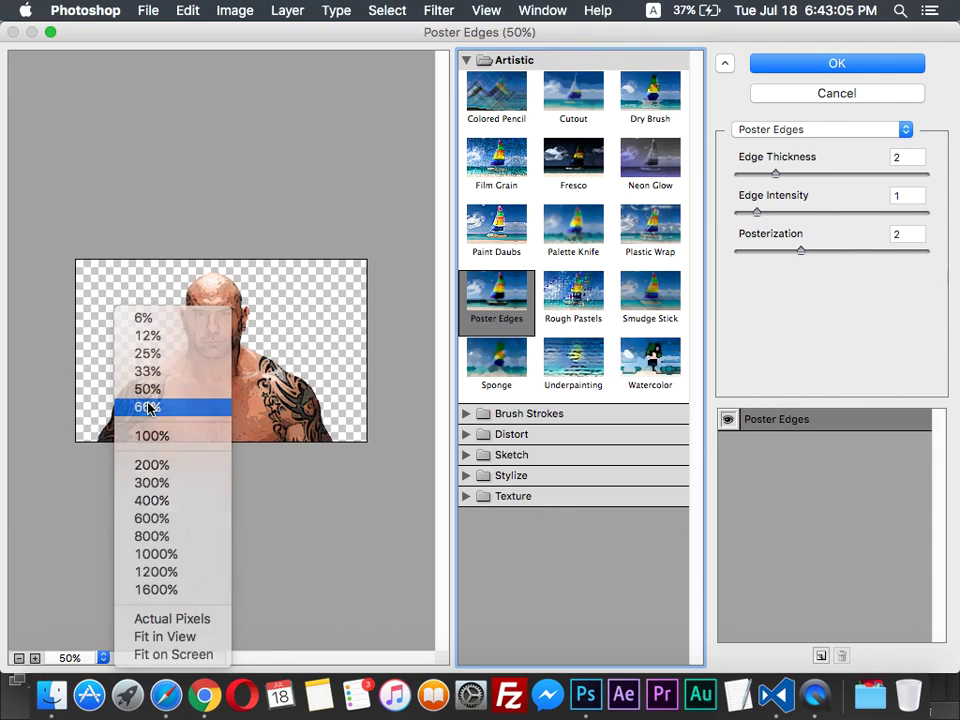
left_click(143, 406)
left_click(103, 657)
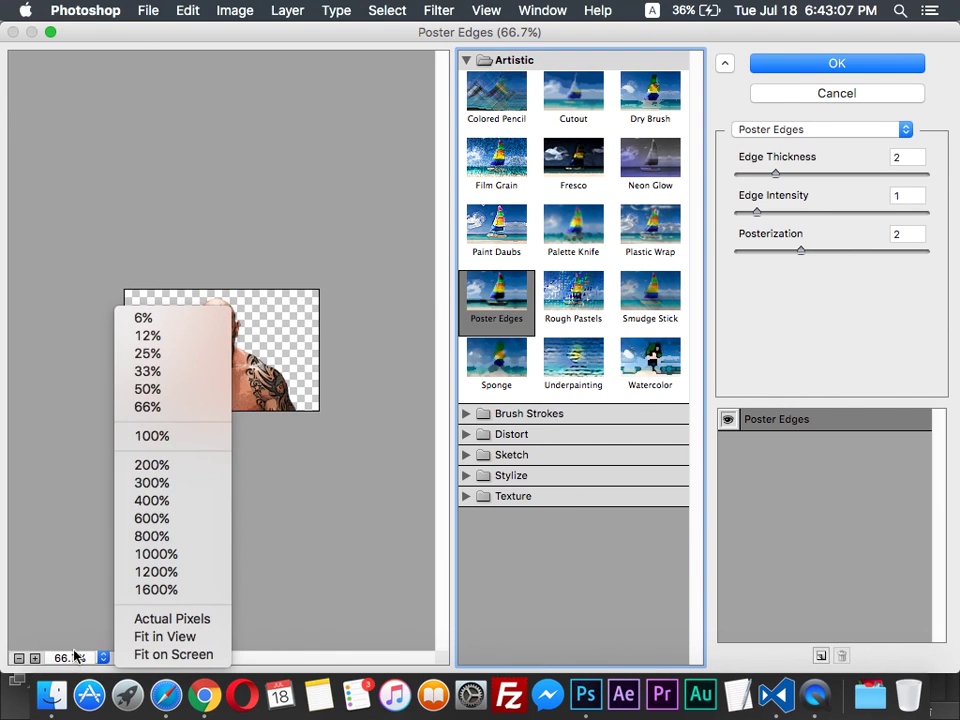
left_click(166, 371)
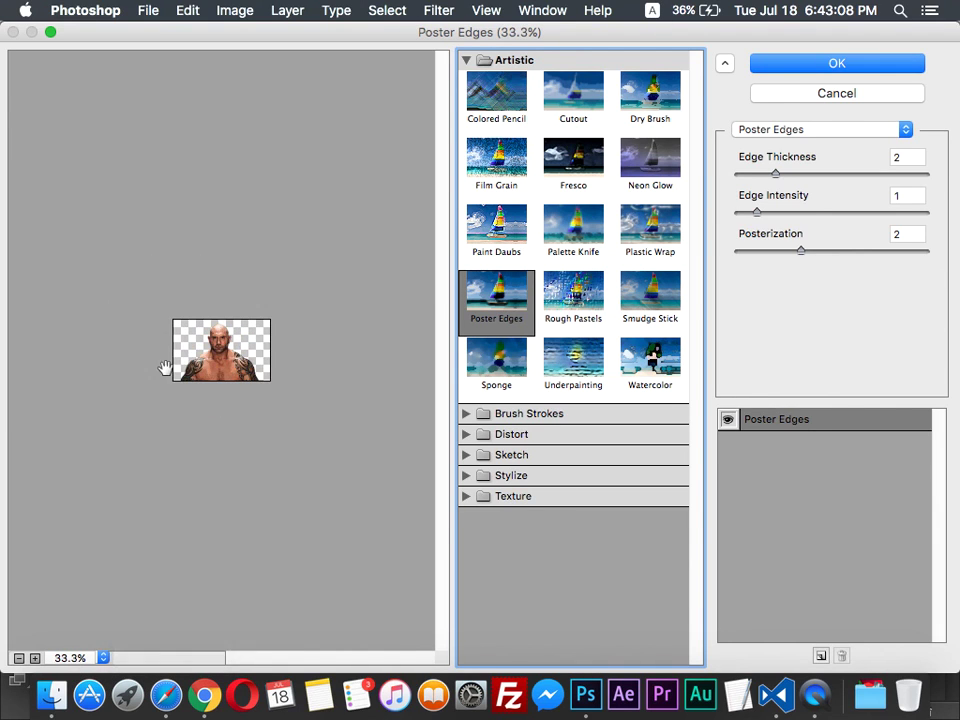
left_click(68, 662)
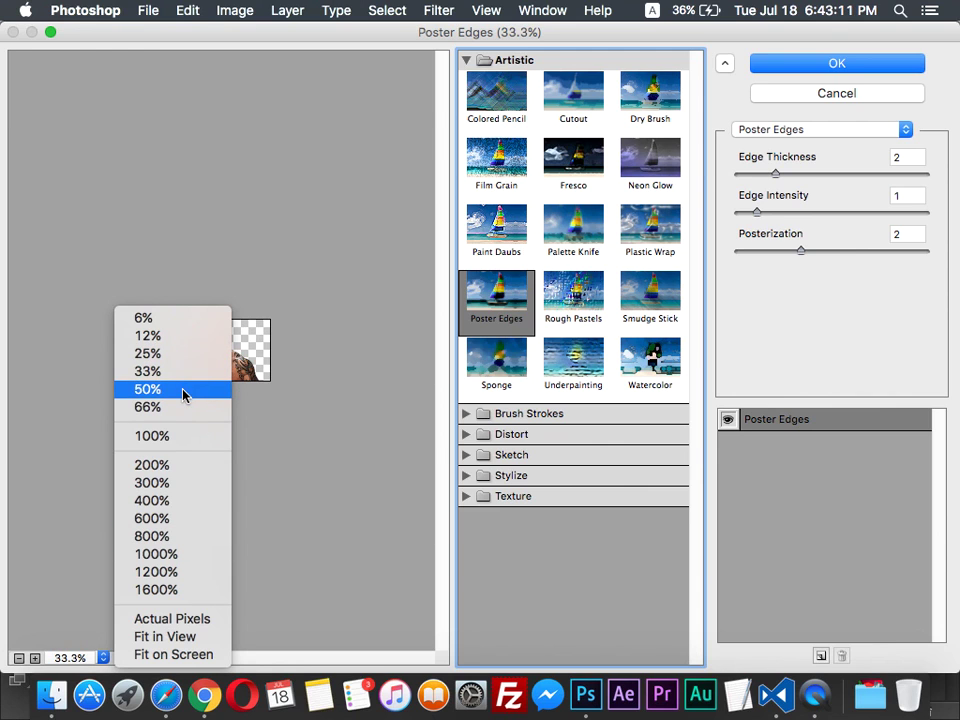
left_click(64, 613)
left_click(36, 658)
left_click(36, 658)
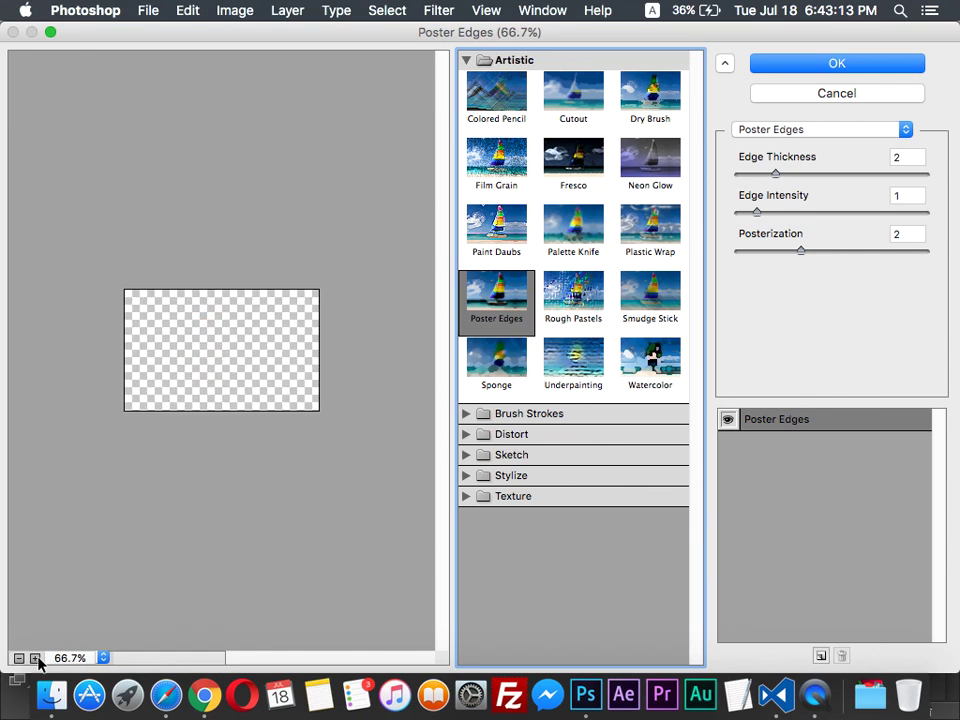
left_click(37, 660)
left_click(37, 660)
left_click(37, 660)
left_click_drag(289, 347, 253, 388)
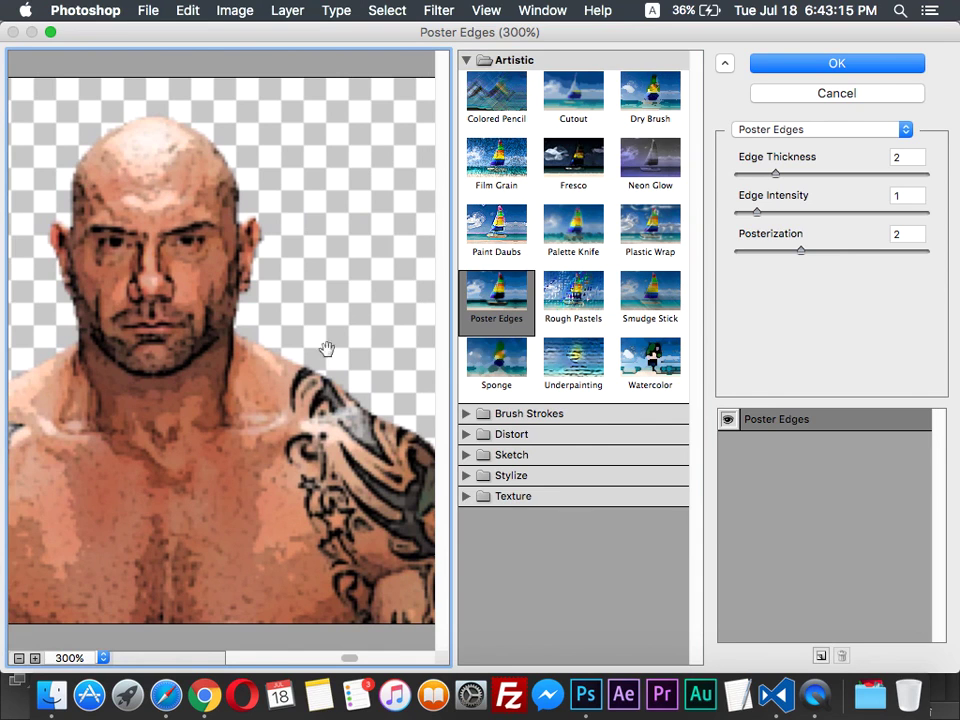
Preview the Brush Strokes filters Accented Edges, Angled Strokes and Crosshatch, and try Ink Outlines with a stroke length of 14
left_click(508, 414)
left_click(497, 445)
left_click(588, 457)
left_click(630, 455)
left_click(565, 508)
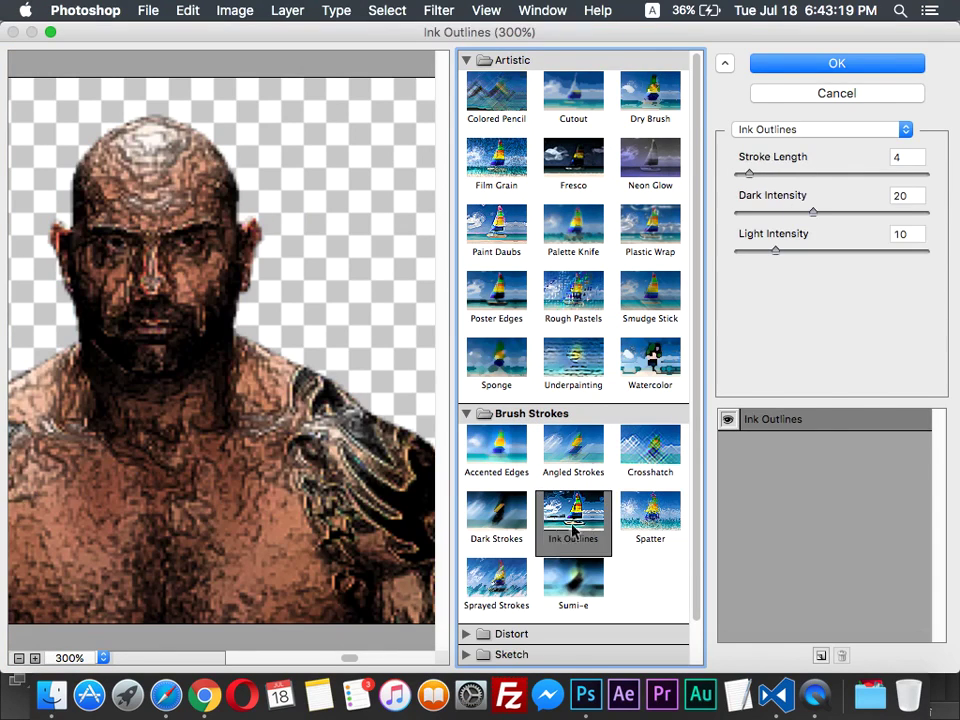
mouse_move(751, 174)
left_mouse_down()
mouse_move(885, 180)
mouse_move(802, 174)
left_mouse_up()
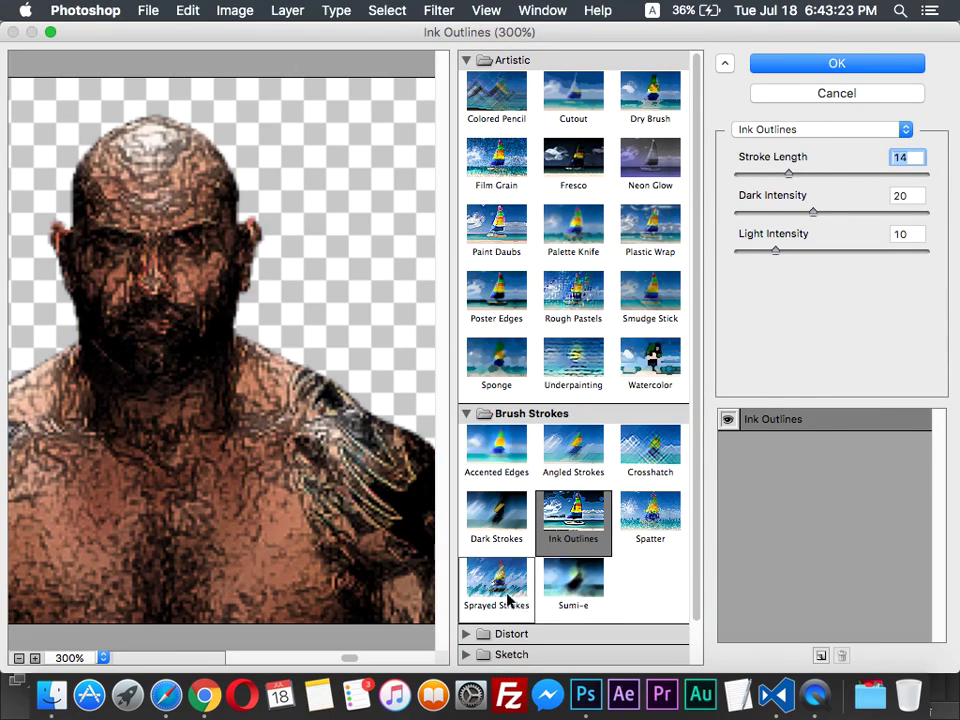
Try the Brush Strokes filter Sprayed Strokes with a stroke length of 0
left_click(515, 590)
scroll(560, 580, "down", 2)
left_click(740, 174)
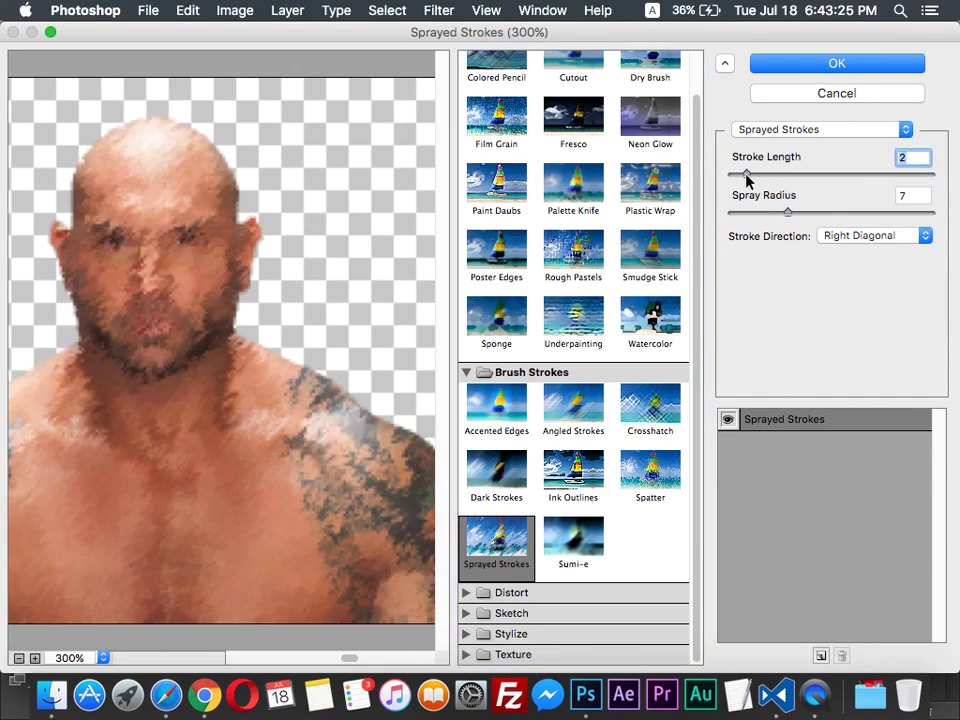
Expand the Sketch filters and preview Chrome, Conté Crayon, Chalk & Charcoal and Charcoal
left_click(522, 613)
scroll(545, 450, "down", 6)
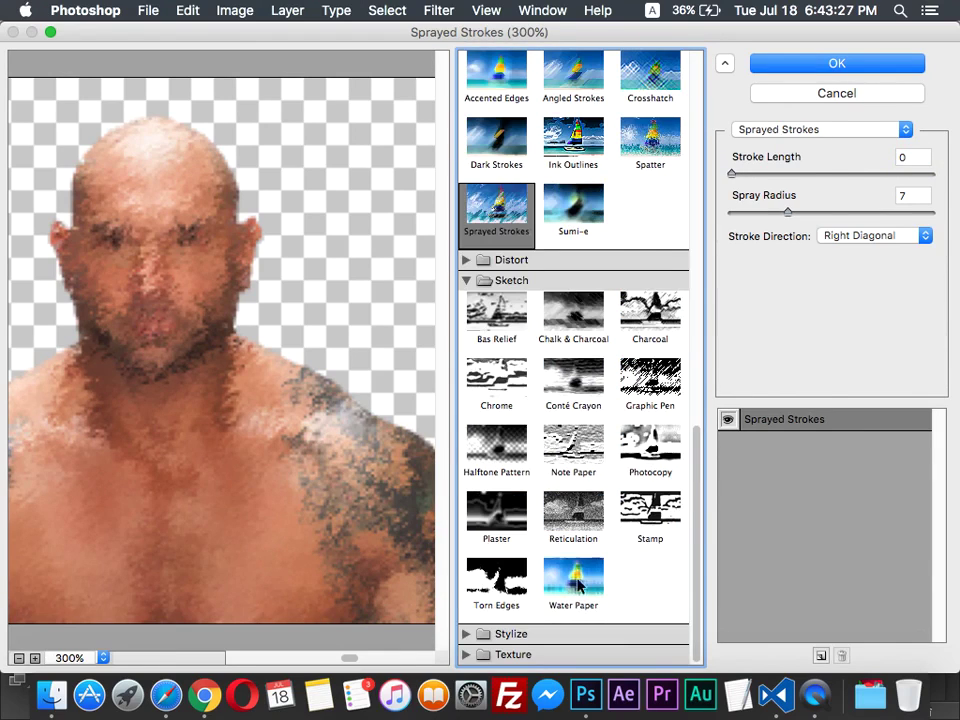
left_click(519, 410)
left_click(553, 396)
left_click(561, 336)
left_click(639, 310)
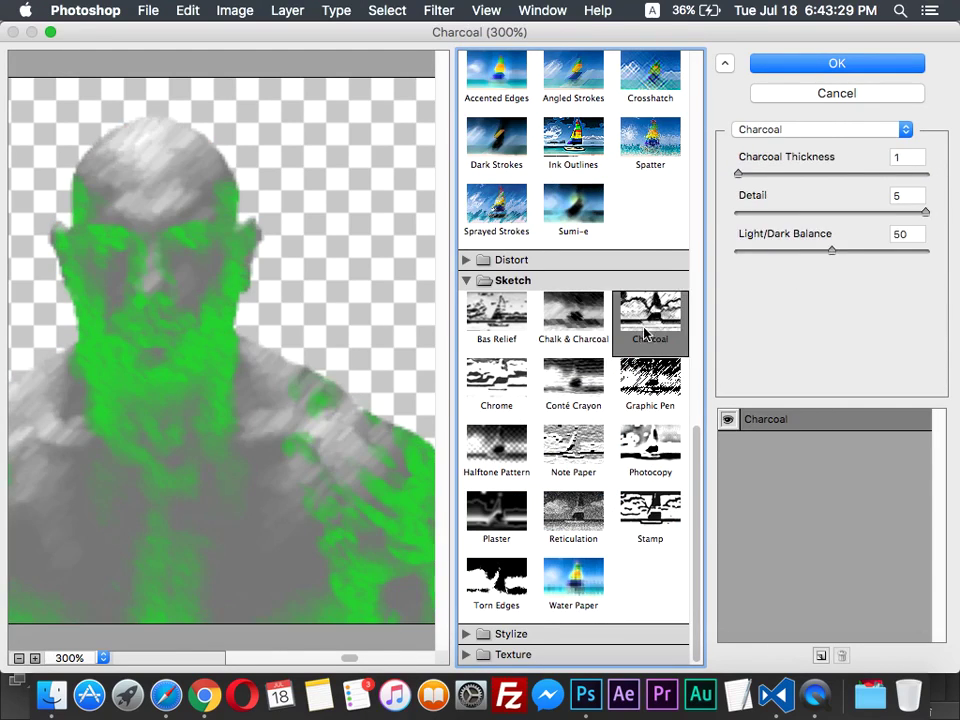
Preview the Sketch filters Graphic Pen and Reticulation, and try Stamp with a Light/Dark Balance of 14
left_click(650, 378)
left_click(650, 510)
left_click(573, 515)
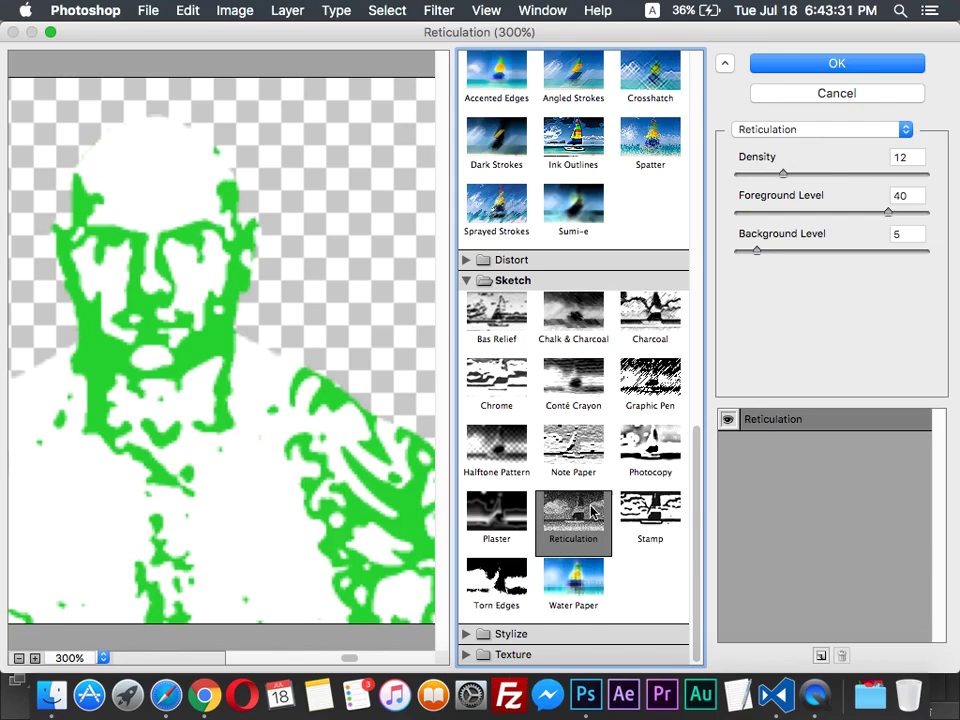
left_click(650, 515)
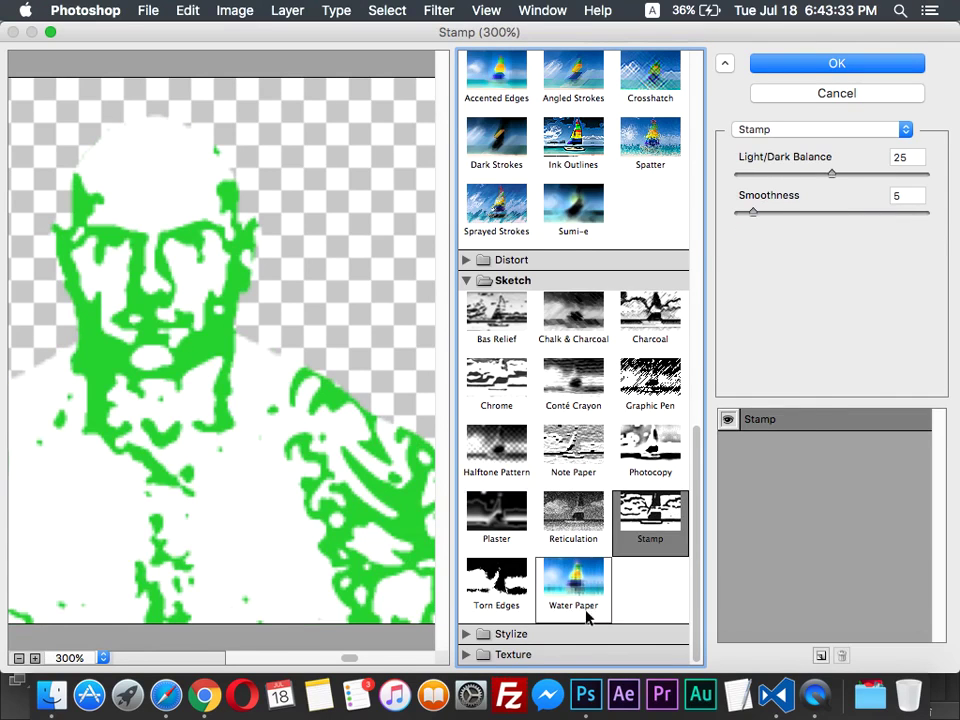
left_click_drag(767, 175, 790, 178)
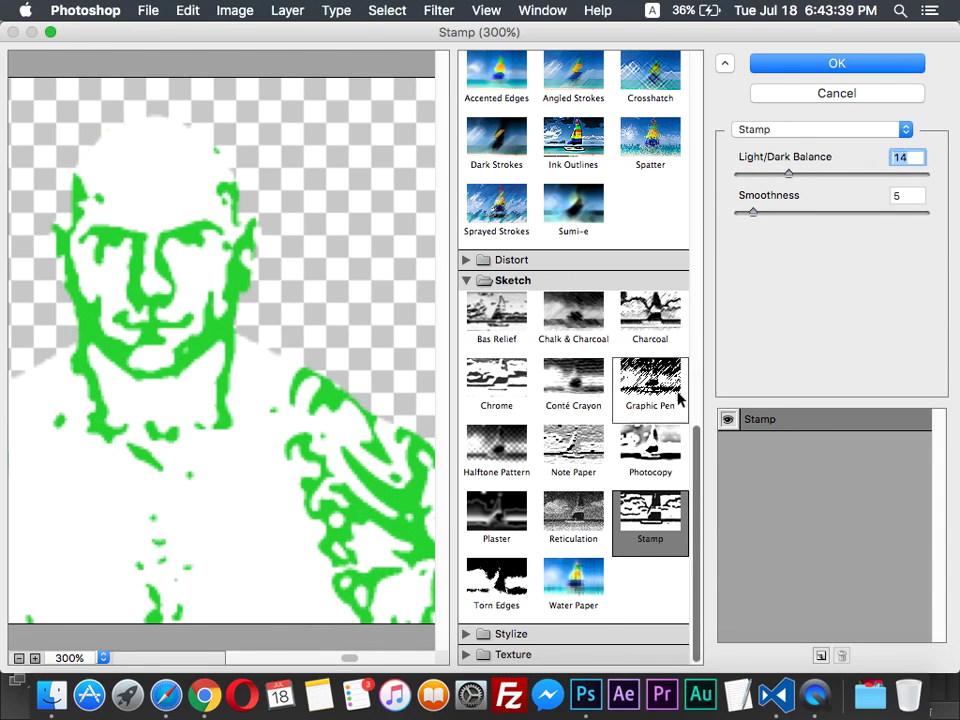
Preview Water Paper, Chrome, Chalk & Charcoal and Charcoal, choose Bas Relief, and expand the Stylize filters
left_click(573, 578)
left_click(499, 395)
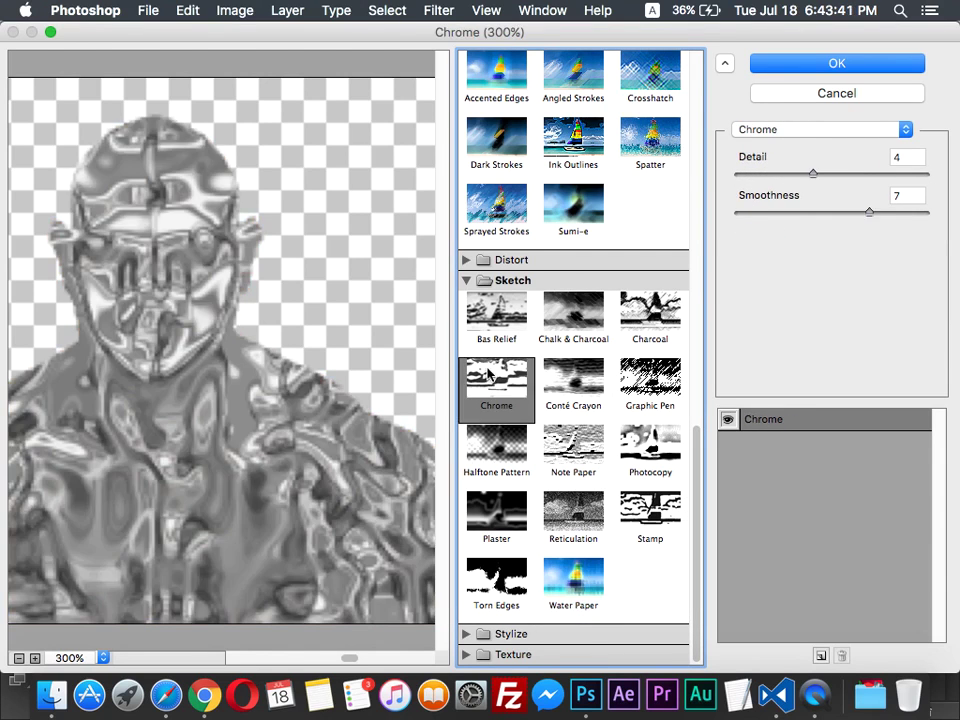
left_click(574, 330)
left_click(658, 320)
left_click(500, 318)
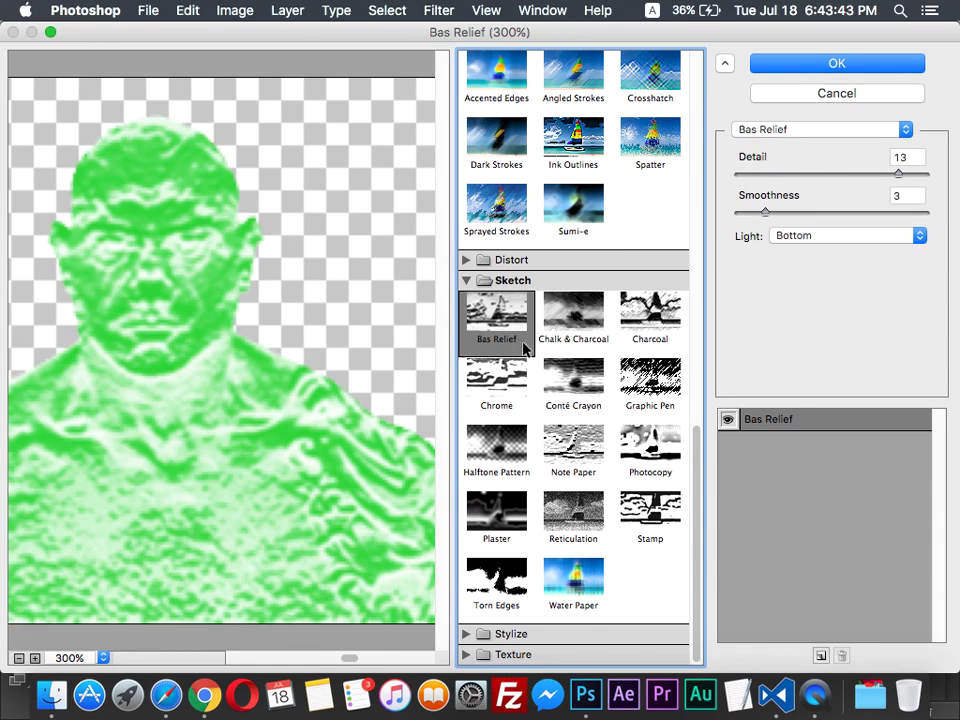
left_click(515, 633)
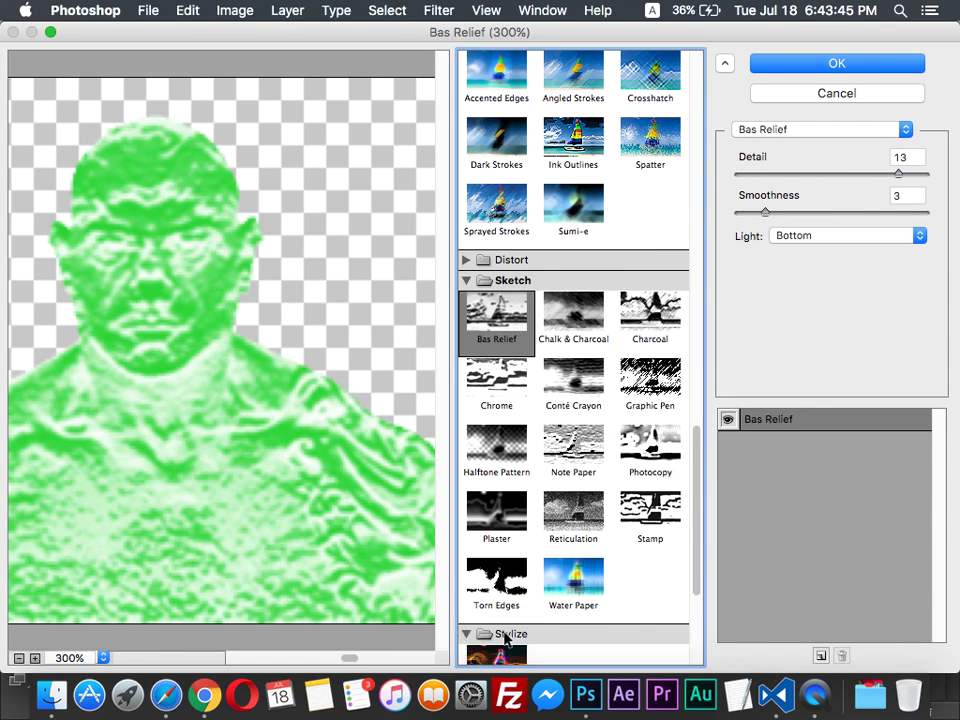
Preview Glowing Edges, Craquelure, Patchwork and Stained Glass, and leave the Filter Gallery without applying any filter
left_click(531, 597)
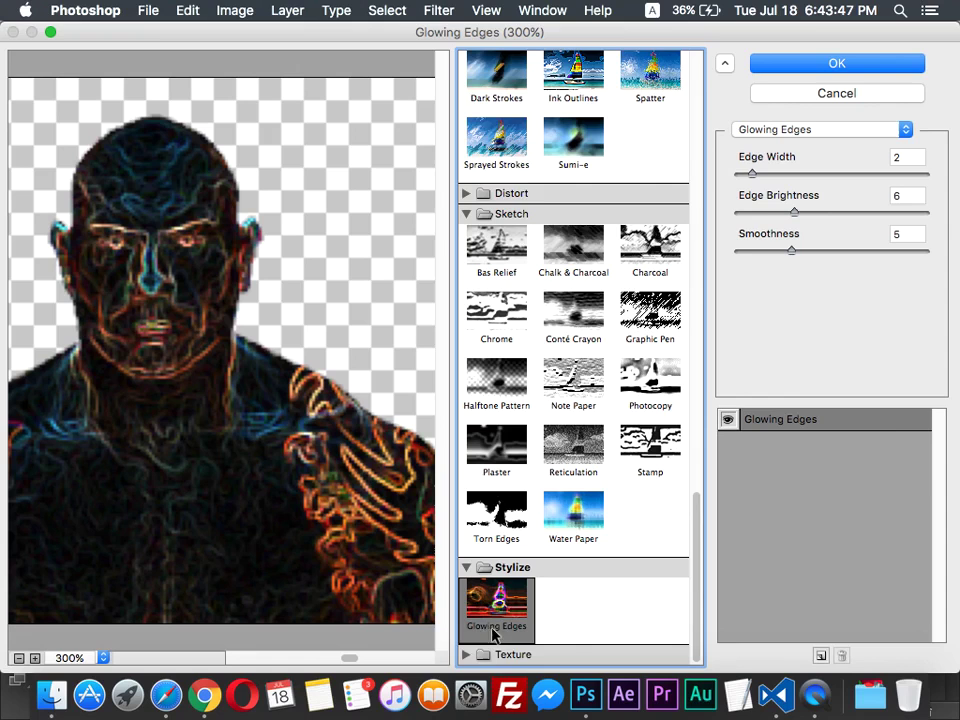
left_click(465, 653)
left_click(518, 556)
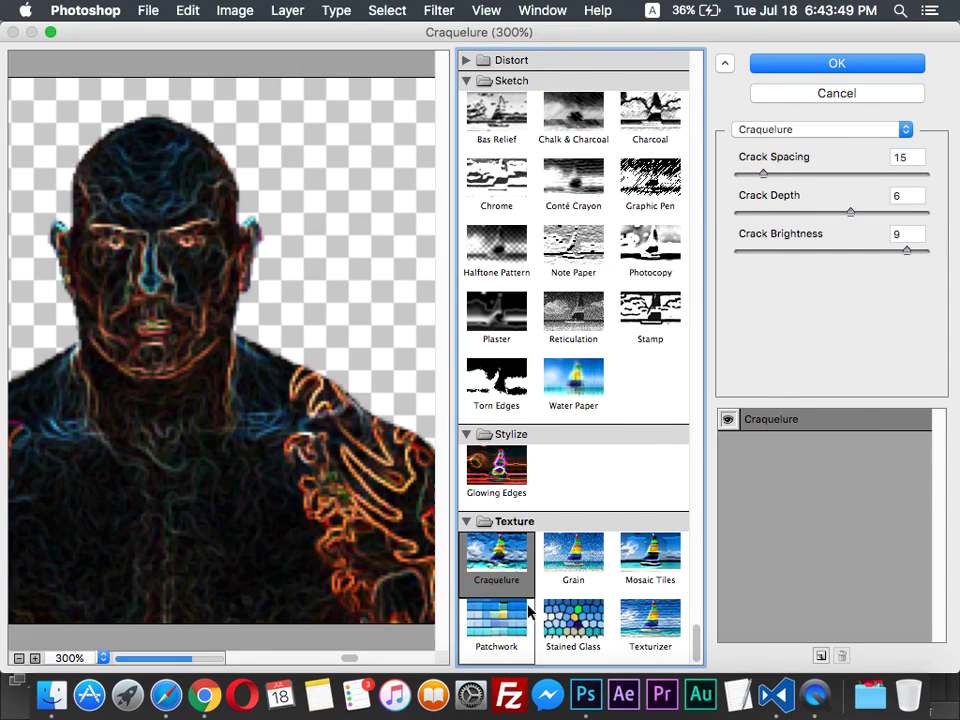
left_click(515, 615)
left_click(586, 628)
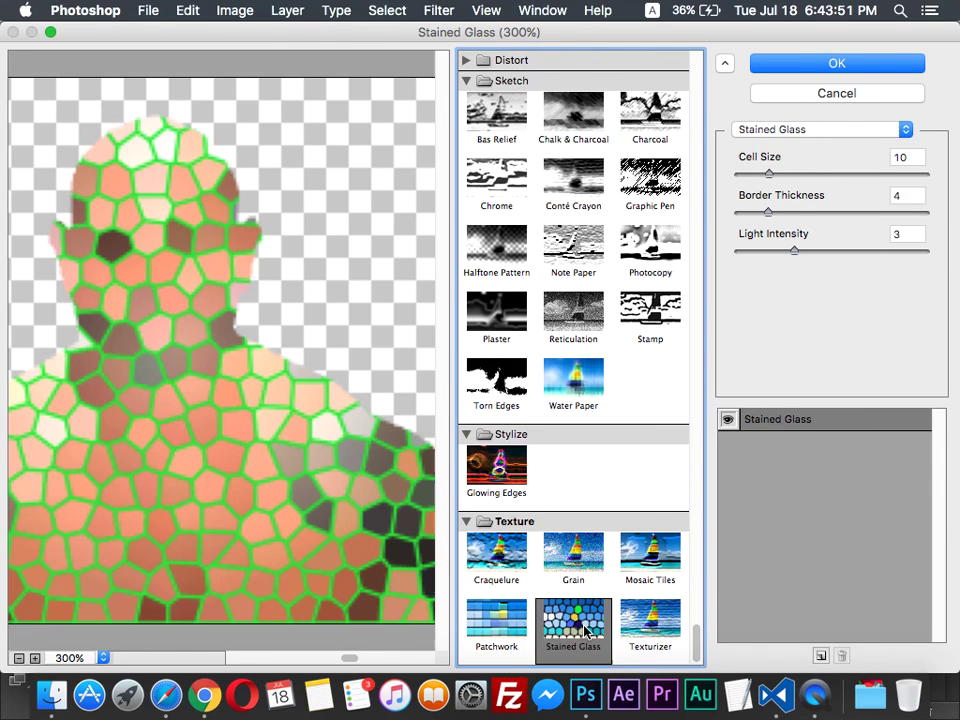
left_click(510, 628)
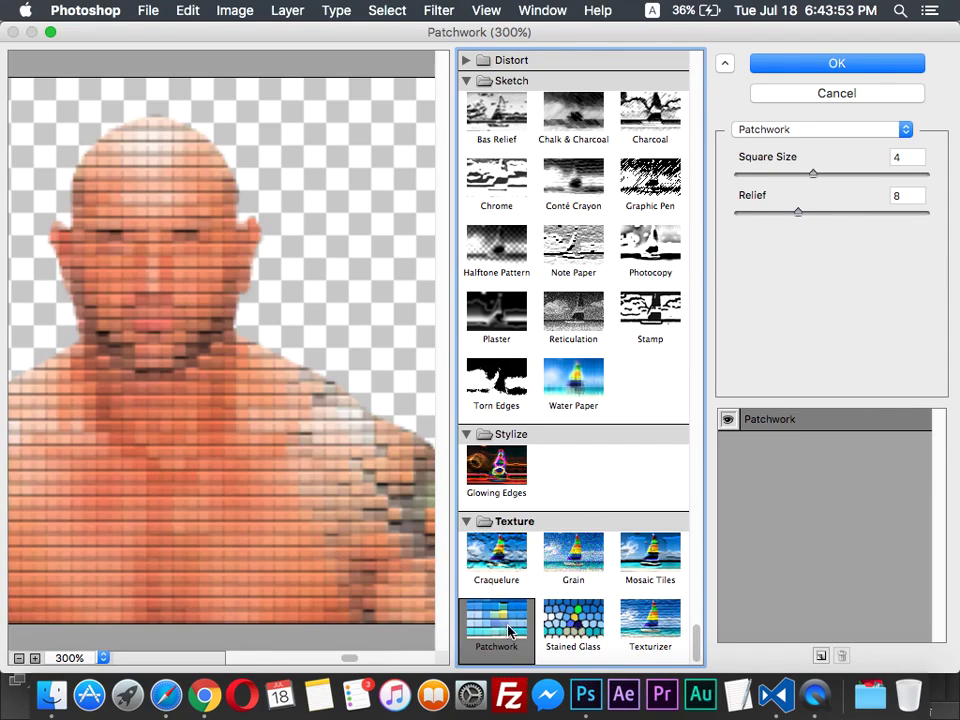
scroll(495, 310, "up", 10)
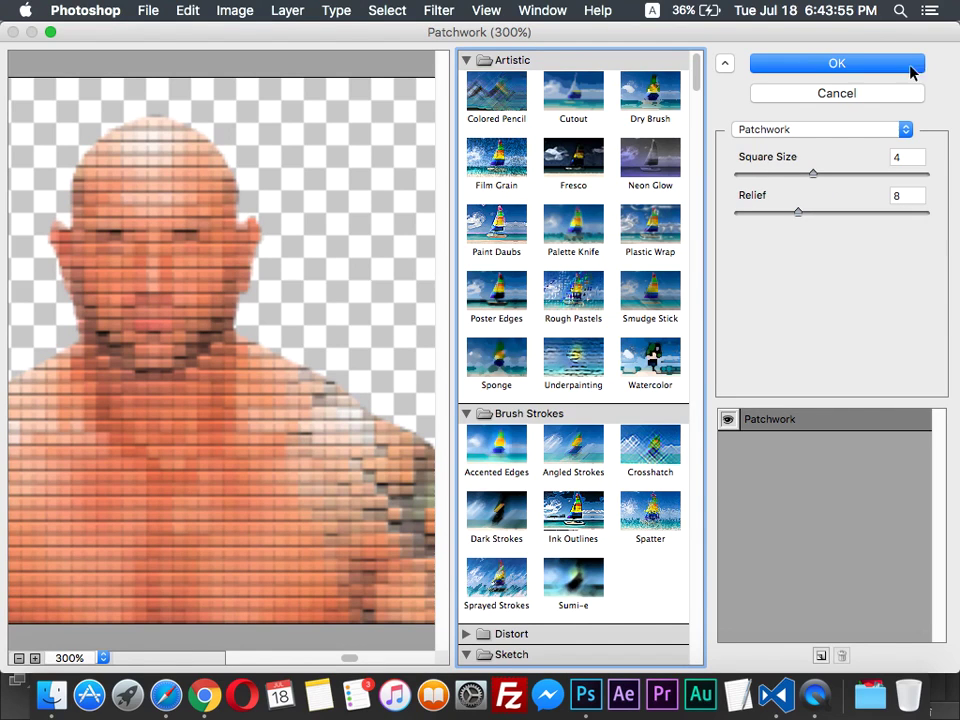
left_click(872, 93)
left_click(437, 11)
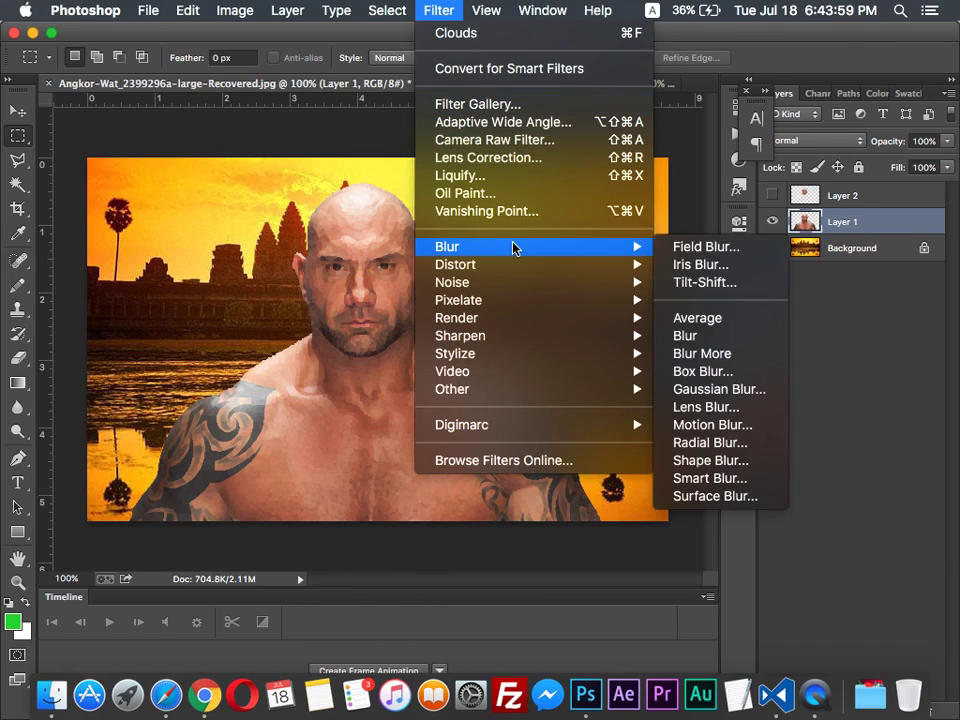
mouse_move(568, 270)
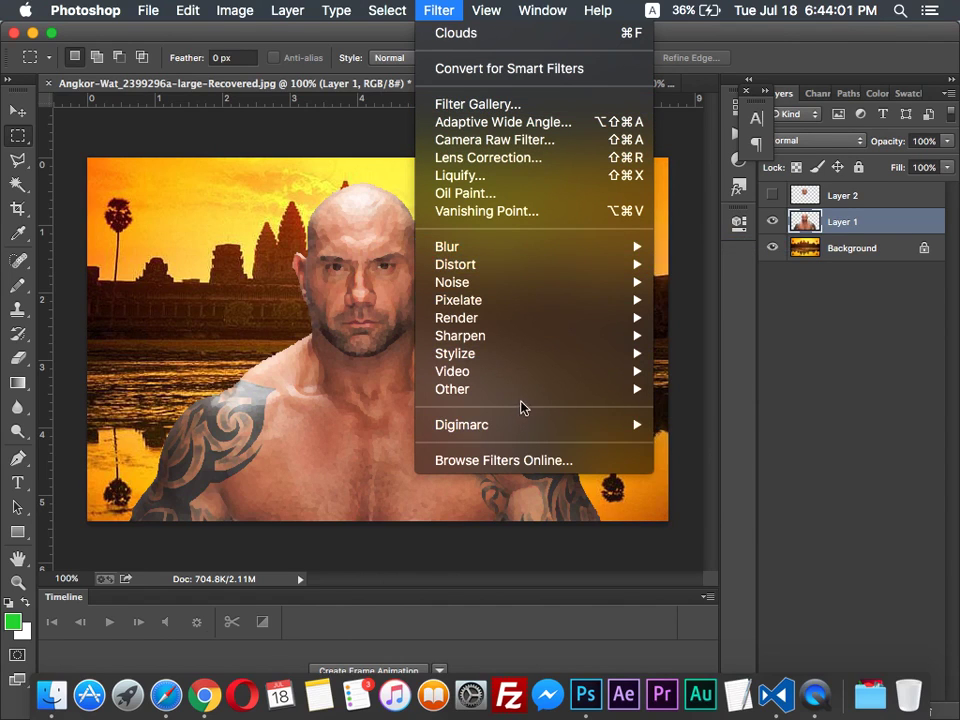
mouse_move(525, 399)
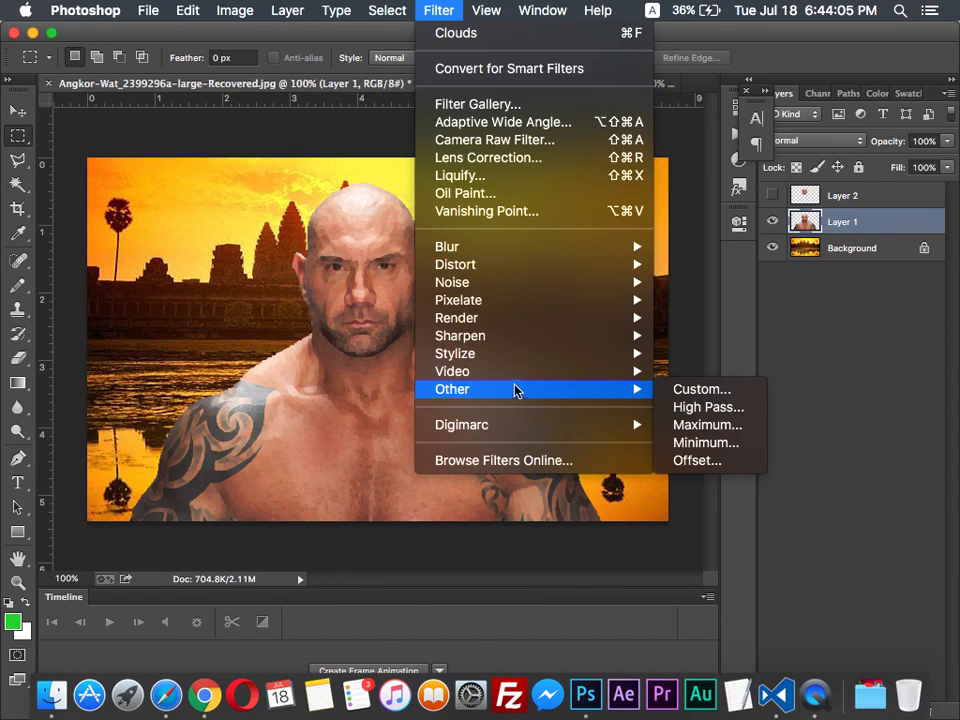
mouse_move(476, 322)
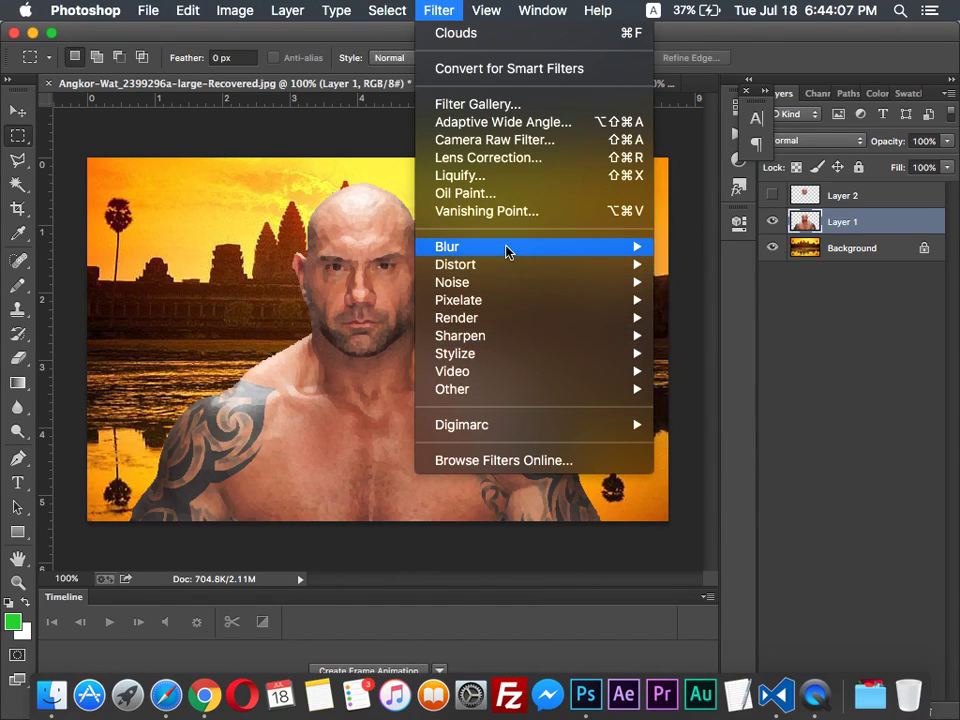
mouse_move(508, 252)
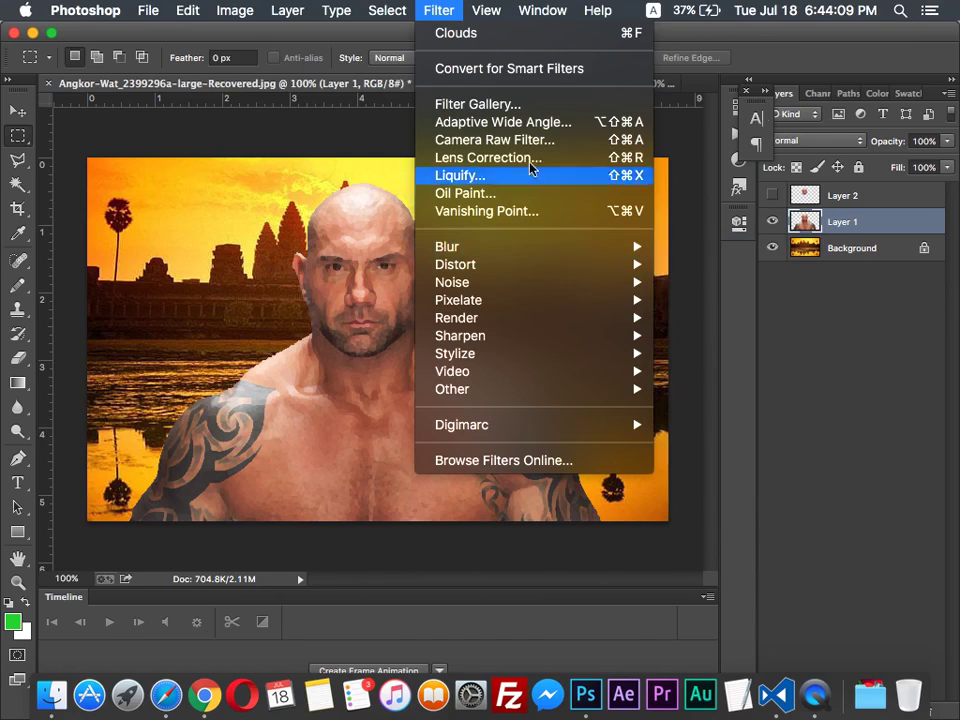
Hide the Background layer behind Batista's cutout, keeping Layer 1 visible
key("Escape")
left_click(770, 221)
left_click(770, 221)
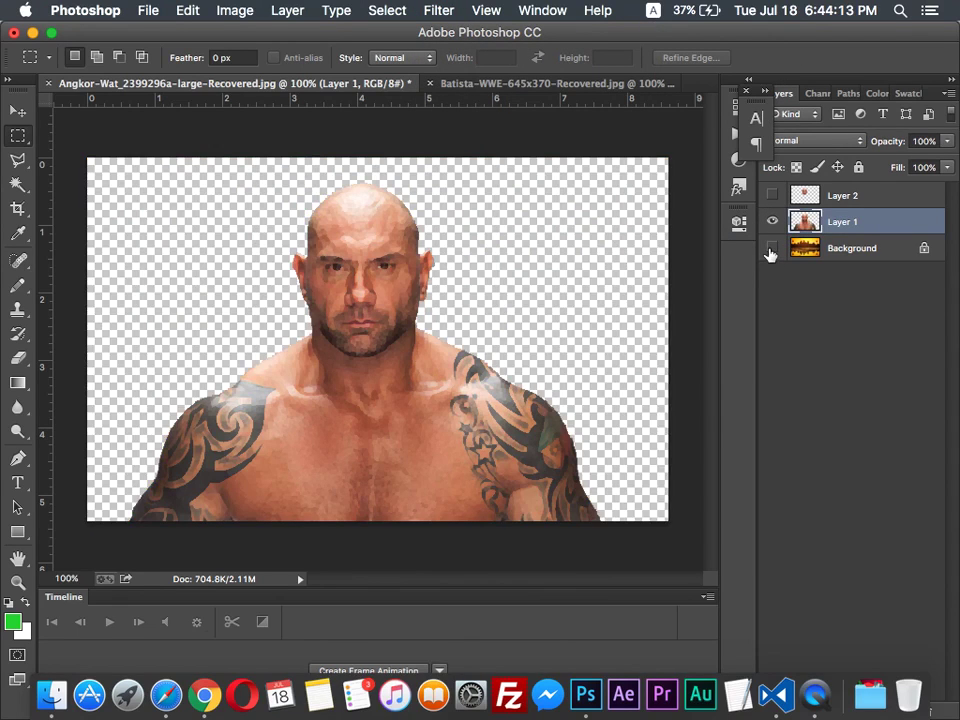
Switch to Chrome and search Google Images for "woman with ance"
key("ctrl+Up")
left_click(300, 380)
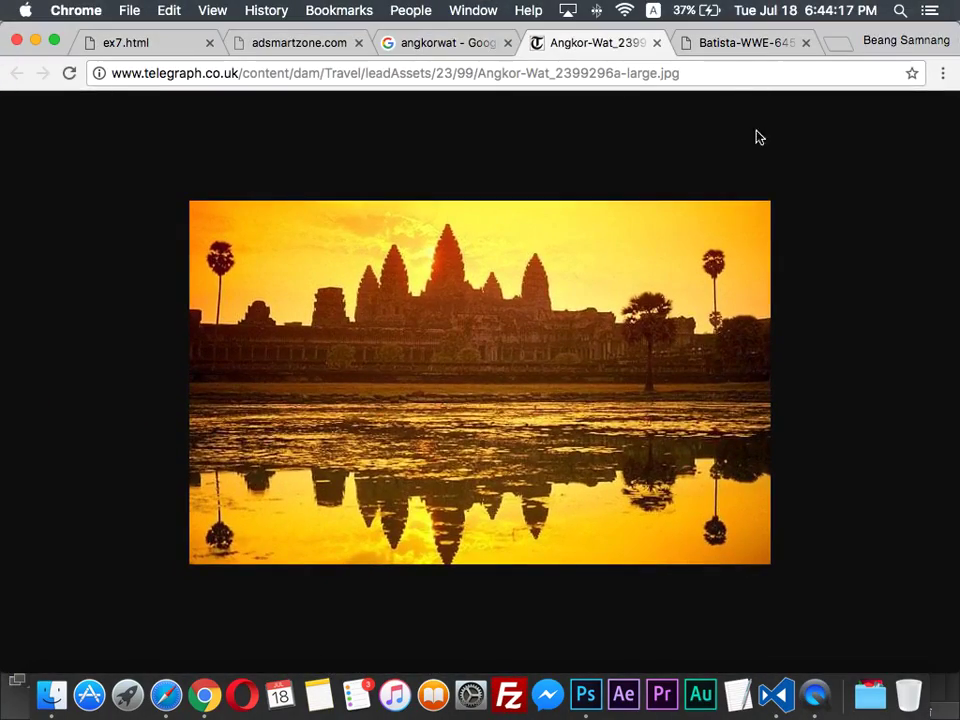
left_click(460, 43)
key("Escape")
double_click(281, 128)
type("a")
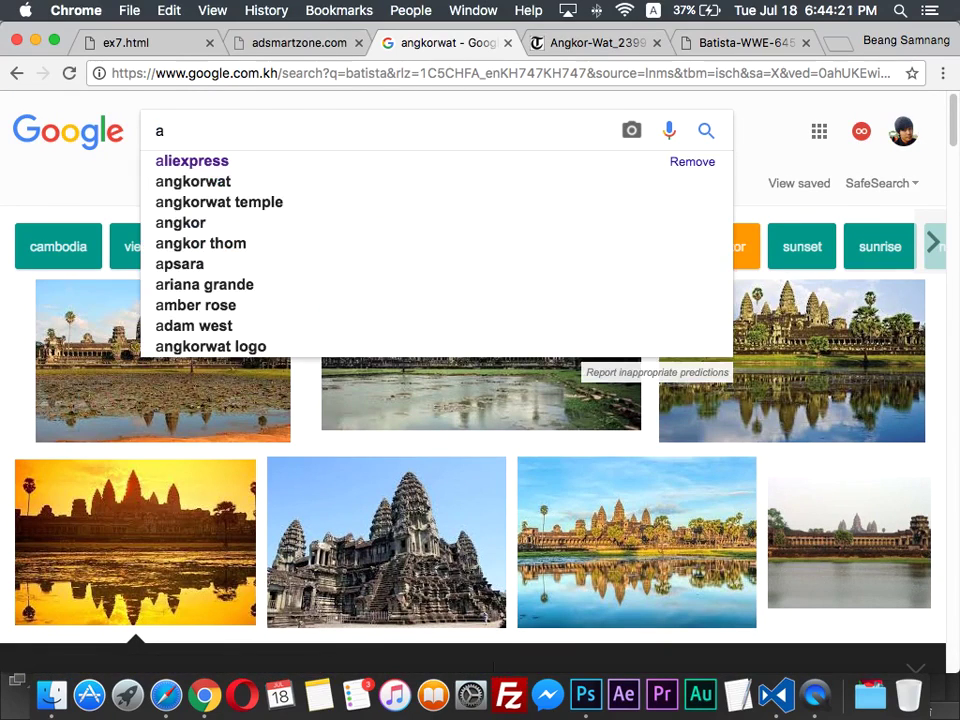
key("BackSpace")
type("woman with anc")
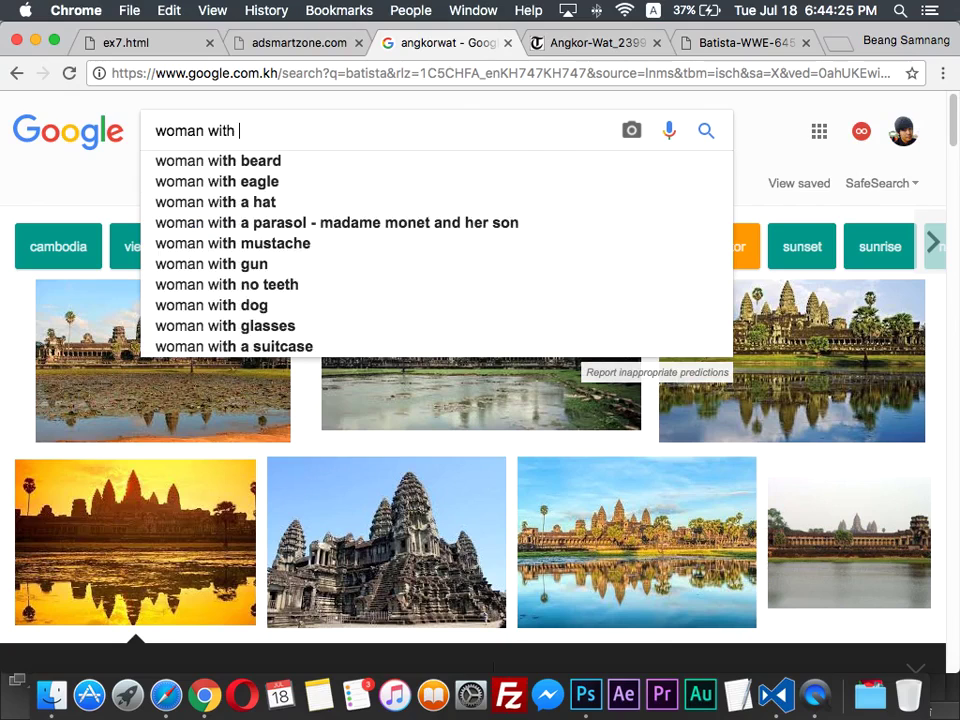
type("e")
key("Return")
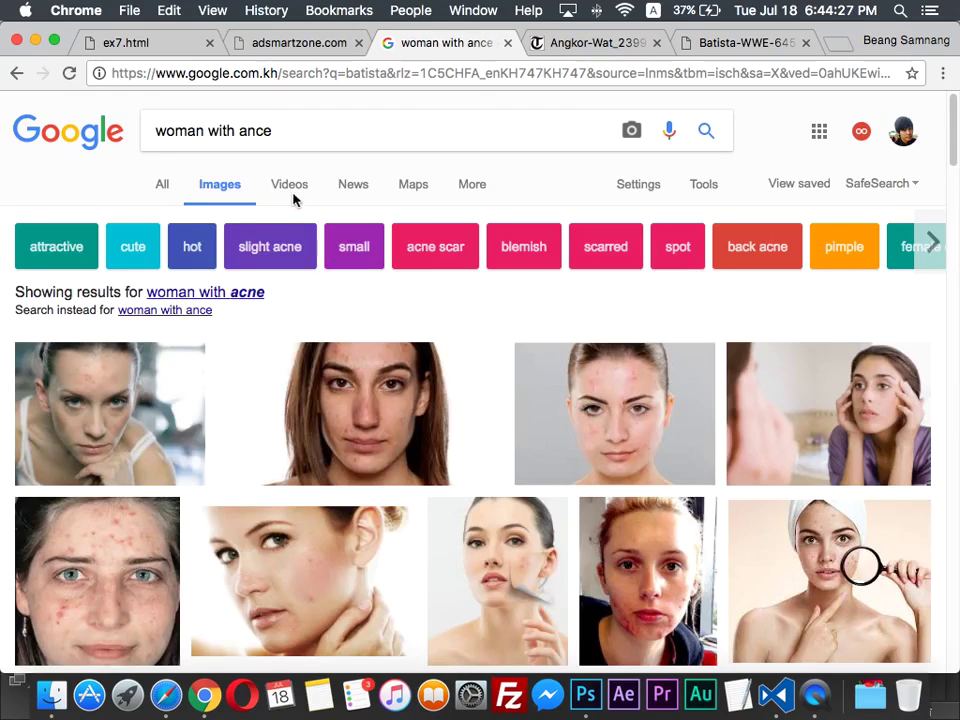
Find the close-up side-view photo of a woman's cheek with acne in the results and open it full size
scroll(398, 312, "down", 2)
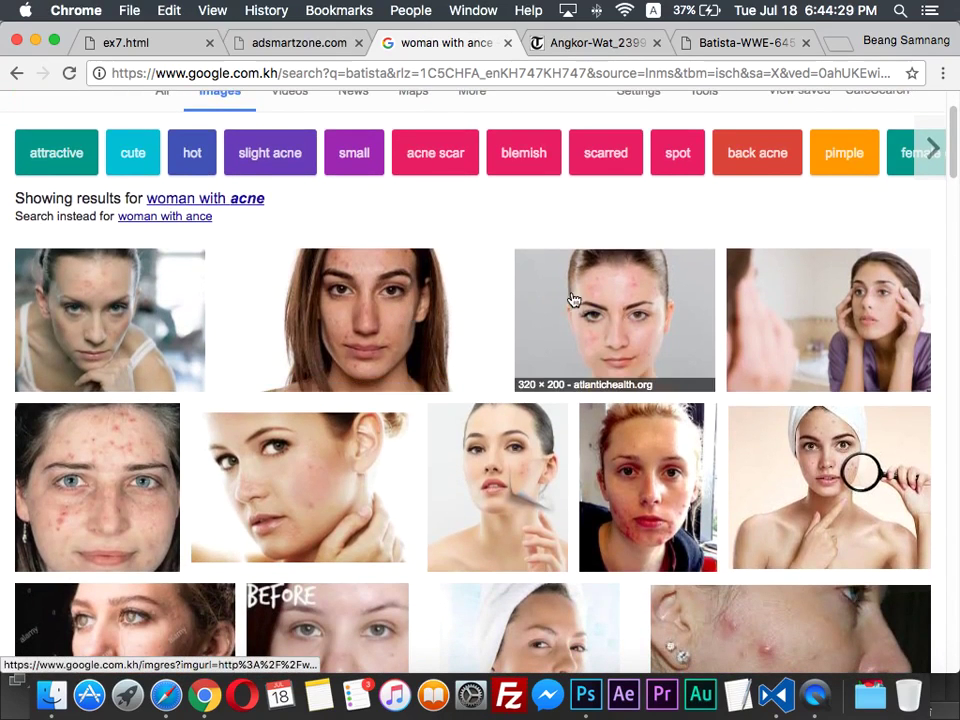
scroll(497, 304, "up", 1)
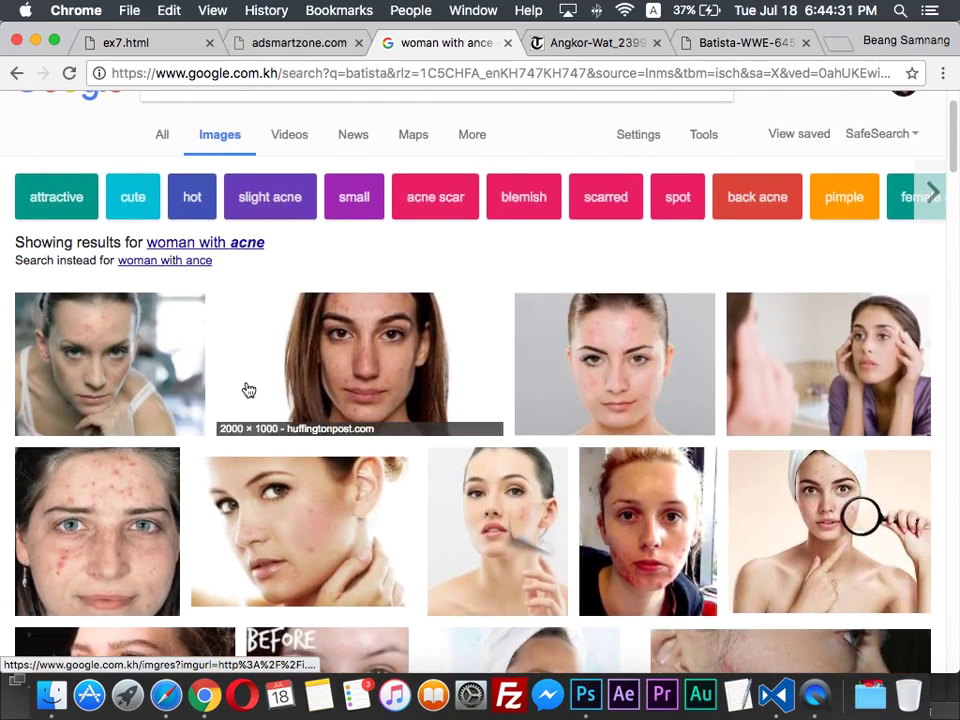
scroll(248, 389, "down", 5)
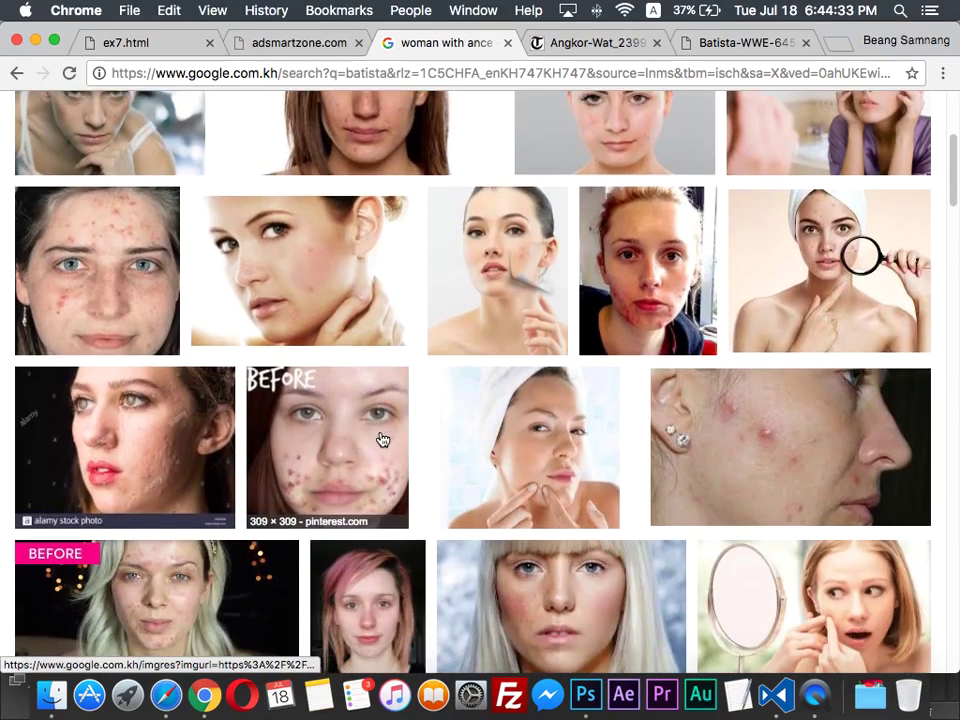
left_click(750, 437)
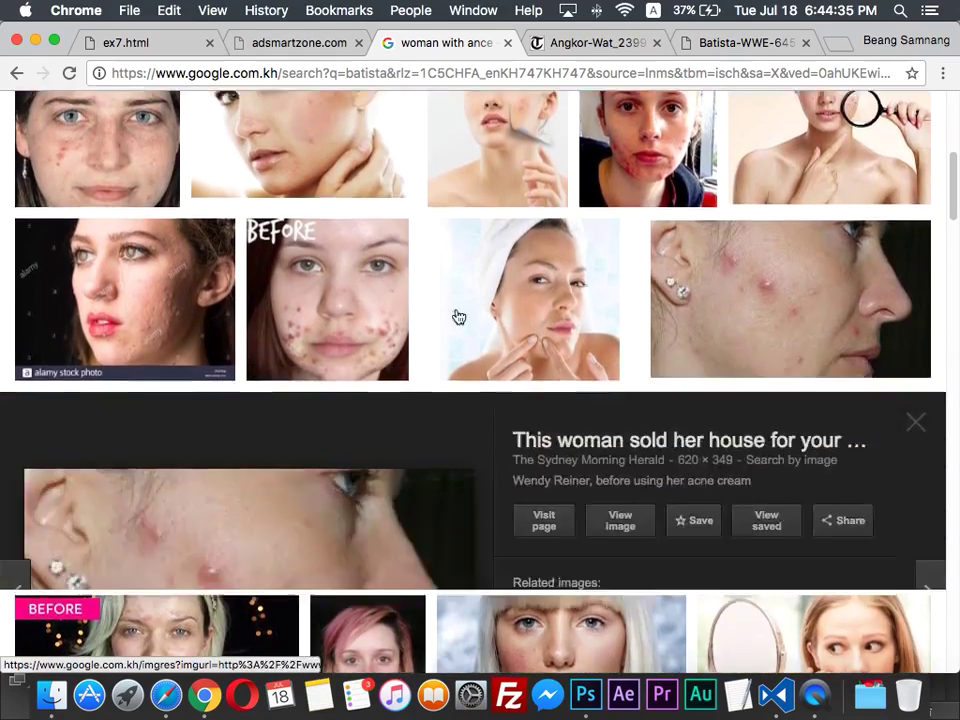
left_click(634, 364)
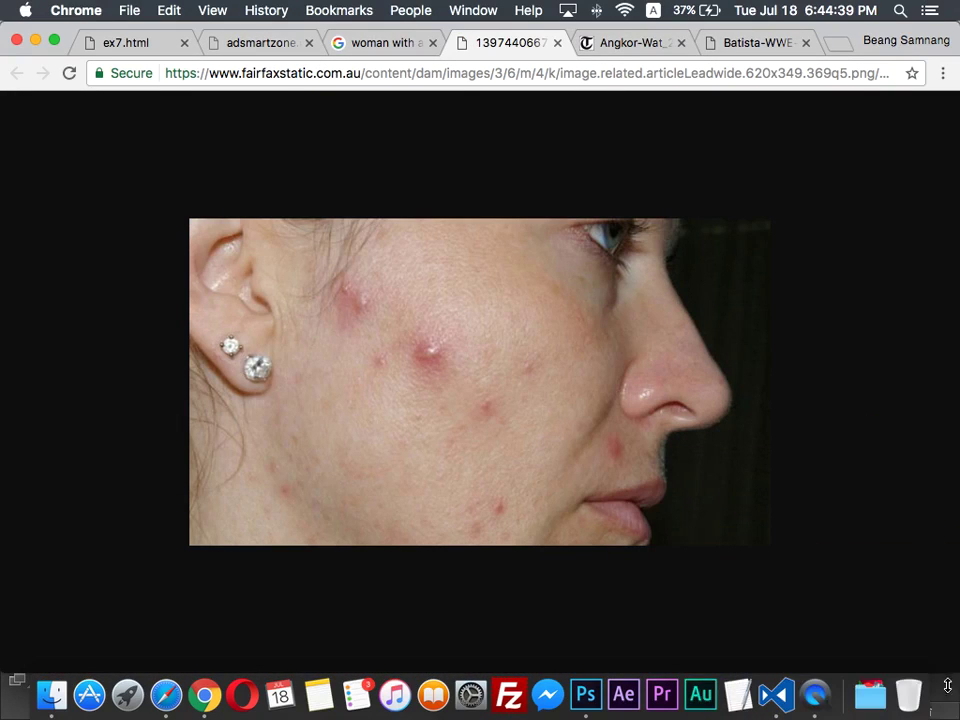
Save the acne photo into the EXercie folder and open 1397440667237.jpg in Photoshop
mouse_move(958, 718)
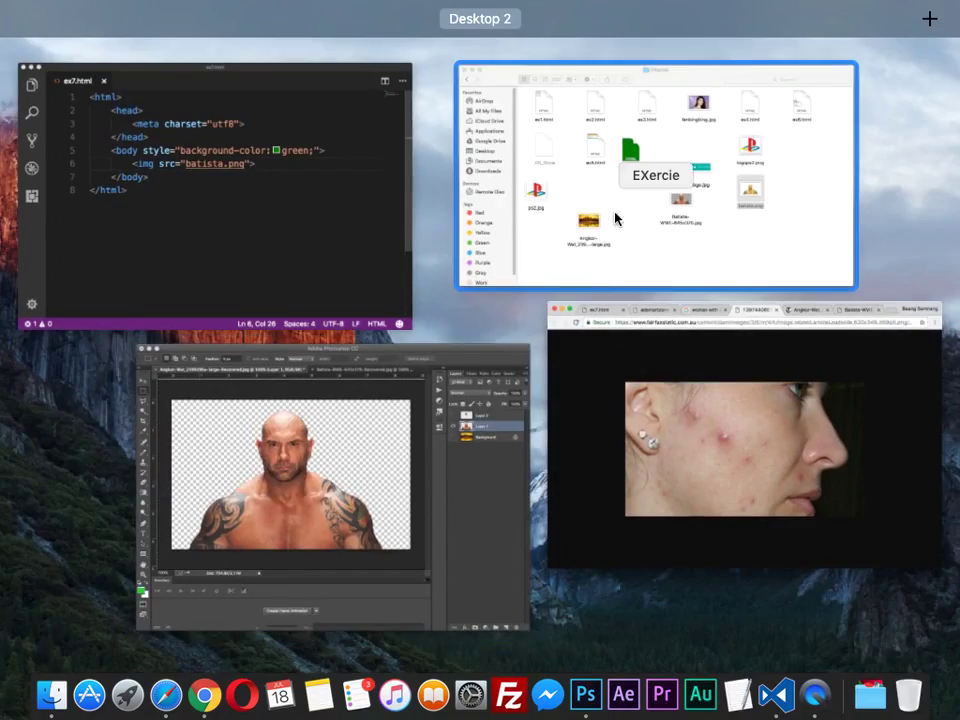
left_click(758, 393)
left_click_drag(490, 420, 683, 236)
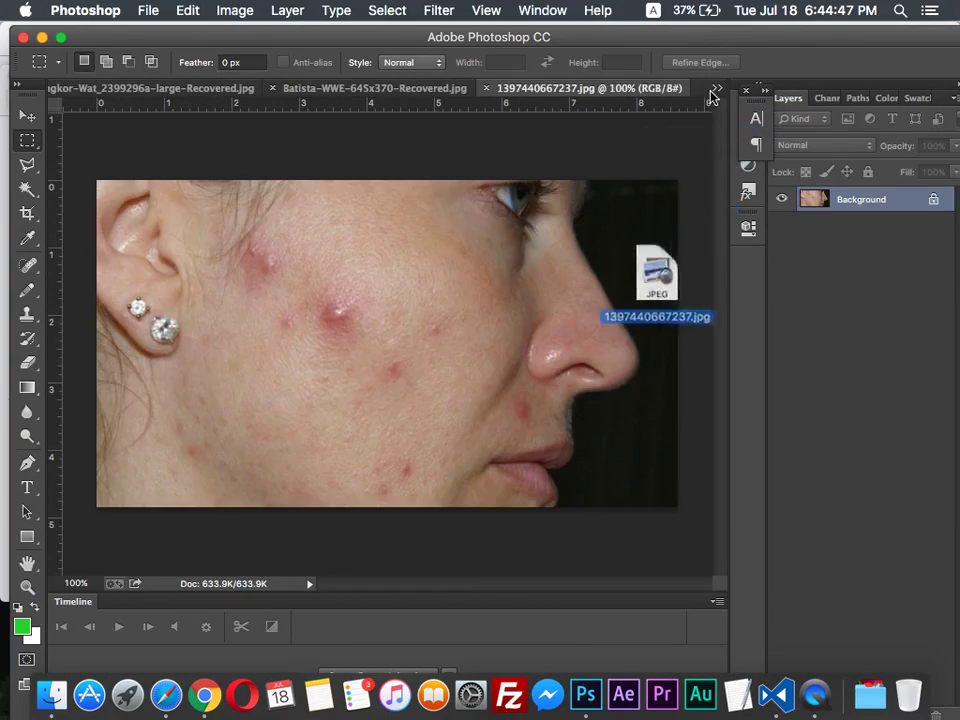
Duplicate the Background layer of 1397440667237.jpg as "Background copy"
right_click(840, 184)
left_click(853, 197)
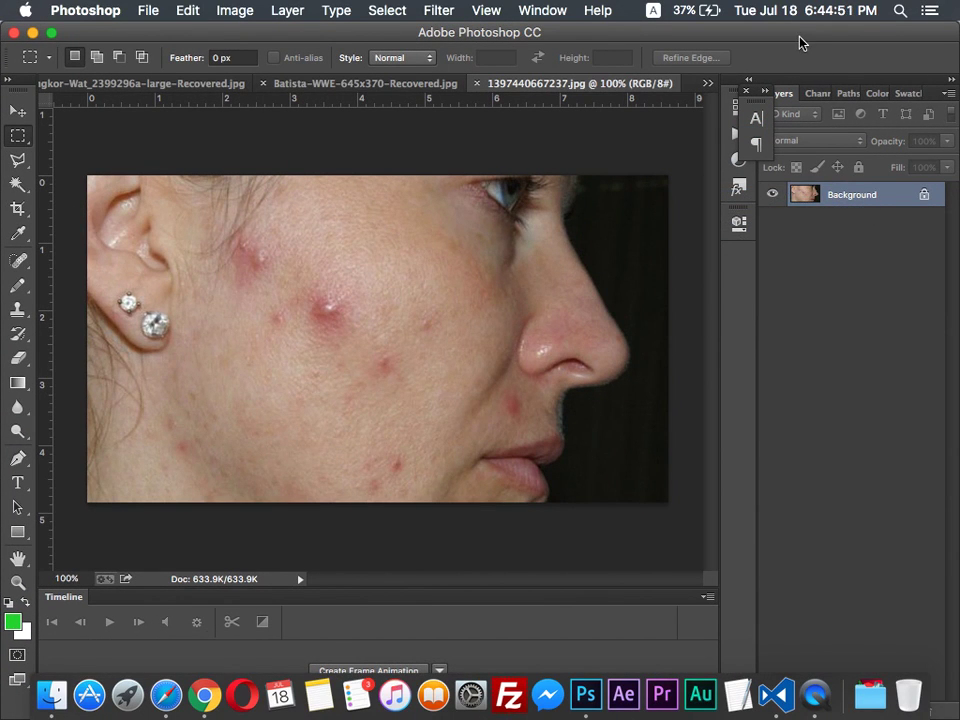
right_click(800, 196)
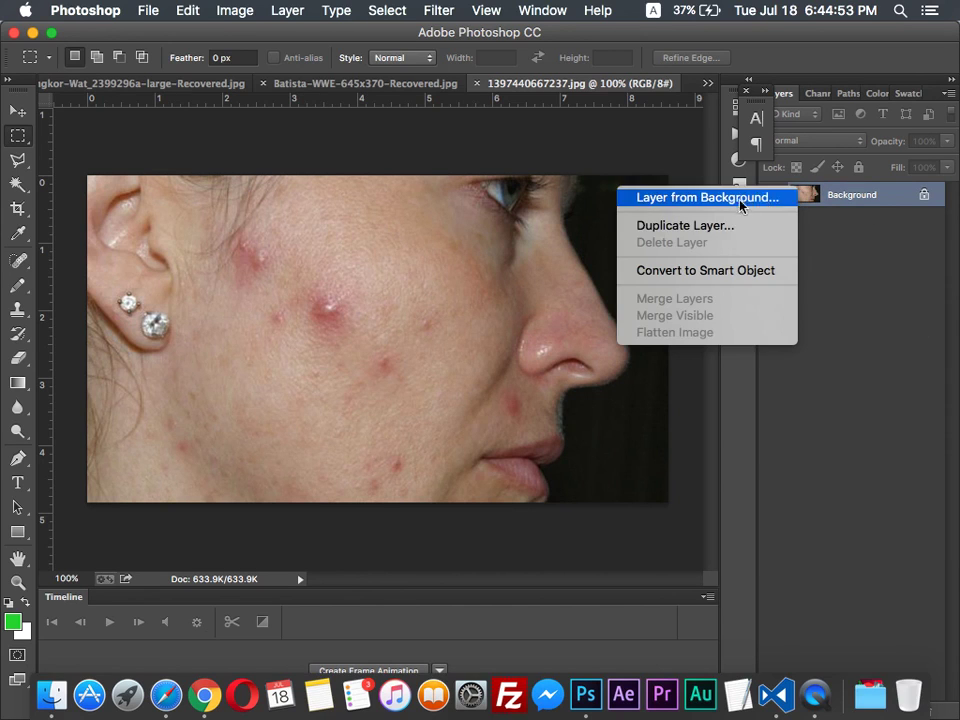
left_click(726, 226)
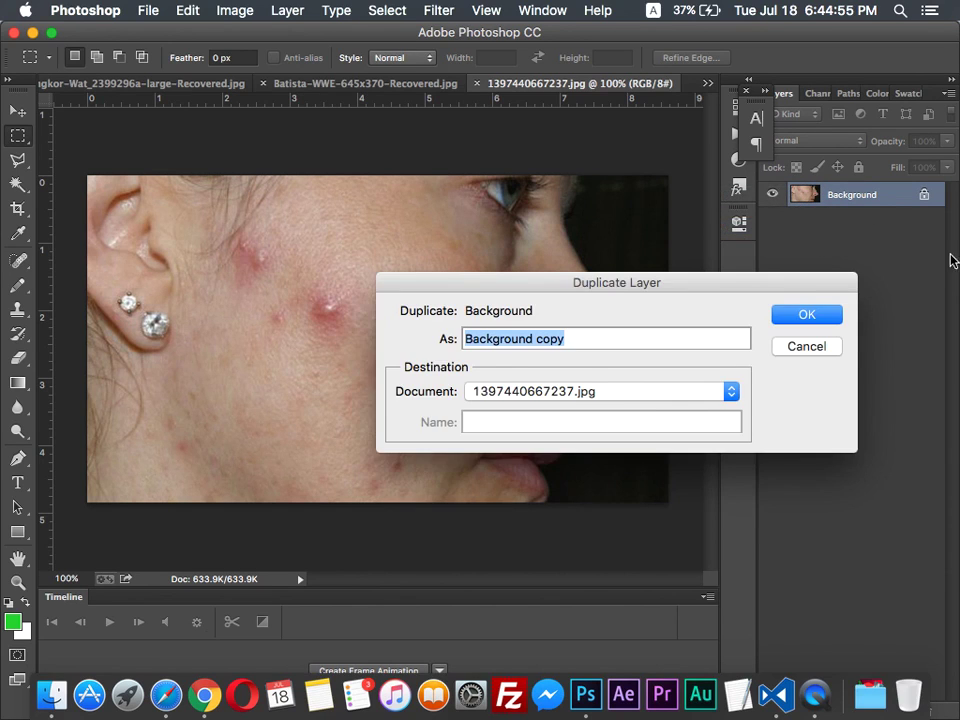
left_click(805, 313)
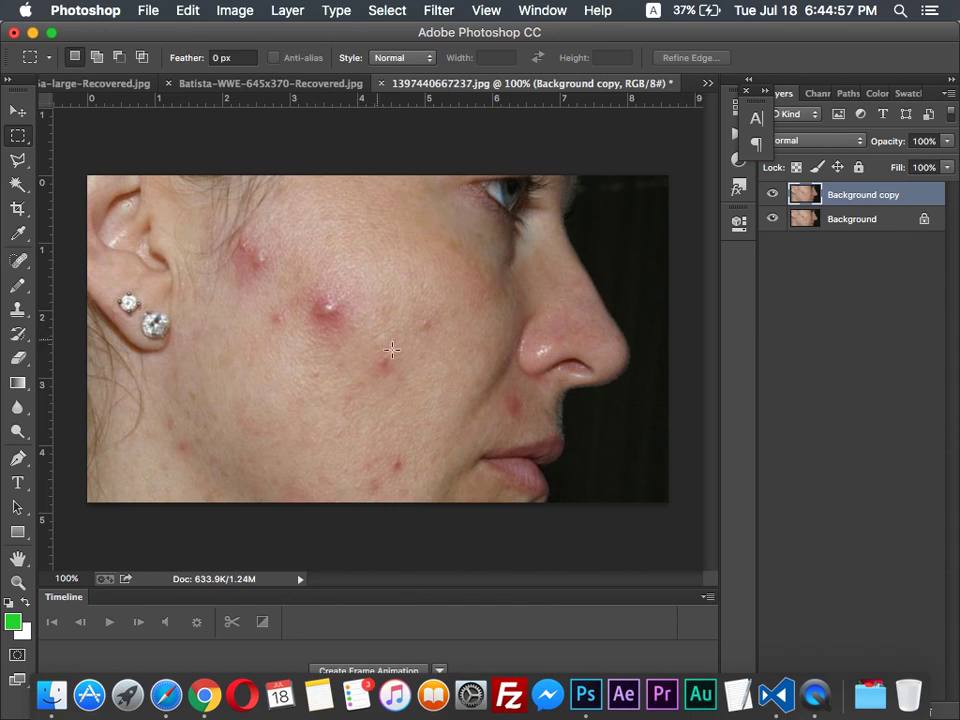
Remove the small blemish on the cheek nearest the nose by patching it with clean skin using the Patch Tool, and deselect
key("super+equal")
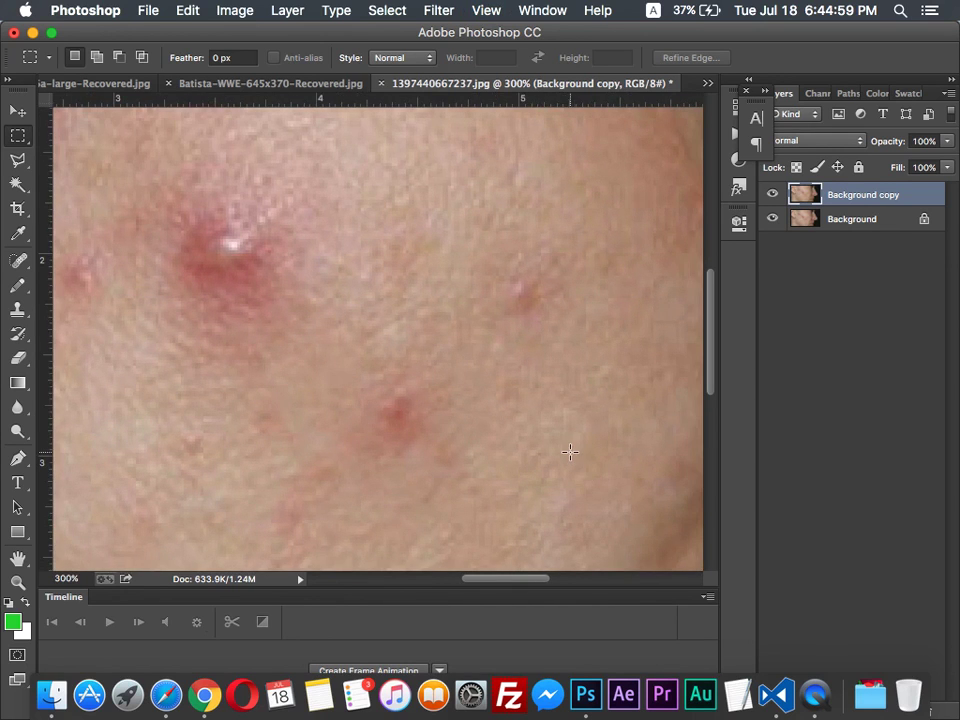
key("super+equal")
left_click_drag(370, 431, 370, 447)
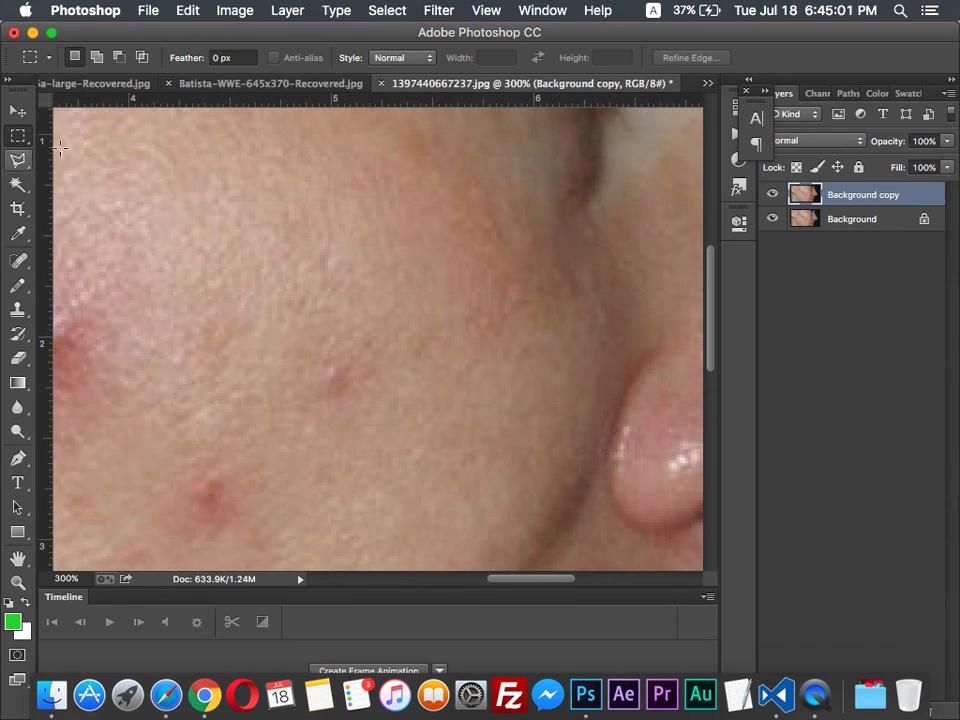
left_click(19, 262)
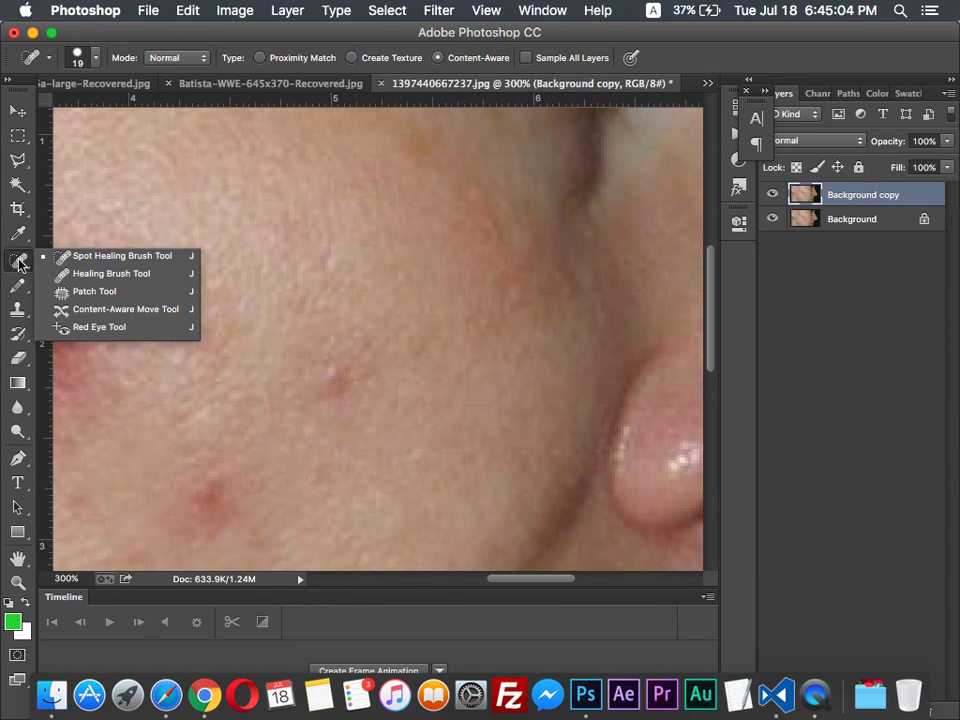
left_click(72, 278)
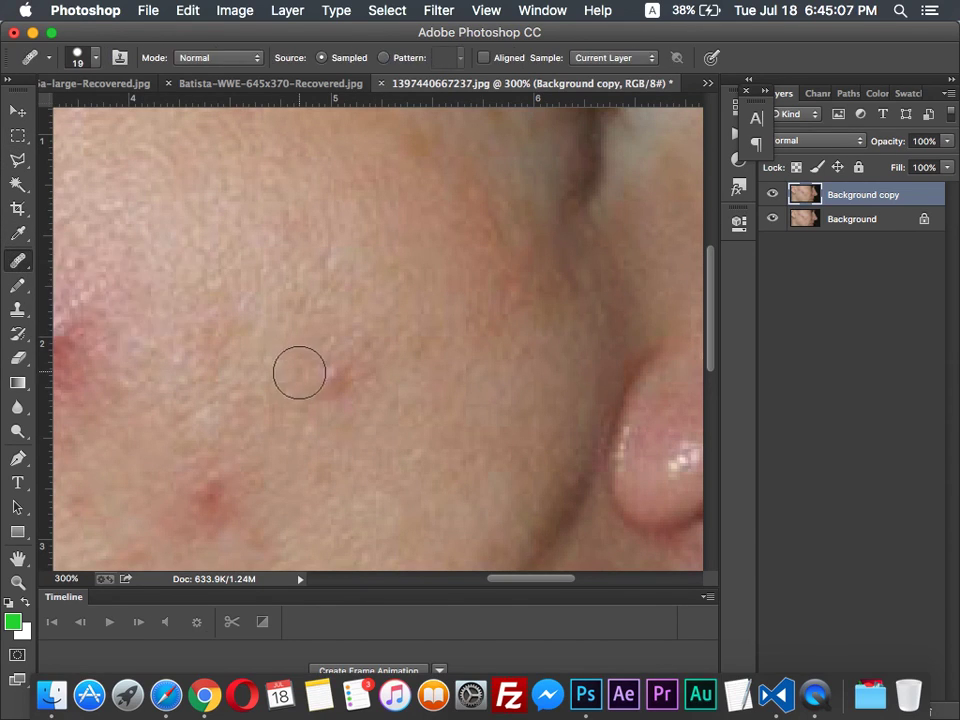
left_click(17, 284)
left_click(17, 262)
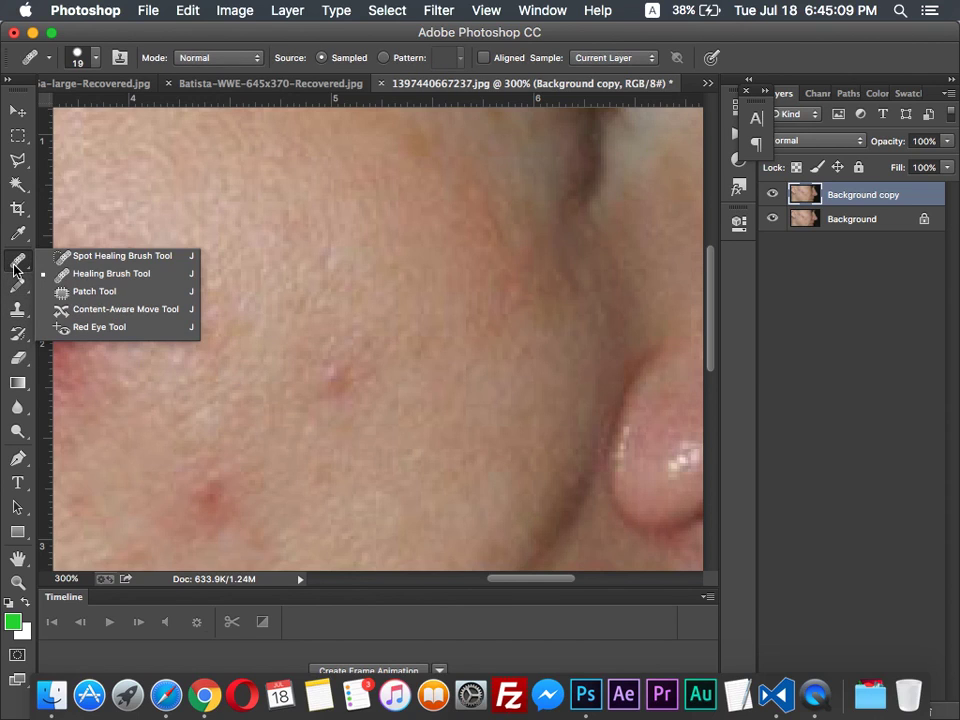
left_click(88, 295)
mouse_move(316, 430)
left_mouse_down()
mouse_move(289, 355)
mouse_move(342, 337)
mouse_move(392, 352)
mouse_move(340, 433)
left_mouse_up()
mouse_move(354, 386)
left_mouse_down()
mouse_move(355, 318)
mouse_move(369, 319)
left_mouse_up()
key("super+d")
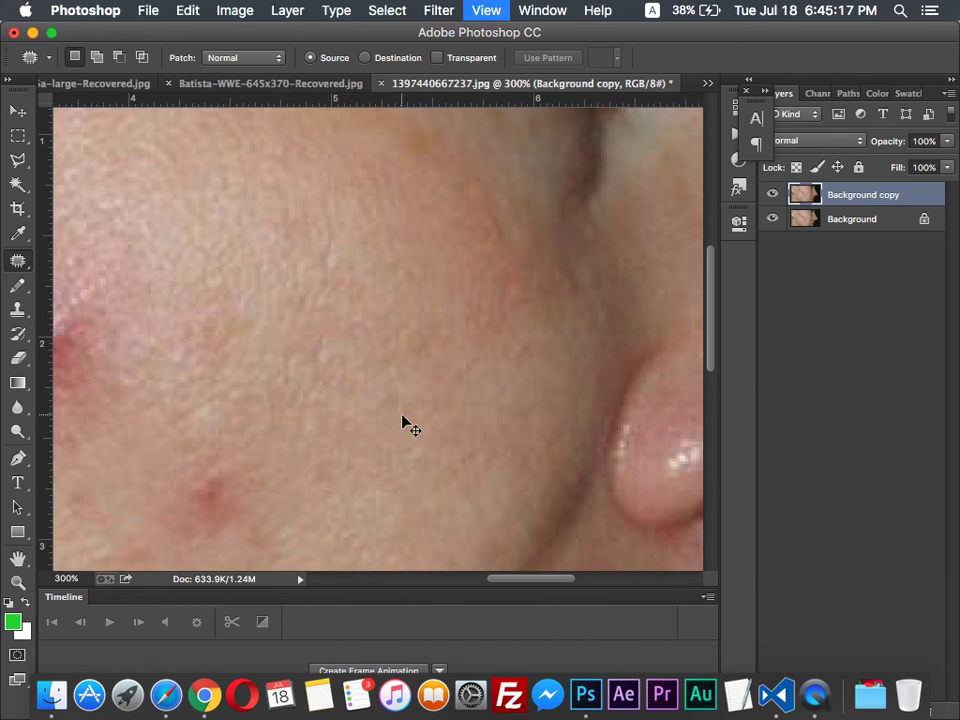
Patch the red spot on the mid-cheek, diagonally below the large pimple, with clean skin and clear the selection
key("super+minus")
key("super+minus")
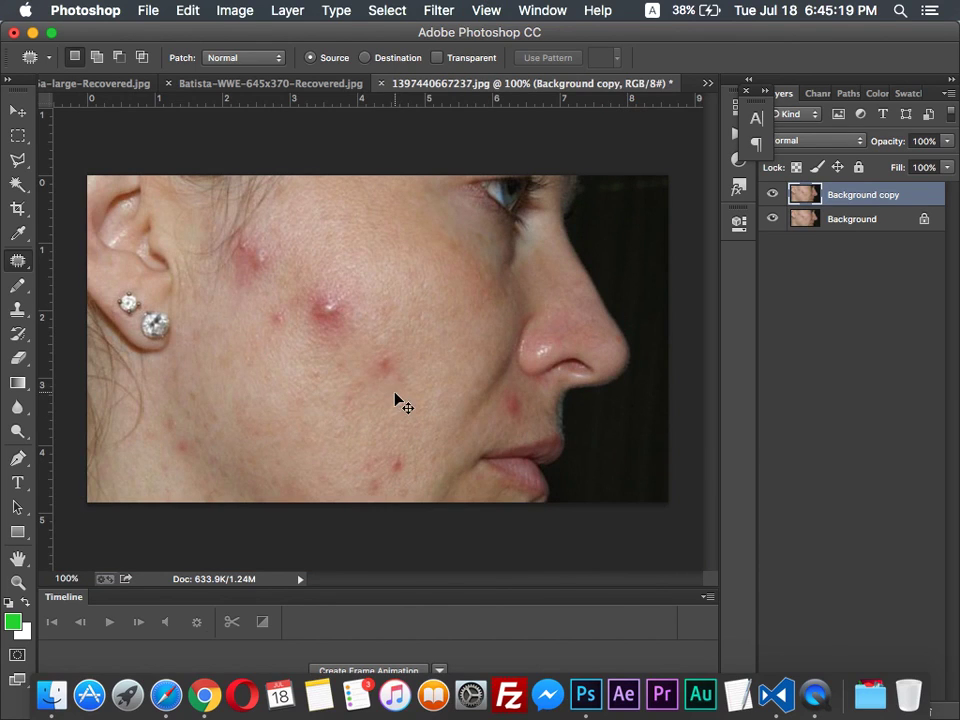
key("super+plus")
mouse_move(393, 425)
left_mouse_down()
mouse_move(356, 382)
mouse_move(422, 339)
mouse_move(441, 401)
mouse_move(424, 386)
mouse_move(476, 384)
mouse_move(480, 375)
mouse_move(486, 424)
left_mouse_up()
key("super+d")
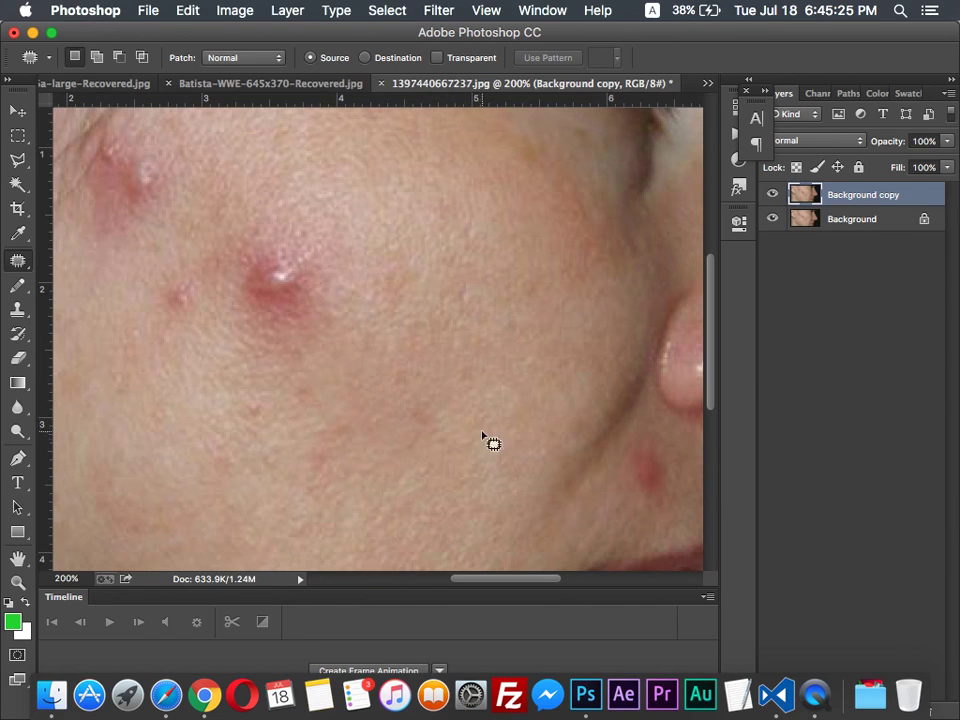
Patch the red spot between the nose and upper lip with clean nearby skin and deselect
left_click_drag(536, 454, 300, 418)
mouse_move(385, 408)
left_mouse_down()
mouse_move(429, 389)
mouse_move(448, 406)
mouse_move(443, 437)
mouse_move(407, 446)
mouse_move(414, 420)
mouse_move(380, 462)
left_mouse_up()
key("ctrl+d")
left_click_drag(303, 436, 555, 473)
left_click_drag(160, 284, 313, 88)
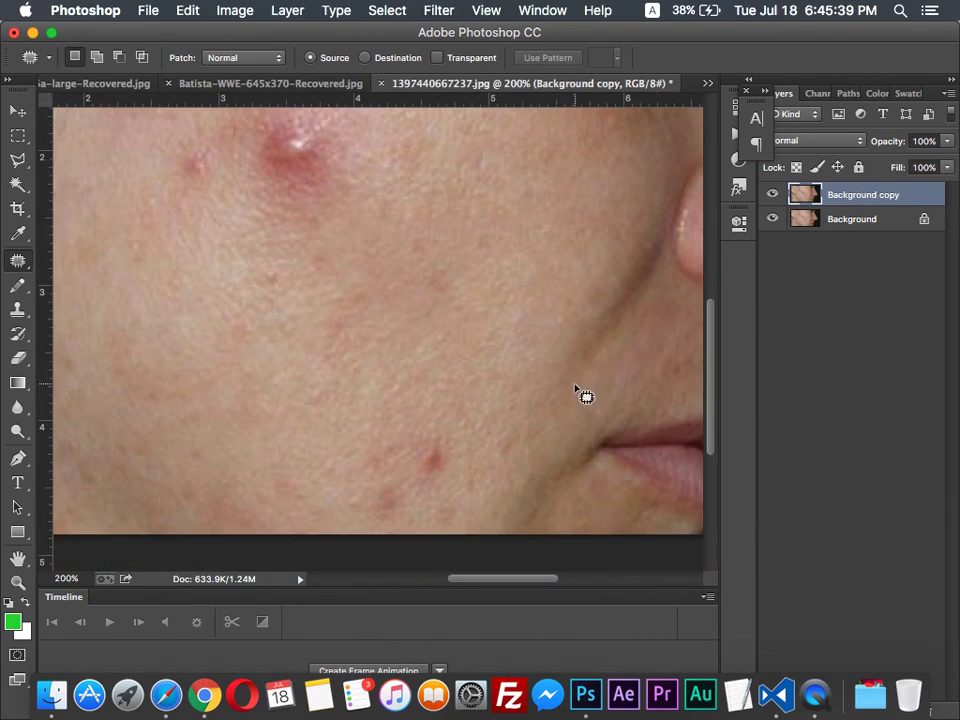
Patch the red spots on the lower cheek beside the mouth corner with clean nearby skin and deselect
scroll(391, 343, "down", 3)
scroll(391, 343, "right", 3)
mouse_move(387, 375)
left_mouse_down()
mouse_move(396, 411)
mouse_move(340, 431)
mouse_move(321, 384)
mouse_move(331, 369)
mouse_move(383, 376)
mouse_move(422, 373)
left_mouse_up()
key("super+d")
mouse_move(275, 366)
left_mouse_down()
mouse_move(333, 398)
mouse_move(337, 432)
mouse_move(325, 454)
mouse_move(292, 458)
mouse_move(352, 385)
mouse_move(348, 355)
left_mouse_up()
key("super+d")
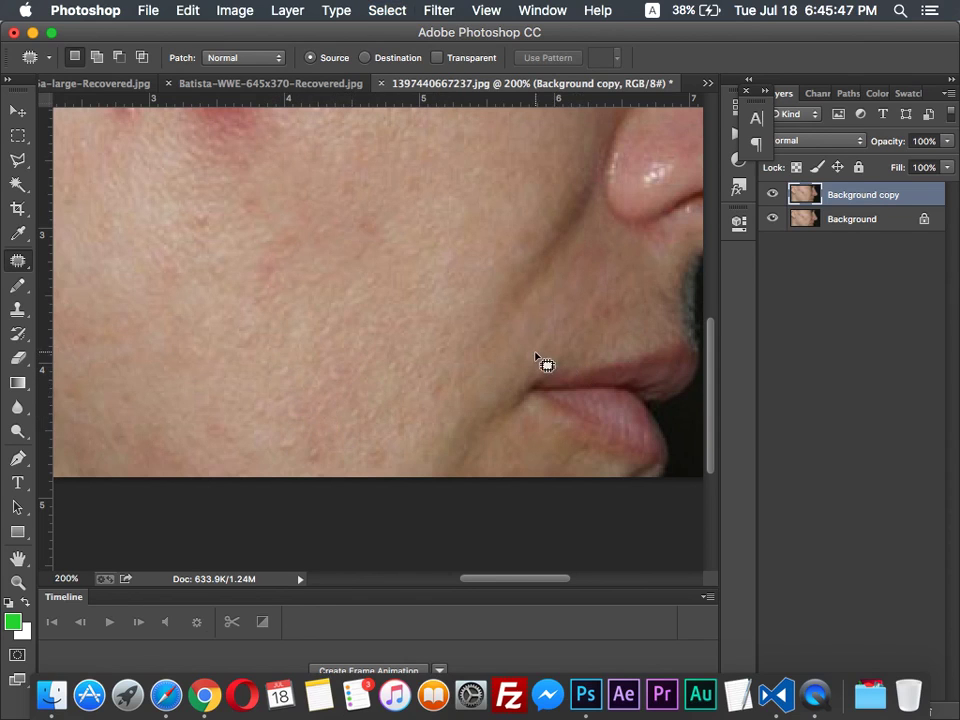
Patch the two small red spots on the jaw below the earring with clean nearby skin and clear the selection
scroll(541, 362, "up", 10)
scroll(465, 450, "left", 5)
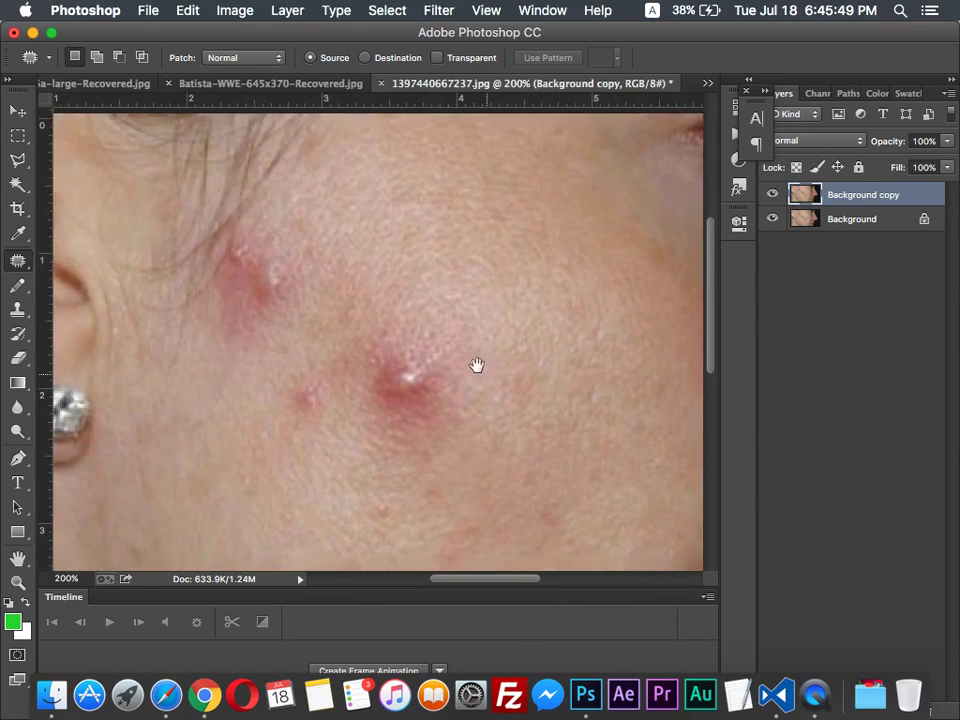
left_click_drag(476, 365, 671, 214)
scroll(568, 294, "down", 3)
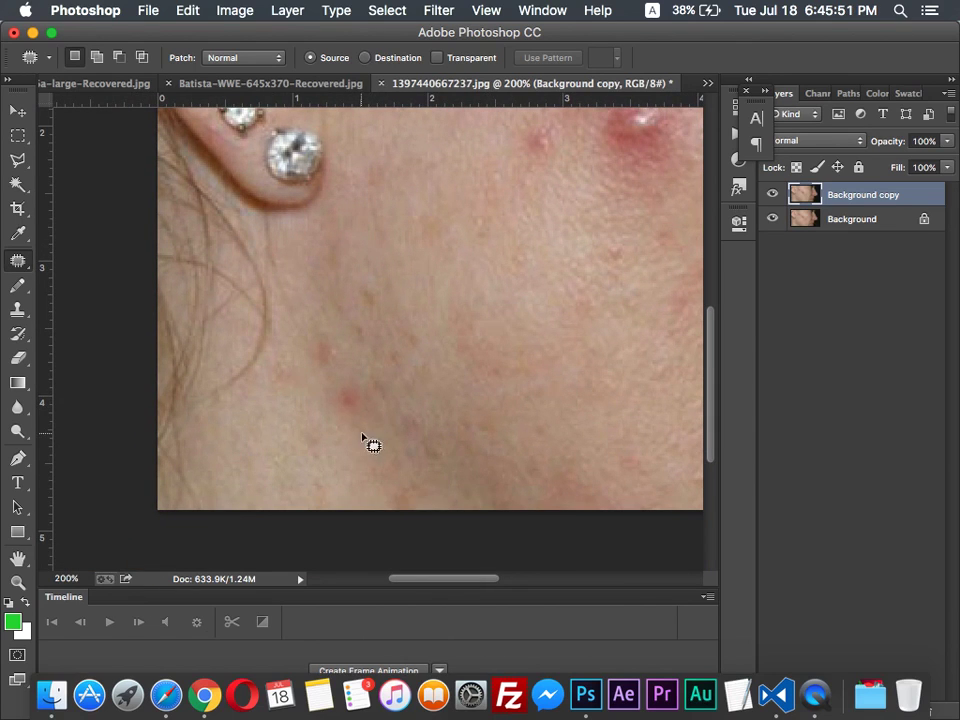
mouse_move(333, 407)
left_mouse_down()
mouse_move(368, 375)
mouse_move(379, 423)
mouse_move(385, 404)
mouse_move(412, 391)
mouse_move(386, 380)
mouse_move(351, 468)
left_mouse_up()
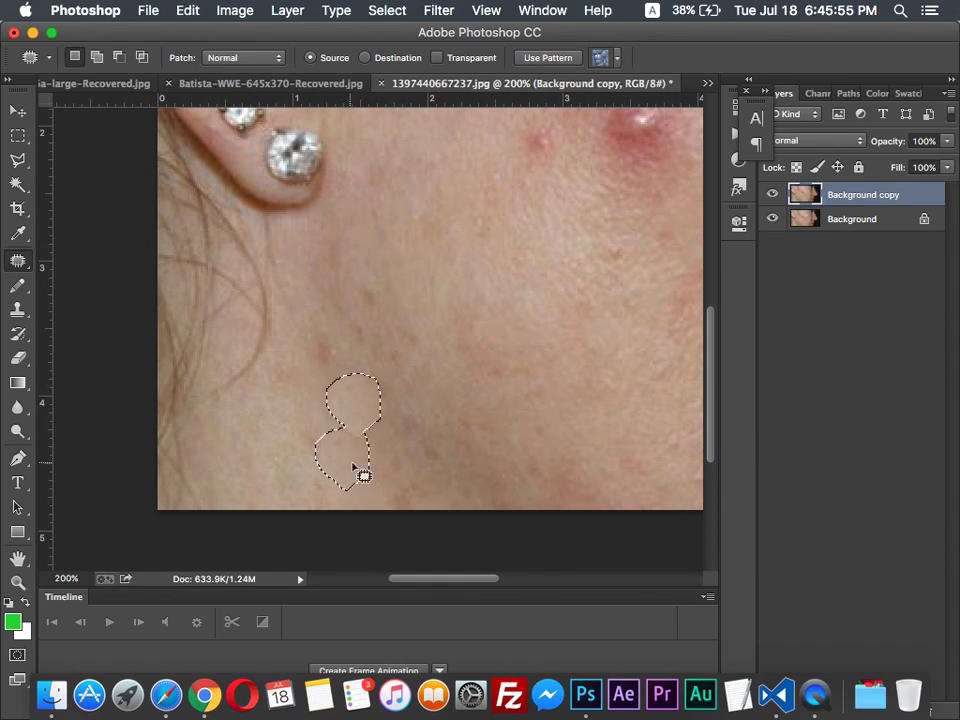
left_click(375, 392)
mouse_move(317, 390)
left_mouse_down()
mouse_move(293, 338)
mouse_move(325, 317)
mouse_move(346, 347)
mouse_move(337, 369)
mouse_move(326, 304)
left_mouse_up()
key("super+d")
Patch the small red spot between the earring and the large mid-cheek pimple with clean skin and deselect
left_click_drag(497, 309, 360, 504)
mouse_move(355, 383)
left_mouse_down()
mouse_move(372, 331)
mouse_move(414, 386)
mouse_move(407, 377)
mouse_move(354, 401)
mouse_move(420, 410)
left_mouse_up()
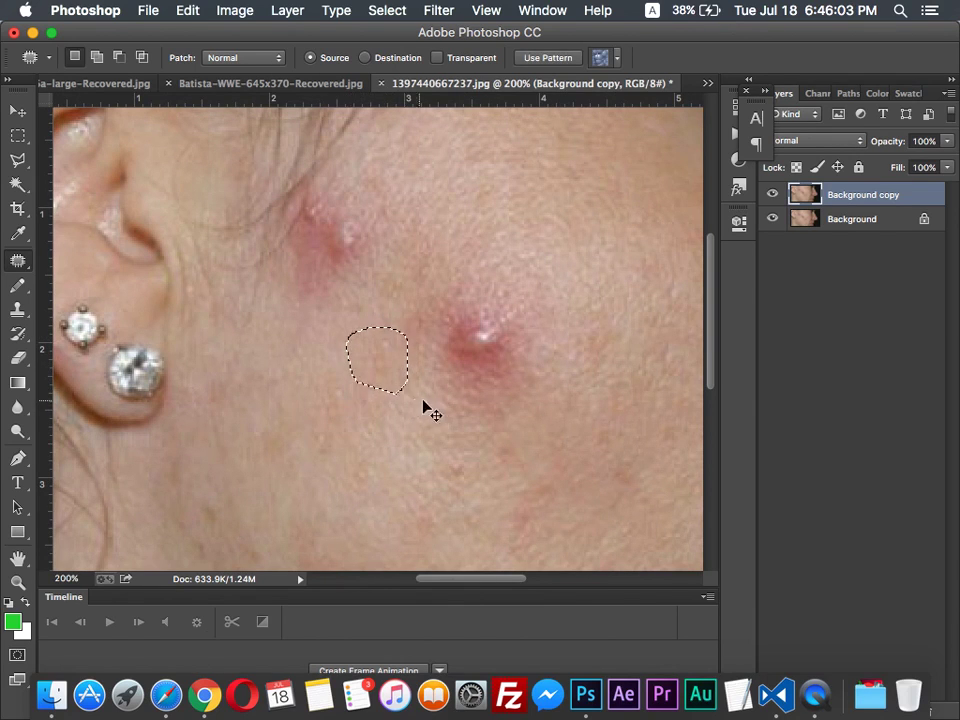
key("super+d")
Patch the large red blemish near the hairline beside the ear with clean cheek skin and clear the selection
scroll(332, 309, "up", 4)
mouse_move(278, 402)
left_mouse_down()
mouse_move(243, 333)
mouse_move(269, 300)
mouse_move(304, 295)
mouse_move(345, 315)
mouse_move(325, 382)
left_mouse_up()
left_click_drag(330, 332, 394, 285)
key("super+d")
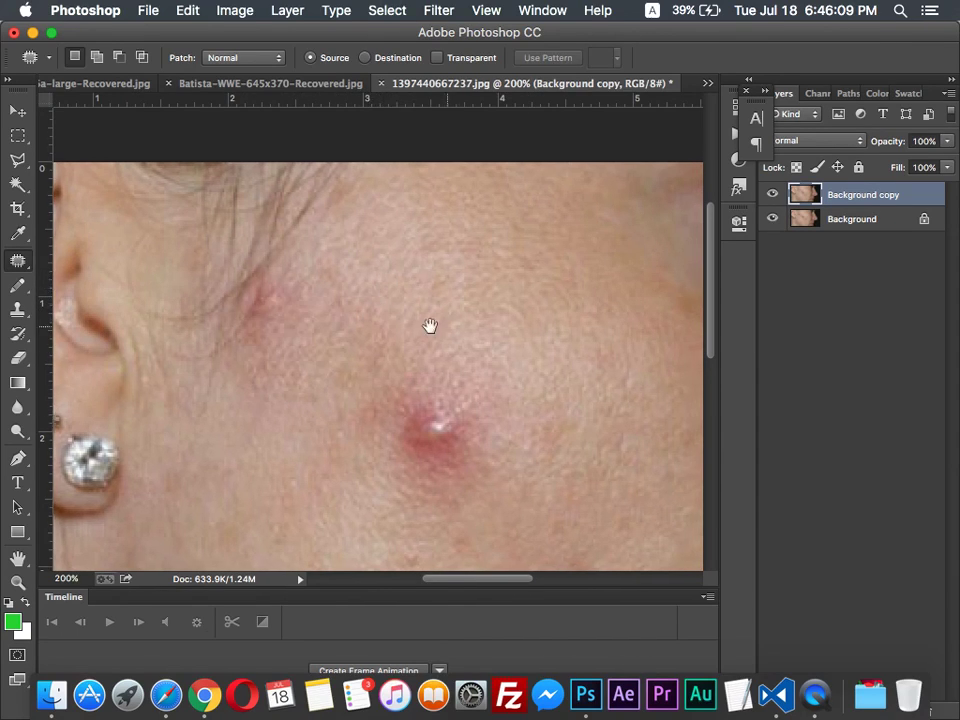
Patch the large white-tipped pimple on the mid-cheek with clean skin and deselect
left_click_drag(443, 326, 309, 264)
mouse_move(253, 339)
left_mouse_down()
mouse_move(308, 319)
mouse_move(364, 388)
mouse_move(253, 446)
mouse_move(245, 358)
left_mouse_up()
left_click_drag(349, 405, 440, 315)
key("super+d")
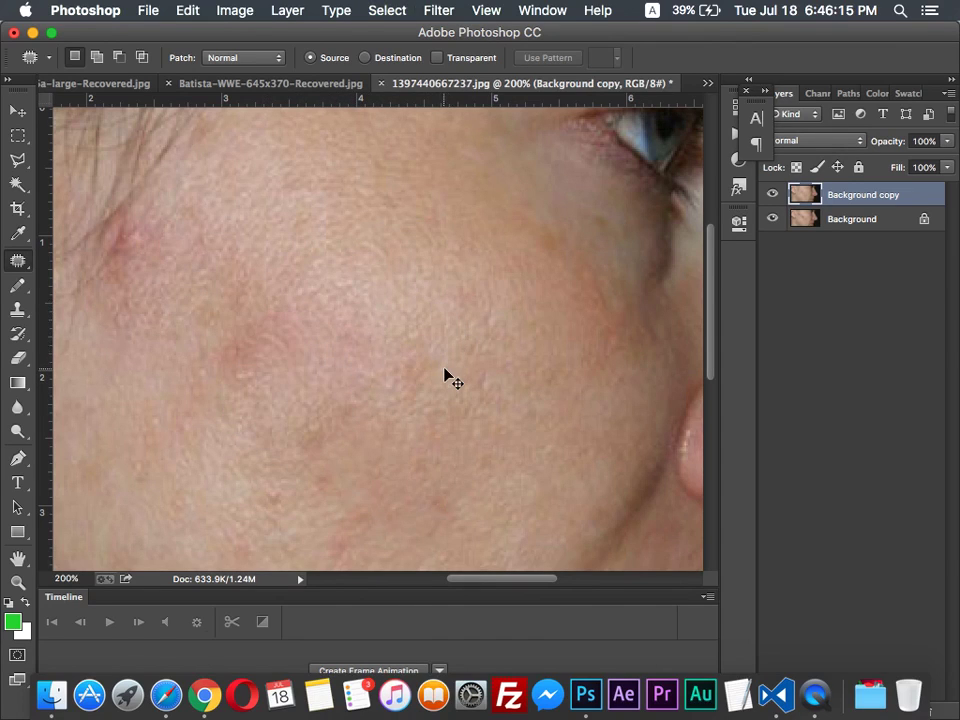
View the whole retouched face, and switch to Chrome to compare it with the original photo
key("super+minus")
key("super+minus")
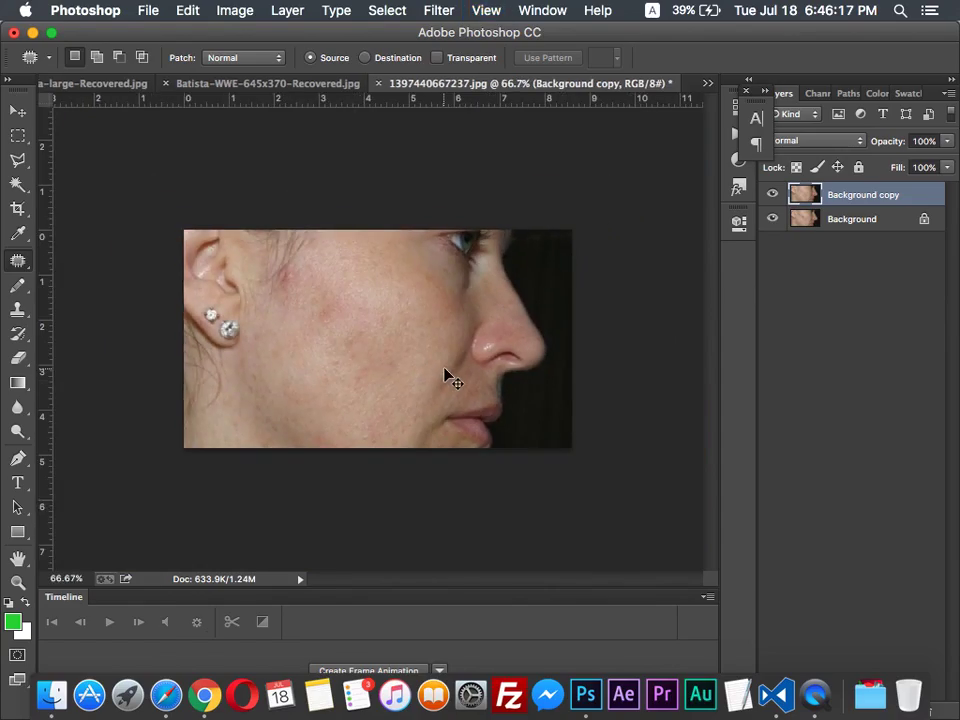
key("super+equal")
key("ctrl+Up")
left_click(426, 424)
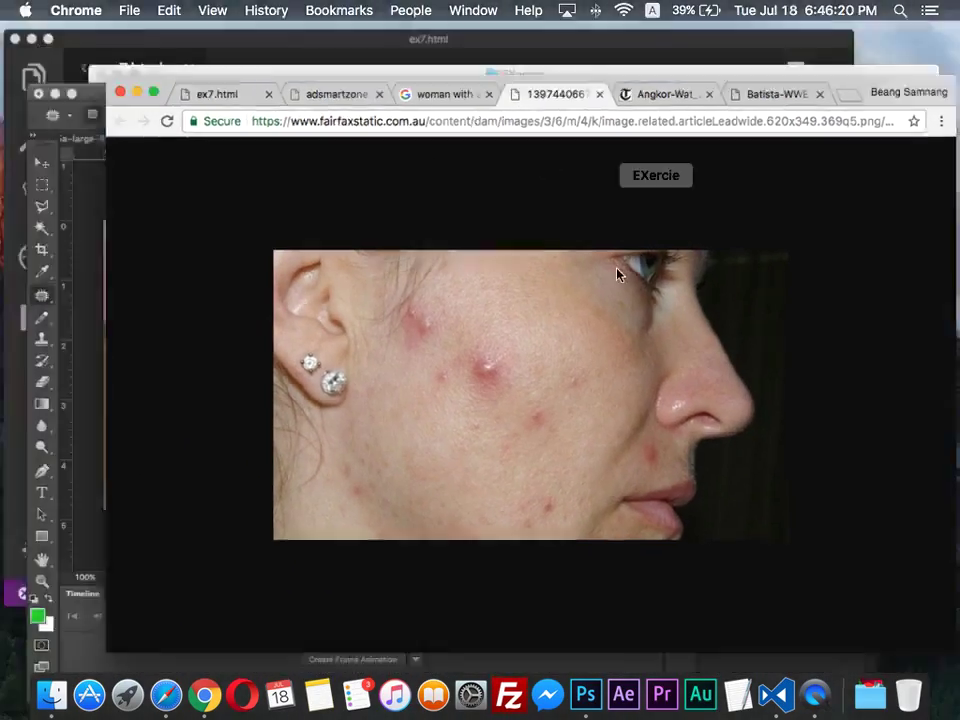
Compare the original face photo open in Chrome with the retouched version in Photoshop
key("ctrl+Up")
left_click(375, 454)
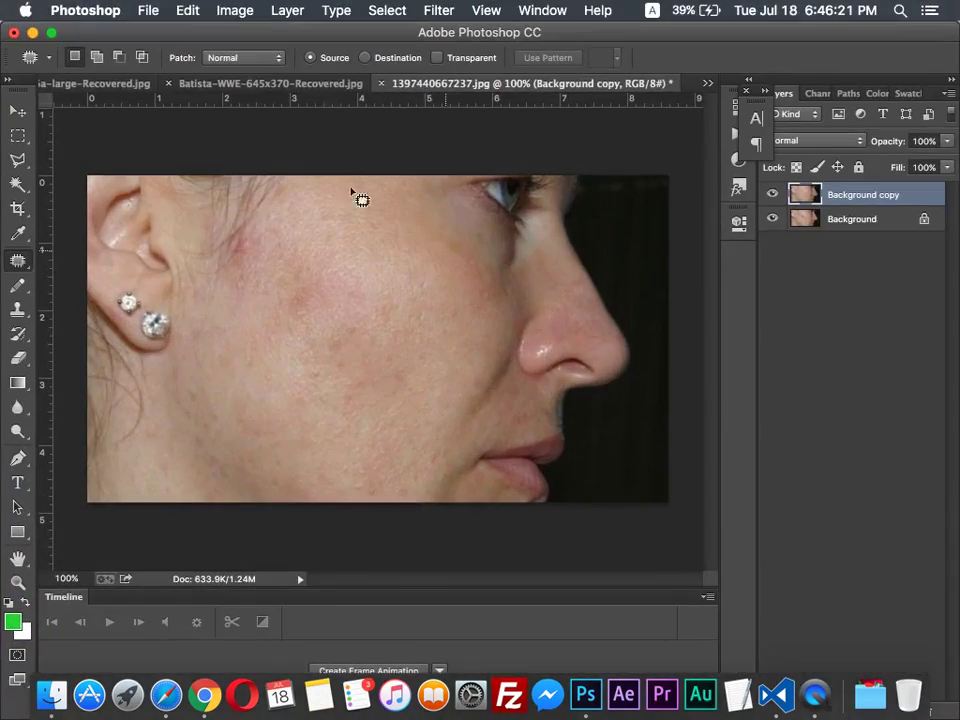
key("ctrl+Up")
left_click(186, 467)
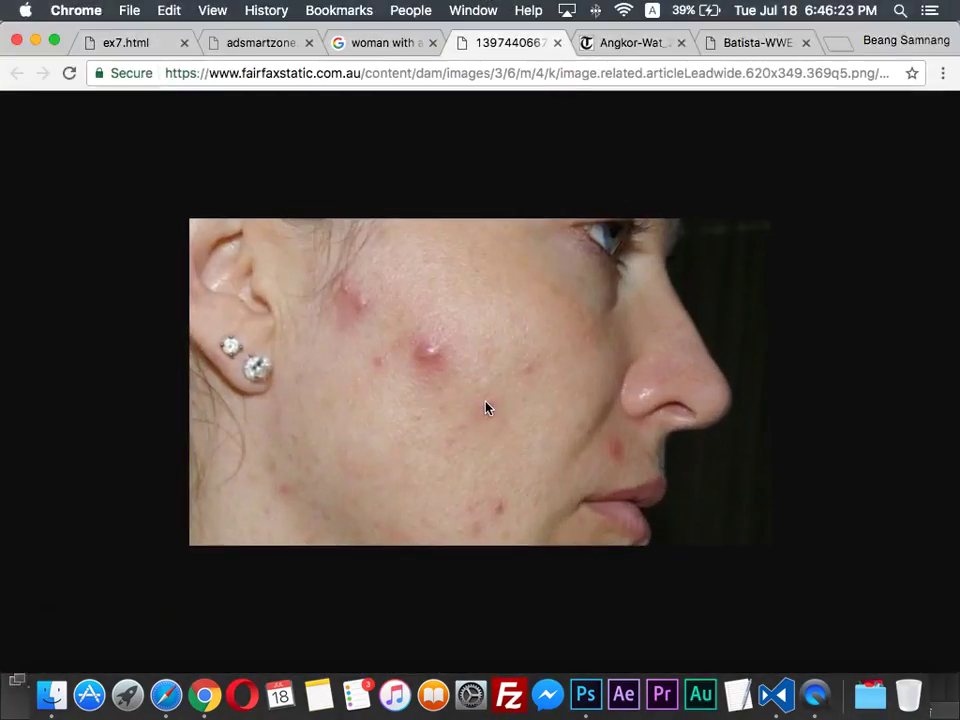
key("ctrl+Up")
left_click(793, 364)
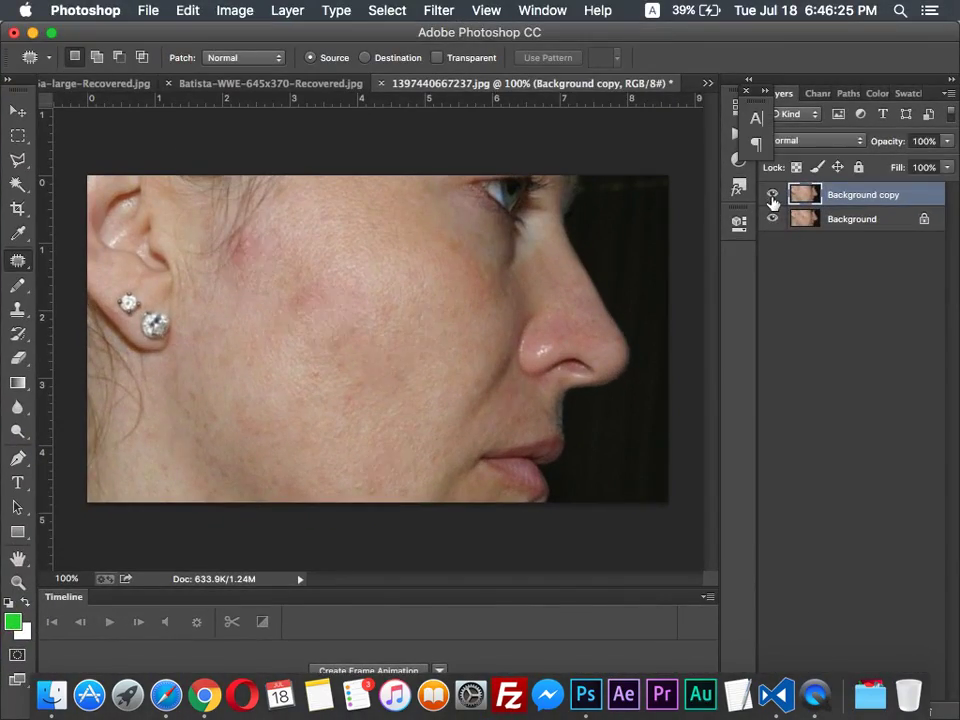
Toggle the Background copy layer's visibility repeatedly to compare the skin before and after retouching
left_click(772, 198)
left_click(772, 198)
left_click(772, 198)
left_click(772, 198)
left_click(772, 197)
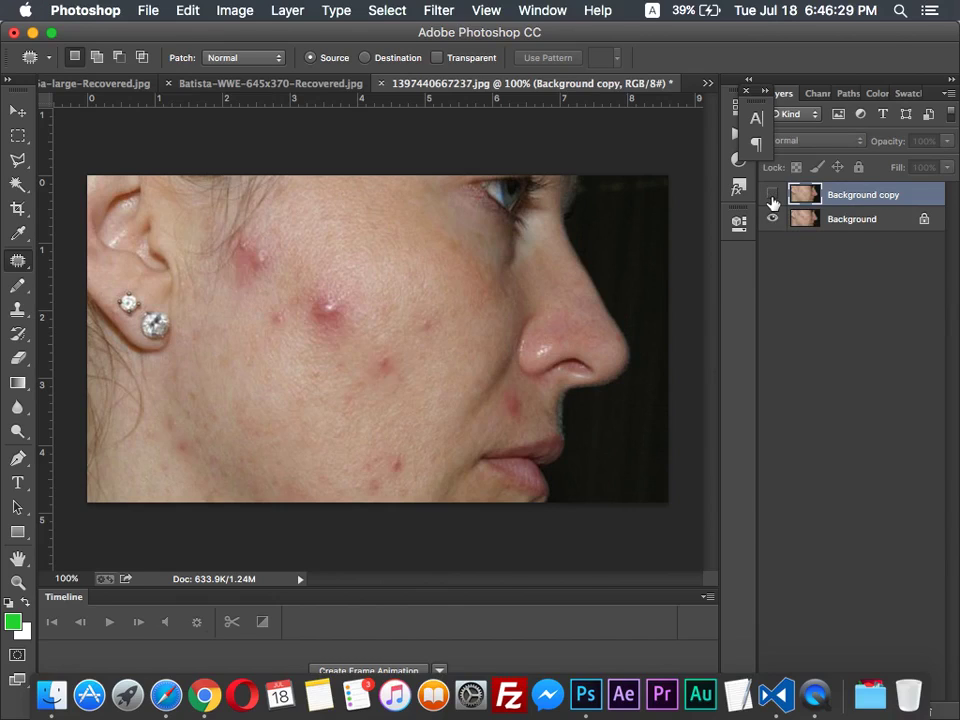
left_click(772, 198)
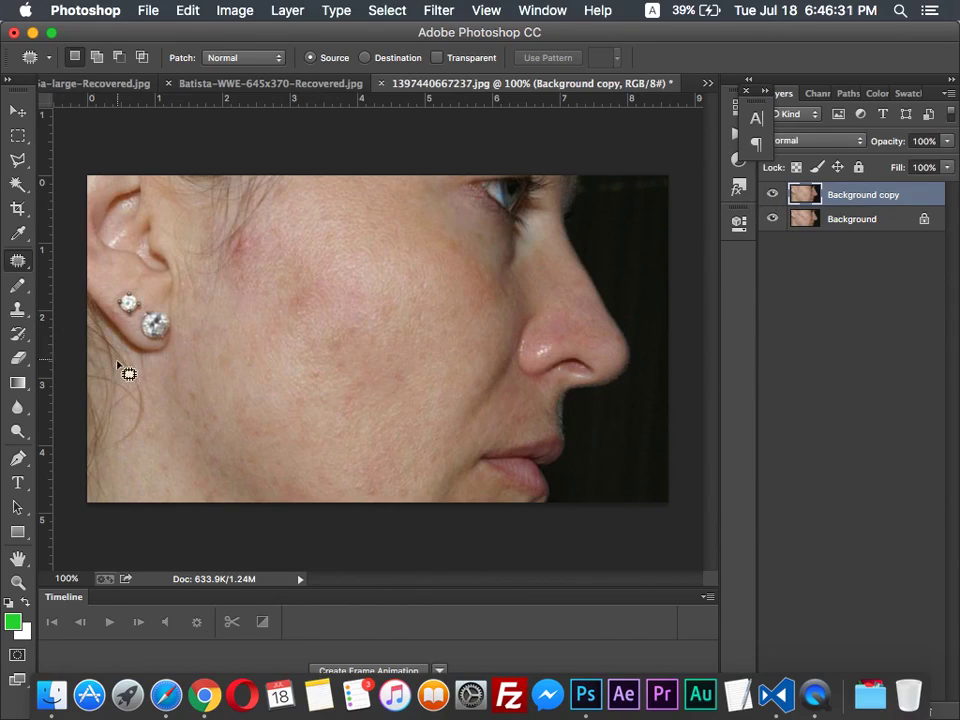
right_click(20, 262)
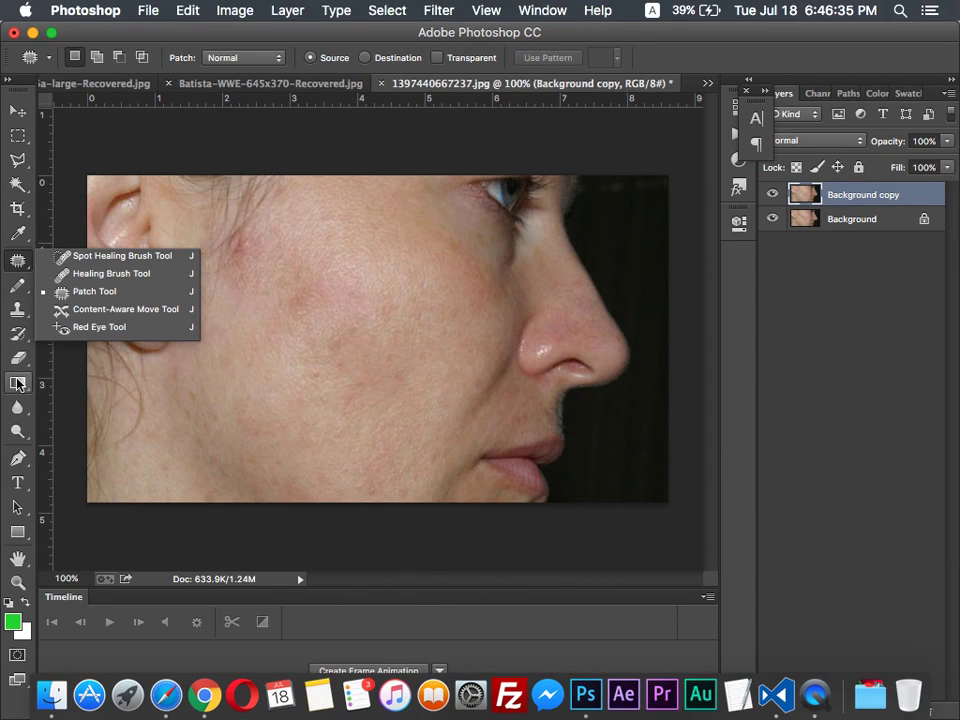
left_click(17, 384)
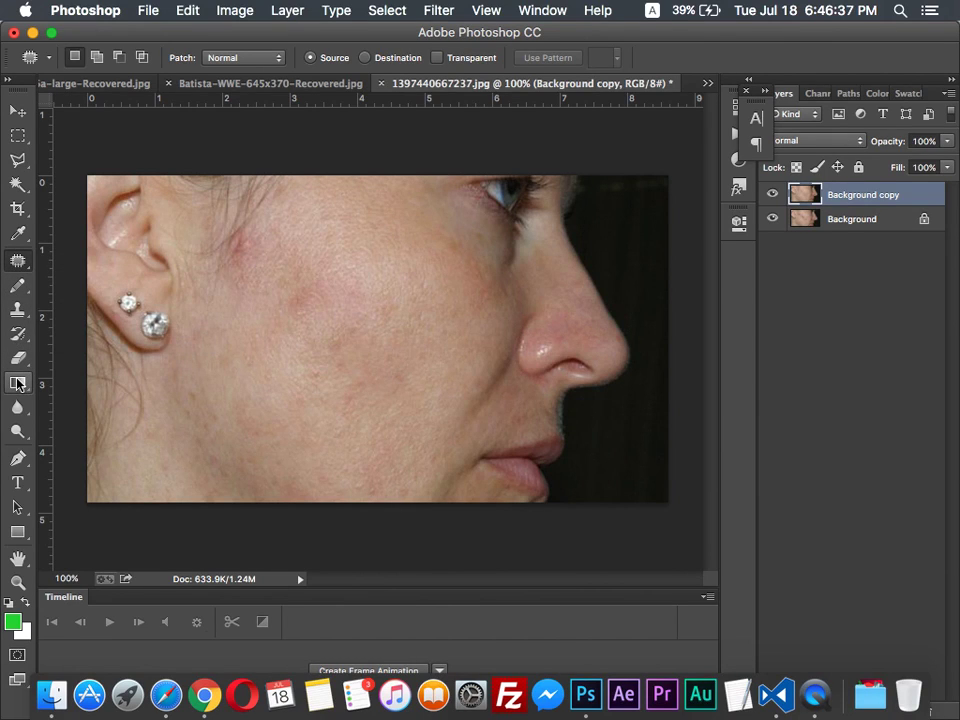
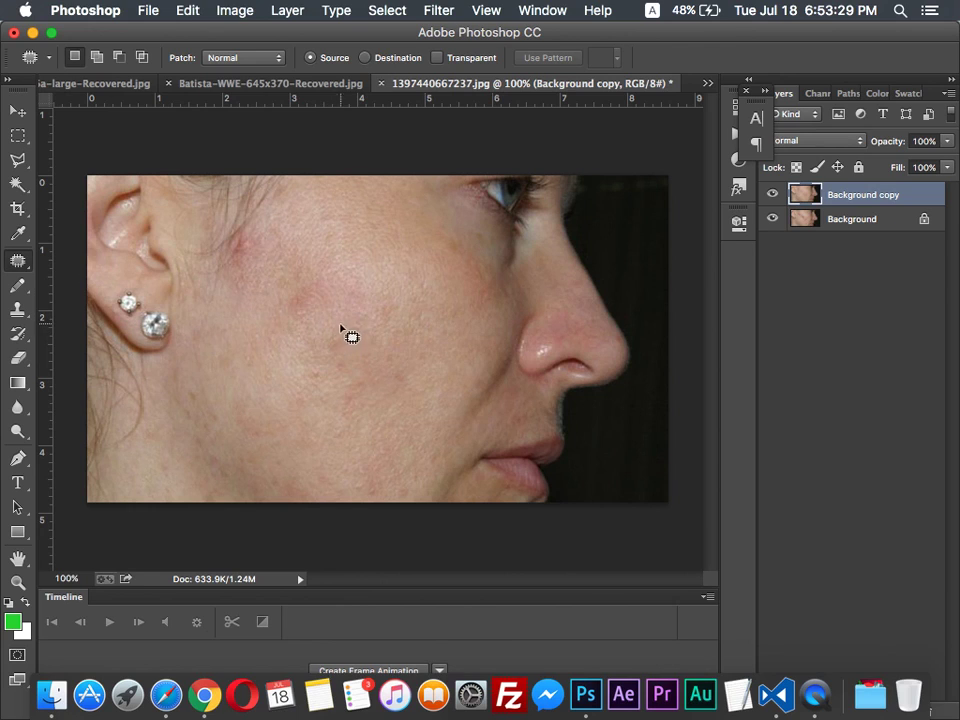
mouse_move(394, 322)
left_mouse_down()
mouse_move(364, 366)
mouse_move(362, 318)
left_mouse_up()
left_click(446, 289)
left_click(49, 59)
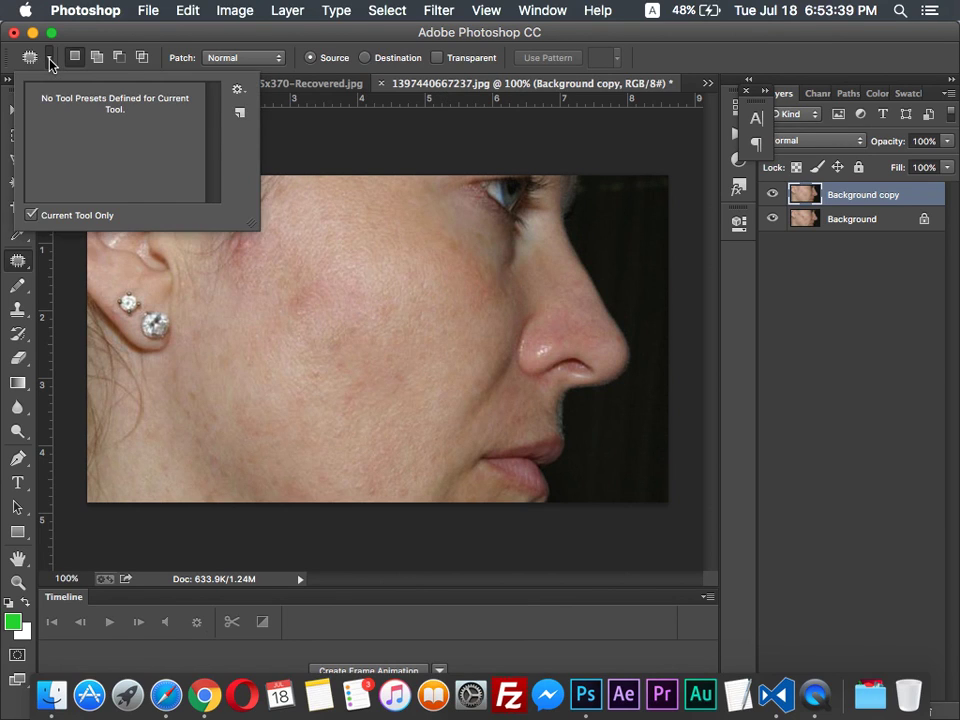
left_click(49, 59)
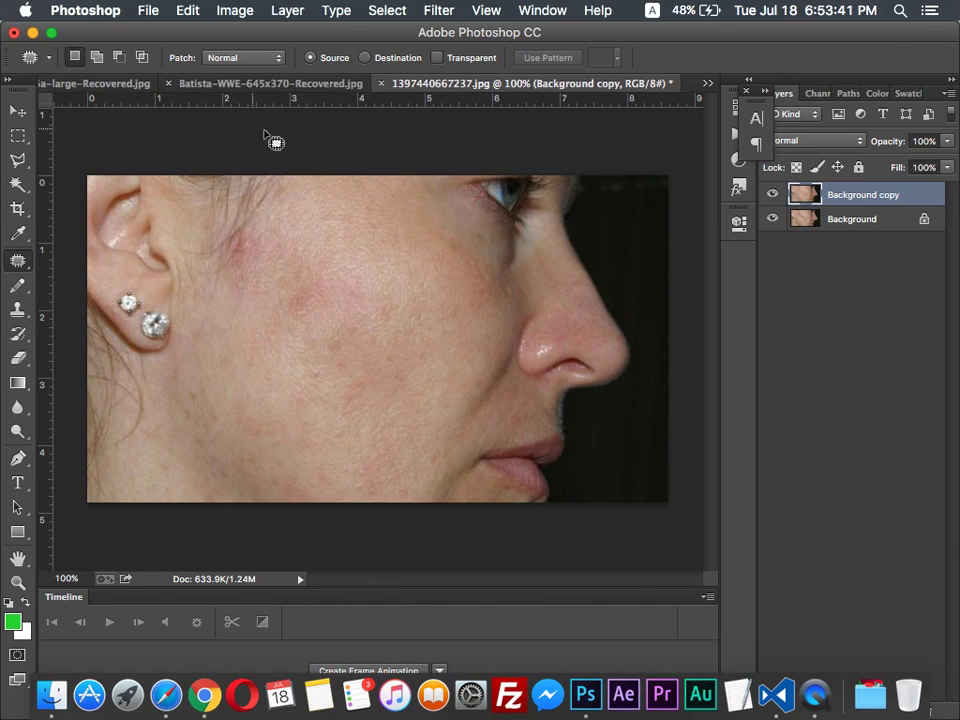
Smooth the remaining blemishes across the middle of the cheek with the Spot Healing Brush on the Background copy layer
right_click(27, 258)
left_click(66, 255)
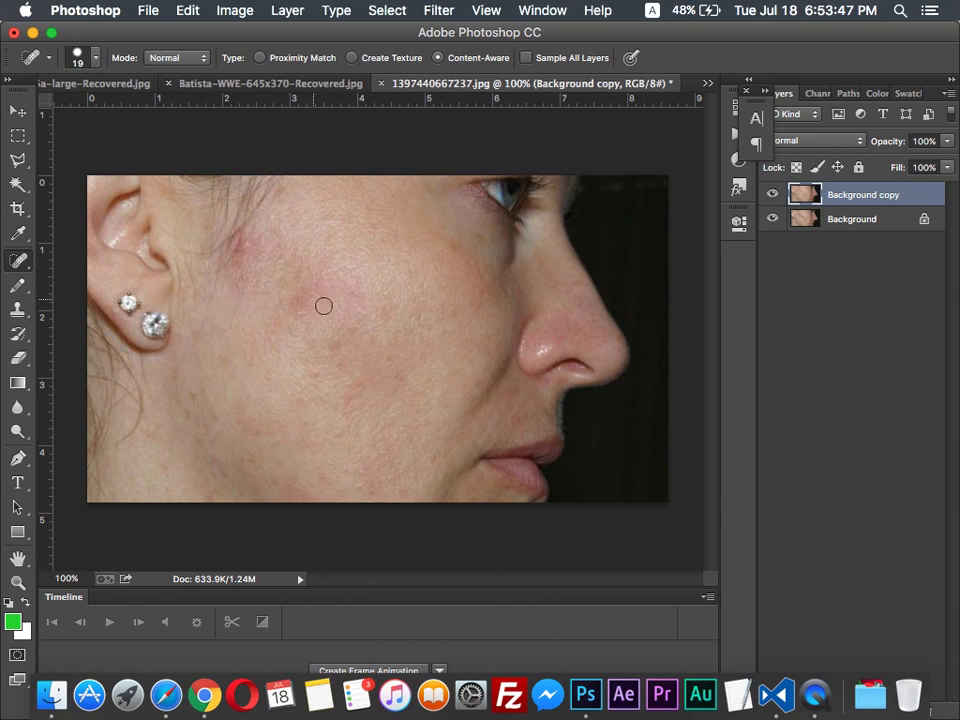
left_click_drag(392, 386, 456, 332)
mouse_move(338, 400)
left_mouse_down()
mouse_move(375, 354)
mouse_move(407, 316)
left_mouse_up()
mouse_move(347, 439)
left_mouse_down()
mouse_move(421, 290)
mouse_move(349, 257)
left_mouse_up()
left_click_drag(335, 428, 357, 291)
mouse_move(308, 405)
left_mouse_down()
mouse_move(313, 280)
mouse_move(324, 250)
left_mouse_up()
left_click_drag(294, 338, 317, 195)
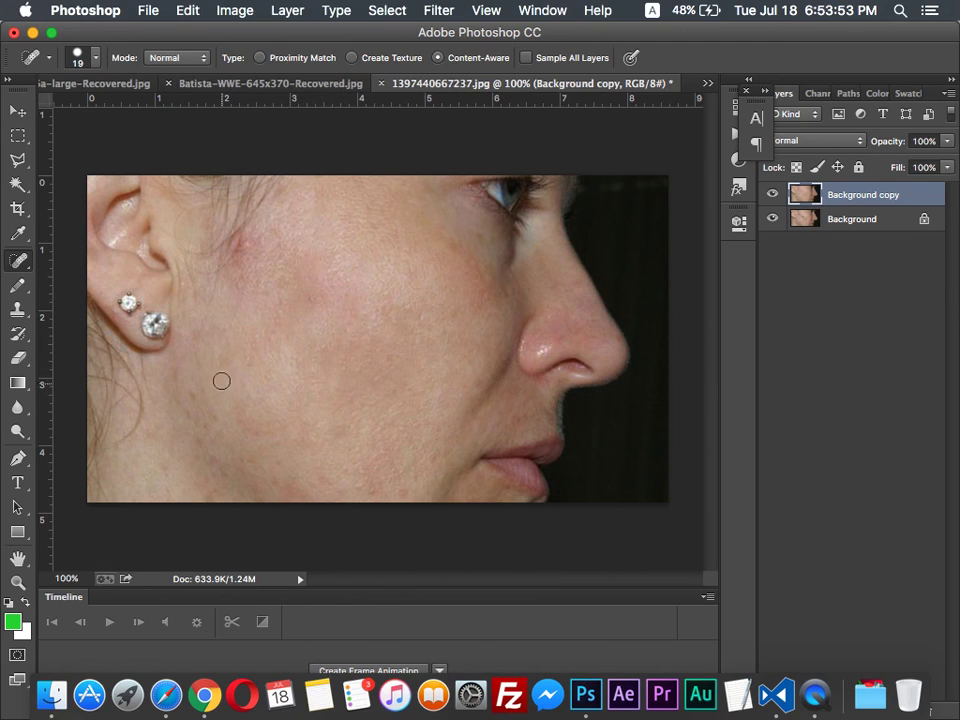
Heal the red spot near the hairline and the uneven skin on the upper cheek and along the jaw
left_click_drag(223, 272, 333, 173)
mouse_move(201, 190)
left_mouse_down()
mouse_move(257, 277)
mouse_move(302, 322)
left_mouse_up()
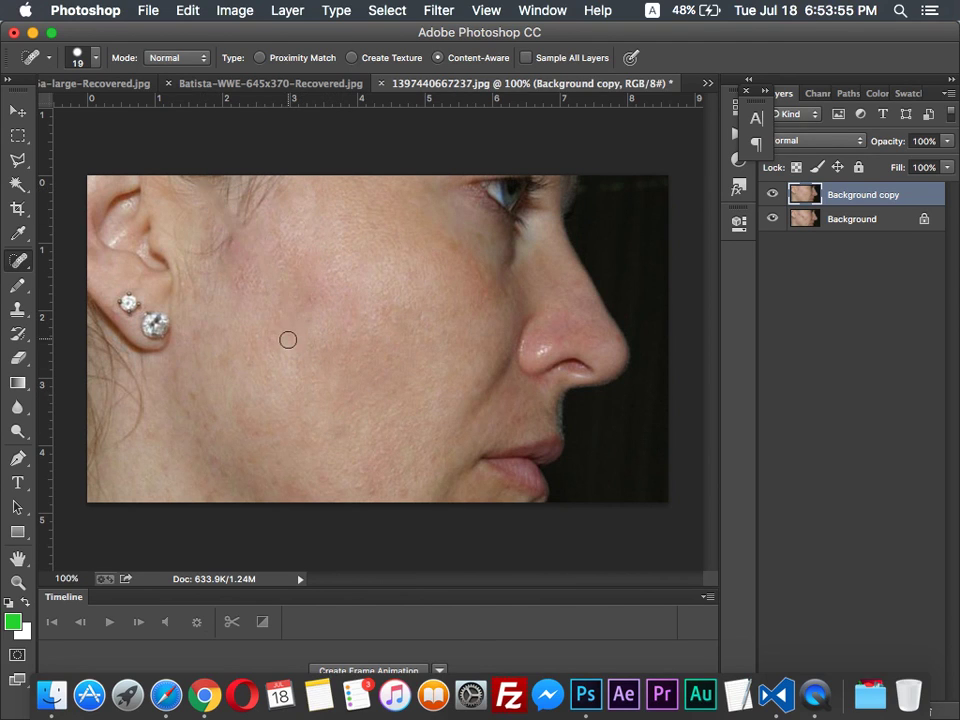
left_click(289, 252)
mouse_move(352, 378)
left_mouse_down()
mouse_move(356, 341)
mouse_move(350, 176)
left_mouse_up()
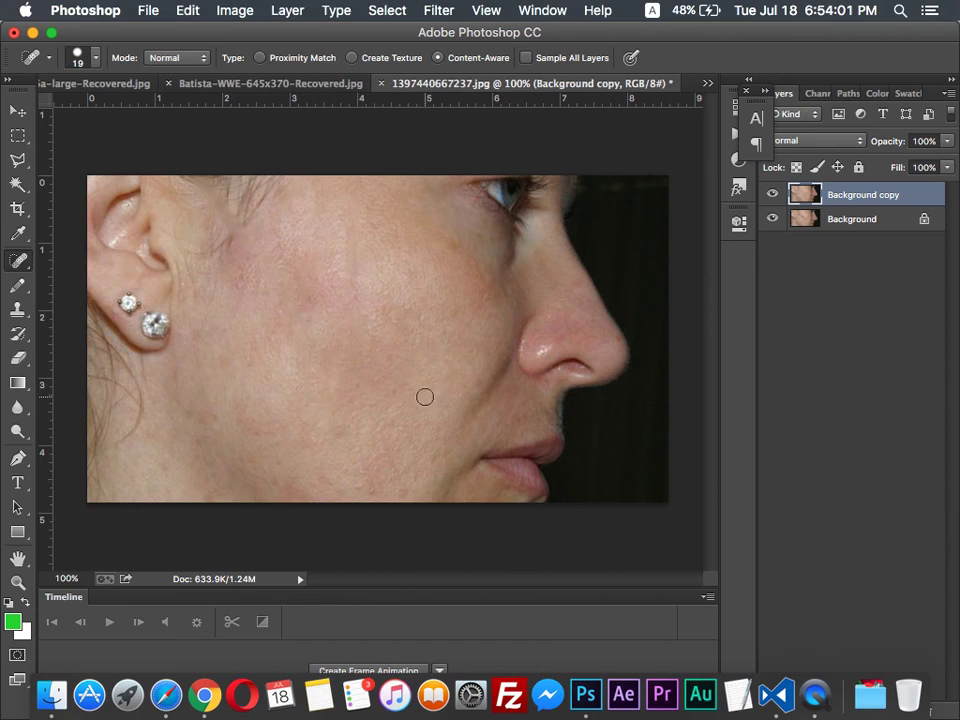
left_click_drag(428, 458, 487, 425)
left_click_drag(413, 491, 144, 516)
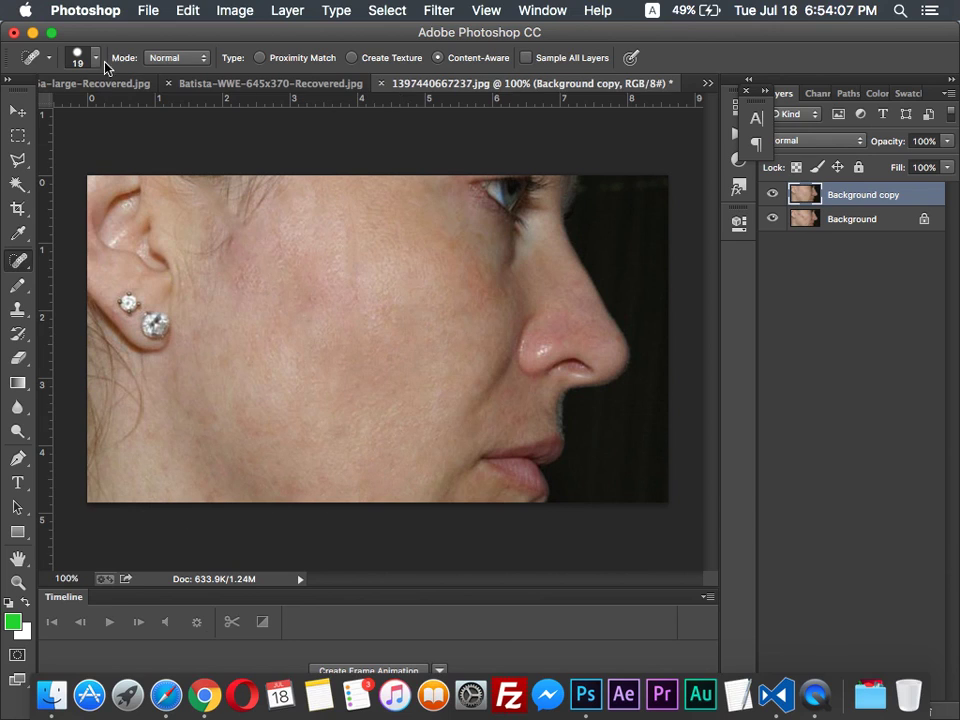
left_click(96, 58)
left_click(14, 262)
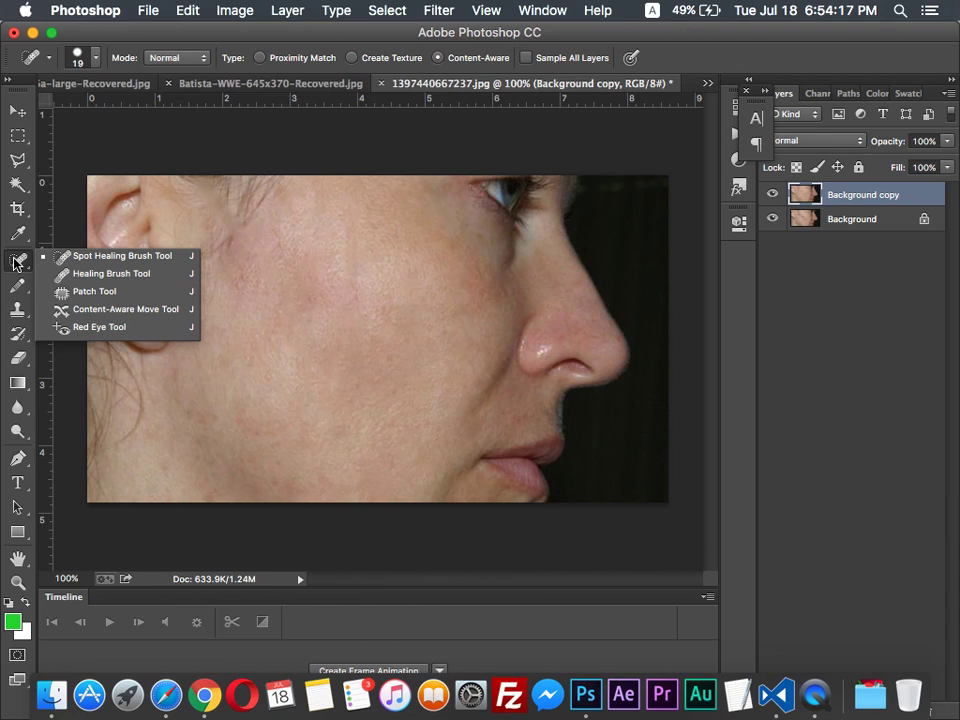
left_click(18, 337)
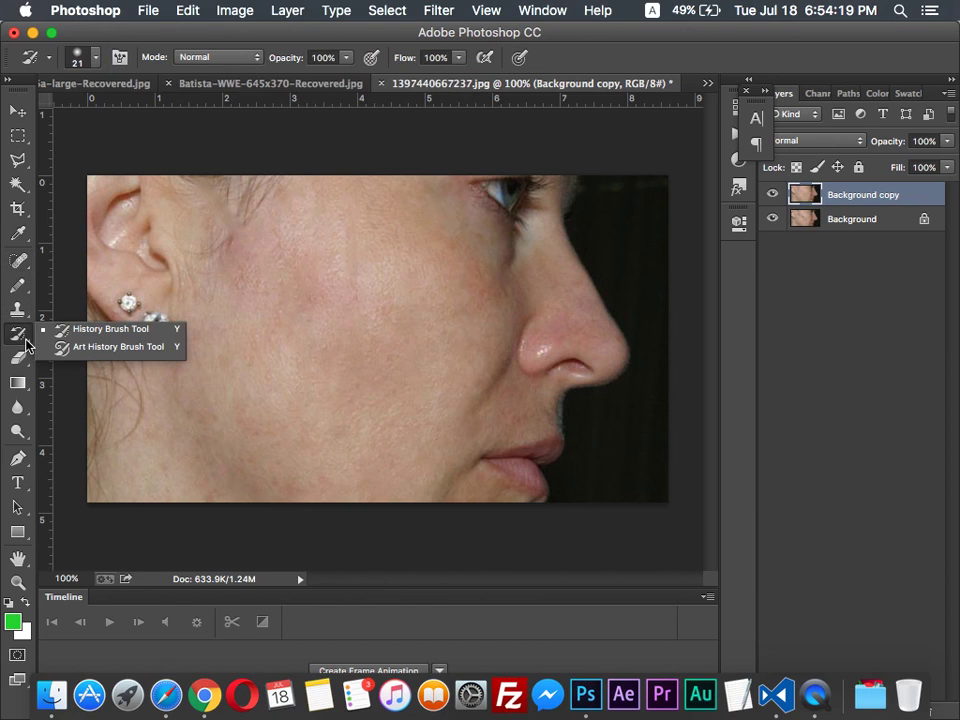
left_click(18, 362)
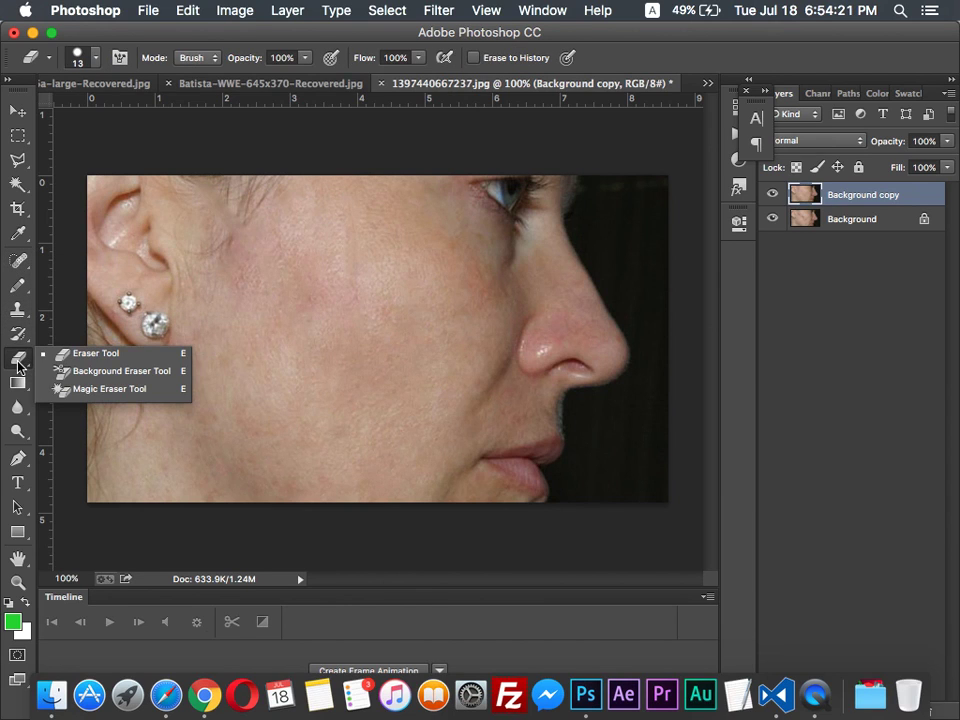
left_click(18, 382)
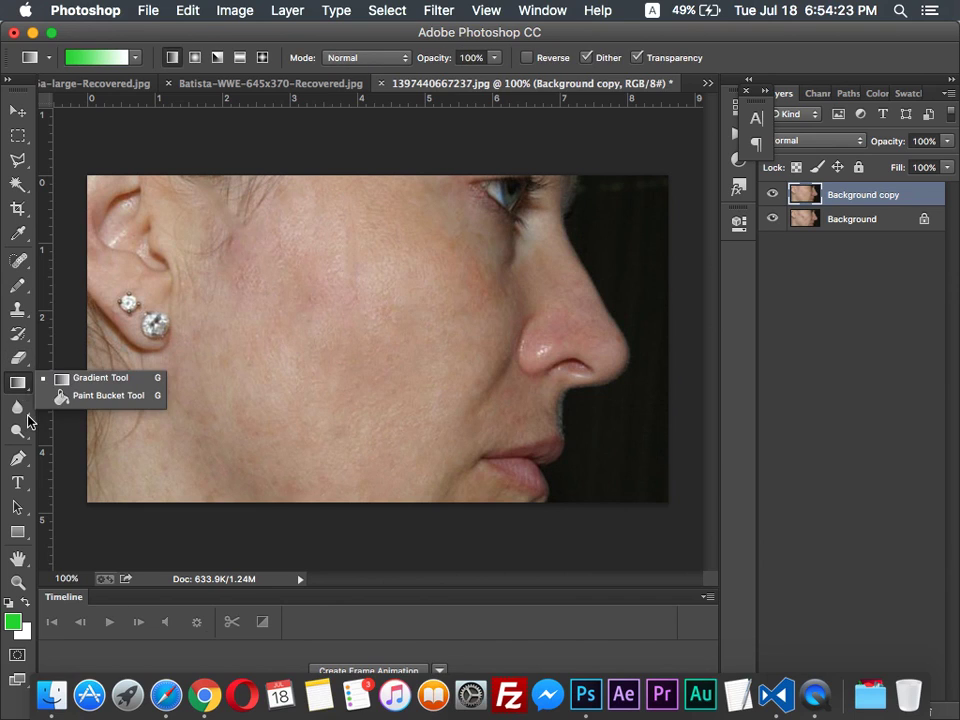
left_click(20, 409)
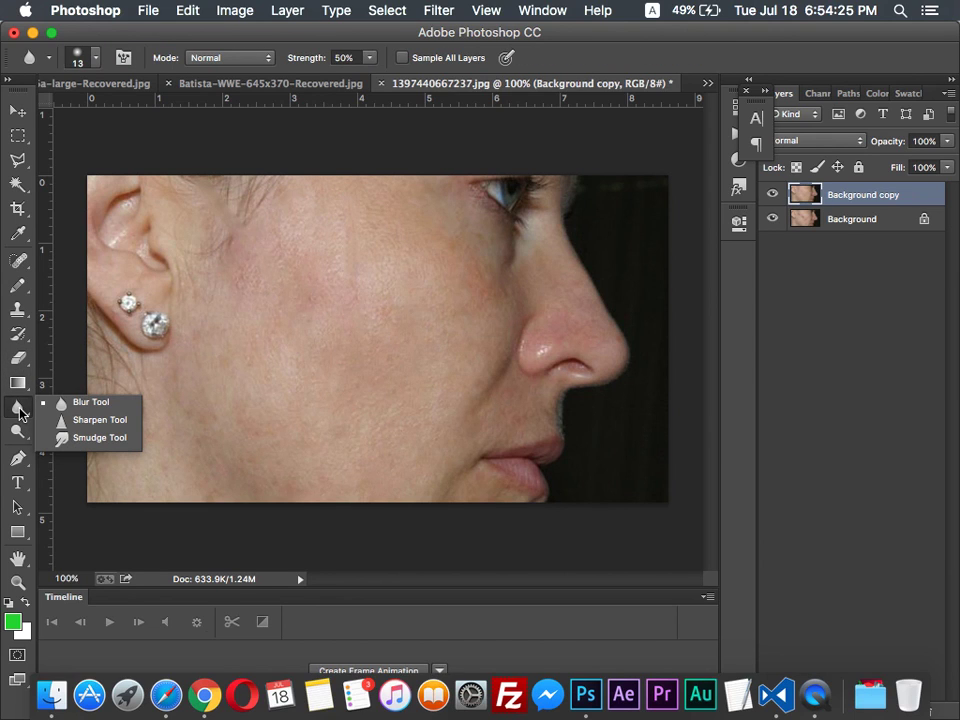
left_click(88, 402)
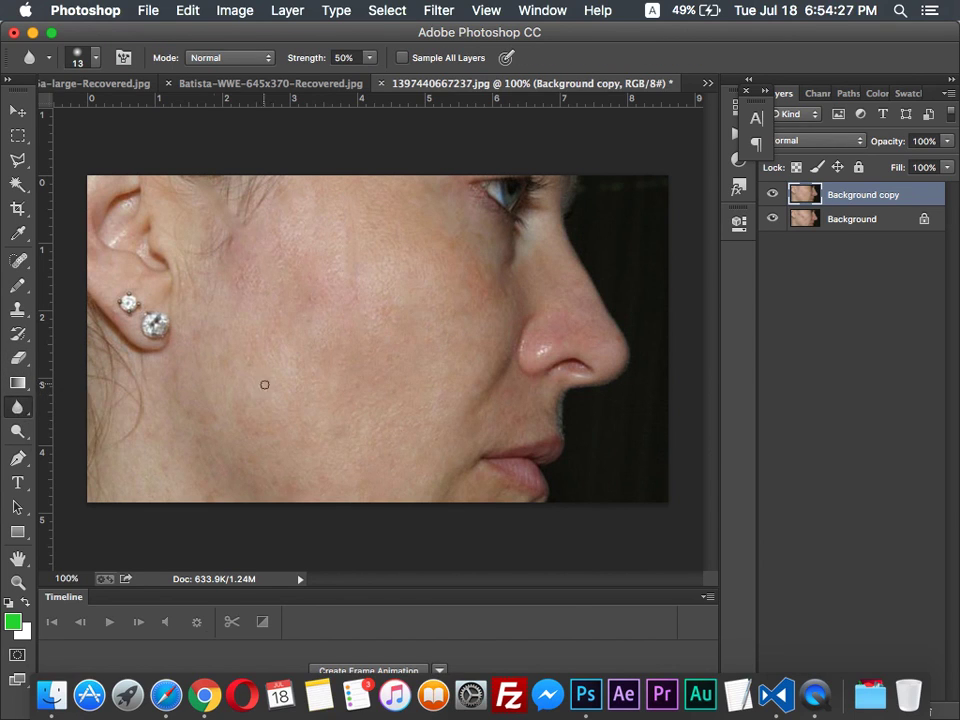
left_click(20, 264)
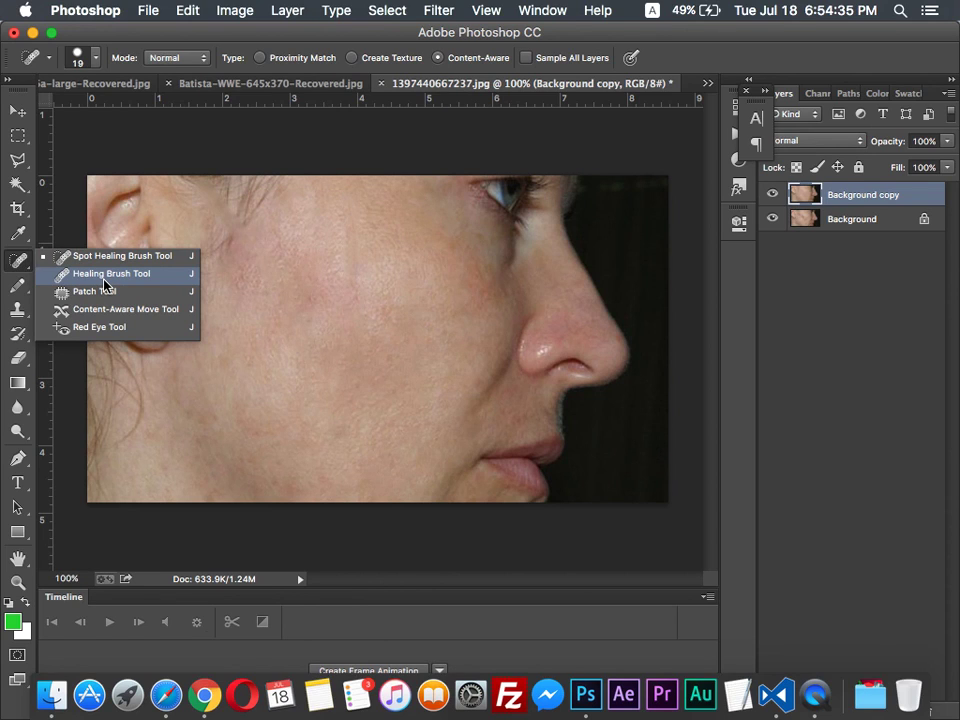
left_click(17, 310)
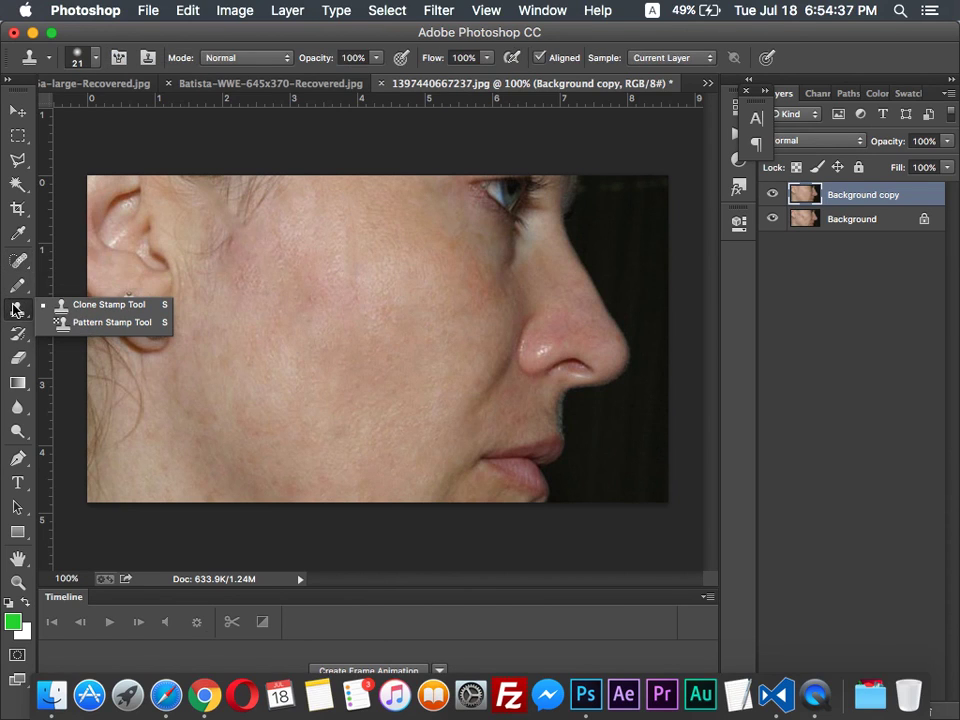
left_click(17, 335)
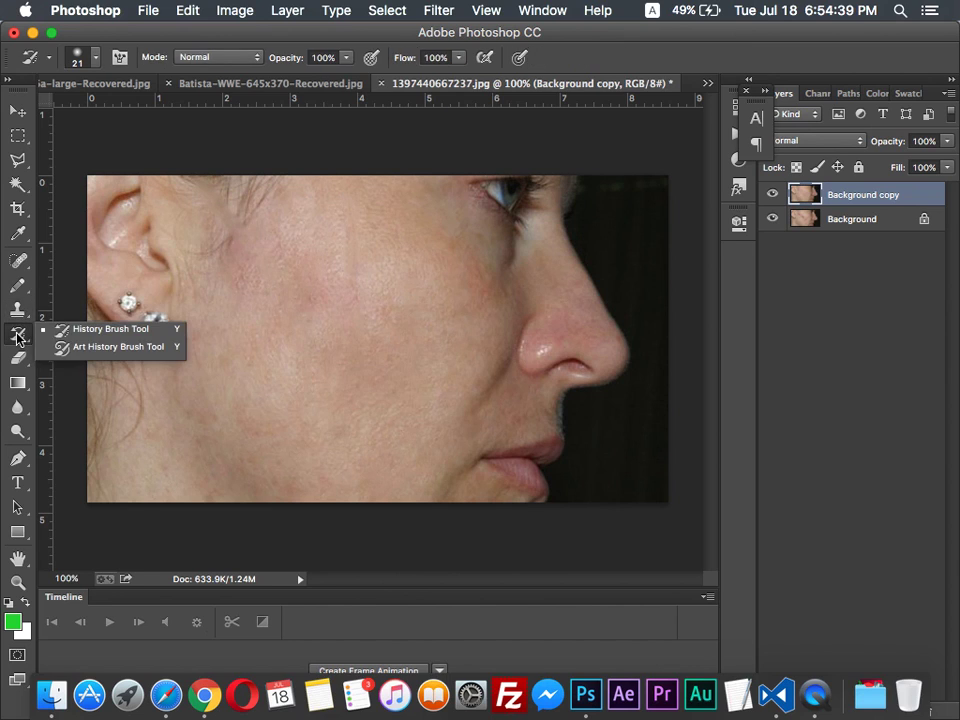
left_click(18, 359)
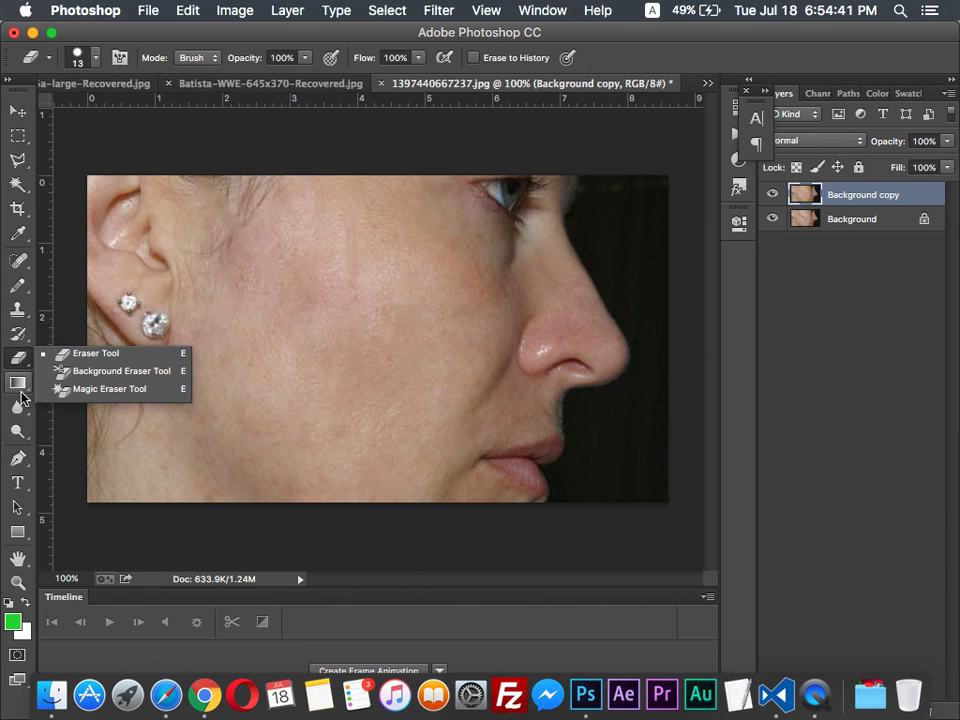
left_click(20, 393)
left_click(17, 408)
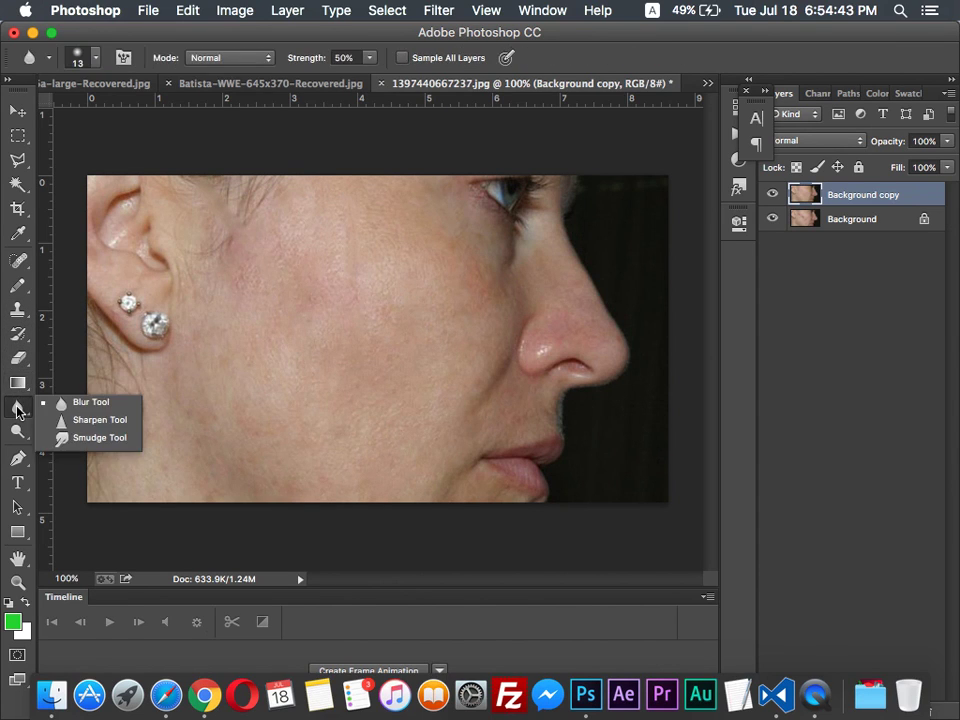
Try darkening the cheek with the Burn tool and undo the strokes
left_click(18, 428)
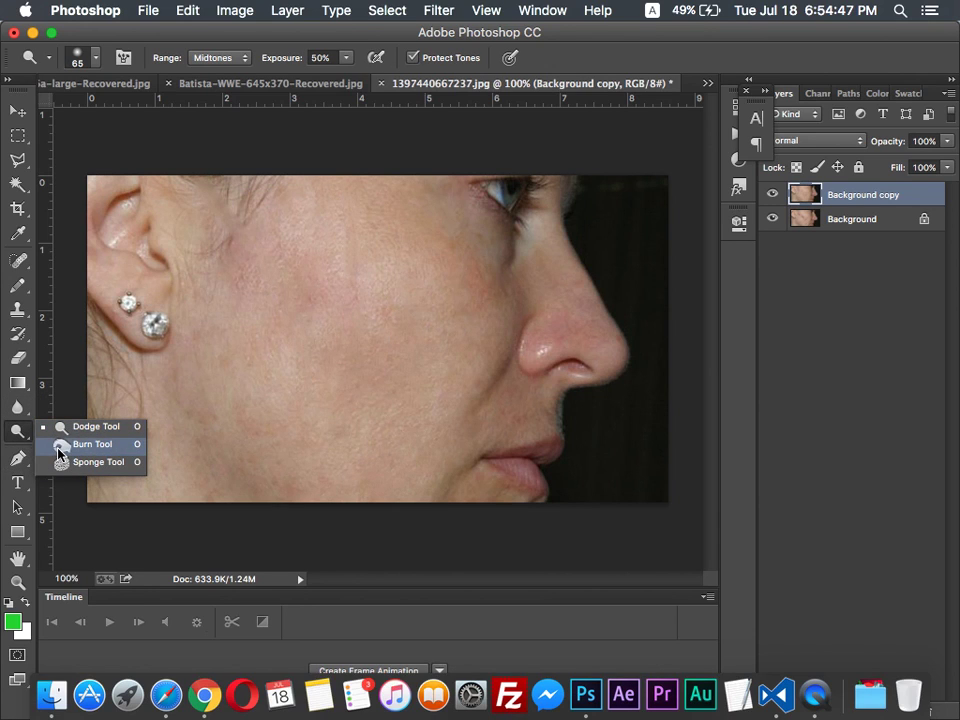
left_click(57, 446)
mouse_move(180, 422)
left_mouse_down()
mouse_move(311, 339)
mouse_move(452, 321)
mouse_move(330, 450)
mouse_move(407, 446)
mouse_move(410, 433)
left_mouse_up()
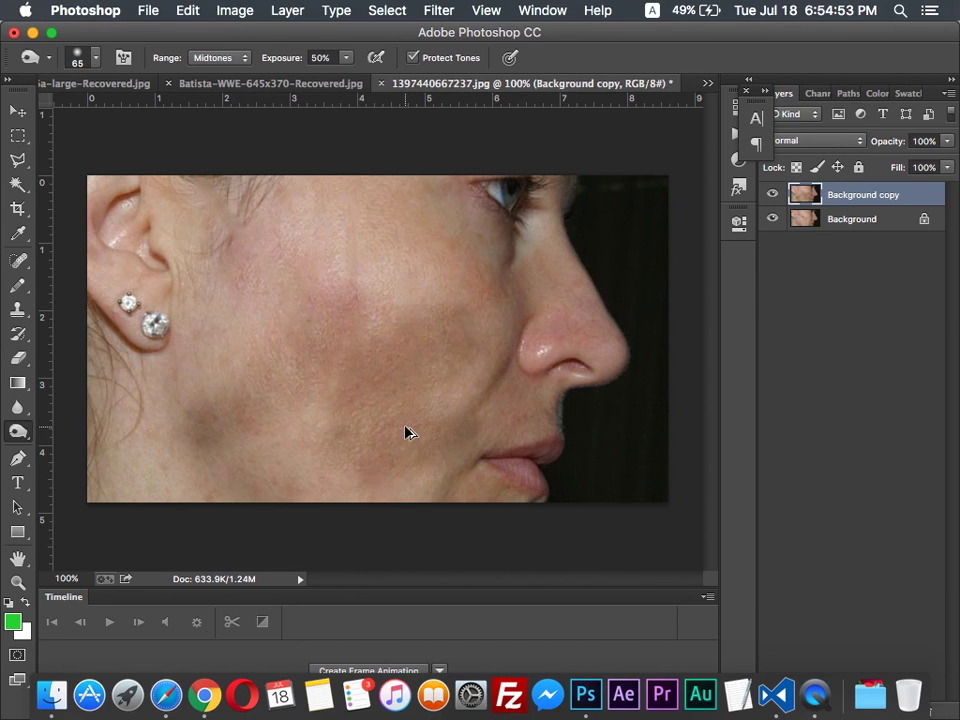
key("super+z")
mouse_move(438, 377)
left_mouse_down()
mouse_move(274, 432)
mouse_move(195, 417)
mouse_move(279, 456)
mouse_move(231, 489)
mouse_move(370, 475)
mouse_move(123, 467)
mouse_move(529, 401)
mouse_move(122, 414)
mouse_move(497, 364)
mouse_move(100, 377)
mouse_move(546, 343)
mouse_move(214, 321)
mouse_move(326, 281)
mouse_move(606, 229)
mouse_move(60, 226)
mouse_move(468, 200)
mouse_move(89, 312)
mouse_move(547, 288)
mouse_move(133, 285)
left_mouse_up()
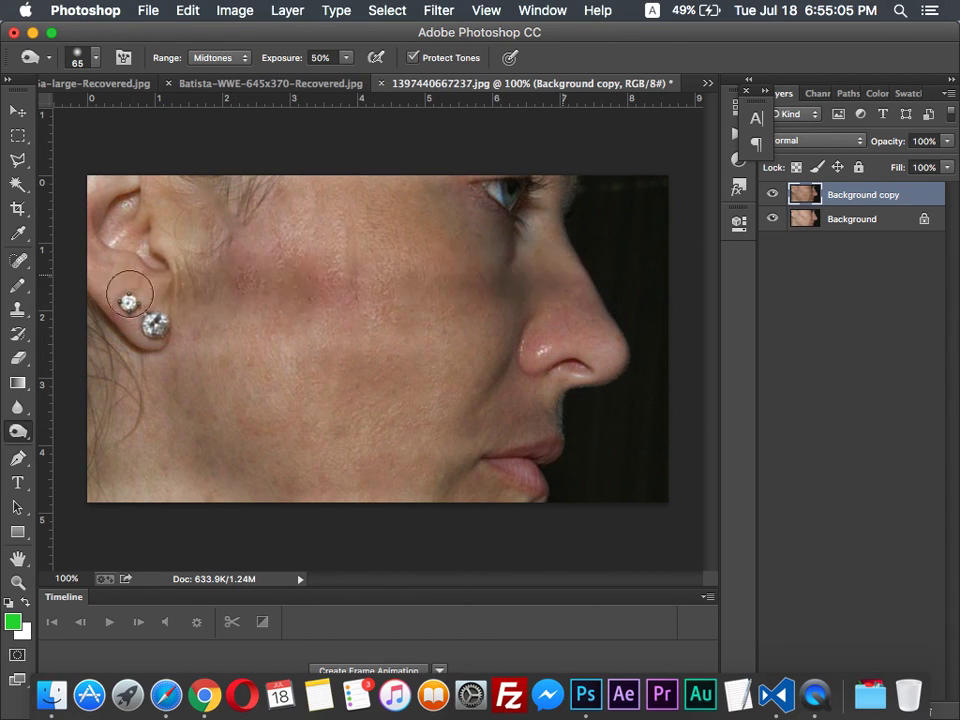
left_click_drag(444, 328, 129, 347)
key("super+z")
key("super+alt+z")
key("super+alt+z")
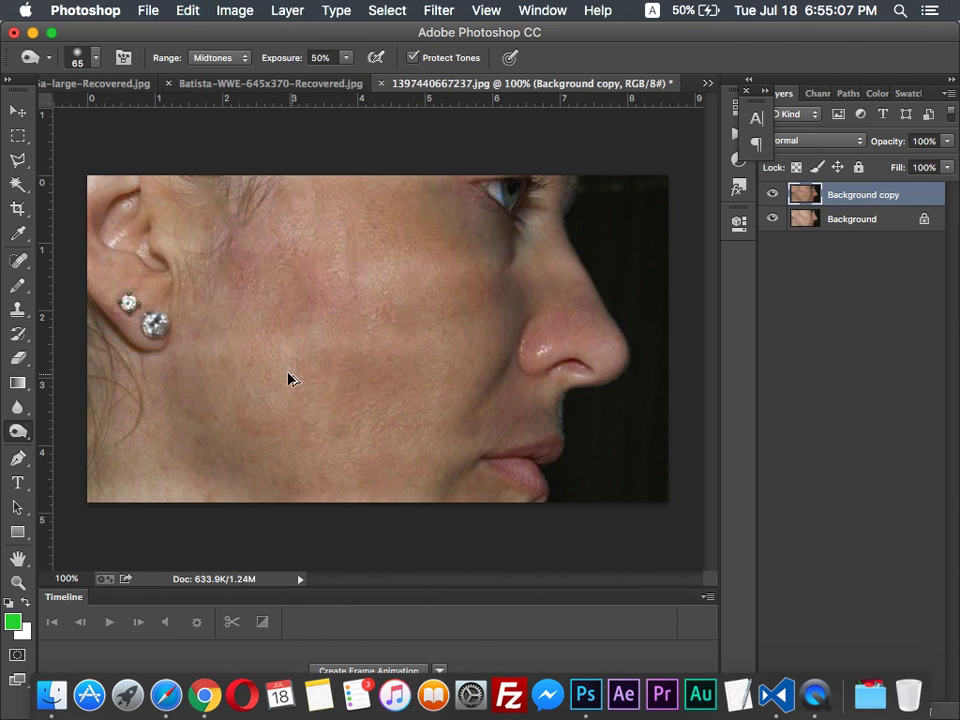
Lighten the cheek, jaw, neck, nose and upper lip area on the Background copy layer with the Dodge tool
left_click(18, 432)
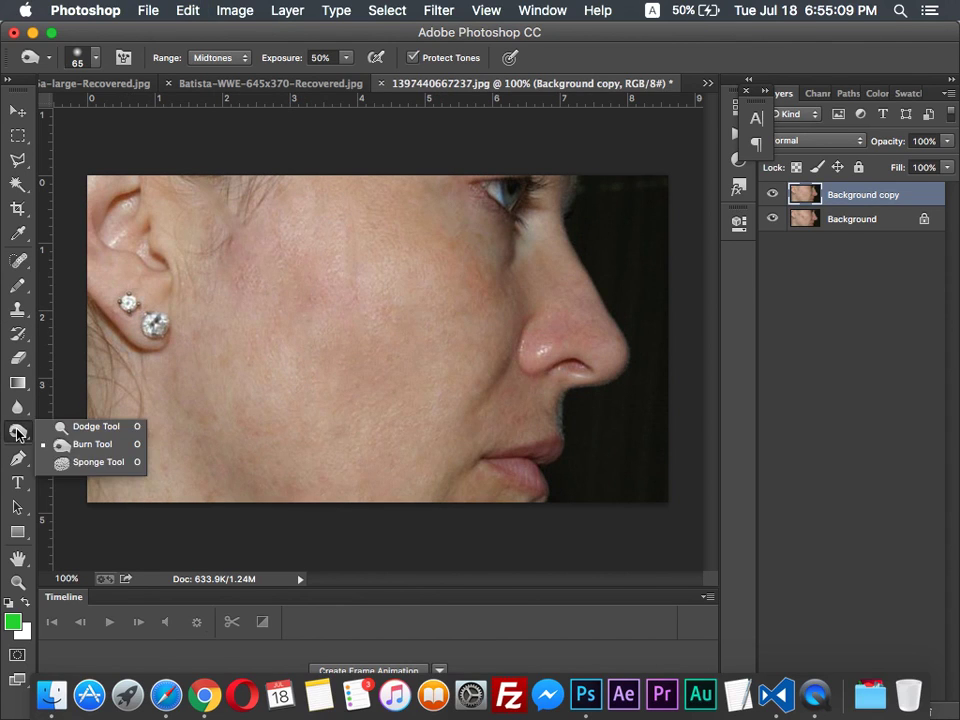
left_click(18, 408)
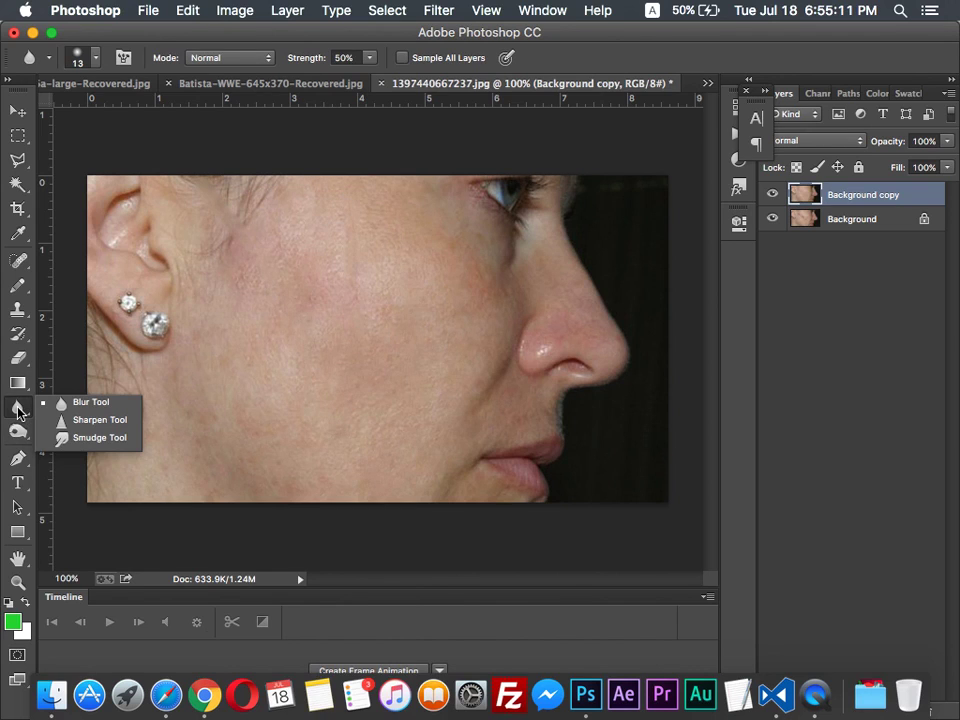
left_click(18, 432)
left_click(50, 426)
mouse_move(336, 397)
left_mouse_down()
mouse_move(414, 302)
mouse_move(324, 411)
left_mouse_up()
mouse_move(465, 394)
left_mouse_down()
mouse_move(390, 456)
mouse_move(311, 482)
left_mouse_up()
mouse_move(439, 268)
left_mouse_down()
mouse_move(355, 247)
mouse_move(356, 232)
mouse_move(425, 281)
mouse_move(493, 310)
mouse_move(259, 345)
mouse_move(473, 288)
mouse_move(197, 306)
mouse_move(359, 297)
mouse_move(469, 265)
mouse_move(233, 278)
mouse_move(477, 273)
mouse_move(504, 284)
mouse_move(319, 210)
mouse_move(471, 240)
mouse_move(282, 193)
mouse_move(481, 242)
mouse_move(294, 166)
mouse_move(442, 258)
mouse_move(455, 250)
mouse_move(542, 378)
mouse_move(360, 361)
mouse_move(477, 347)
mouse_move(488, 329)
mouse_move(508, 346)
mouse_move(146, 361)
mouse_move(495, 392)
mouse_move(208, 401)
mouse_move(601, 406)
mouse_move(568, 400)
mouse_move(559, 376)
mouse_move(550, 378)
mouse_move(575, 353)
mouse_move(562, 395)
mouse_move(445, 432)
mouse_move(527, 418)
mouse_move(535, 389)
mouse_move(502, 428)
left_mouse_up()
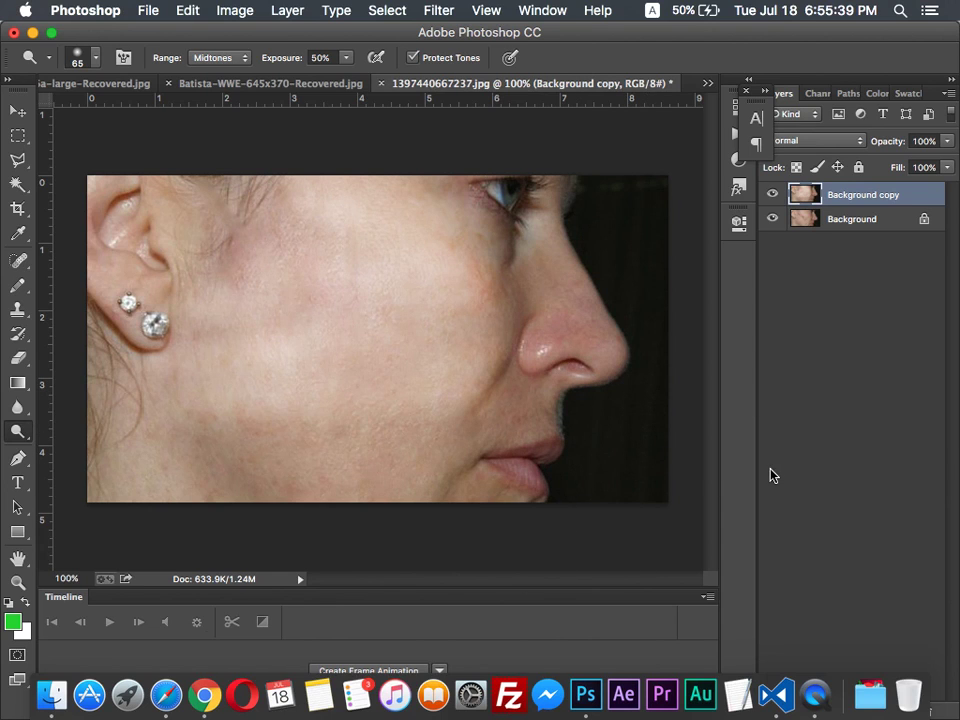
mouse_move(236, 482)
left_mouse_down()
mouse_move(516, 426)
mouse_move(474, 424)
mouse_move(309, 460)
mouse_move(129, 441)
left_mouse_up()
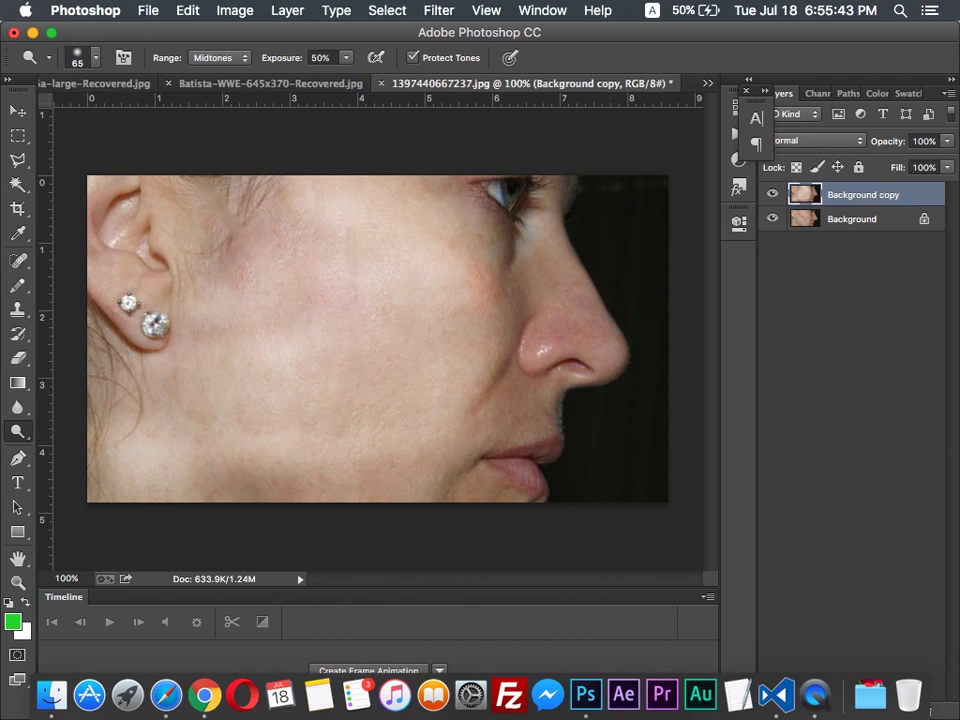
mouse_move(382, 381)
left_mouse_down()
mouse_move(262, 339)
mouse_move(155, 352)
mouse_move(194, 377)
mouse_move(127, 431)
mouse_move(222, 433)
mouse_move(369, 480)
mouse_move(461, 482)
mouse_move(68, 493)
mouse_move(337, 493)
mouse_move(471, 343)
mouse_move(510, 316)
mouse_move(490, 503)
mouse_move(542, 327)
mouse_move(580, 374)
mouse_move(560, 321)
mouse_move(619, 441)
mouse_move(557, 296)
mouse_move(534, 517)
mouse_move(552, 392)
mouse_move(544, 311)
mouse_move(515, 424)
mouse_move(505, 427)
mouse_move(541, 300)
mouse_move(540, 367)
mouse_move(516, 487)
left_mouse_up()
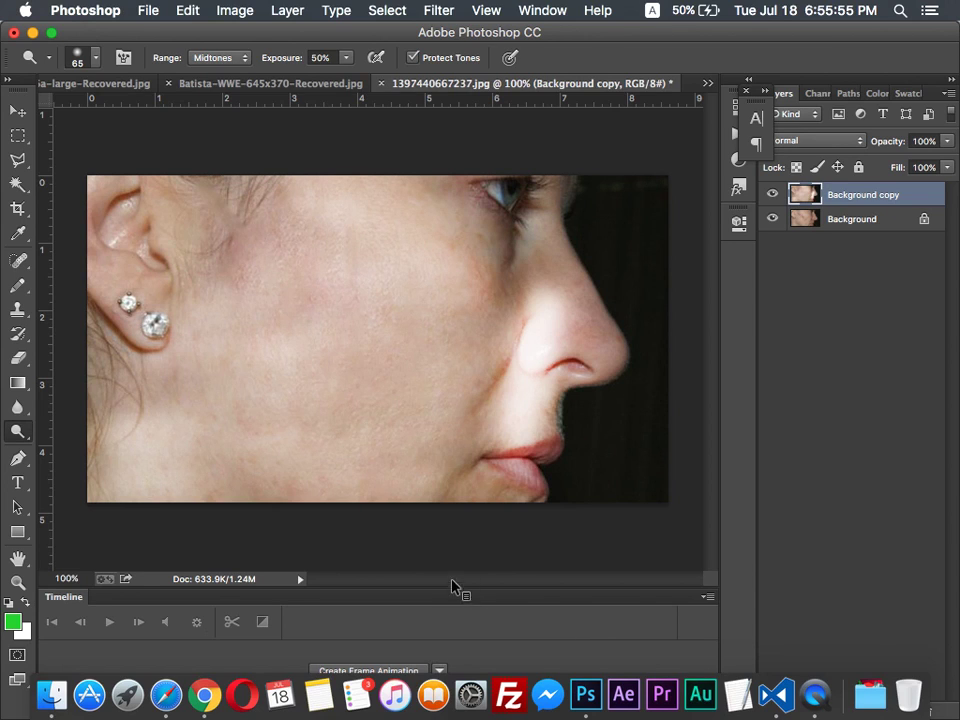
Step back through the recent Dodge tool strokes on the Background copy layer
key("super+alt+z")
key("super+alt+z")
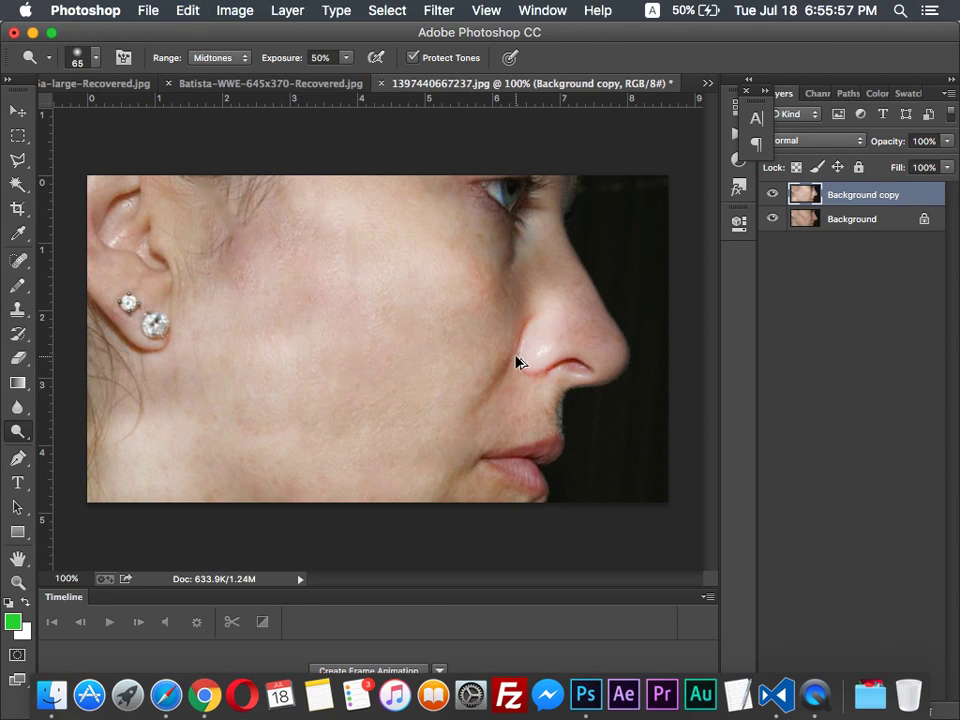
key("super+alt+z")
key("super+alt+z")
key("super+alt+z")
key("super+alt+z")
key("super+alt+z")
key("super+alt+z")
key("super+alt+z")
key("super+alt+z")
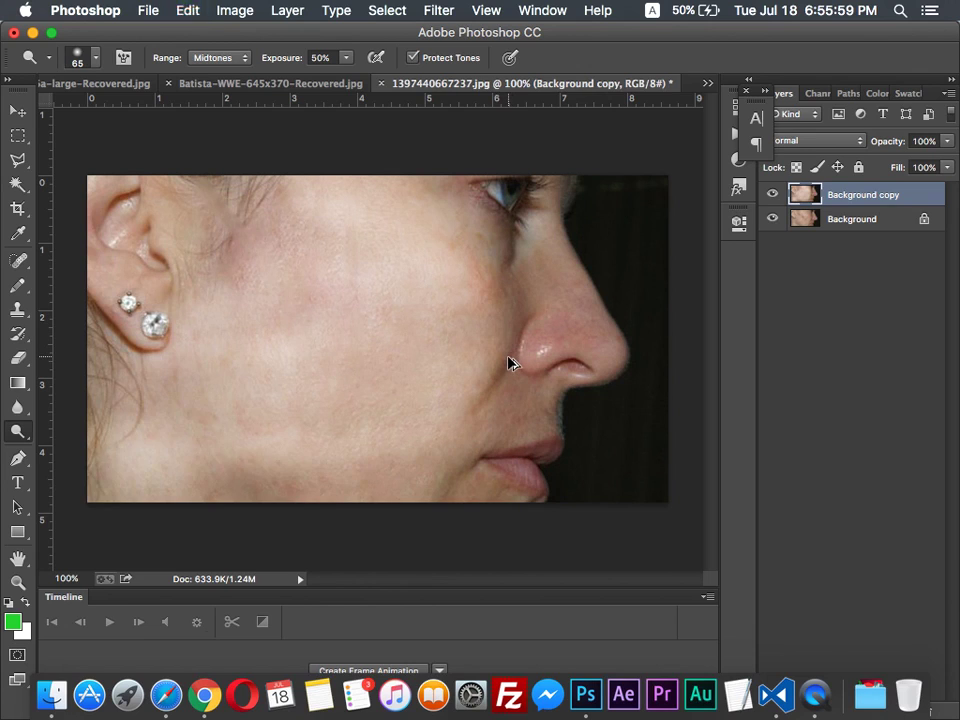
key("super+alt+z")
key("super+alt+z")
key("super+alt+z")
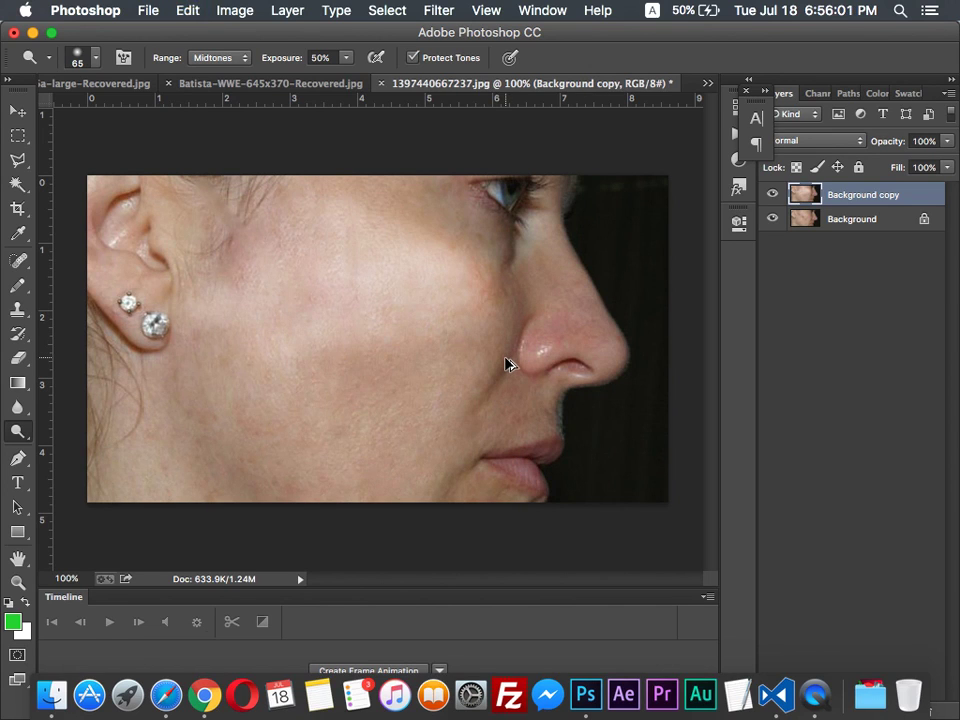
Delete the retouched Background copy layer and make a fresh duplicate of the Background layer
left_click_drag(820, 200, 866, 287)
key("Delete")
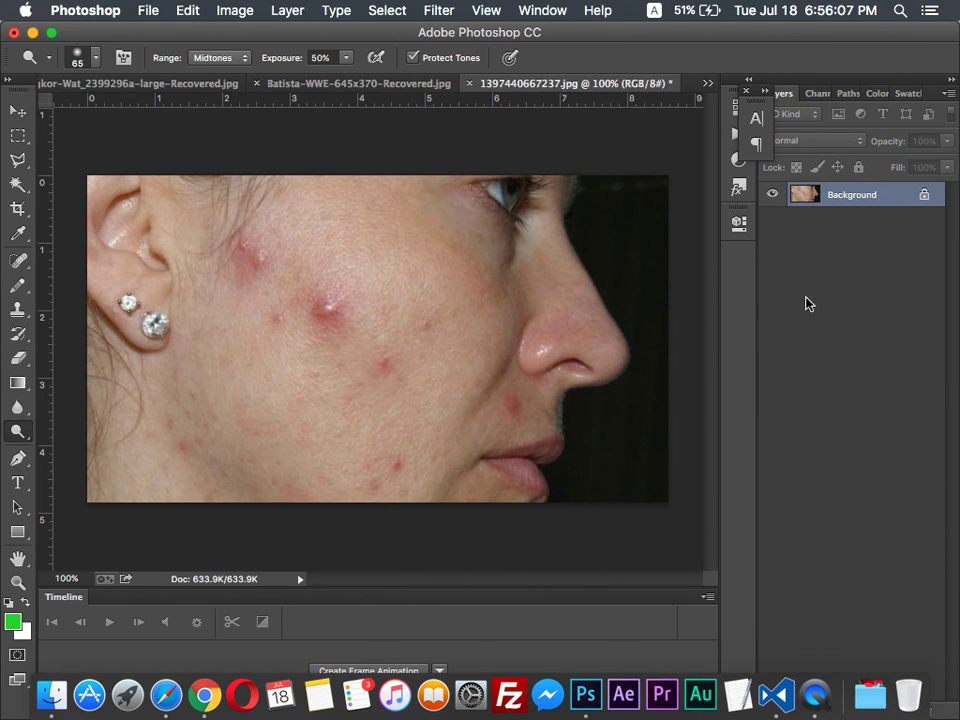
right_click(828, 207)
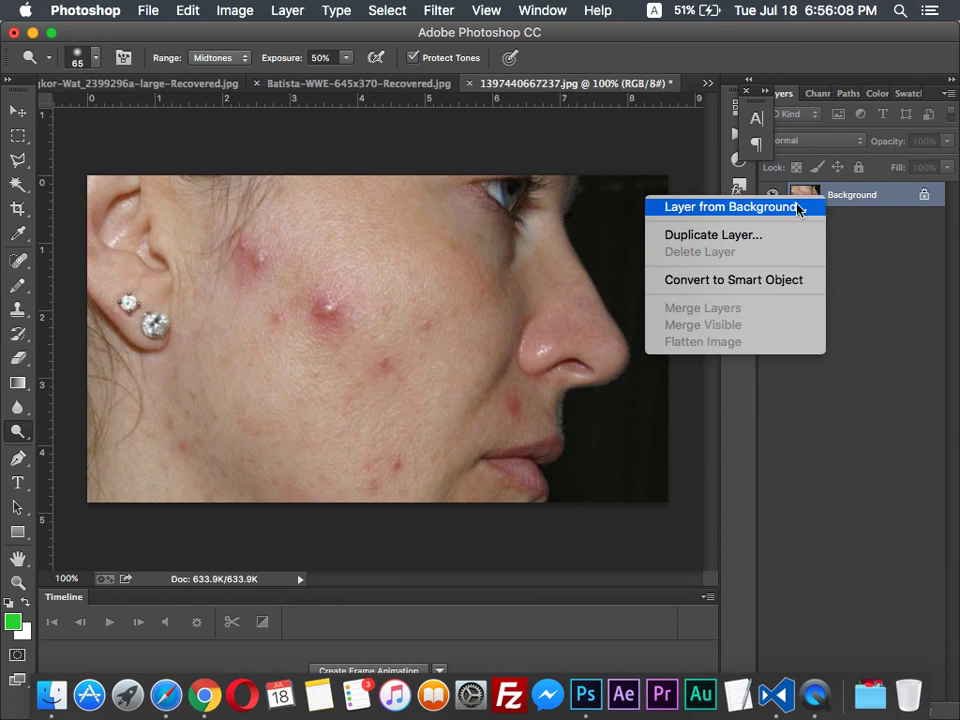
left_click(737, 236)
left_click(807, 316)
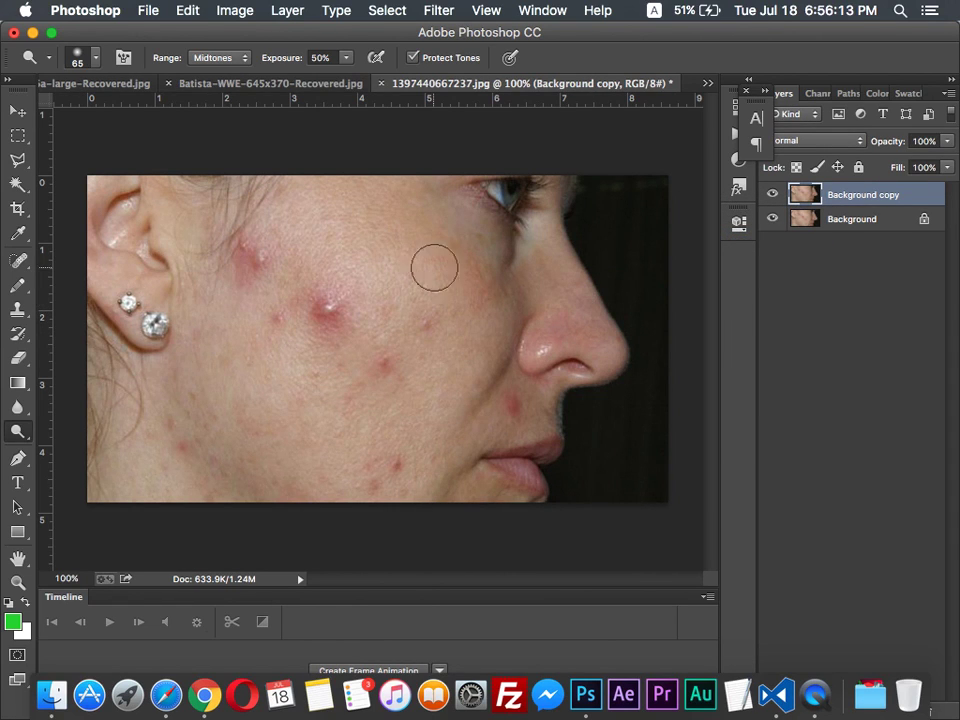
Lighten the cheek, jaw and neck skin on the new Background copy layer with the Dodge tool at 50% exposure
left_click_drag(561, 259, 349, 283)
mouse_move(529, 300)
left_mouse_down()
mouse_move(310, 320)
mouse_move(494, 225)
mouse_move(512, 229)
mouse_move(442, 254)
mouse_move(561, 253)
mouse_move(469, 219)
mouse_move(338, 208)
mouse_move(437, 189)
mouse_move(143, 195)
mouse_move(157, 218)
mouse_move(271, 249)
mouse_move(166, 277)
mouse_move(347, 299)
mouse_move(146, 263)
mouse_move(361, 372)
mouse_move(239, 332)
mouse_move(227, 315)
mouse_move(181, 340)
mouse_move(460, 358)
mouse_move(556, 321)
mouse_move(161, 371)
mouse_move(506, 357)
mouse_move(510, 336)
mouse_move(441, 362)
left_mouse_up()
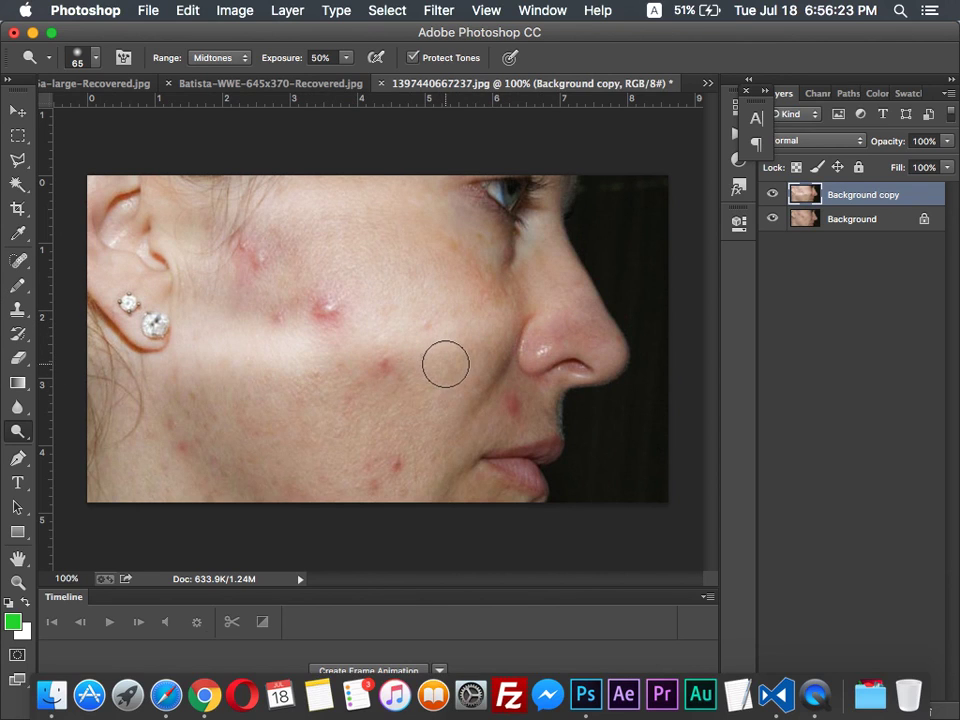
key("super+z")
key("super+z")
key("super+z")
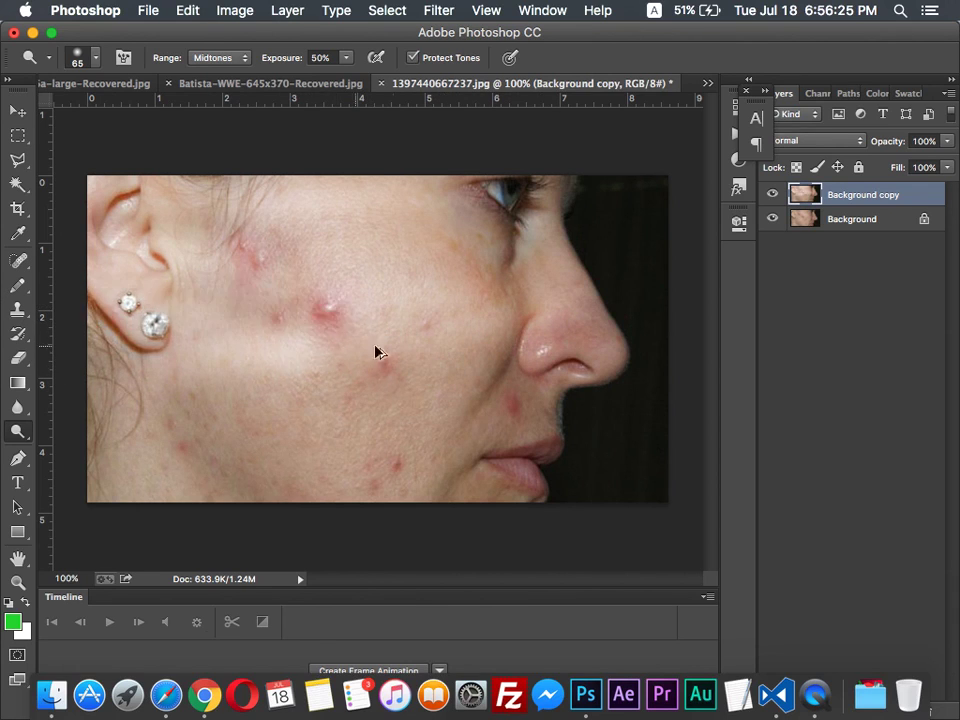
key("super+z")
mouse_move(218, 373)
left_mouse_down()
mouse_move(336, 375)
mouse_move(20, 418)
mouse_move(566, 446)
mouse_move(45, 440)
left_mouse_up()
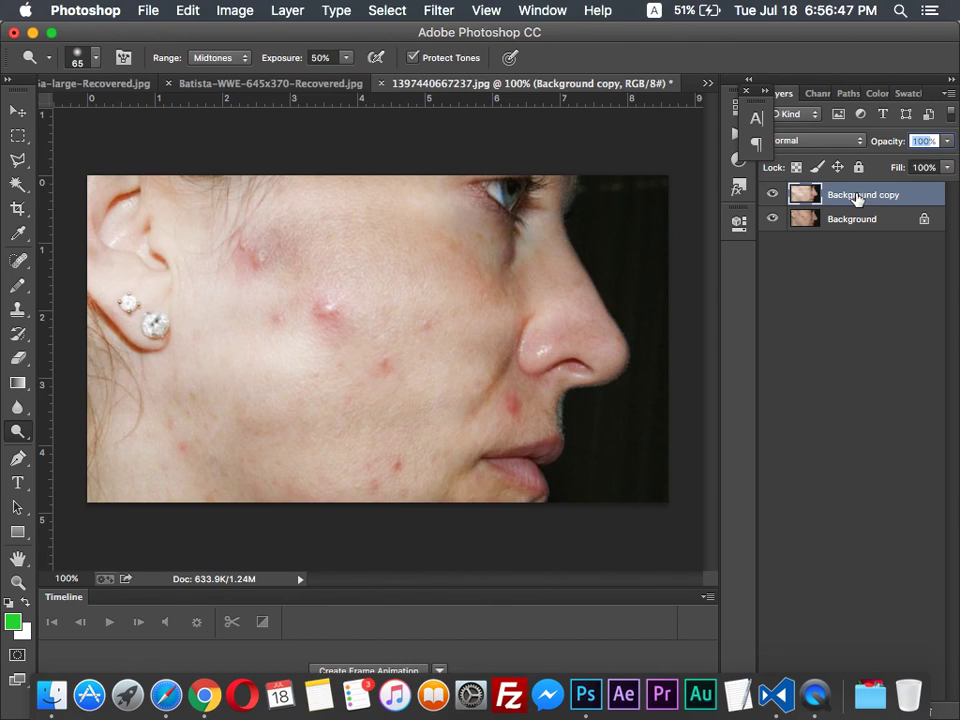
Set the Background copy layer's opacity to 50% and toggle its visibility to compare it with the original
type("50")
key("Return")
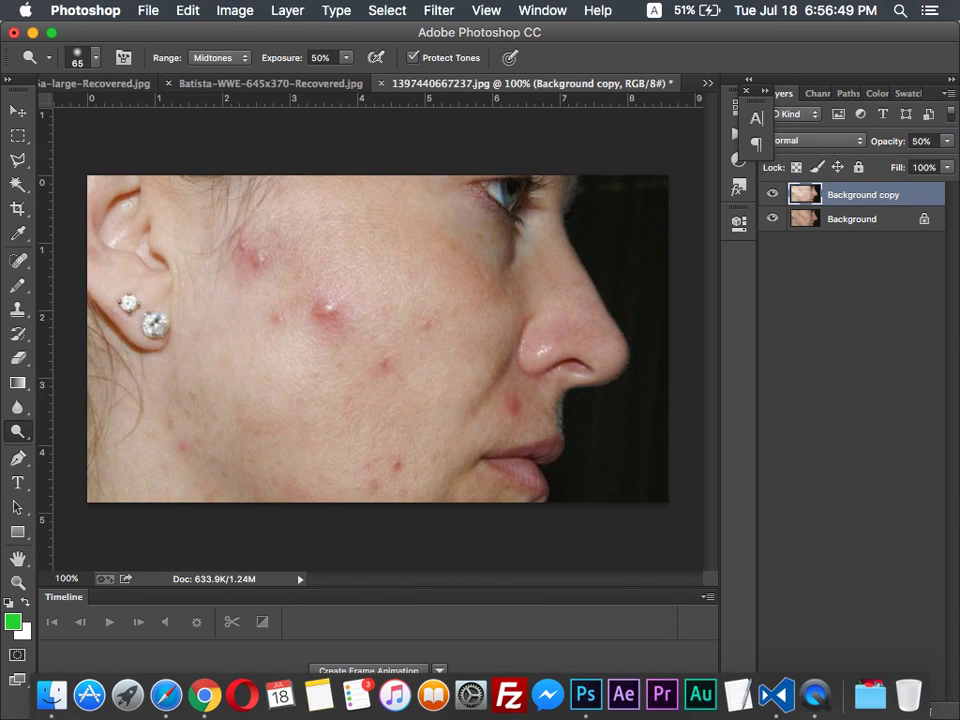
left_click(776, 200)
left_click(774, 201)
left_click(773, 200)
left_click(773, 200)
left_click(773, 200)
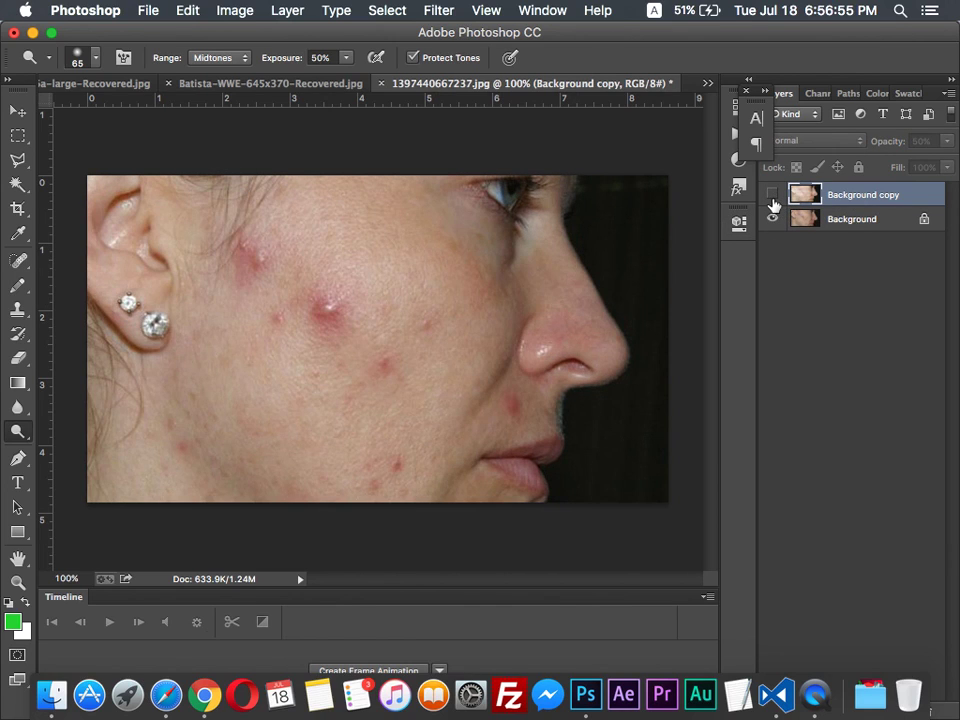
left_click(773, 200)
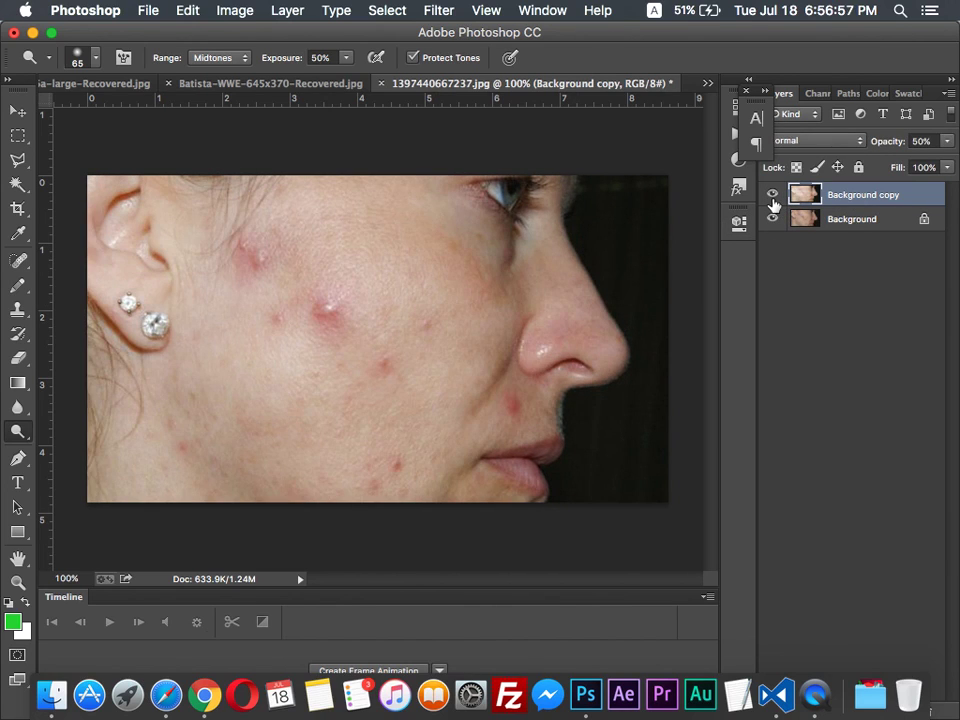
left_click(773, 200)
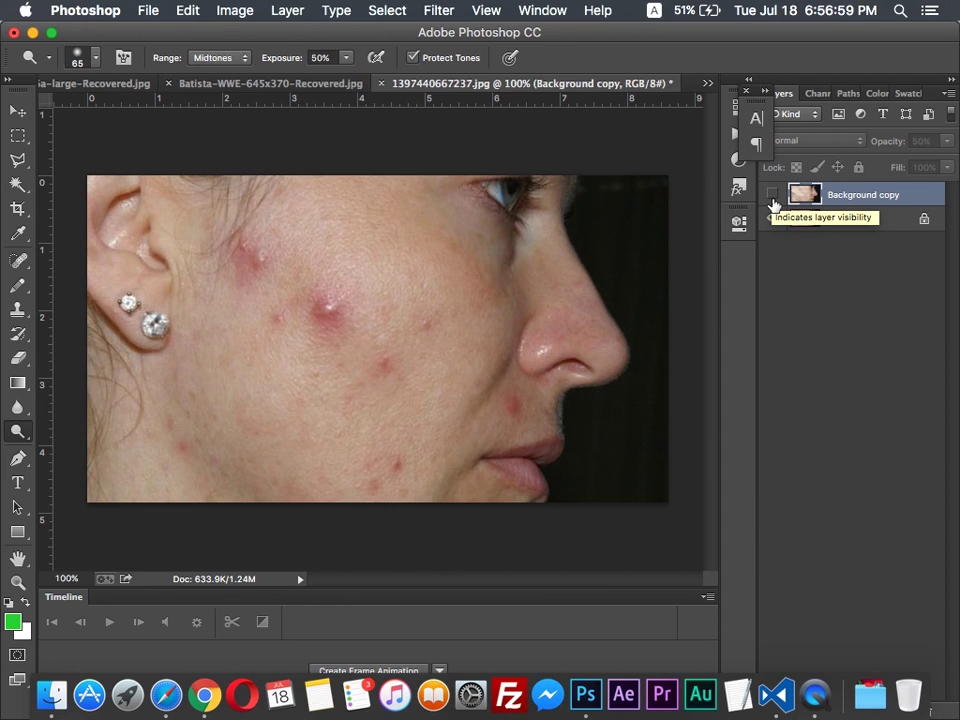
left_click(773, 200)
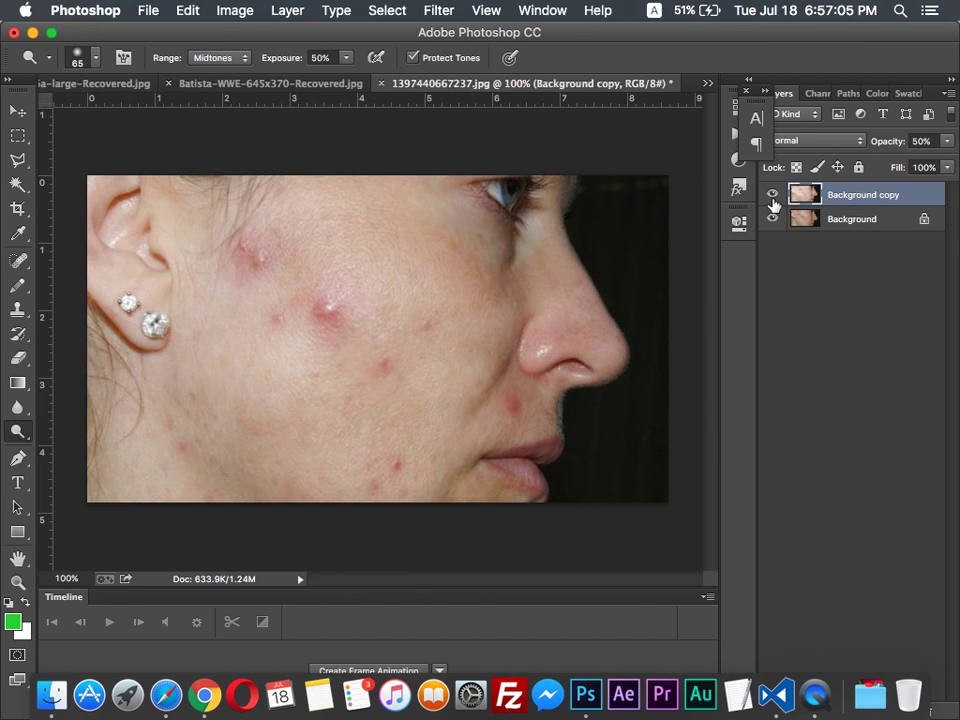
Try the Patch tool on the large red blemish in the middle of the cheek, undo the patch and deselect
left_click(18, 260)
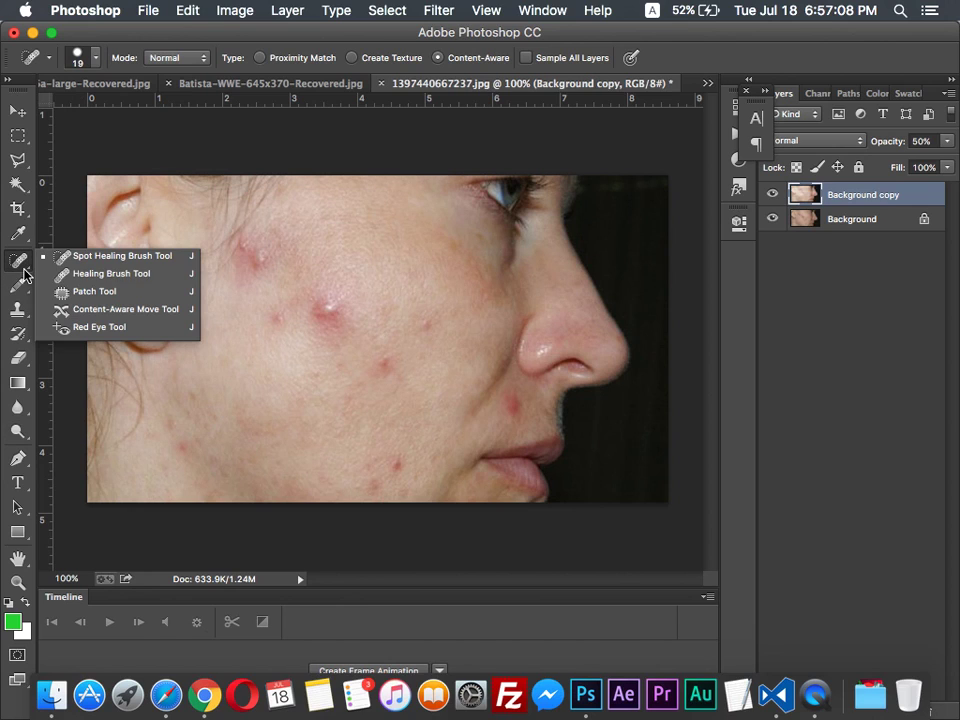
left_click(85, 291)
mouse_move(330, 350)
left_mouse_down()
mouse_move(330, 242)
mouse_move(384, 335)
mouse_move(380, 284)
mouse_move(436, 256)
left_mouse_up()
key("super+z")
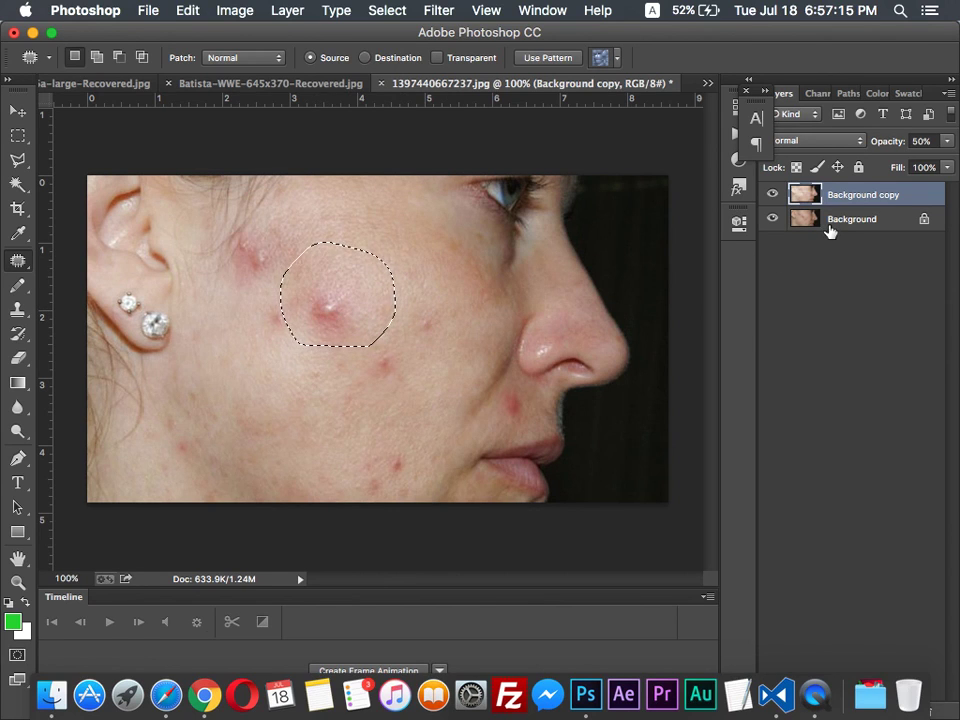
key("super+d")
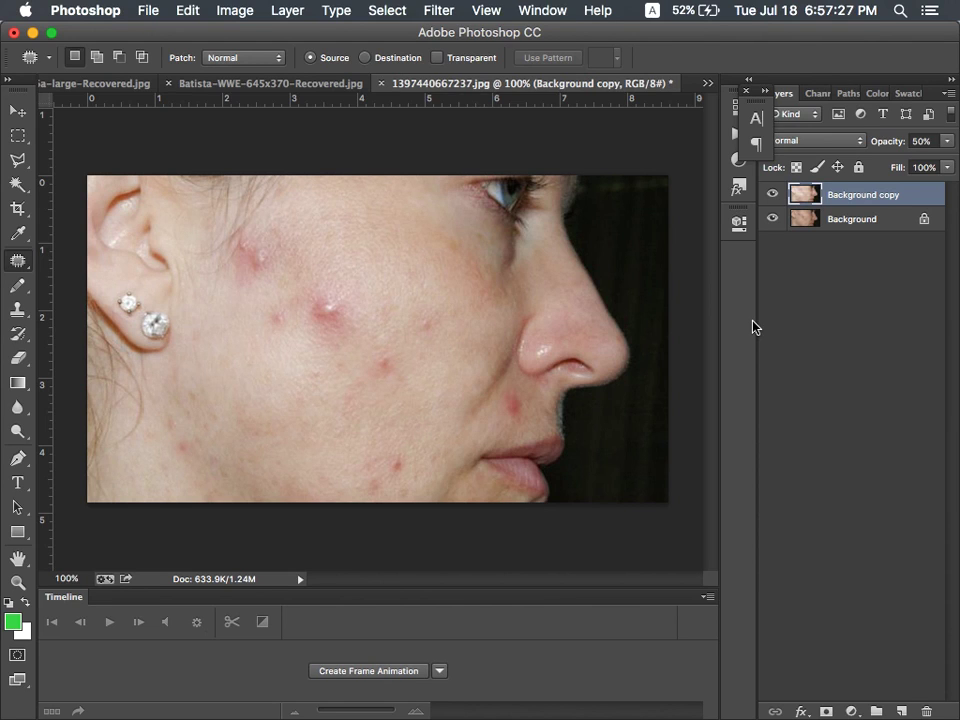
Switch to the Angkor-Wat document and show its Background layer behind Layer 1
left_click(84, 84)
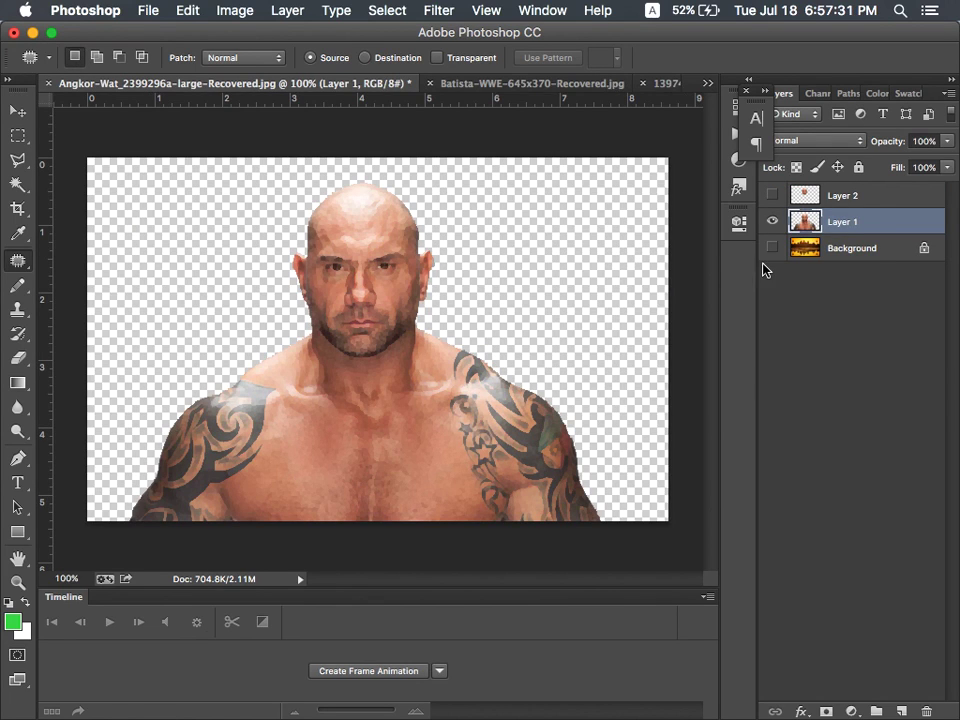
left_click(763, 270)
left_click(771, 248)
Set the opacity of Layer 1 to 50%
left_click(924, 141)
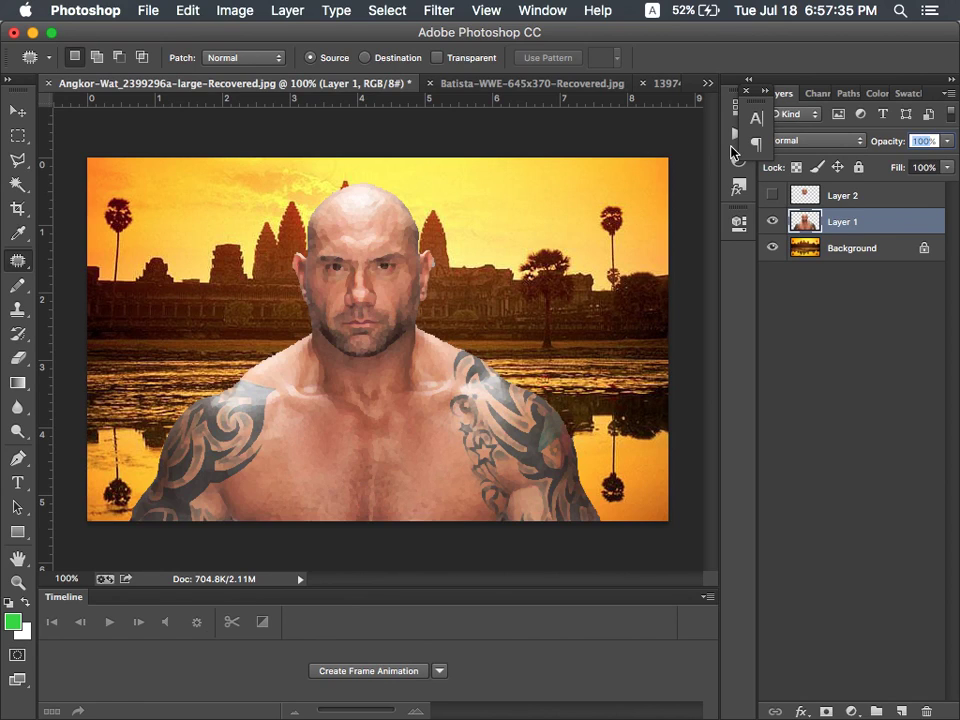
type("50")
key("Return")
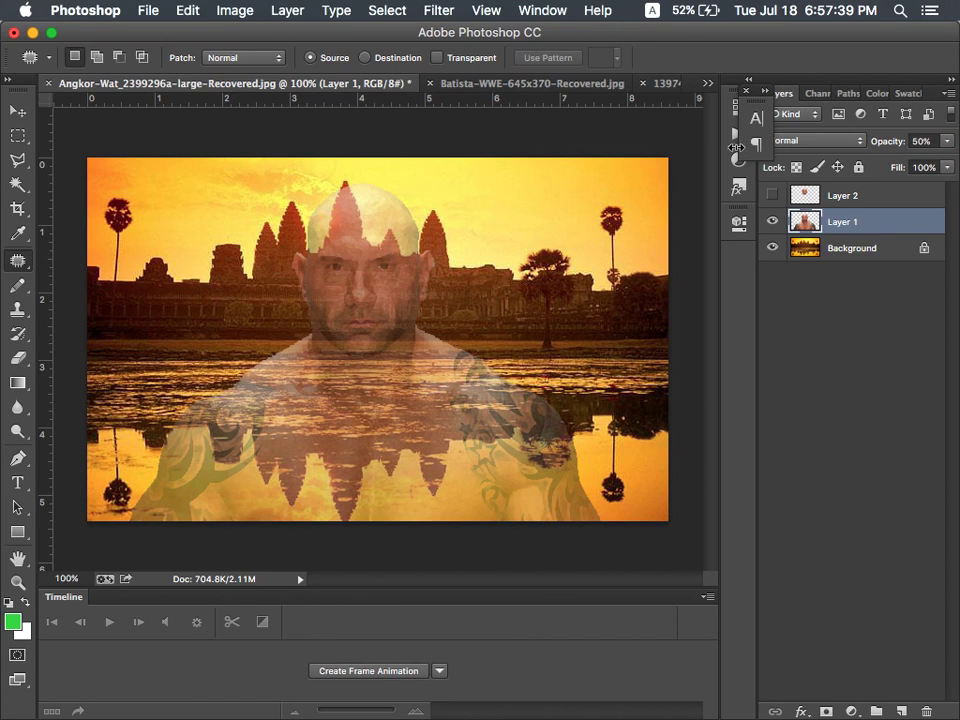
Try a fill of 10% on Layer 1 and undo the change
left_click(921, 141)
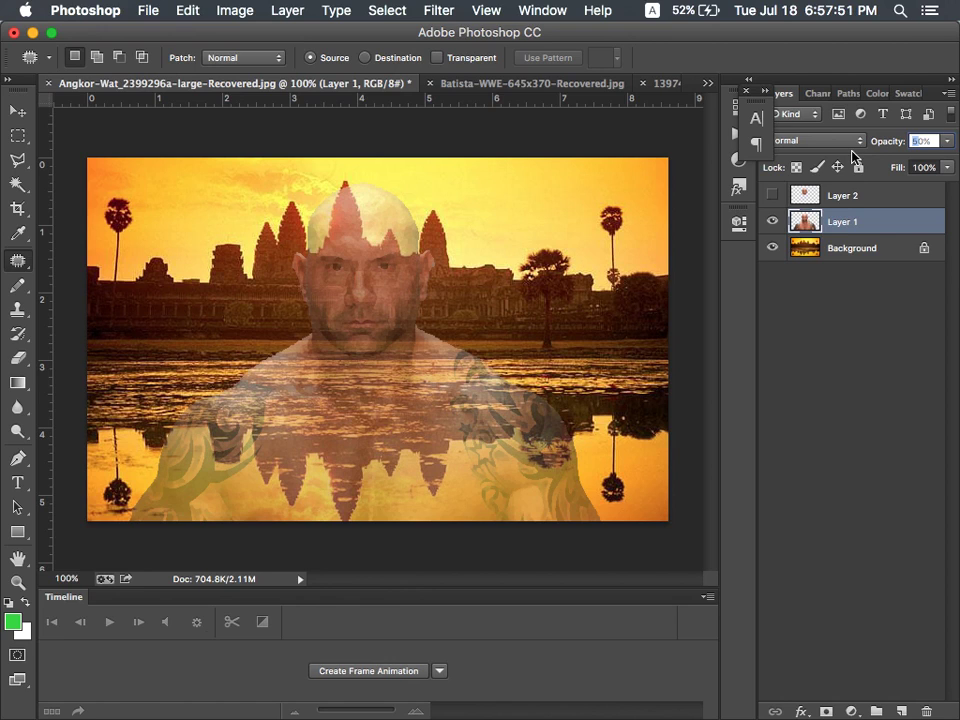
key("Tab")
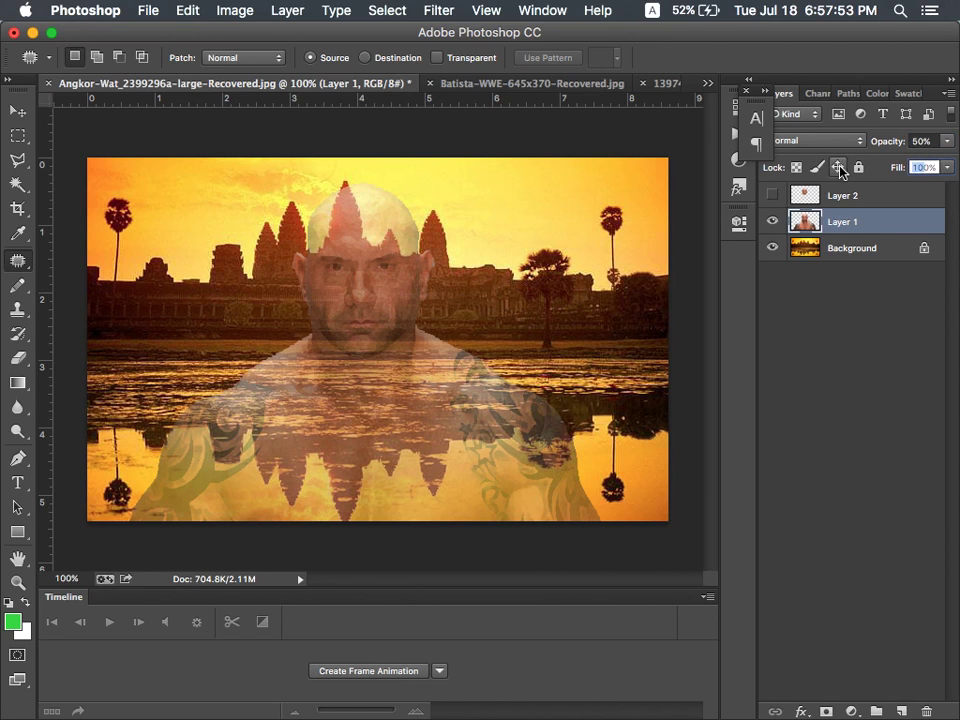
type("10")
key("Return")
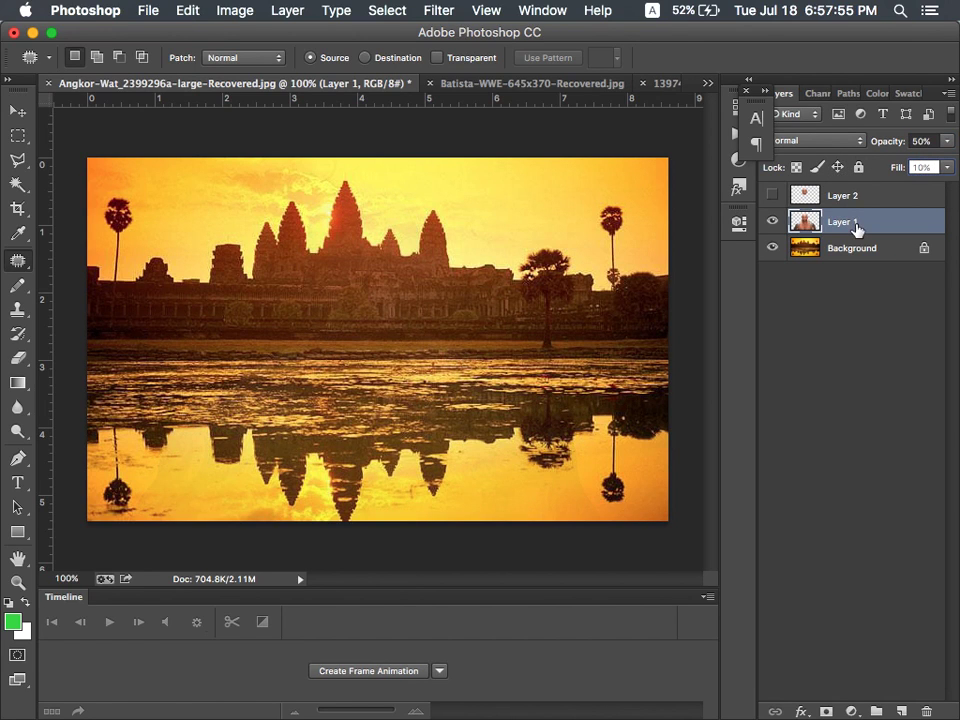
key("super+z")
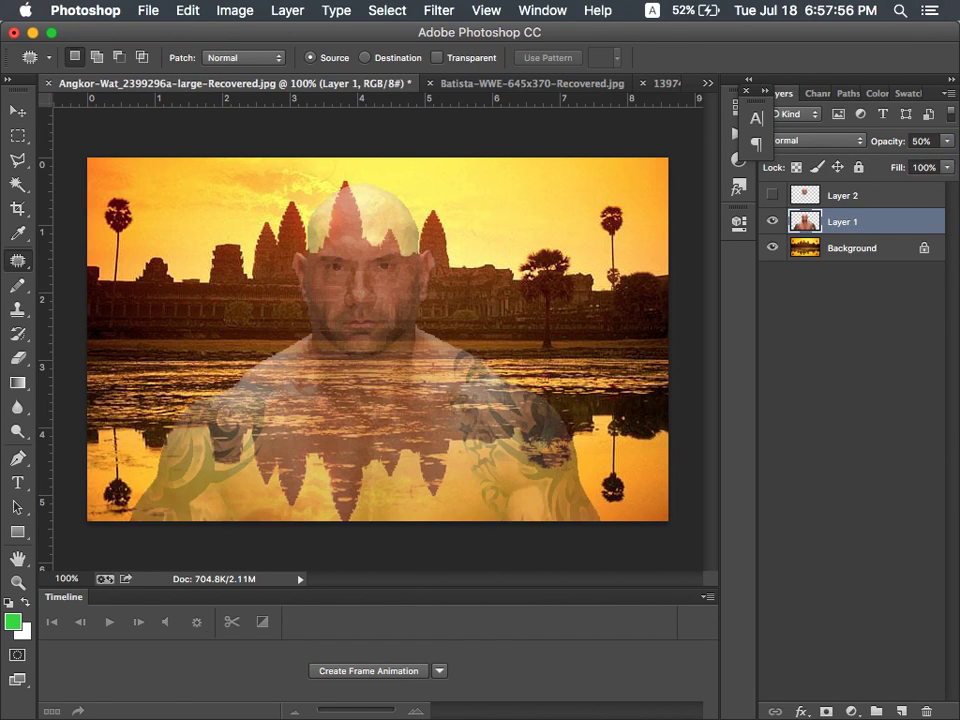
Restore the opacity of Layer 1 to 100%
left_click(918, 141)
type("100")
key("Return")
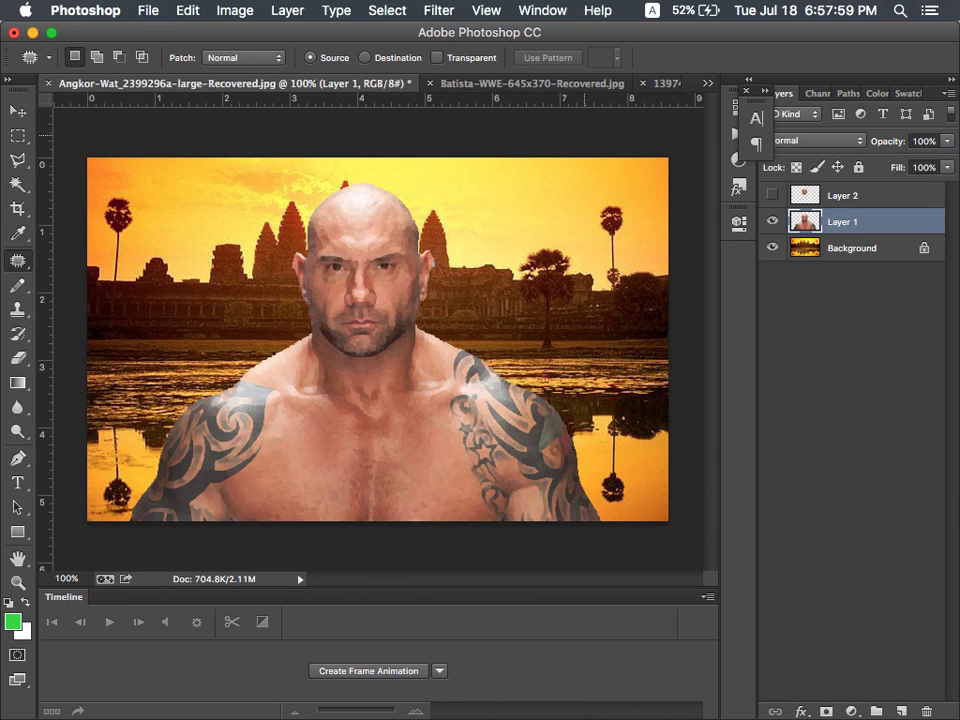
Try a fill of 30% on Layer 1 and cancel it, keeping the fill at 100%
left_click(922, 167)
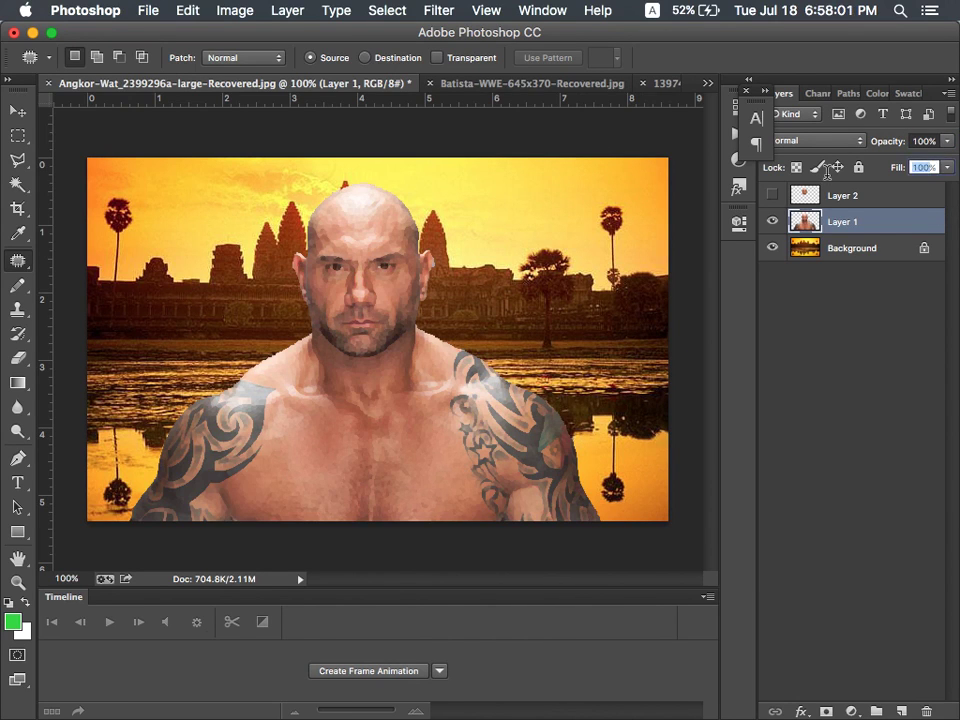
type("00")
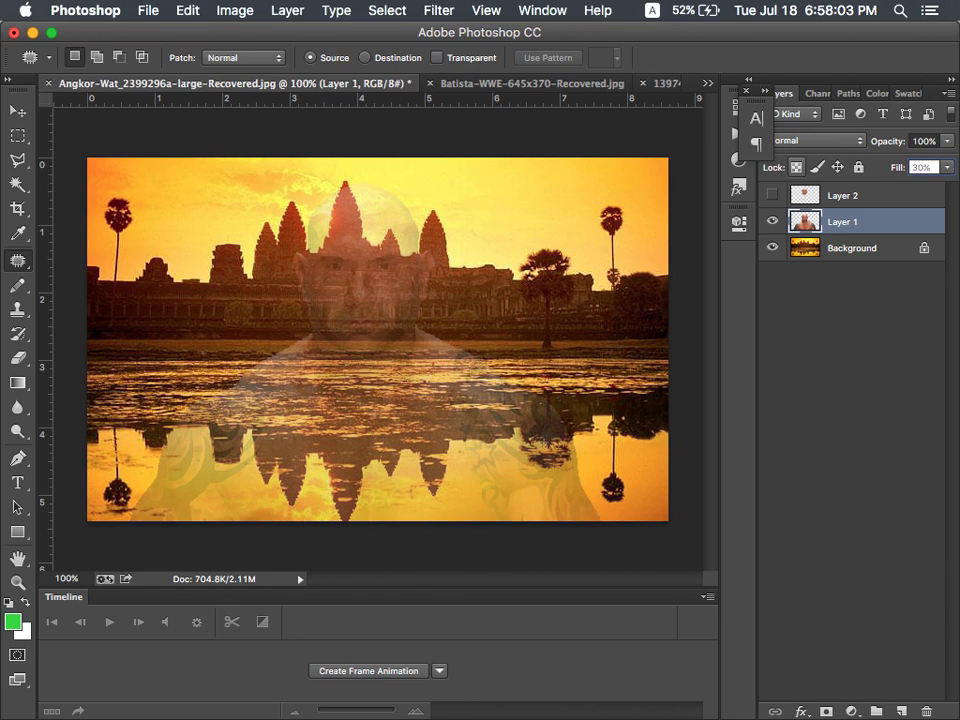
key("Escape")
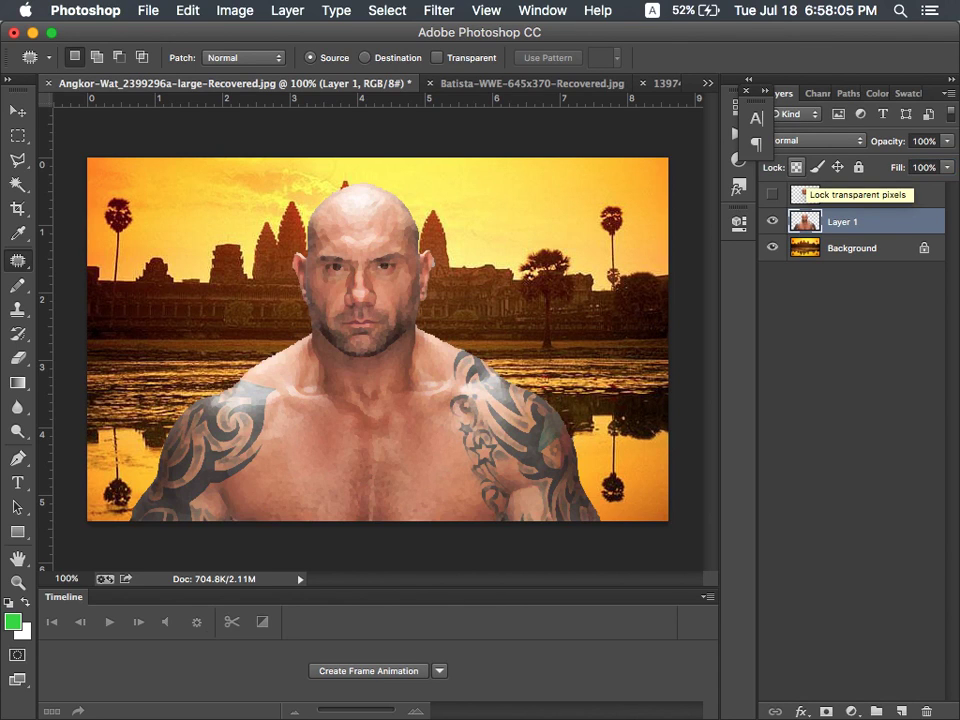
left_click(947, 167)
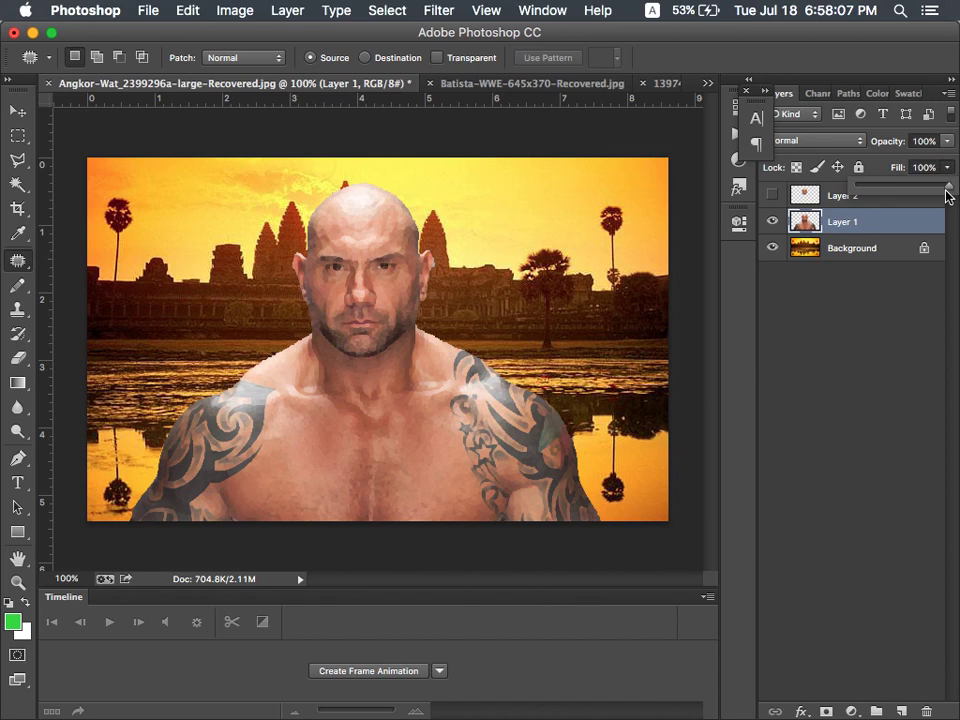
mouse_move(947, 193)
left_mouse_down()
mouse_move(920, 195)
mouse_move(948, 194)
left_mouse_up()
left_click(779, 403)
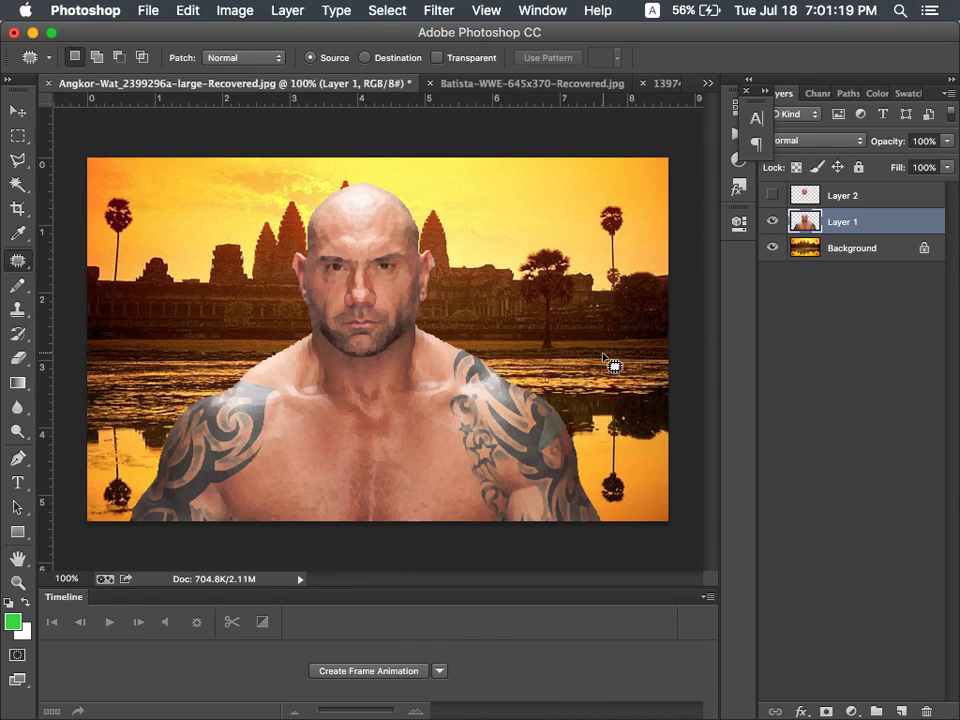
Switch to Chrome, return to the Google image results for women with acne, and close the open photo preview
left_click(515, 86)
key("ctrl+Up")
left_click(430, 400)
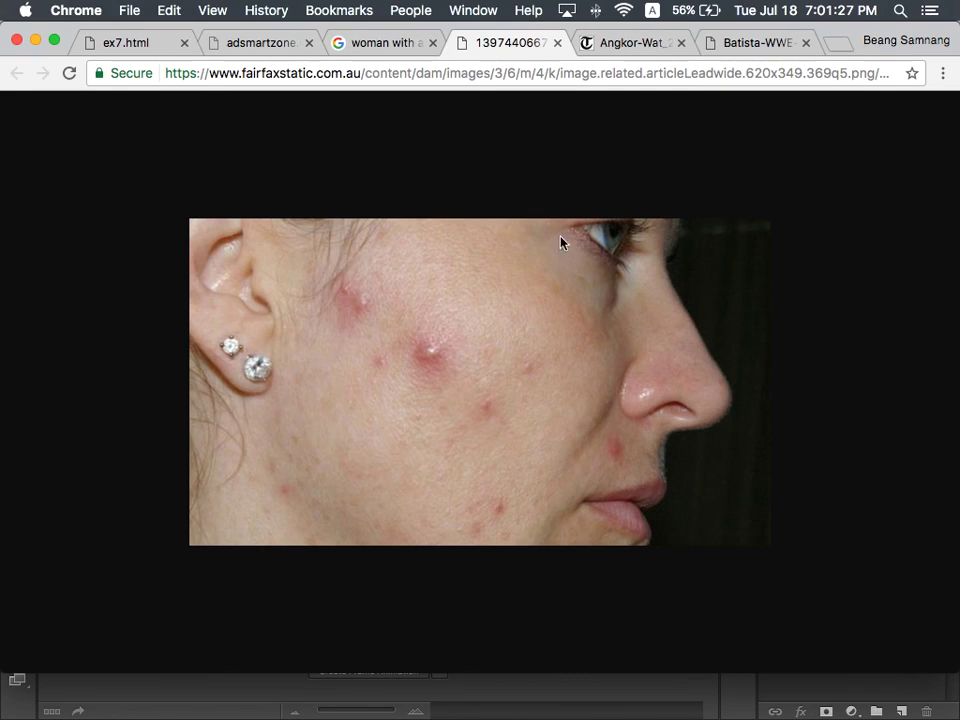
left_click(373, 50)
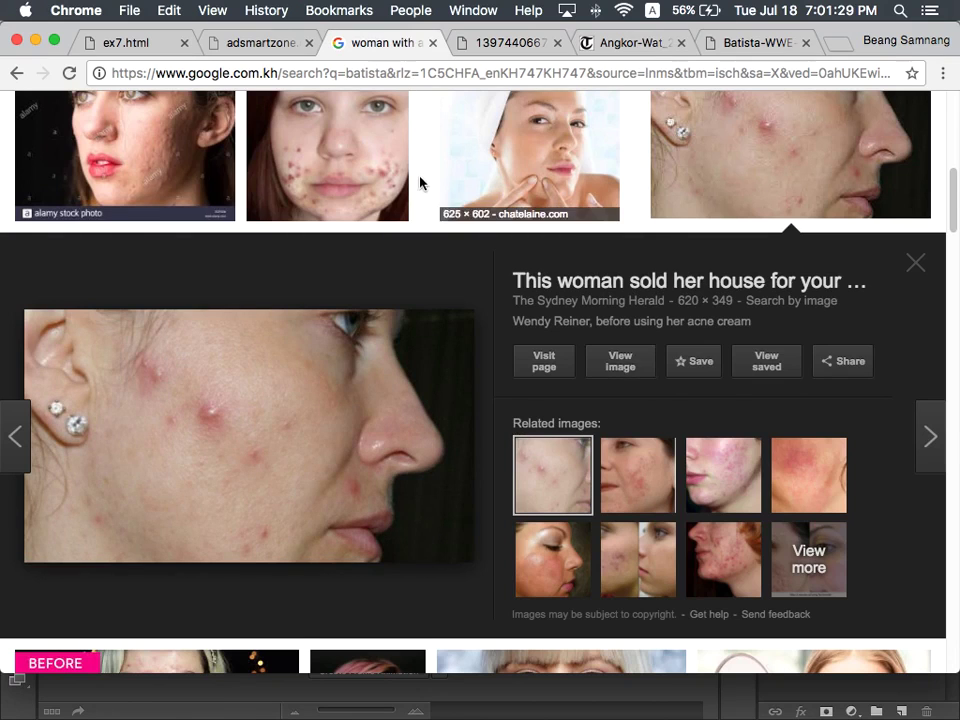
key("Escape")
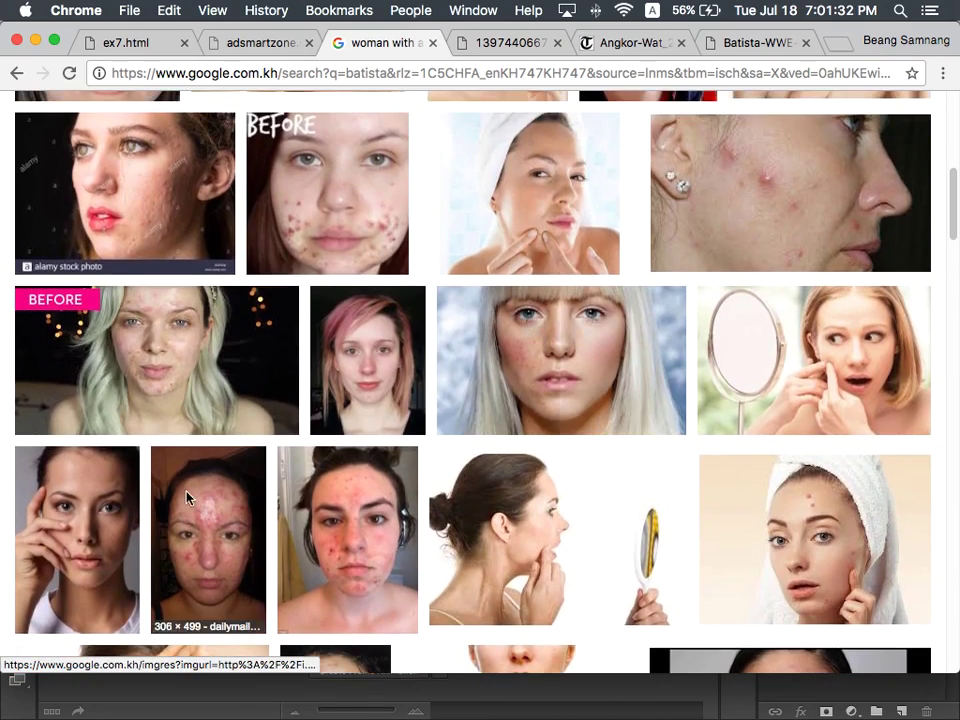
Preview the 306 × 499 Daily Mail photo, close it, and browse the image results for another acne photo
left_click(186, 497)
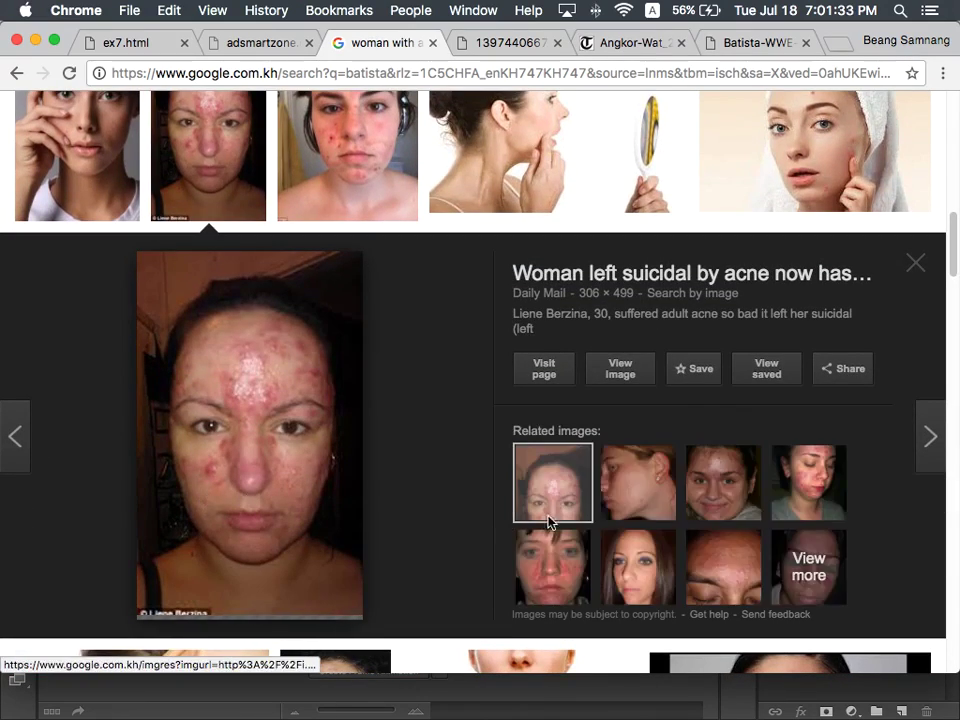
key("Escape")
scroll(590, 480, "down", 3)
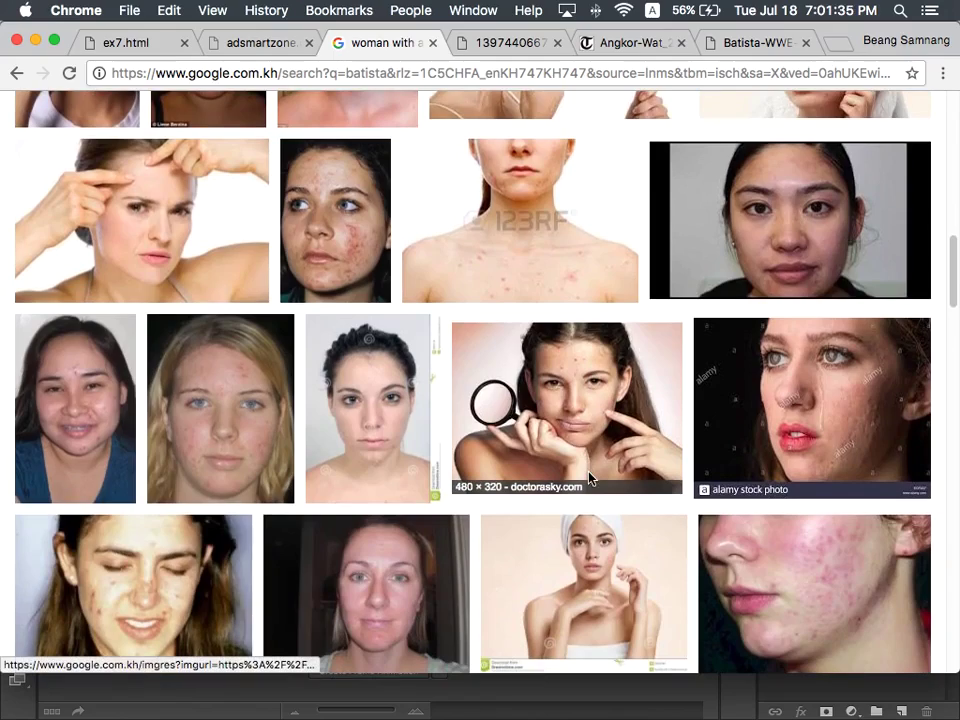
scroll(590, 478, "down", 5)
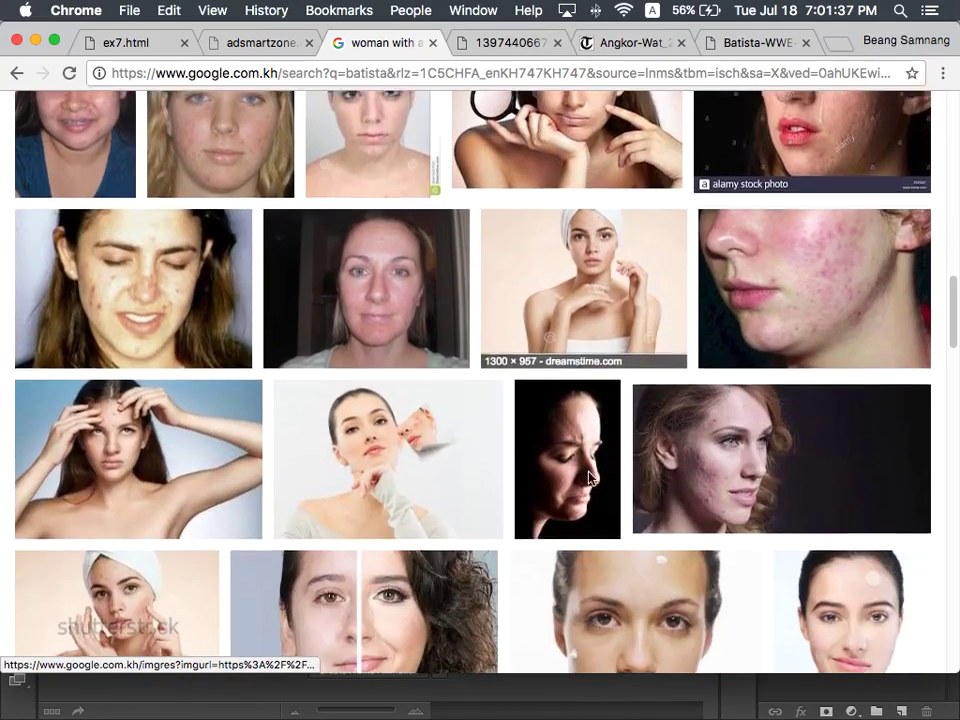
scroll(590, 478, "down", 7)
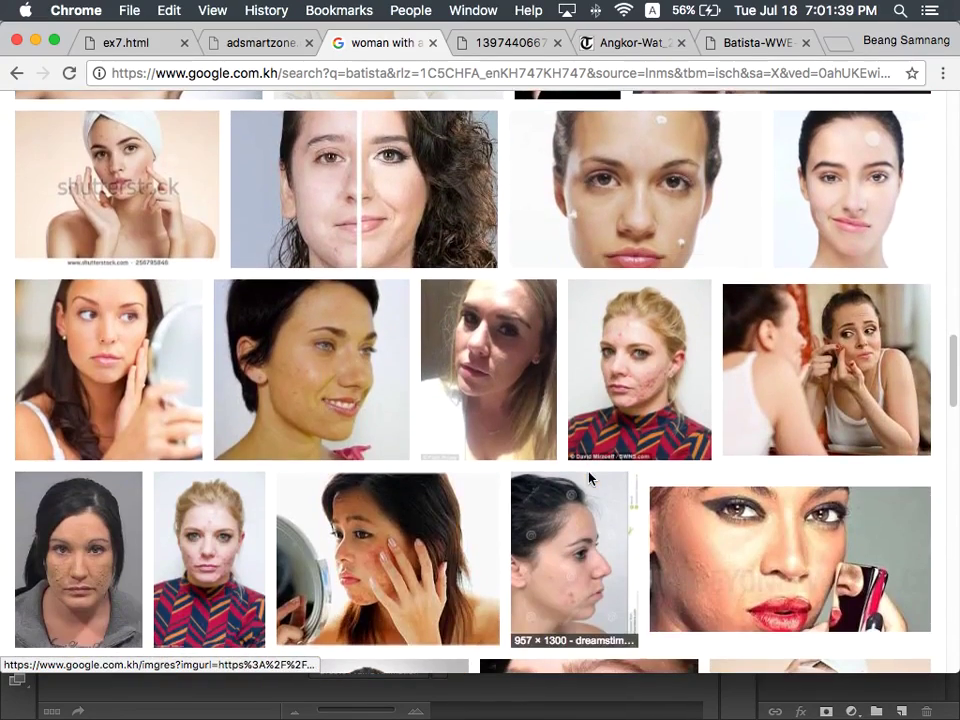
scroll(610, 473, "down", 6)
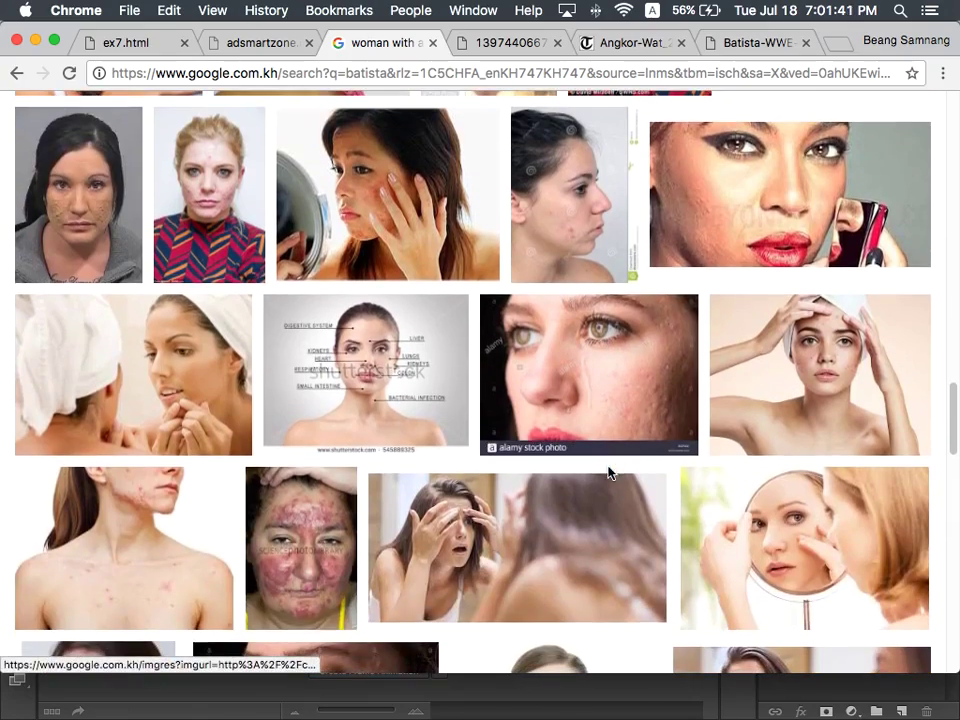
scroll(670, 478, "up", 18)
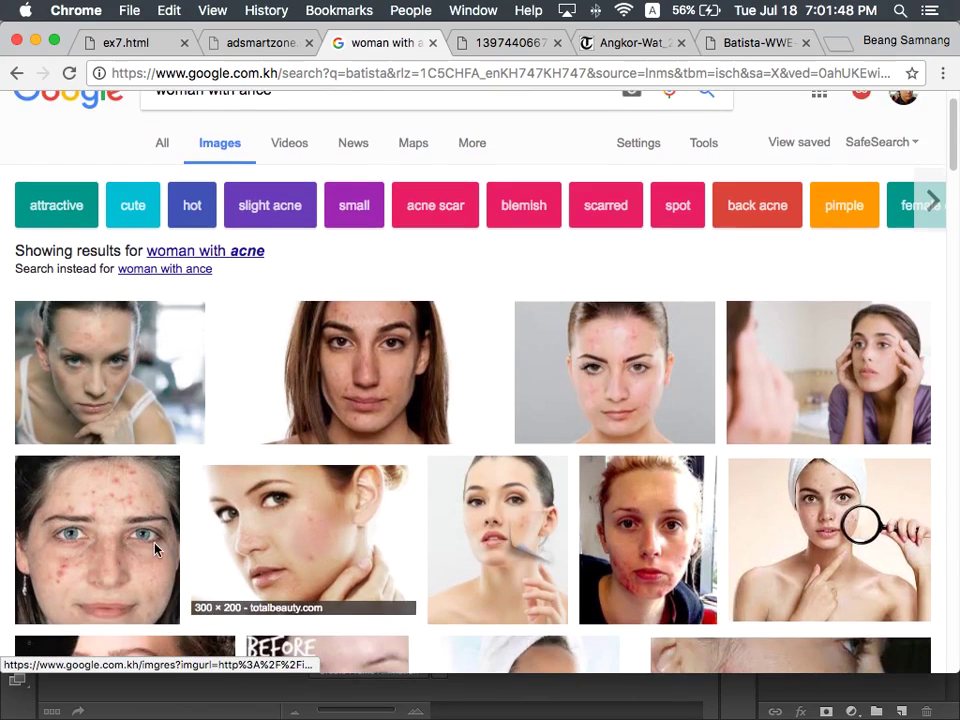
Preview the 293 × 300 Acne Treatments Ireland portrait and several of its related images, and close the preview
left_click(154, 546)
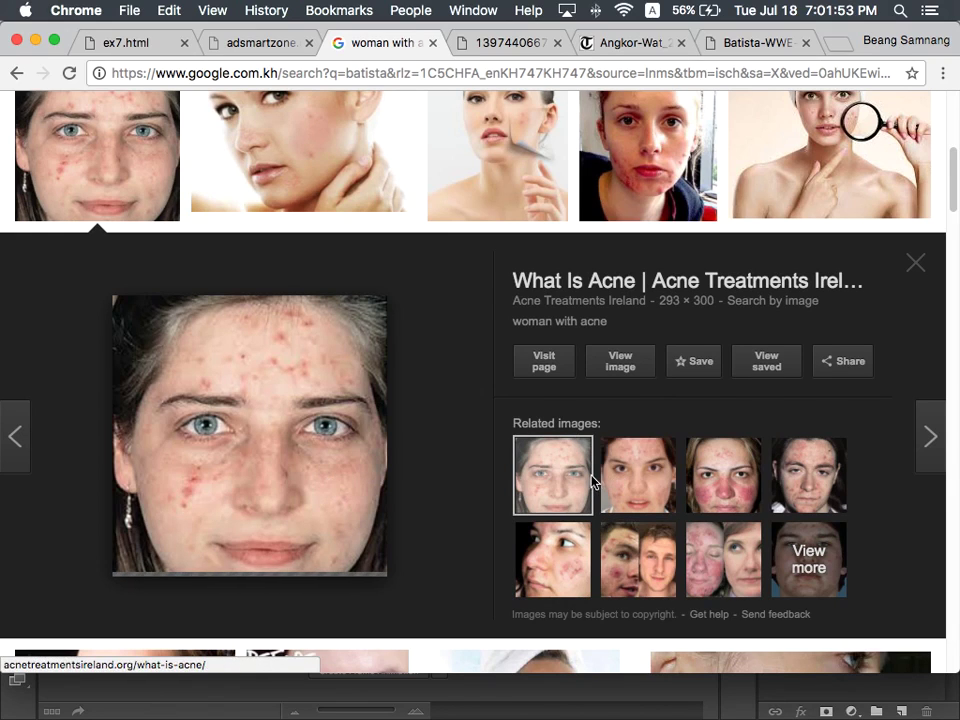
left_click(537, 578)
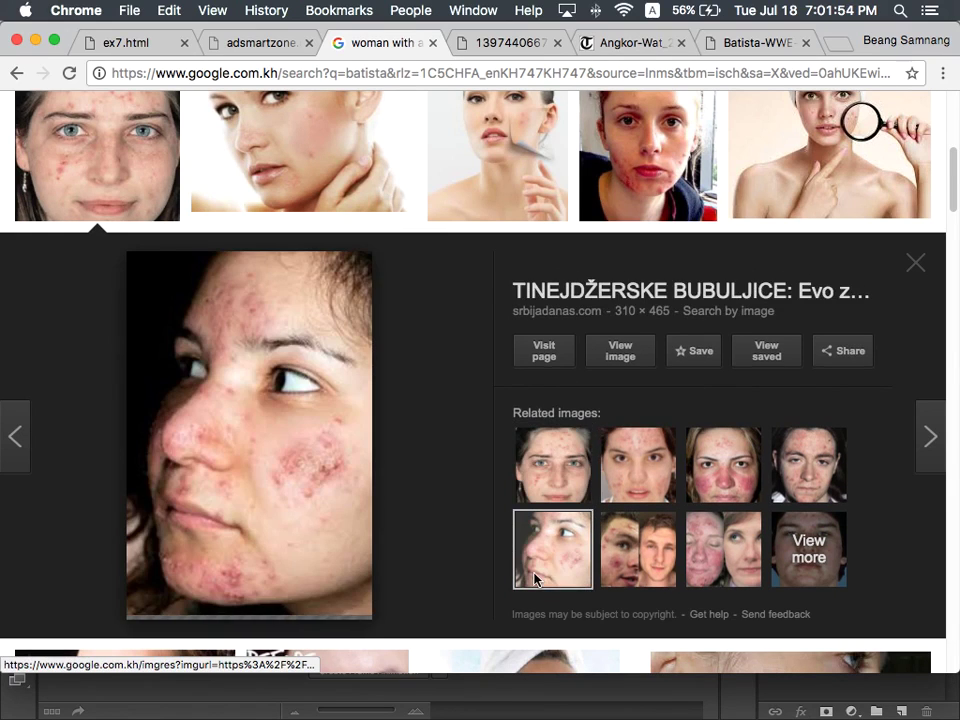
left_click(630, 462)
left_click(710, 470)
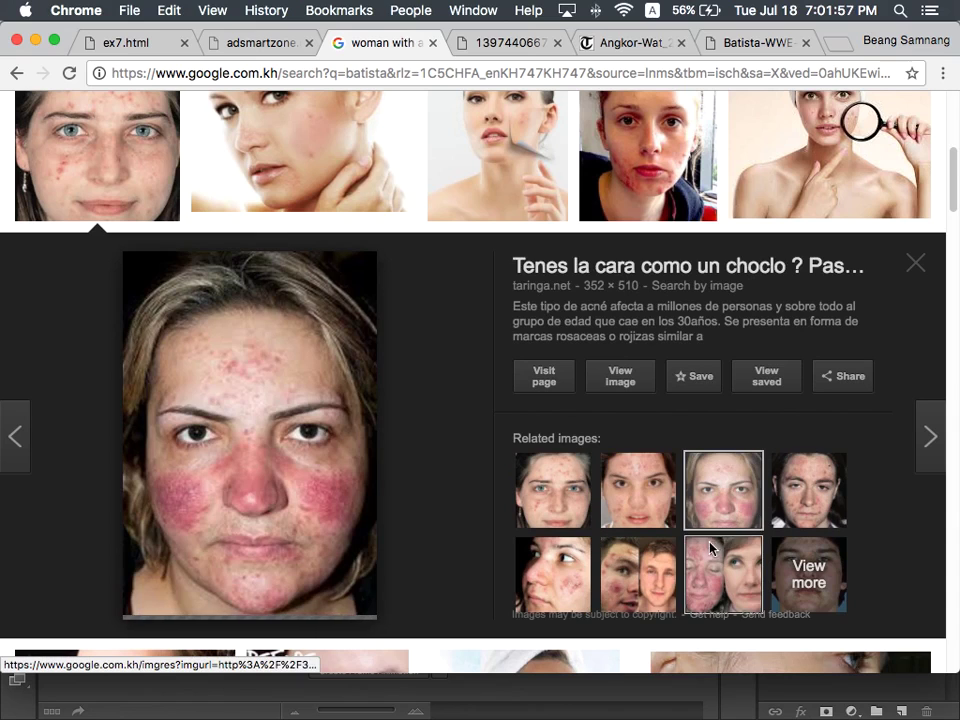
left_click(672, 568)
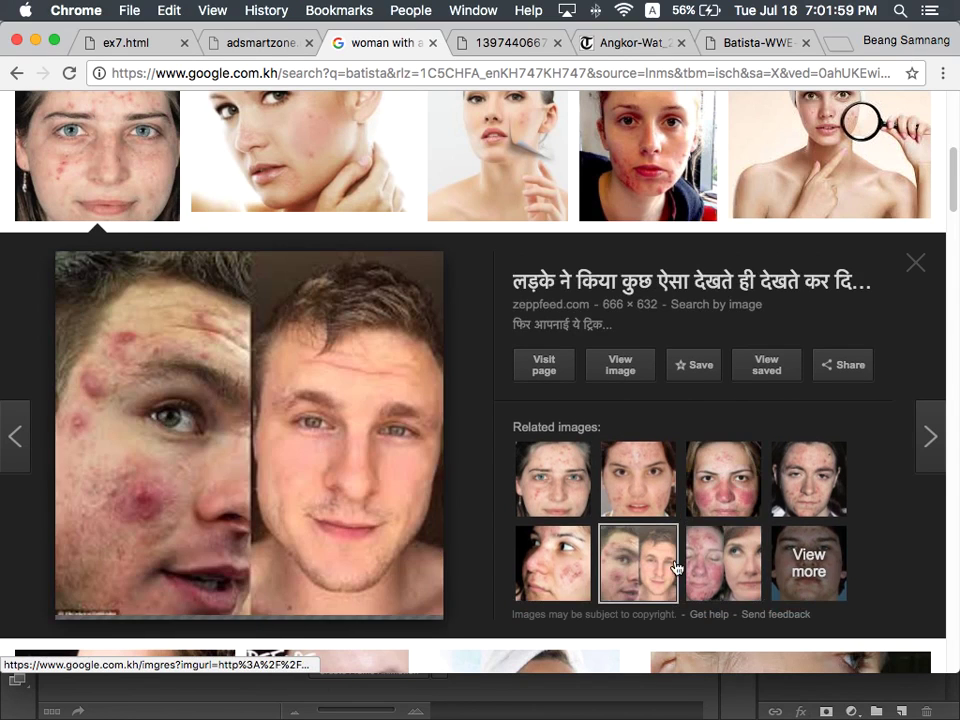
left_click(727, 566)
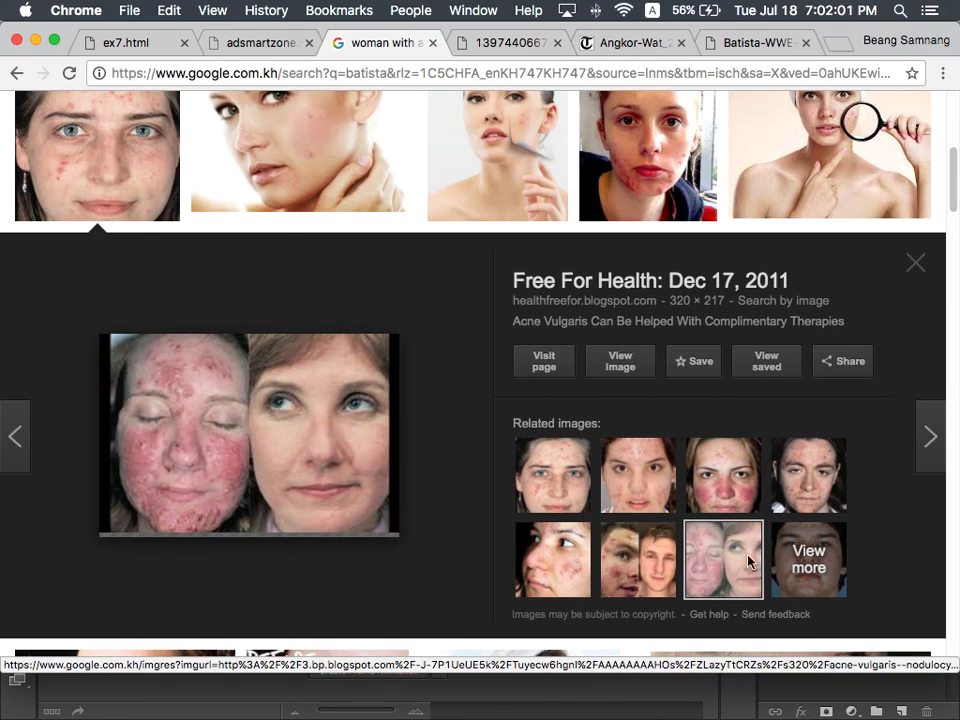
left_click(783, 508)
key("Escape")
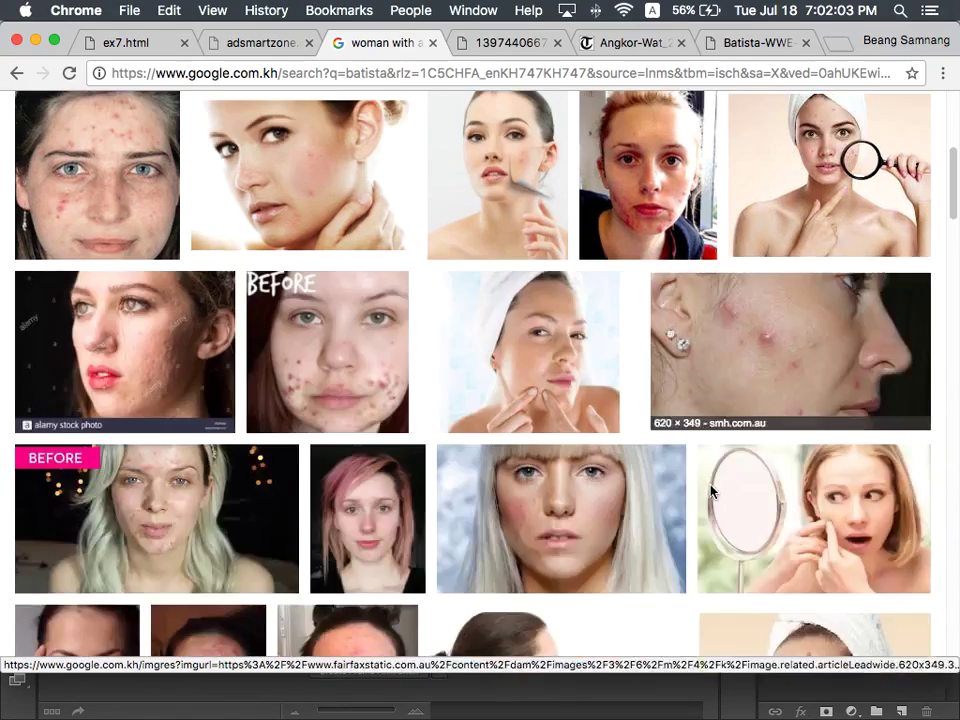
Look further through the acne image results for a clear, close-up face suitable for retouching
scroll(710, 487, "up", 2)
scroll(385, 515, "down", 5)
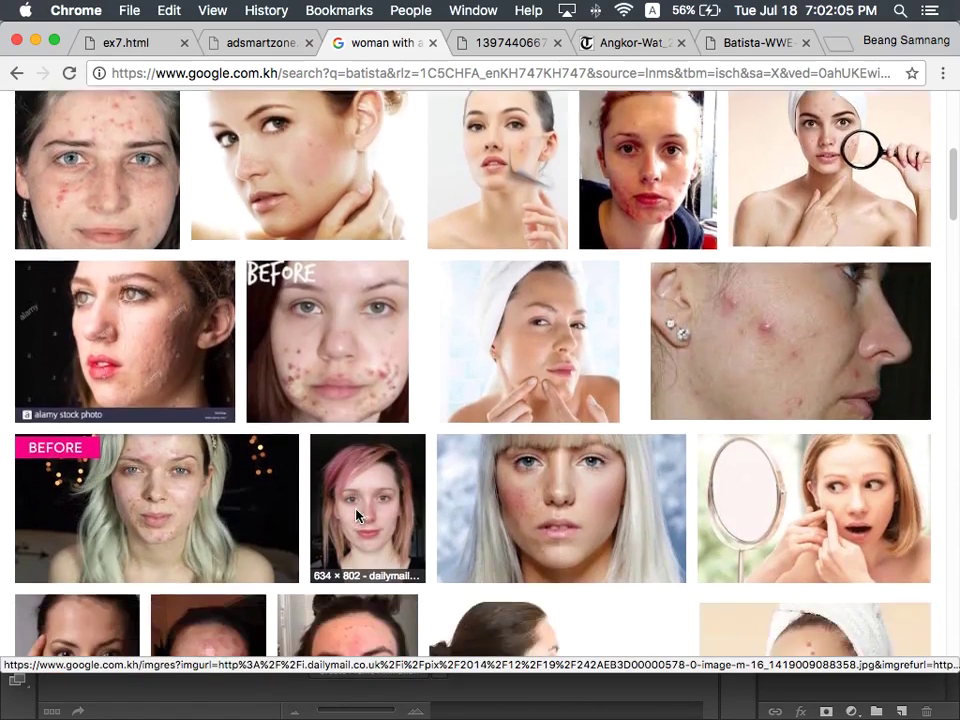
scroll(437, 513, "down", 7)
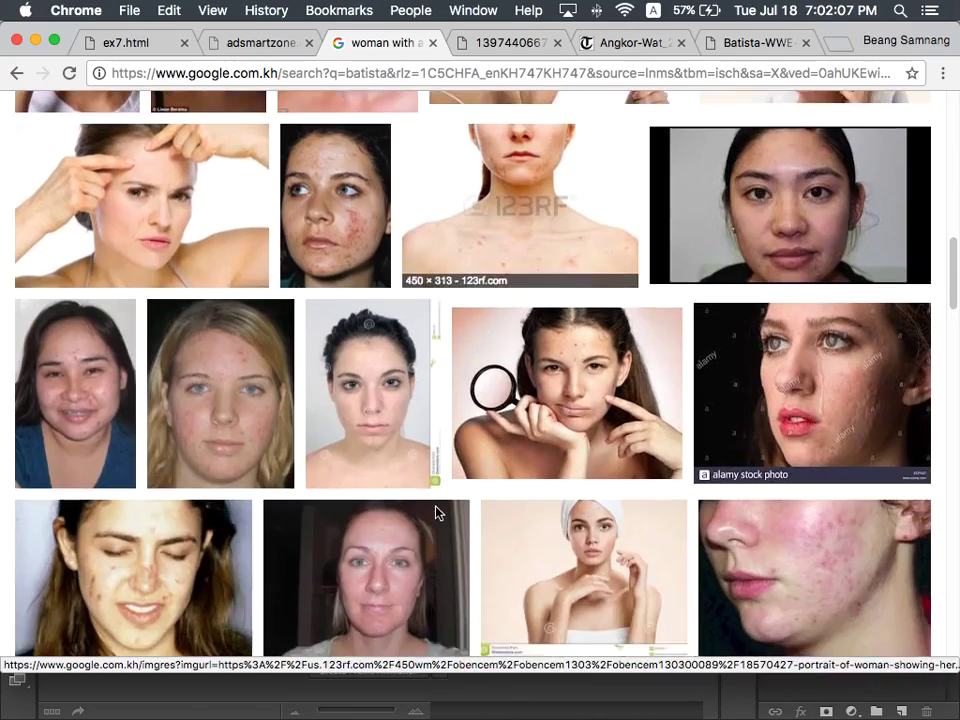
scroll(384, 528, "down", 3)
scroll(392, 527, "down", 4)
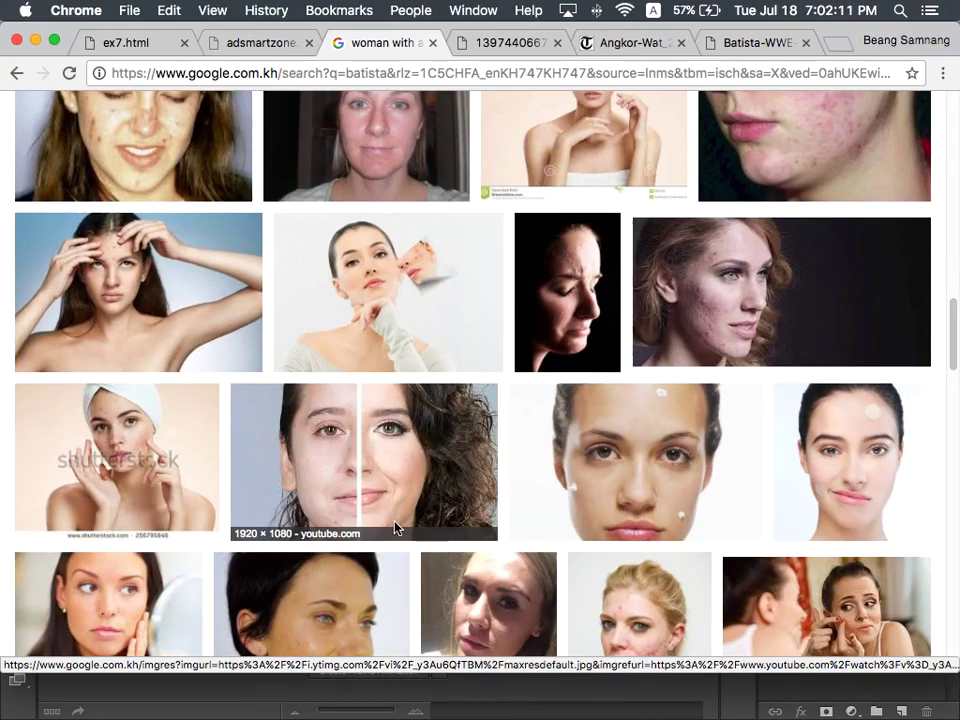
scroll(397, 528, "down", 2)
scroll(446, 525, "down", 3)
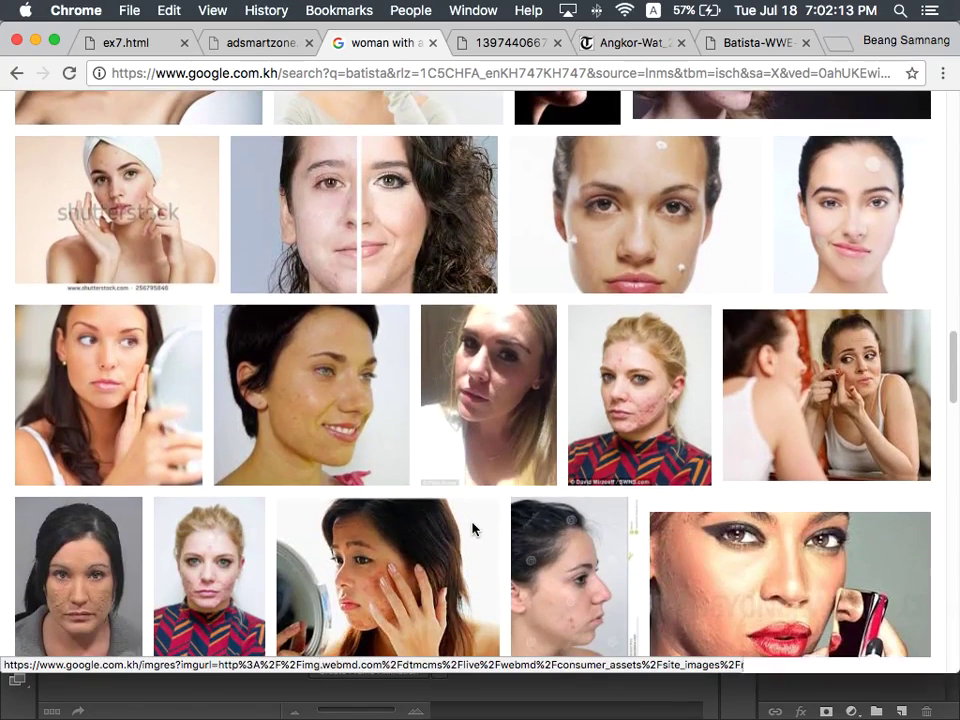
scroll(470, 527, "down", 4)
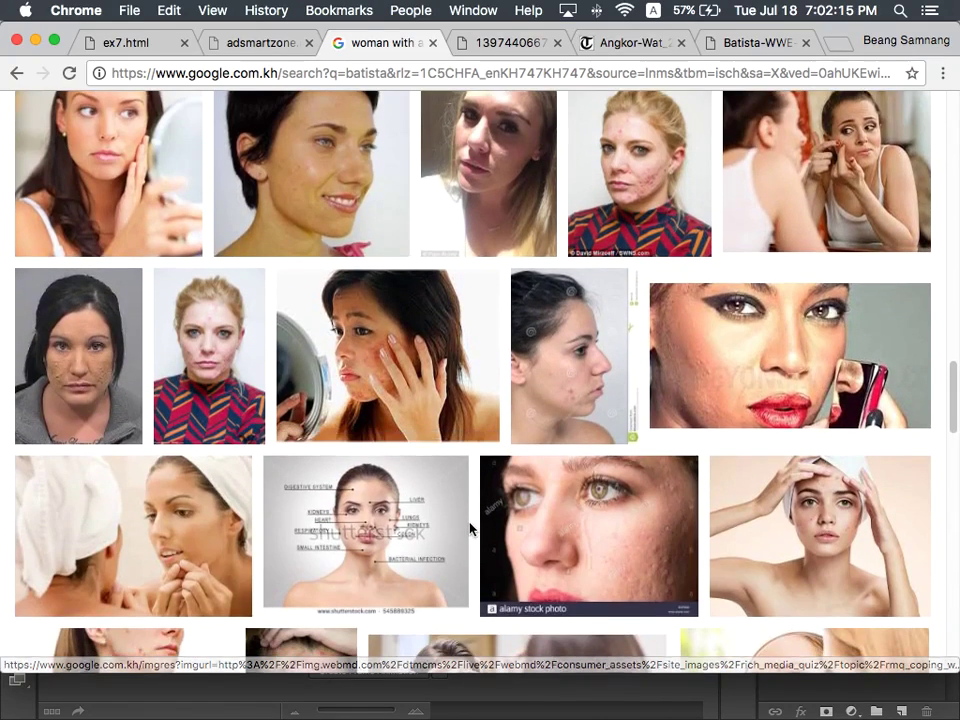
scroll(470, 529, "down", 3)
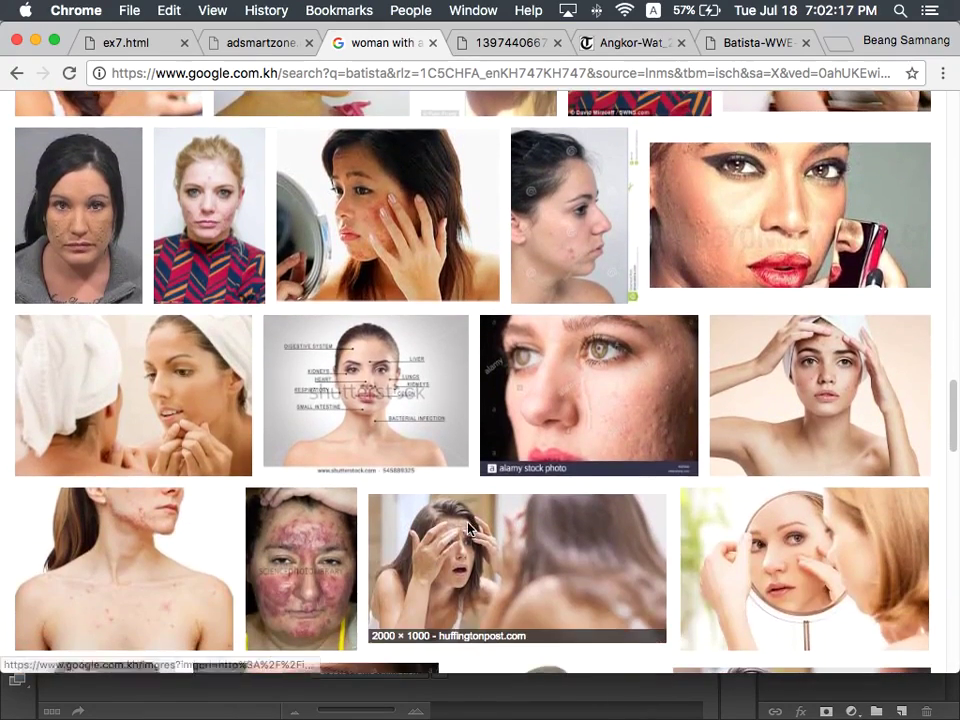
scroll(470, 528, "down", 10)
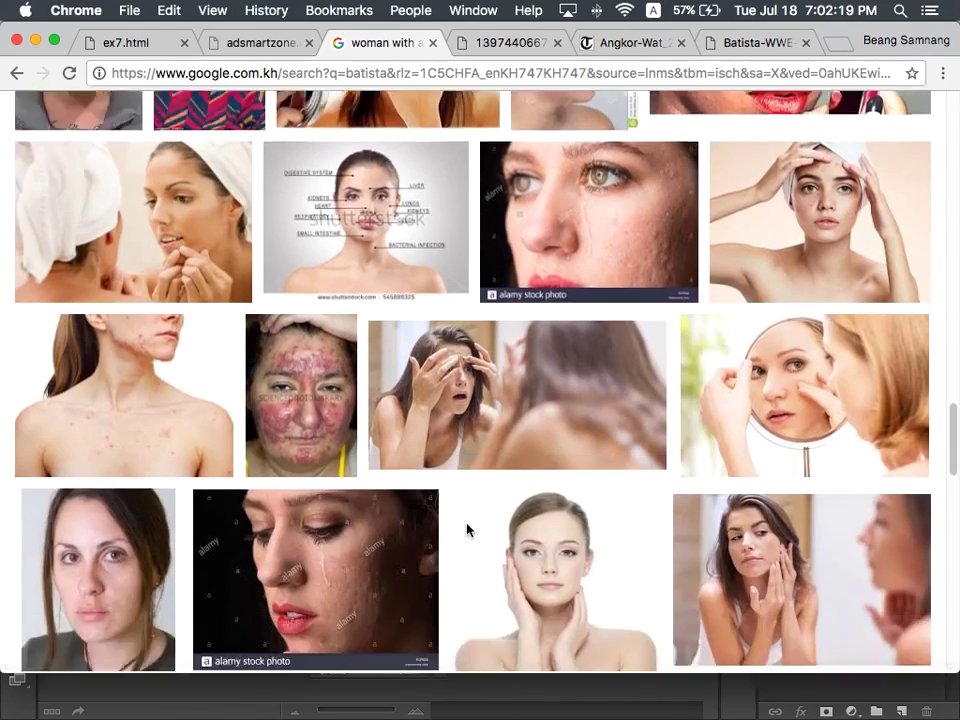
scroll(465, 527, "down", 5)
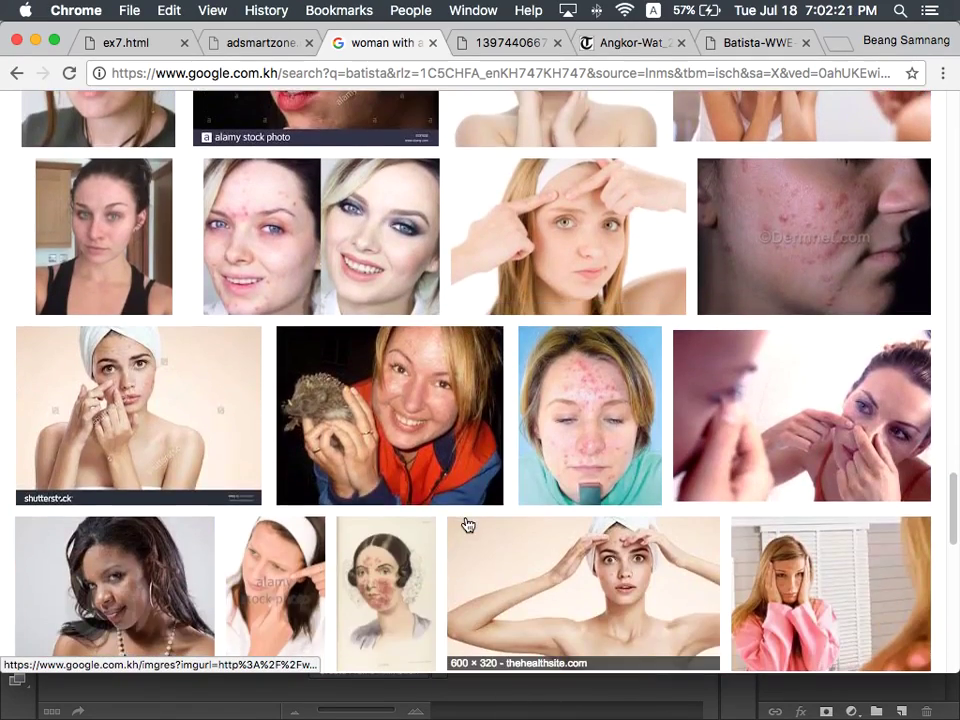
Open the 625 × 415 BuzzFeed before-and-after makeup photo at full size in its own page
scroll(465, 527, "up", 2)
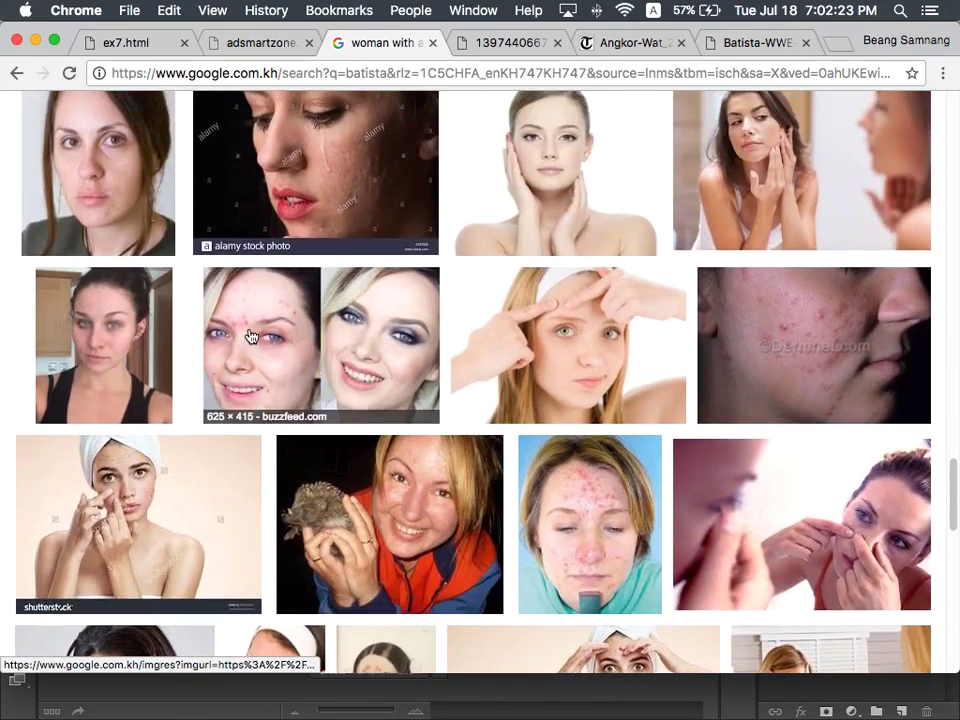
left_click(252, 336)
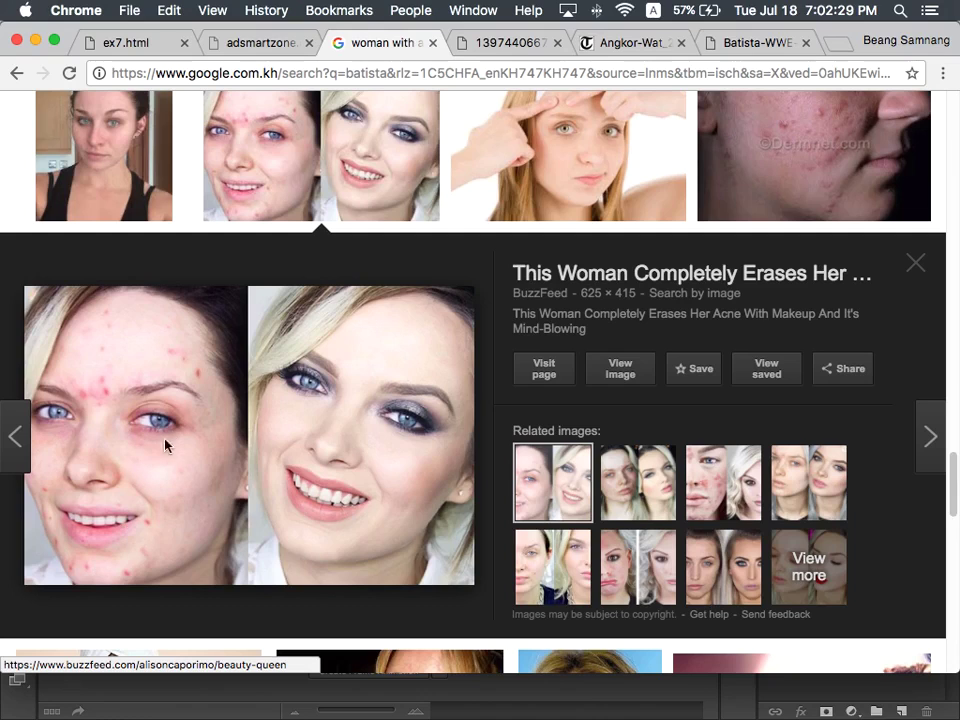
left_click(626, 369)
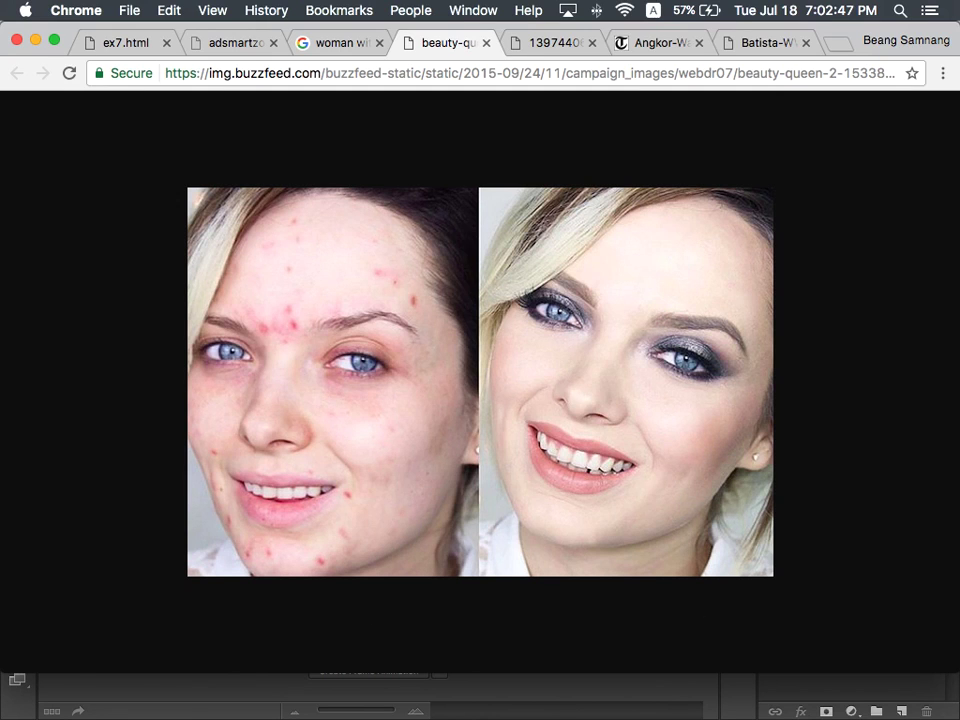
Close the EXercie folder window in Finder and the BuzzFeed photo page in Chrome
key("super+Tab")
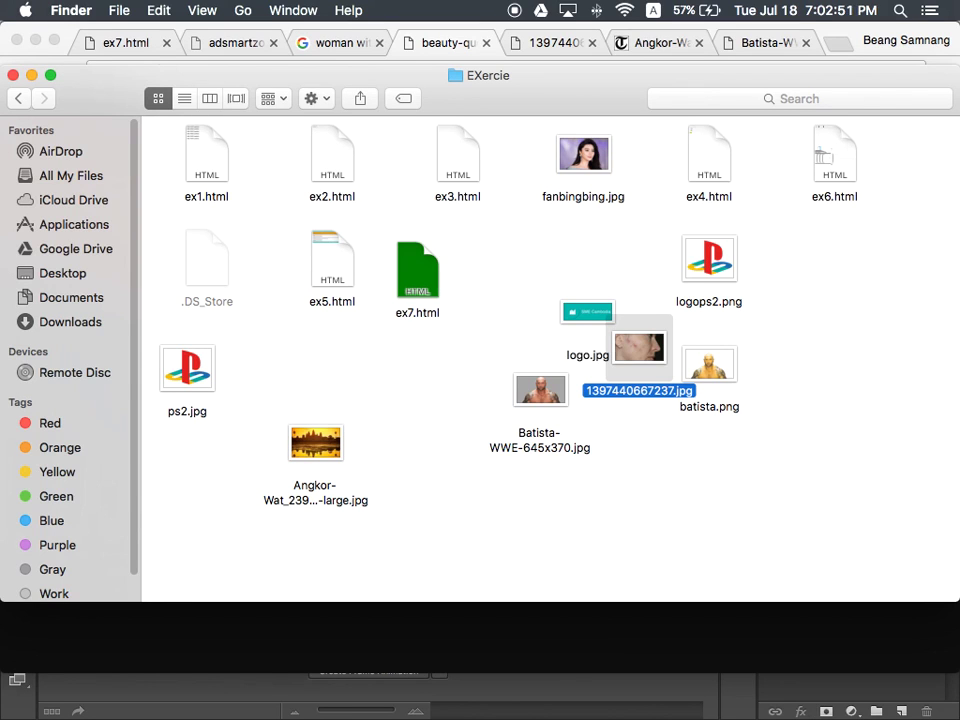
left_click(13, 76)
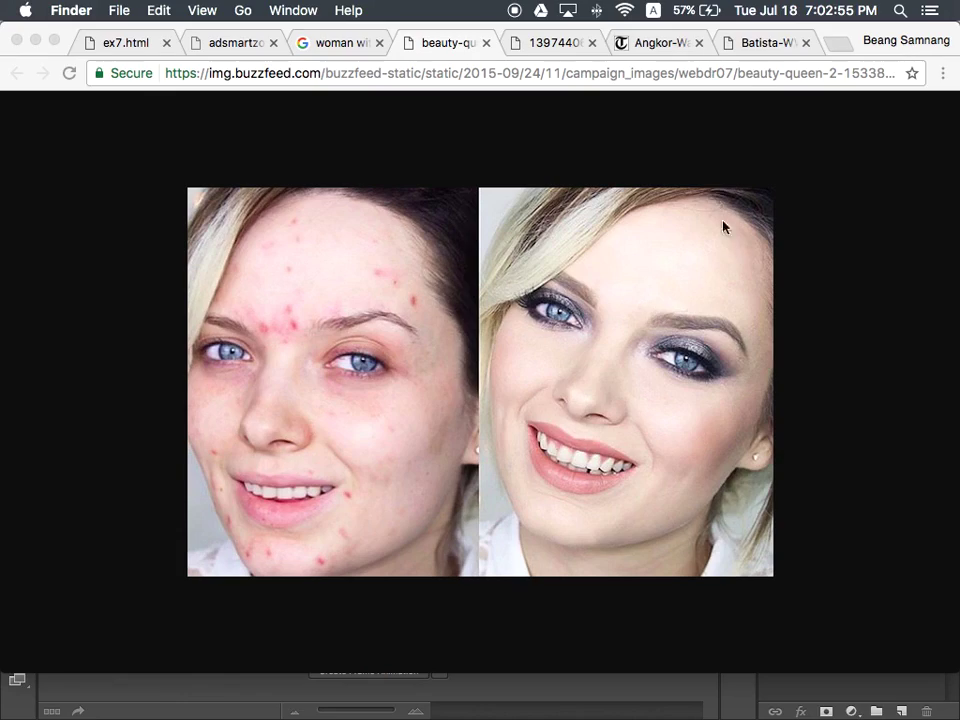
left_click(493, 43)
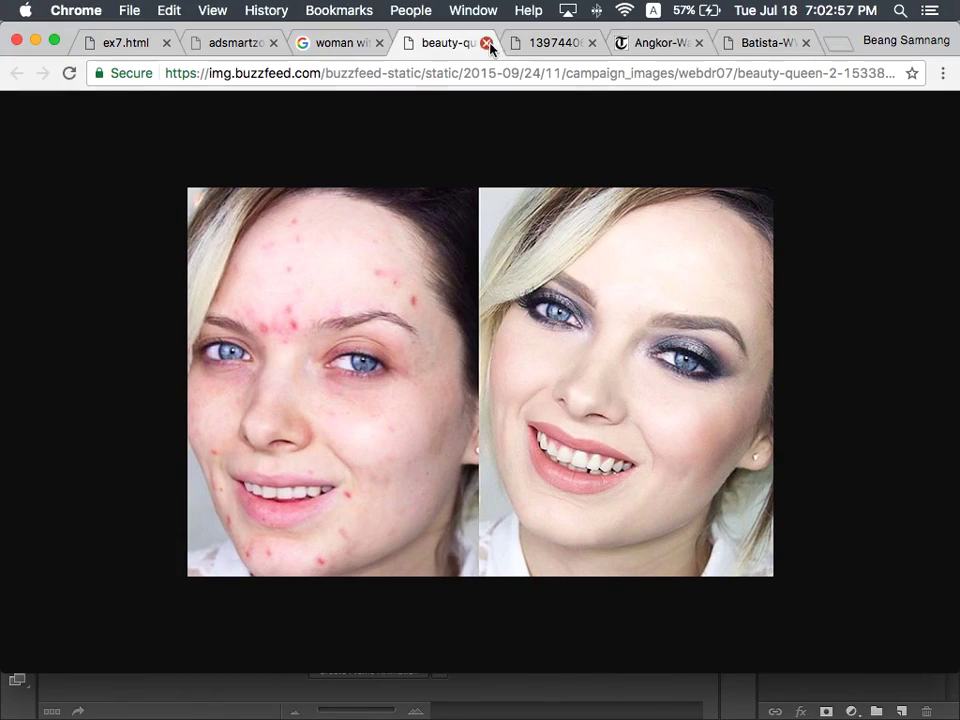
left_click(486, 43)
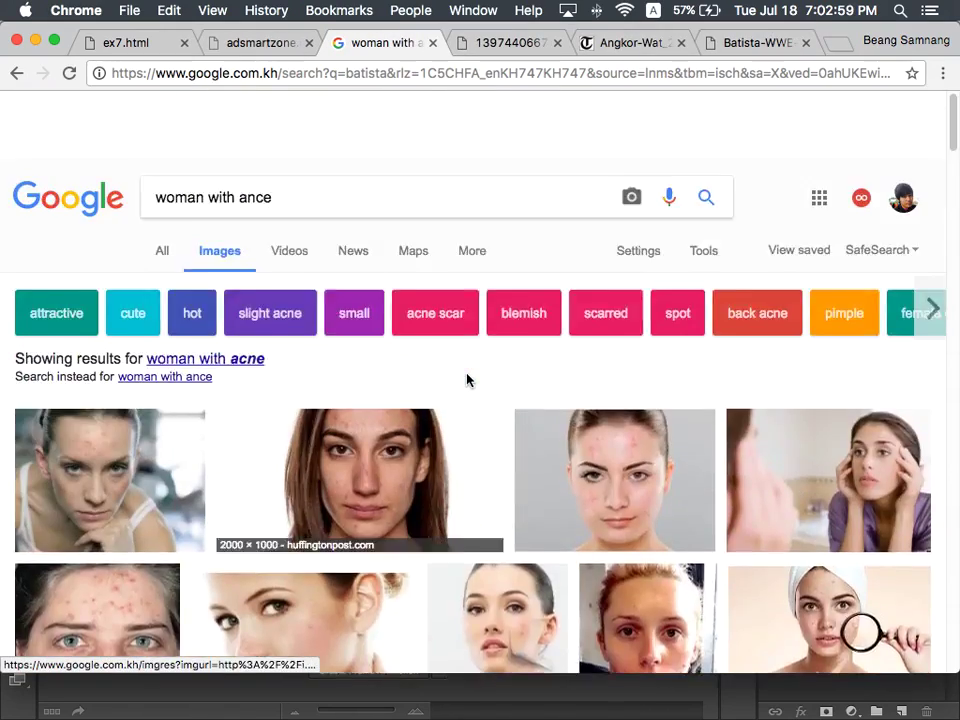
Search Google for "photoshop logo psd" and open the Designscrazed page "38 Free Photoshop Logo Templates PSD"
scroll(466, 378, "down", 1)
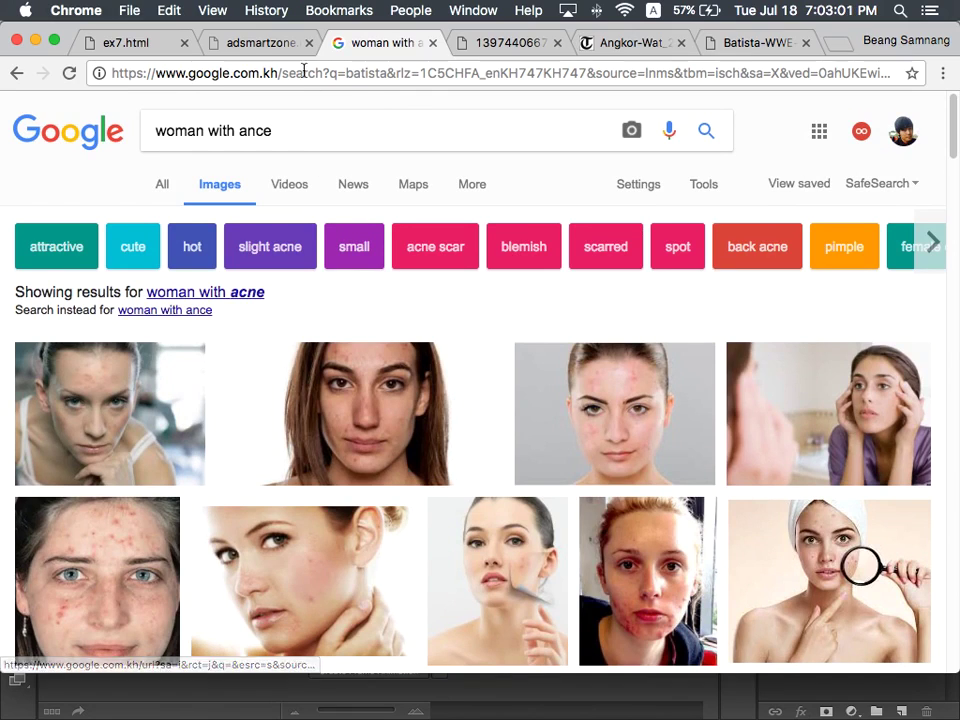
left_click(305, 73)
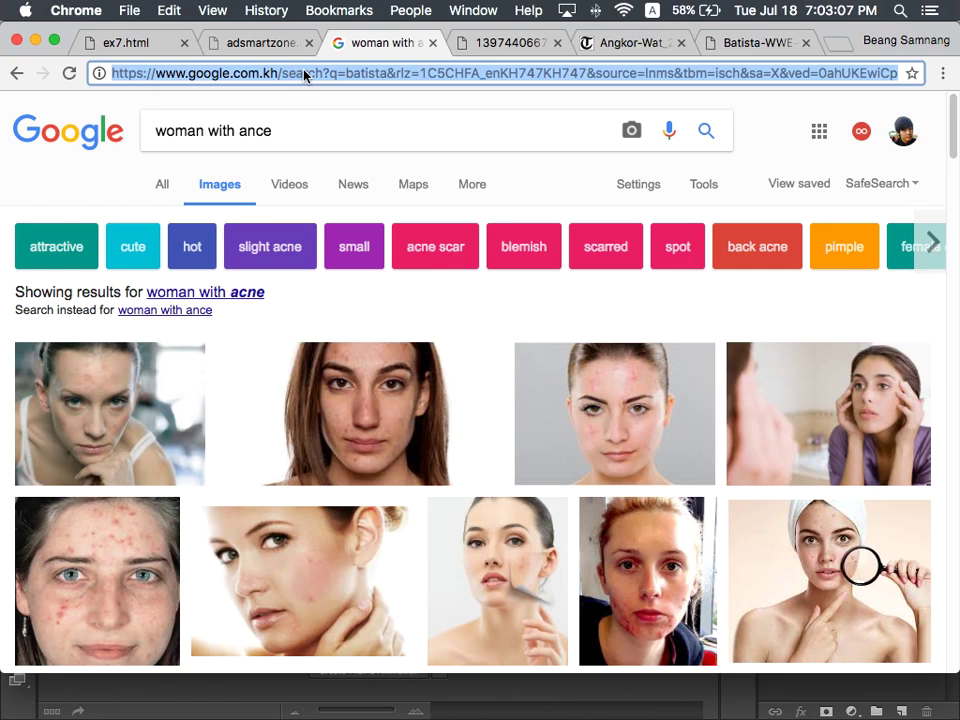
type("photoshop logo ps")
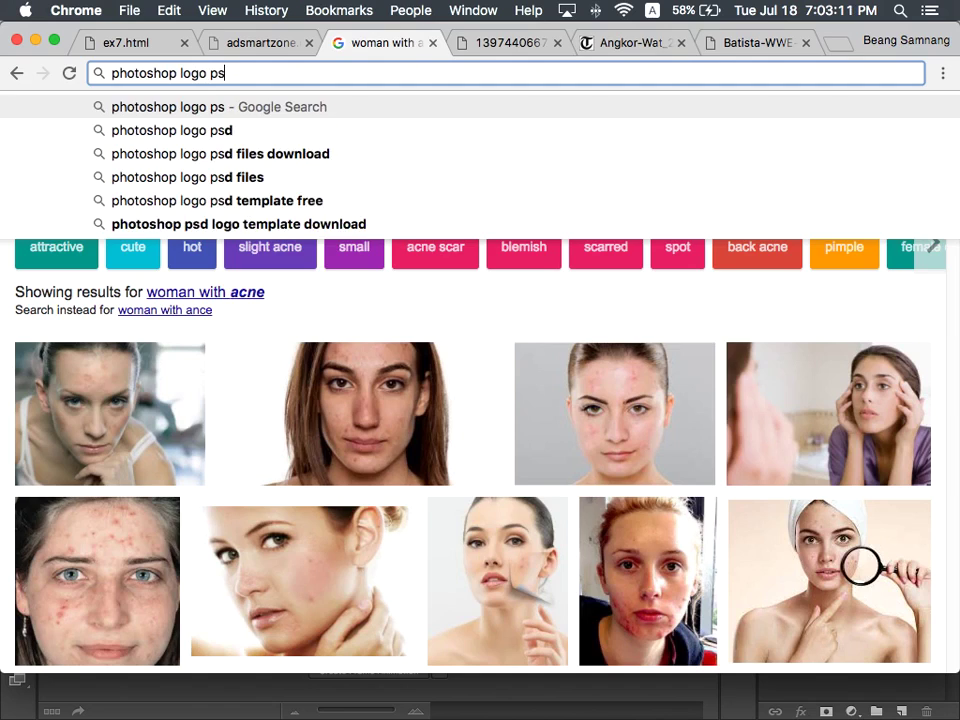
type("d")
key("Return")
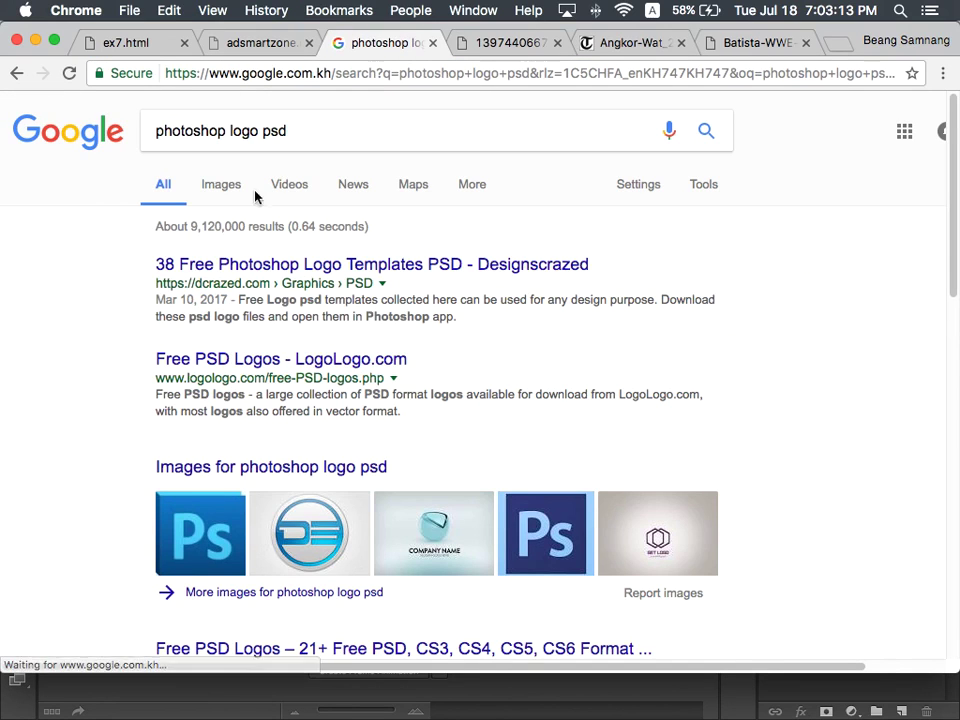
left_click(264, 265)
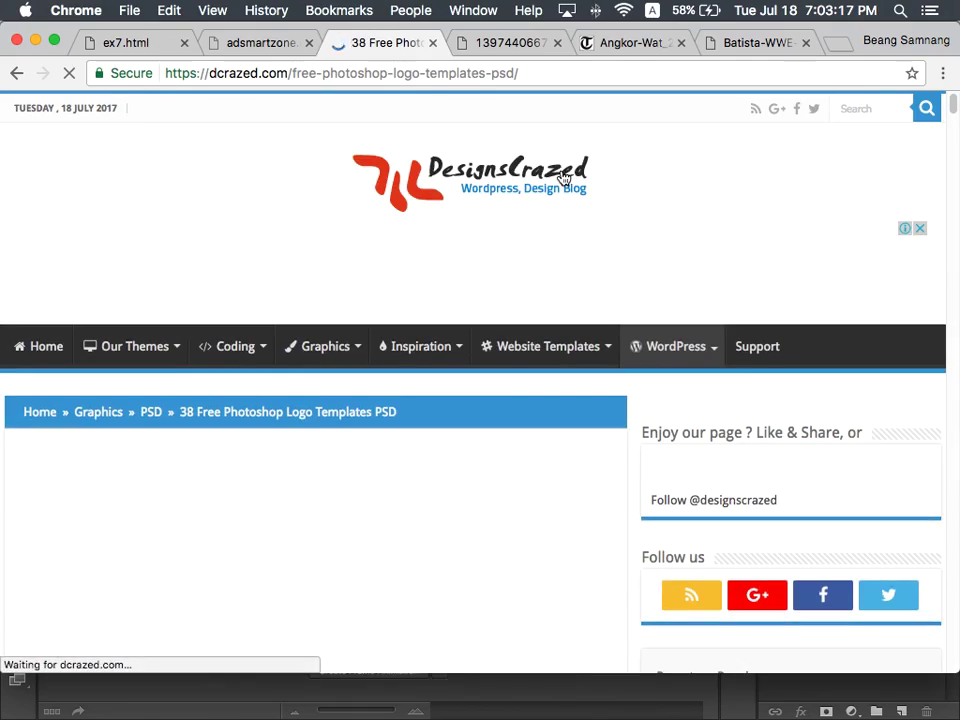
Browse the logo template page, examining the GeekPedia, double-hexagon and Orange Logo PSD designs
scroll(555, 274, "down", 15)
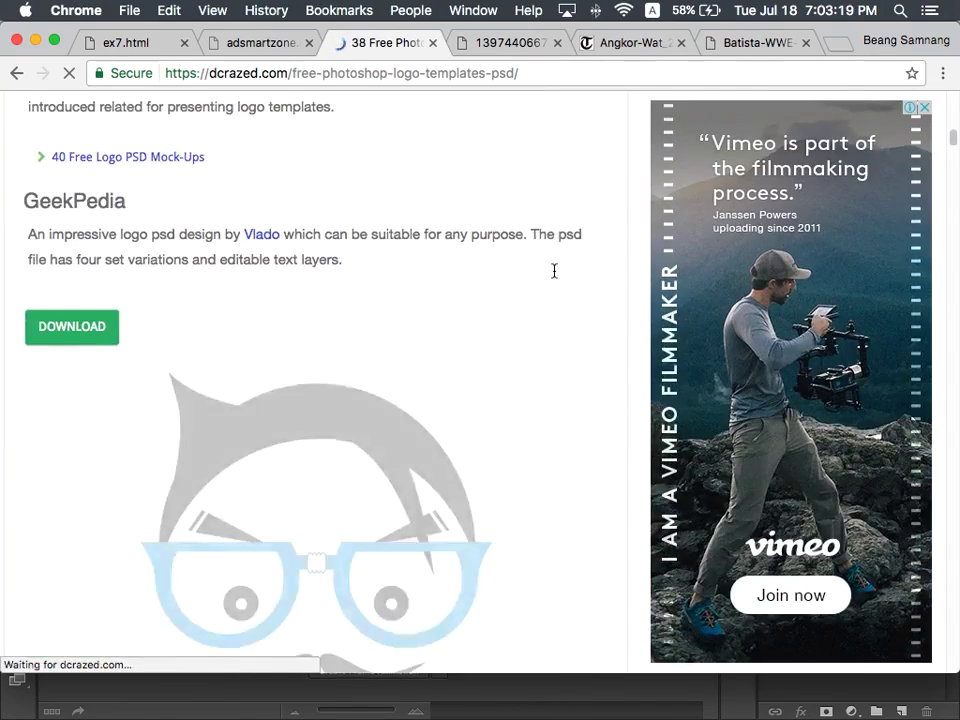
scroll(555, 274, "down", 6)
scroll(349, 268, "up", 4)
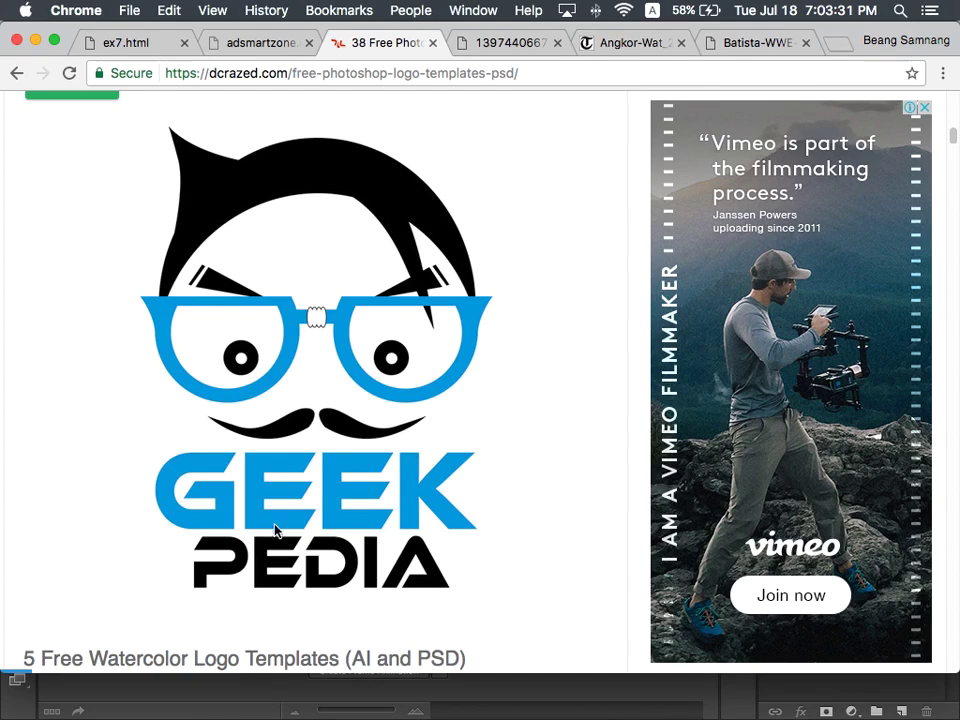
scroll(110, 530, "down", 1)
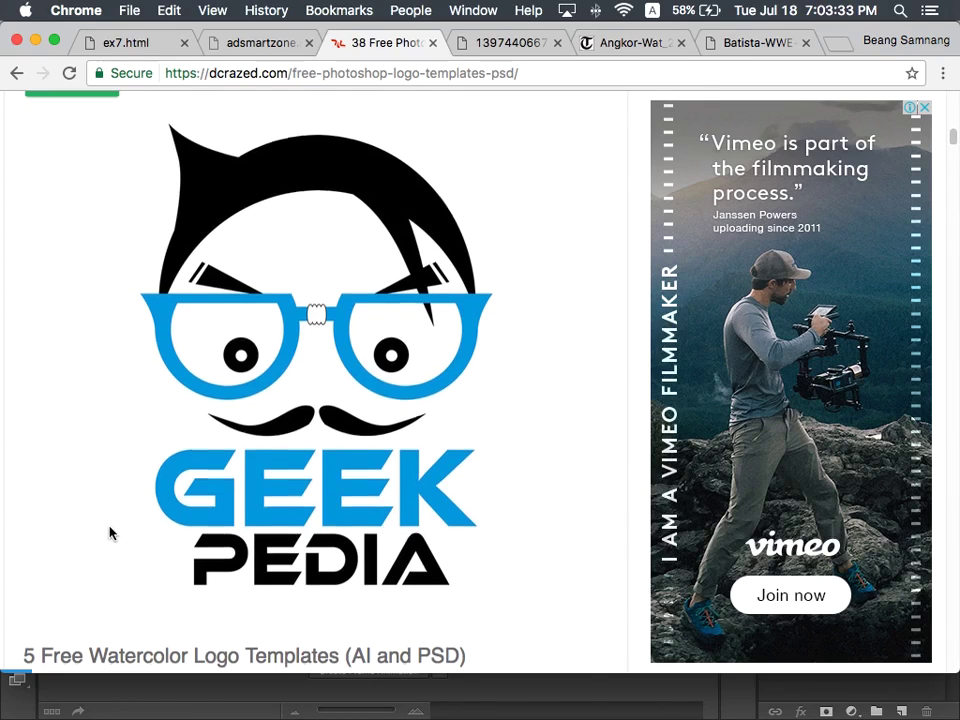
scroll(105, 534, "down", 20)
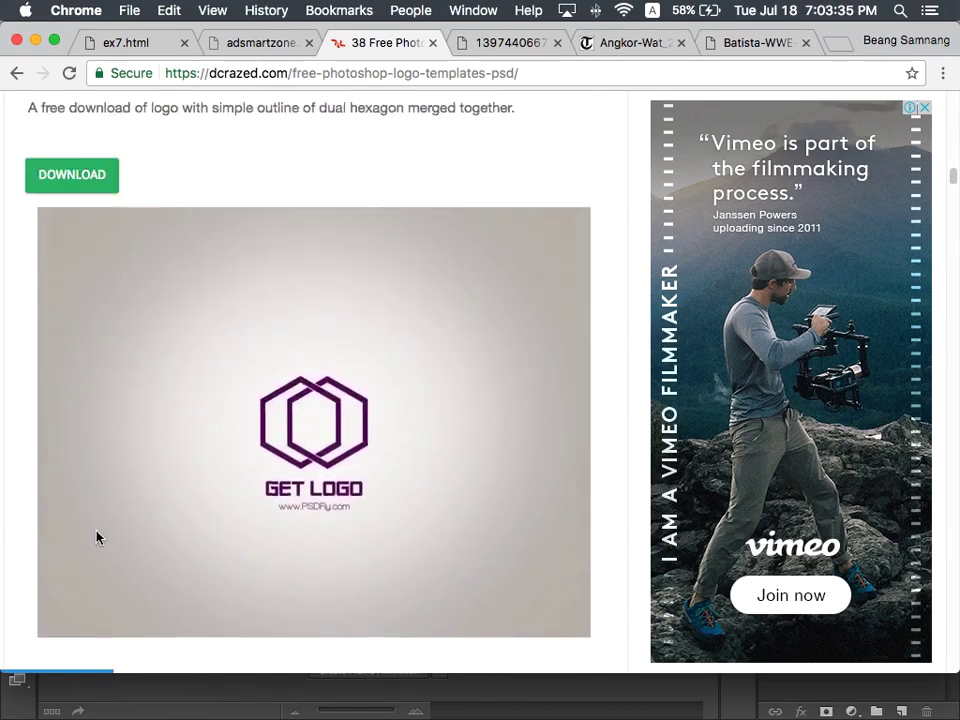
scroll(96, 537, "down", 5)
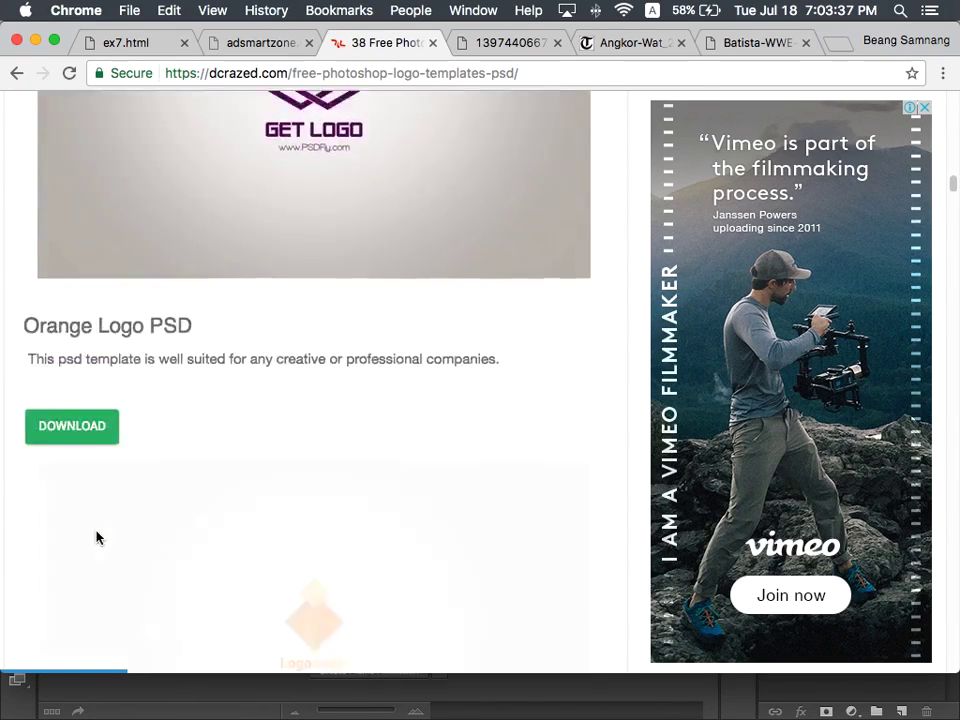
scroll(96, 537, "down", 5)
scroll(96, 537, "up", 2)
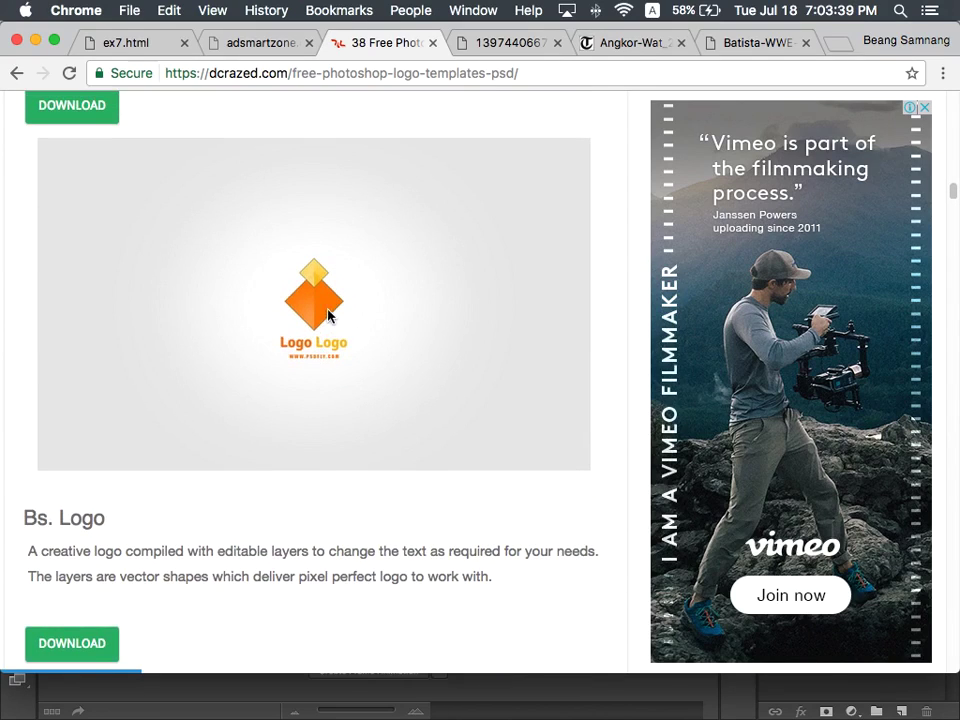
scroll(316, 310, "up", 1)
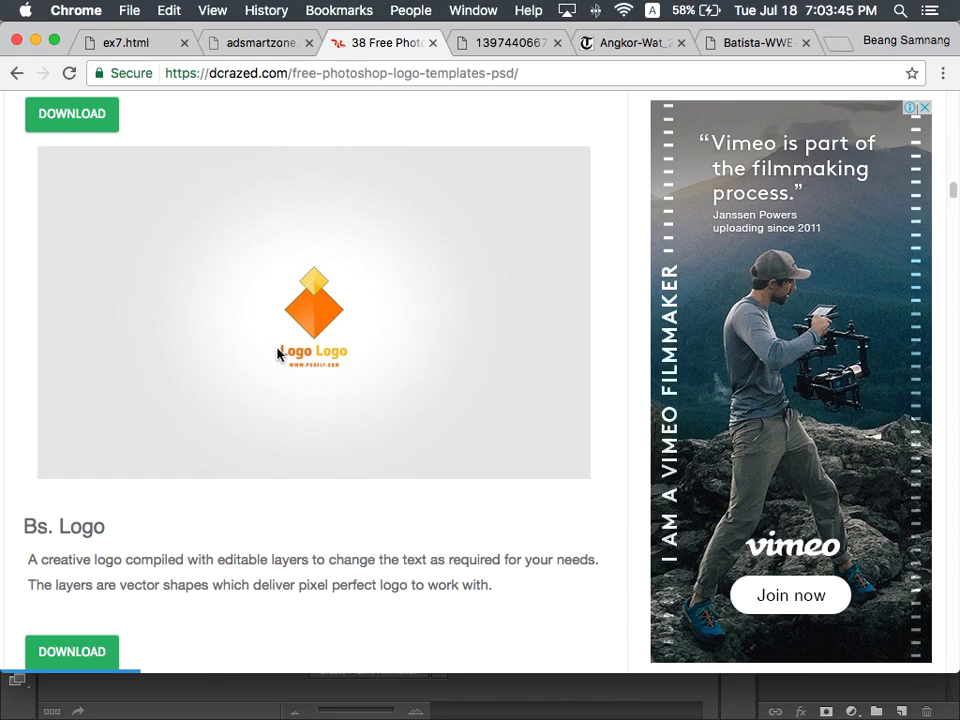
scroll(284, 360, "up", 2)
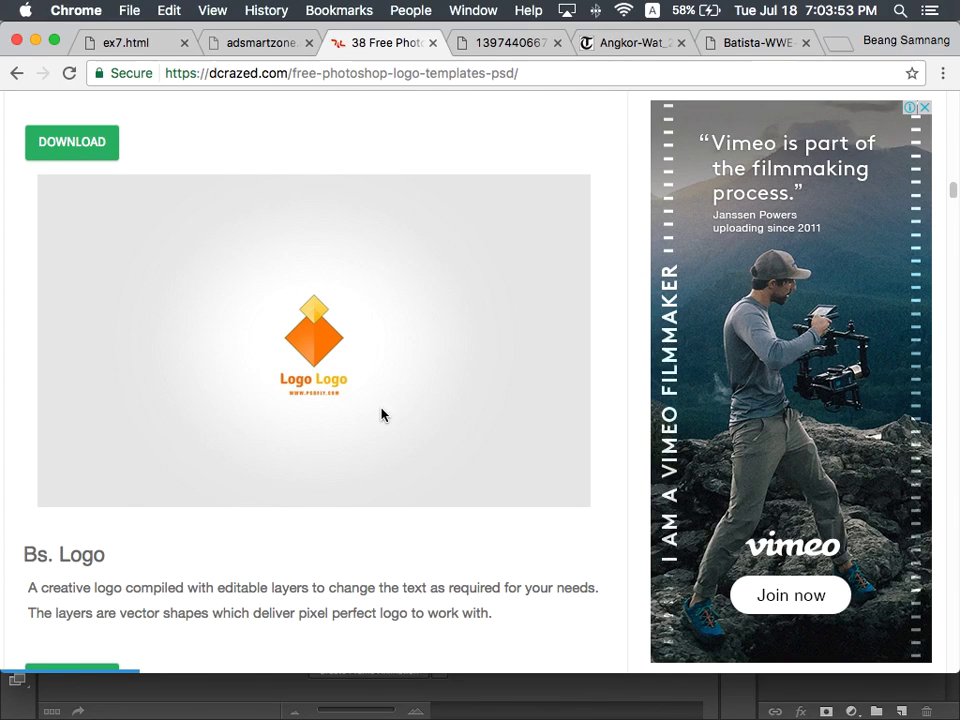
scroll(390, 420, "down", 5)
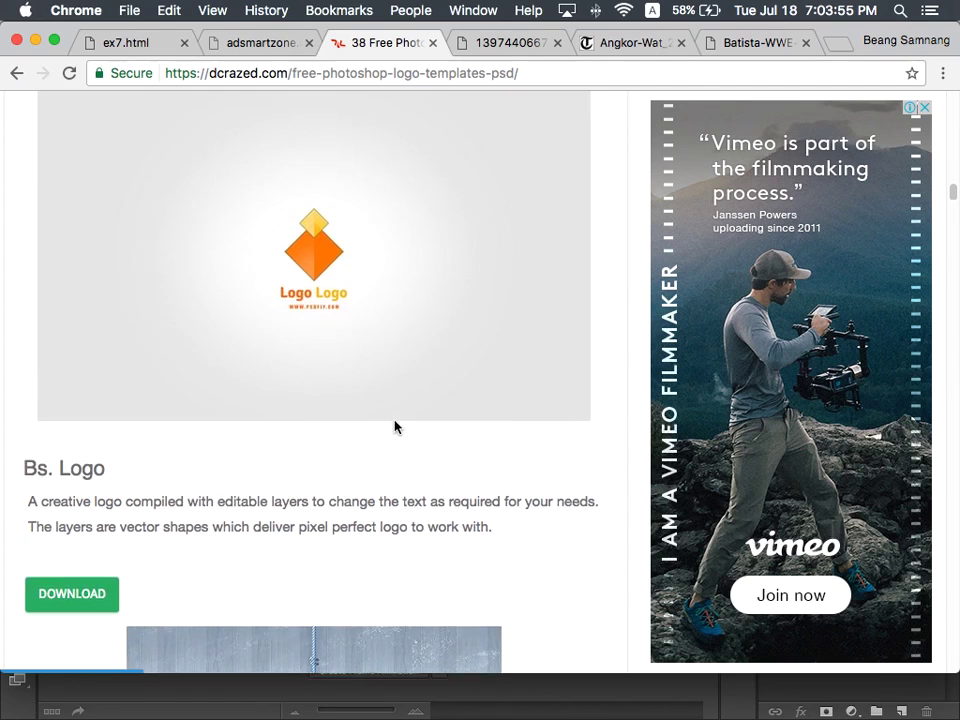
Look further down the list at the vintage badge, Navigator, smartphone, Movember and Android logo designs
scroll(393, 421, "down", 10)
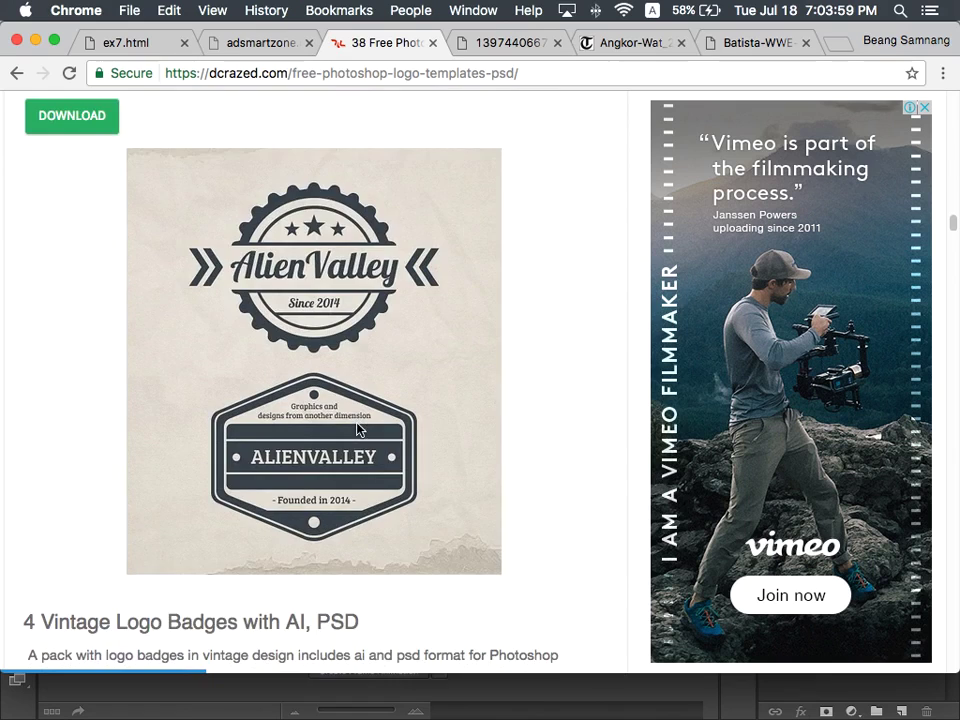
scroll(358, 430, "down", 5)
scroll(358, 430, "up", 4)
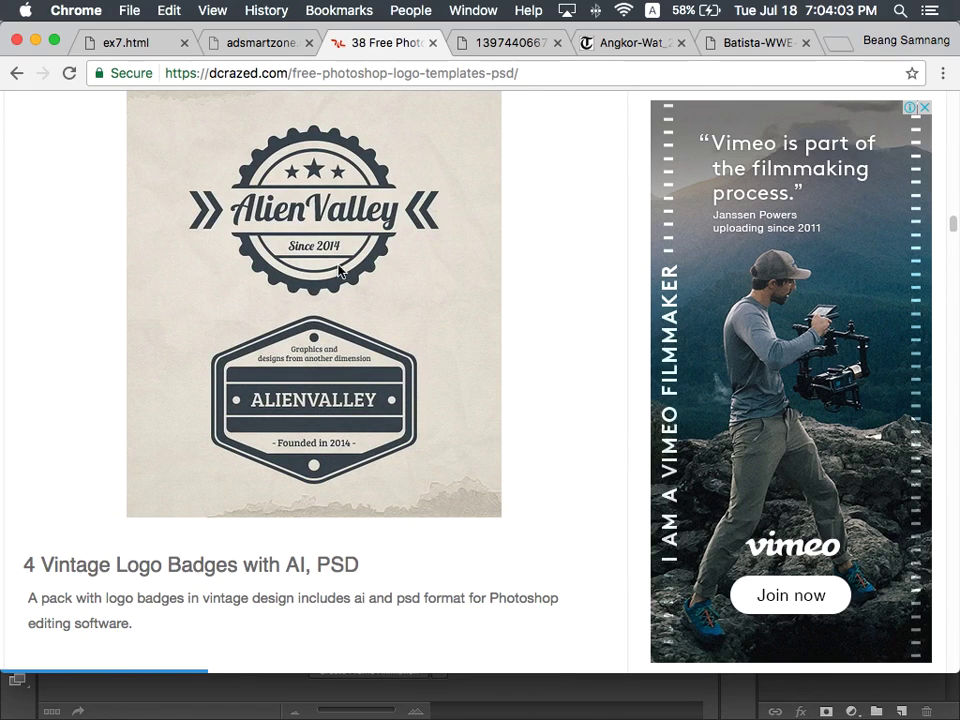
scroll(308, 270, "down", 15)
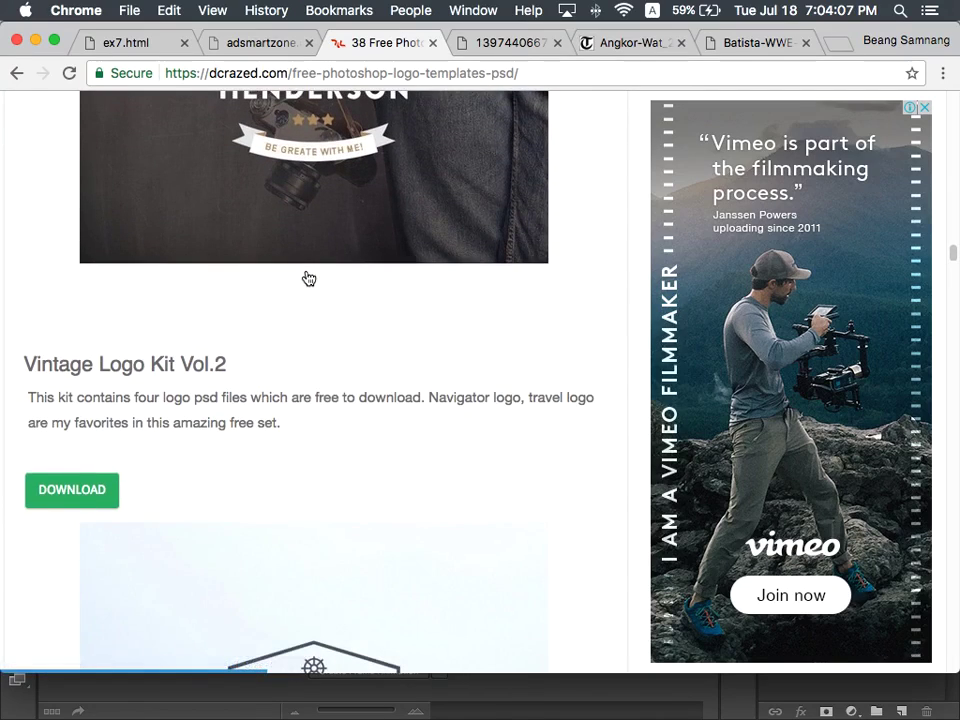
scroll(307, 280, "down", 4)
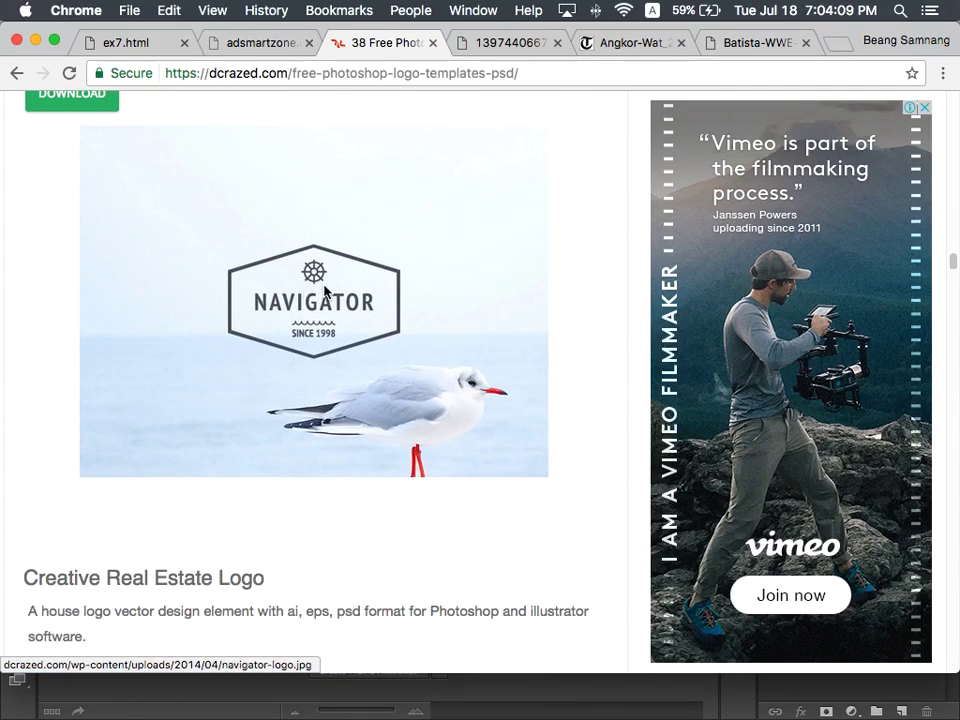
scroll(324, 290, "down", 8)
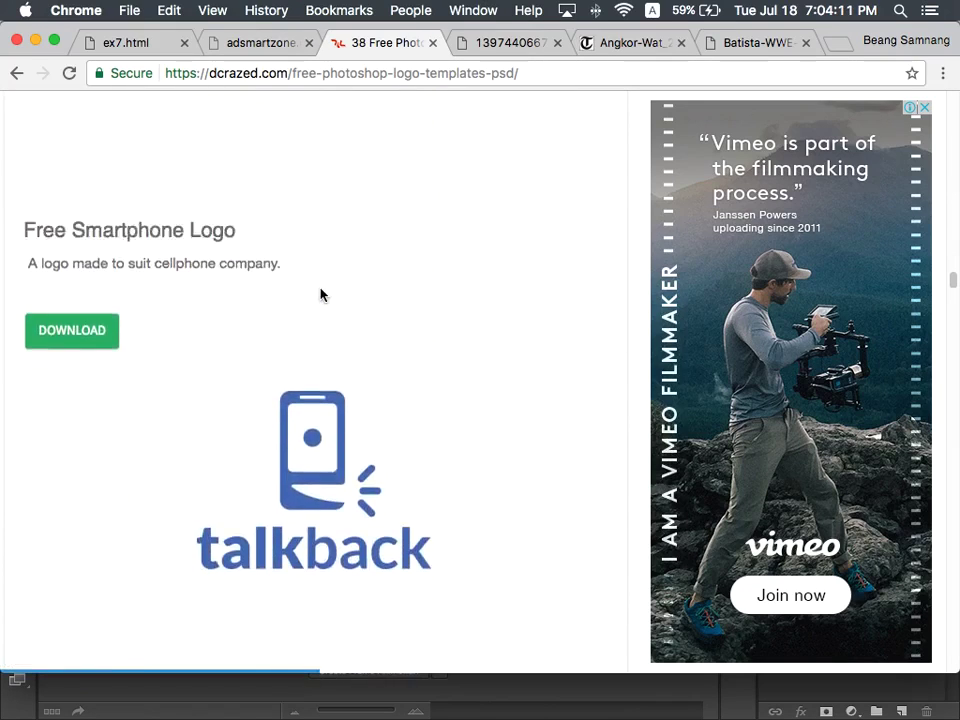
scroll(320, 294, "down", 7)
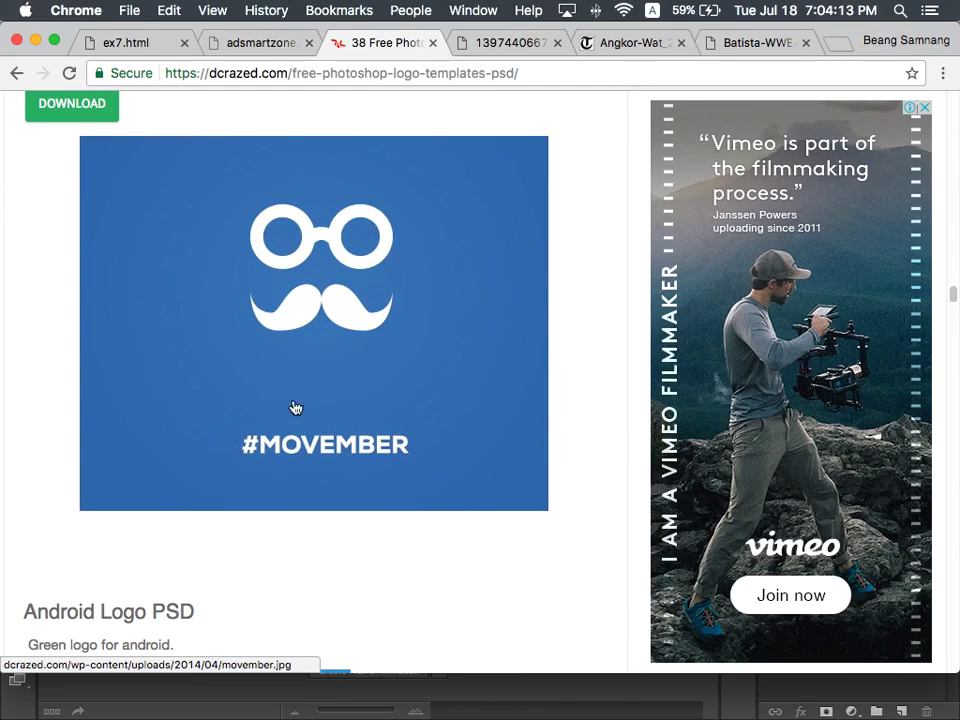
scroll(433, 480, "down", 6)
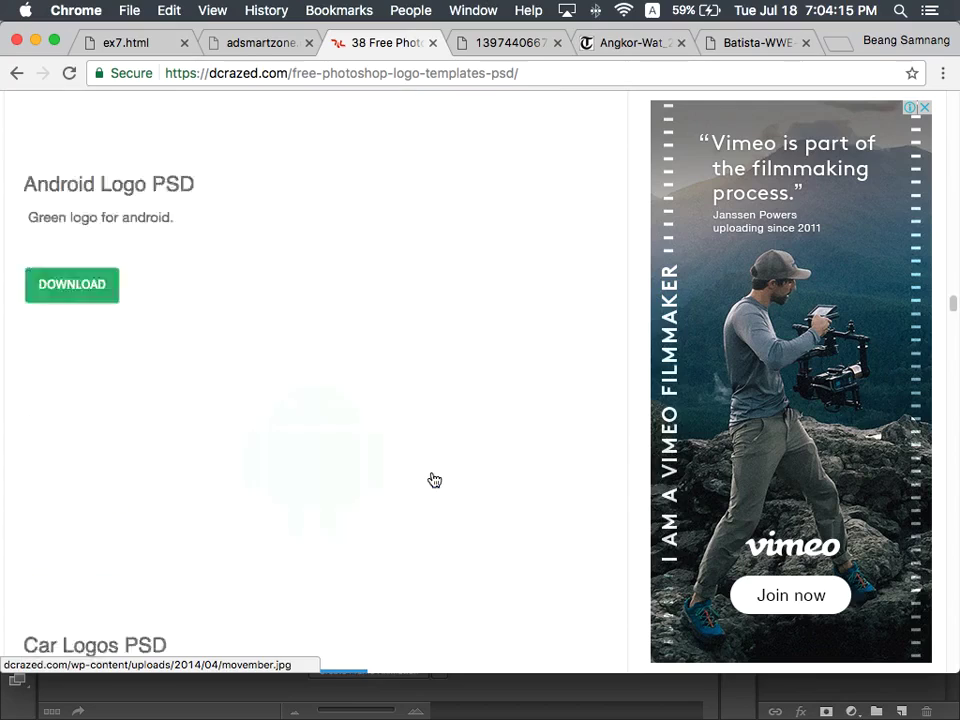
scroll(433, 480, "up", 5)
scroll(433, 474, "down", 20)
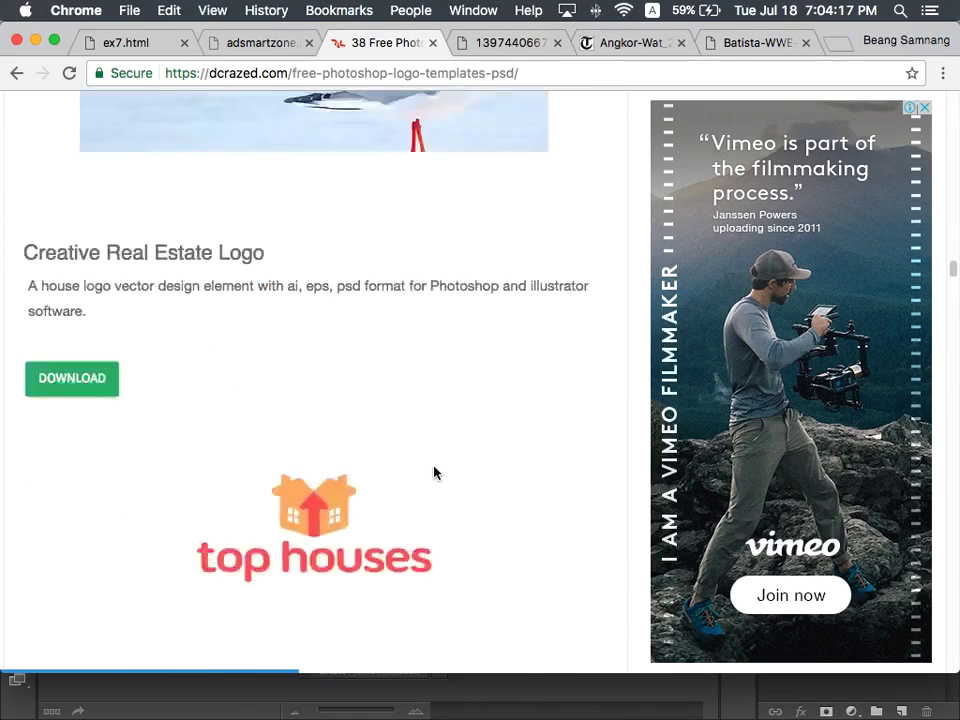
Revisit the Orange Logo PSD and GeekPedia templates and compare their designs
scroll(433, 474, "up", 3)
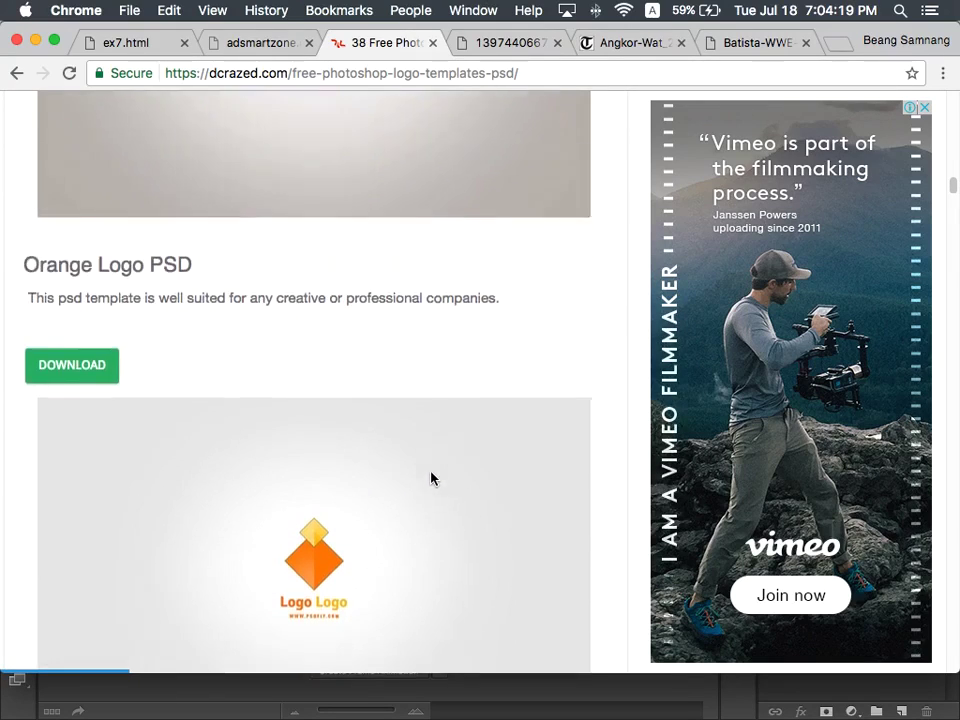
scroll(431, 478, "down", 6)
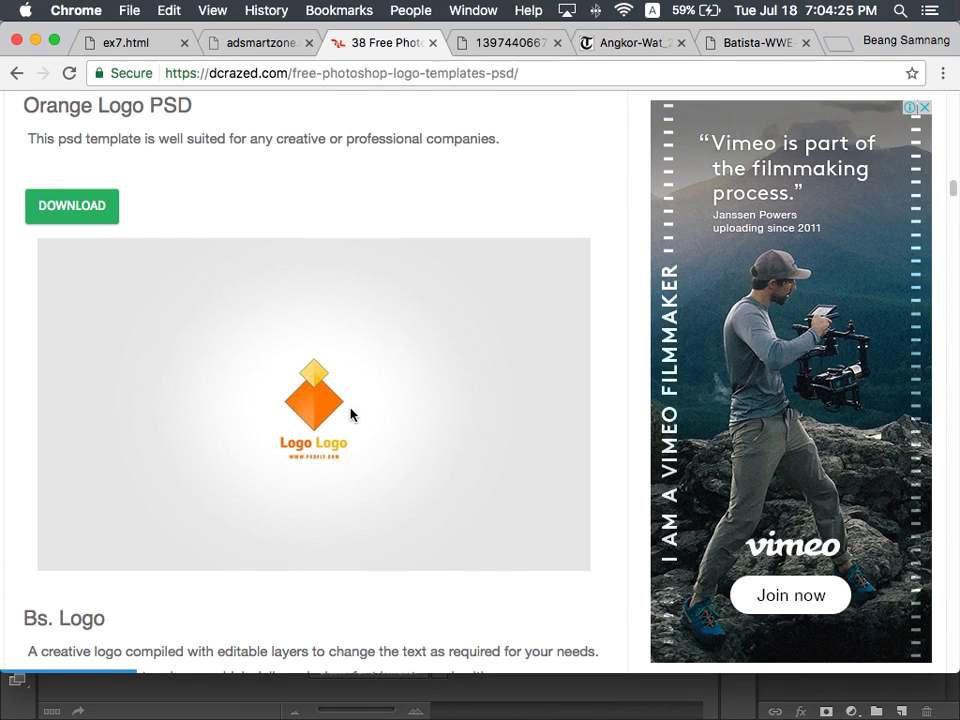
scroll(350, 415, "down", 15)
scroll(346, 433, "up", 20)
scroll(346, 435, "down", 8)
scroll(350, 436, "down", 10)
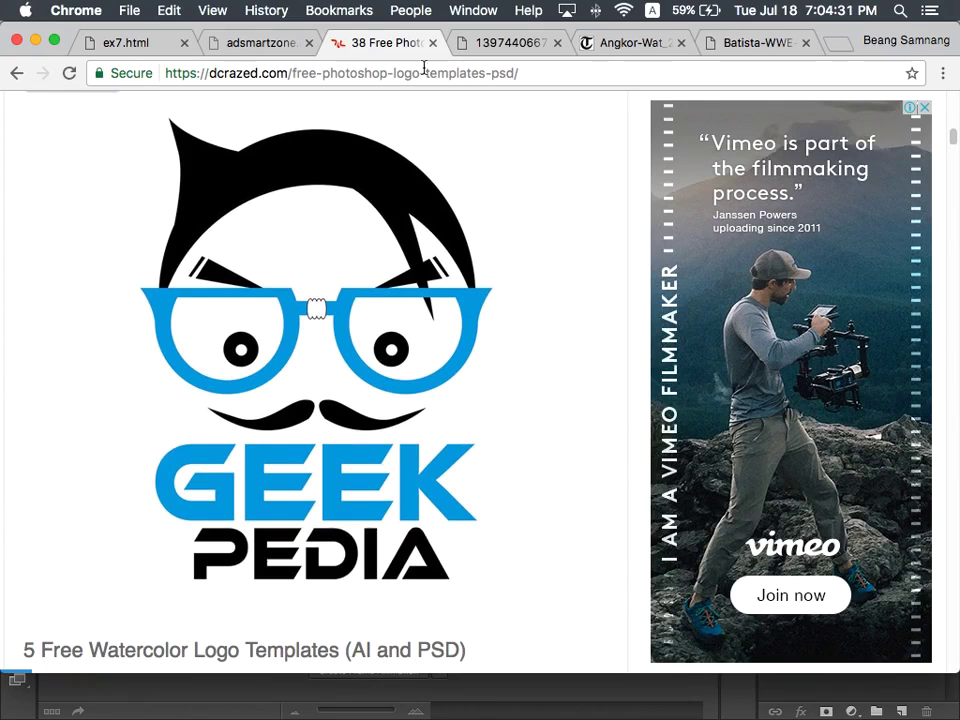
Close the logo template, downloaded image and ex7.html pages in Chrome, keeping one empty tab, and switch to Photoshop
left_click(433, 43)
left_click(433, 43)
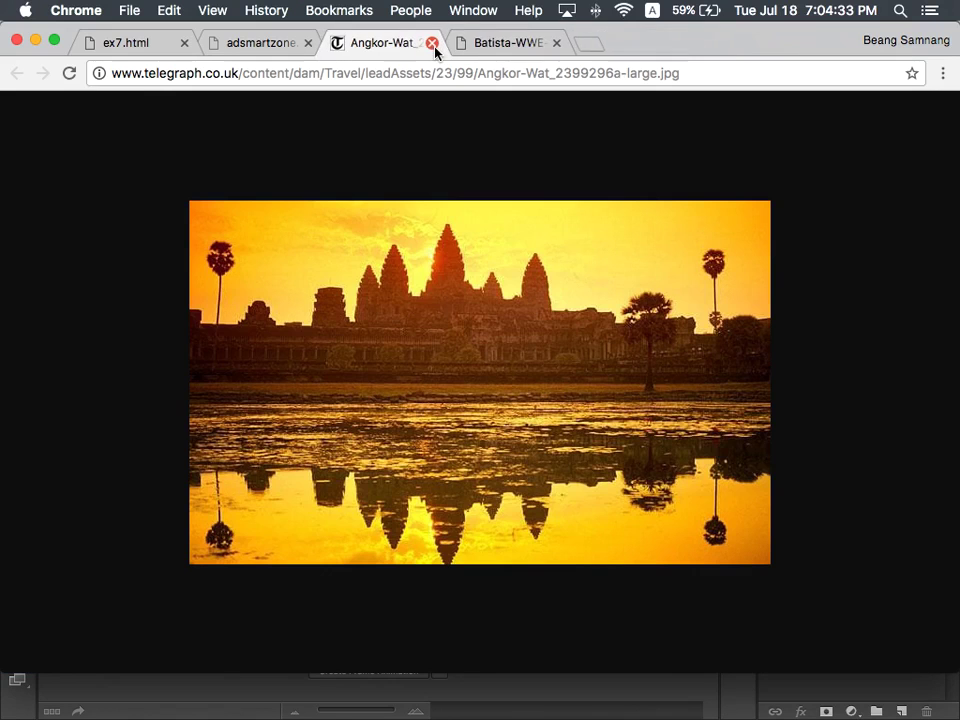
left_click(433, 43)
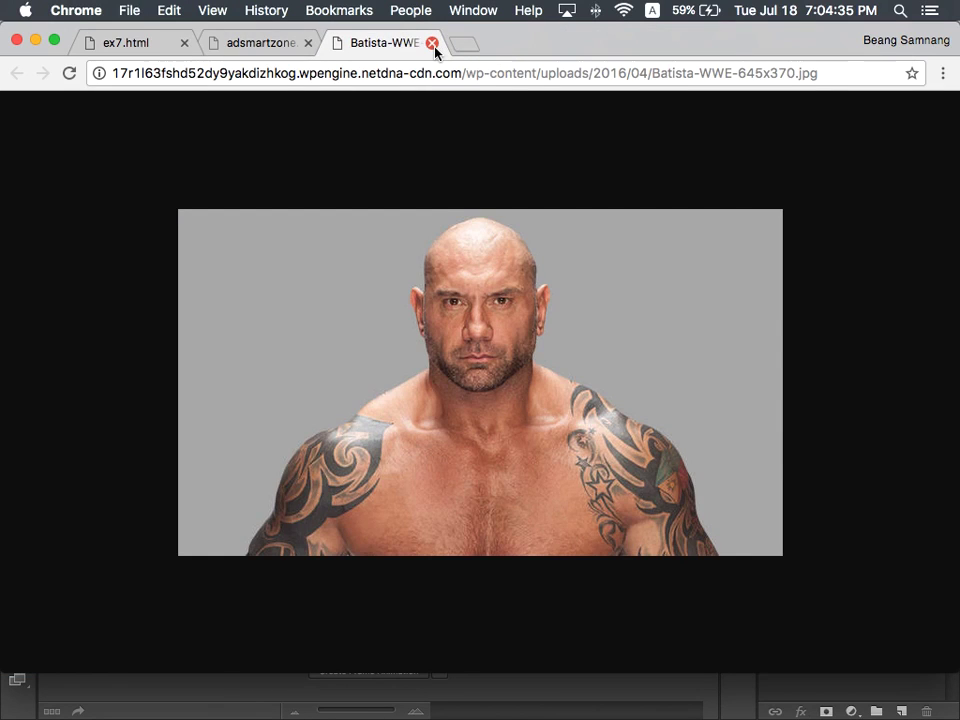
left_click(433, 43)
left_click(433, 43)
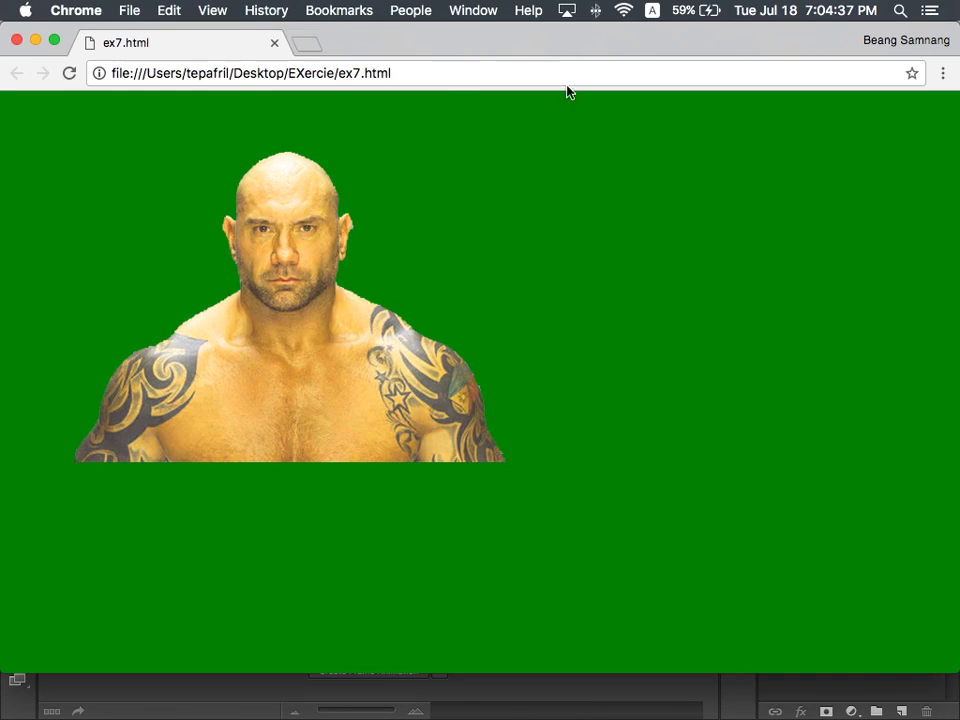
left_click(304, 42)
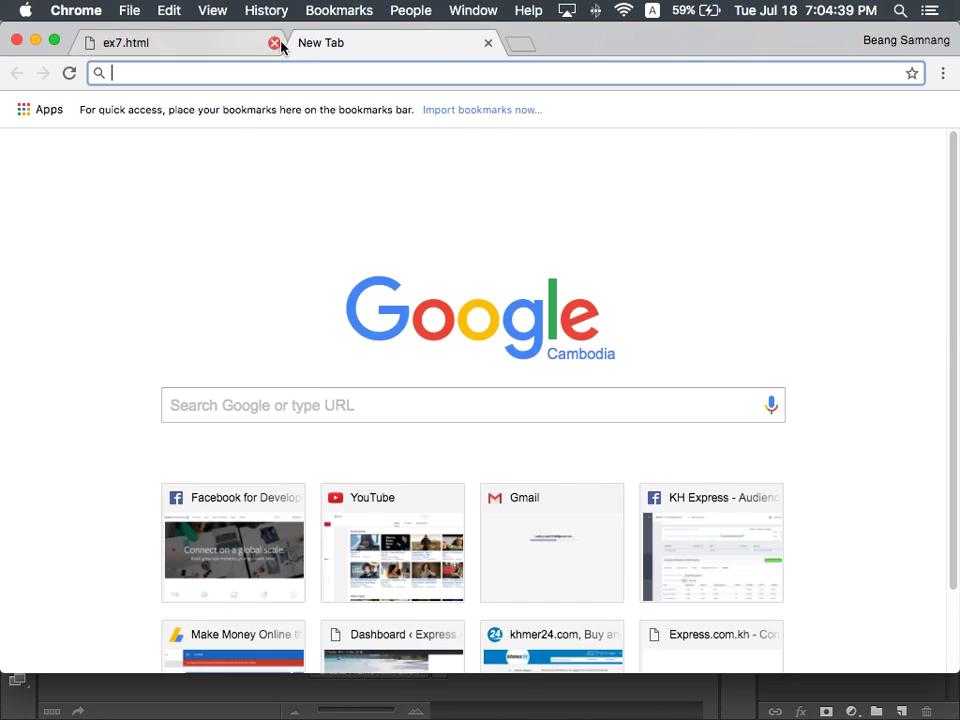
left_click(274, 43)
key("ctrl+Up")
left_click(349, 392)
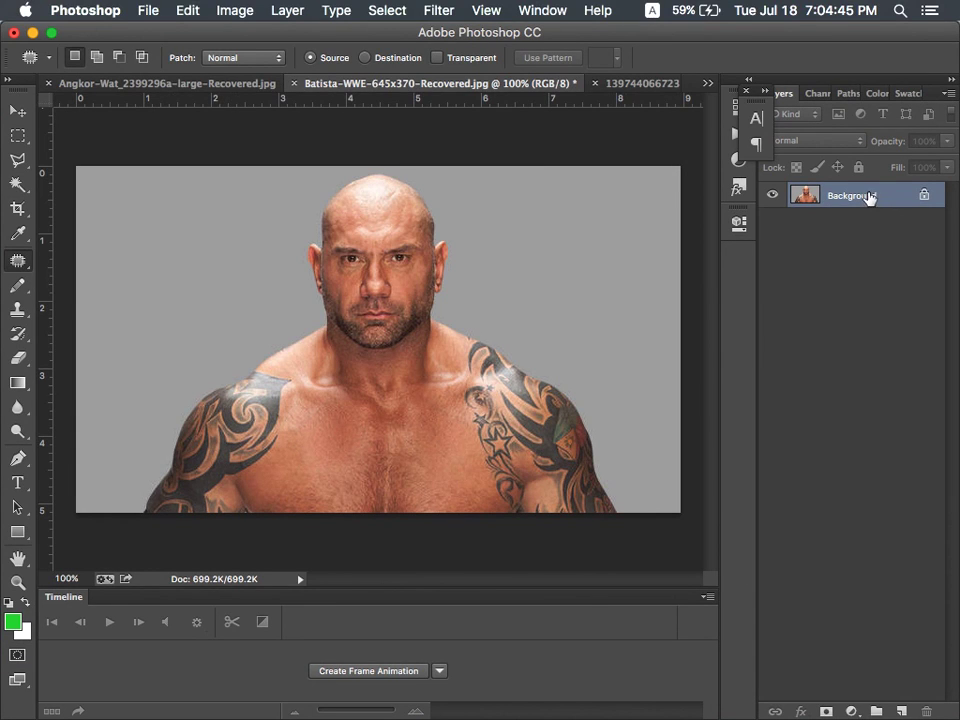
Try inverting the colours of the Batista photo's Background layer, undo it, and dismiss Hue/Saturation without changes
left_click_drag(867, 204, 925, 711)
key("super+i")
key("super+z")
key("super+u")
key("Escape")
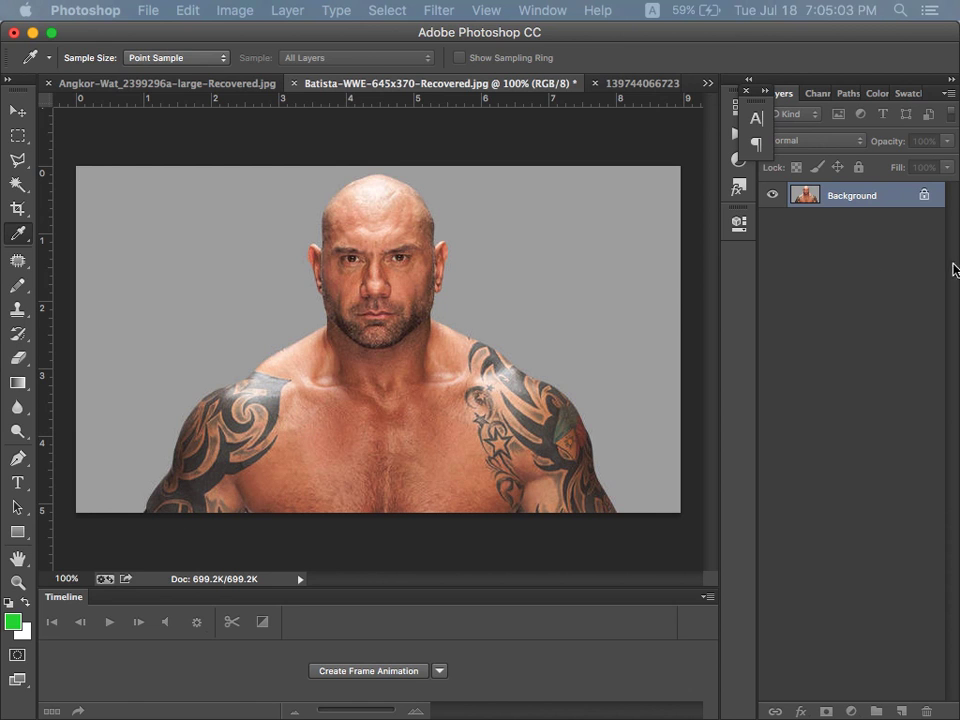
View the Color Balance and Hue/Saturation settings for the Background layer, dismissing each without applying changes
key("super+b")
left_click_drag(141, 180, 398, 288)
key("Escape")
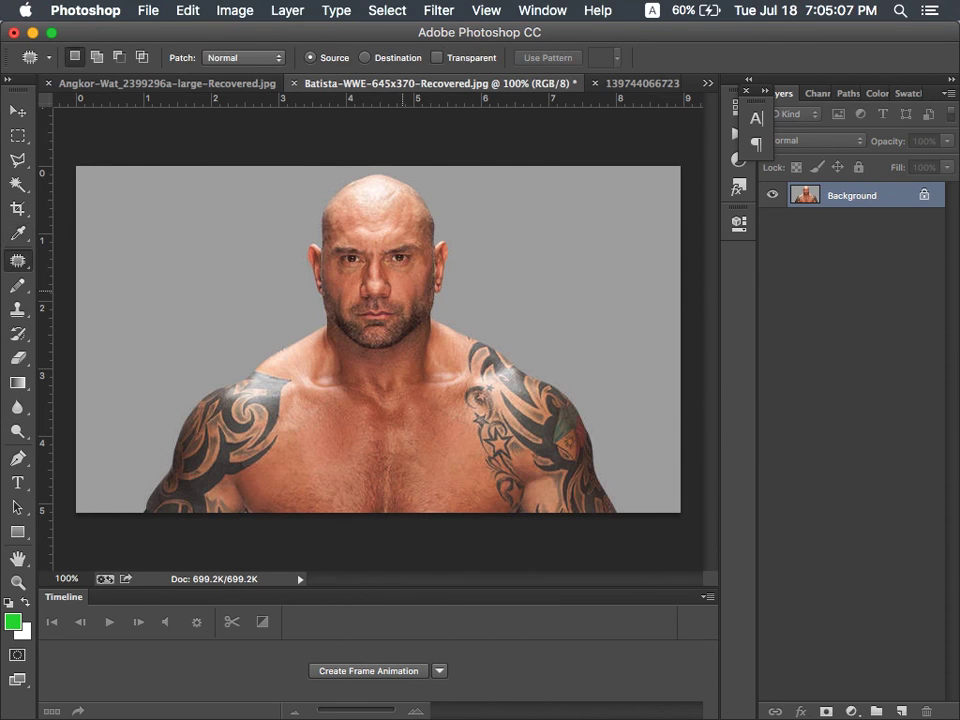
key("super+u")
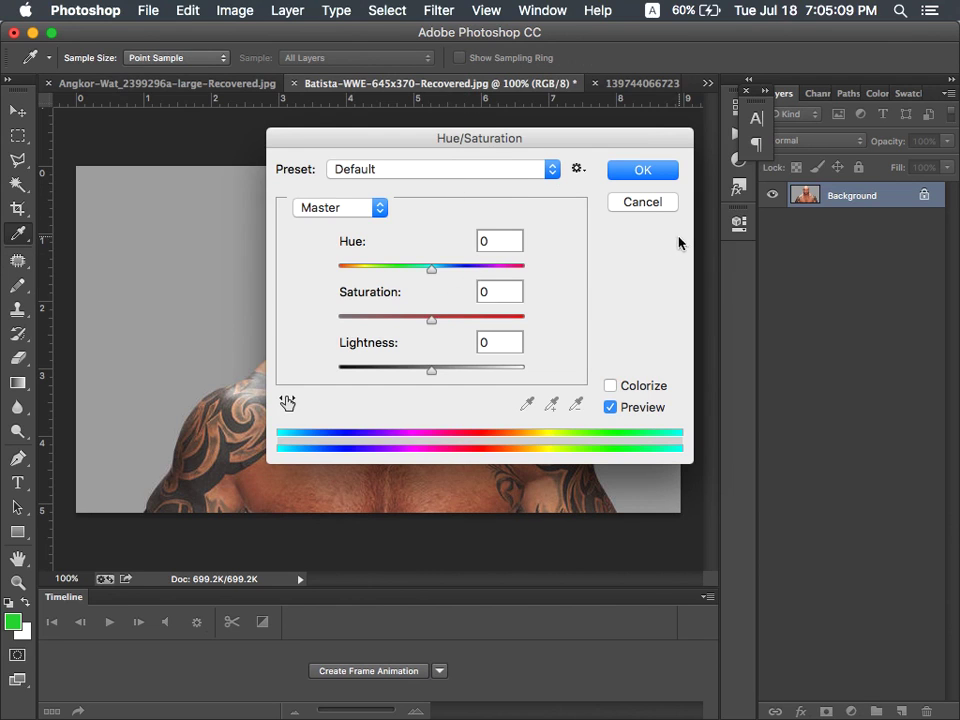
key("Escape")
key("j")
key("super+b")
left_click_drag(393, 292, 722, 316)
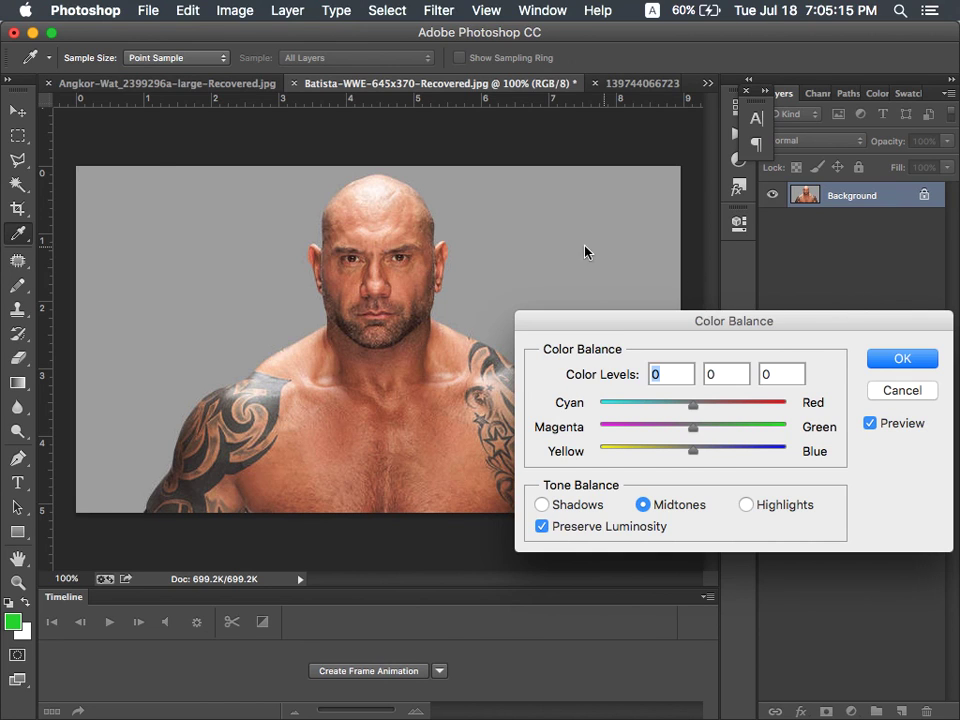
key("Escape")
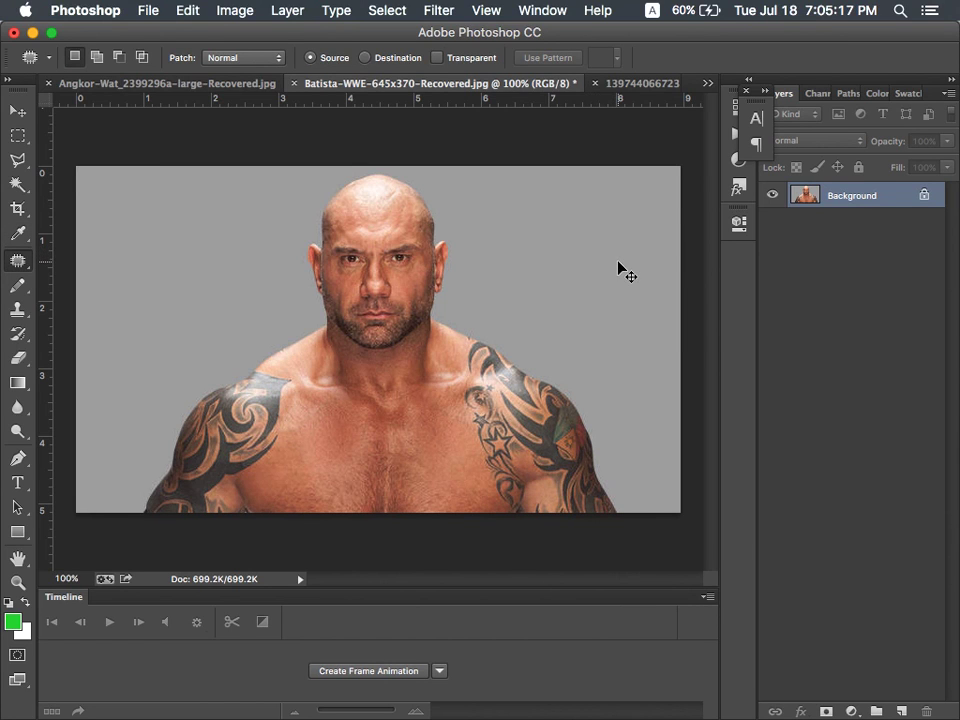
key("super+b")
key("Escape")
Select the dark tattoo areas on the arm at the photo's left with the Magic Wand, undoing the addition of the grey backdrop
left_click(17, 184)
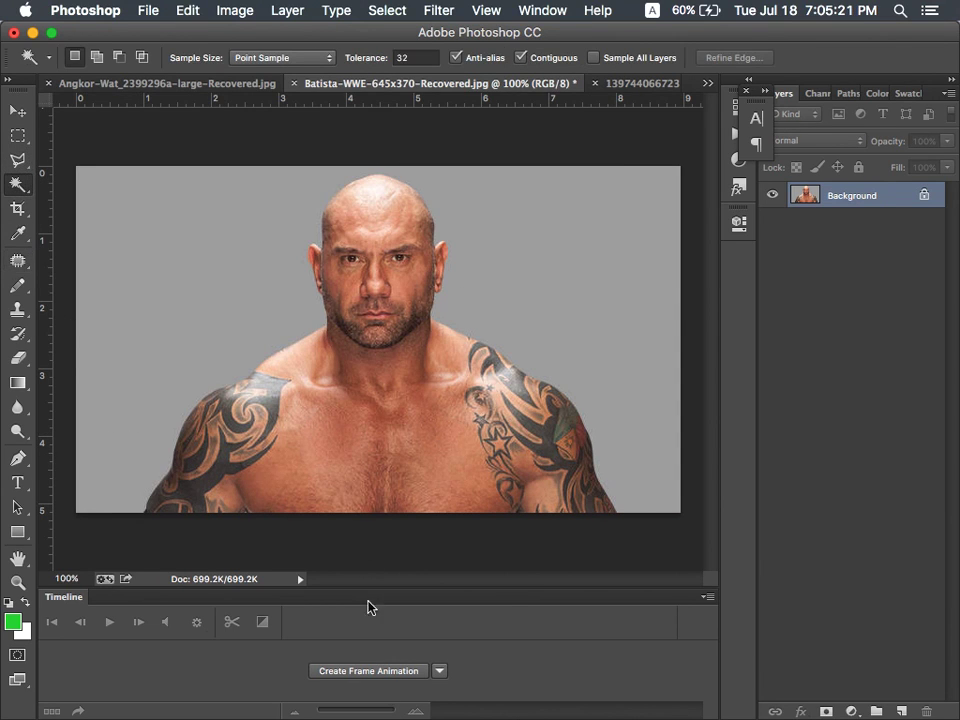
left_click(210, 484)
left_click(274, 405, "shift")
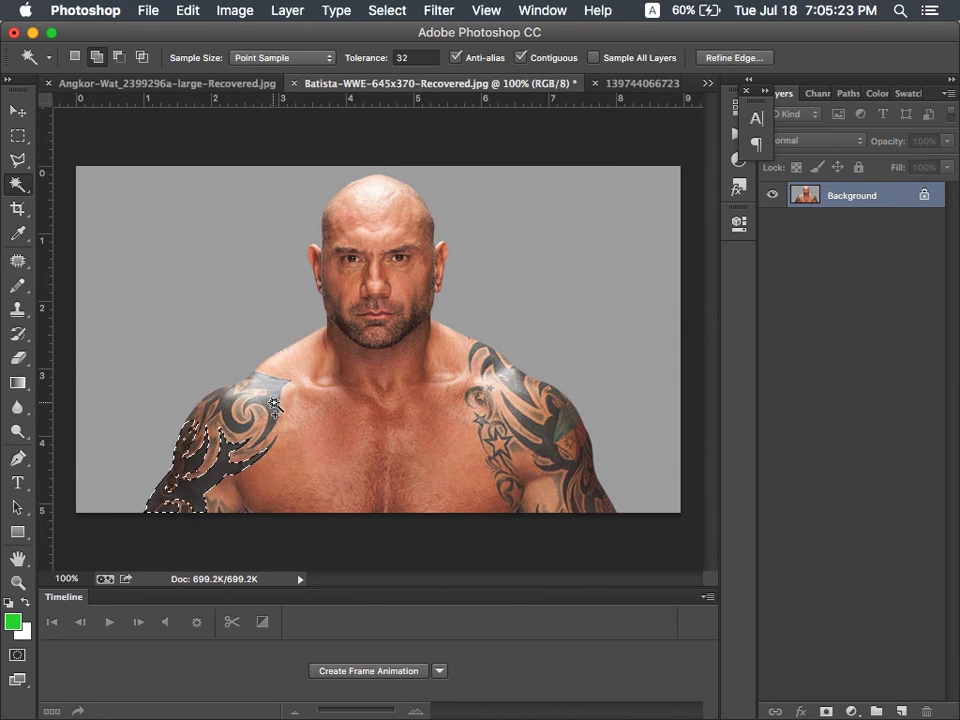
left_click(274, 408, "shift")
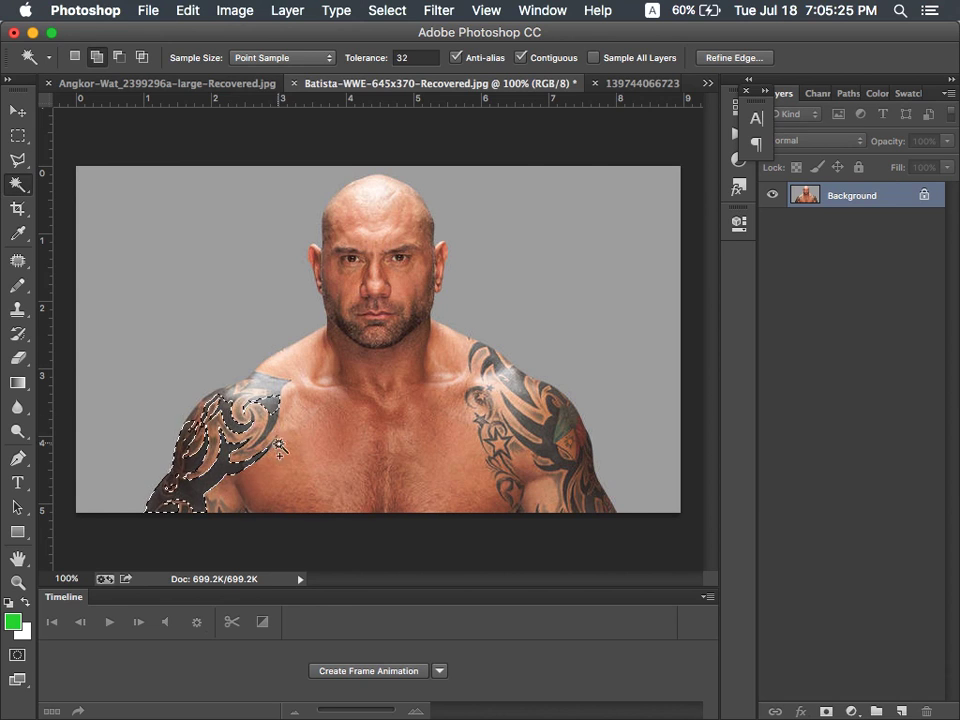
left_click(205, 290)
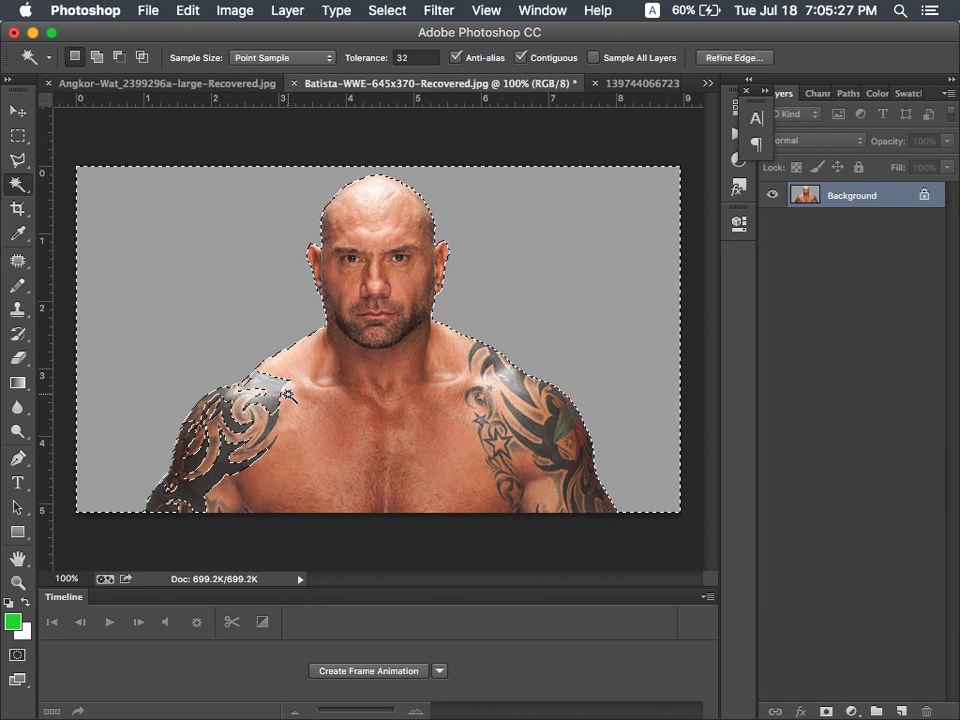
key("super+z")
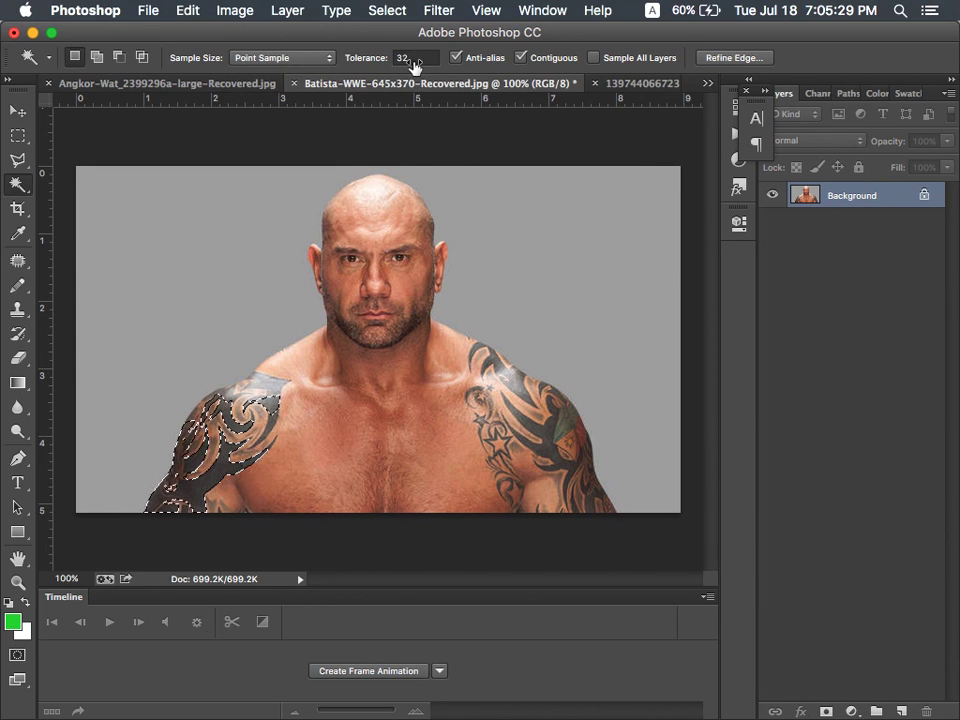
Set the Magic Wand tolerance to 15 and select the dark tattoo areas on the arm at the photo's left
left_click(415, 58)
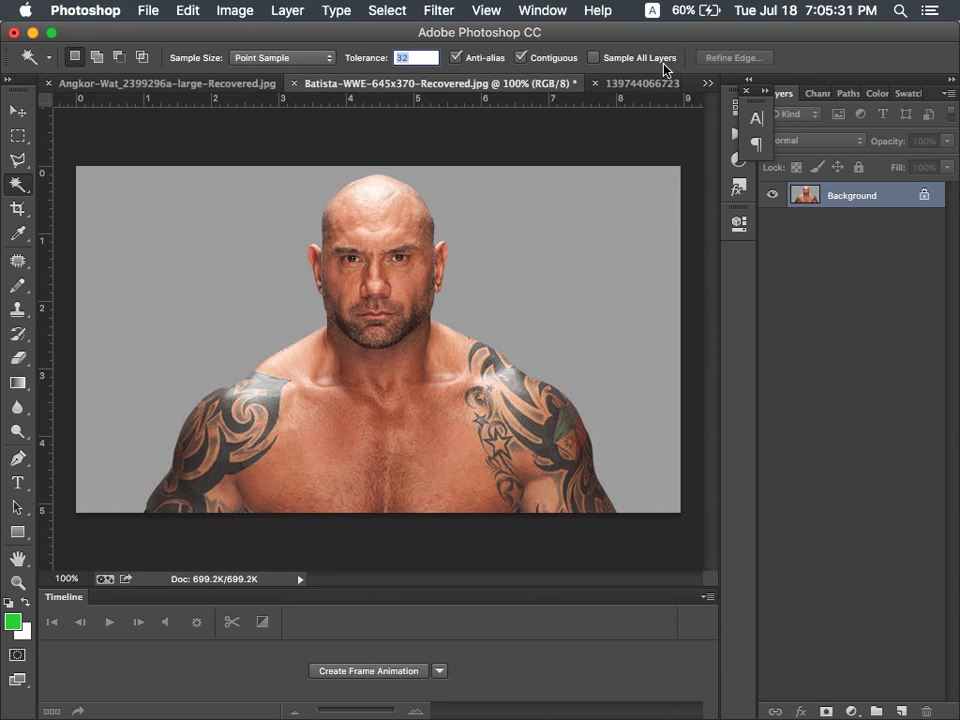
type("15")
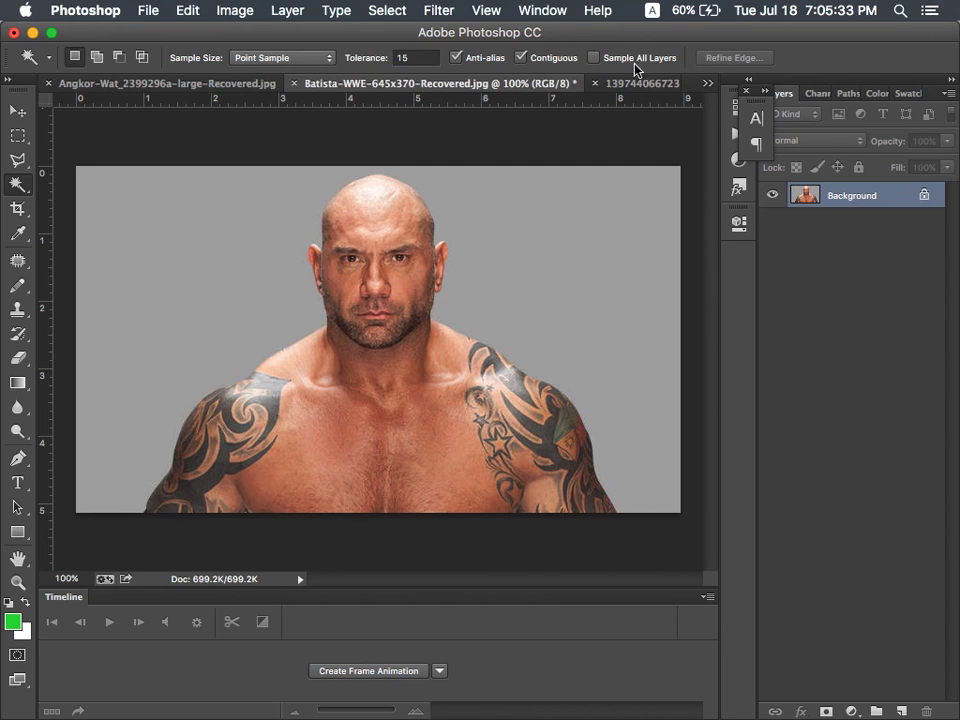
left_click(200, 490)
left_click(256, 460, "shift")
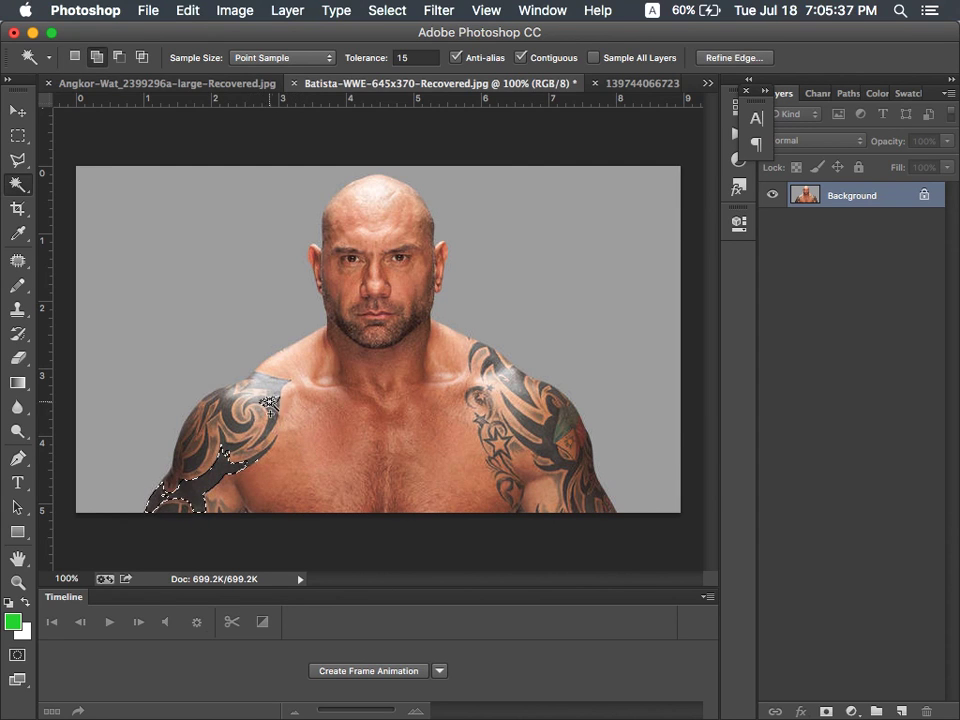
left_click(225, 405, "shift")
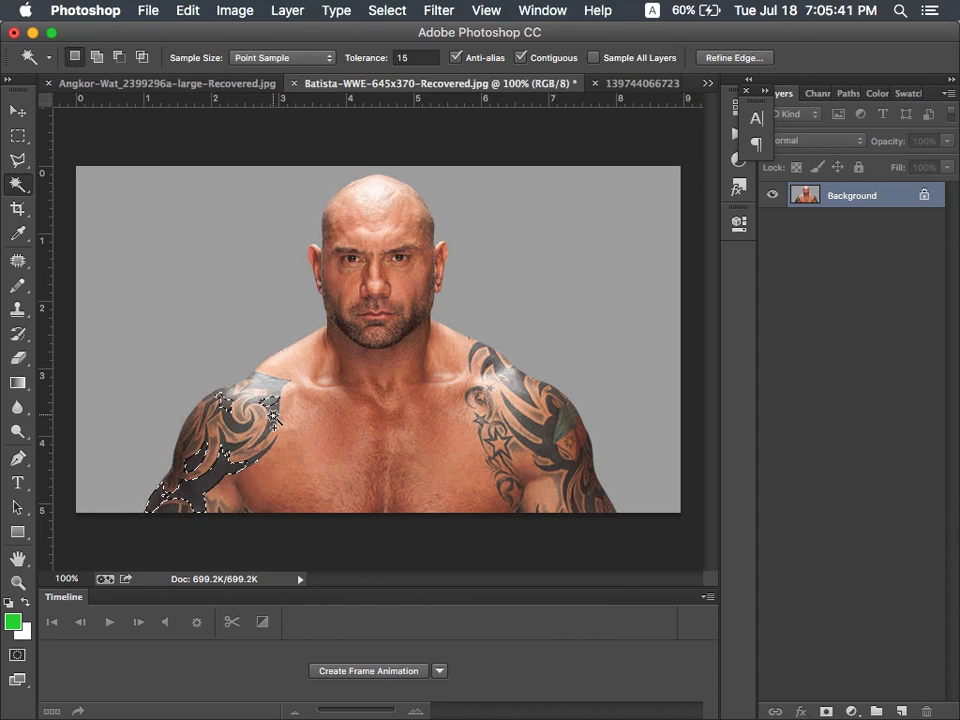
left_click(272, 388, "shift")
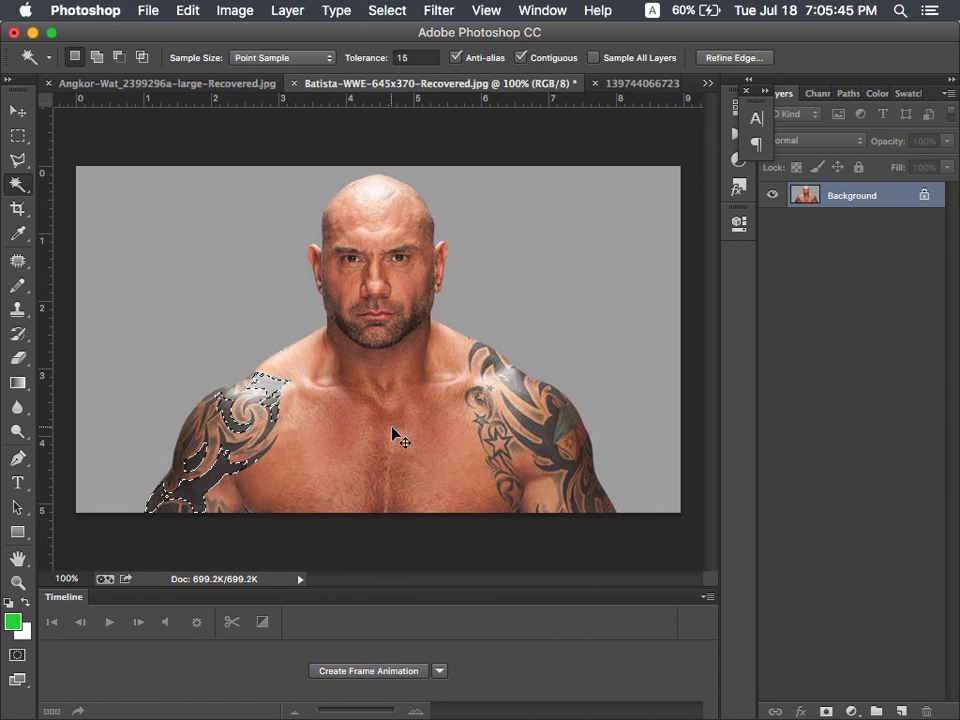
Try shifting the selected tattoo's midtones toward blue with Color Balance, then undo the tint and restore the selection
key("super+b")
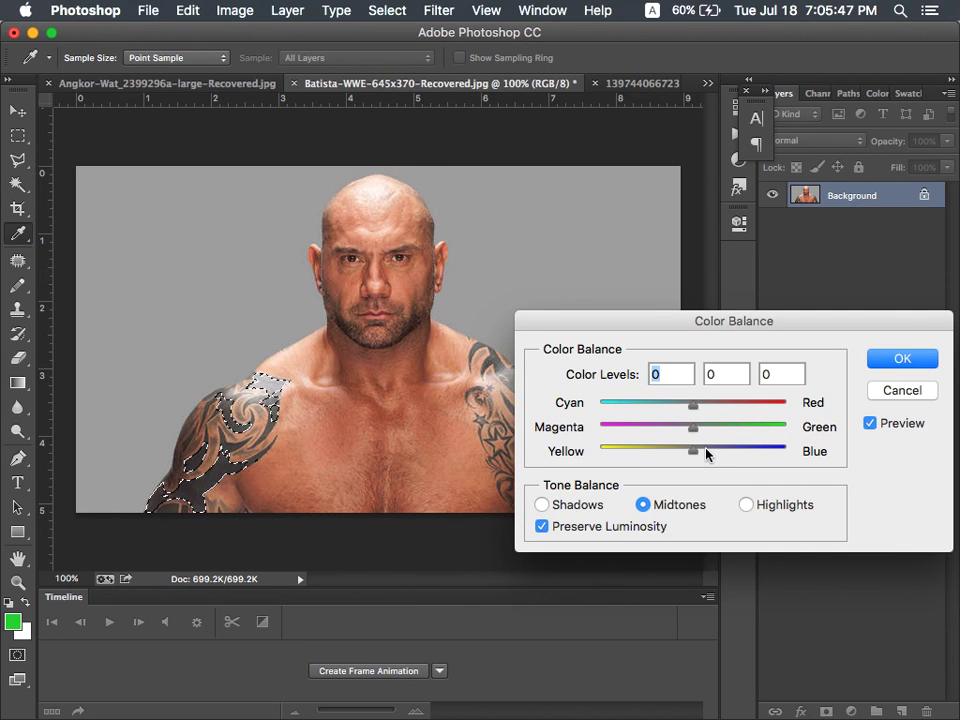
left_click_drag(692, 452, 742, 452)
left_click(902, 360)
key("w")
key("super+d")
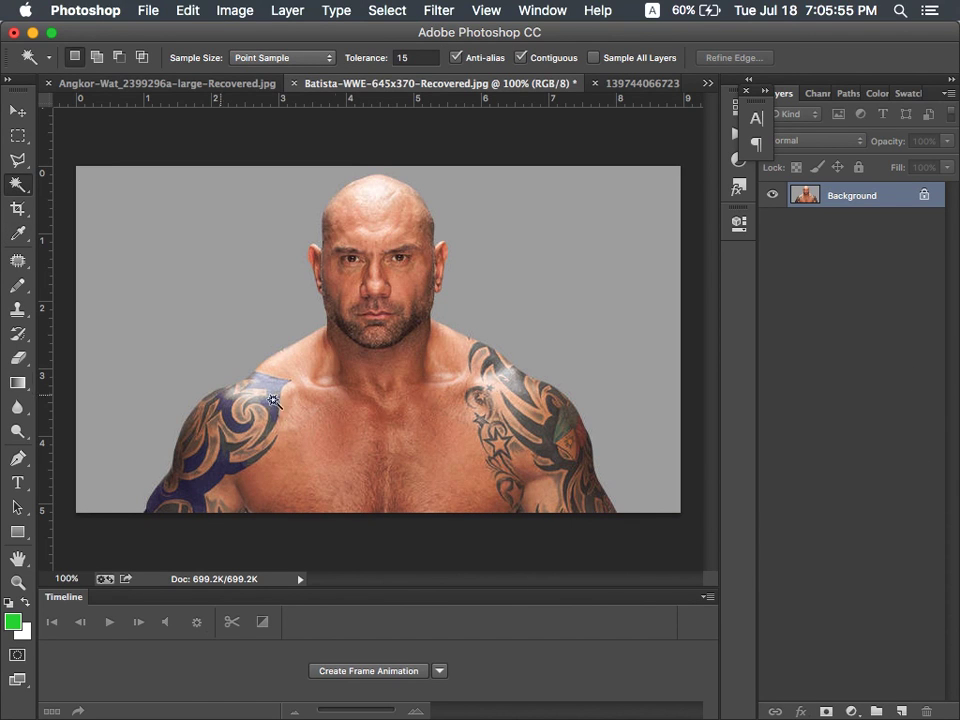
left_click(236, 470)
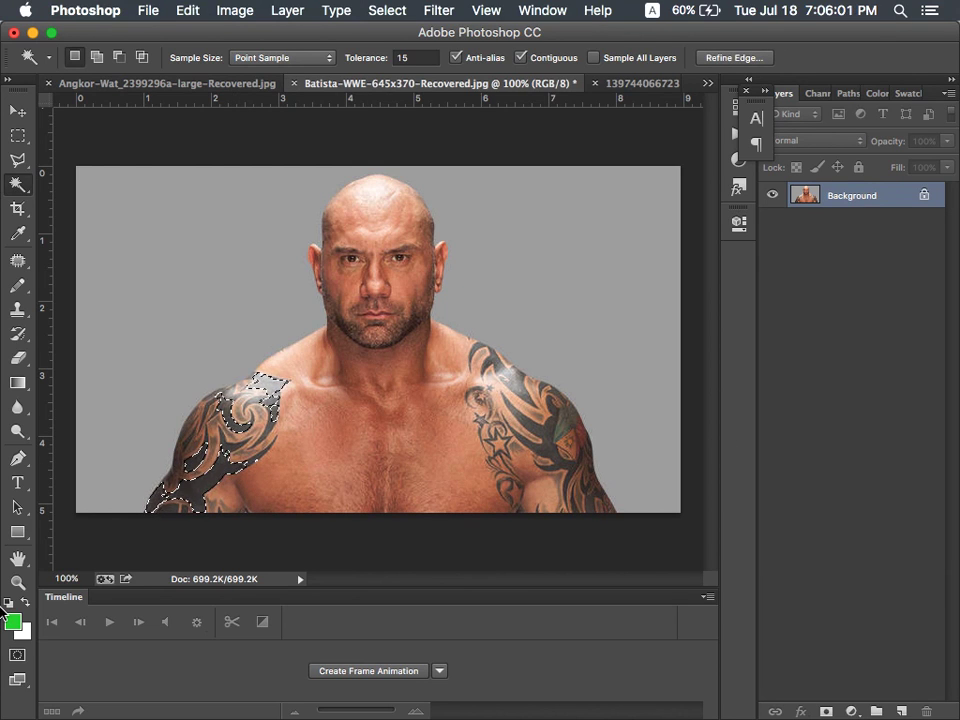
Try filling the selected tattoo areas with the green foreground colour, and undo the deselection and fill
key("alt+BackSpace")
key("super+d")
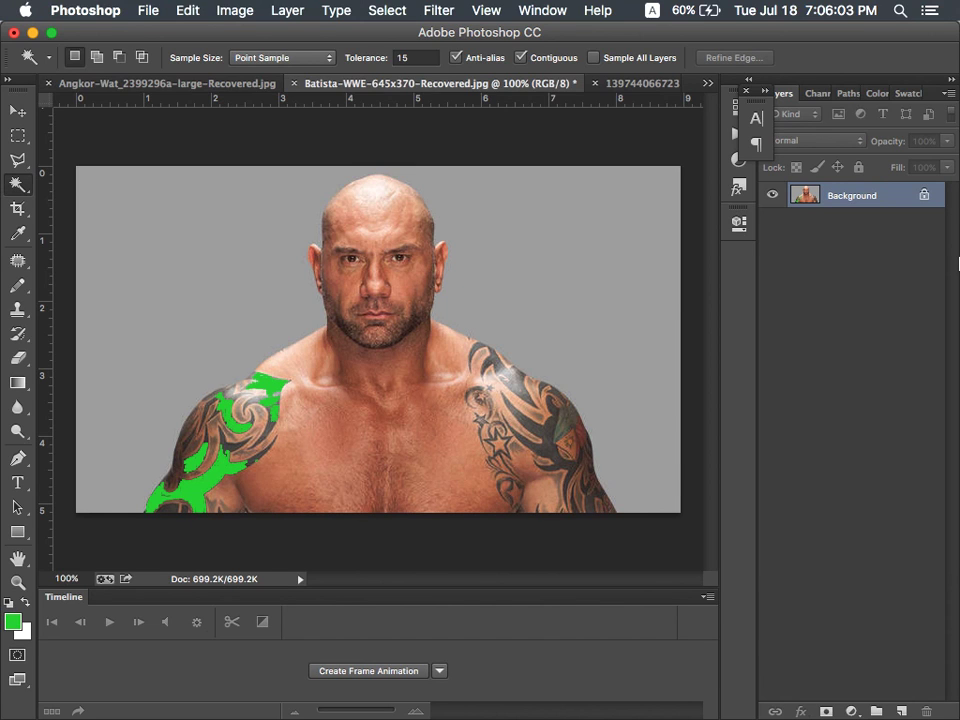
key("super+alt+z")
key("super+alt+z")
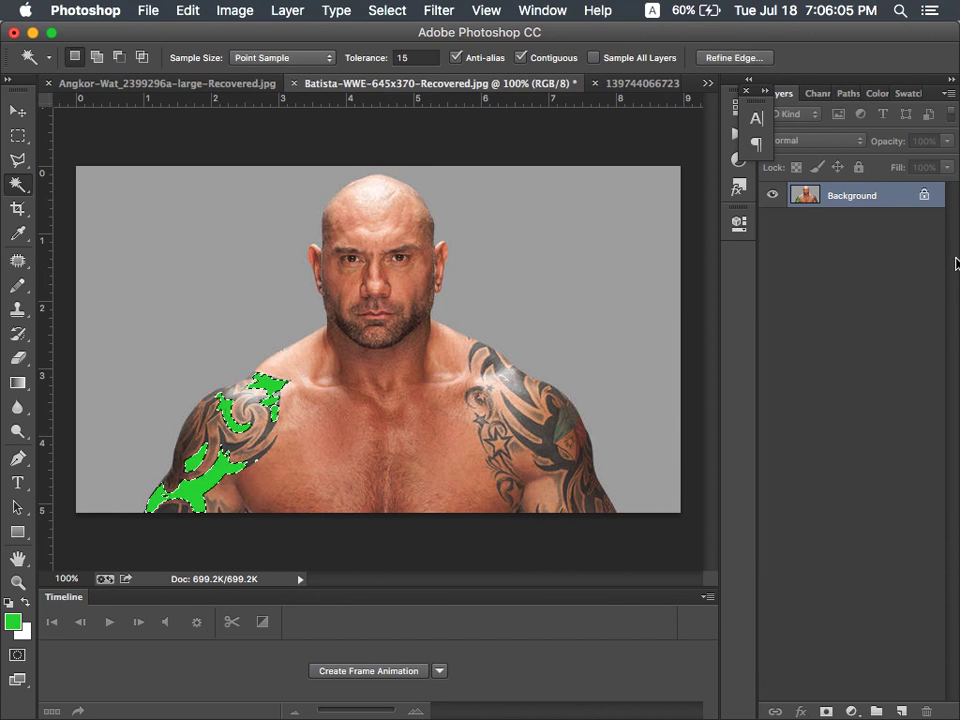
Try shifting the selected tattoo's midtones fully toward green with Color Balance, undoing the tint and the deselection
key("super+b")
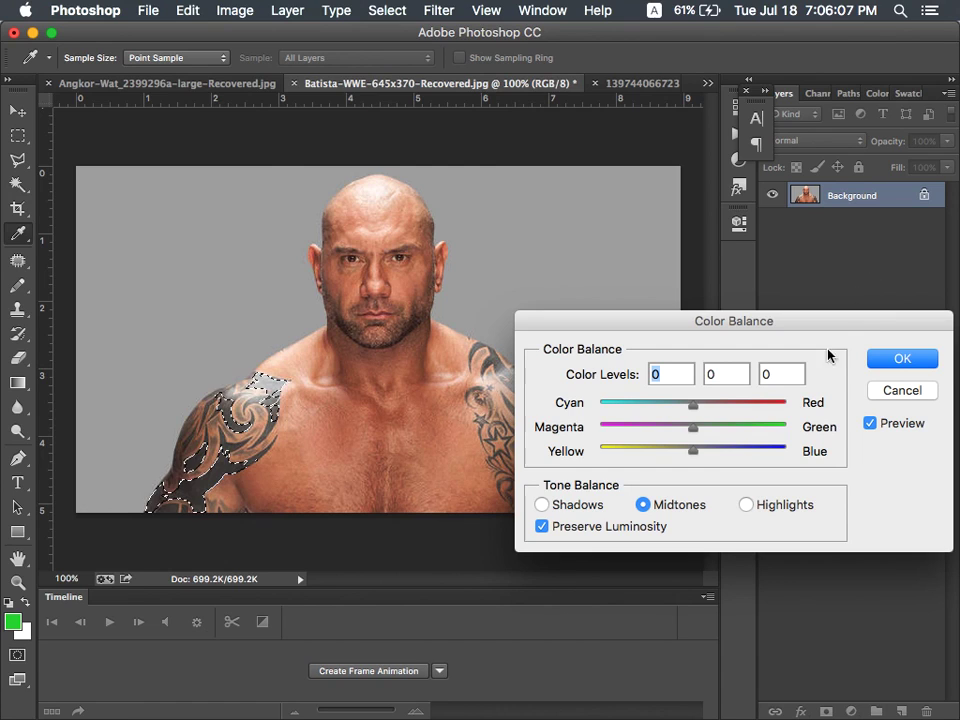
left_click_drag(693, 427, 814, 426)
left_click(902, 358)
key("w")
key("super+d")
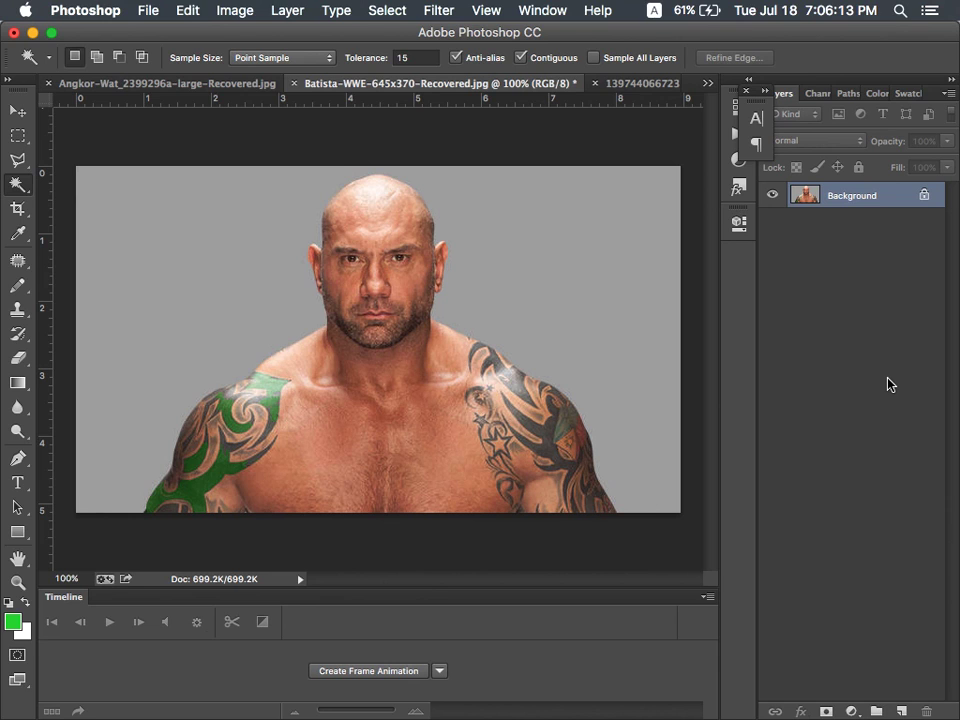
key("super+alt+z")
key("super+alt+z")
Tint the selected tattoo areas blue with a midtones Color Balance adjustment and deselect them
key("super+b")
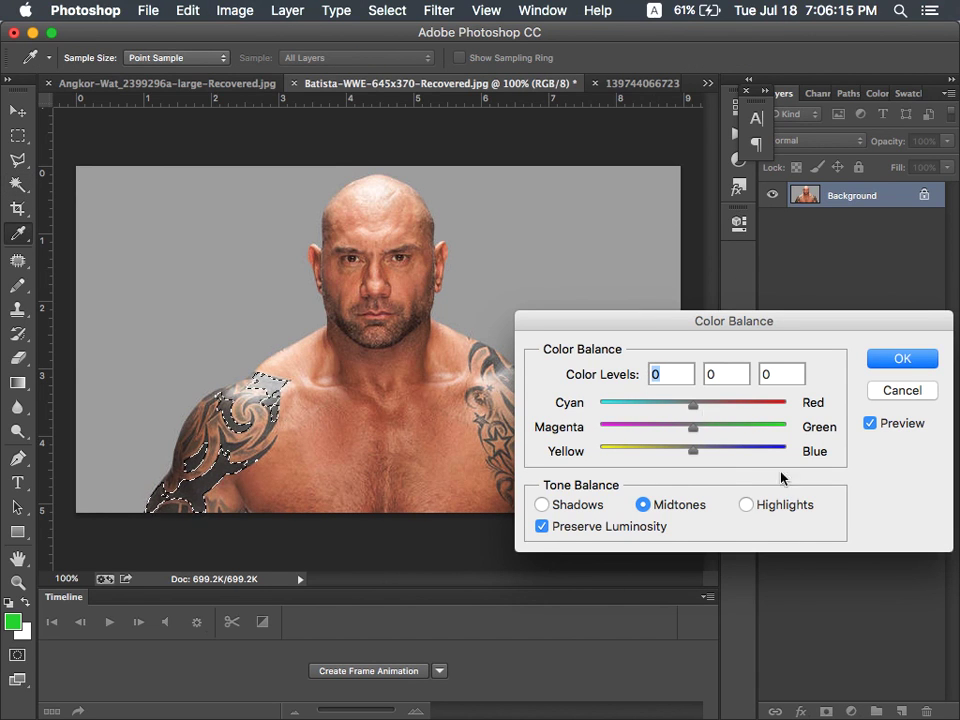
left_click(735, 451)
left_click(902, 358)
key("w")
key("super+d")
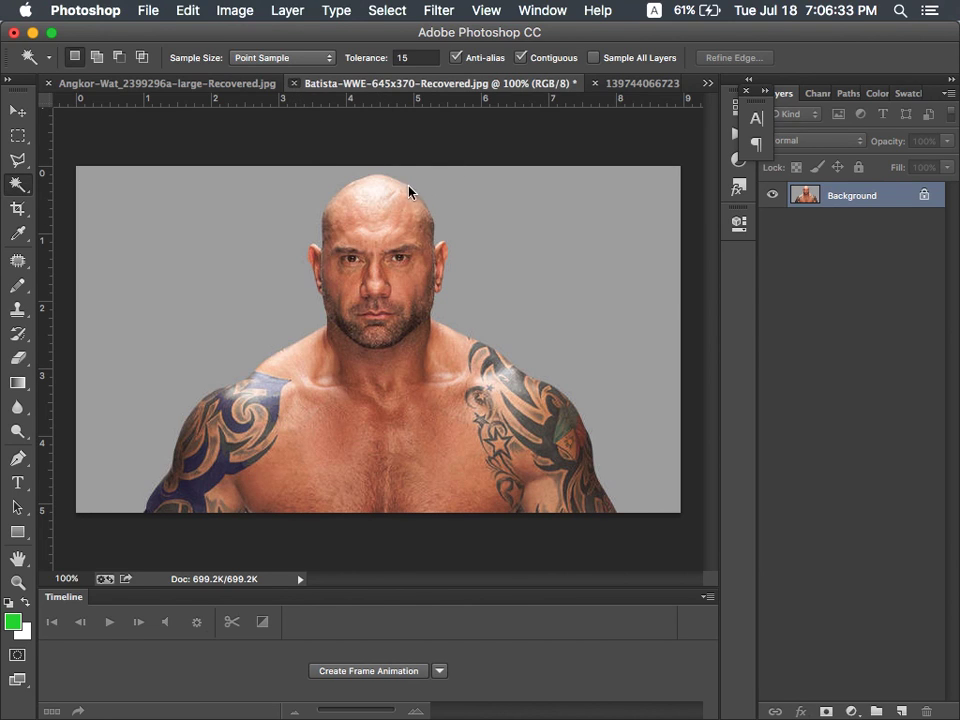
Close the Batista, Angkor-Wat and 1397440667237.jpg documents without saving changes
key("super+w")
left_click(435, 279)
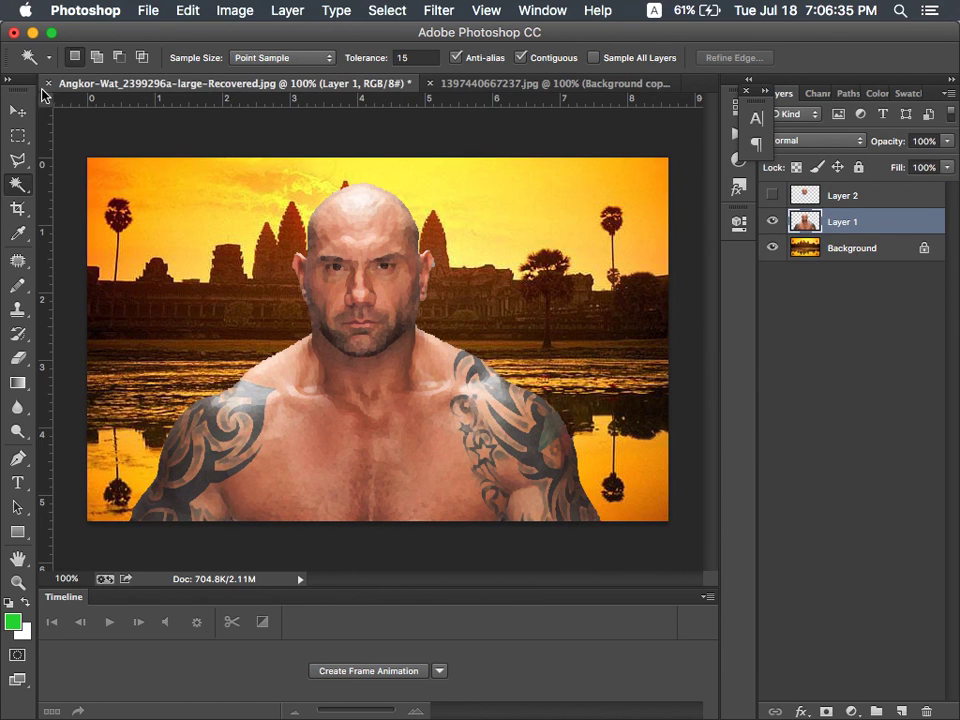
key("super+w")
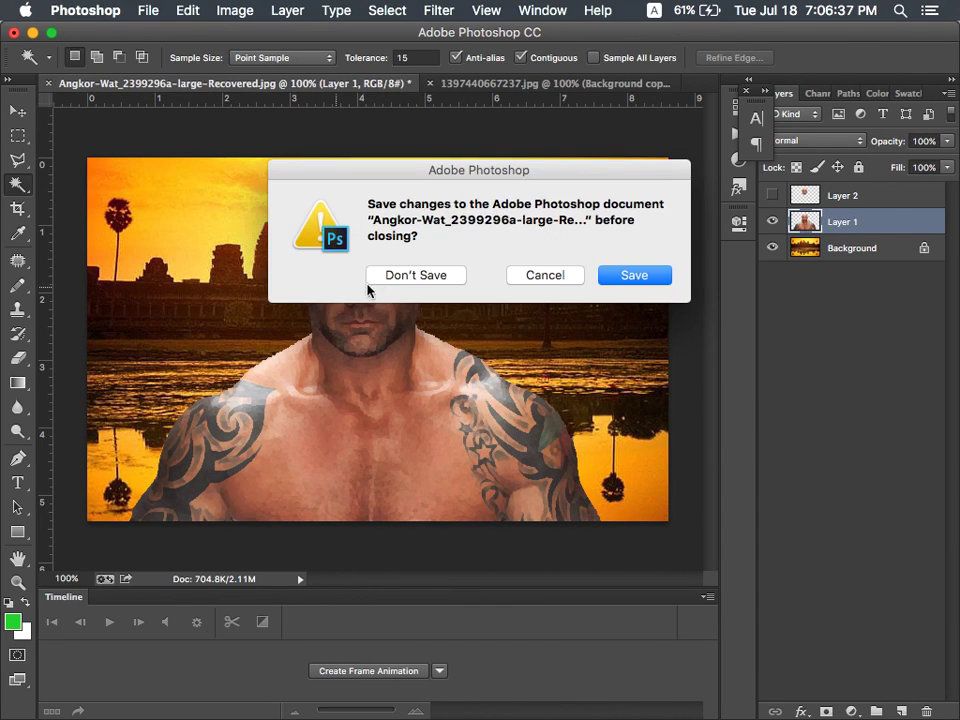
left_click(381, 277)
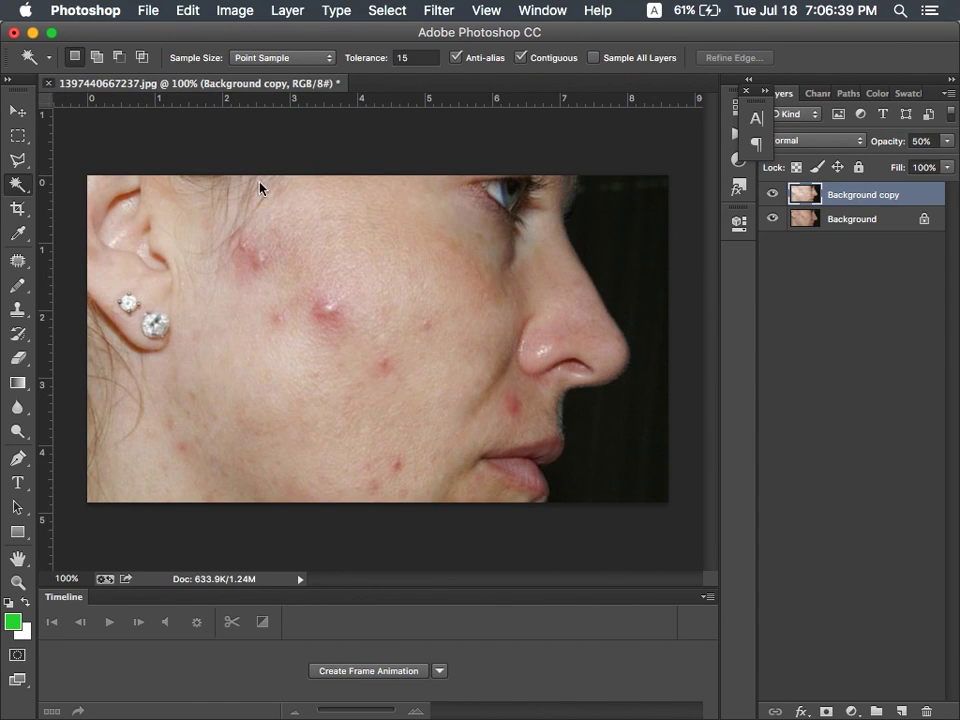
key("super+w")
left_click(411, 277)
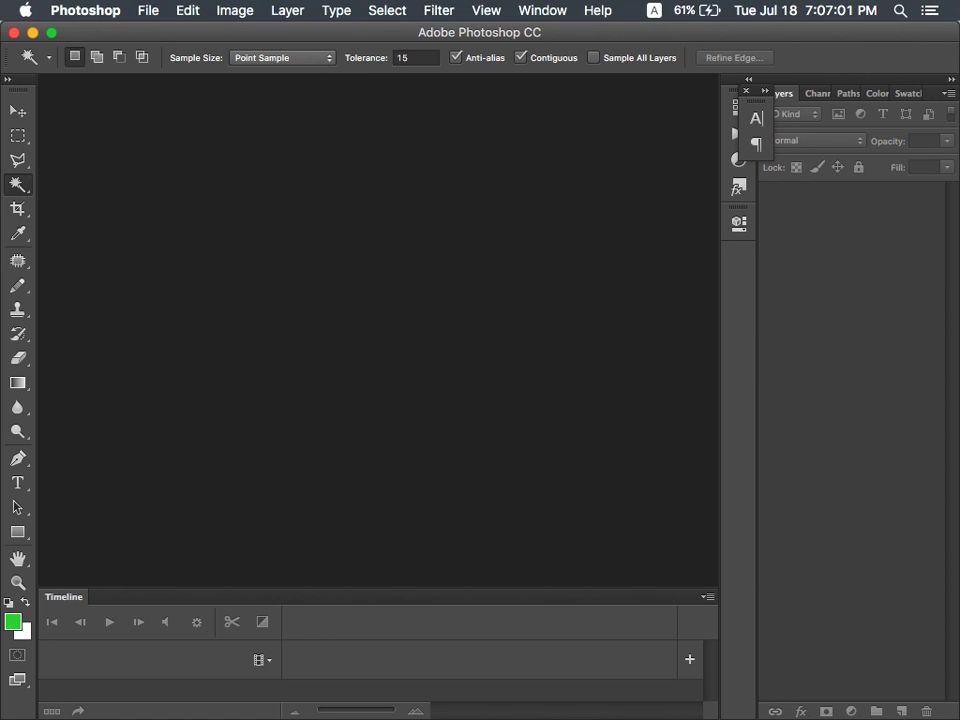
Create a blank white document 300 pixels wide and 200 pixels high, and close it again
left_click(147, 11)
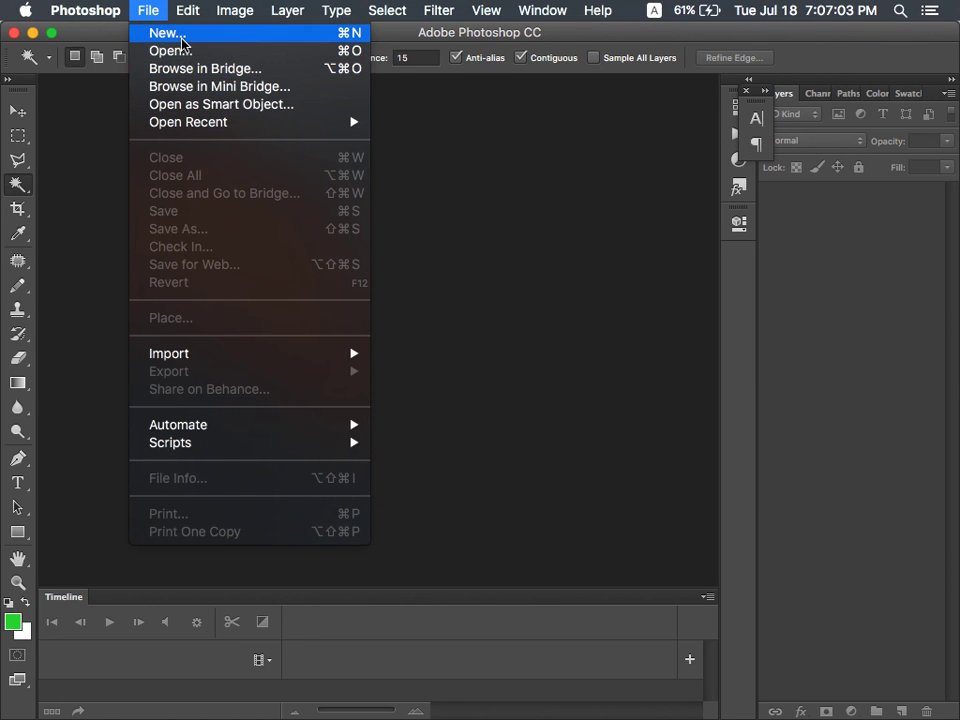
left_click(187, 40)
double_click(485, 263)
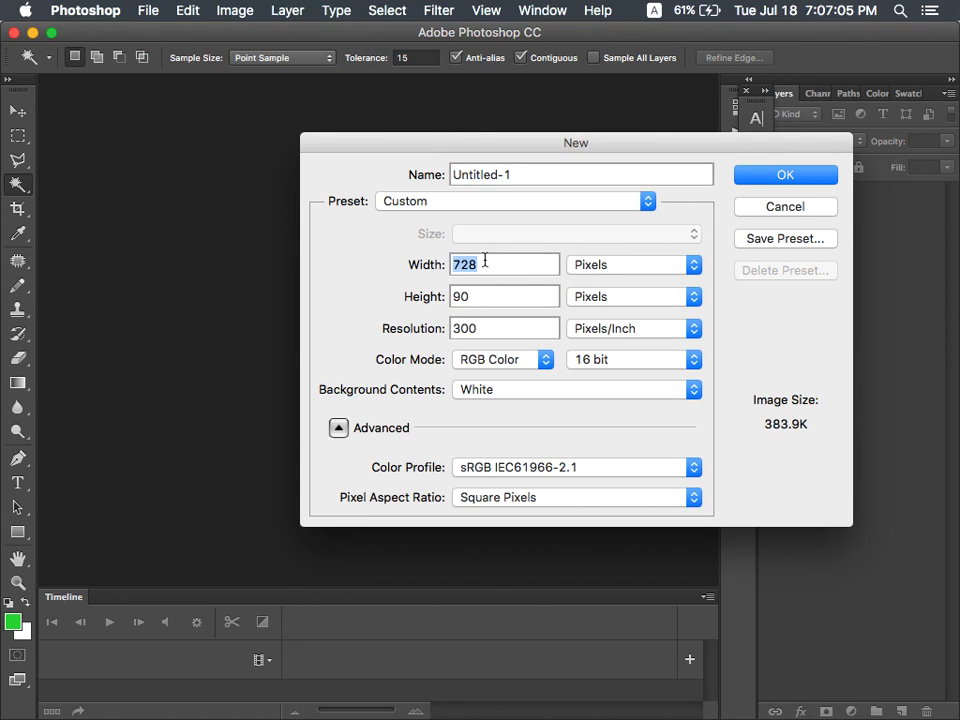
type("300")
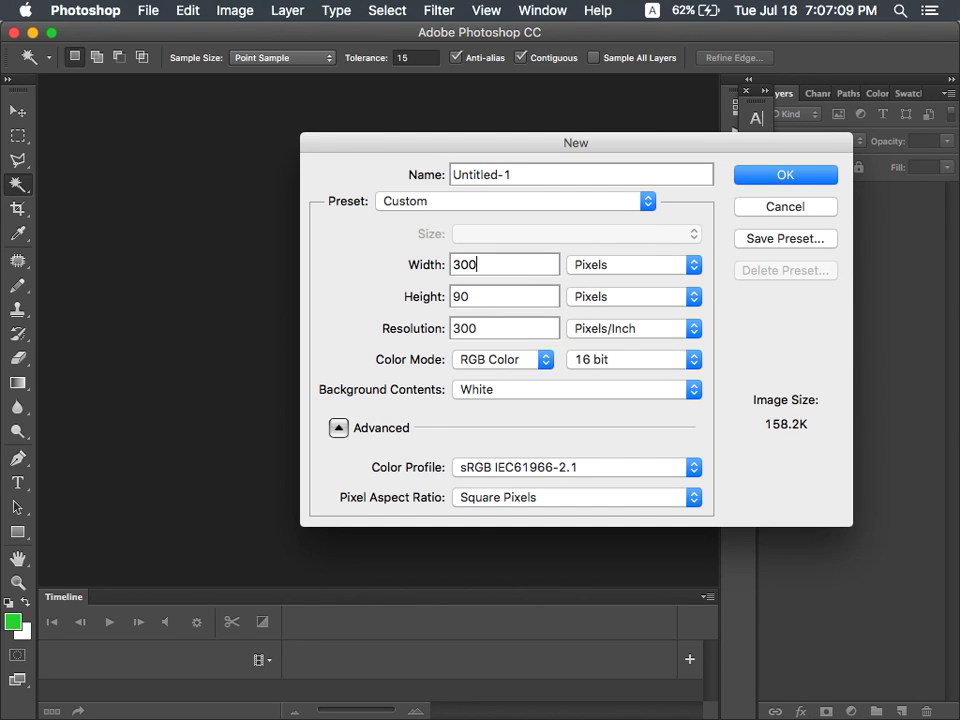
key("Tab")
type("200")
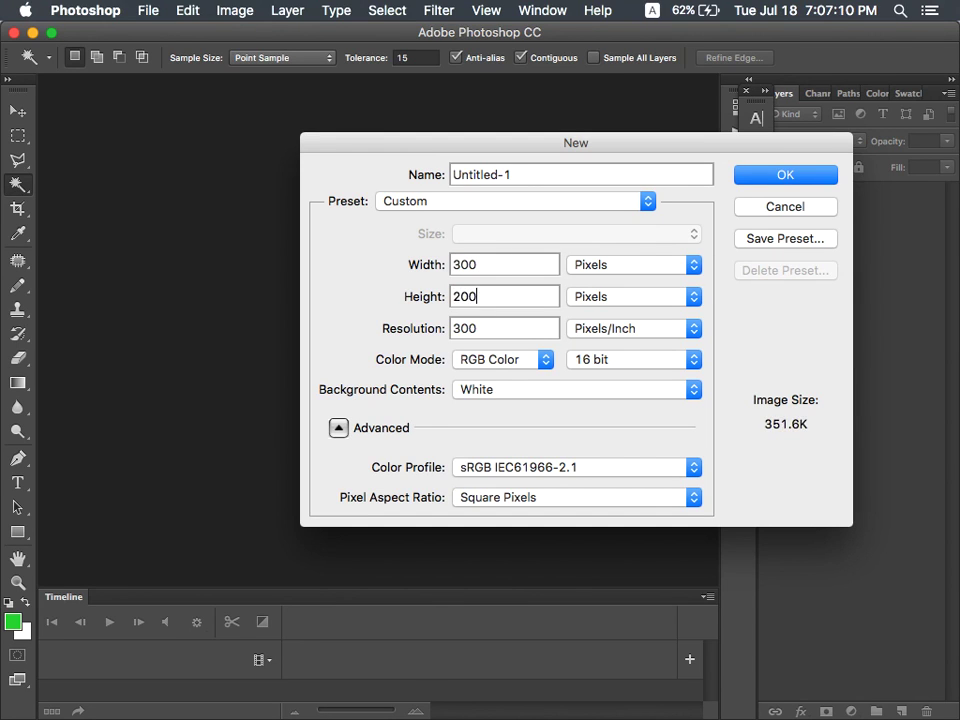
key("Return")
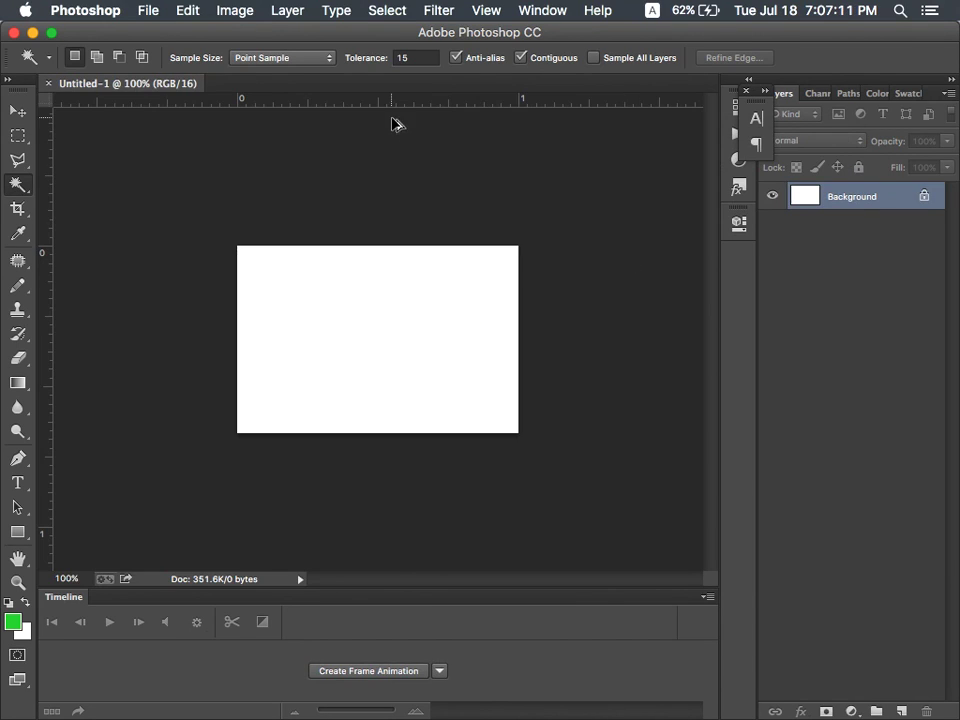
left_click(48, 83)
Switch to Chrome, open khmer79.com and find the animated V9BET banner under Advertising BB1
key("ctrl+Up")
left_click(471, 236)
left_click(465, 69)
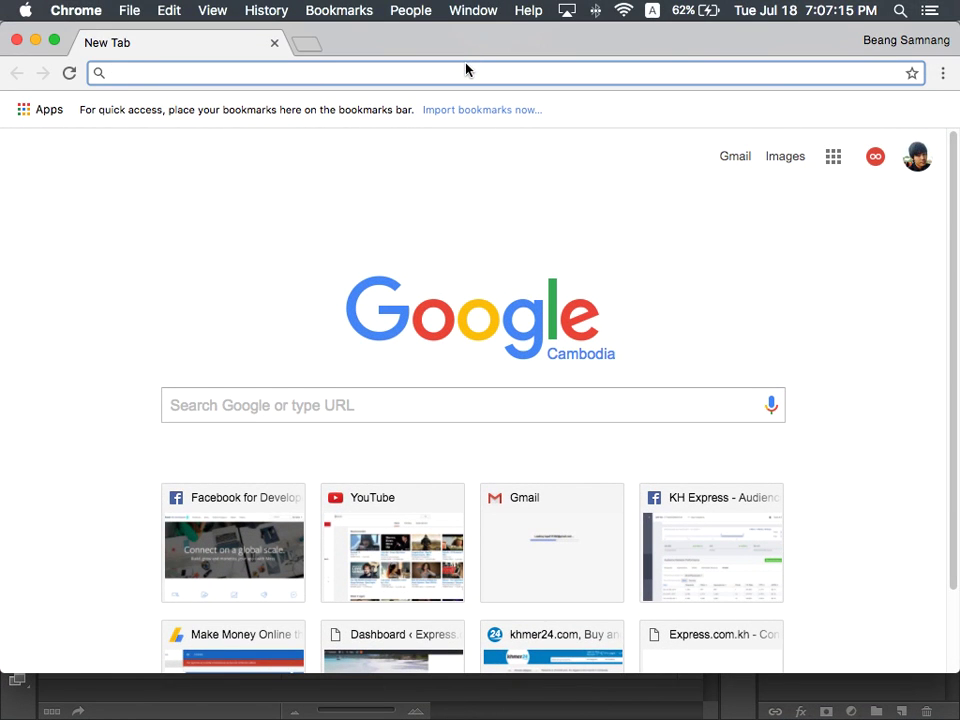
type("khmer79")
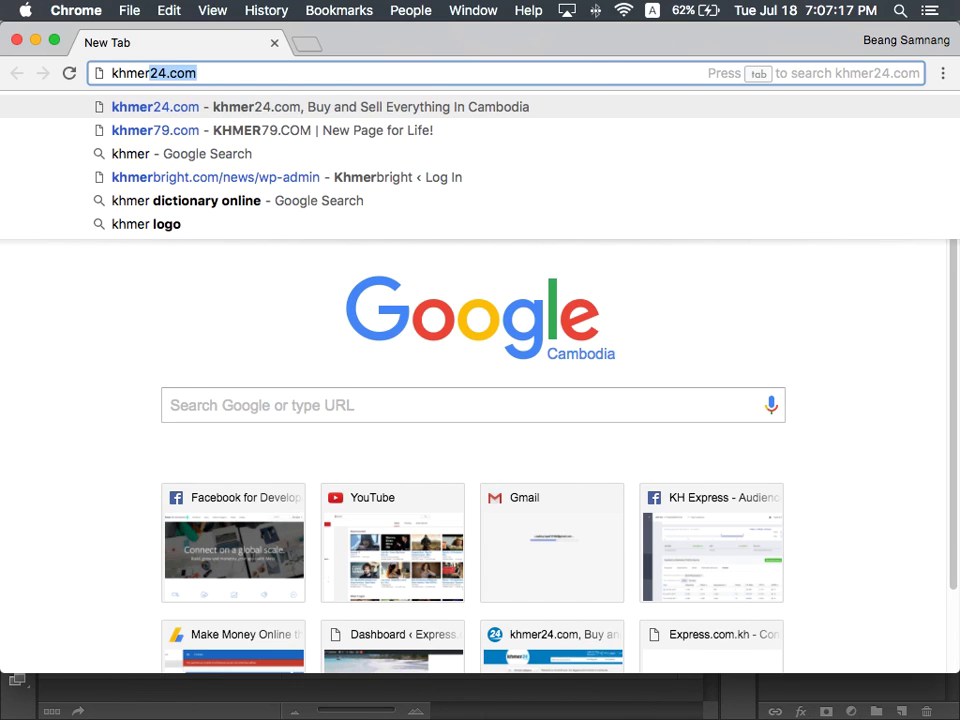
key("Return")
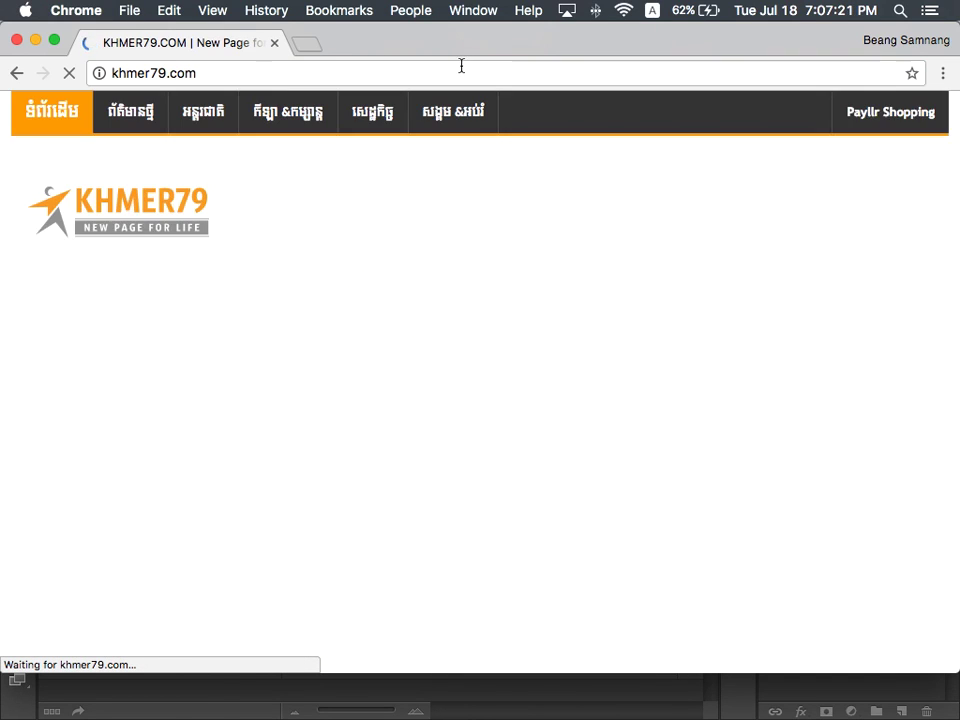
scroll(873, 363, "down", 3)
scroll(870, 365, "down", 15)
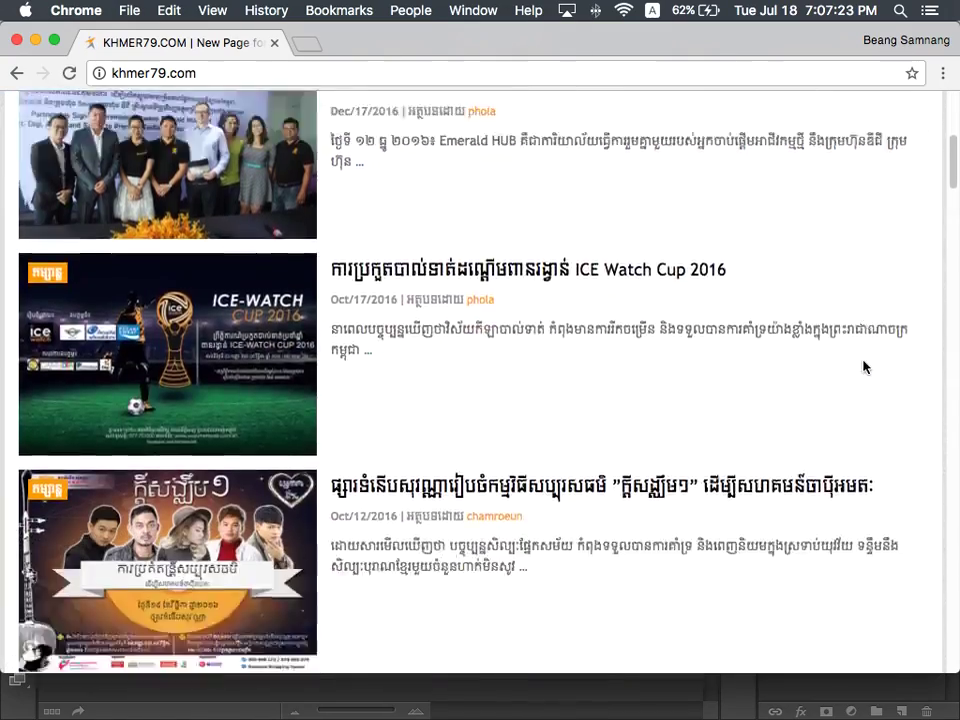
scroll(866, 369, "down", 20)
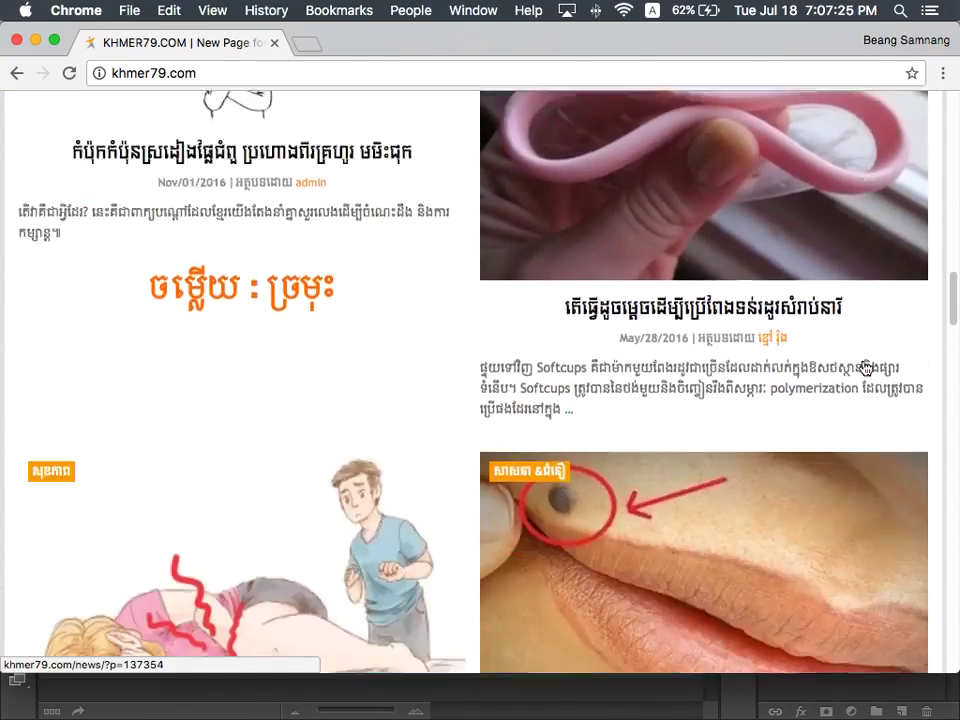
scroll(864, 369, "up", 10)
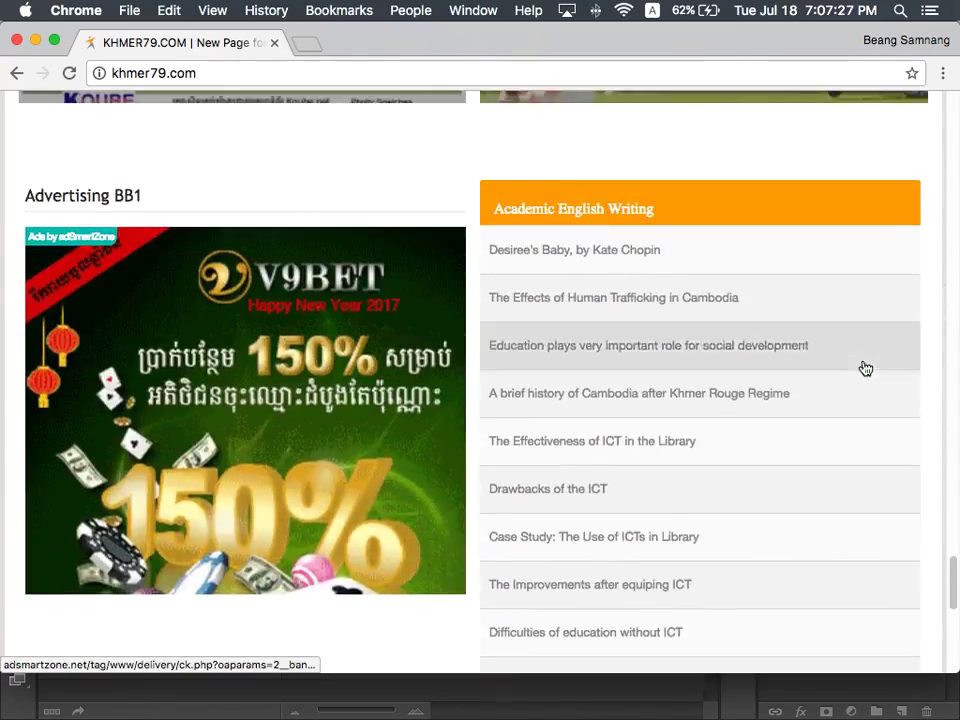
Try to transfer the V9BET banner from the khmer79.com page into Photoshop
left_click_drag(191, 285, 360, 389)
key("ctrl+Up")
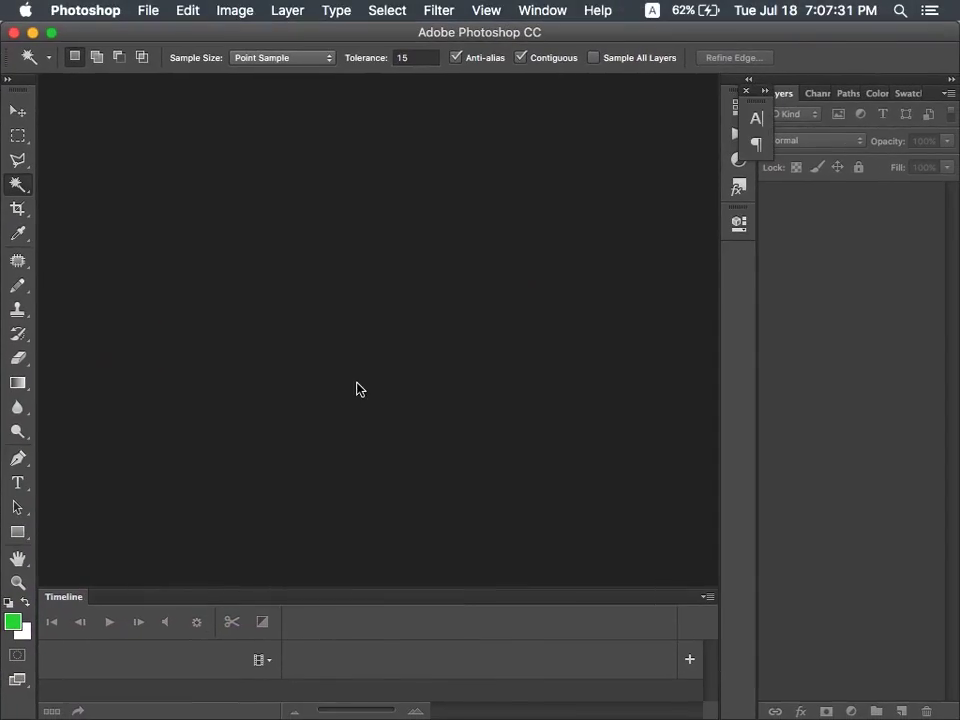
key("ctrl+Up")
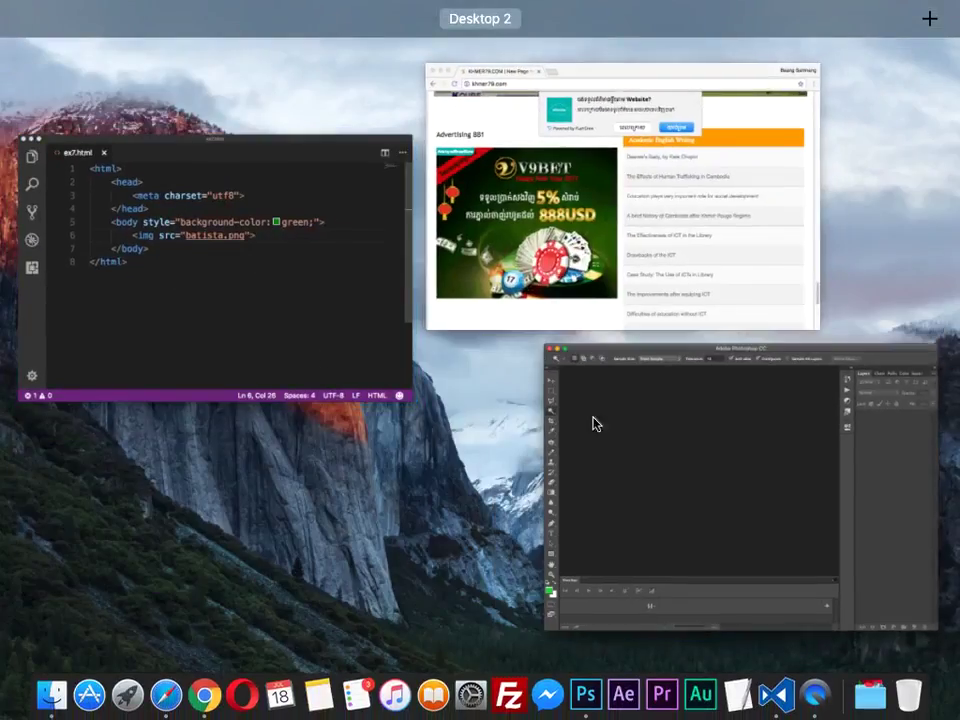
left_click(600, 200)
left_click_drag(279, 271, 388, 371)
key("ctrl+Up")
key("ctrl+Up")
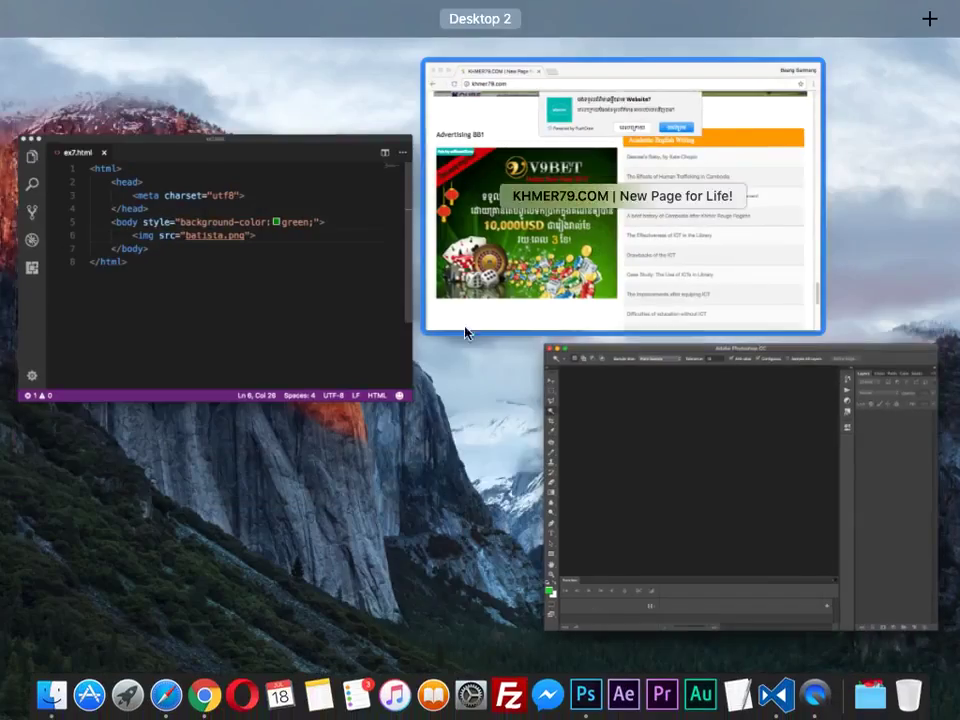
Bring the V9BET GIF banner from the Chrome page into Photoshop and play its frame animation
left_click(491, 320)
left_click_drag(270, 400, 8, 695)
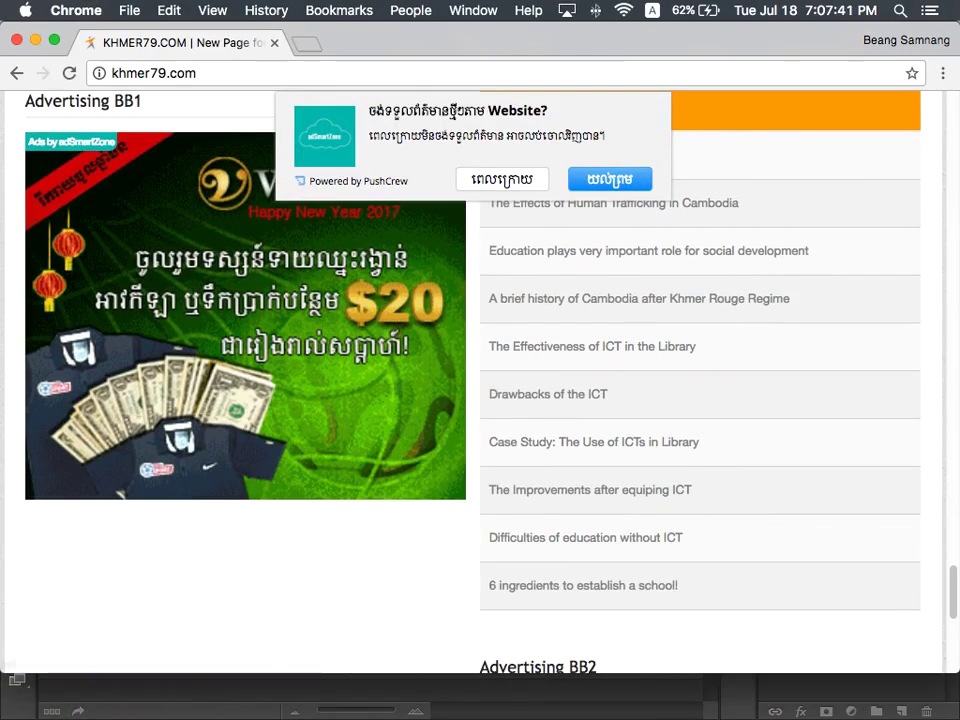
key("ctrl+Up")
left_click_drag(10, 600, 296, 424)
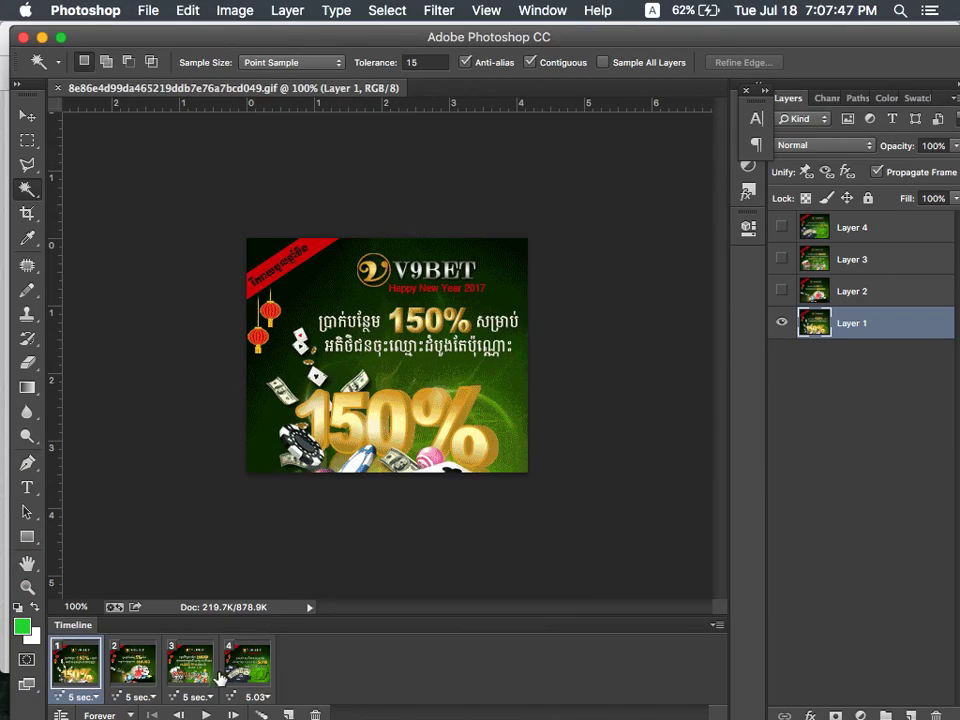
key("space")
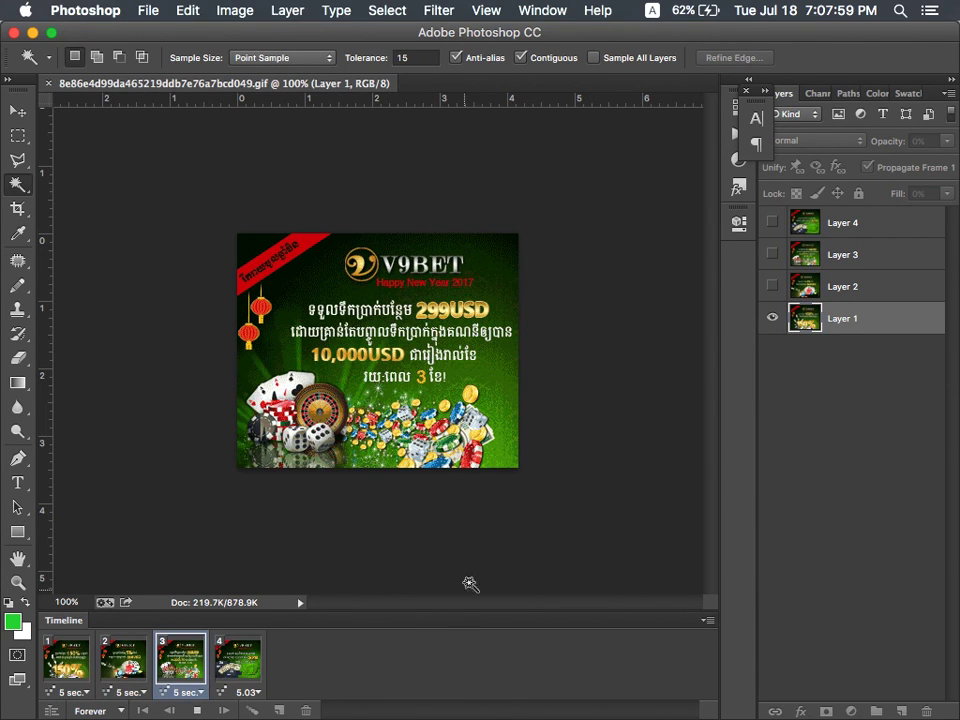
Stop the banner animation and check the image's width and height in pixels
left_click(198, 710)
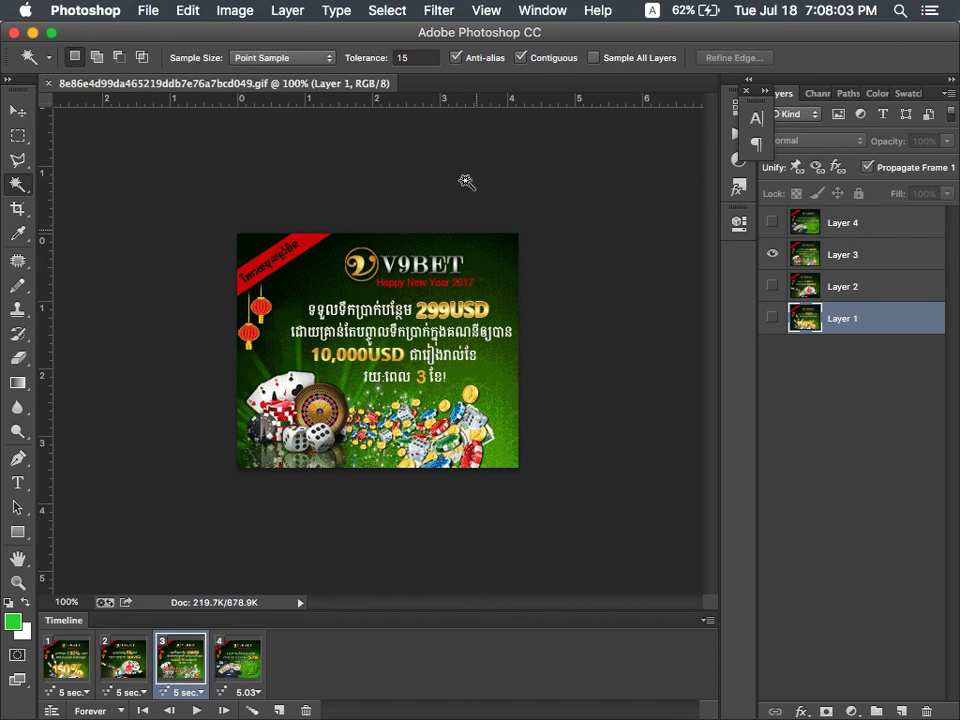
left_click(287, 10)
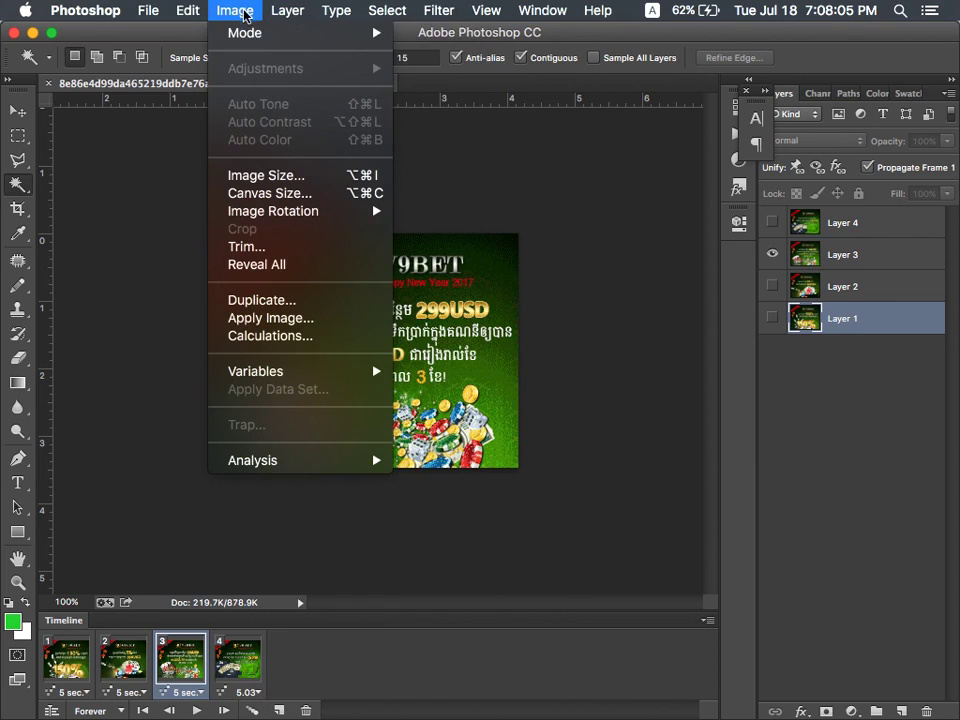
mouse_move(253, 36)
left_click(537, 214)
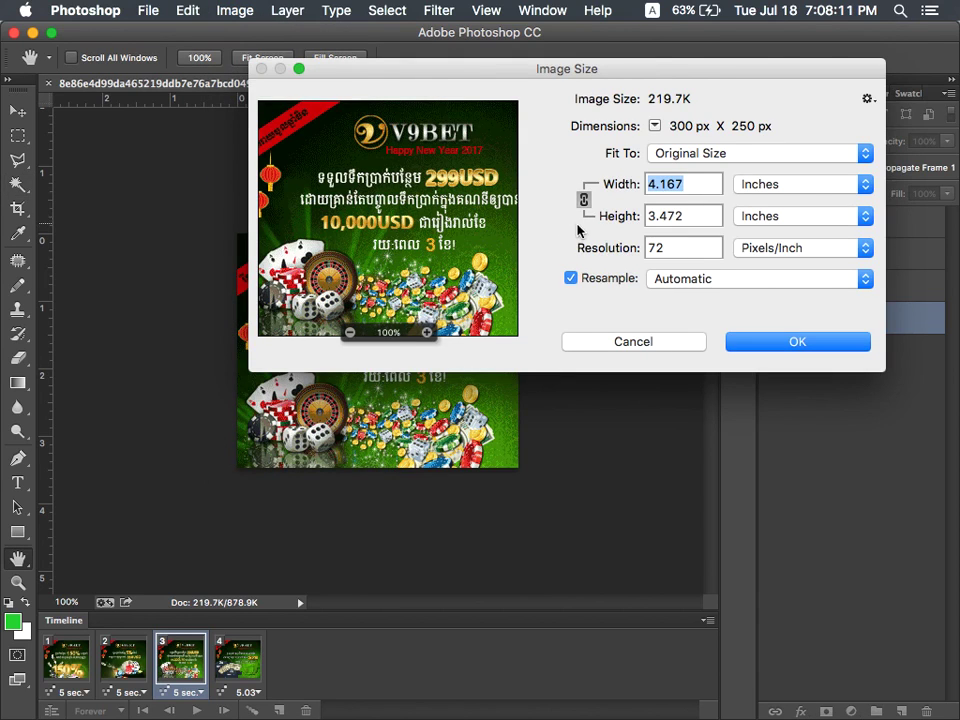
left_click(757, 186)
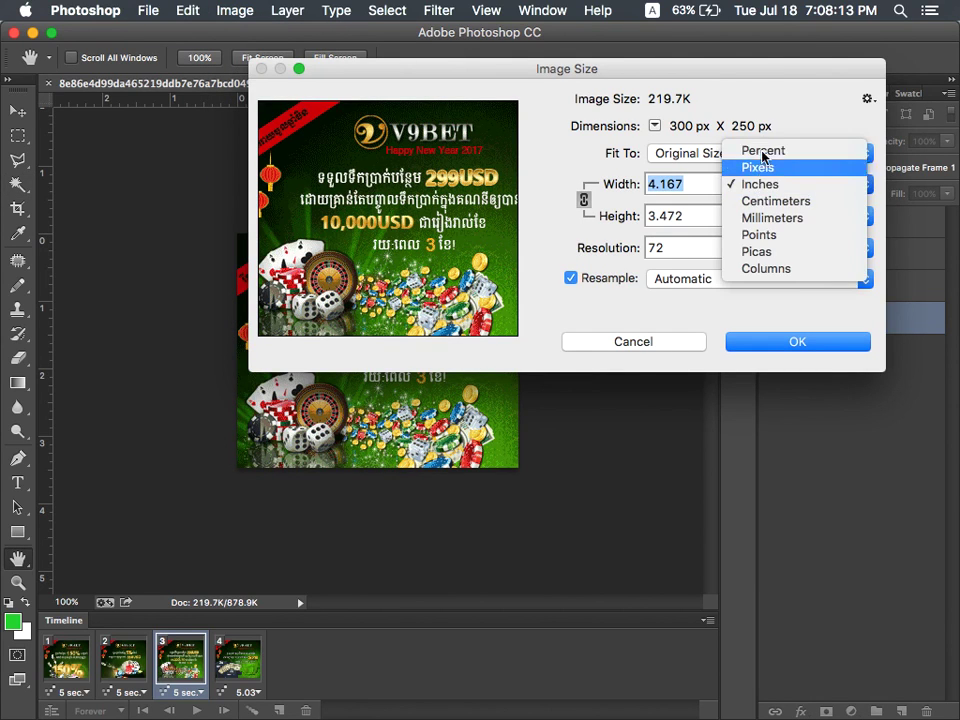
left_click(760, 150)
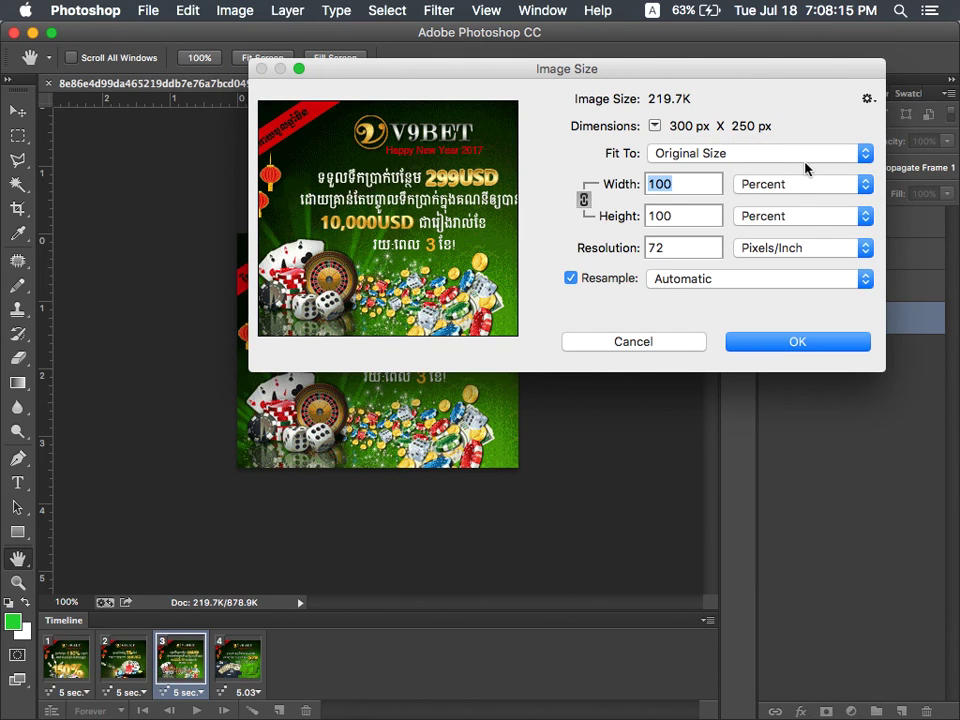
left_click(762, 186)
left_click(776, 201)
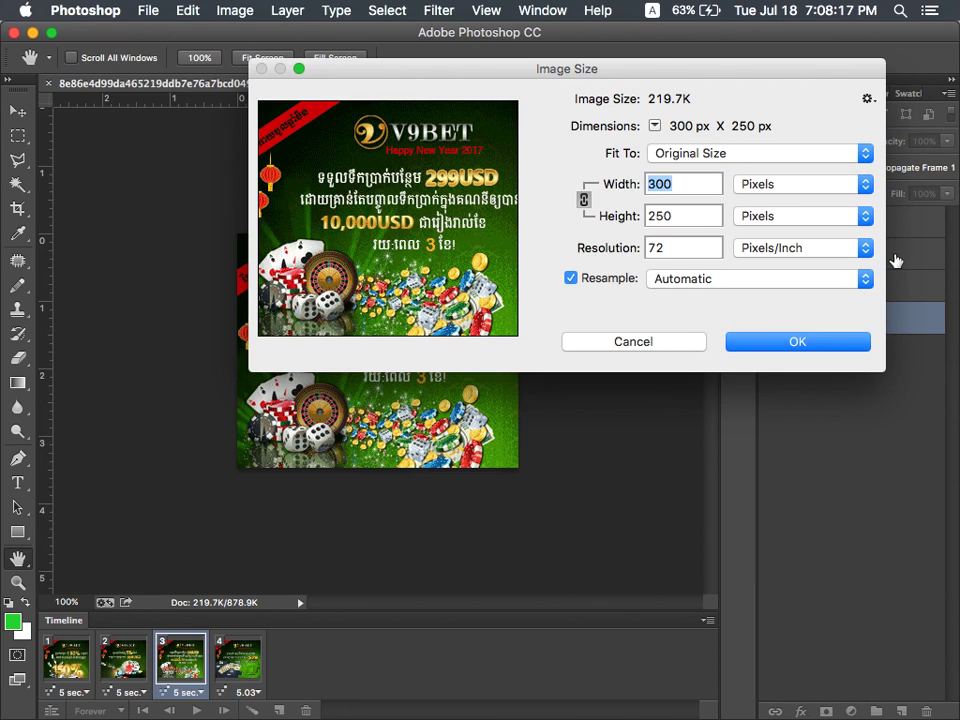
key("Return")
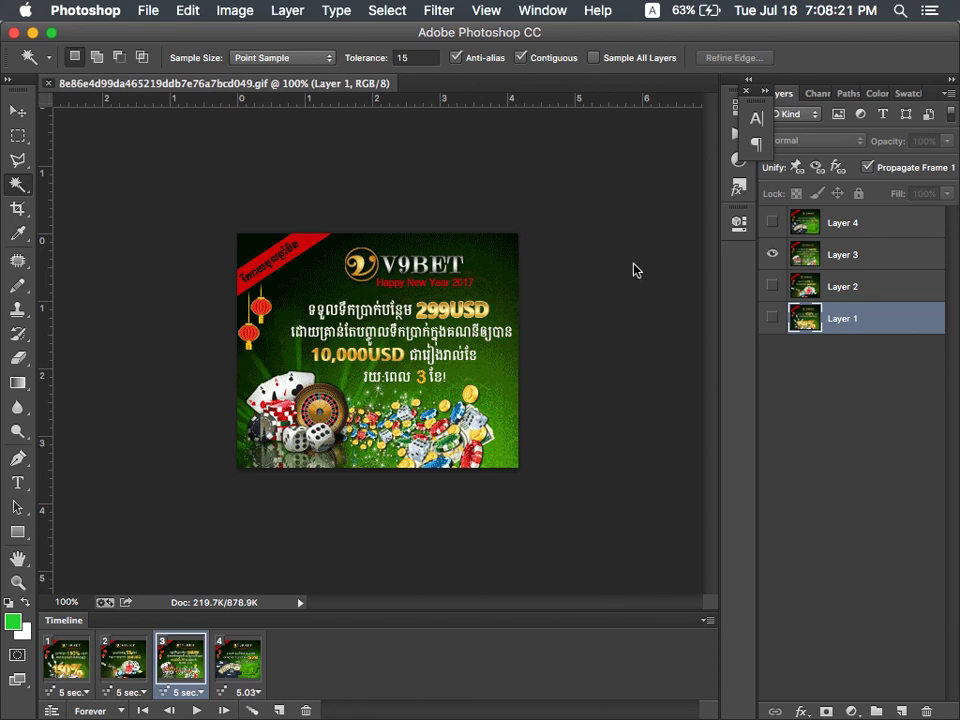
Close the V9BET banner and create a blank white document 300 pixels wide and 250 pixels high
key("super+w")
left_click(439, 279)
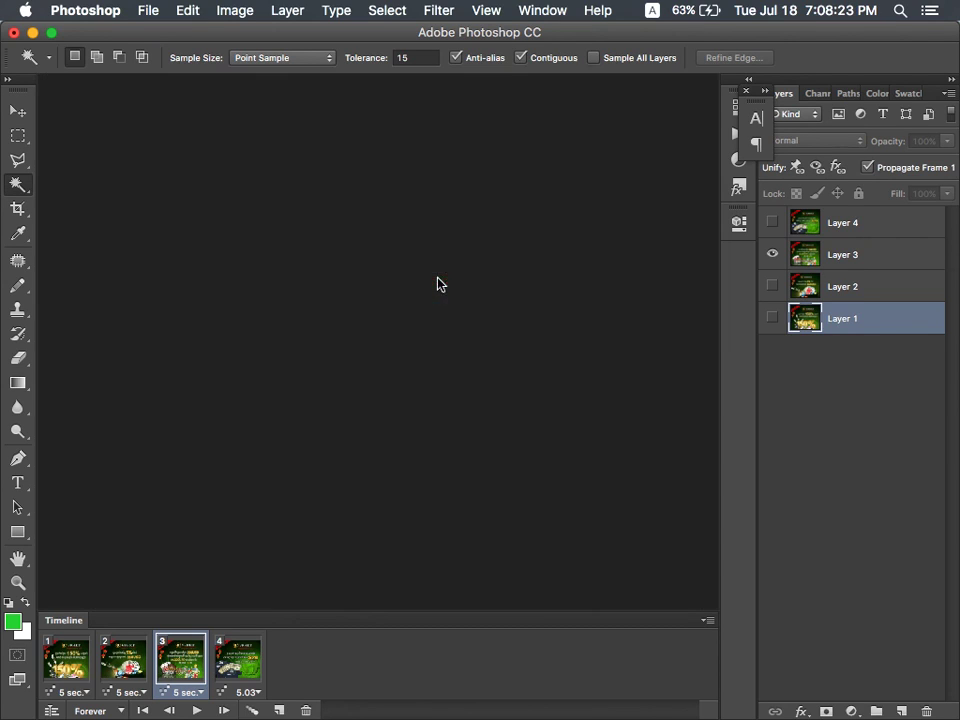
left_click(148, 10)
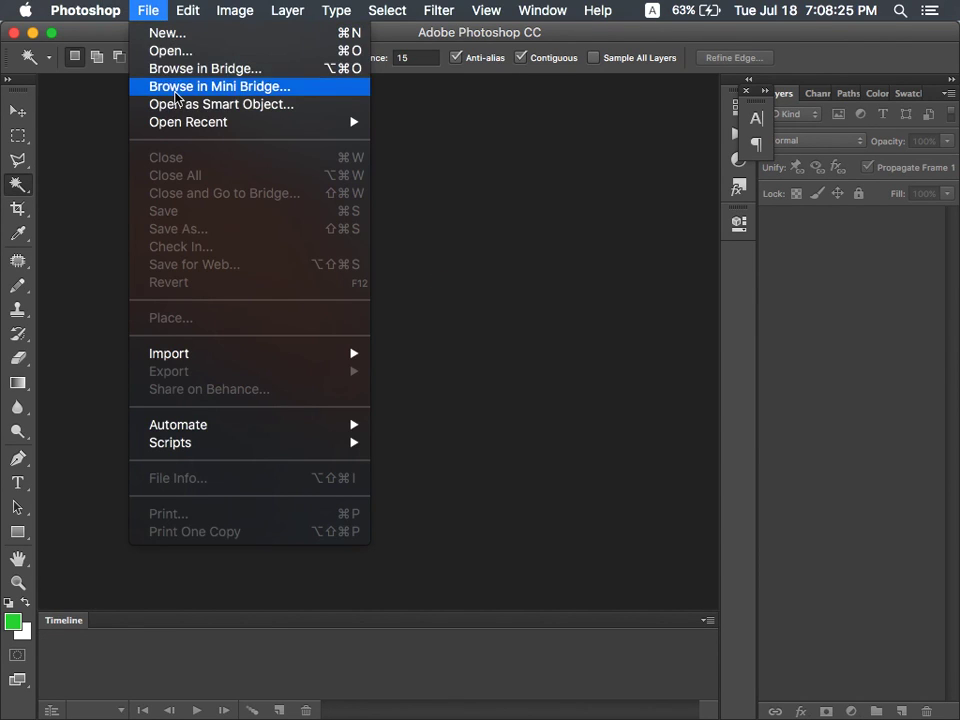
left_click(180, 38)
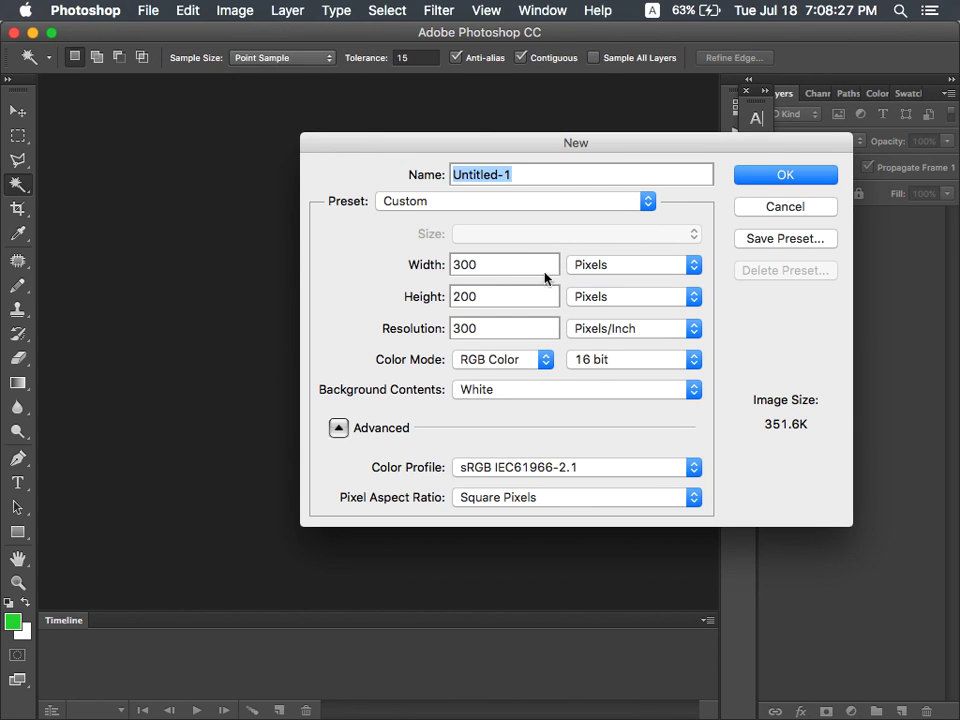
left_click(466, 296)
type("6")
key("BackSpace")
type("5")
key("Return")
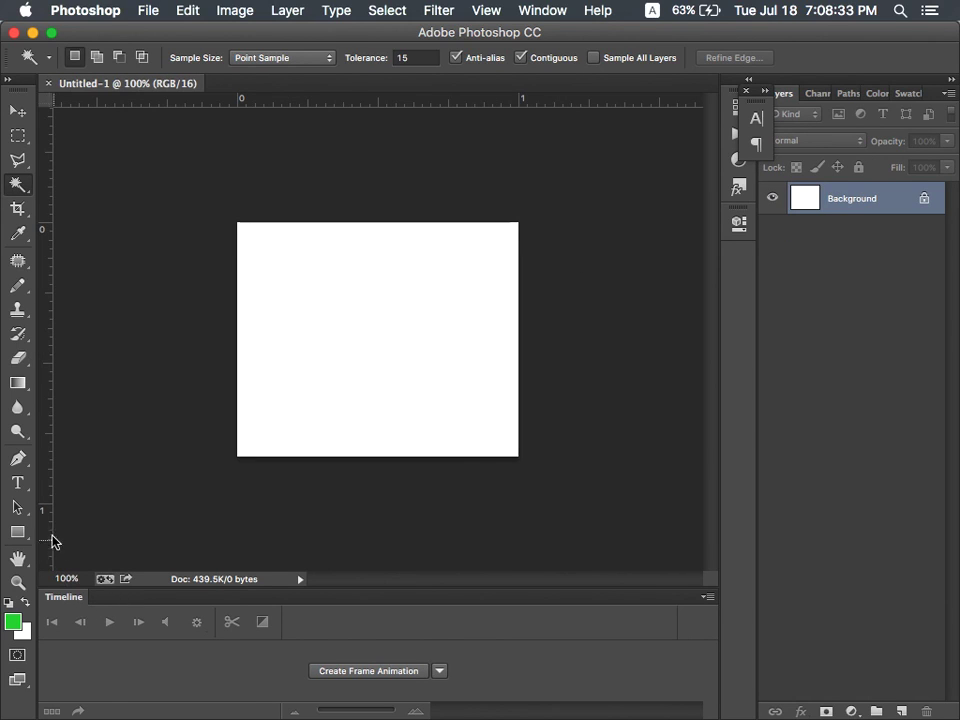
Give the Rectangle tool a linear gradient fill with its start stop coloured #2a2a2a
left_click(18, 532)
left_click(166, 59)
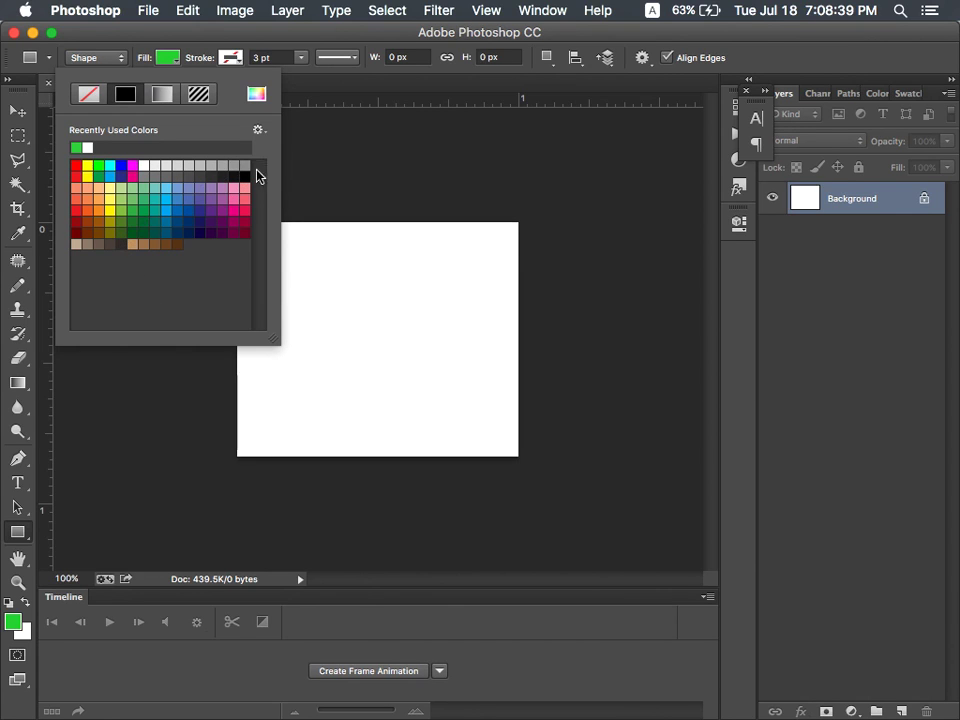
left_click(163, 95)
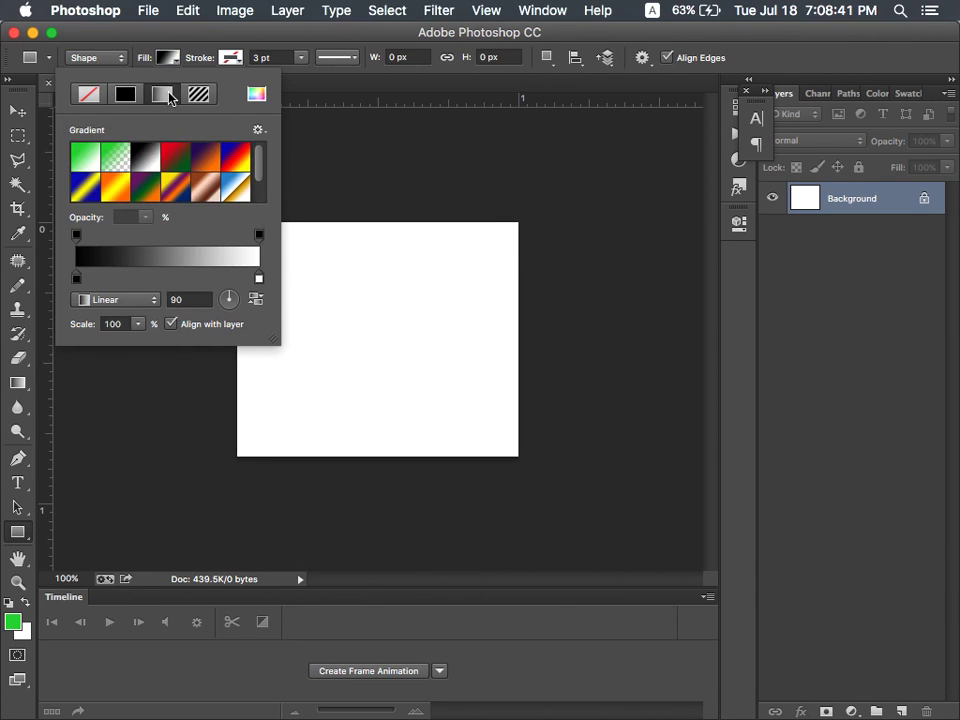
double_click(76, 287)
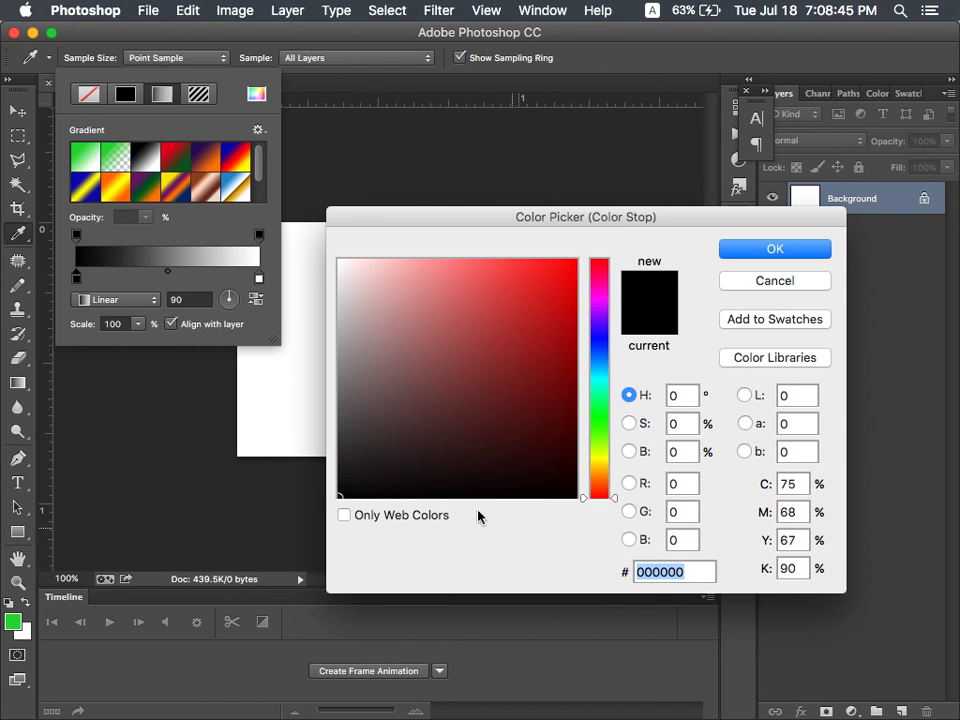
left_click(335, 461)
mouse_move(335, 461)
left_mouse_down()
mouse_move(325, 451)
mouse_move(341, 455)
left_mouse_up()
type("2")
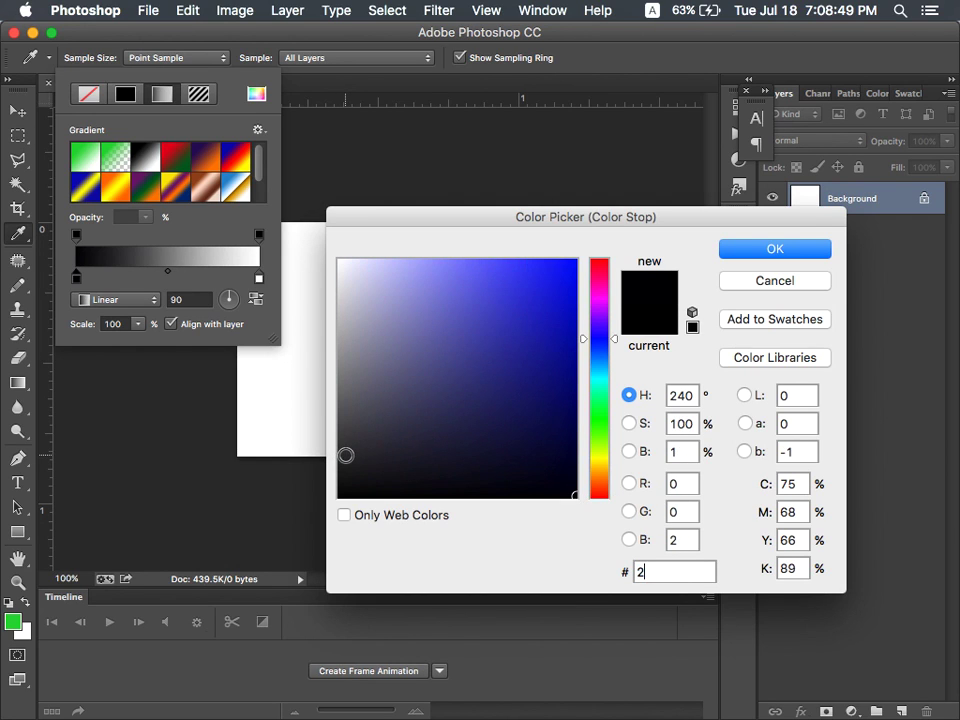
type("a2a2a")
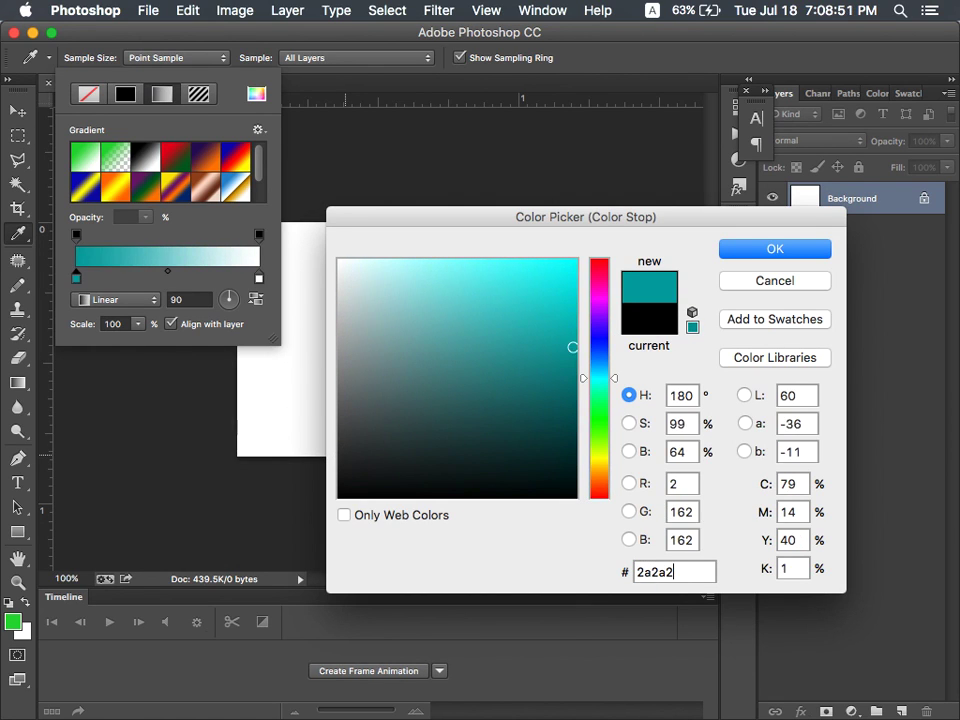
left_click(806, 248)
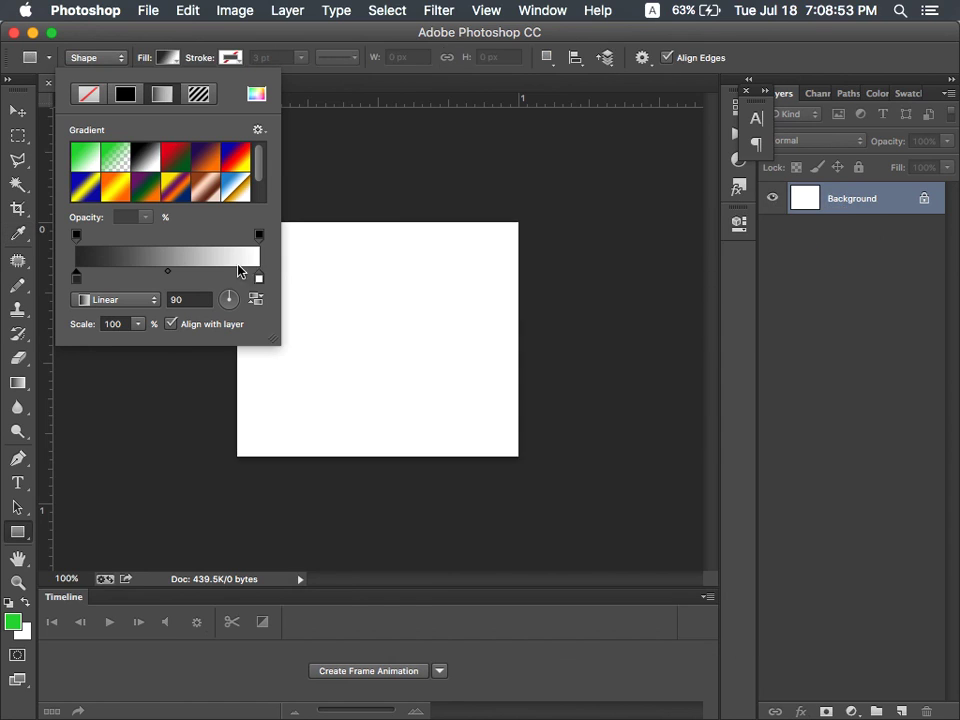
Set the end stop of the Rectangle tool's gradient fill to #1a1a1a
double_click(258, 279)
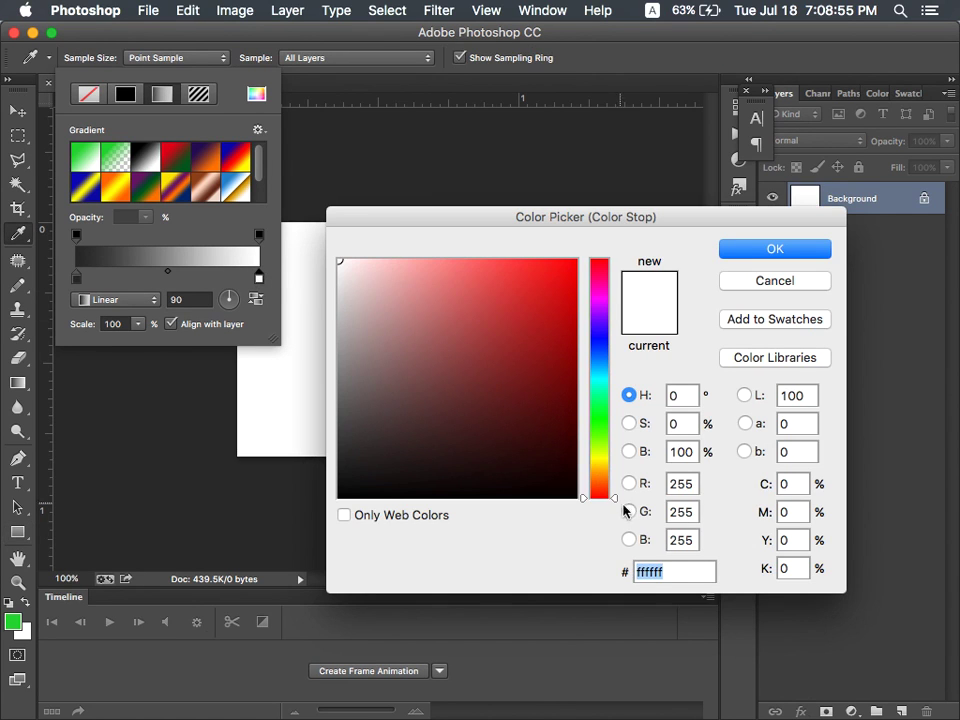
type("1a1a1a")
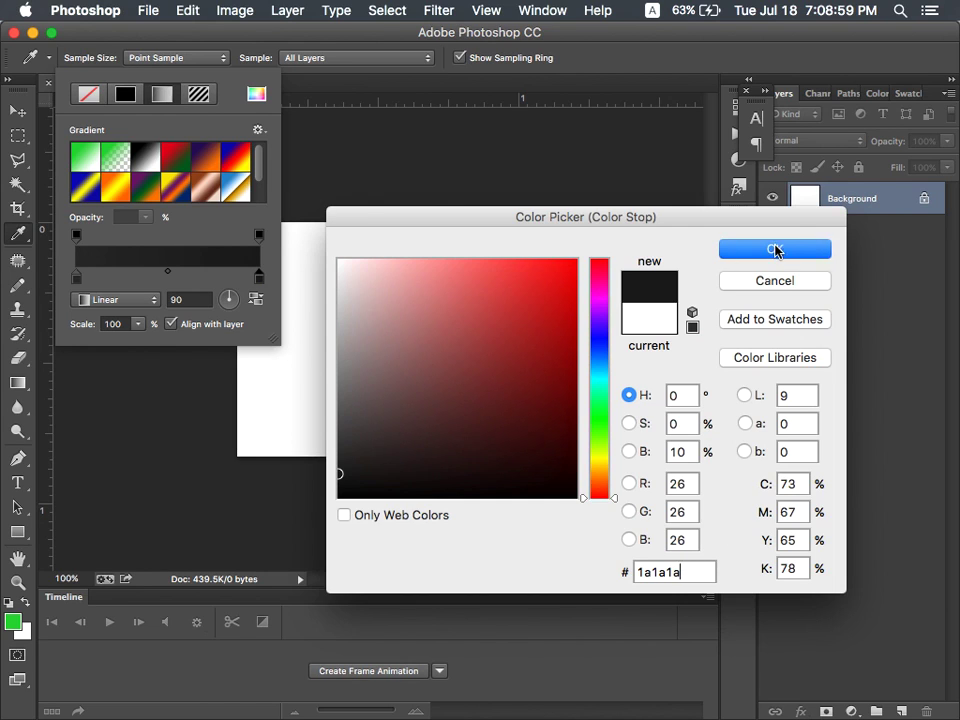
left_click(776, 251)
left_click(347, 224)
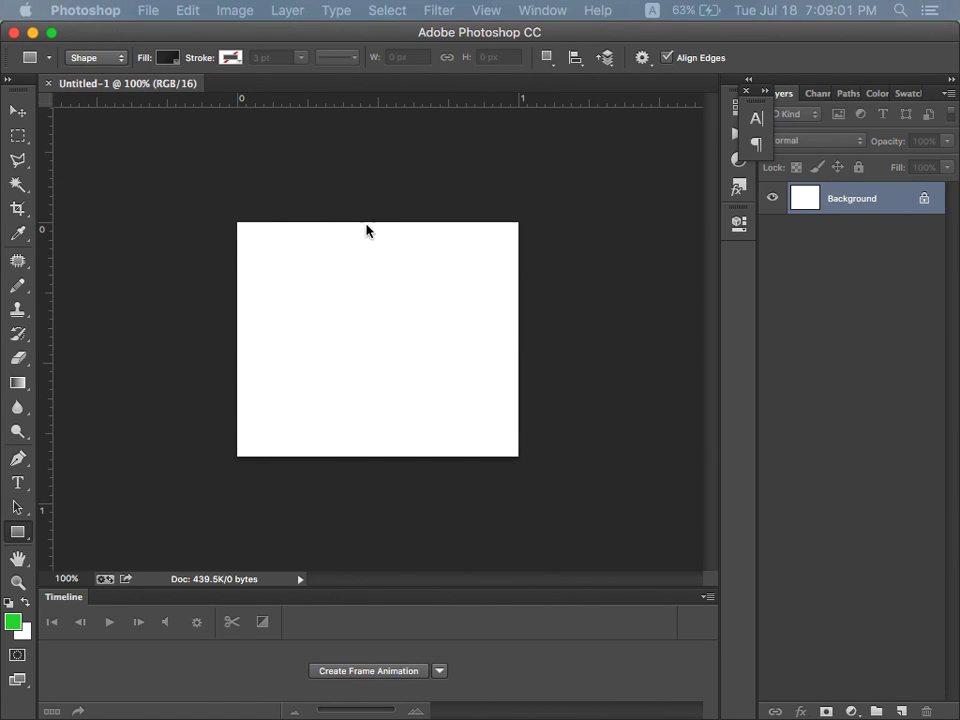
Edit the Gradient tool's Foreground to Background gradient, setting its start stop colour to #2a2a2a
left_click(18, 384)
left_click(95, 57)
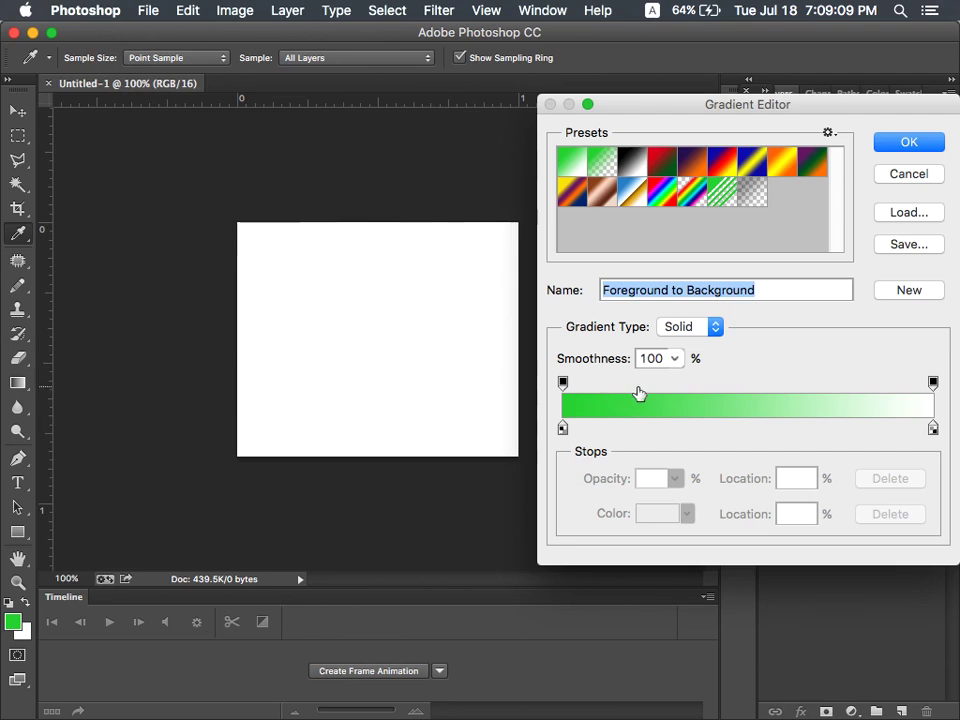
left_click(562, 428)
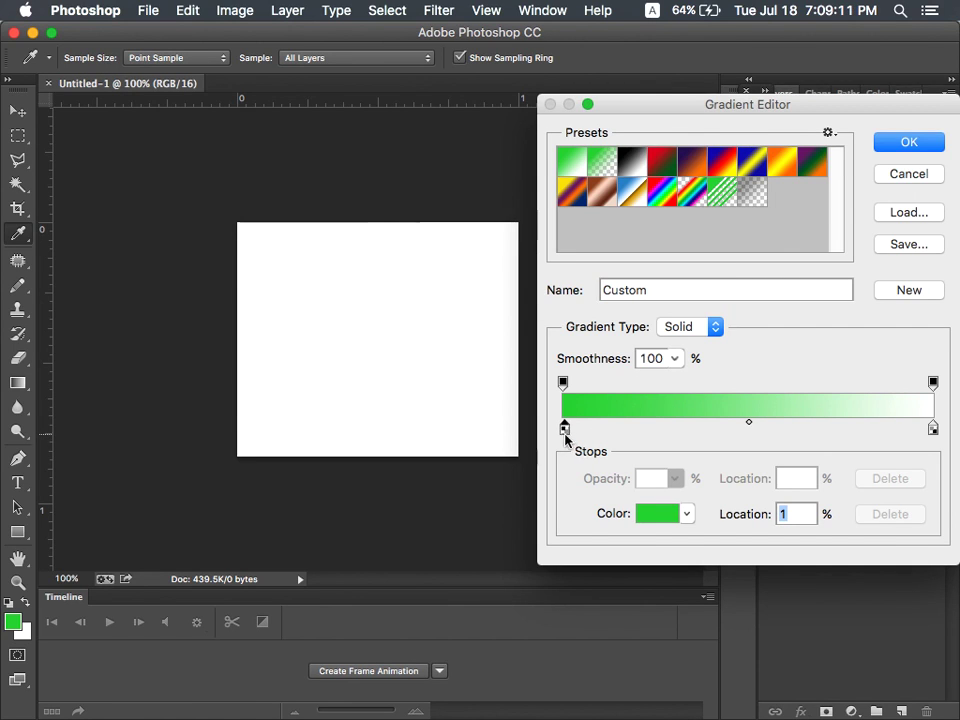
double_click(564, 430)
key("Return")
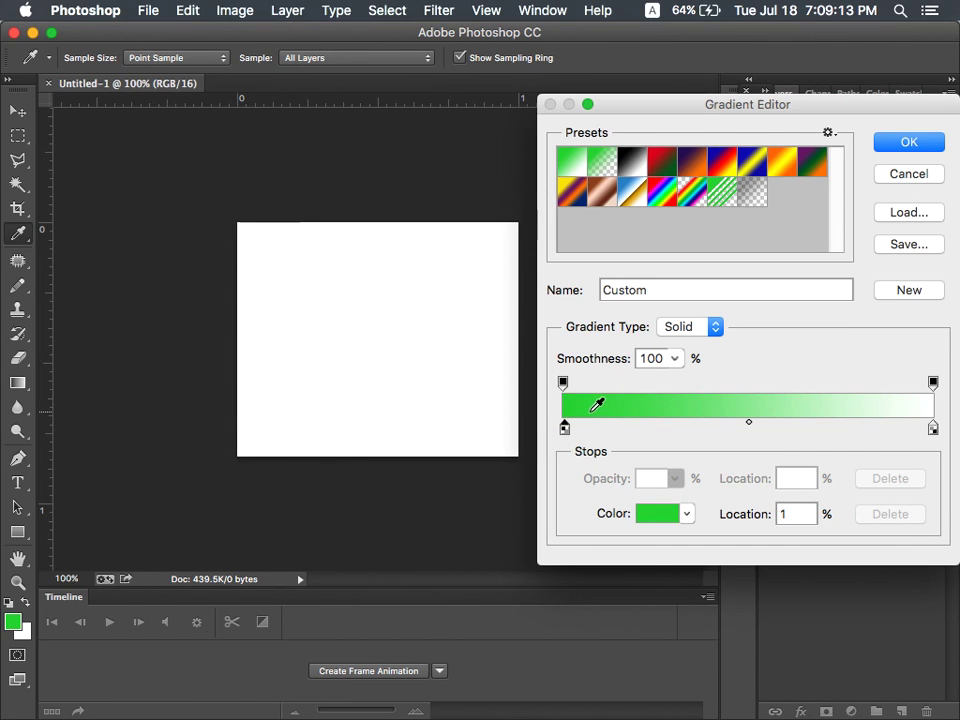
left_click_drag(564, 430, 508, 446)
double_click(564, 430)
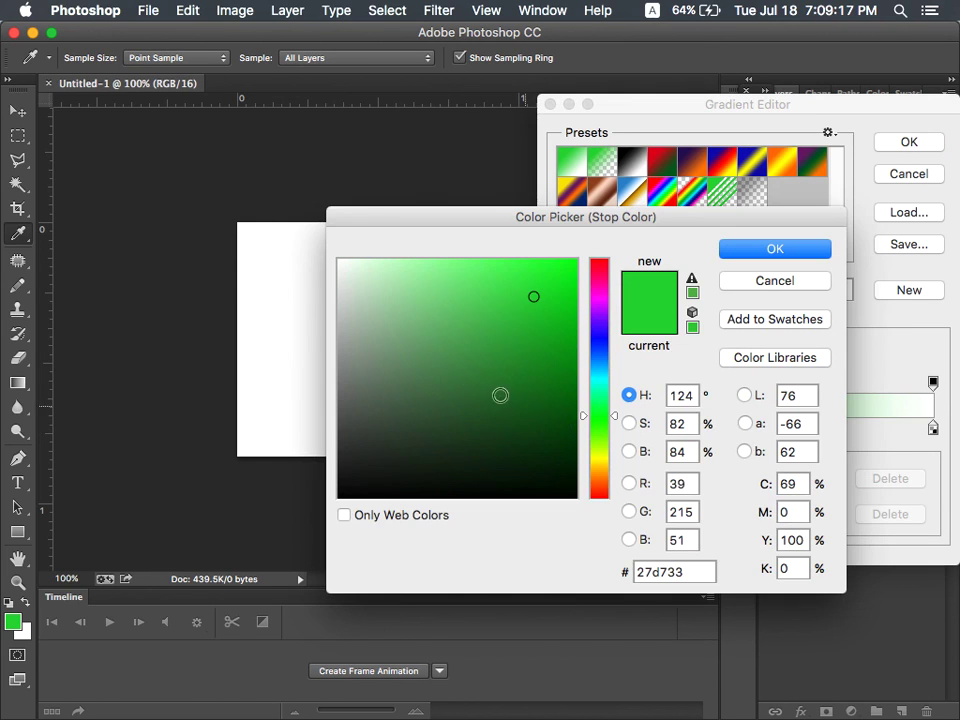
double_click(668, 570)
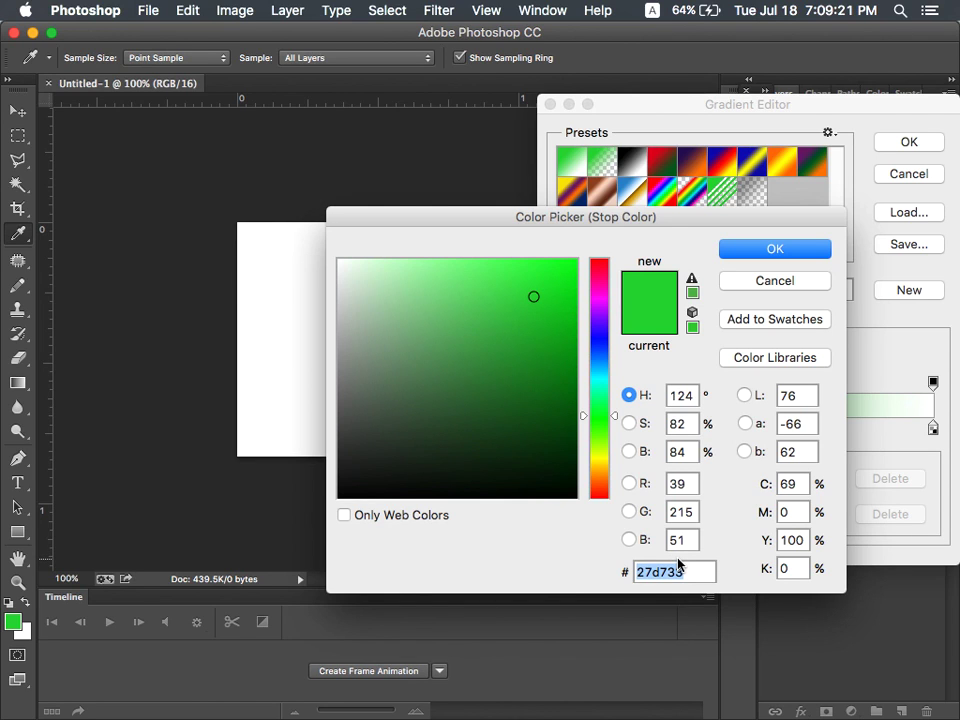
type("21")
key("BackSpace")
key("BackSpace")
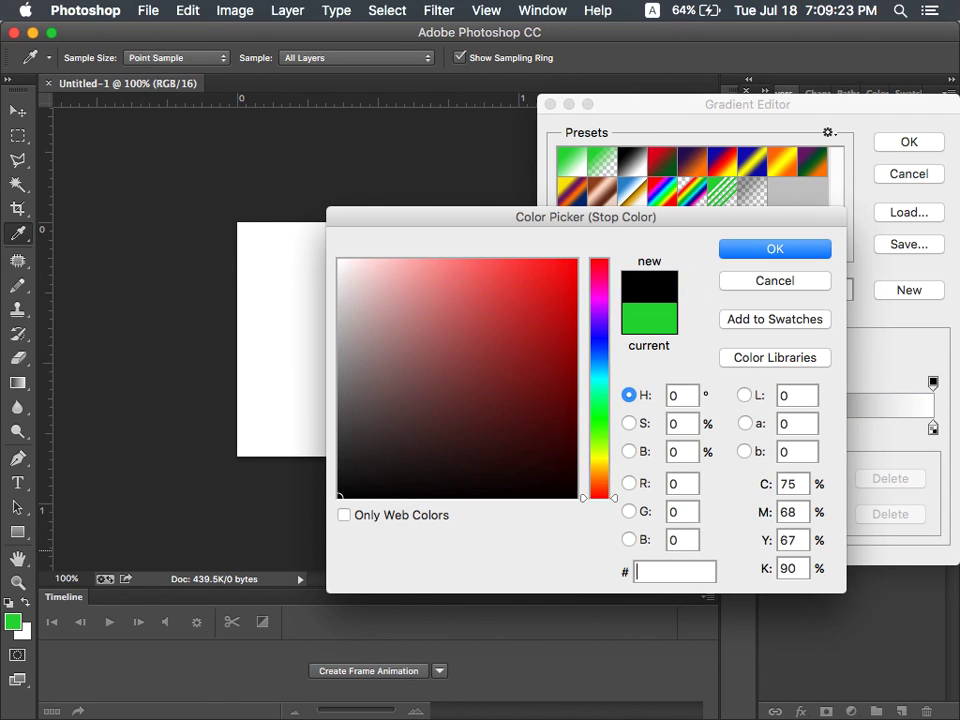
type("2a2a2a")
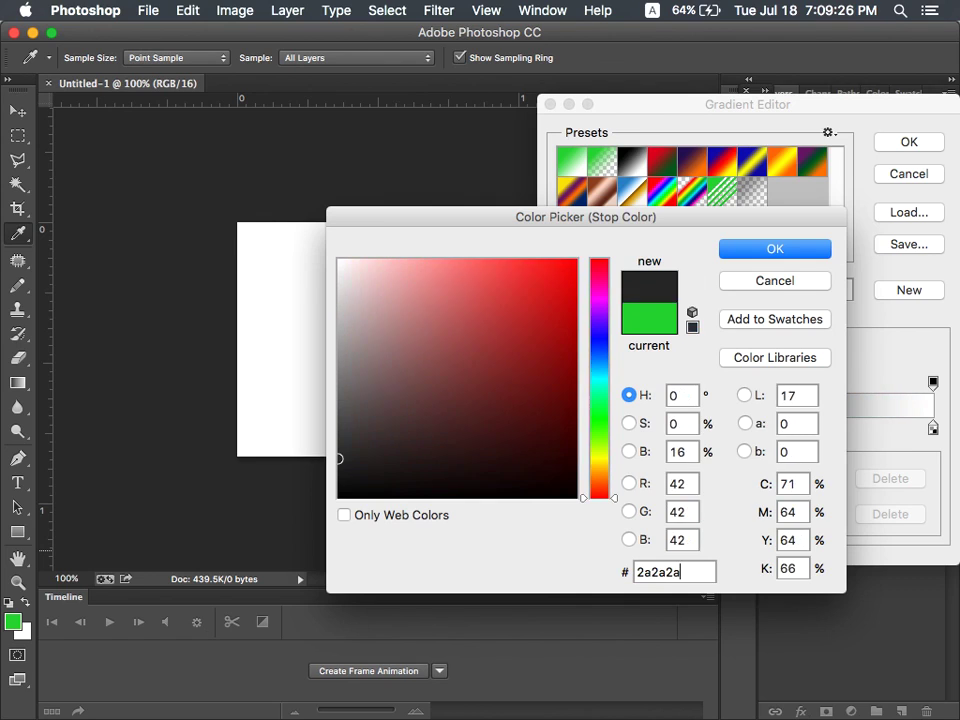
key("Return")
Set the gradient's end stop colour to #1a1a1a and fill the Background with it from the upper edge to the lower edge
left_click(934, 428)
double_click(934, 428)
left_click(660, 571)
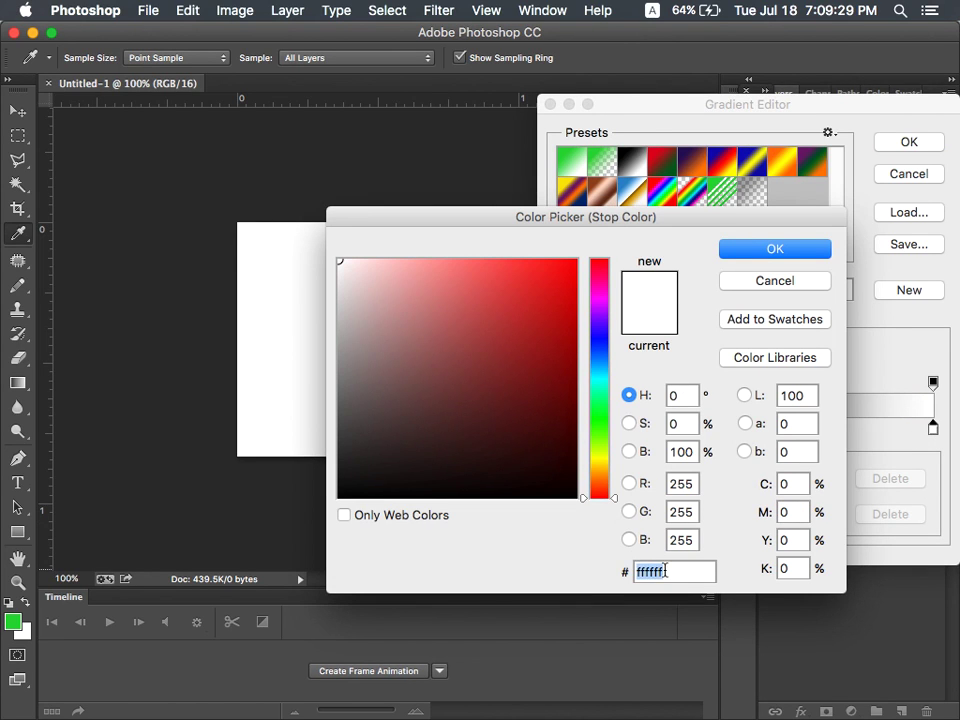
type("1a1a1a")
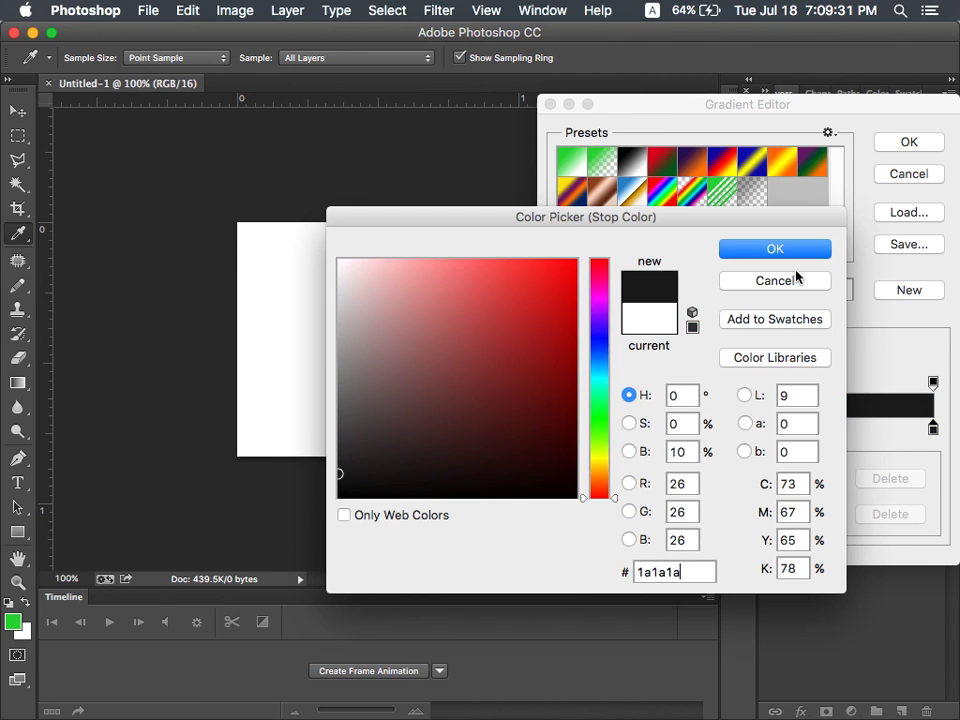
left_click(789, 248)
key("Return")
left_click_drag(382, 225, 420, 456)
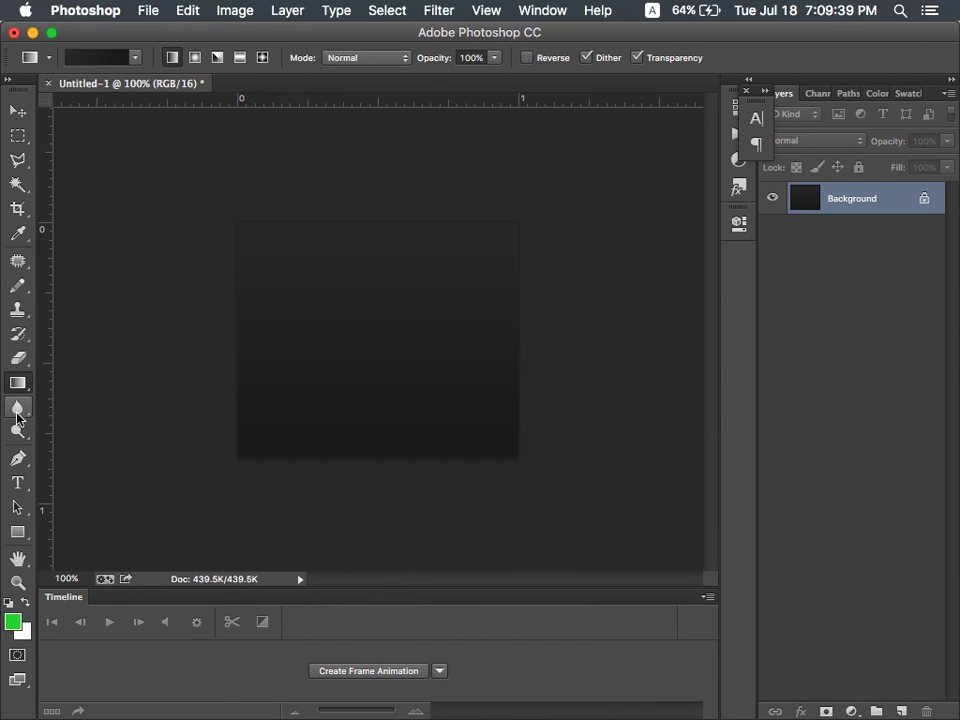
Add the three-line Khmer text "មានលក់ / កាំជ្រួច / គ្រប់ធន់" to the banner
left_click(17, 482)
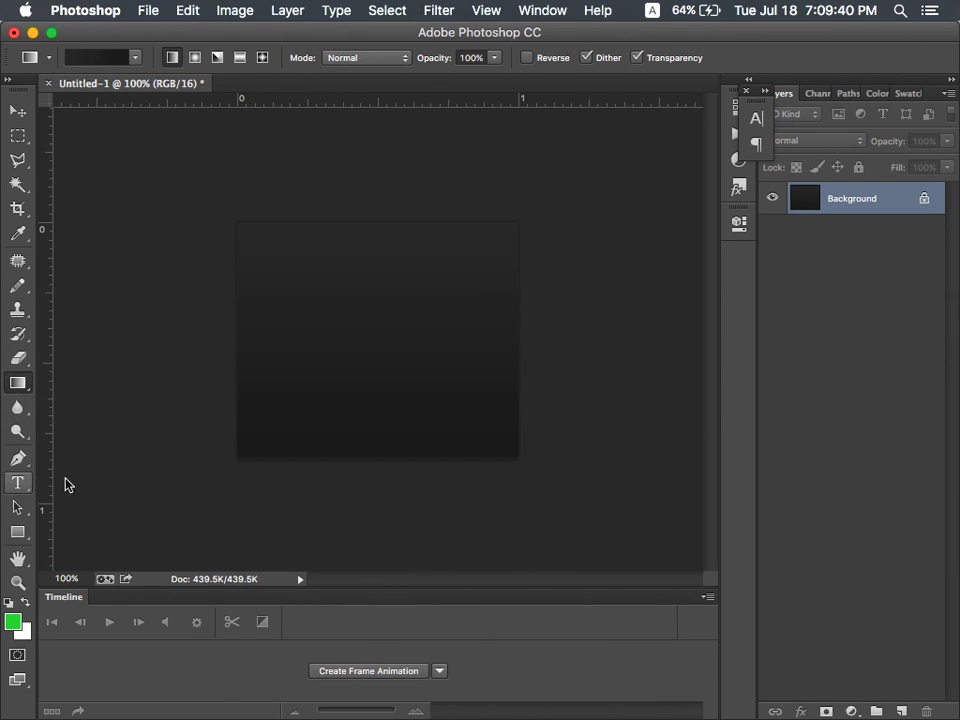
left_click(360, 344)
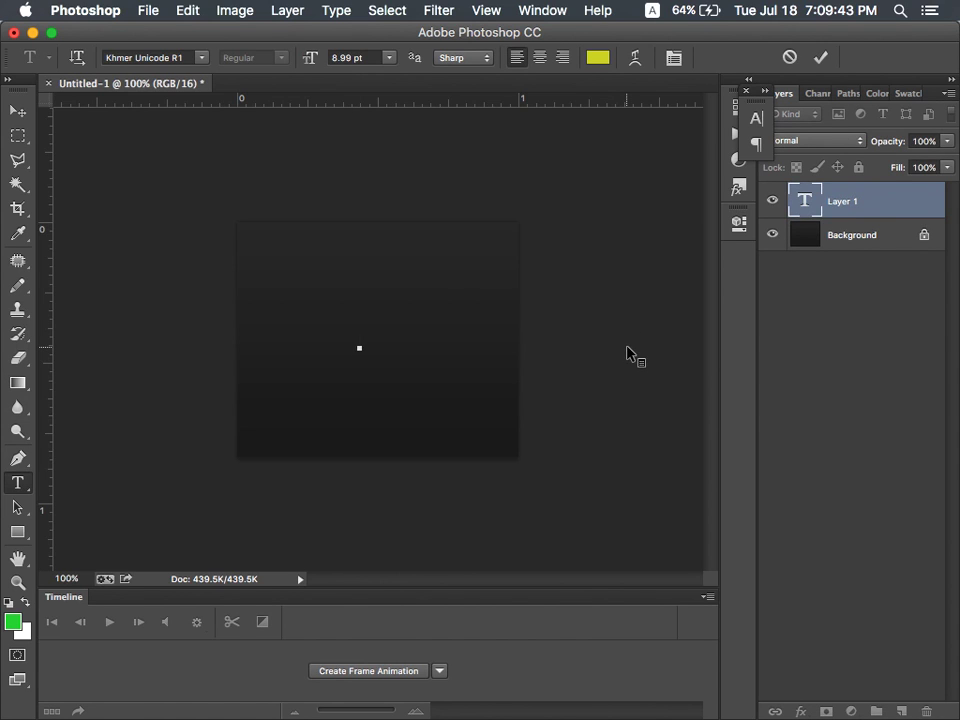
type("មានលក់ ")
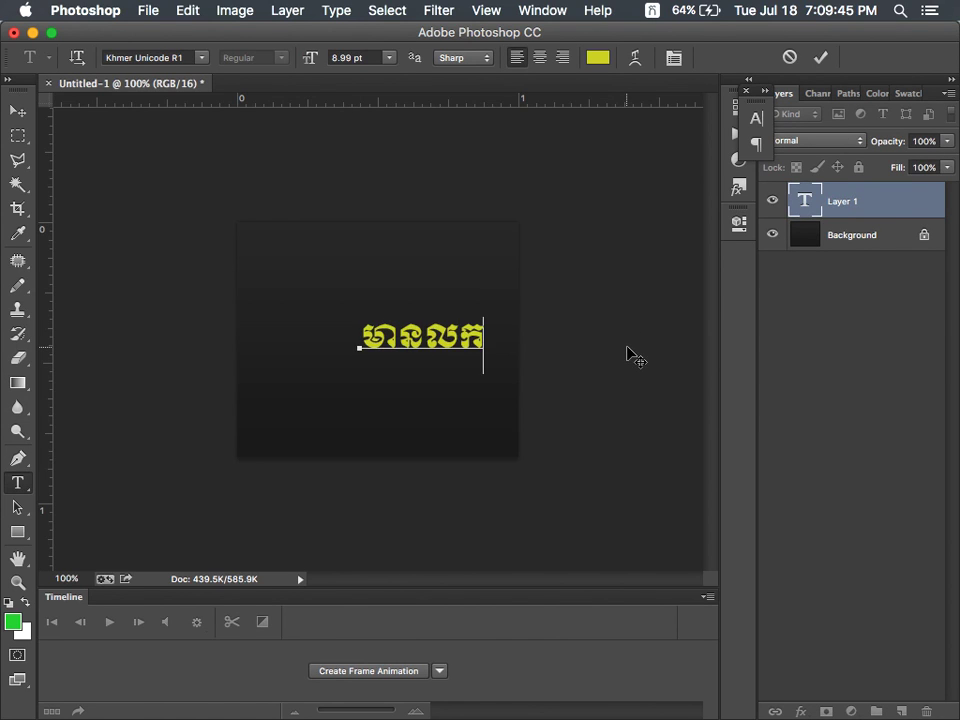
type("កាំ")
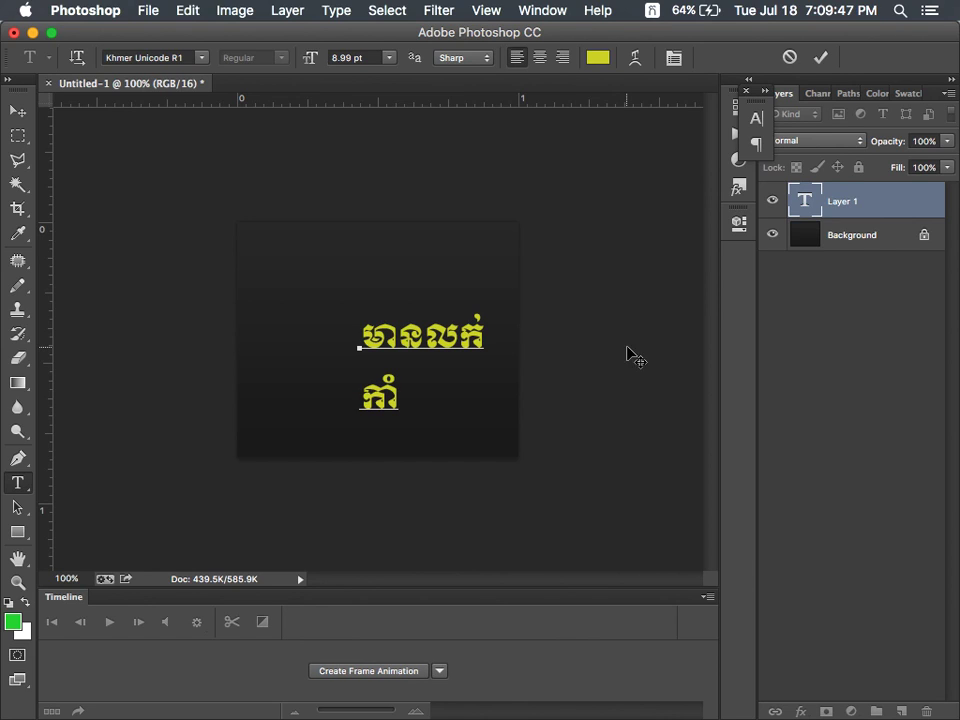
type("ជ្រួច")
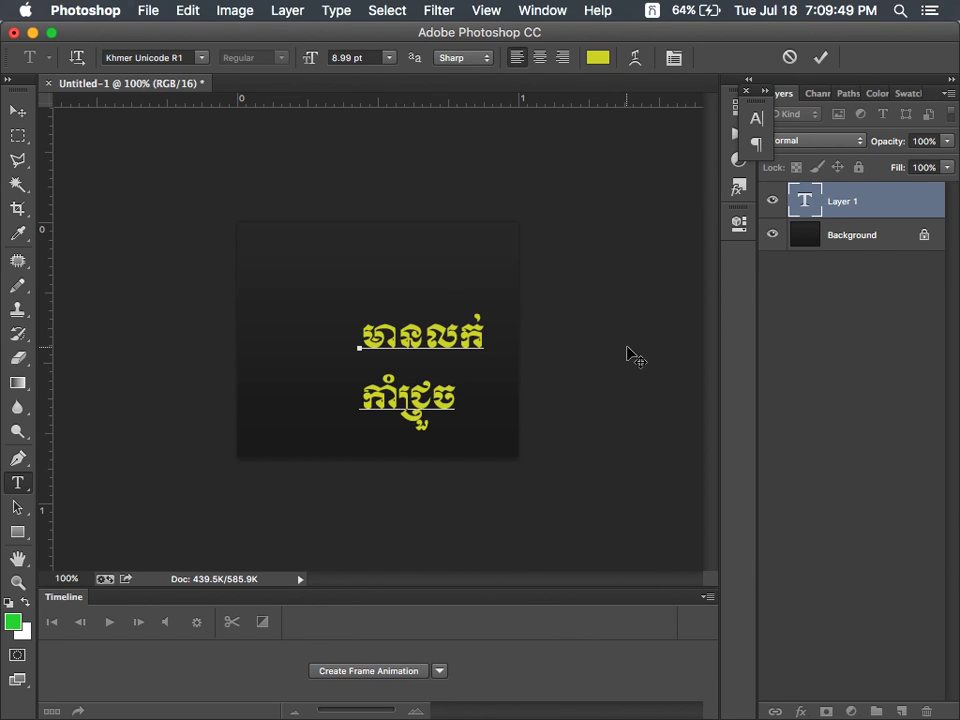
key("Return")
type("៥៥៥៛")
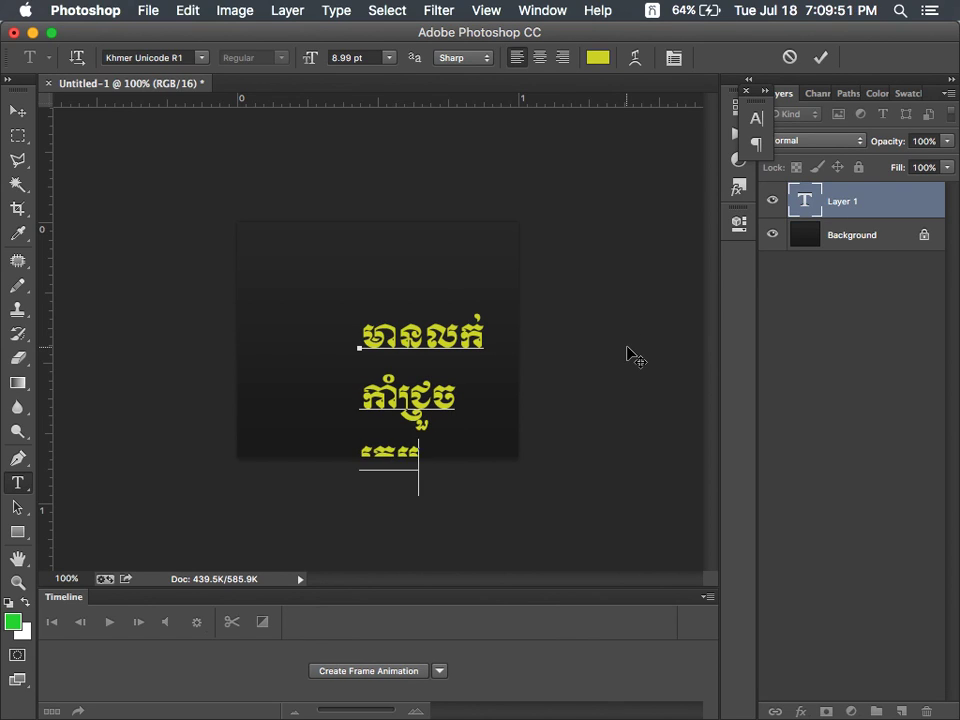
type("០០៛")
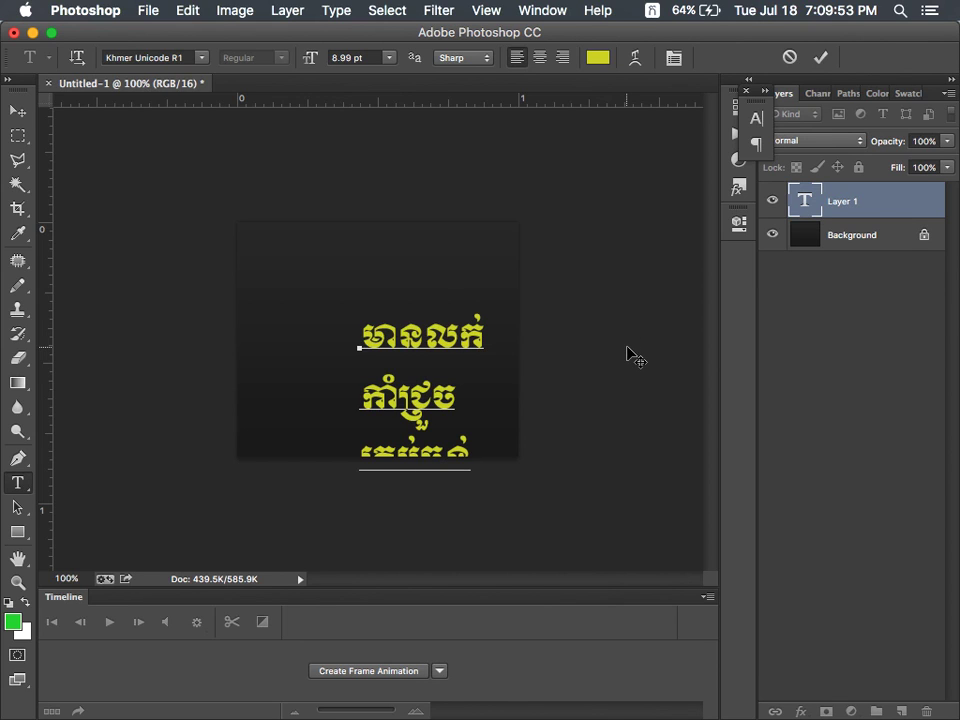
left_click(820, 57)
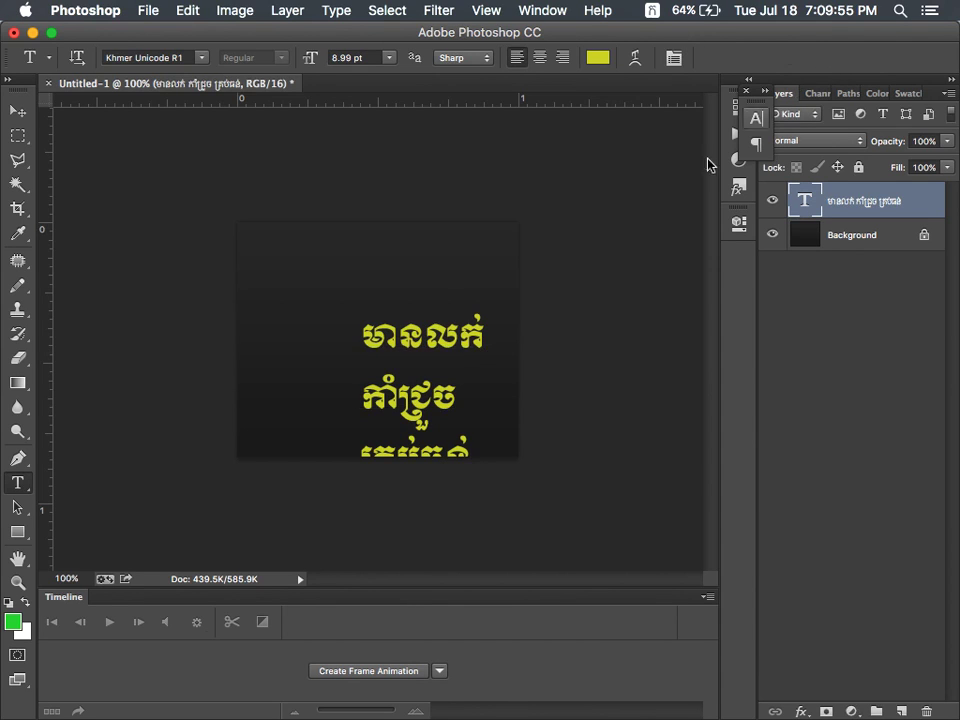
Move the Khmer text up until all three lines fit on the banner, and centre-align them
key("ctrl+t")
left_click_drag(406, 372, 407, 313)
key("Return")
key("t")
left_click(408, 362)
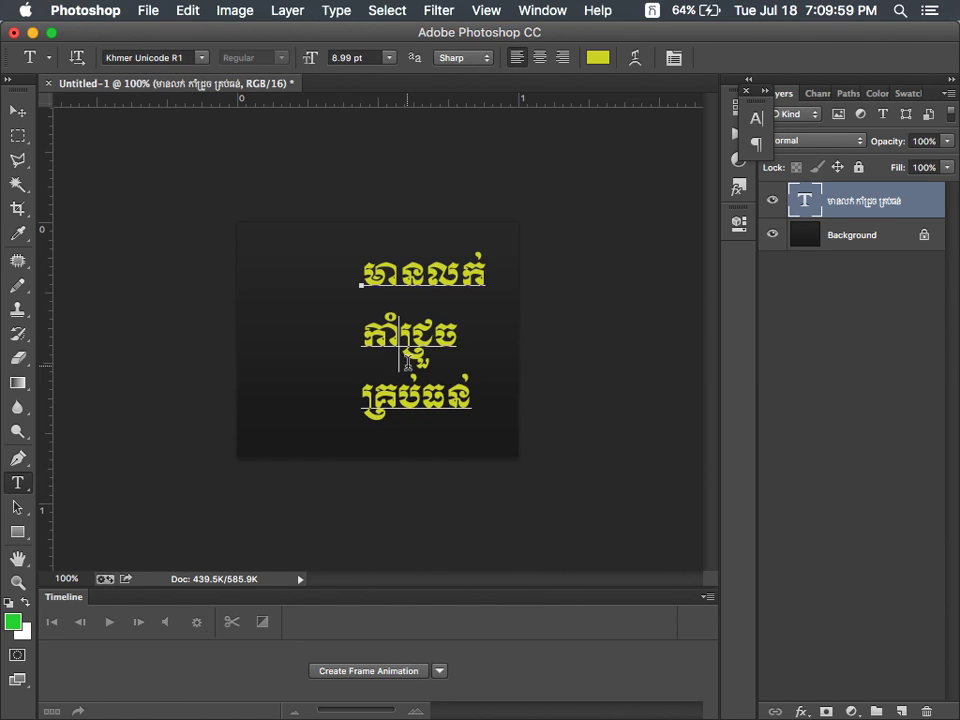
key("ctrl+a")
left_click(539, 57)
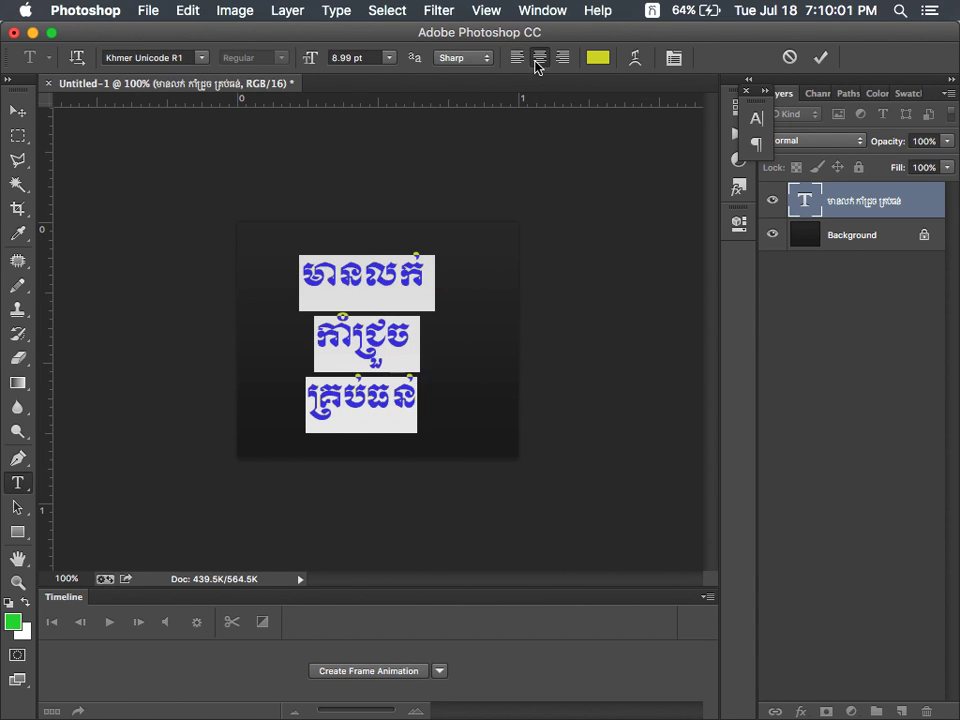
left_click(820, 57)
Scale the Khmer text proportionally to about 70% and place it in the right half of the banner, vertically centred
key("ctrl+t")
left_click_drag(367, 301, 441, 313)
left_click_drag(521, 421, 482, 370)
left_click_drag(463, 290, 467, 322)
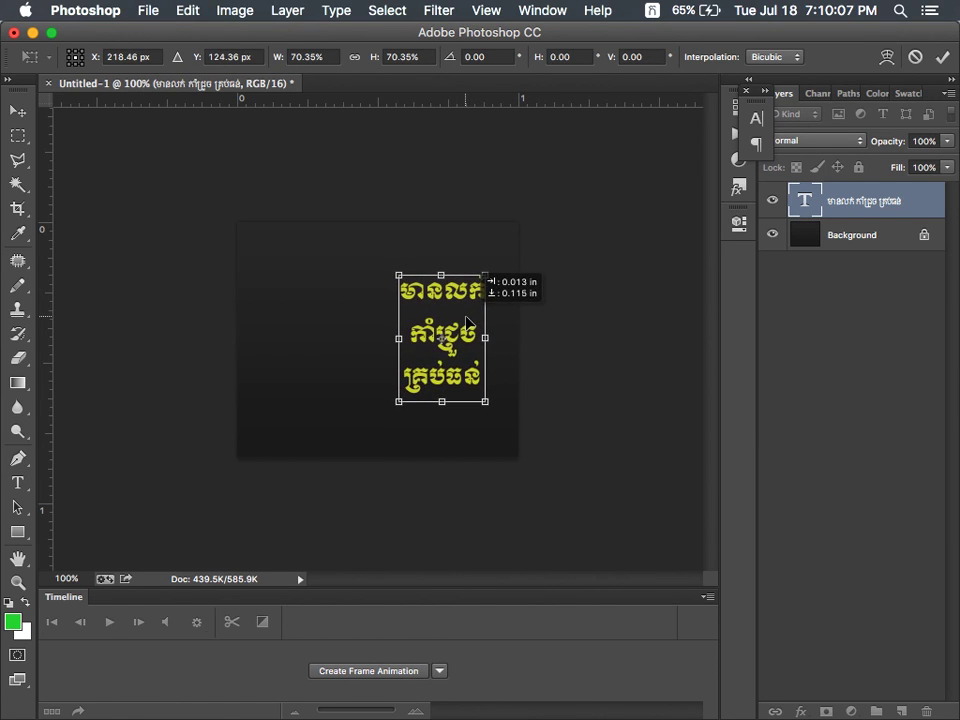
key("Return")
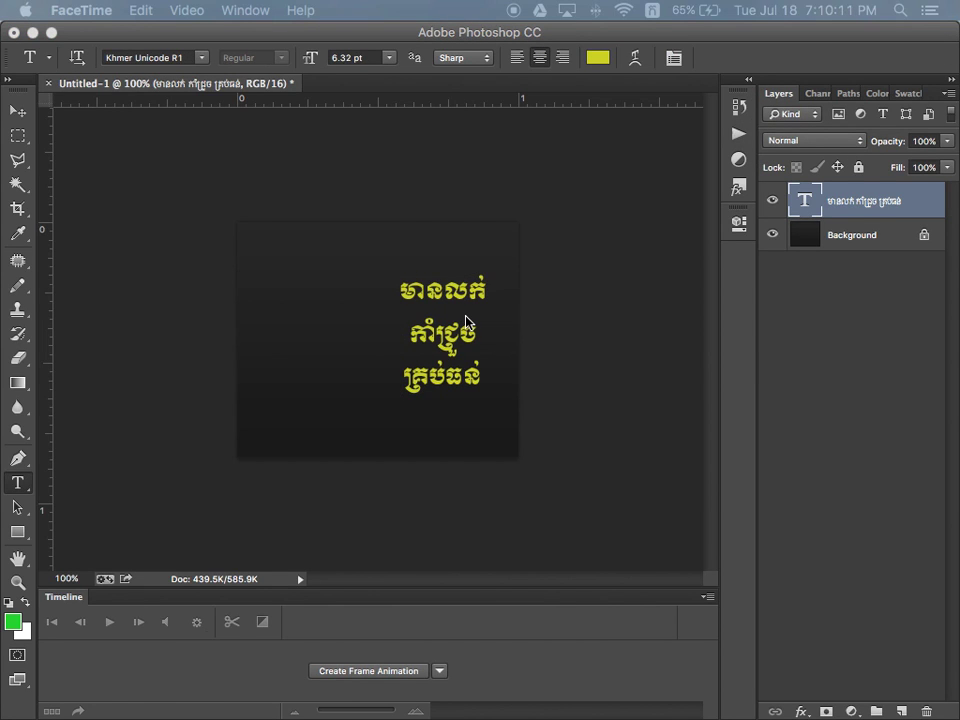
left_click(465, 320)
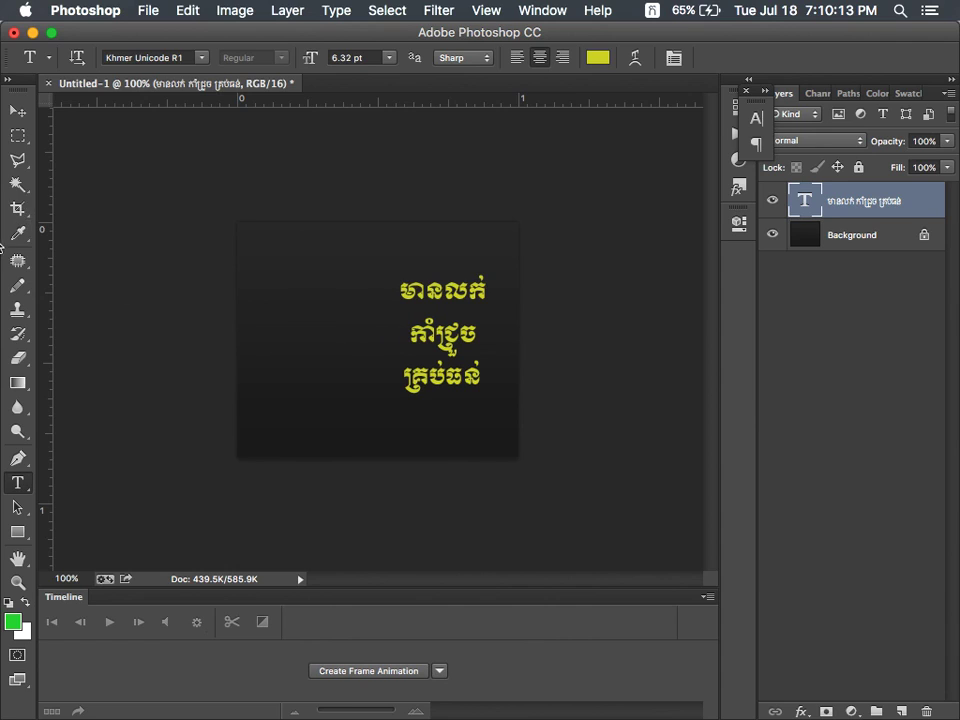
Switch to the browser to view the example banner advert on khmer79.com, dismiss the notification request, and return to Photoshop
left_click(19, 159)
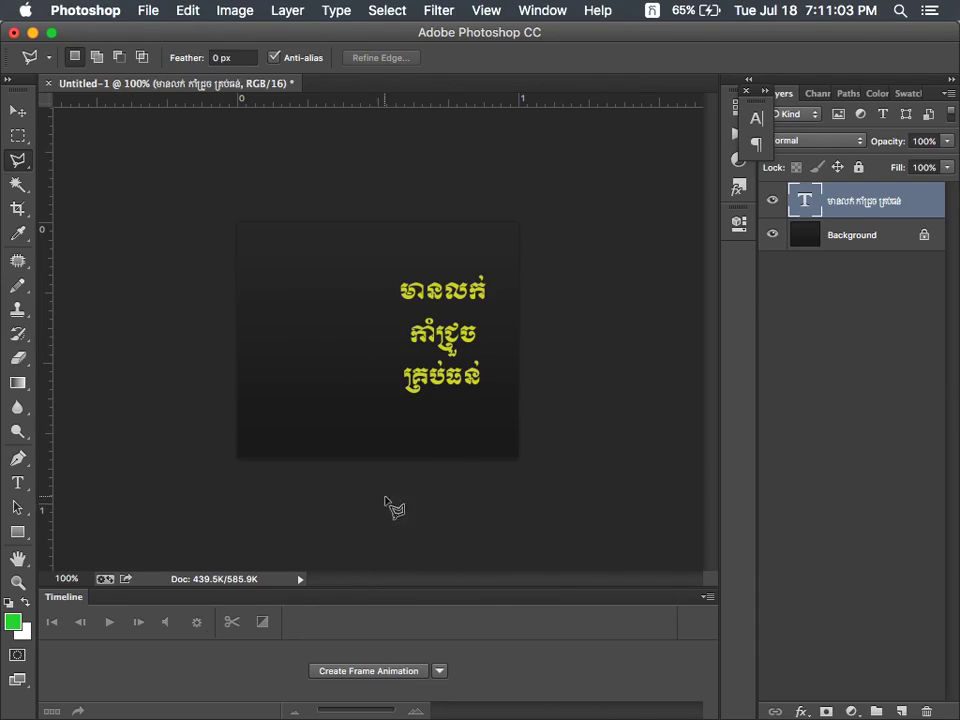
key("ctrl+Up")
left_click(568, 219)
left_click(533, 186)
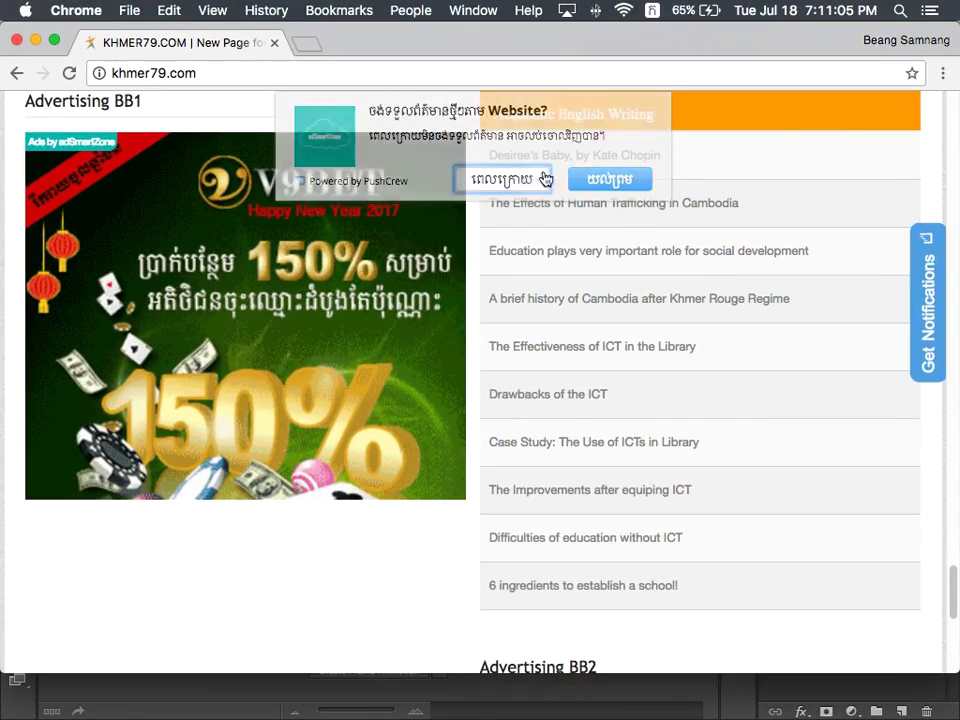
key("ctrl+Up")
left_click(184, 476)
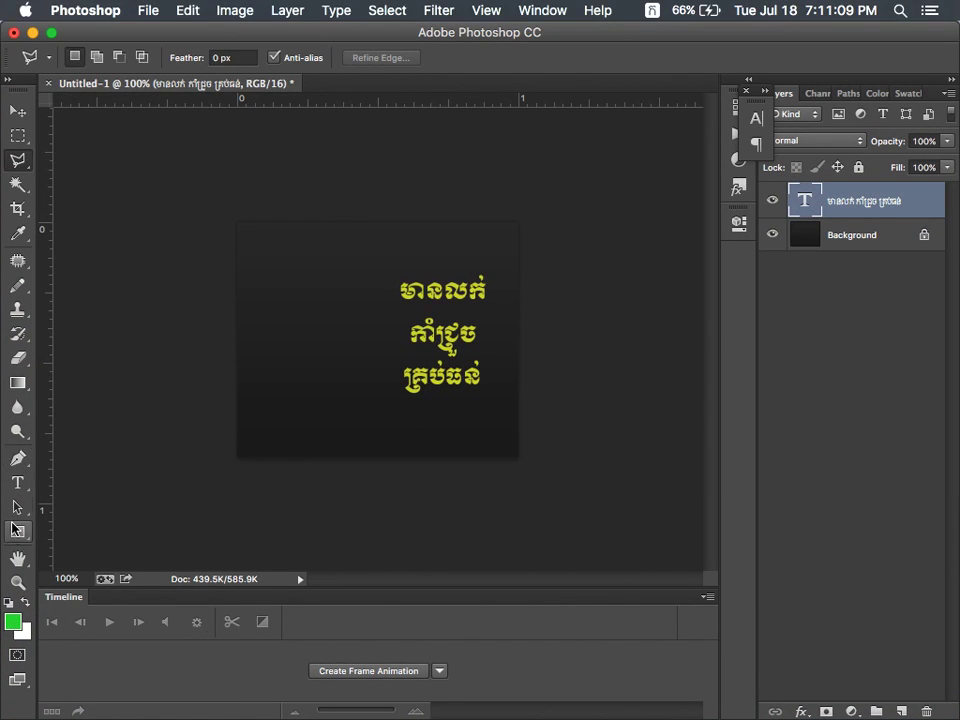
Replace the Custom Shape tool's current shapes with the All shape set
left_click(20, 531)
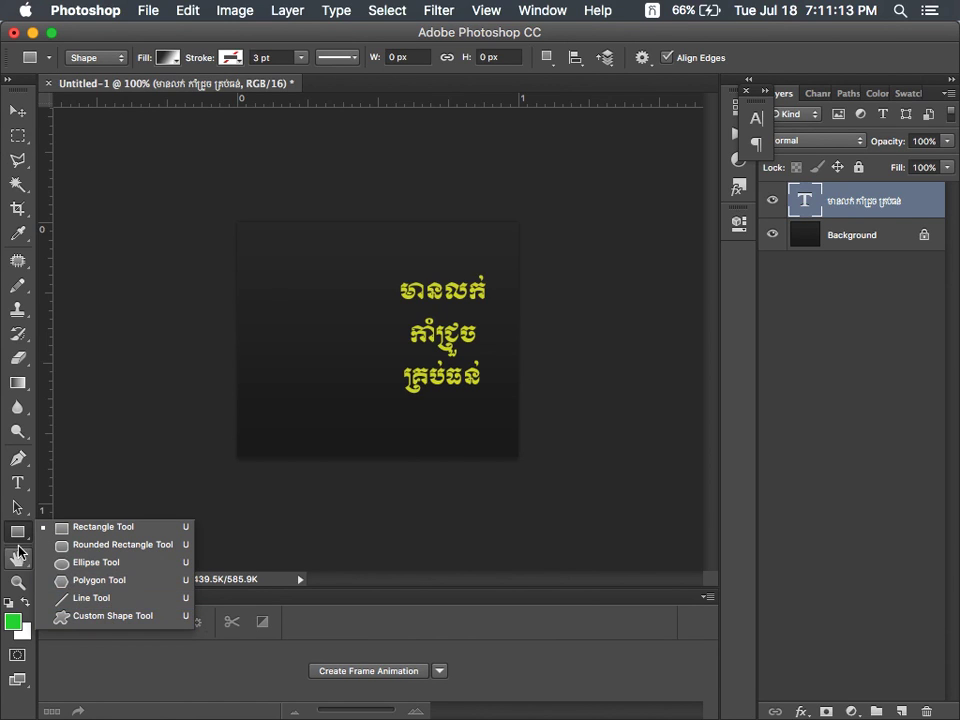
left_click(98, 620)
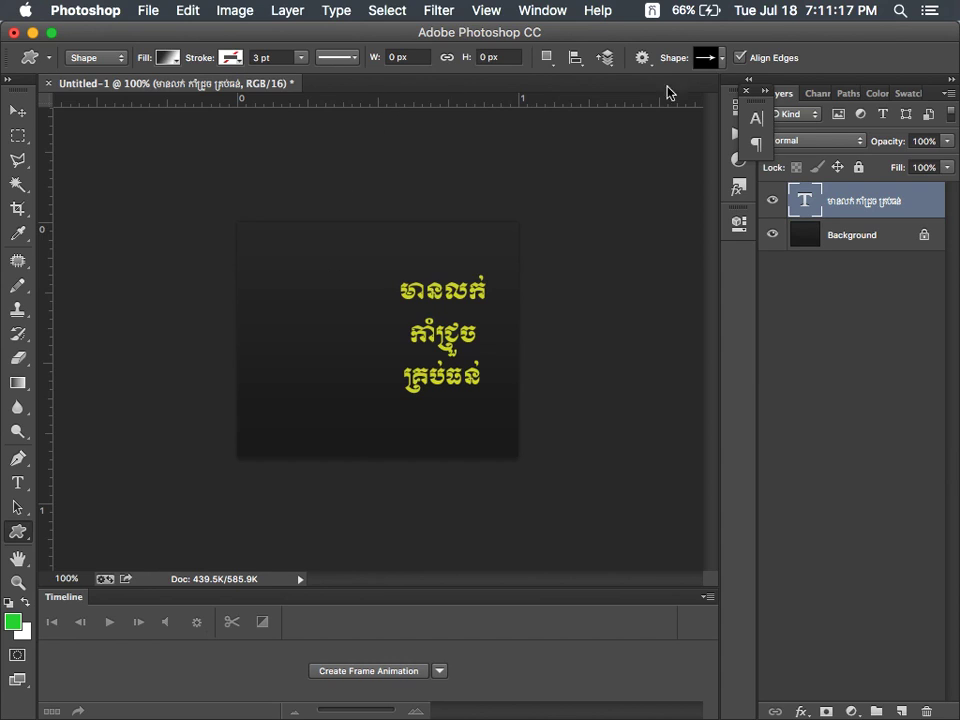
left_click(723, 60)
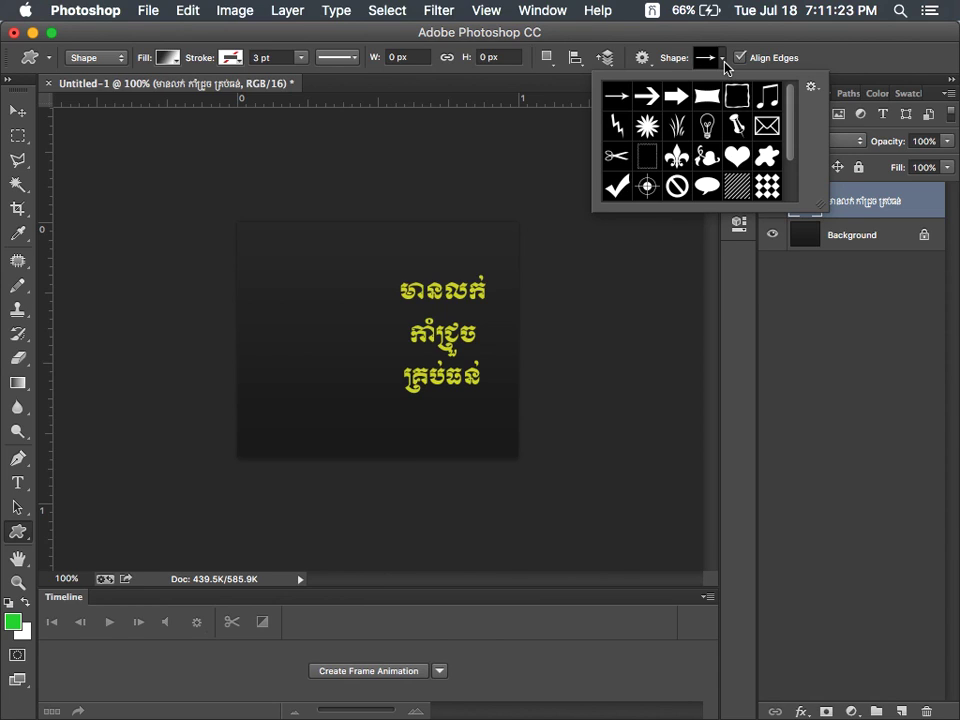
scroll(716, 133, "down", 2)
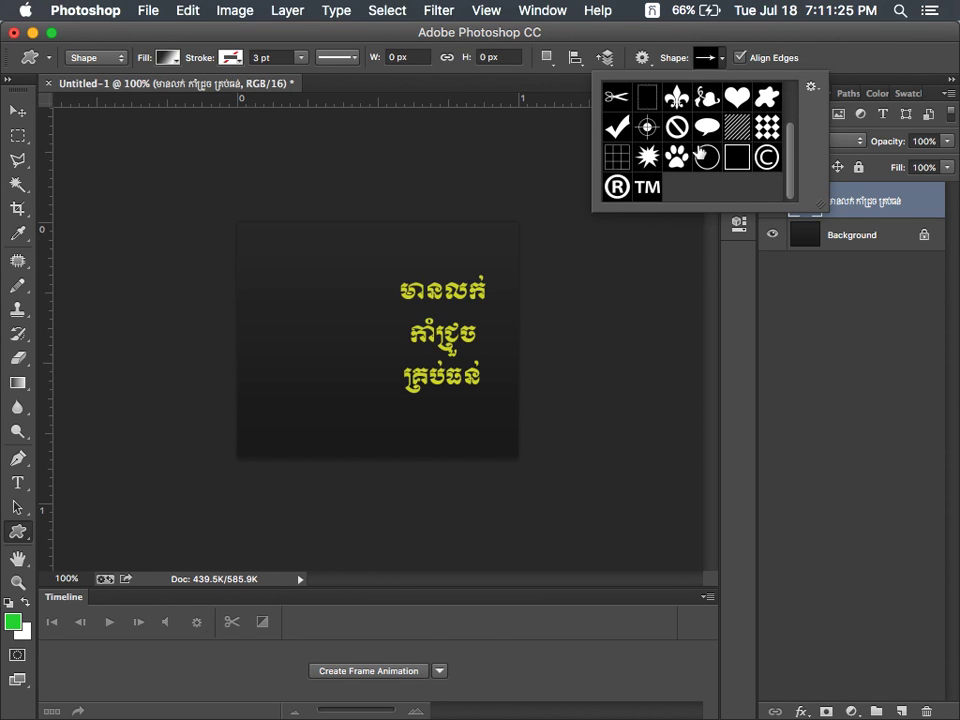
left_click(813, 90)
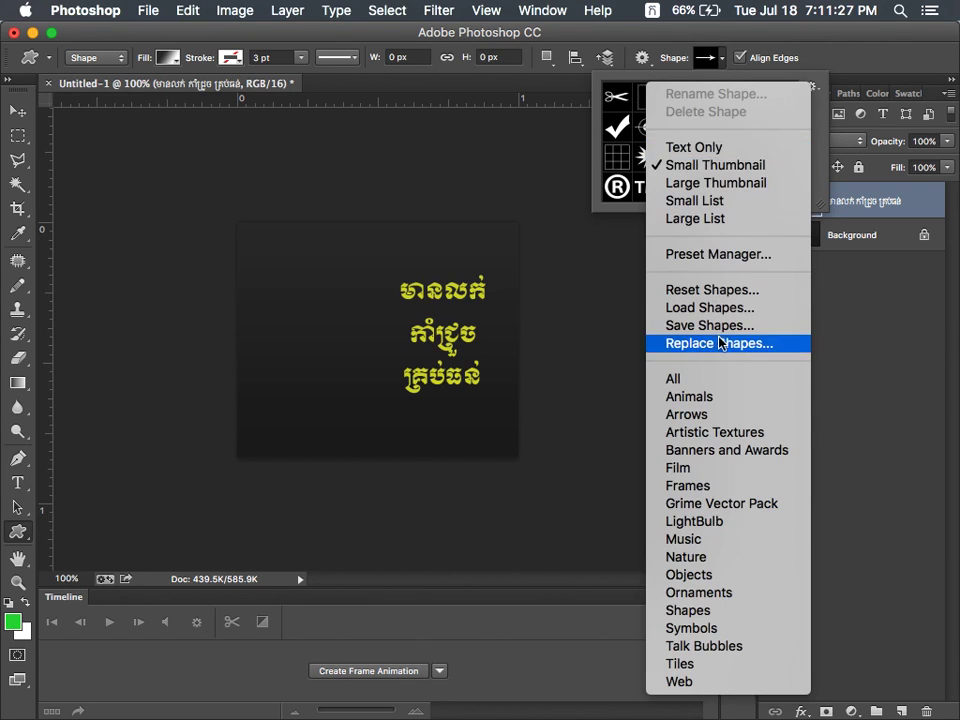
left_click(706, 380)
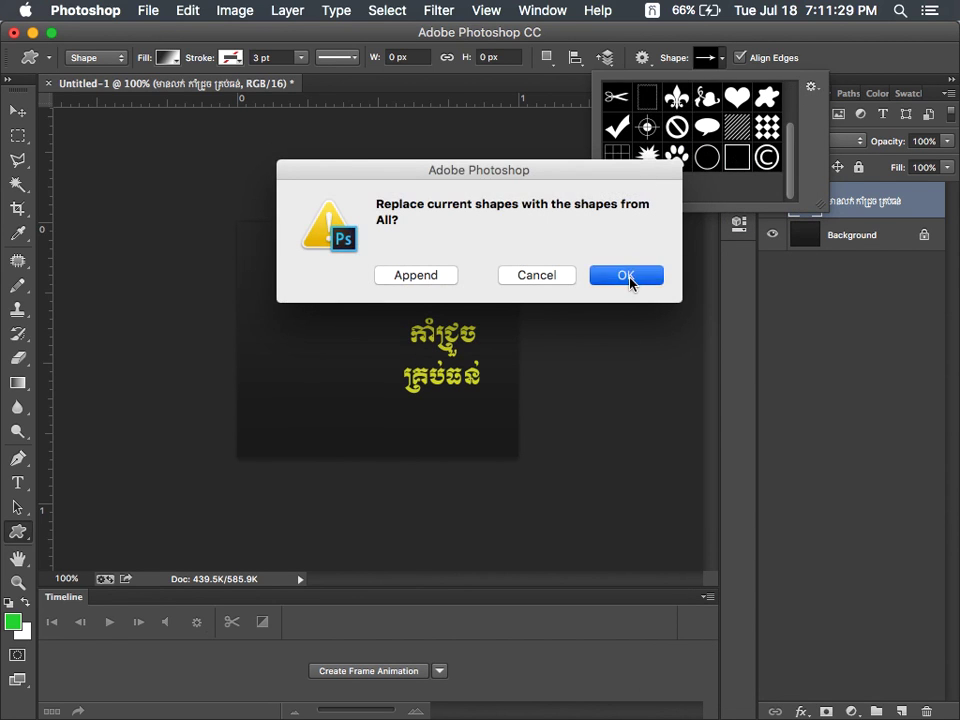
left_click(626, 275)
Look through the loaded custom shapes and choose the lightning bolt
scroll(722, 135, "down", 20)
scroll(727, 135, "down", 15)
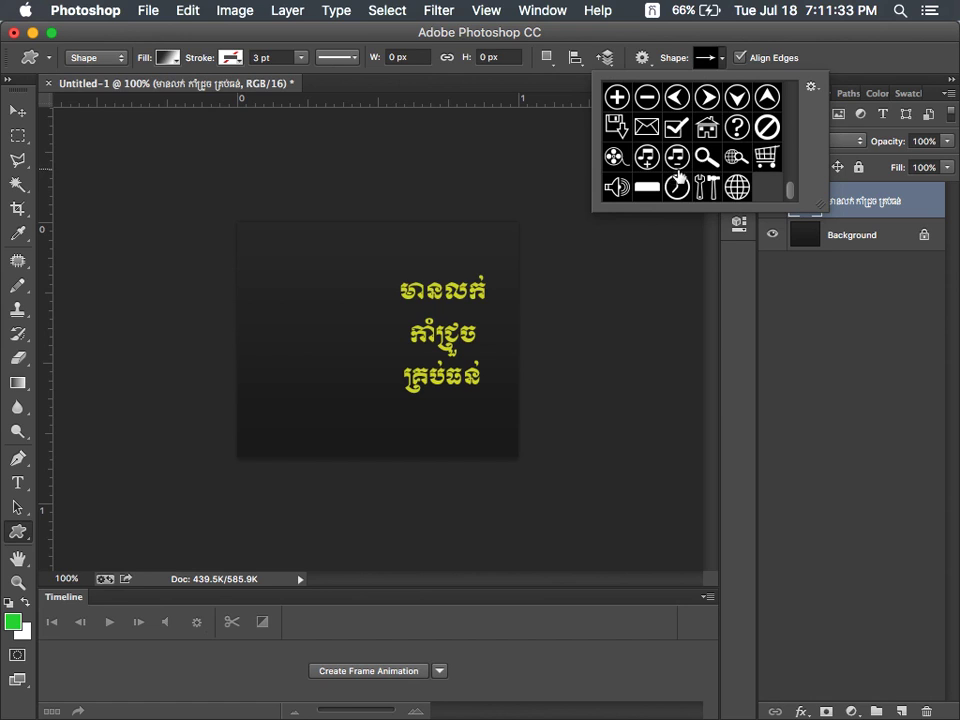
scroll(728, 163, "up", 20)
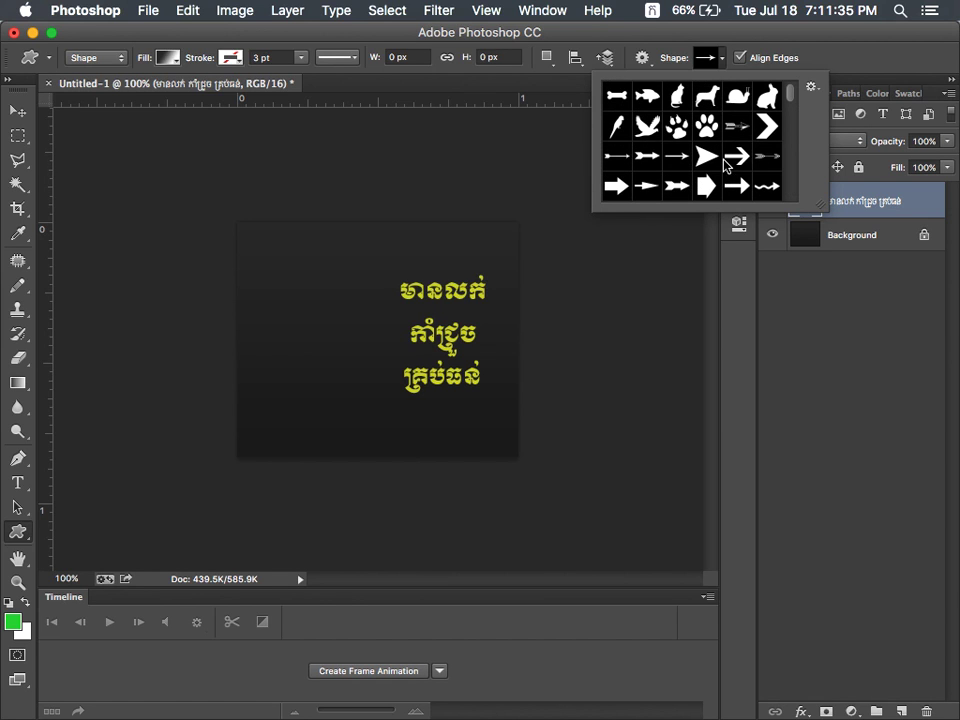
scroll(660, 160, "down", 10)
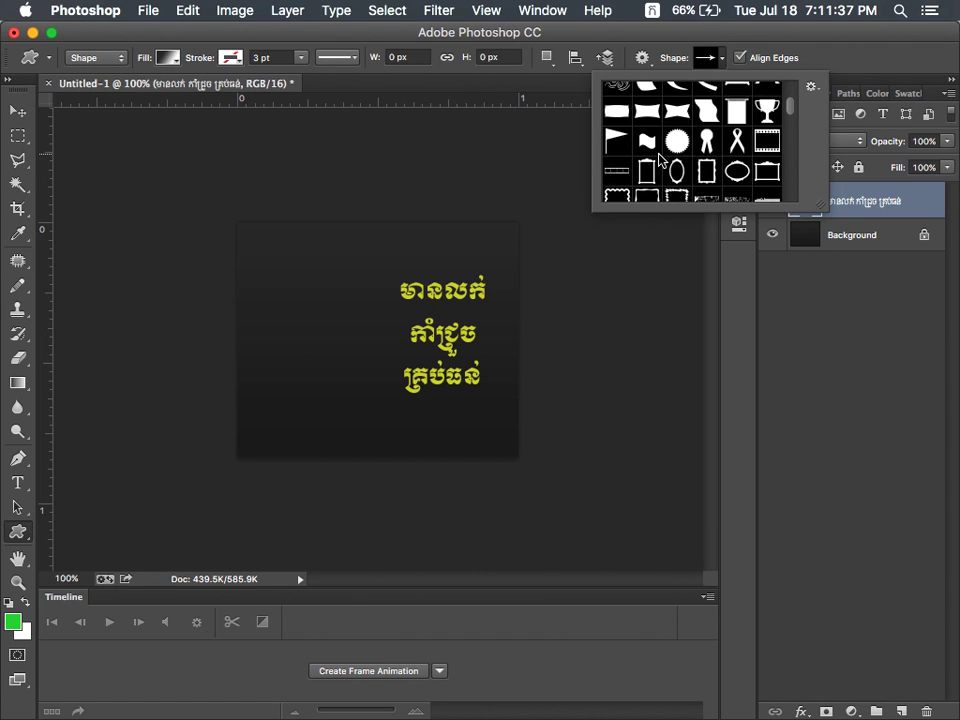
scroll(660, 160, "down", 5)
left_click(647, 105)
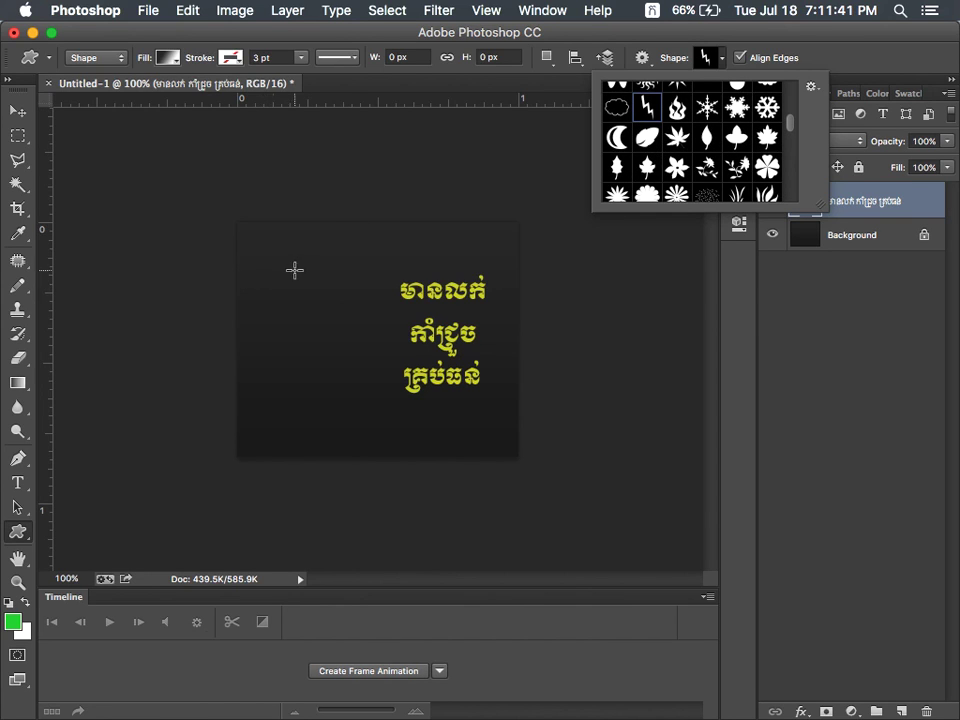
left_click(362, 25)
Give the shape the Foreground to Background gradient fill and set its start stop to the text's yellow, #d1d727
left_click(163, 57)
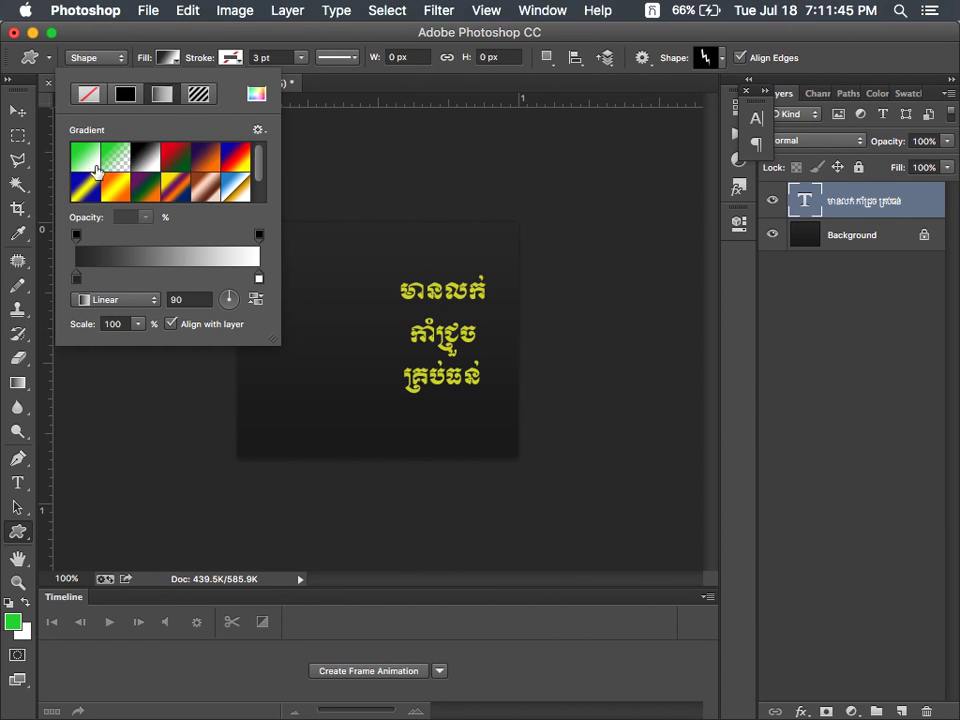
left_click(93, 160)
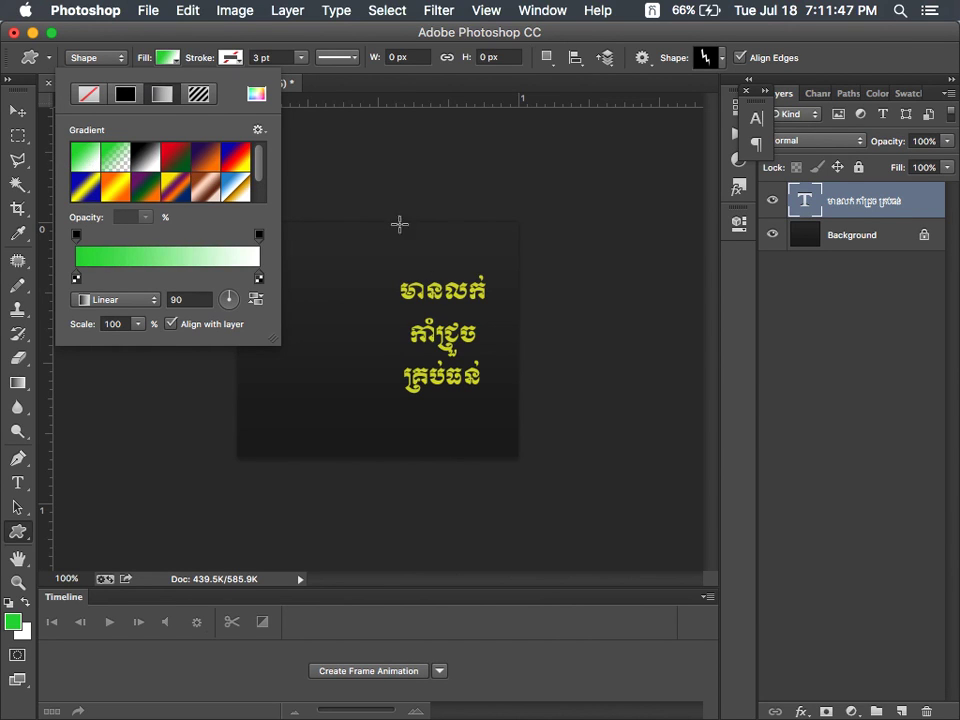
double_click(77, 280)
left_click_drag(520, 216, 701, 204)
left_click(435, 285)
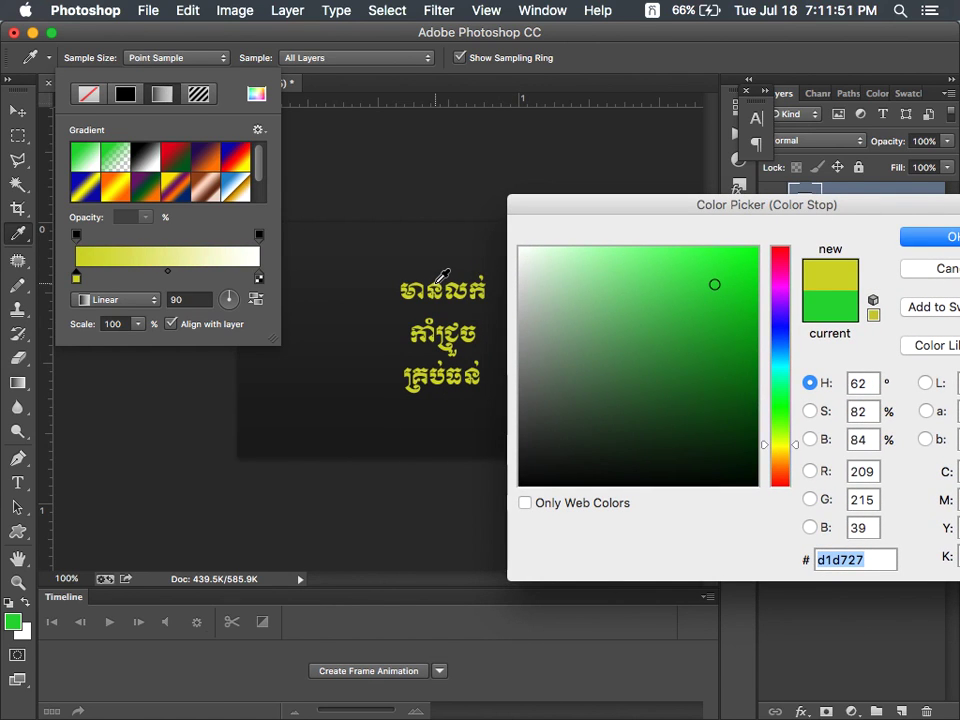
left_click(940, 238)
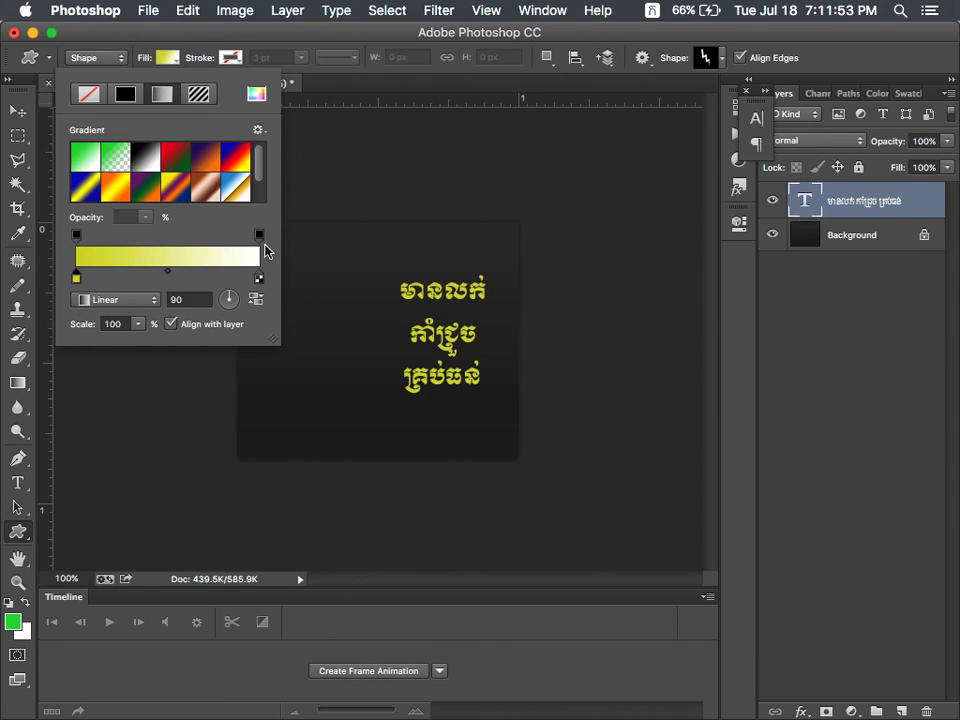
Set the end stop of the shape's gradient fill to the lighter yellow #eff548
double_click(259, 280)
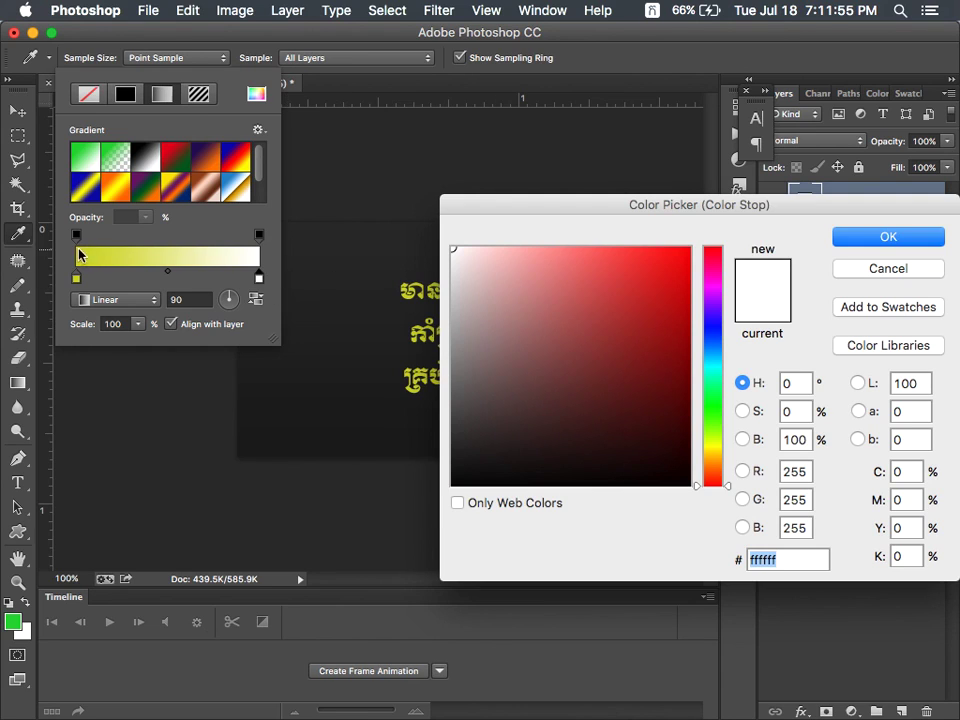
left_click(421, 284)
left_click_drag(613, 306, 620, 256)
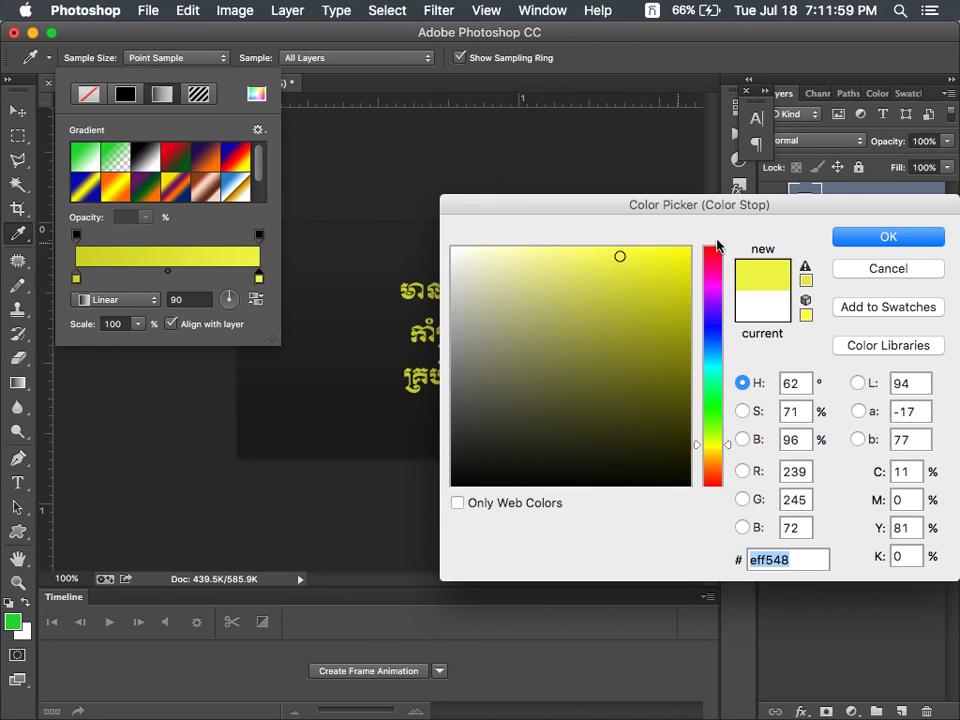
left_click(915, 240)
left_click(338, 209)
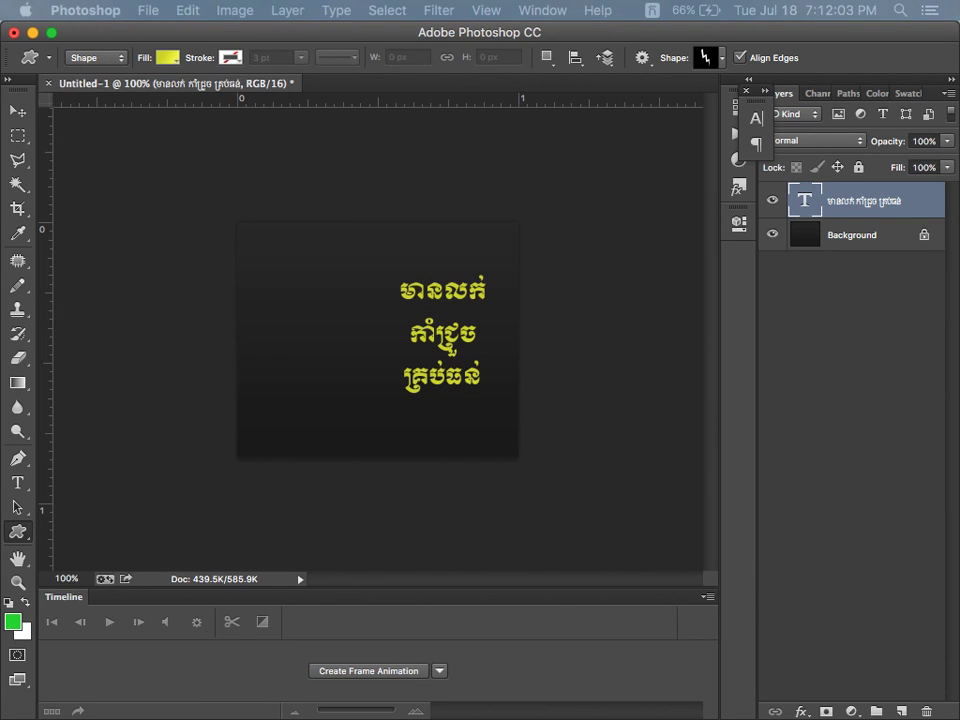
Draw a lightning bolt about 75 by 160 px in the left half of the banner beside the text
left_click_drag(290, 276, 510, 407)
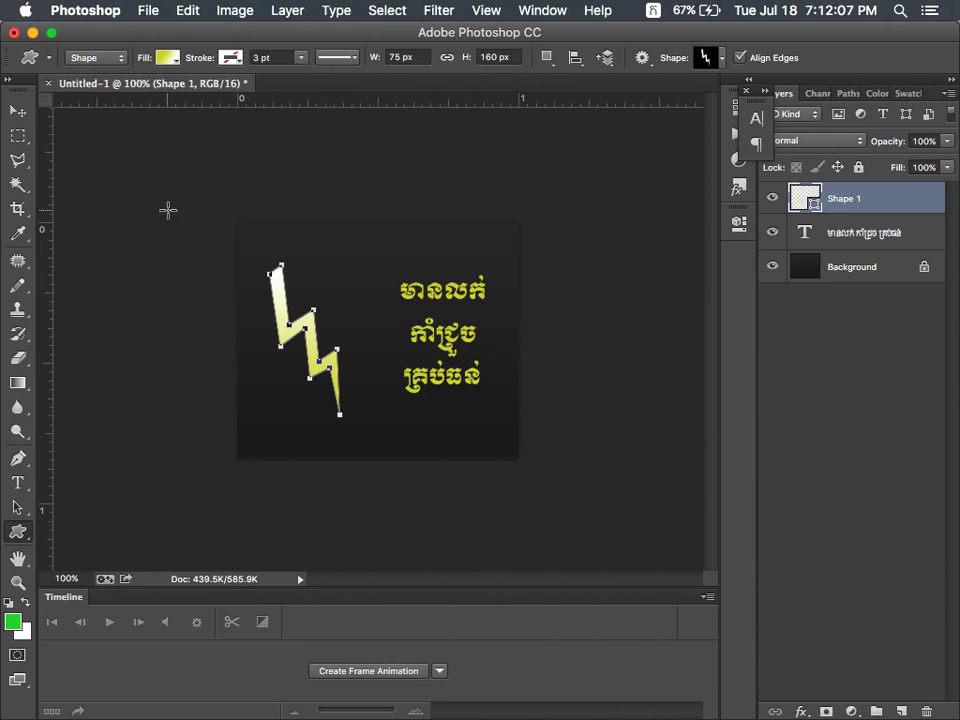
left_click(18, 108)
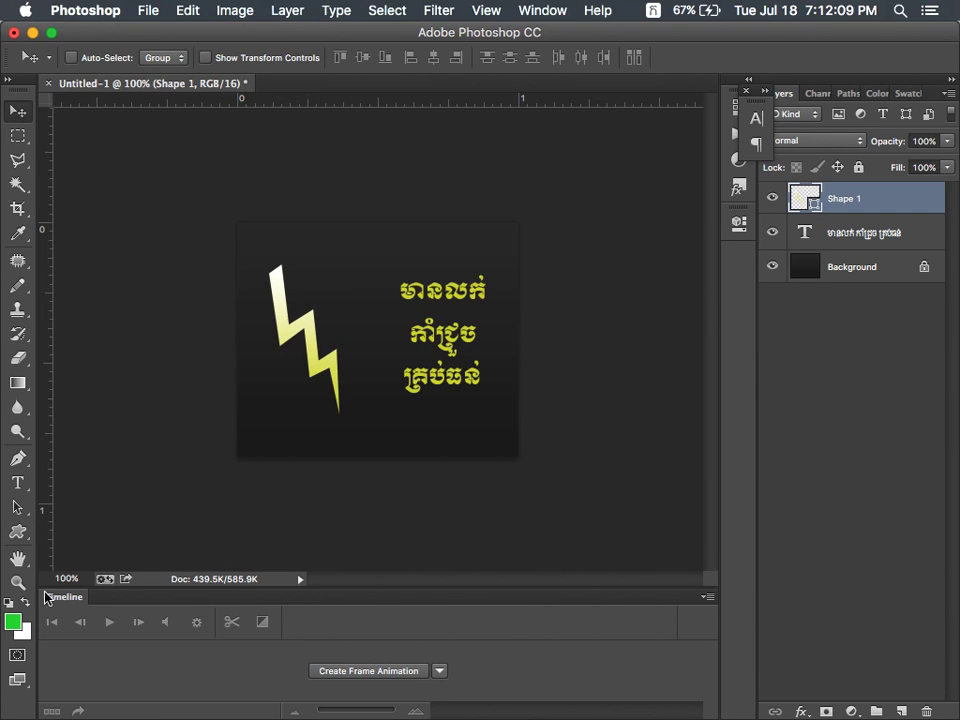
Scale the lightning bolt down to roughly 80% and shift it slightly toward the Khmer text
key("super+t")
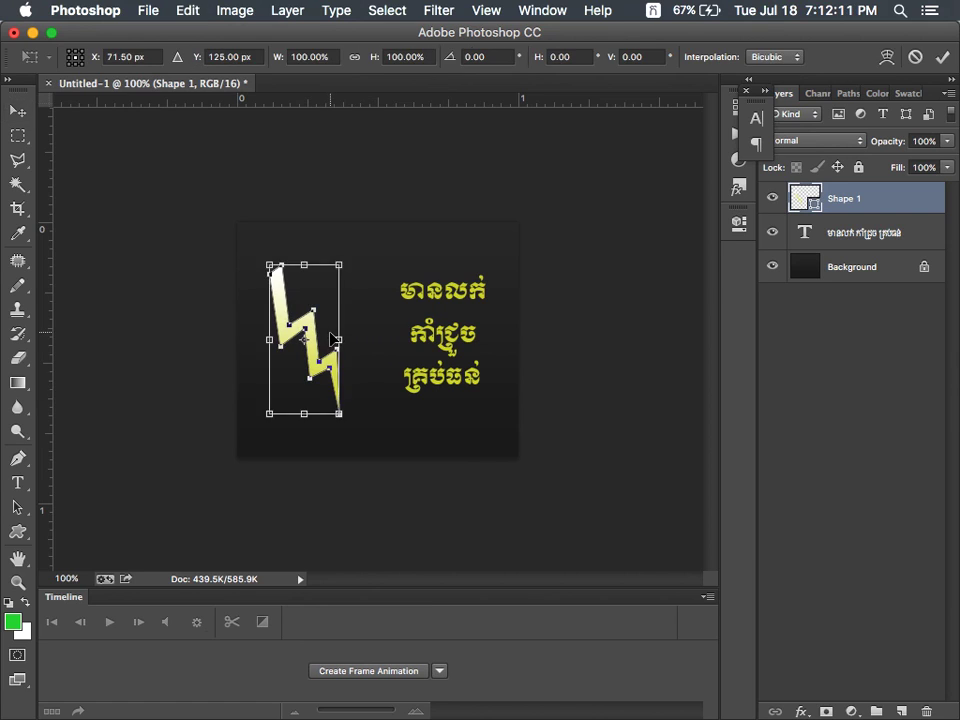
left_click_drag(333, 340, 360, 345)
left_click_drag(366, 418, 369, 385)
left_click_drag(340, 320, 328, 330)
key("Return")
Select the bolt and Khmer text layers together and move both about 30 px down in the banner
left_click(849, 234, "shift")
key("super+t")
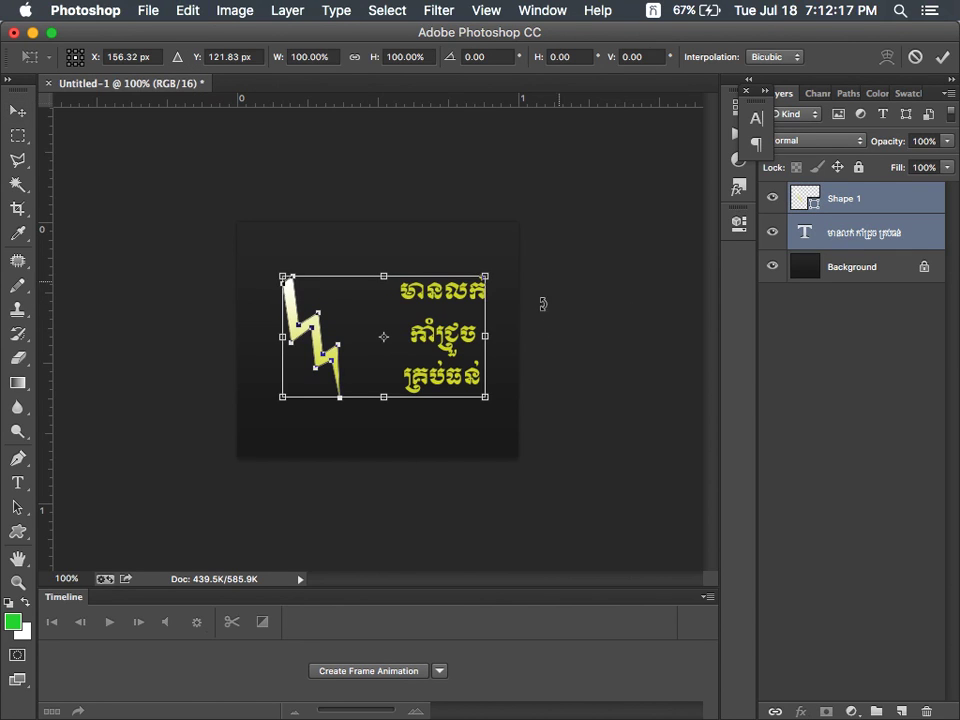
left_click_drag(449, 321, 449, 350)
key("Return")
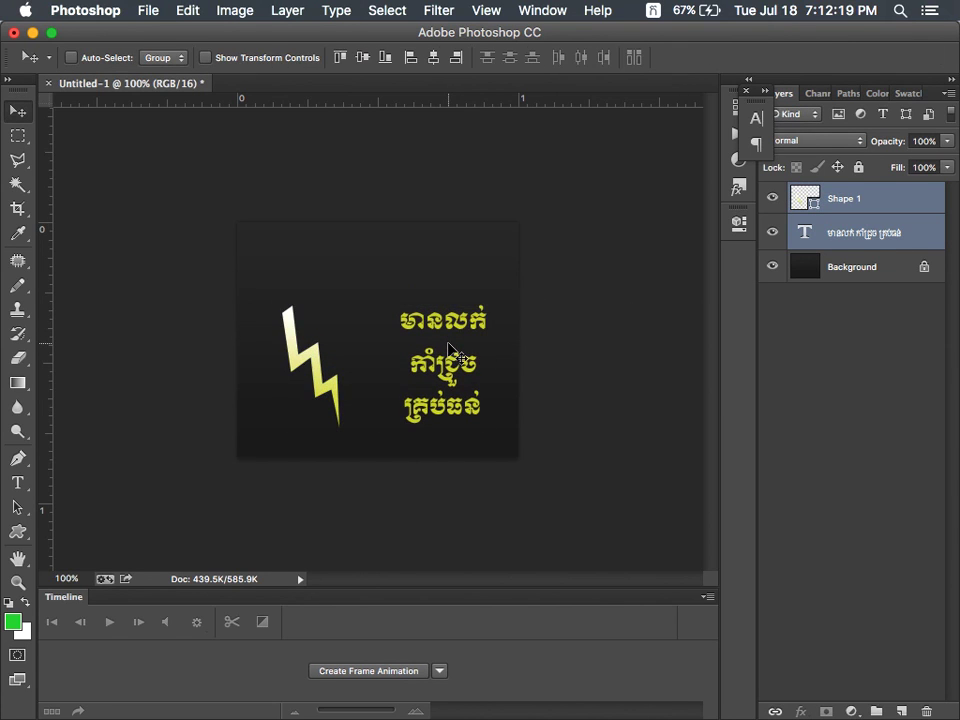
Outline a diagonal band across the banner's upper-left corner with the Polygonal Lasso, extending past the canvas edges
left_click(17, 158)
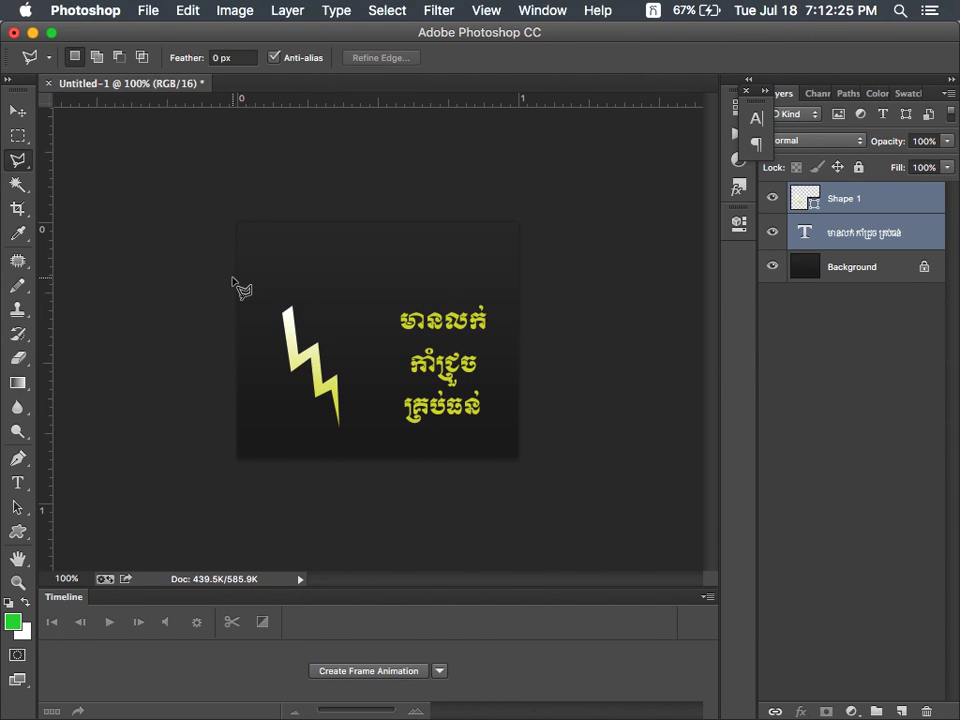
left_click(214, 330)
left_click(324, 182)
left_click(380, 204)
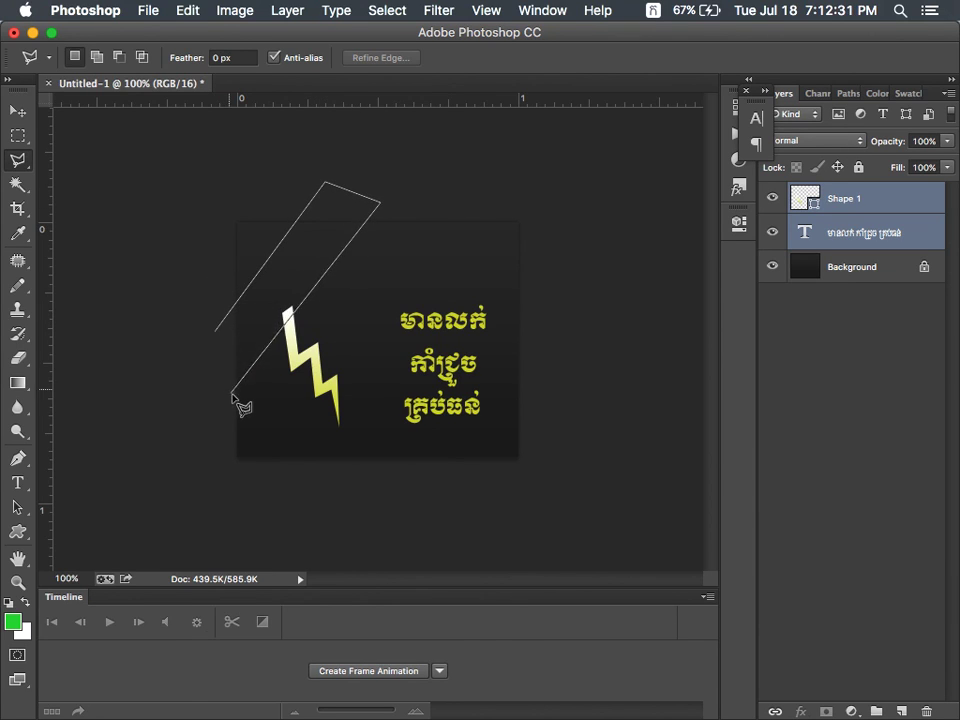
left_click(203, 452)
double_click(147, 400)
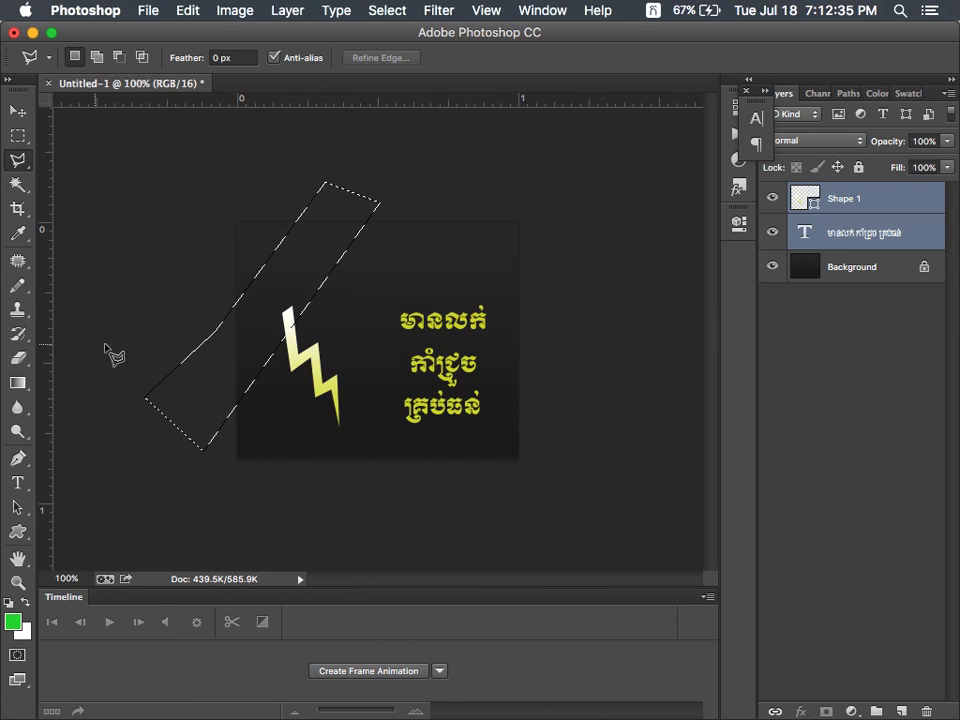
Set the foreground colour to the yellow sampled from the lower part of the lightning bolt, #dbe057
left_click(12, 621)
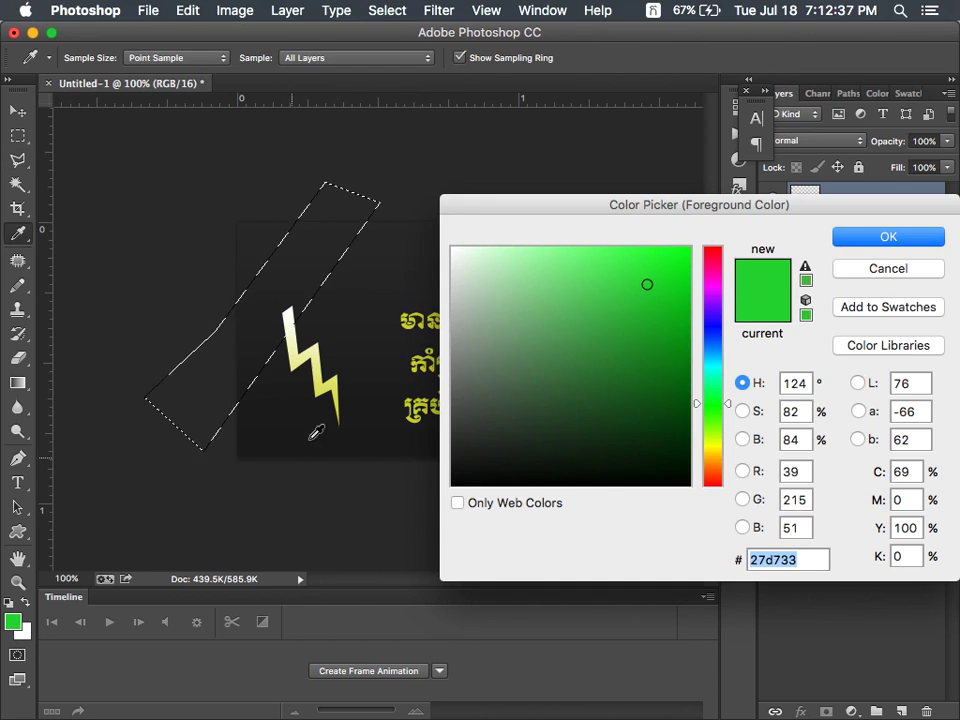
left_click(325, 385)
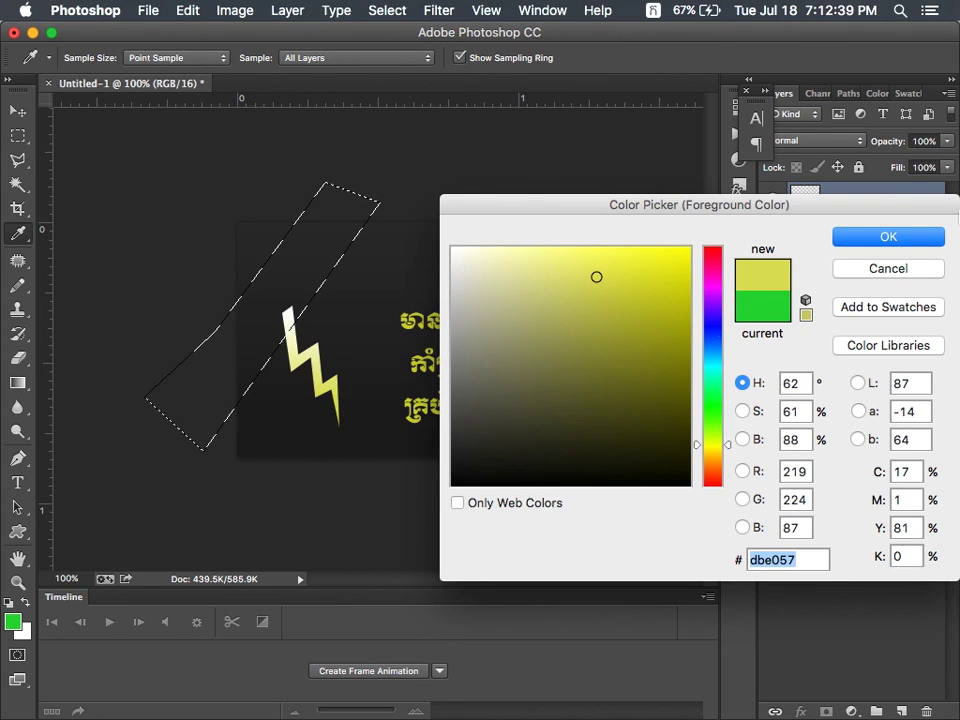
left_click(873, 236)
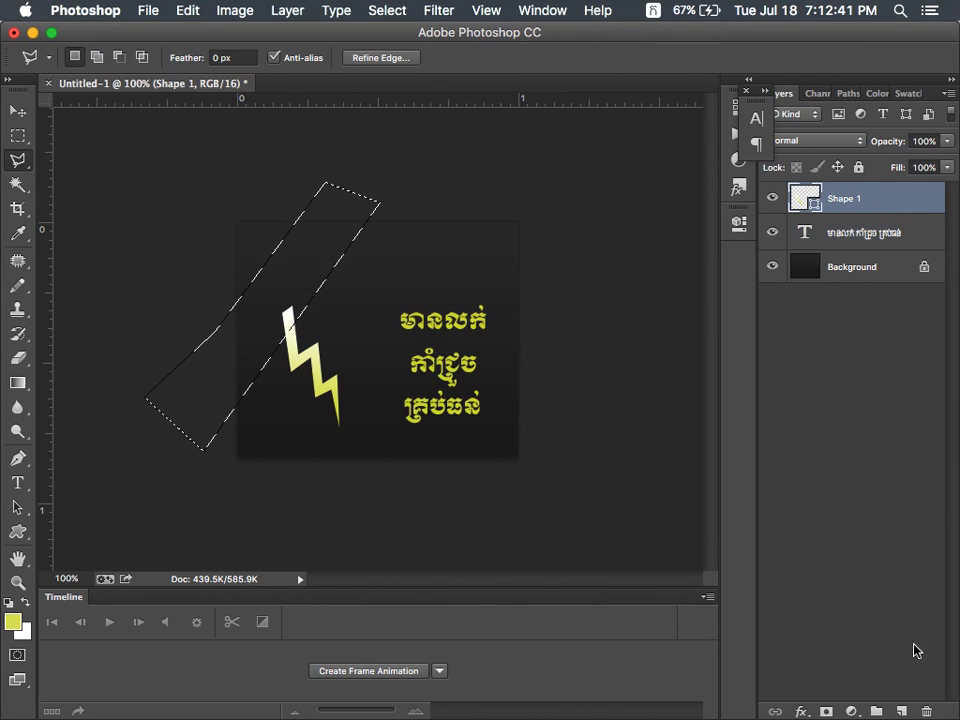
Fill the diagonal selection with the foreground yellow on a new layer, then deselect
left_click(901, 711)
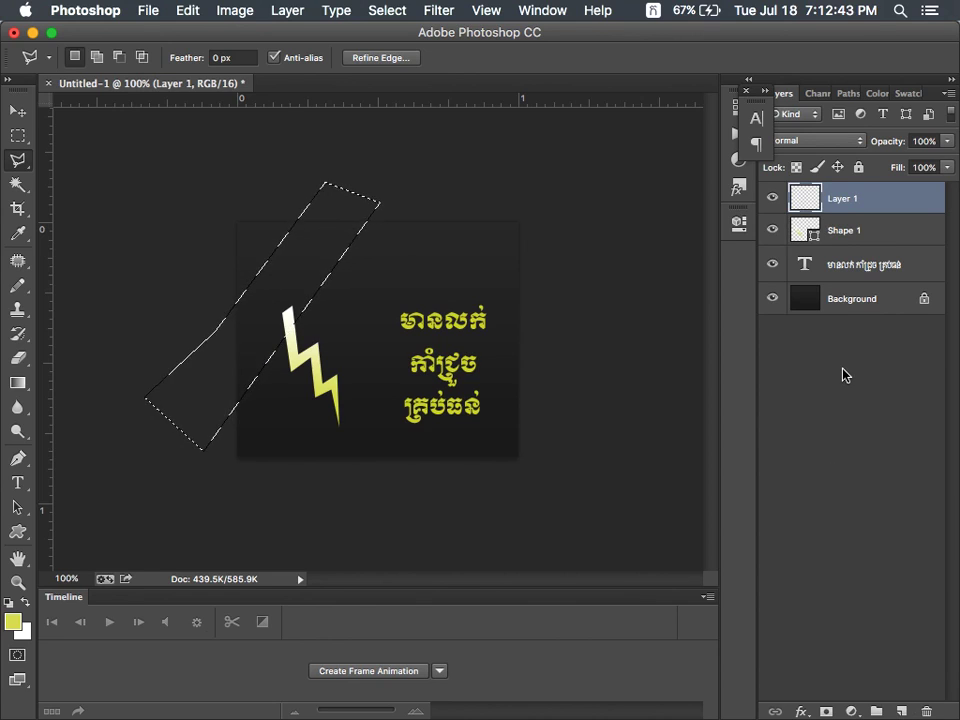
key("alt+BackSpace")
key("ctrl+t")
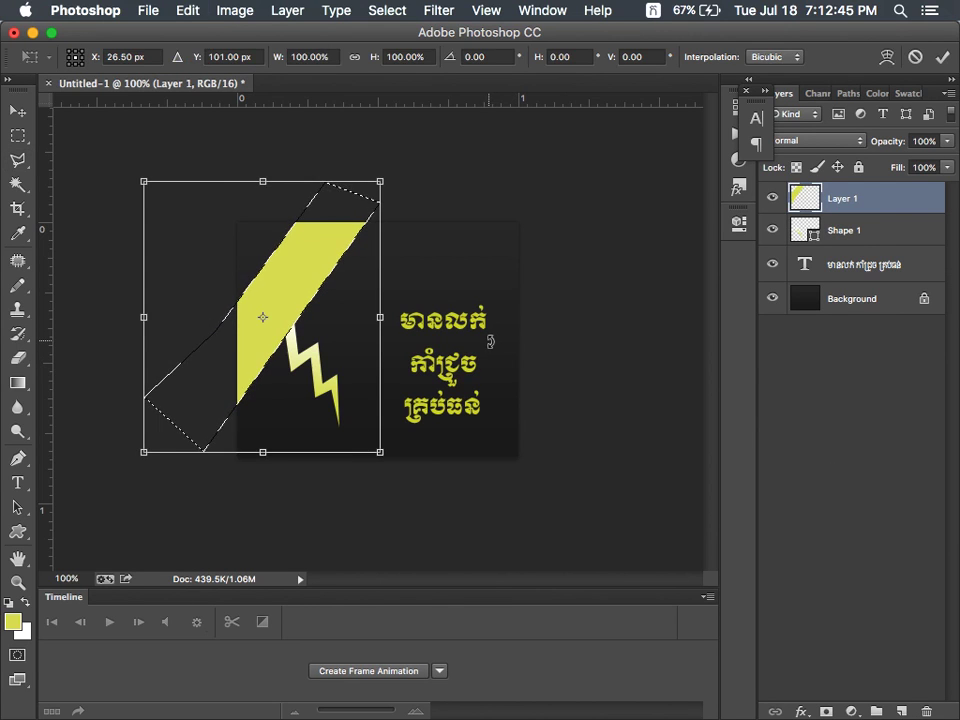
key("Return")
key("ctrl+d")
Scale the yellow band down to about 61% and fit it into the banner's upper-left corner
key("ctrl+t")
left_click_drag(293, 267, 278, 258)
left_click_drag(341, 375, 288, 305)
left_click_drag(273, 247, 298, 274)
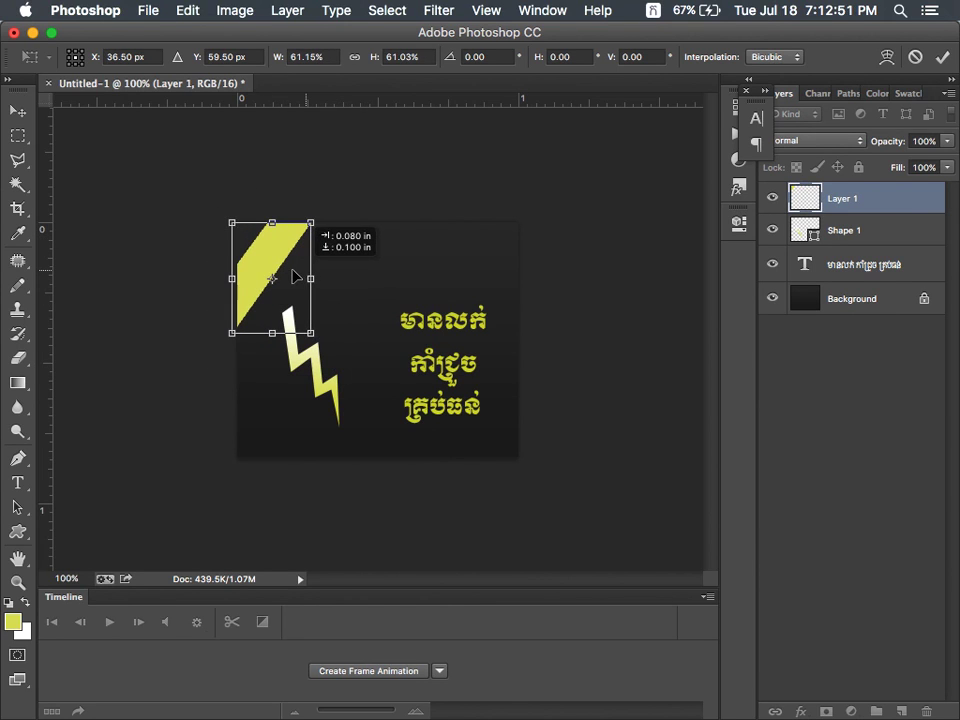
key("Return")
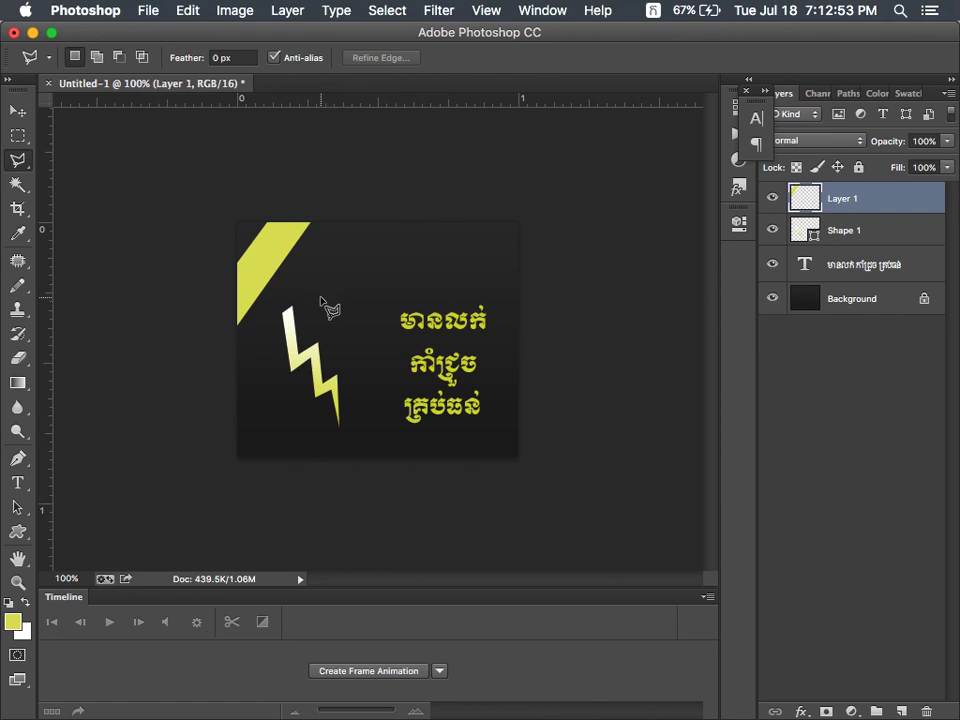
Rotate the yellow corner band about 8 degrees clockwise and enlarge it to about 116%
key("ctrl+t")
left_click_drag(410, 289, 453, 345)
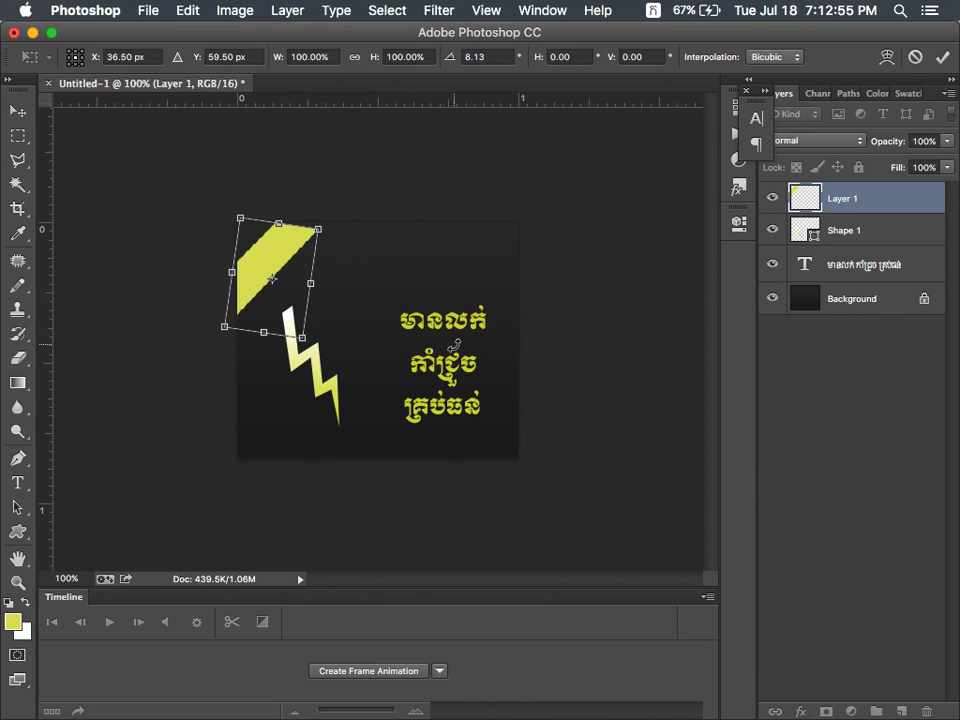
left_click_drag(318, 229, 347, 221)
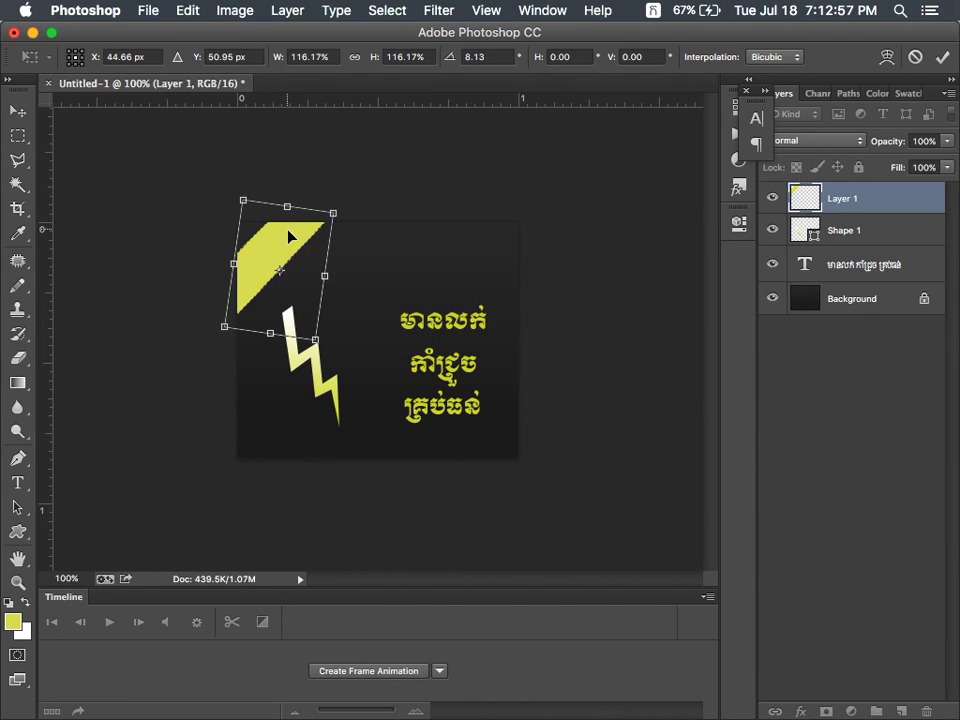
left_click_drag(294, 238, 295, 240)
key("Escape")
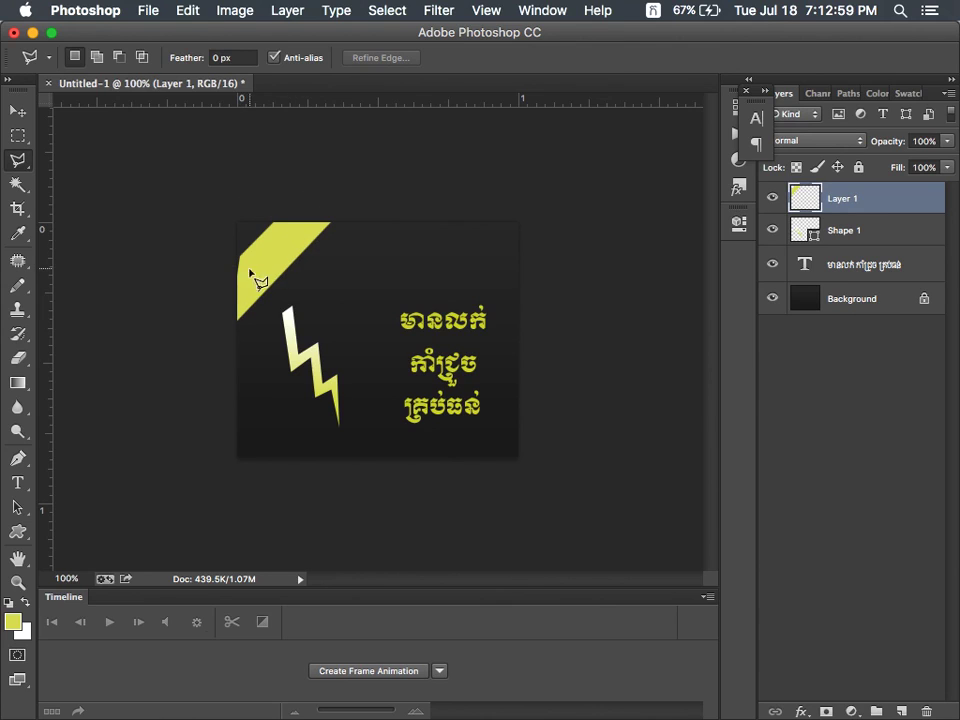
Reposition the yellow band so its cut ends sit flush with the banner's top and left edges
key("ctrl+t")
left_click_drag(287, 268, 303, 251)
key("Return")
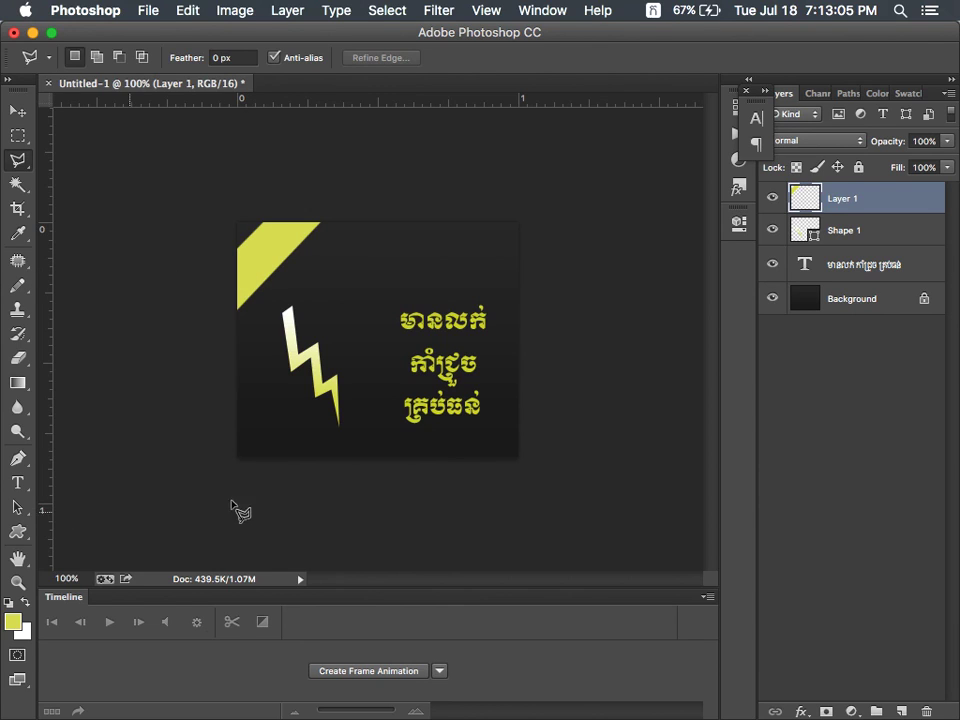
left_click(17, 482)
left_click(260, 260)
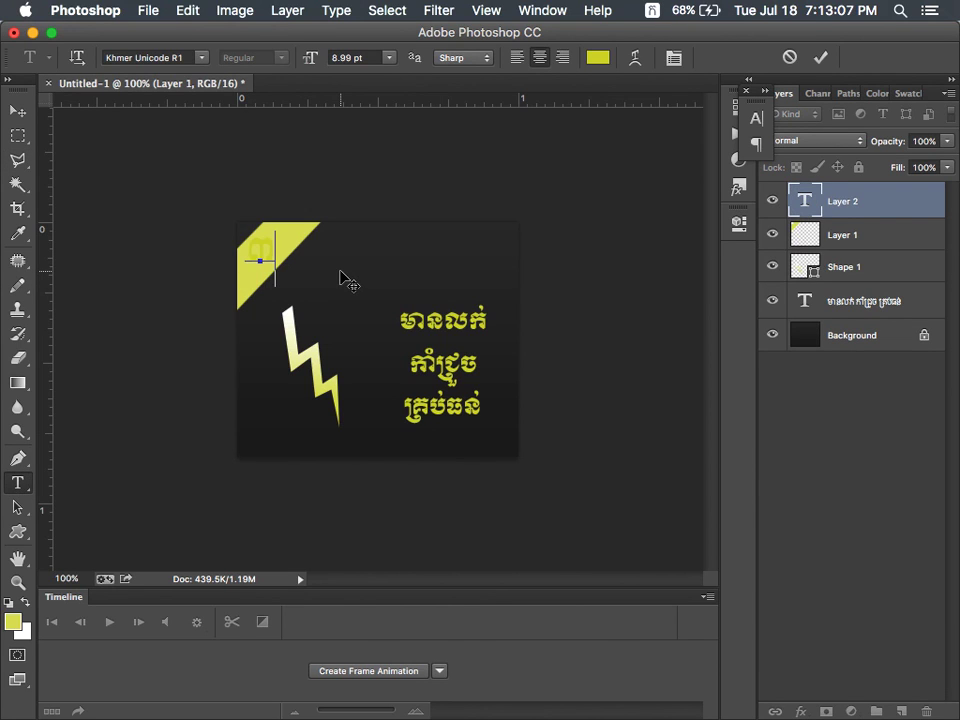
type("ញរ")
key("super+a")
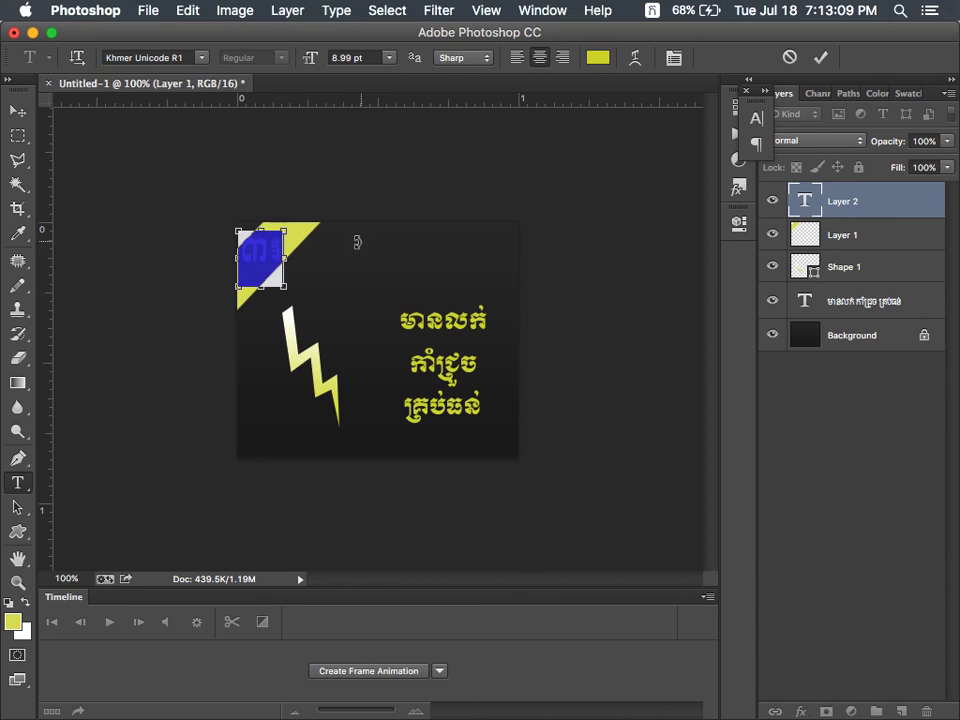
left_click(155, 57)
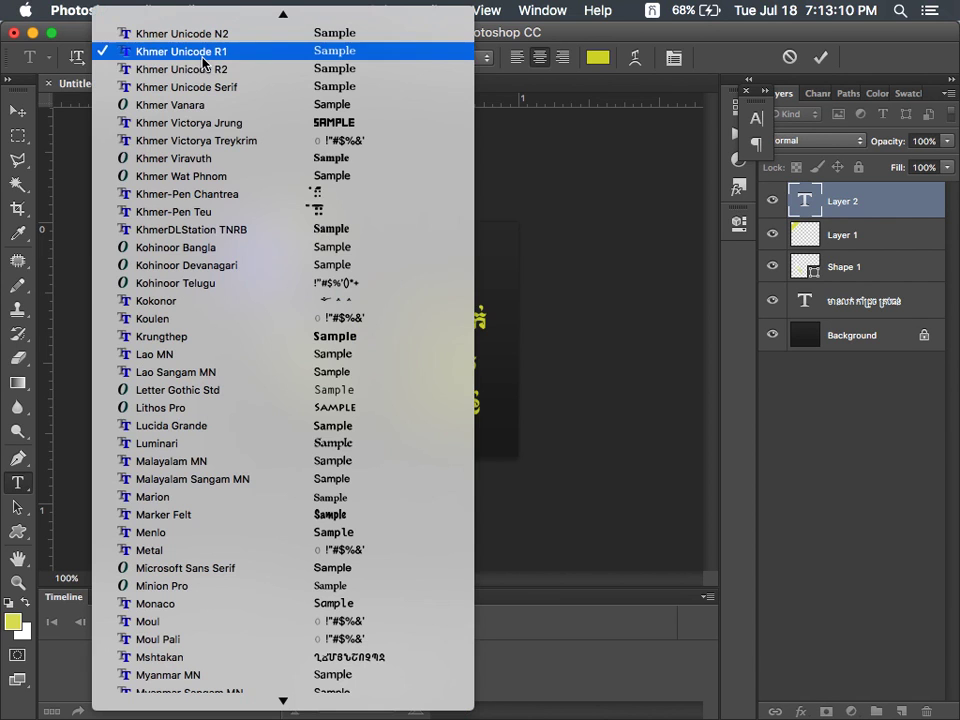
left_click(219, 229)
left_click(598, 59)
type("ffffff")
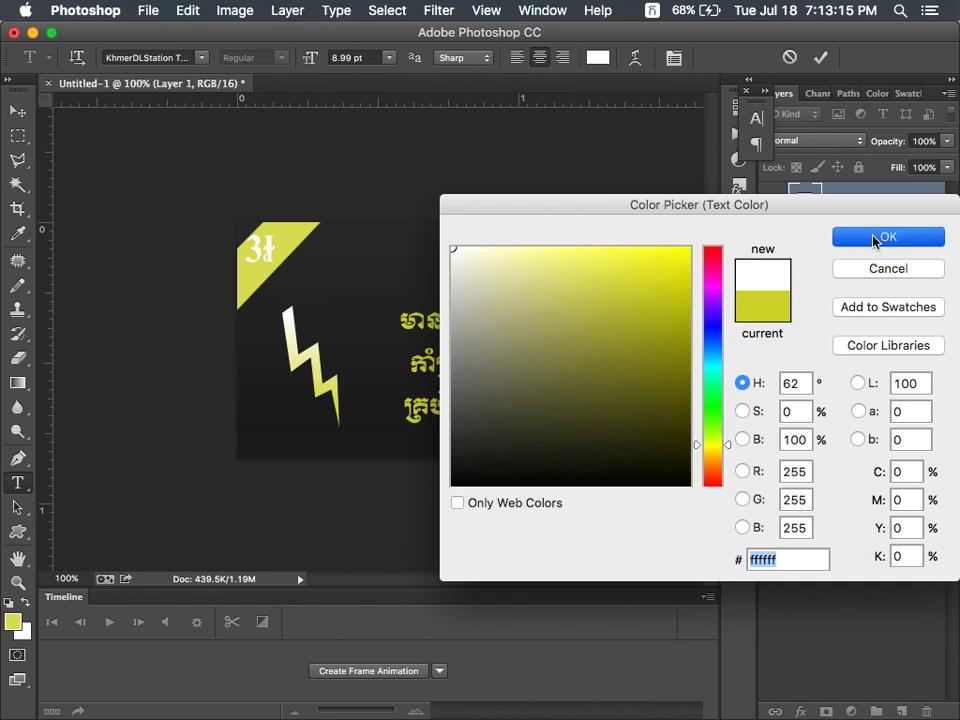
left_click(874, 240)
key("ctrl+space")
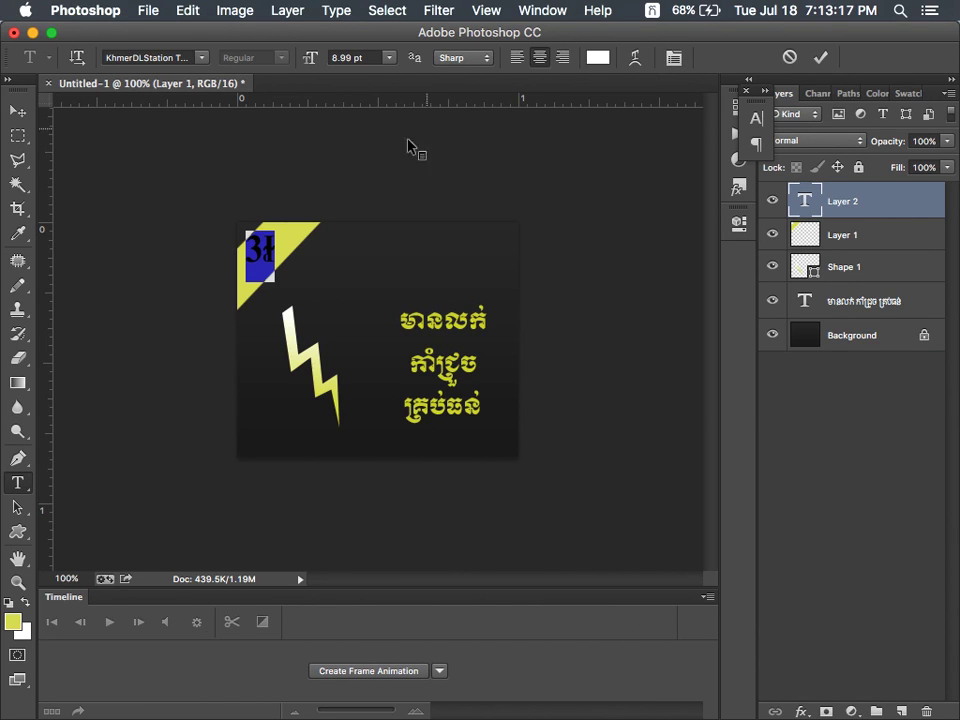
type("3$")
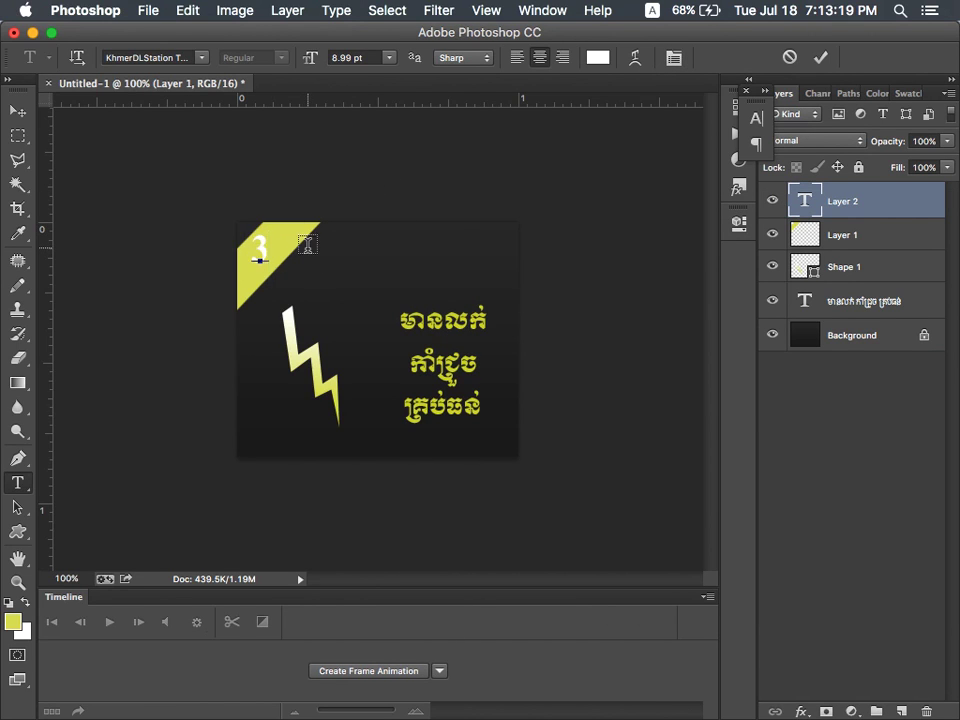
key("super+a")
left_click(598, 57)
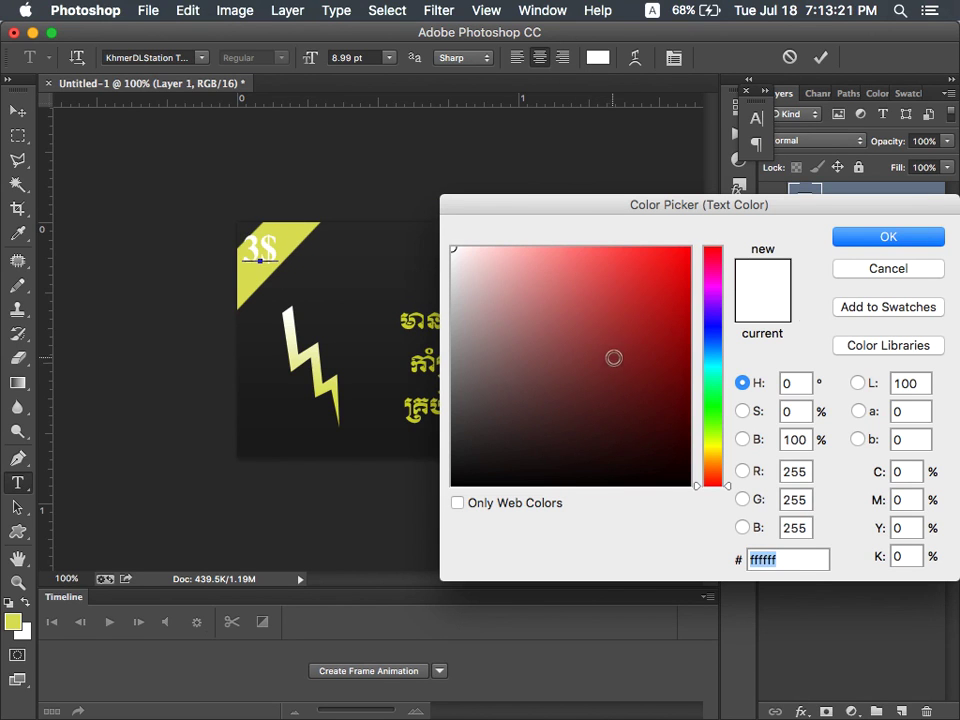
left_click_drag(611, 360, 587, 214)
left_click(888, 239)
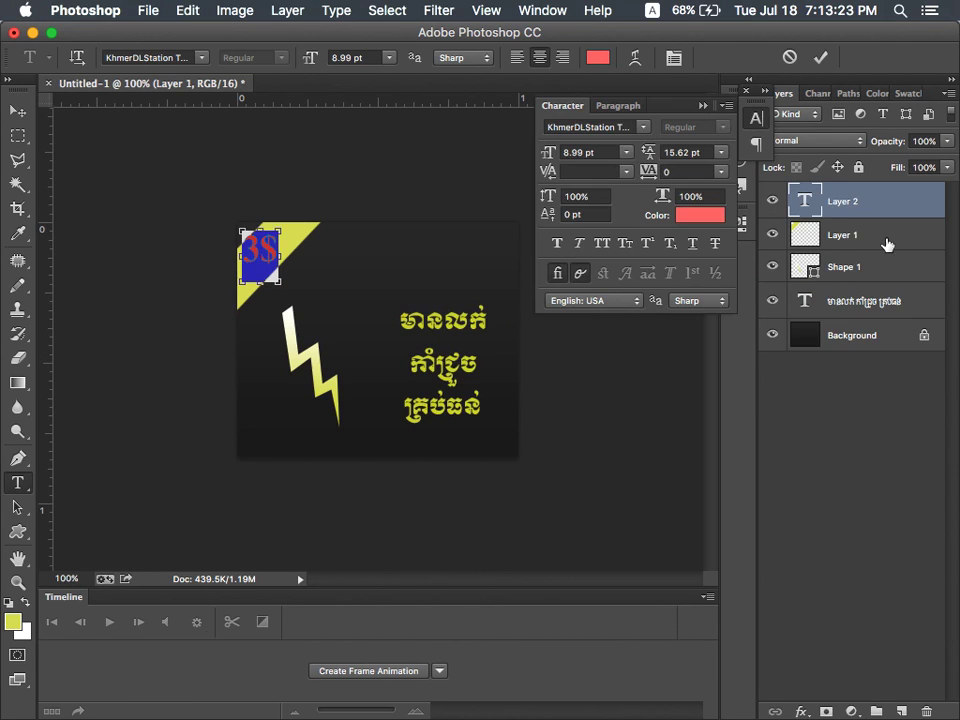
key("Escape")
Add the text 3$ on the yellow corner band in Khmer Unicode R1 and colour it red
left_click(255, 263)
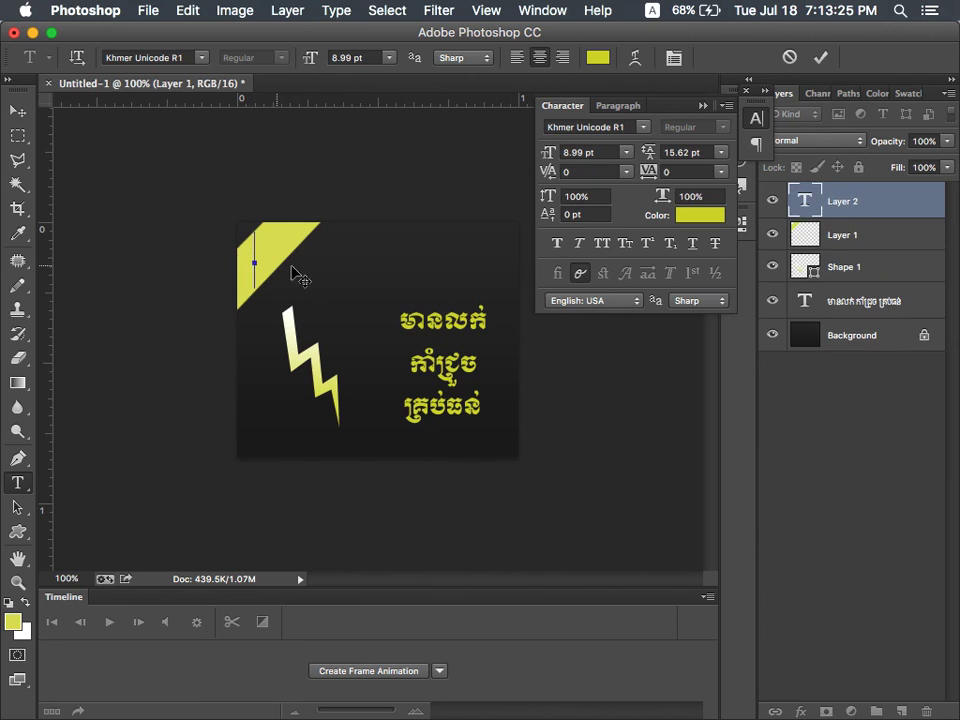
key("super+a")
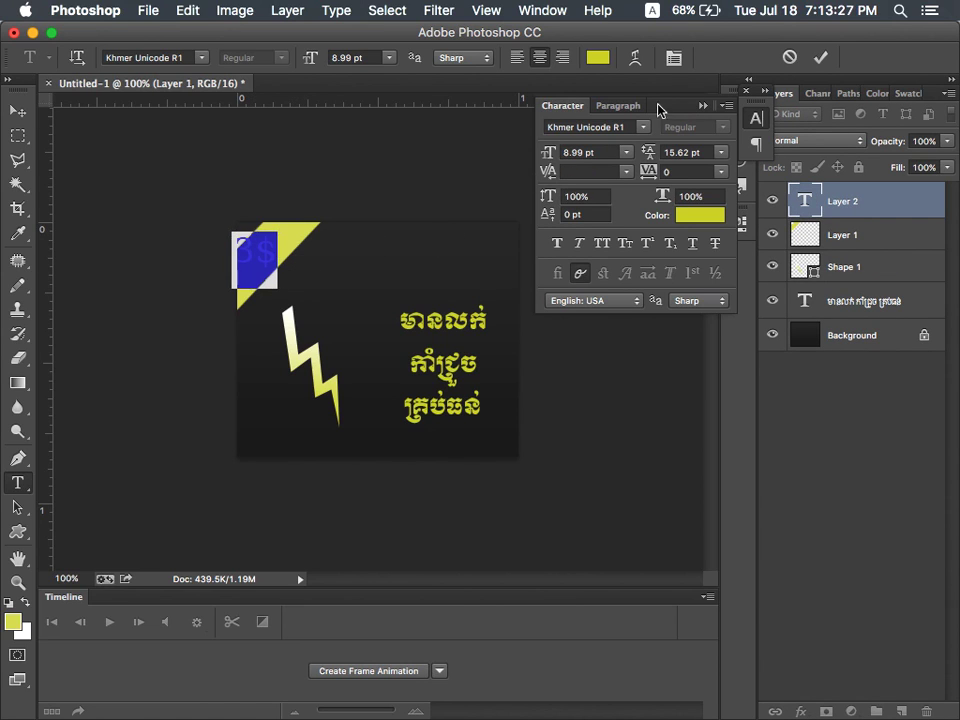
left_click(598, 57)
left_click_drag(530, 340, 519, 377)
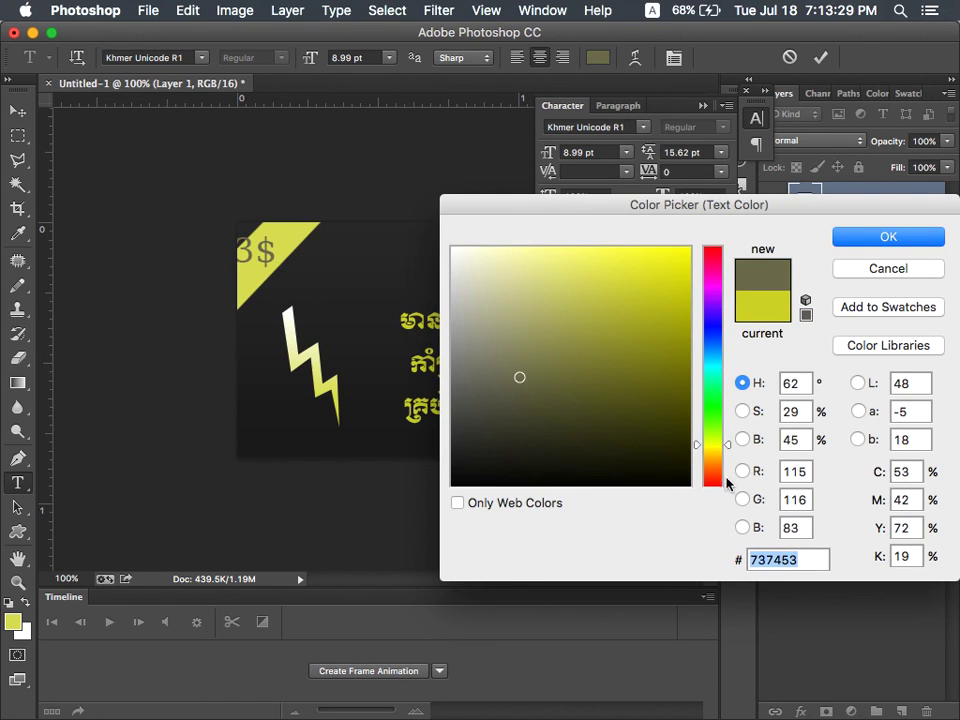
left_click(728, 470)
left_click(717, 482)
left_click(649, 306)
left_click(649, 298)
left_click(888, 236)
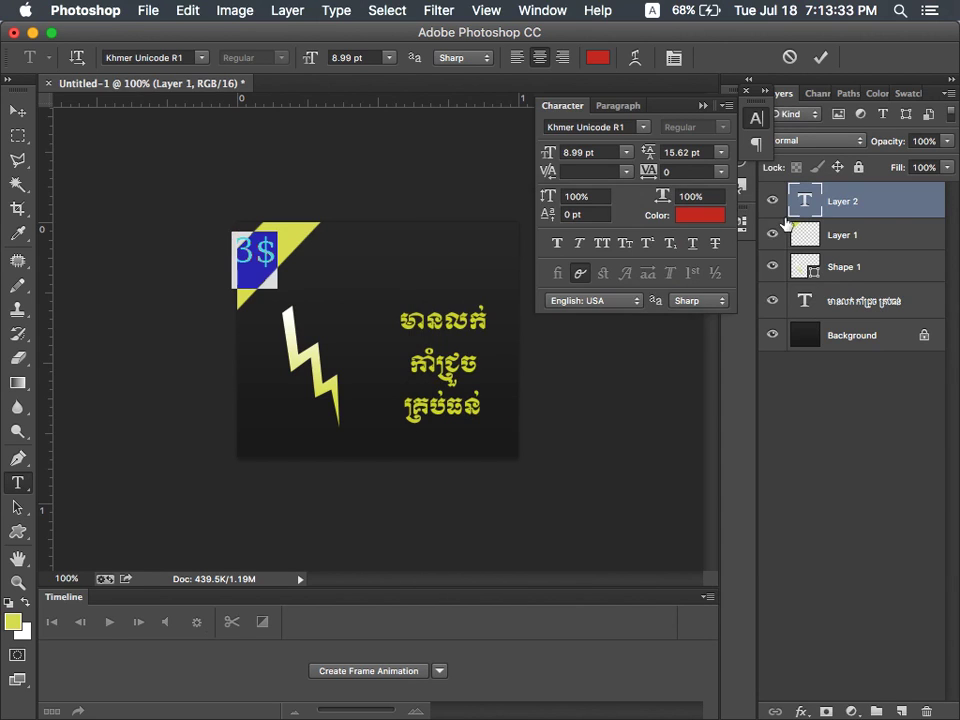
left_click(820, 58)
Scale the 3$ text to about 9.08 pt within the yellow corner band
key("ctrl+t")
mouse_move(257, 233)
left_mouse_down()
mouse_move(258, 207)
mouse_move(262, 262)
mouse_move(257, 230)
mouse_move(257, 240)
left_mouse_up()
key("Return")
key("ctrl+t")
left_click_drag(280, 305, 279, 300)
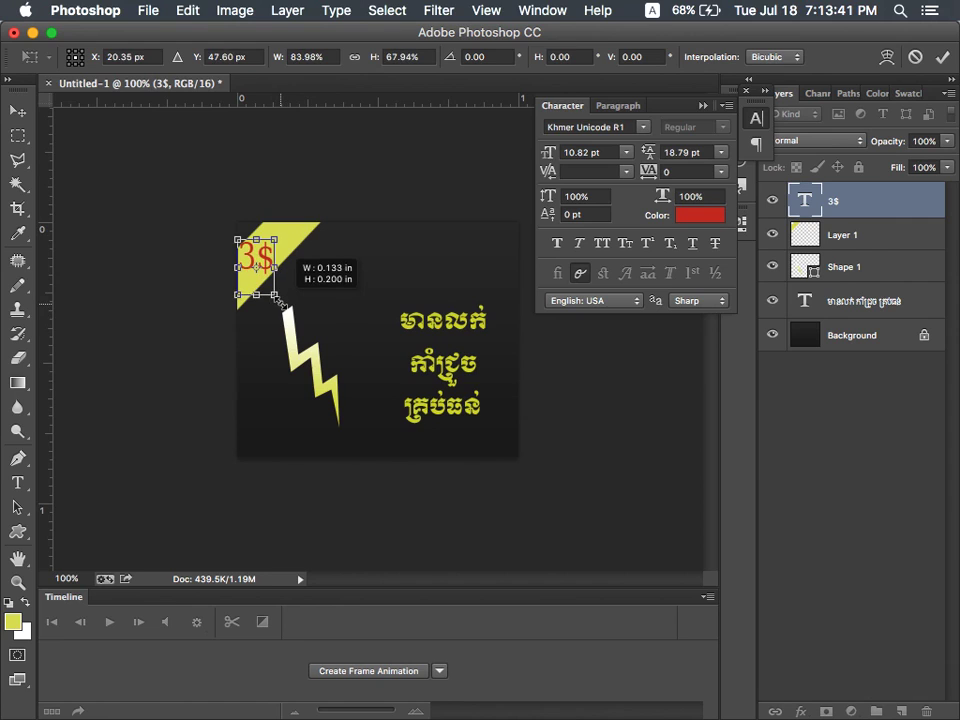
Nudge the 3$ text 7 px right and 4 px up so it sits on the yellow band
key("Right")
key("Right")
key("Right")
key("Right")
key("Right")
key("Right")
key("Up")
key("Up")
key("Up")
key("Up")
key("Right")
key("Return")
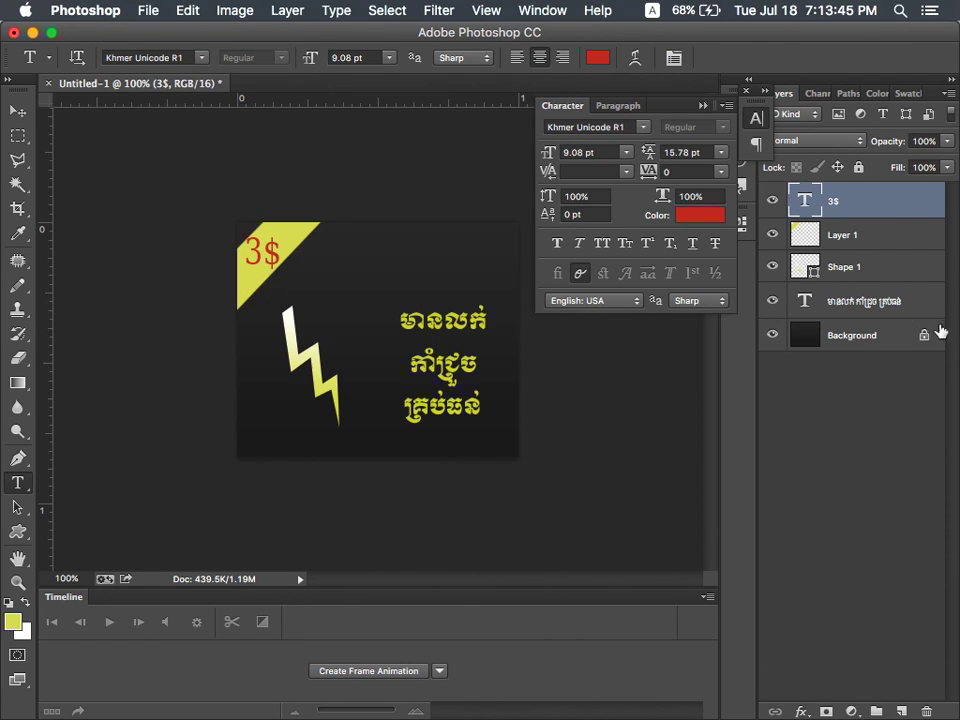
left_click(859, 240)
key("super+t")
key("Escape")
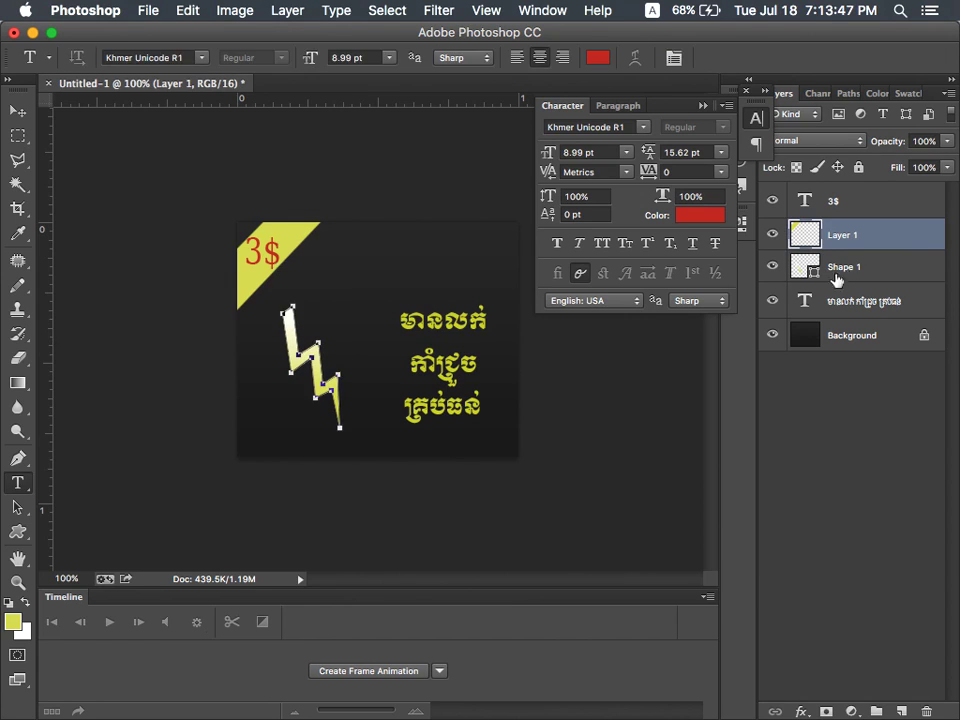
Move the lightning bolt up and slightly right, centring it at about X 98.5 px, Y 115 px
left_click(846, 270)
key("super+t")
left_click_drag(306, 344, 325, 307)
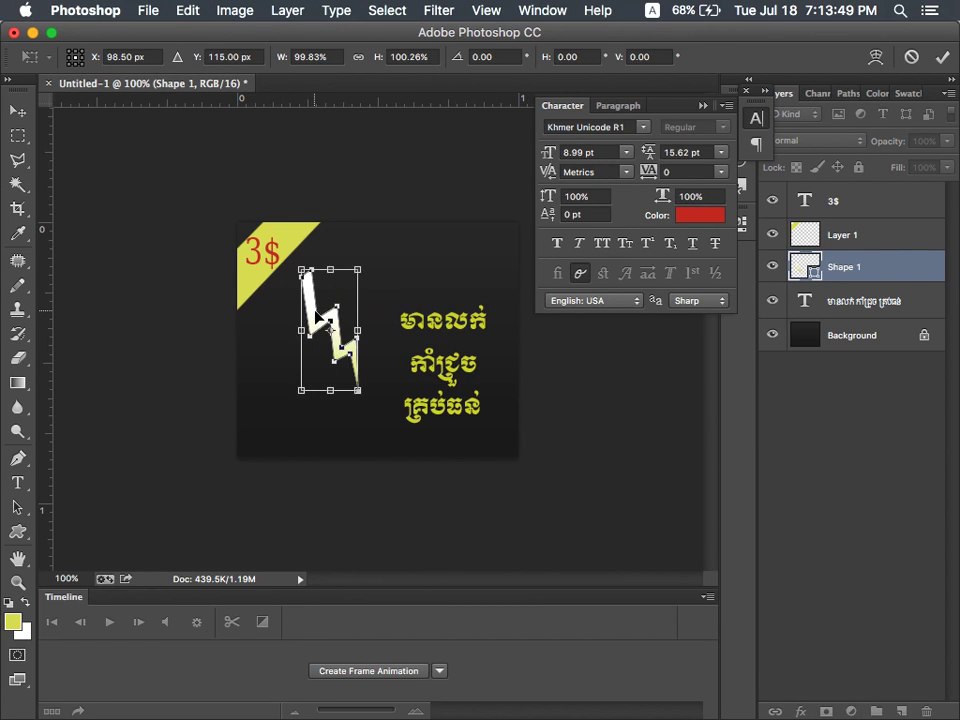
key("Return")
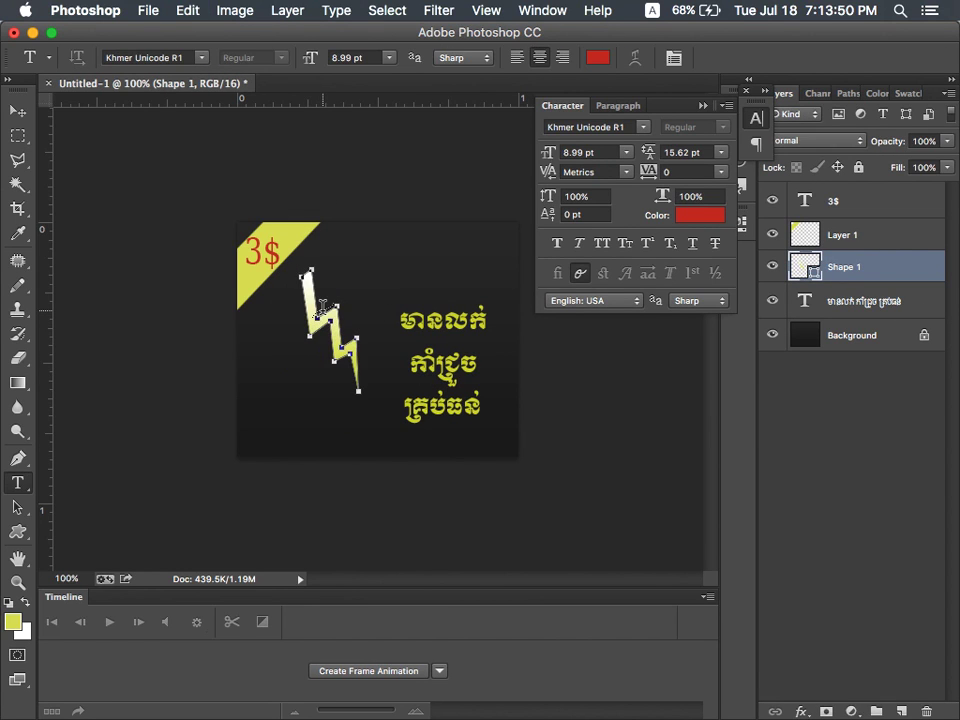
left_click(853, 240)
left_click(859, 204)
key("super+t")
key("Escape")
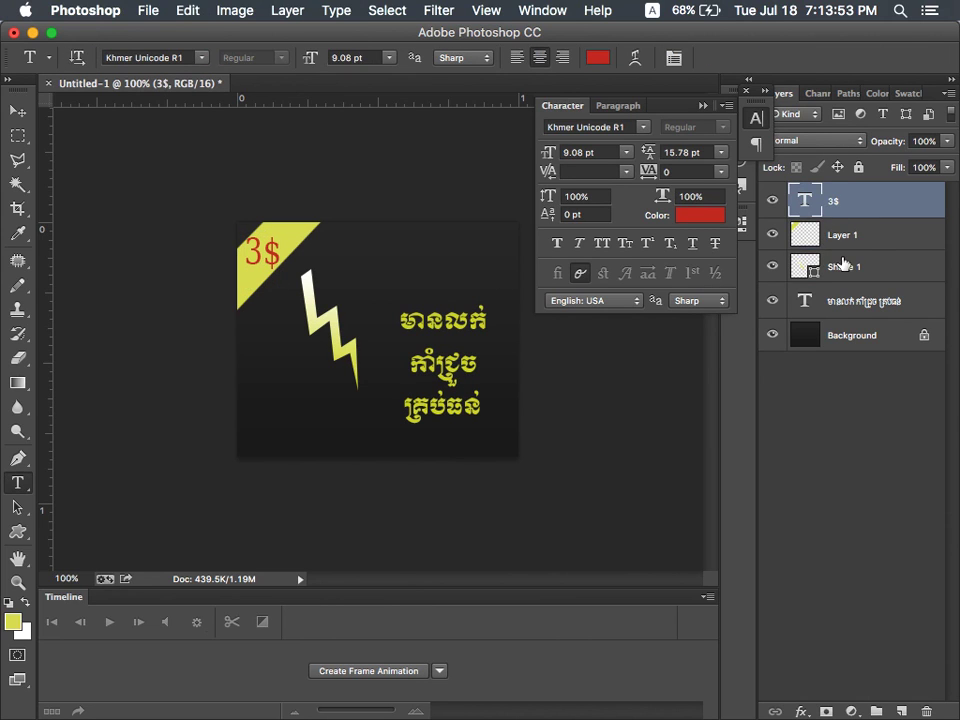
Scale the yellow Khmer text to 131.86% and position its centre at about X 190.30 px, Y 134.79 px
left_click(843, 266)
left_click(850, 301)
key("super+t")
left_click_drag(458, 318, 457, 309)
left_click_drag(480, 398, 506, 436)
left_click_drag(463, 365, 427, 360)
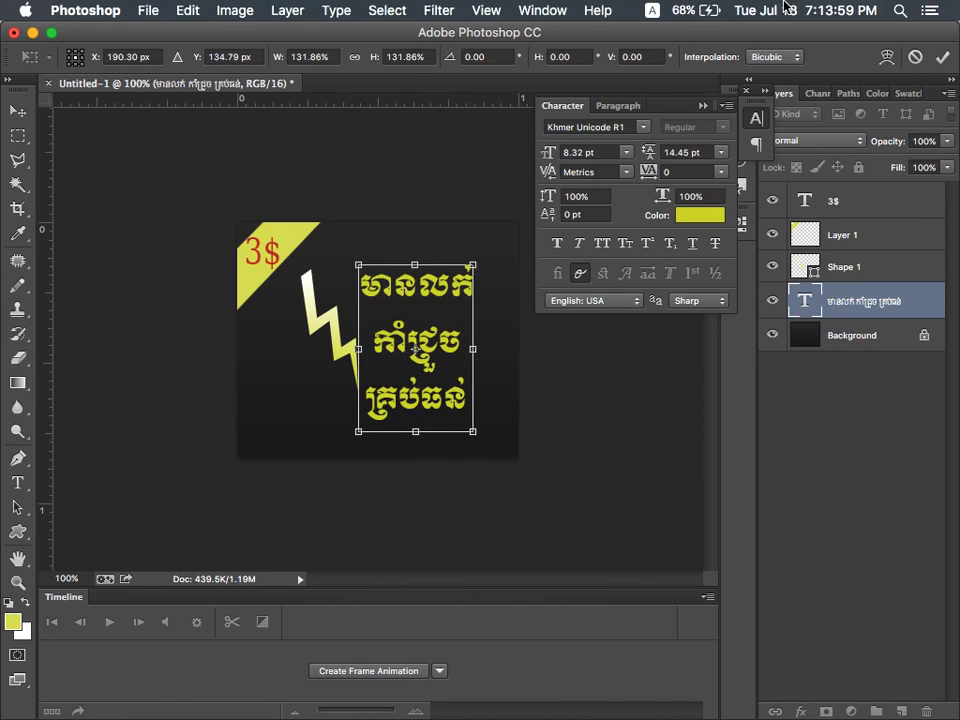
left_click(943, 57)
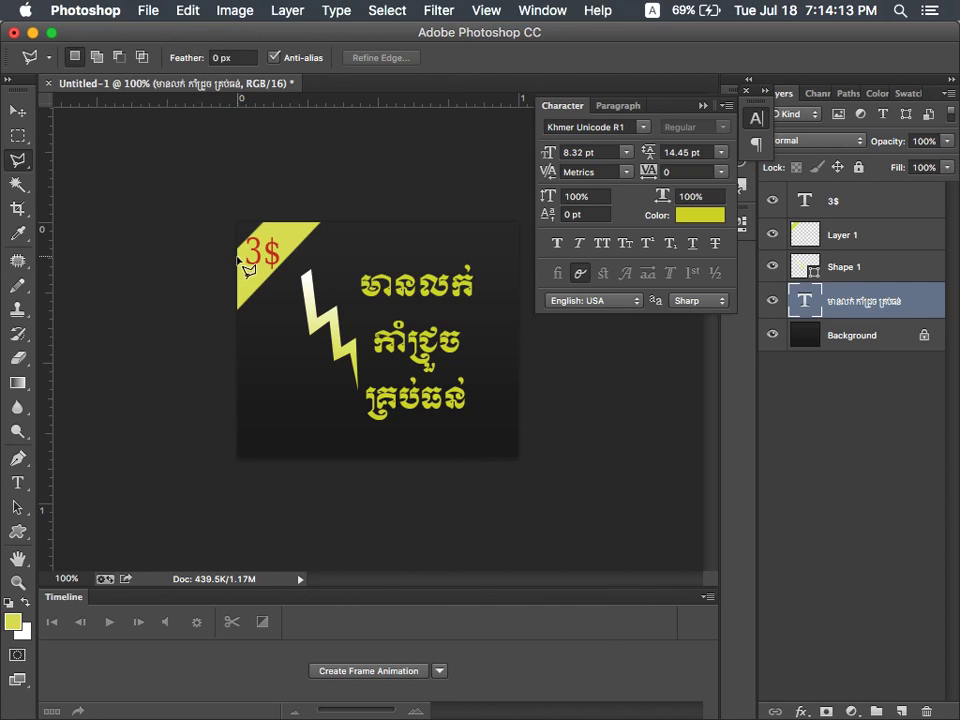
Draw a triangular selection at the banner's lower left, fill it with yellow on a new layer, and deselect
left_click(247, 347)
left_click(327, 393)
double_click(244, 439)
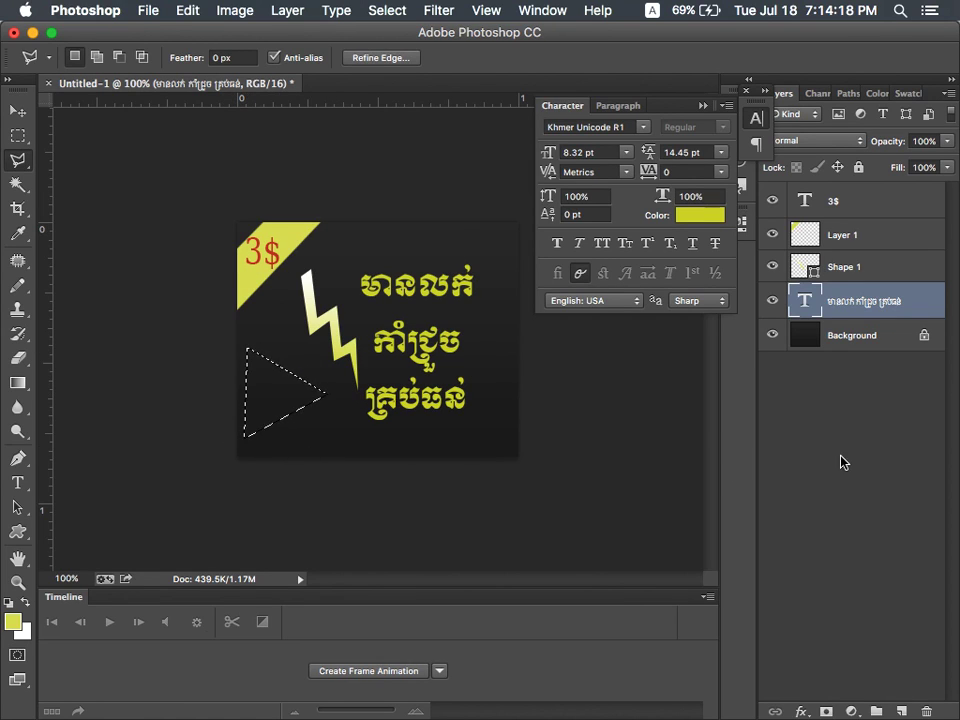
left_click(905, 708)
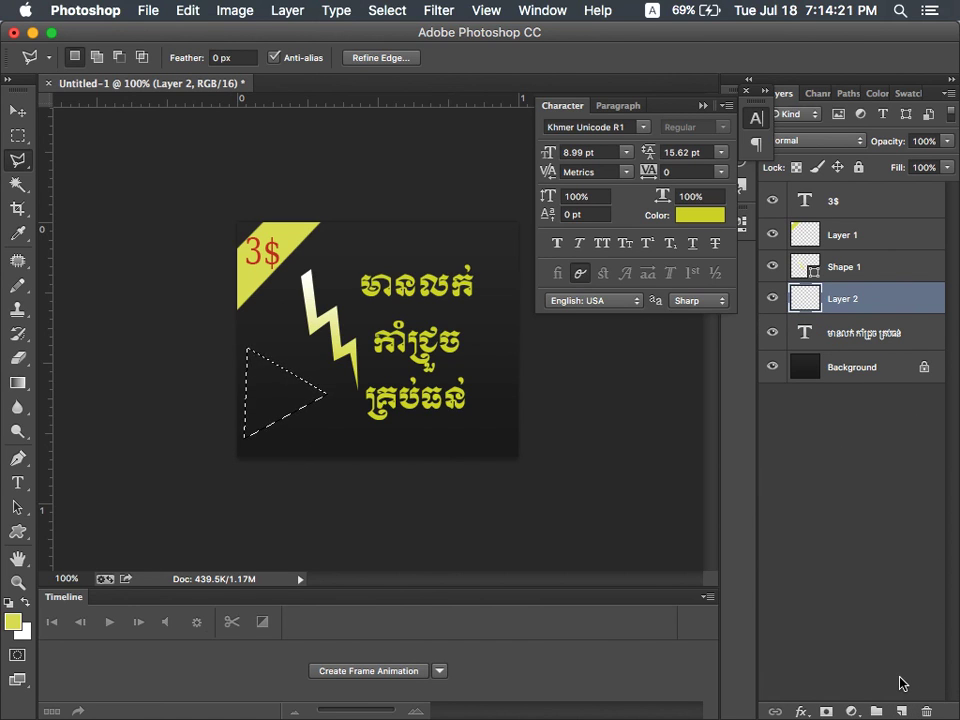
key("alt+BackSpace")
key("super+d")
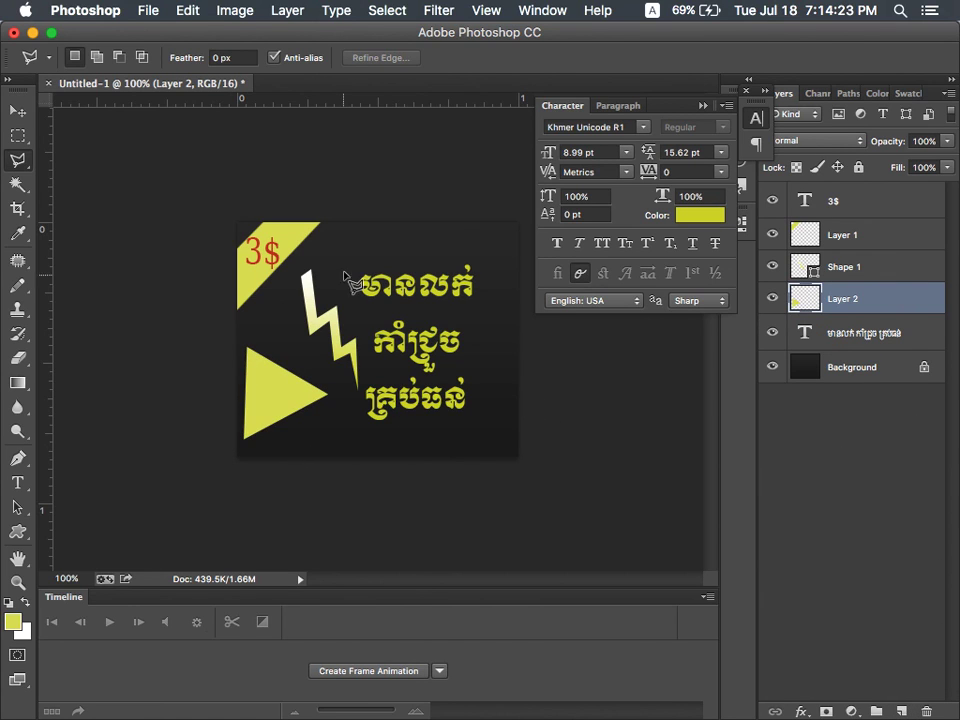
Make a circular selection over the upper Khmer text and fill it with the yellow foreground colour on Layer 2
left_click_drag(22, 140, 90, 148)
left_click_drag(351, 232, 470, 342)
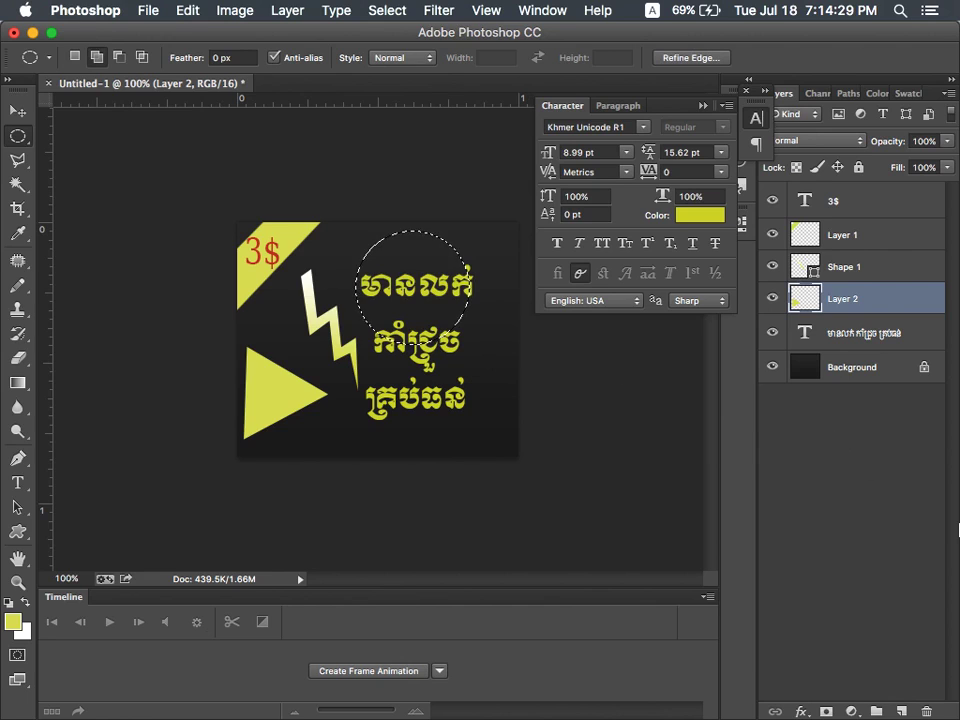
key("alt+BackSpace")
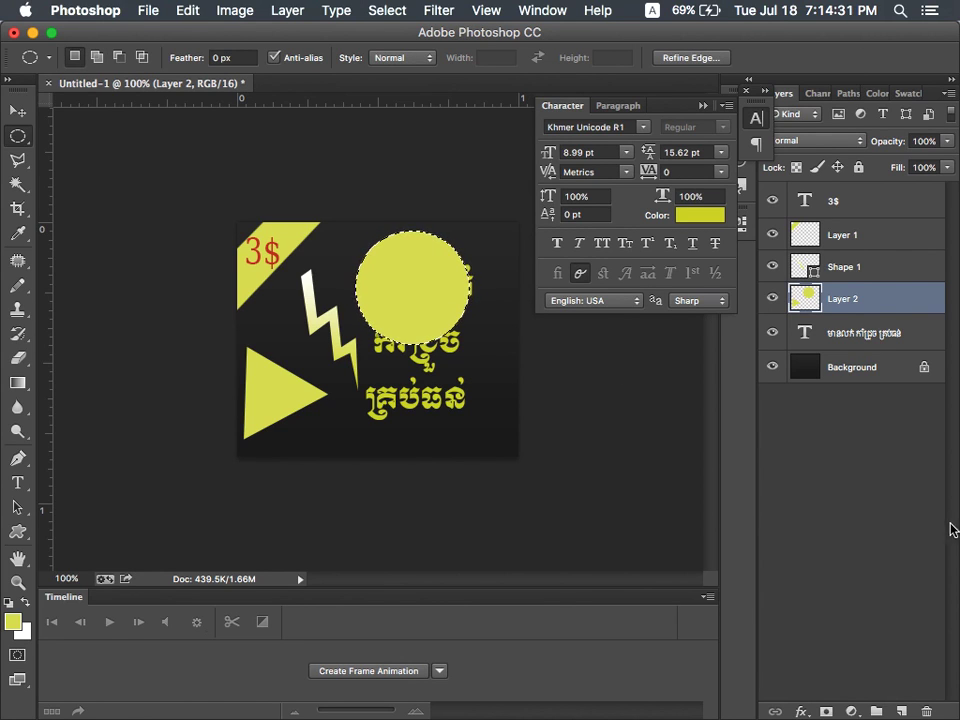
Undo the circle and triangle fills on Layer 2 and clear the selection
key("alt+super+z")
key("alt+super+z")
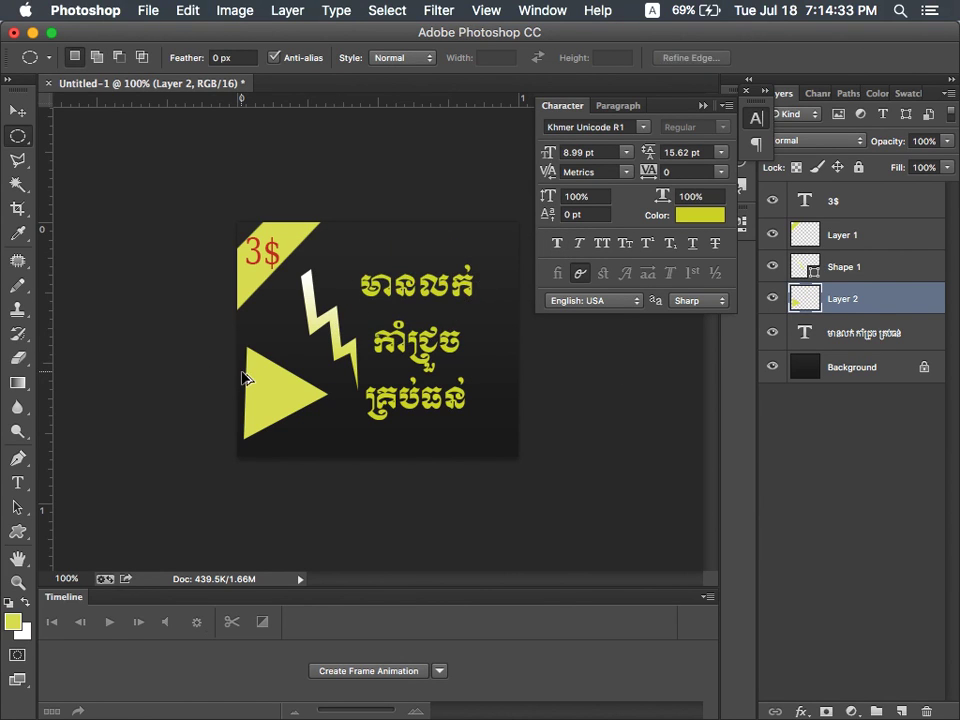
key("alt+super+z")
key("super+d")
Draw a four-sided polygonal selection across the banner's lower-left edge and fill it with yellow on Layer 2
left_click(20, 162)
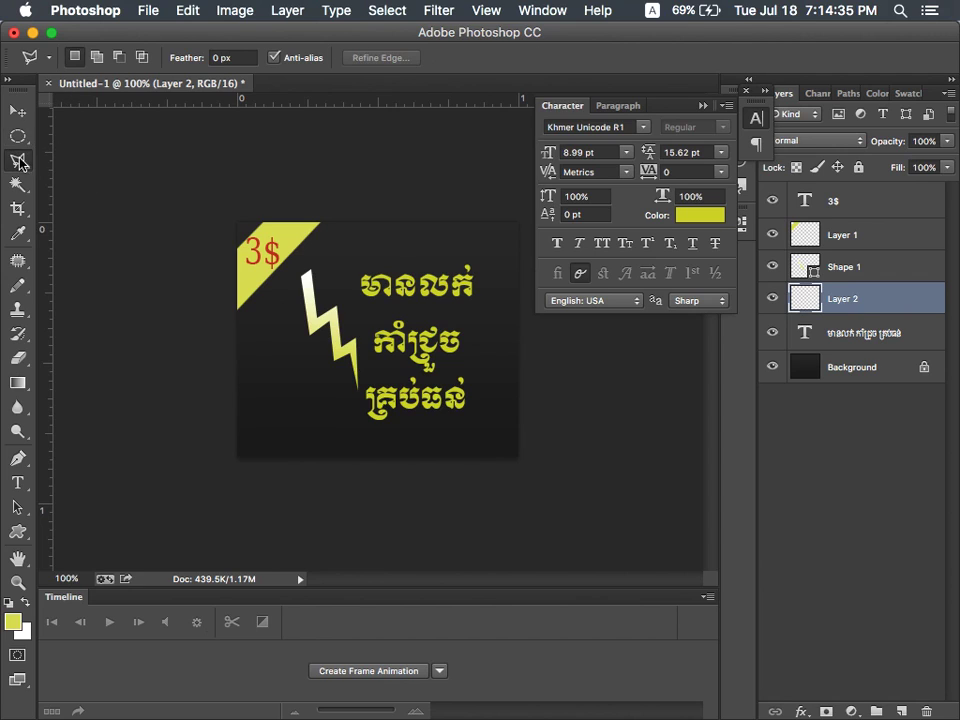
left_click(242, 406)
left_click(330, 406)
left_click(330, 498)
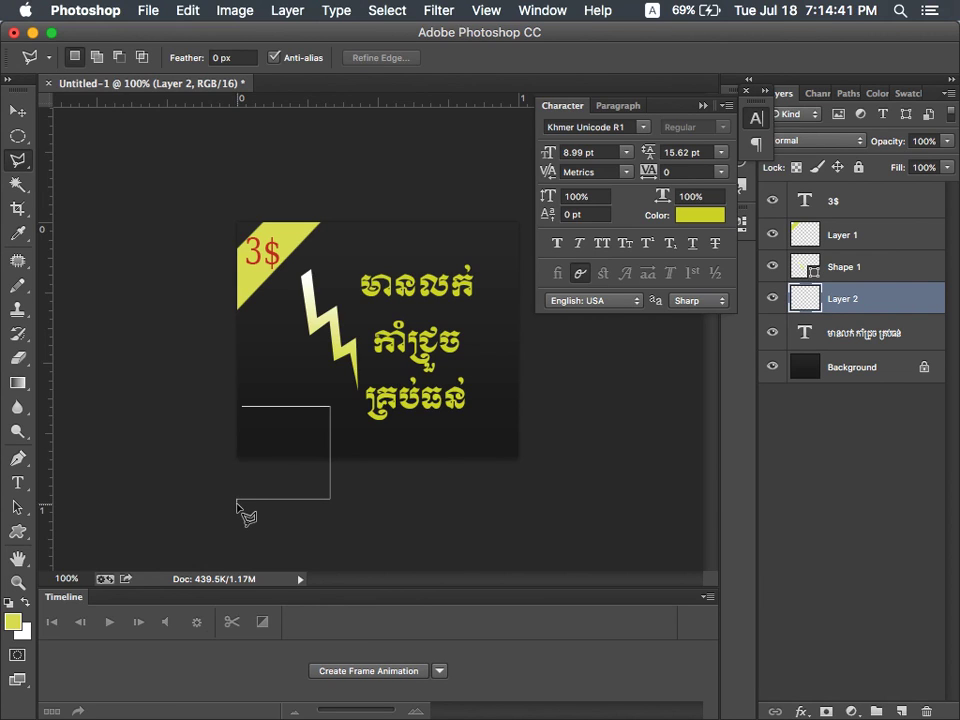
double_click(238, 499)
key("alt+BackSpace")
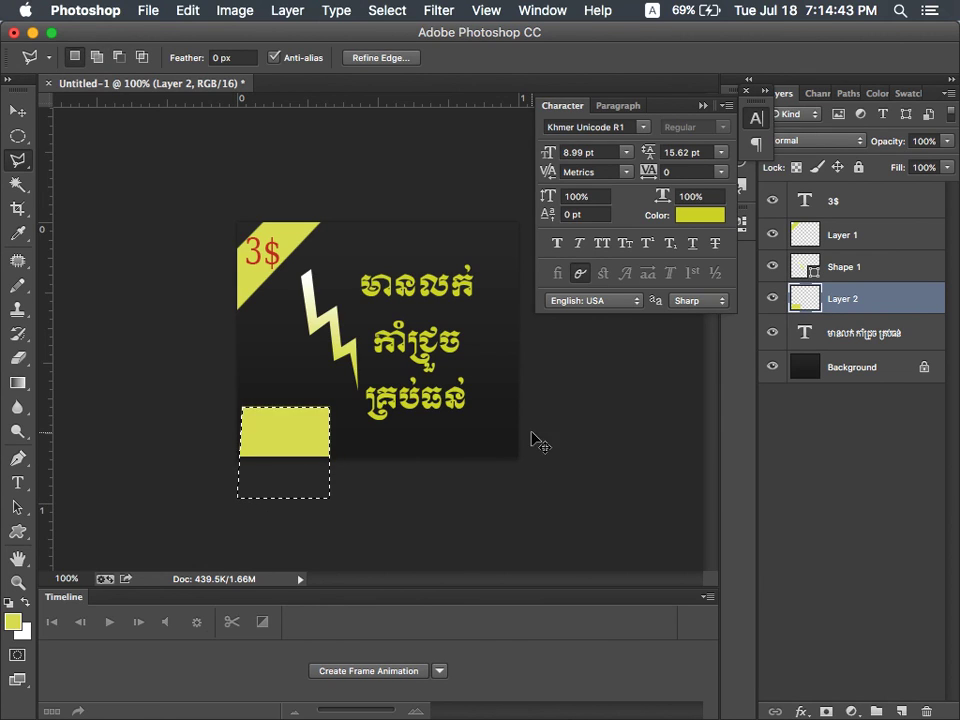
Undo the yellow four-sided fill on Layer 2 and clear its selection
key("super+d")
key("super+alt+z")
key("super+alt+z")
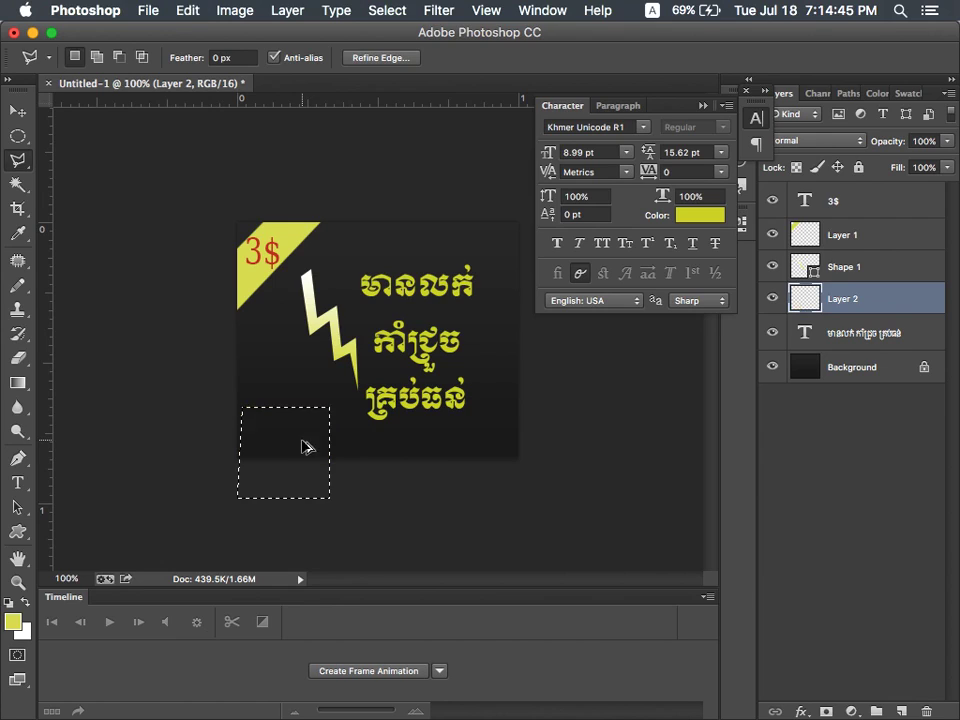
key("super+d")
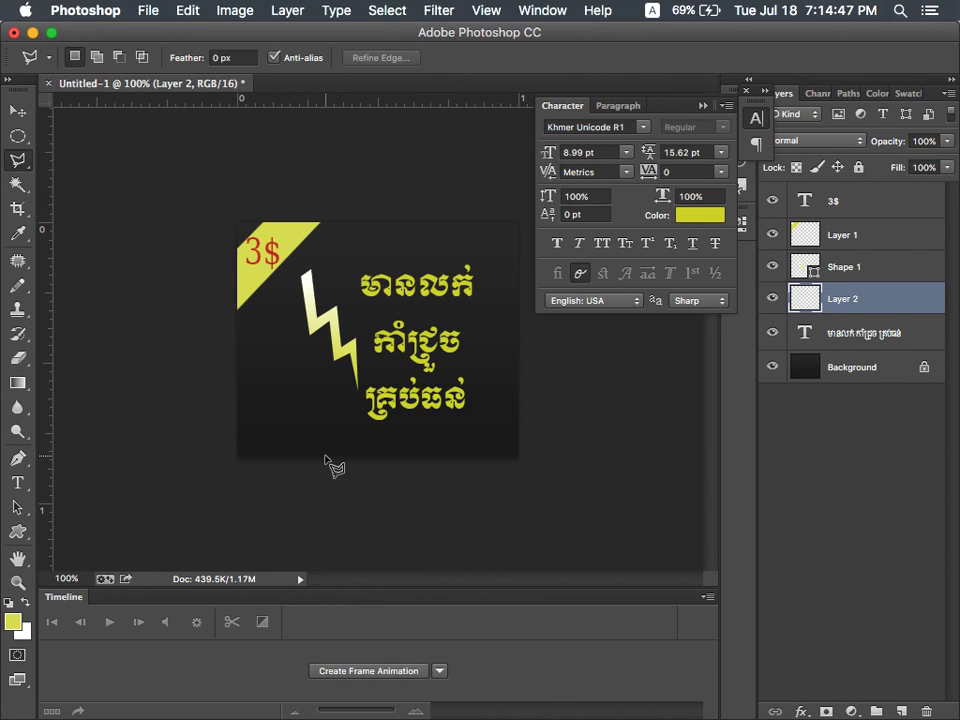